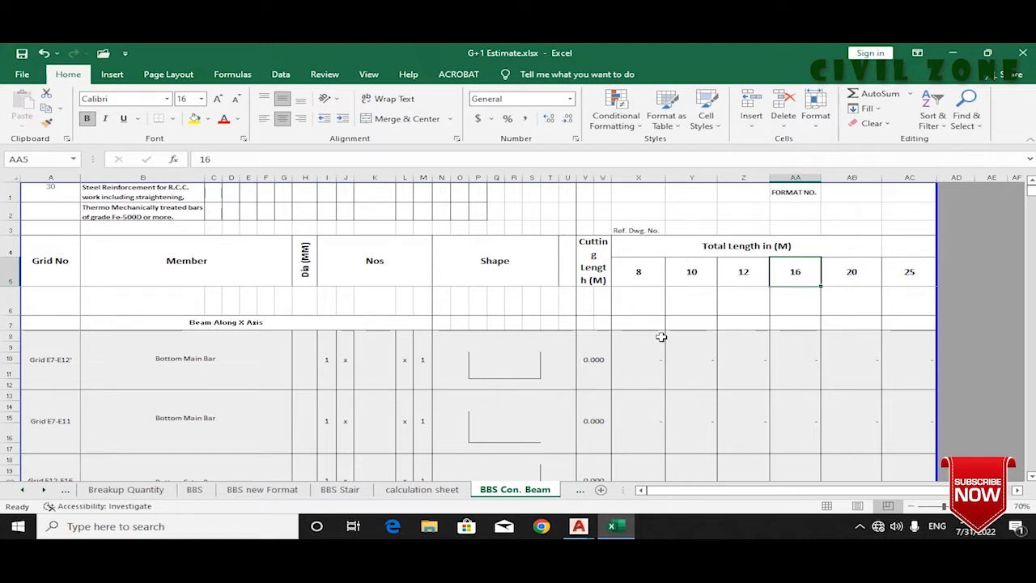
Step: Switch to AutoCAD's 12,13,141ST FLR.SLAB DETAIL drawing and view the beams between the 140 THK. and 200 THK. slabs
mouse_move(578, 526)
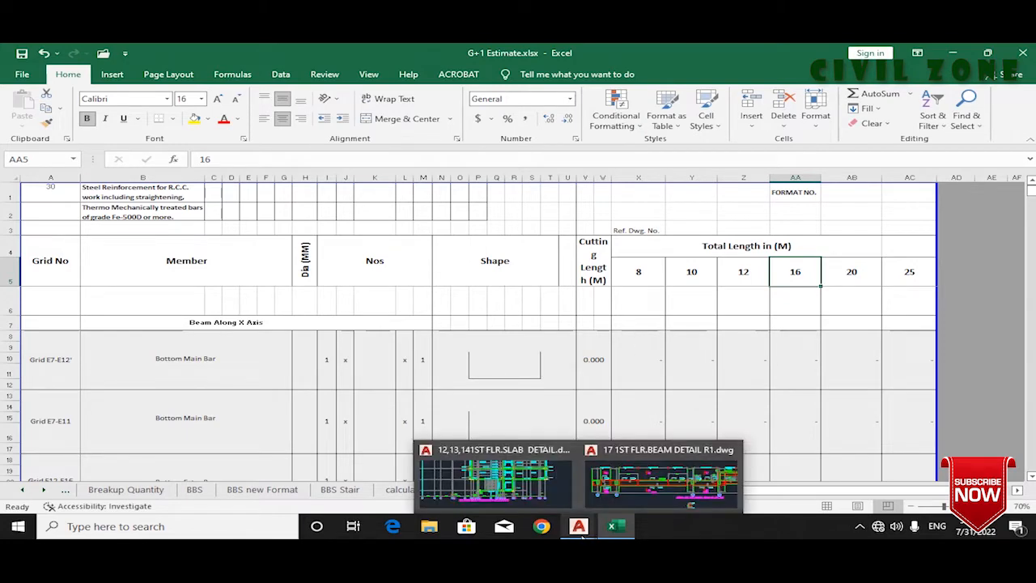
click(491, 480)
drag(504, 351, 488, 425)
mouse_move(479, 287)
mouse_down()
mouse_move(473, 360)
mouse_move(456, 293)
mouse_move(451, 316)
mouse_up()
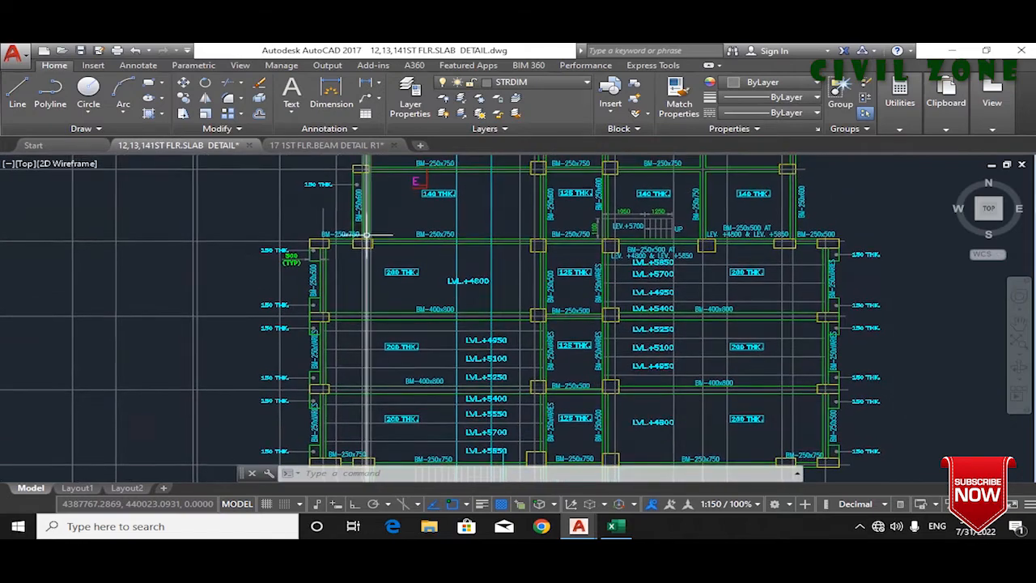
scroll(367, 235, up, 2)
drag(447, 243, 308, 299)
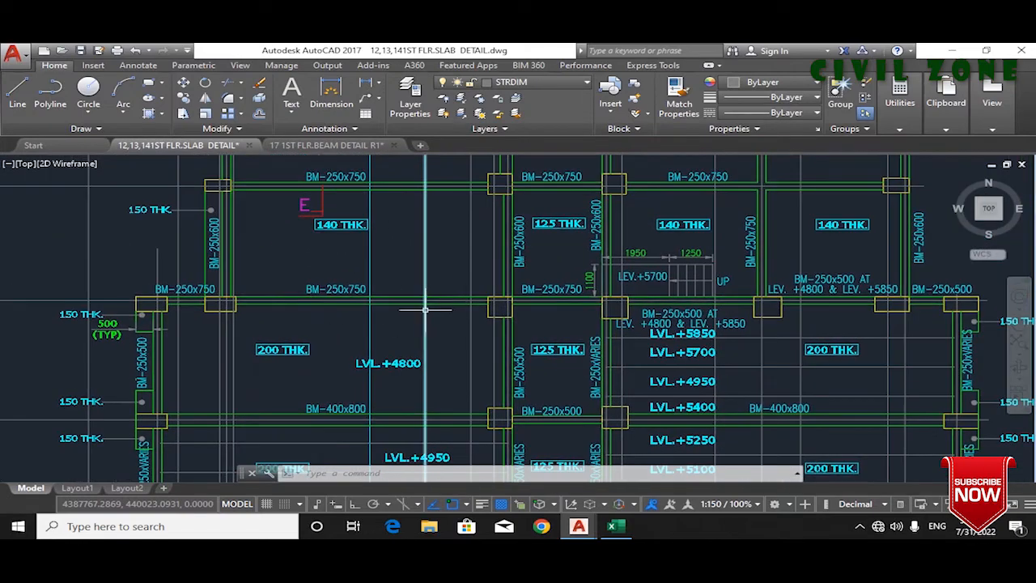
drag(672, 294, 649, 283)
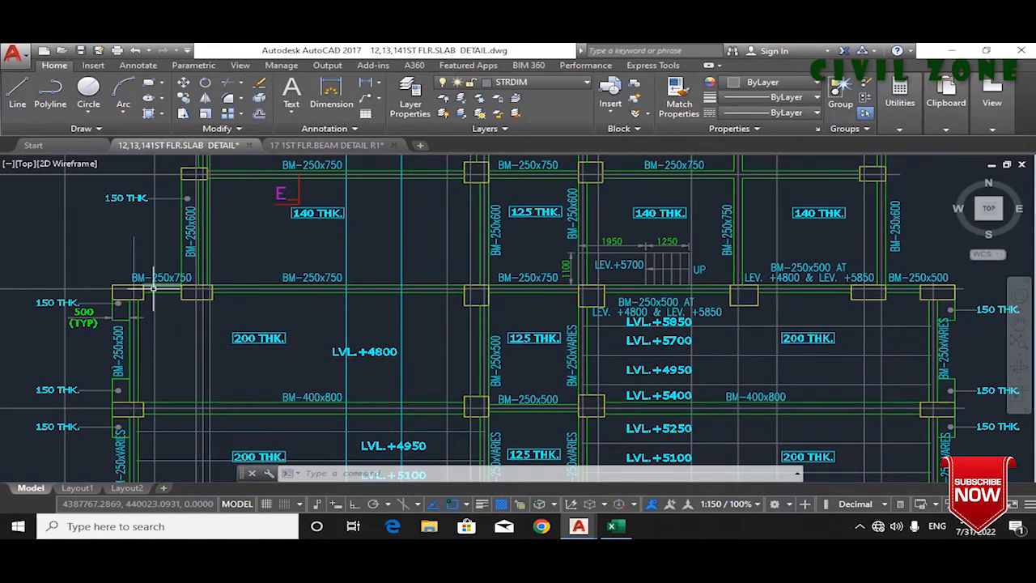
Step: Select the grid E centre line in the first floor slab and beam plan to highlight it
scroll(162, 292, up, 4)
scroll(197, 305, down, 4)
scroll(224, 231, down, 3)
drag(180, 309, 349, 309)
scroll(74, 296, up, 5)
click(278, 286)
click(247, 316)
scroll(437, 336, down, 5)
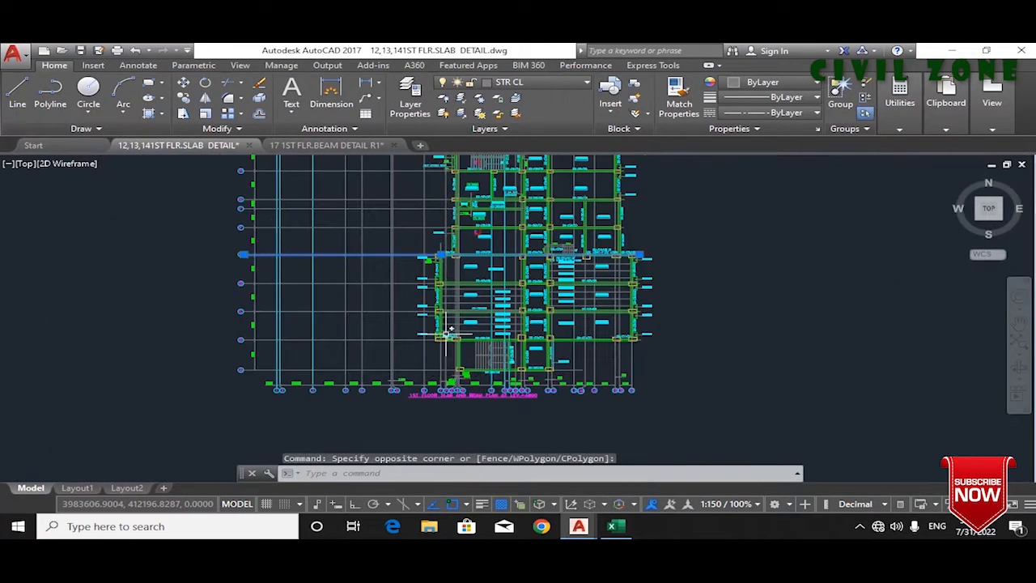
scroll(446, 334, up, 6)
scroll(431, 194, down, 5)
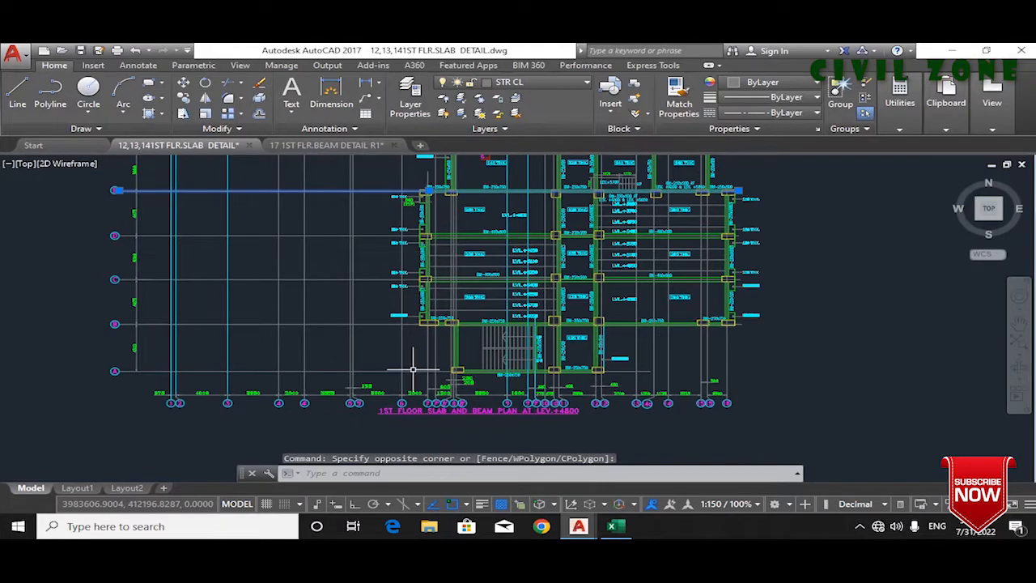
Step: Add the grid 7 centre line to the selection and check where it crosses grid E
scroll(413, 369, up, 5)
click(421, 340)
scroll(404, 341, down, 5)
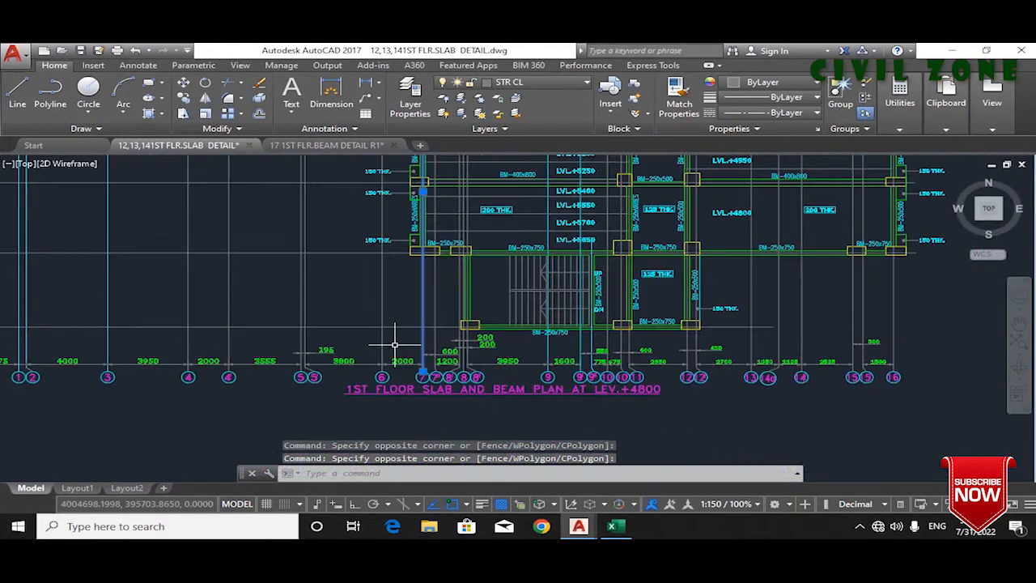
scroll(615, 227, up, 8)
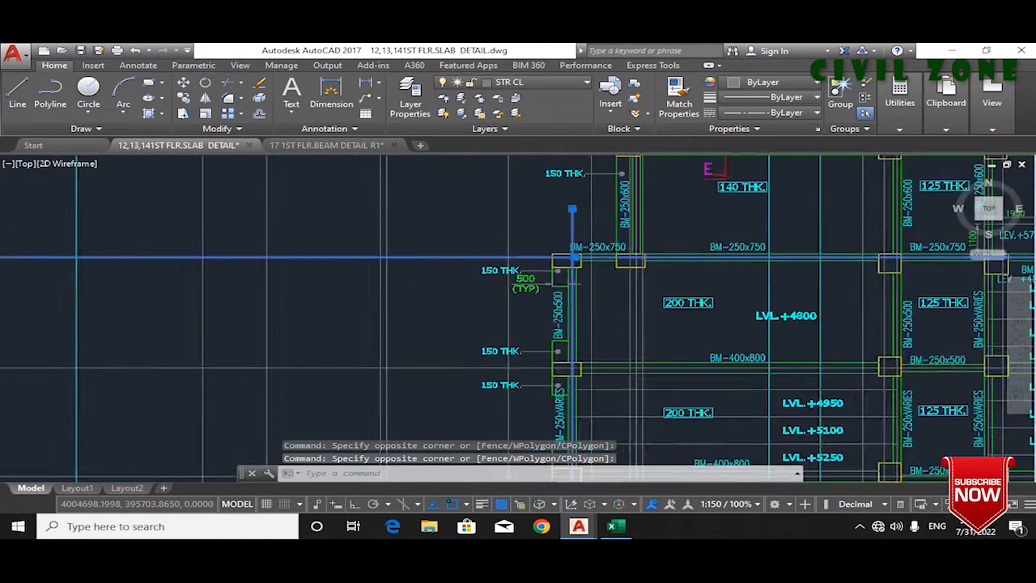
Step: Add the grid 16 centre line to the selection to highlight the far end of the grid E beam
scroll(546, 263, down, 6)
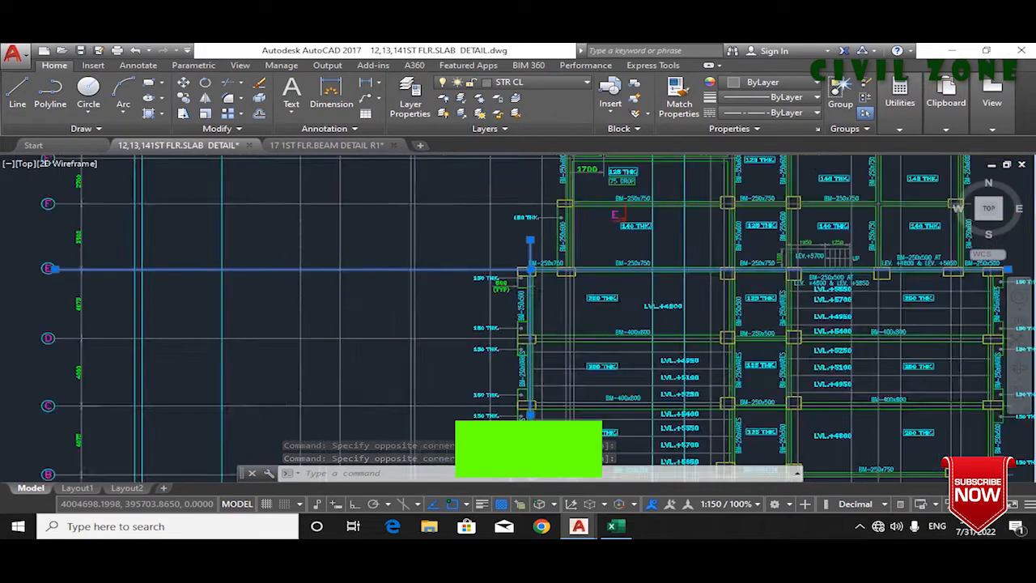
scroll(740, 279, up, 8)
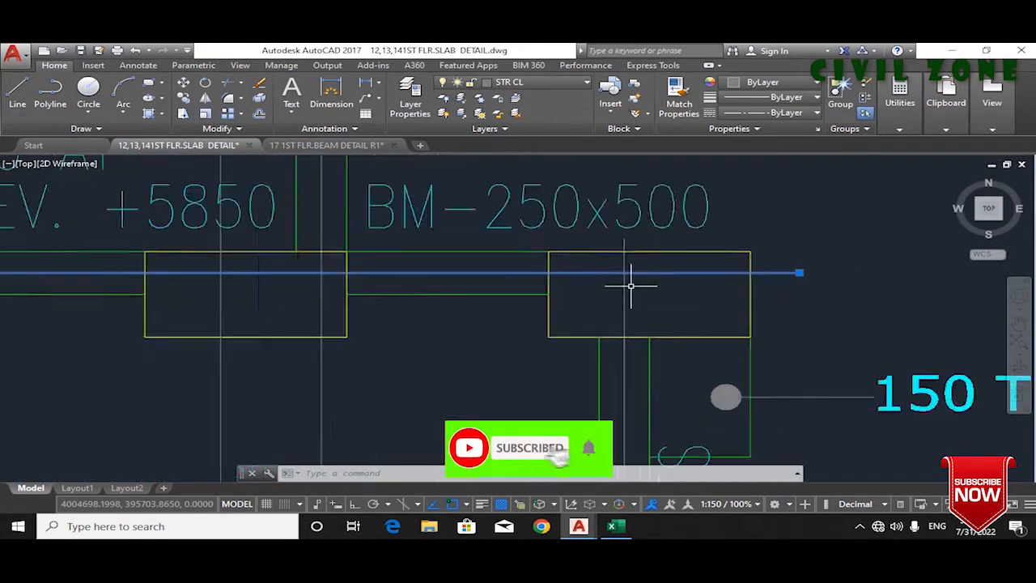
scroll(641, 307, down, 6)
scroll(605, 363, up, 6)
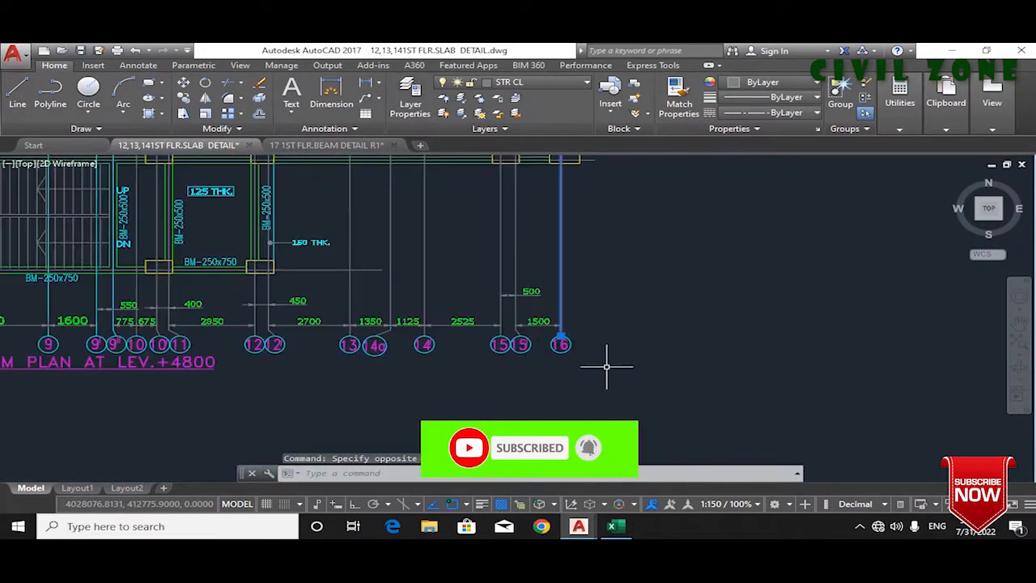
scroll(807, 361, down, 5)
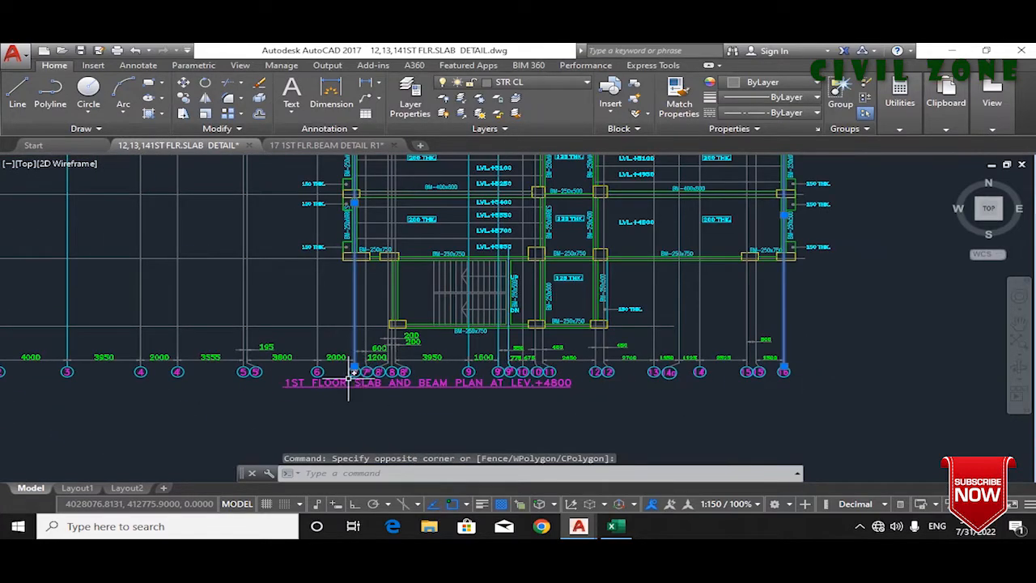
click(782, 397)
scroll(744, 272, down, 4)
Step: Trace the beam along grid E between grids 7 and 16 on the slab and beam plan
scroll(713, 278, up, 5)
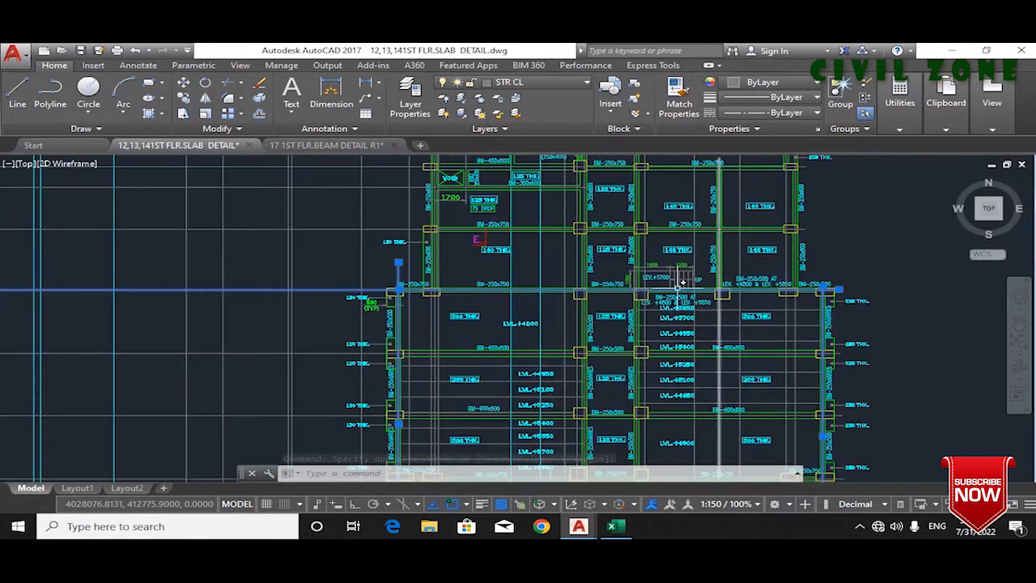
scroll(712, 277, up, 3)
scroll(713, 278, down, 3)
scroll(713, 278, up, 3)
scroll(807, 296, up, 3)
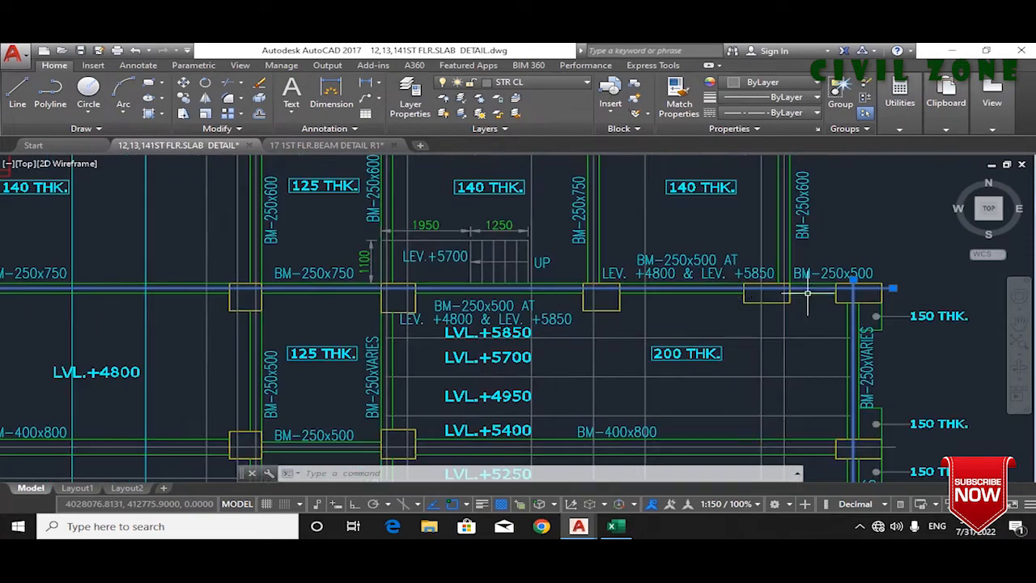
scroll(722, 330, down, 3)
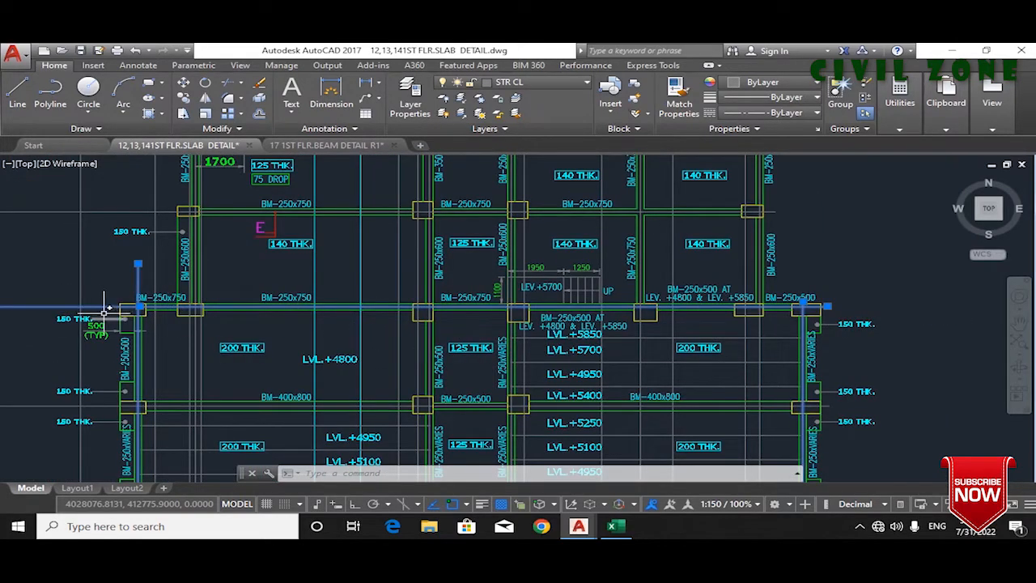
scroll(98, 308, up, 3)
scroll(241, 285, down, 3)
scroll(365, 291, up, 3)
scroll(366, 291, down, 3)
scroll(525, 288, up, 3)
scroll(524, 287, down, 3)
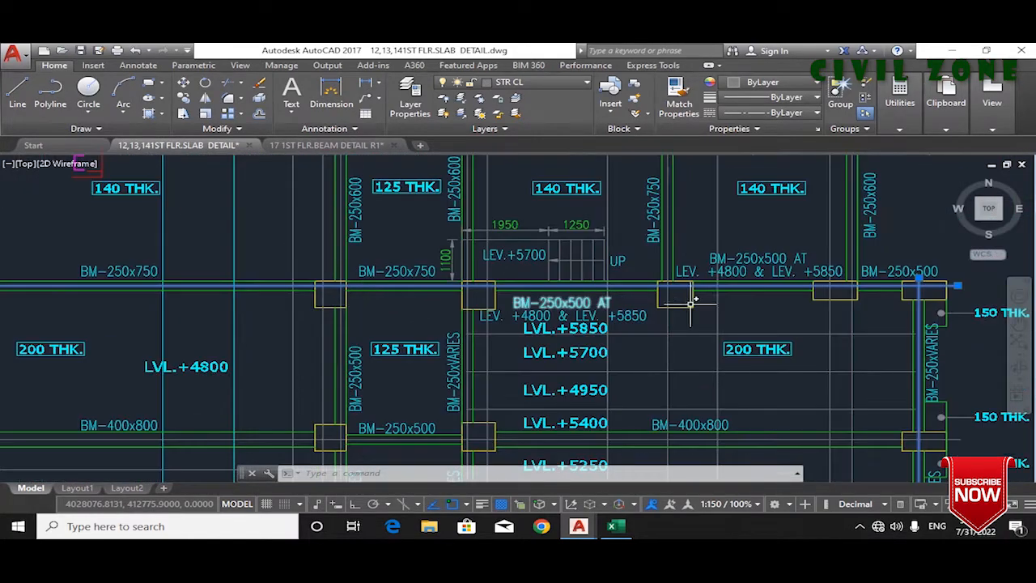
Step: Examine the beam size and level labels along grid E, including the spans marked LEV. +4800 & LEV. +5850
scroll(643, 324, up, 2)
scroll(599, 340, up, 2)
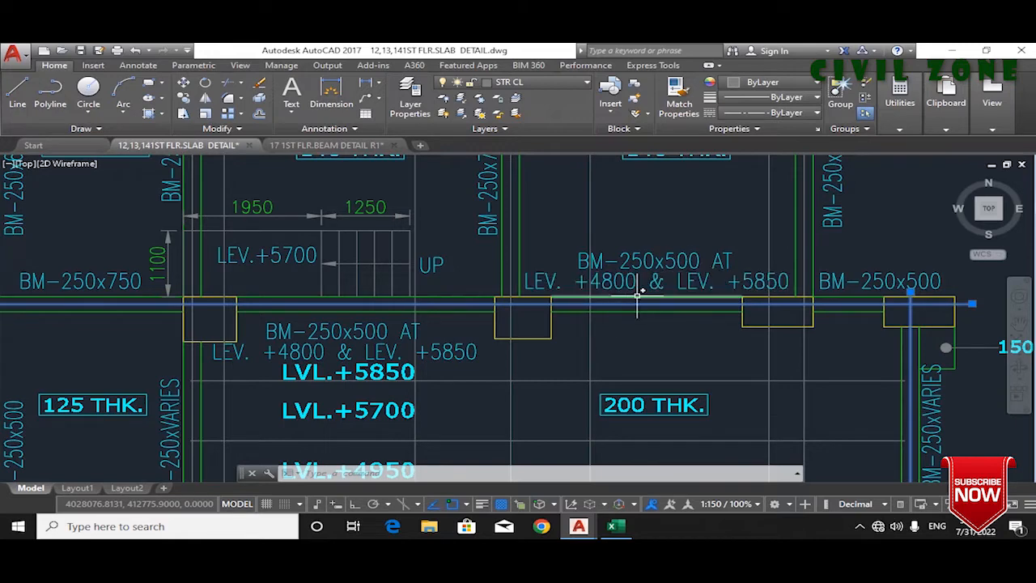
scroll(639, 243, up, 4)
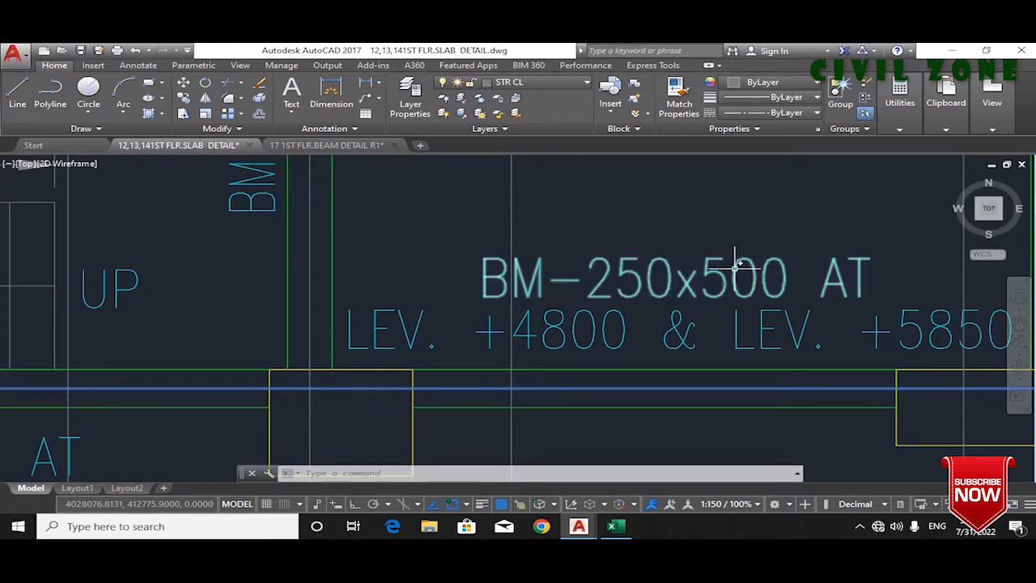
scroll(736, 267, down, 8)
drag(529, 330, 579, 308)
scroll(640, 267, down, 2)
scroll(509, 285, up, 2)
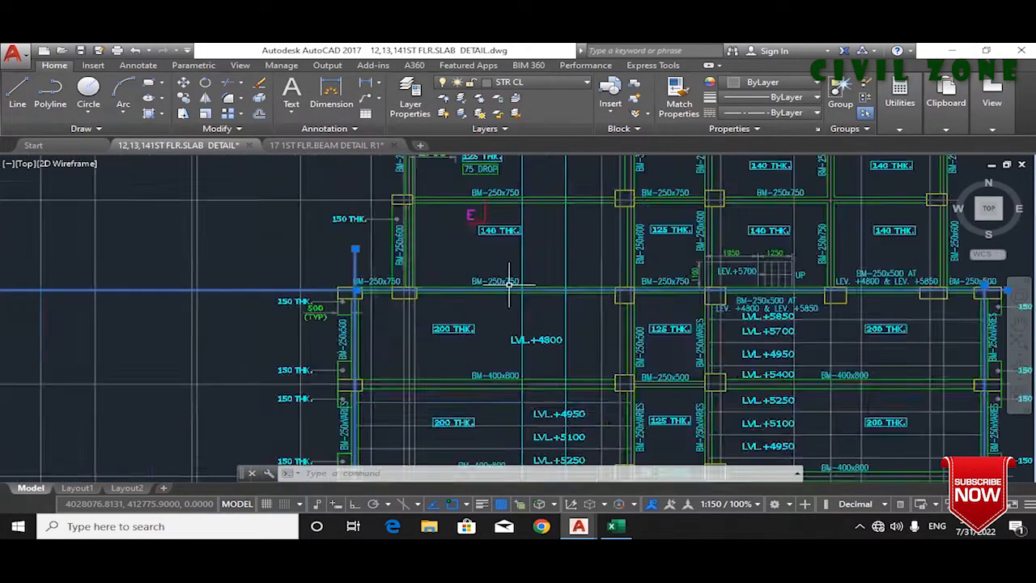
scroll(509, 282, up, 2)
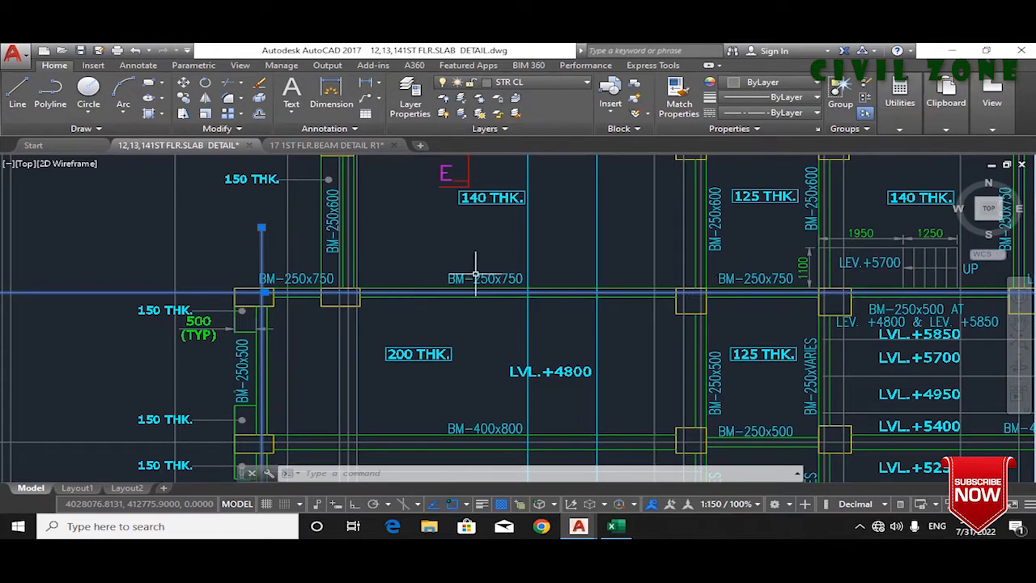
scroll(476, 278, down, 2)
Step: Check the grid bubbles that identify the highlighted beam line and its two end grids
drag(329, 301, 629, 307)
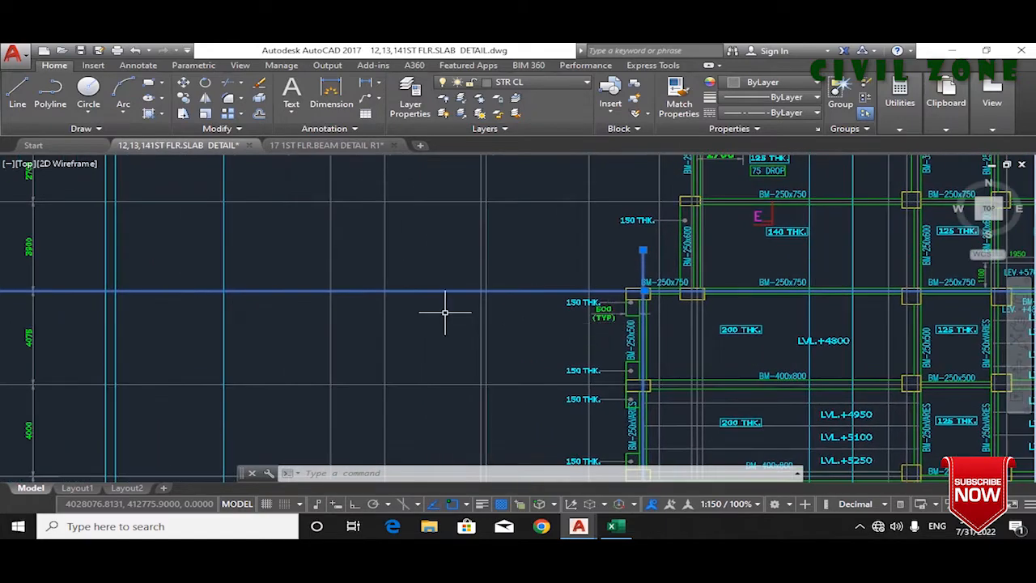
drag(407, 275, 517, 285)
scroll(124, 308, up, 2)
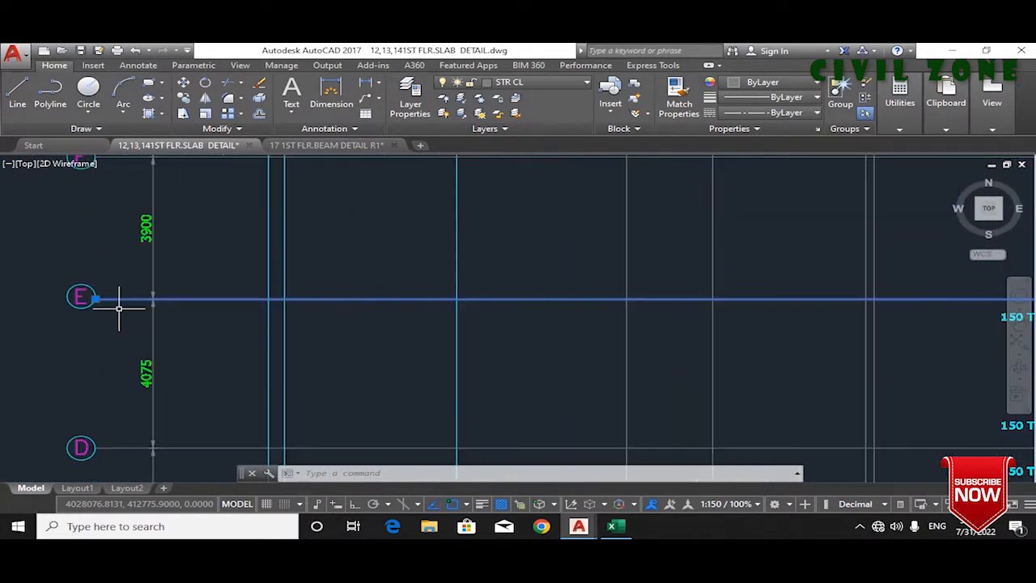
scroll(81, 297, down, 5)
scroll(467, 287, up, 2)
scroll(429, 369, up, 4)
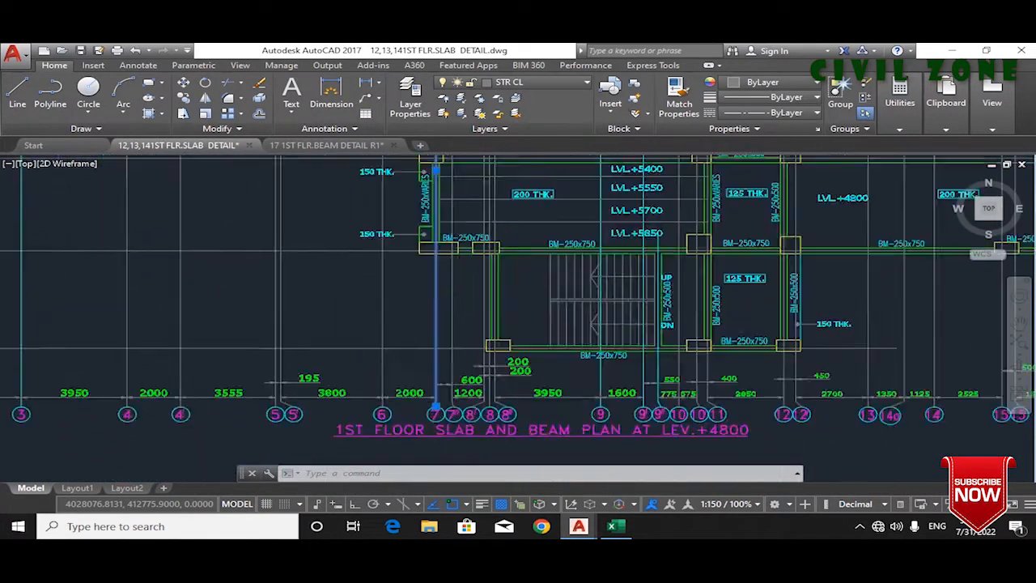
scroll(373, 401, down, 5)
scroll(788, 412, up, 5)
drag(665, 279, 730, 486)
drag(691, 321, 756, 388)
scroll(694, 428, down, 5)
scroll(589, 237, up, 4)
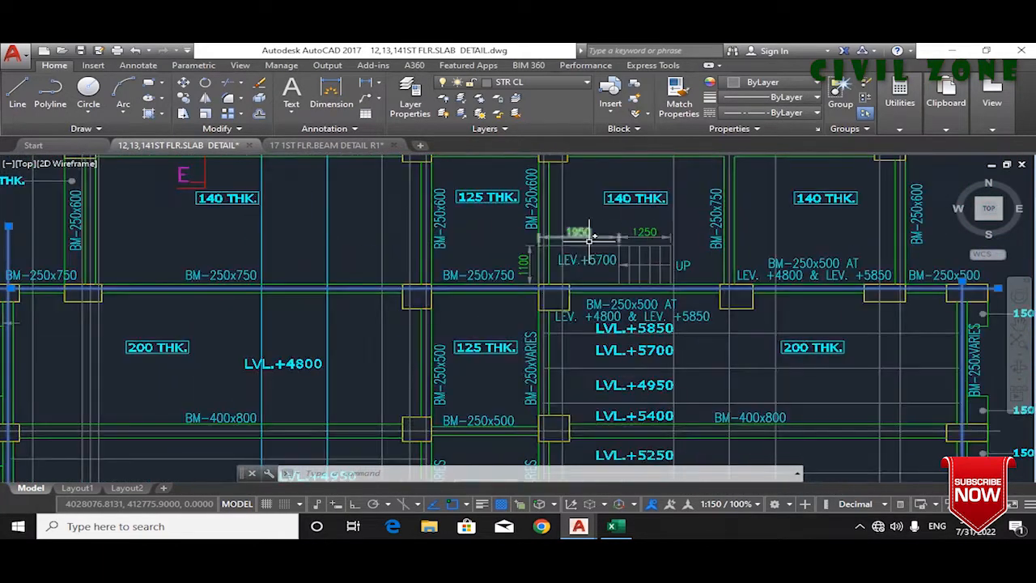
Step: Switch to the 17 1ST FLR.BEAM DETAIL R1 drawing and inspect the E7 to E16 beam elevation up to its E16 end
click(659, 463)
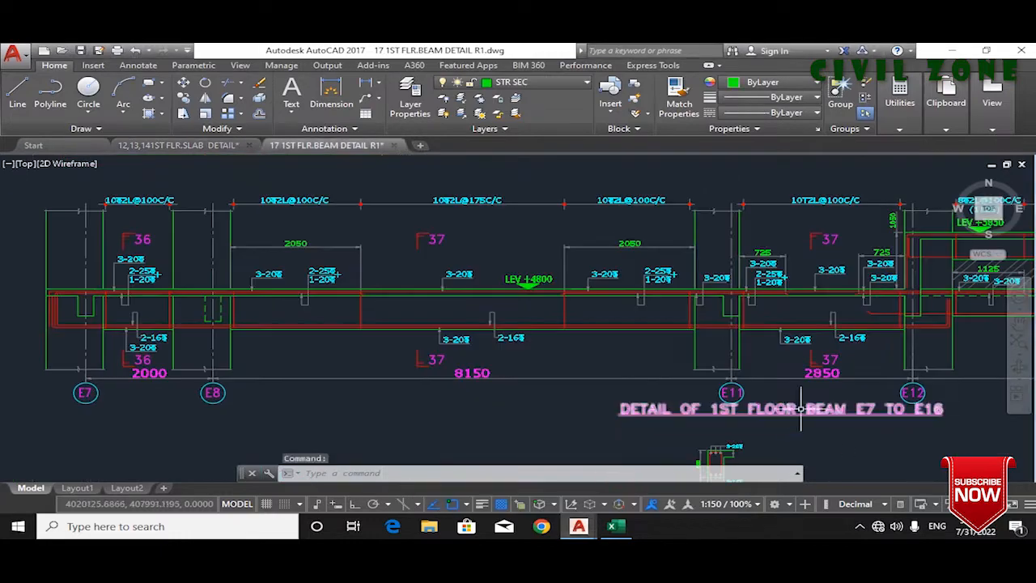
scroll(114, 402, down, 2)
drag(846, 422, 585, 416)
scroll(761, 399, up, 4)
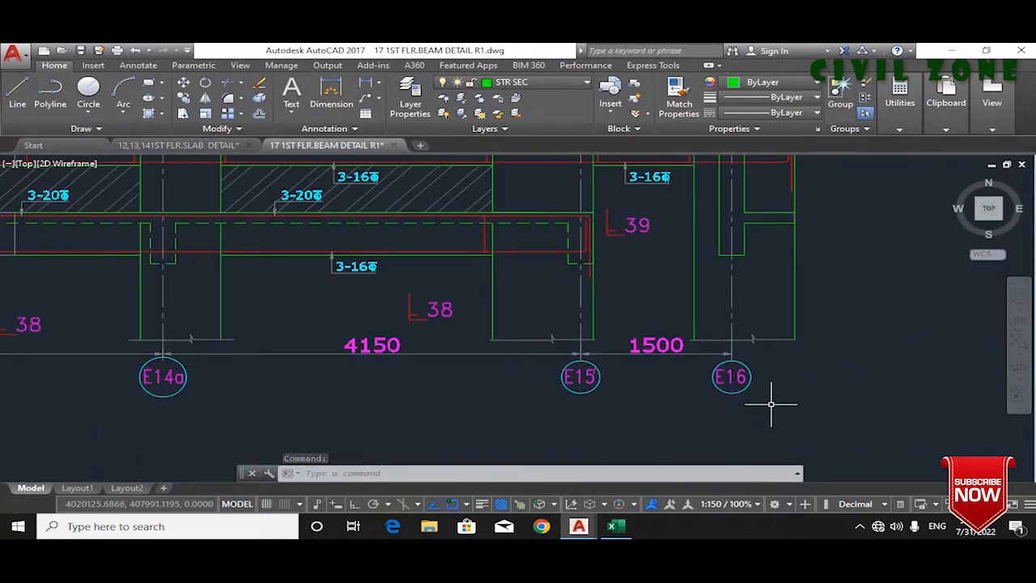
scroll(872, 396, down, 3)
drag(567, 390, 758, 352)
scroll(136, 359, up, 2)
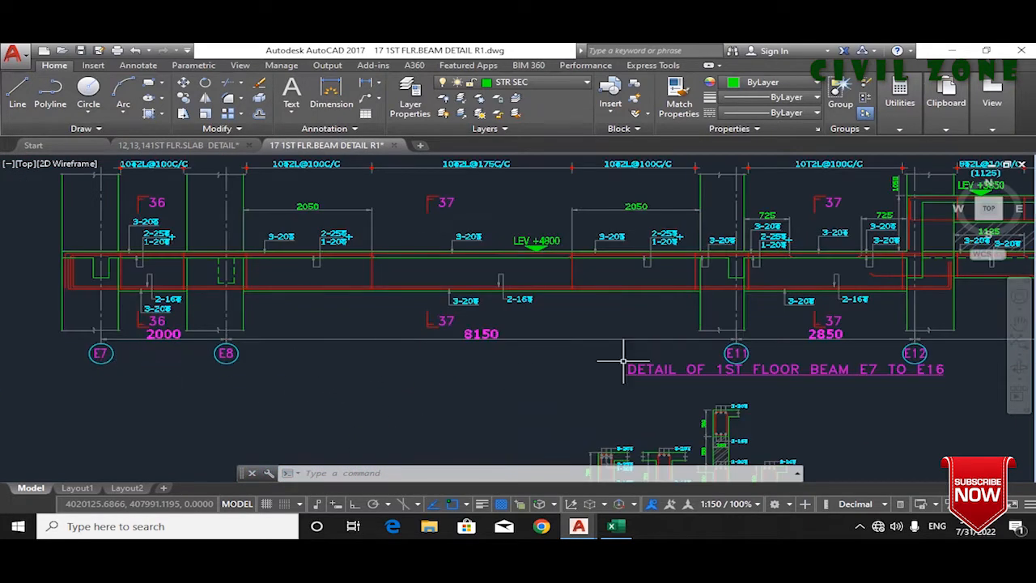
Step: Review each span of the first floor beam detail from E7 through E16, then return to the E7 end
drag(723, 354, 586, 369)
drag(772, 370, 427, 368)
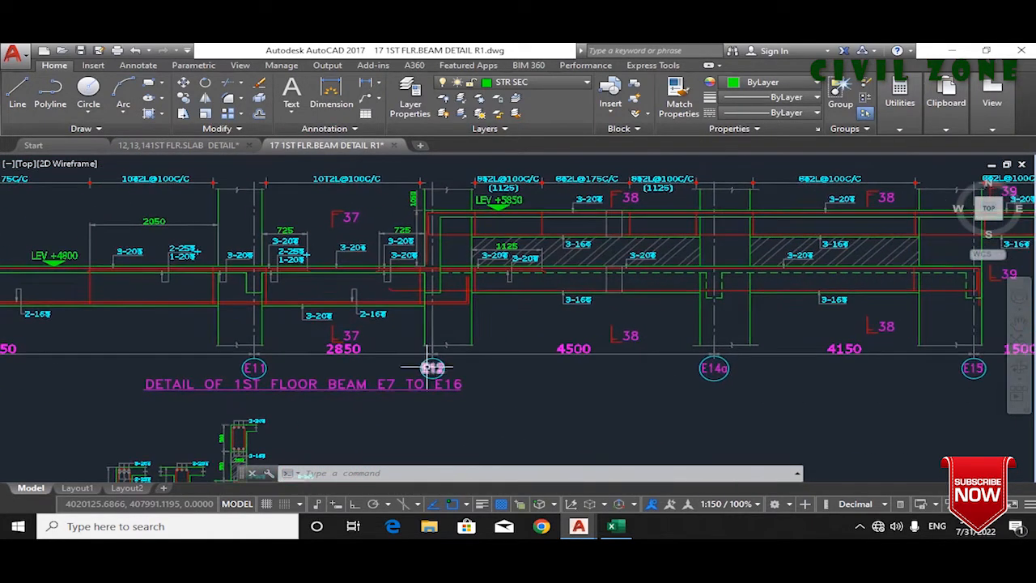
drag(743, 391, 568, 380)
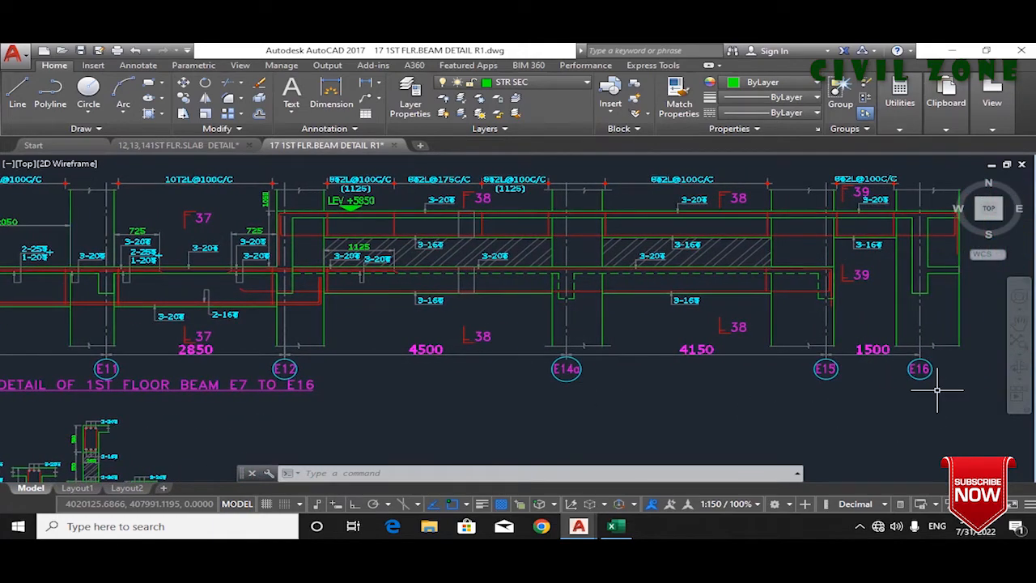
scroll(953, 391, down, 3)
scroll(657, 342, up, 2)
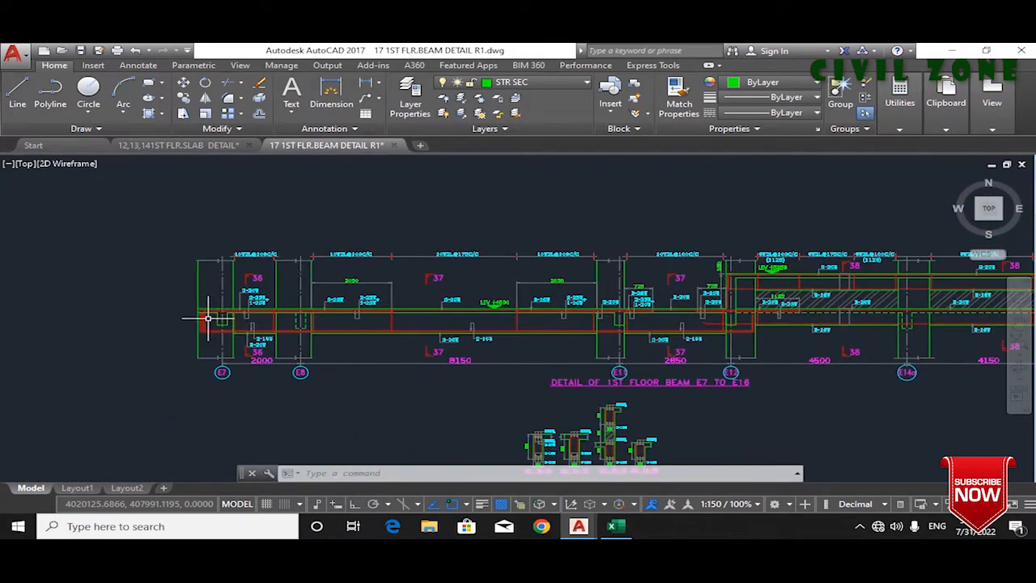
scroll(208, 319, up, 2)
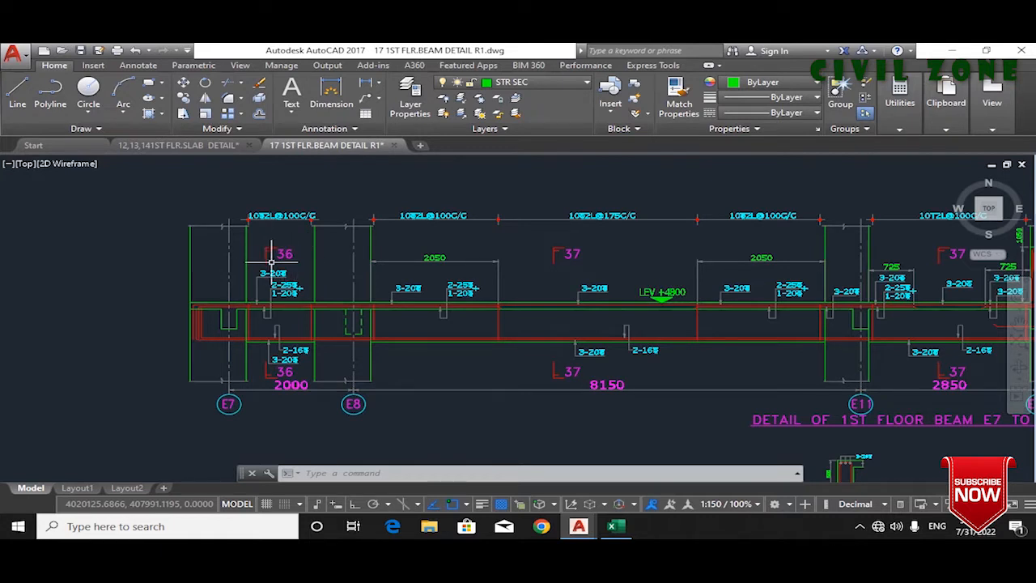
Step: Select the two top reinforcement bar lines in the E7–E8 span near section 36
scroll(271, 279, up, 4)
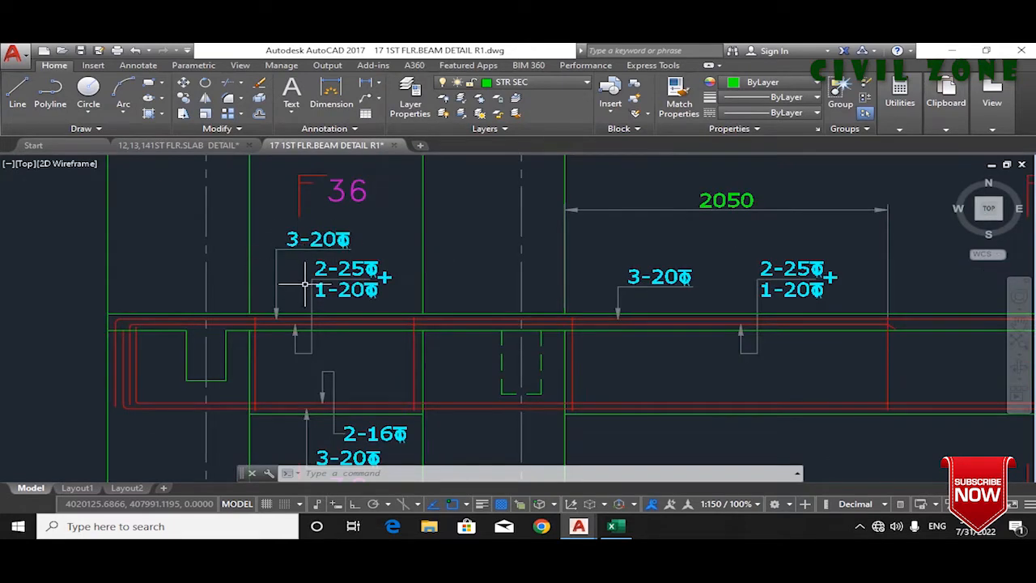
scroll(301, 324, up, 6)
click(421, 342)
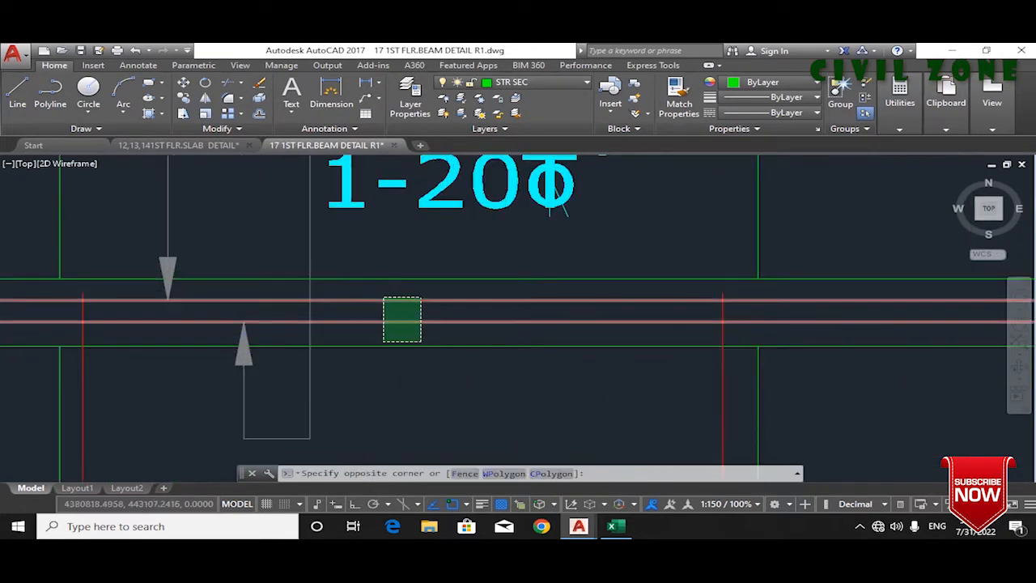
click(383, 299)
scroll(382, 309, down, 4)
scroll(396, 312, up, 4)
click(398, 313)
click(367, 273)
scroll(368, 276, down, 6)
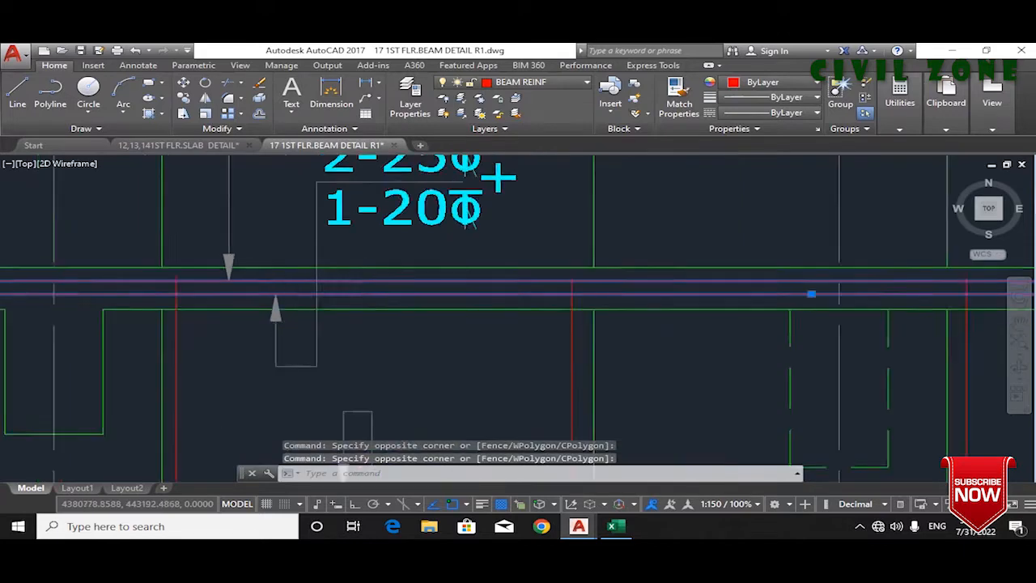
Step: Add the two bottom reinforcement bar lines in the E7–E8 span to the selection
scroll(372, 349, up, 4)
click(423, 355)
click(391, 378)
click(418, 359)
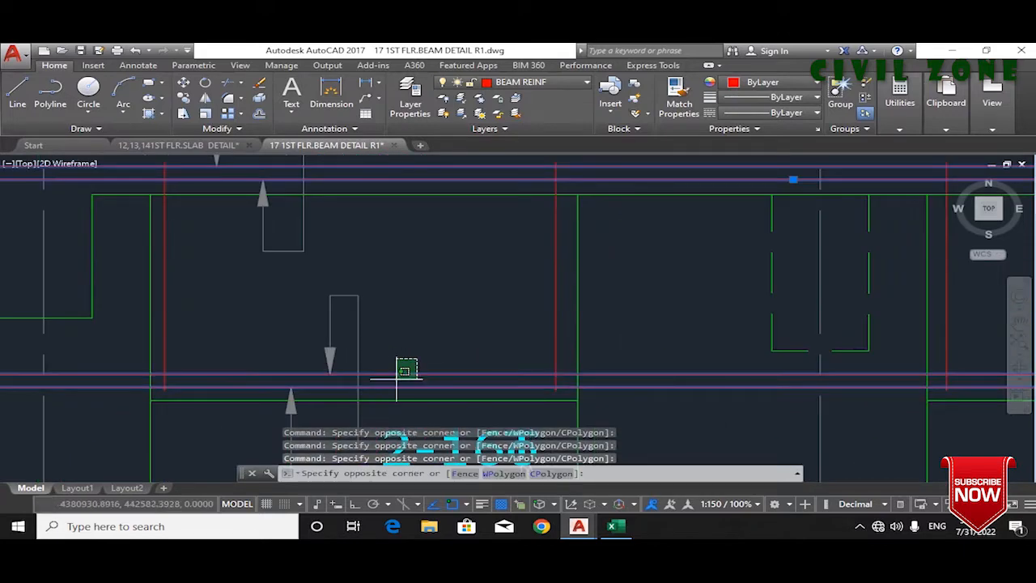
click(389, 391)
scroll(407, 324, down, 4)
scroll(496, 315, up, 6)
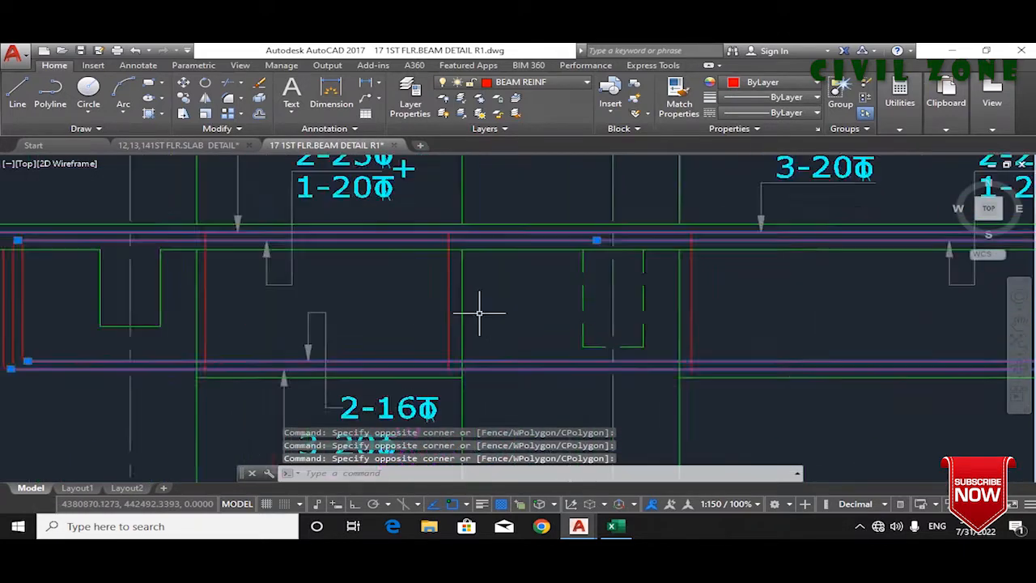
Step: Highlight the stirrup line near the E8 column face in the E7–E8 span, then clear the whole selection
click(433, 295)
click(377, 312)
scroll(380, 314, down, 5)
scroll(407, 323, up, 4)
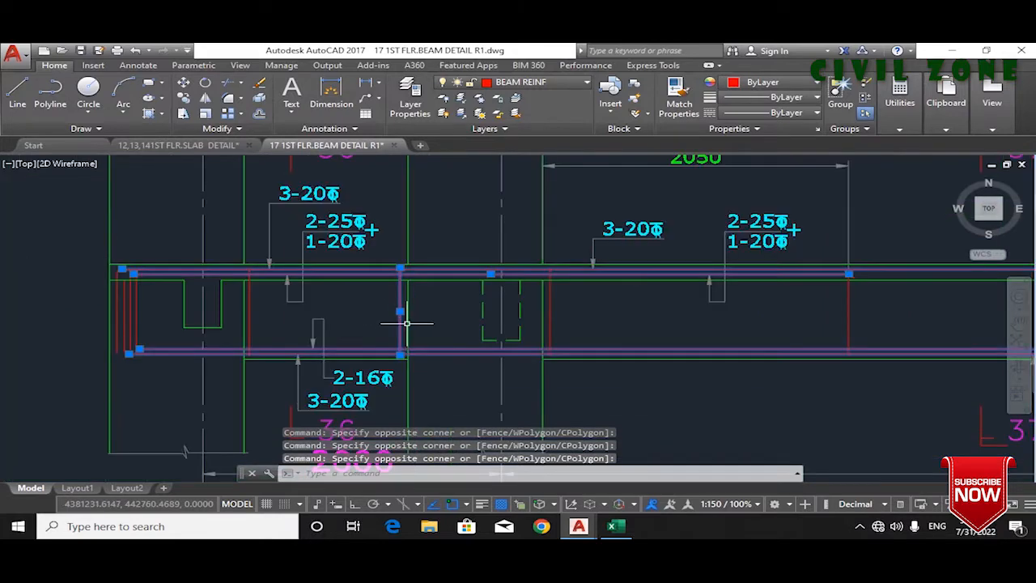
key(Escape)
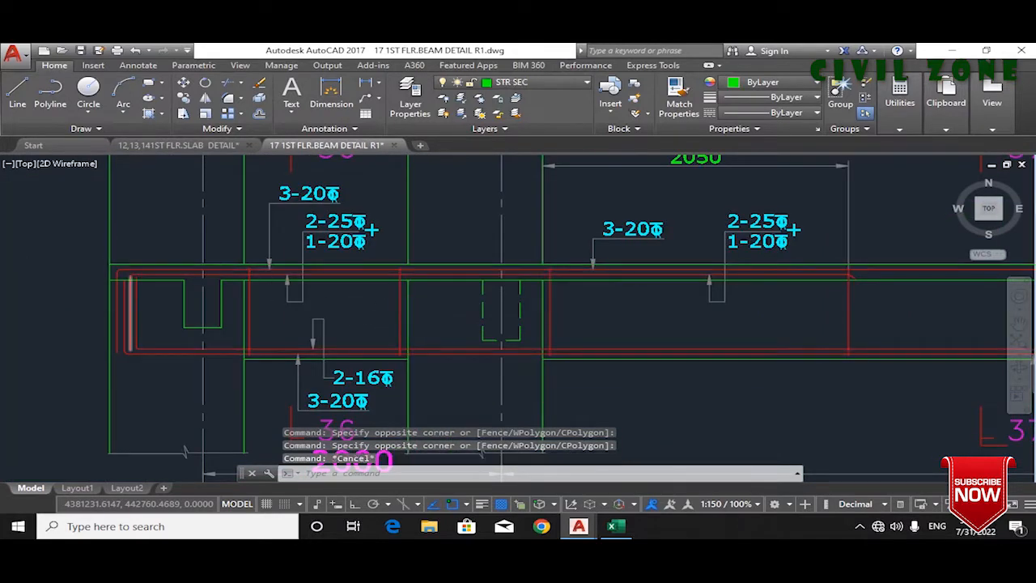
Step: Highlight the innermost vertical bar leg at the E7 end of the beam, then deselect it
scroll(157, 294, up, 4)
click(138, 319)
scroll(162, 321, down, 2)
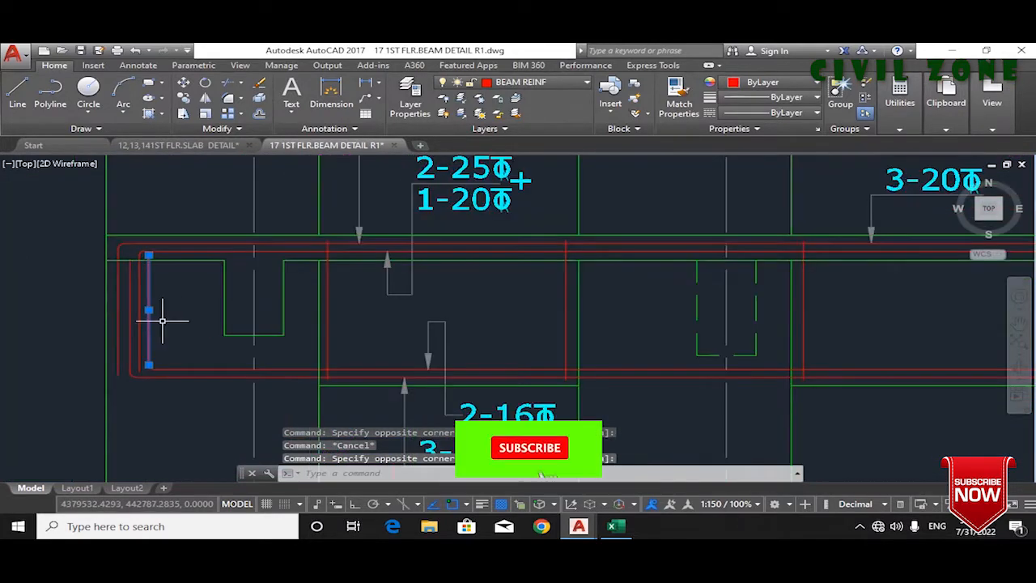
key(Escape)
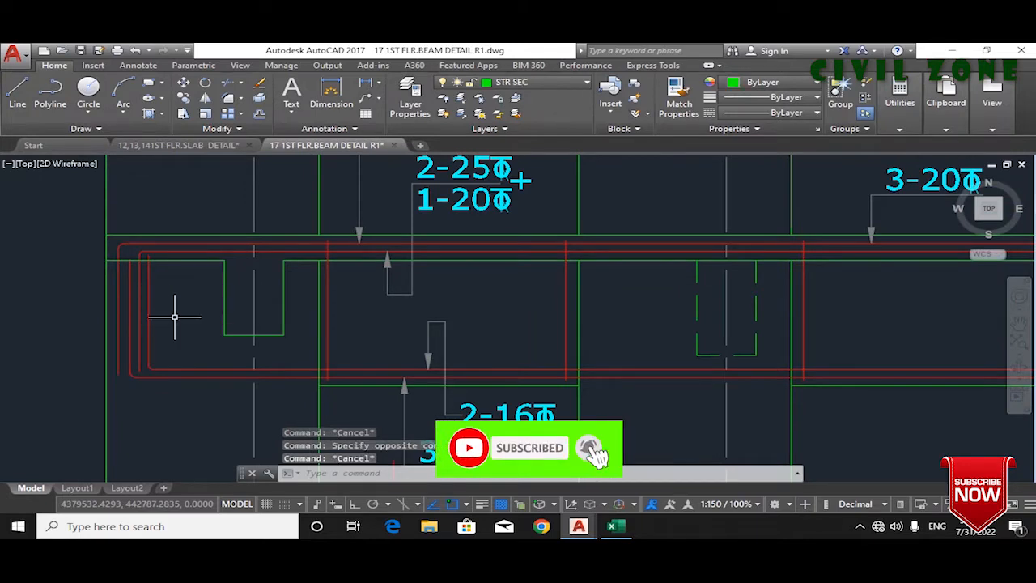
Step: Measure the height of the outermost top bar's bent end at E7 with a trial dimension, then cancel it
click(333, 94)
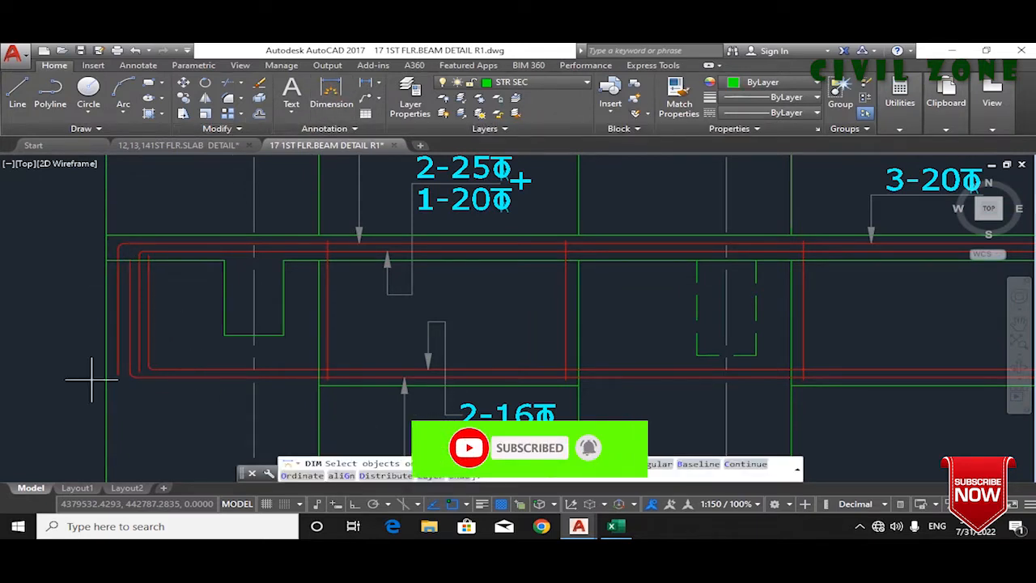
click(119, 369)
click(121, 248)
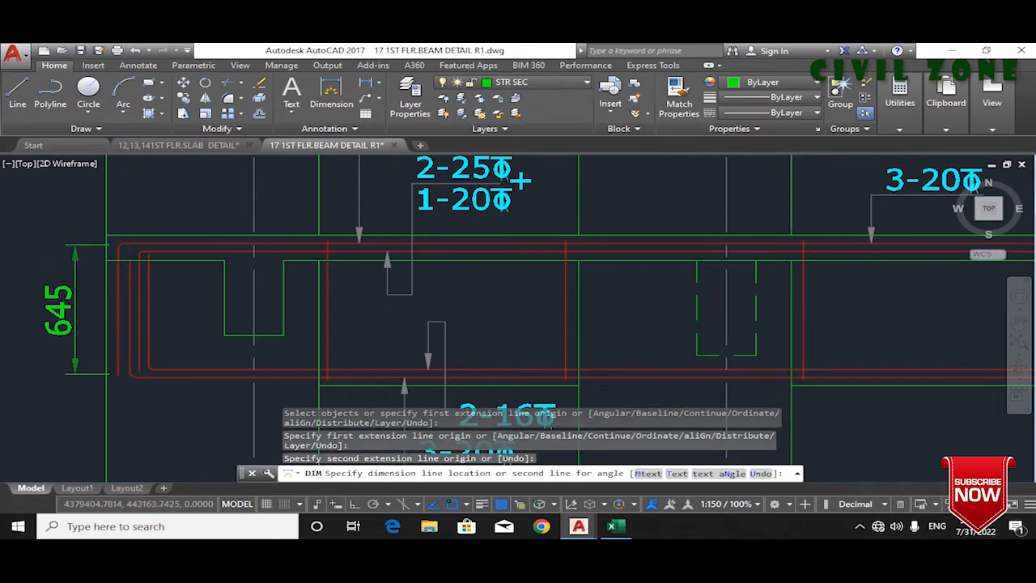
key(Escape)
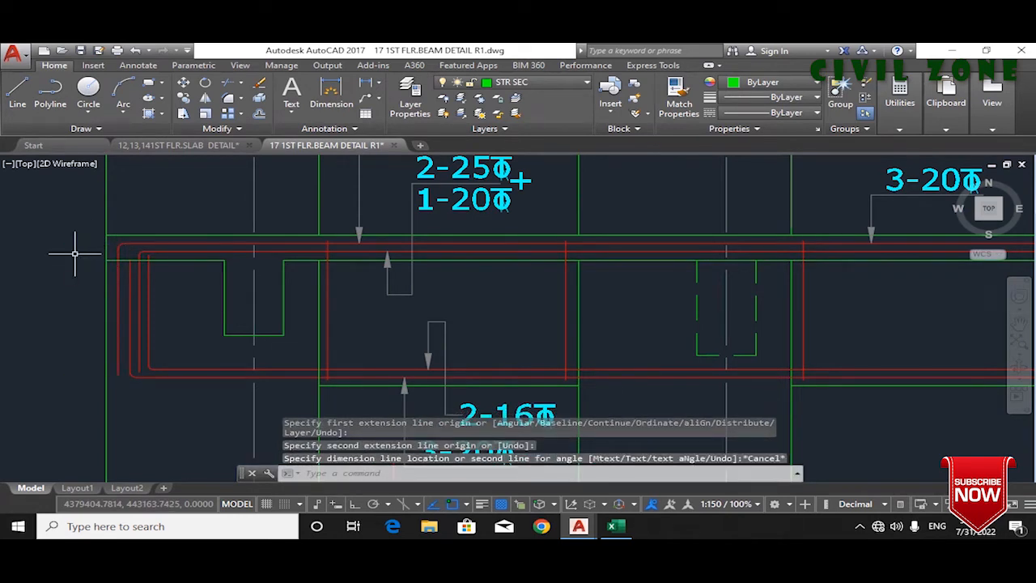
Step: Preview a dimension along the outer top bar's straight vertical leg at E7, then cancel the Dimension command
click(327, 105)
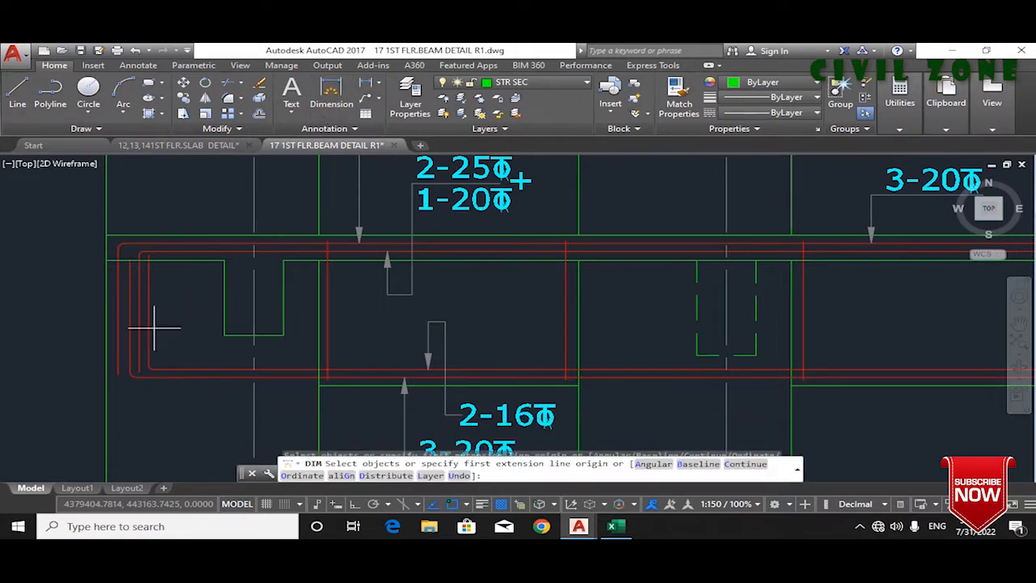
scroll(117, 364, up, 3)
key(Return)
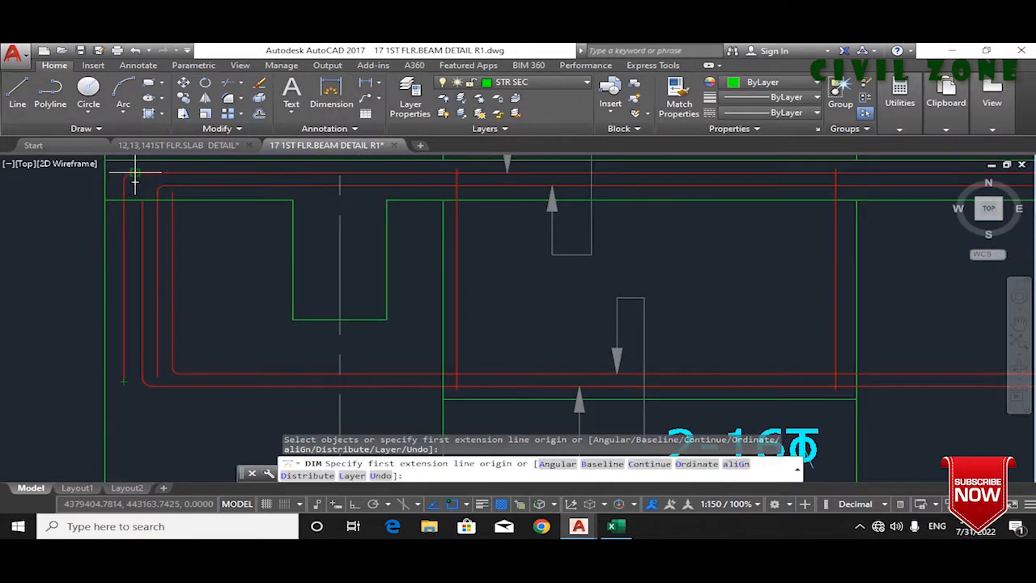
scroll(96, 242, down, 2)
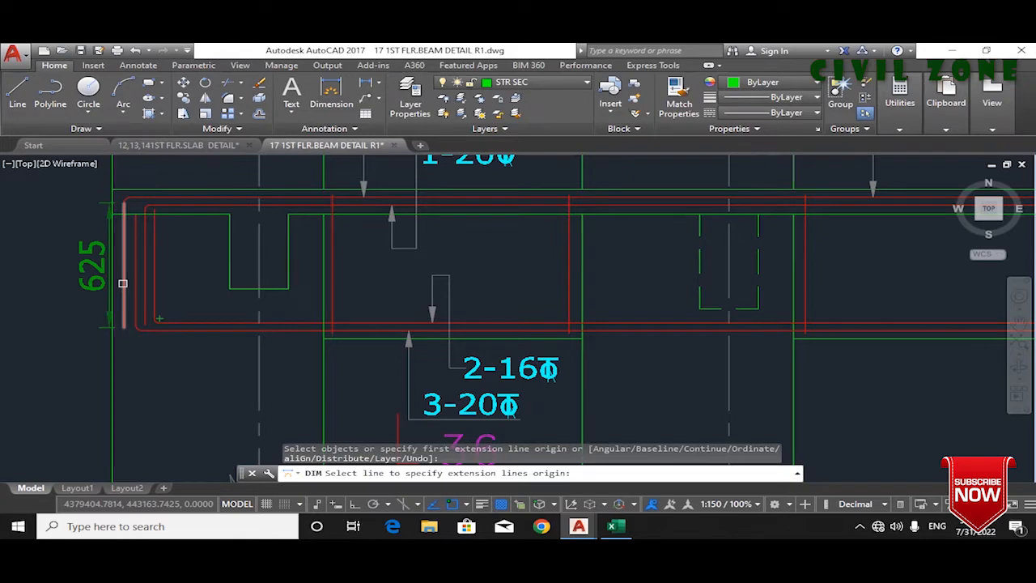
drag(203, 232, 291, 356)
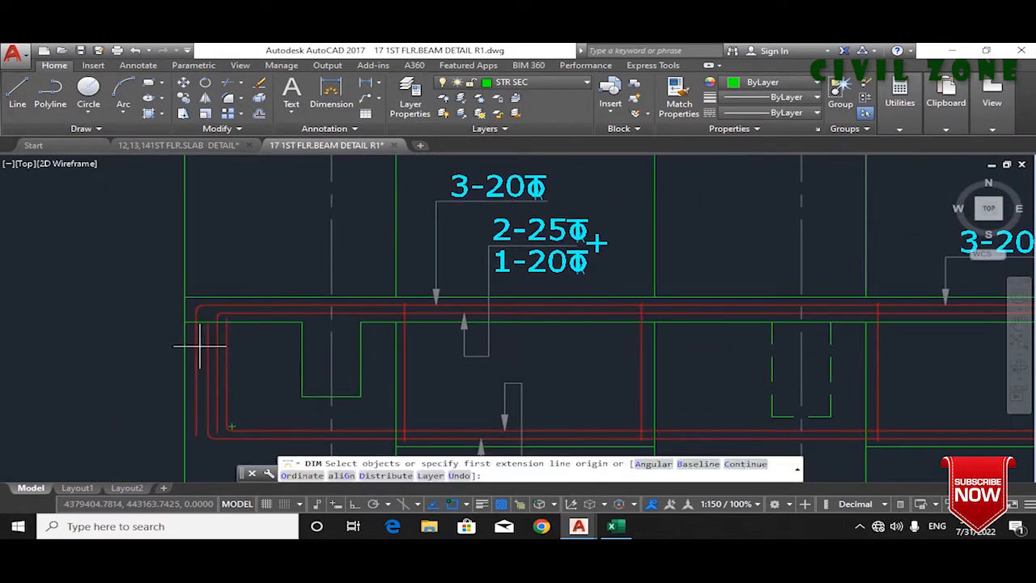
key(Return)
key(Escape)
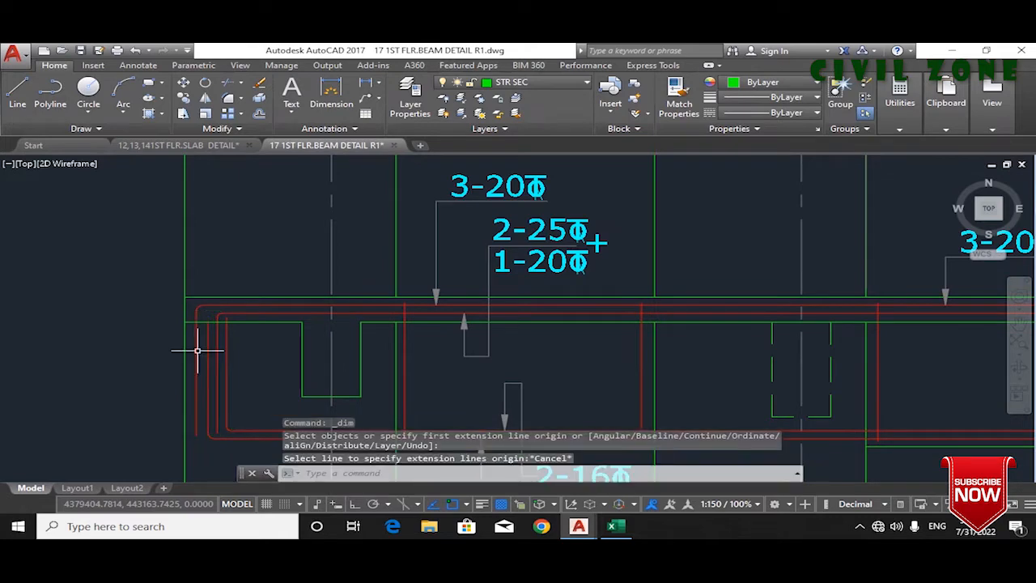
Step: Examine the top bar callouts along the beam from E7 to E12, including the extra bars over the supports
scroll(191, 319, down, 3)
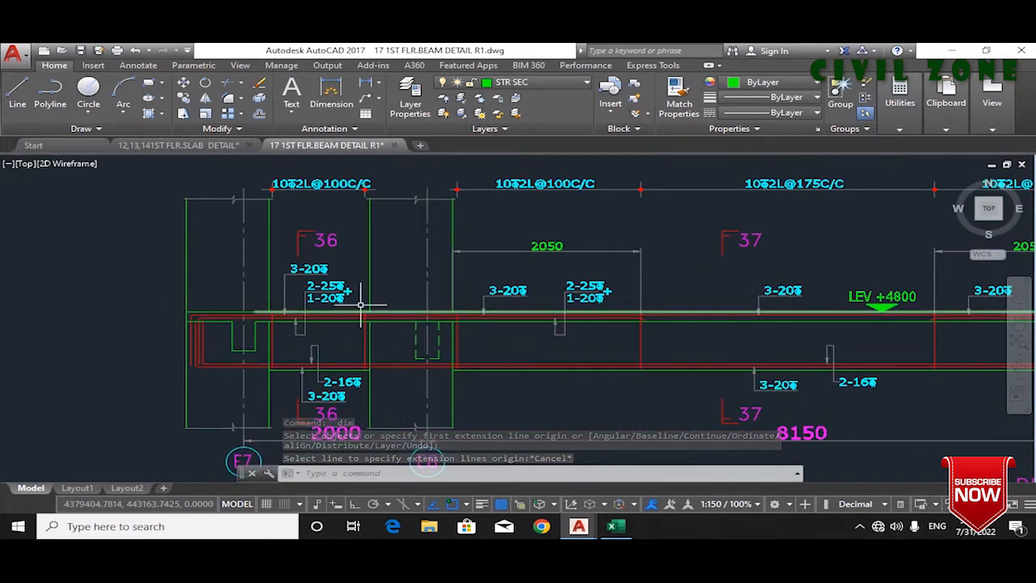
scroll(356, 308, up, 3)
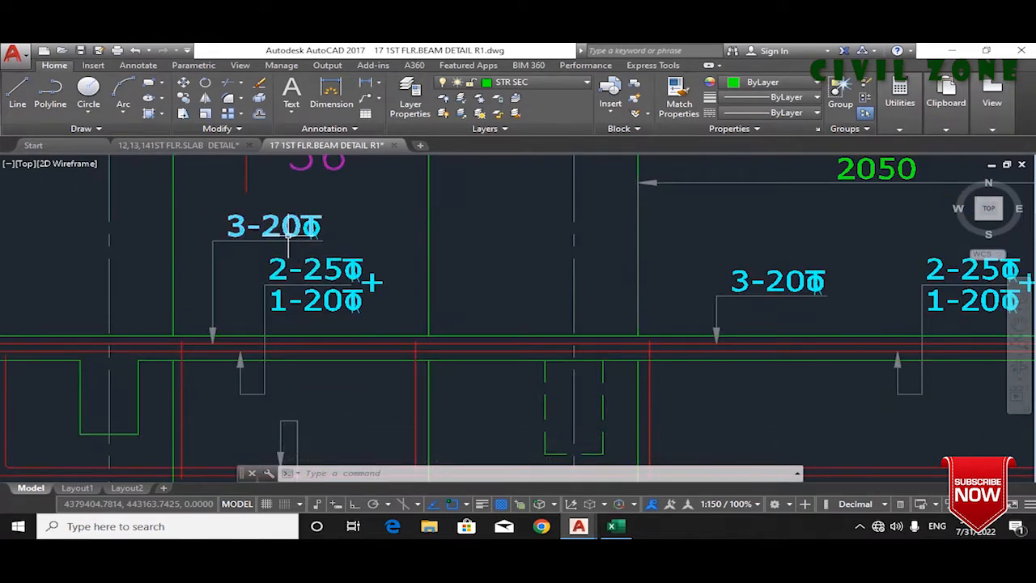
scroll(299, 231, down, 3)
drag(738, 306, 236, 317)
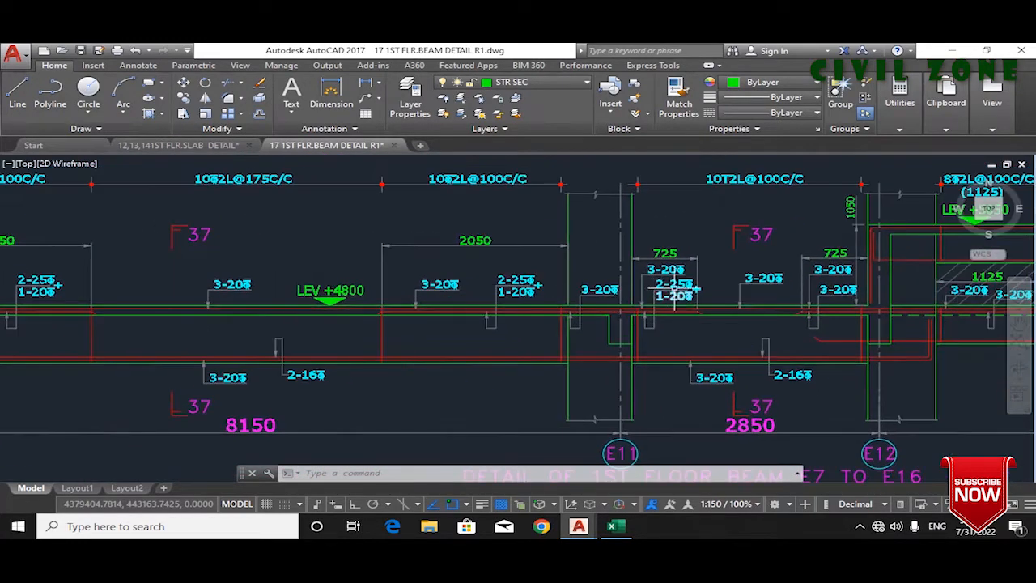
drag(285, 195, 451, 284)
scroll(342, 285, down, 5)
scroll(221, 261, up, 5)
scroll(316, 293, down, 4)
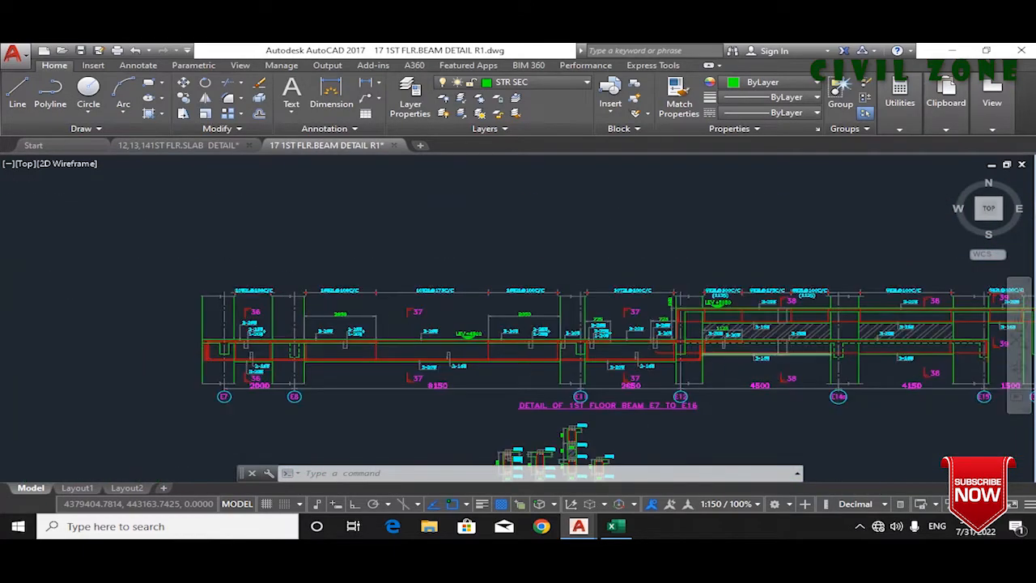
Step: Inspect the upper and lower beam reinforcement callouts from E12 through E15 around sections 38 and 39
scroll(790, 353, up, 2)
drag(793, 354, 609, 354)
scroll(694, 322, up, 2)
drag(813, 339, 523, 338)
scroll(518, 332, up, 3)
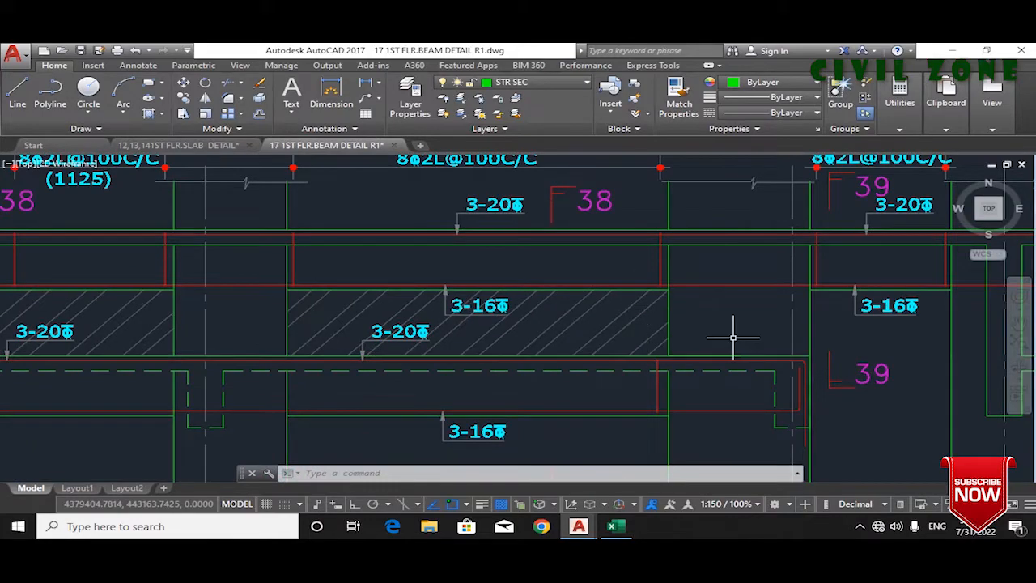
scroll(732, 337, down, 5)
scroll(641, 372, up, 4)
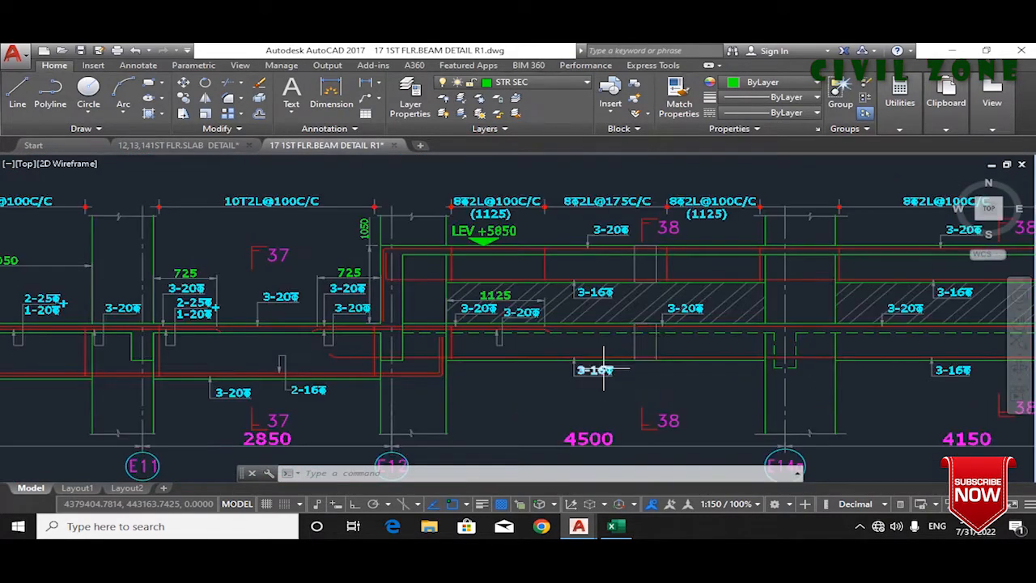
Step: Trace the bottom bars back toward E7 and check the grid spacings at the E7–E8 and E8–E11 spans
scroll(648, 364, down, 2)
mouse_move(613, 381)
mouse_down()
mouse_move(826, 313)
mouse_move(937, 304)
mouse_up()
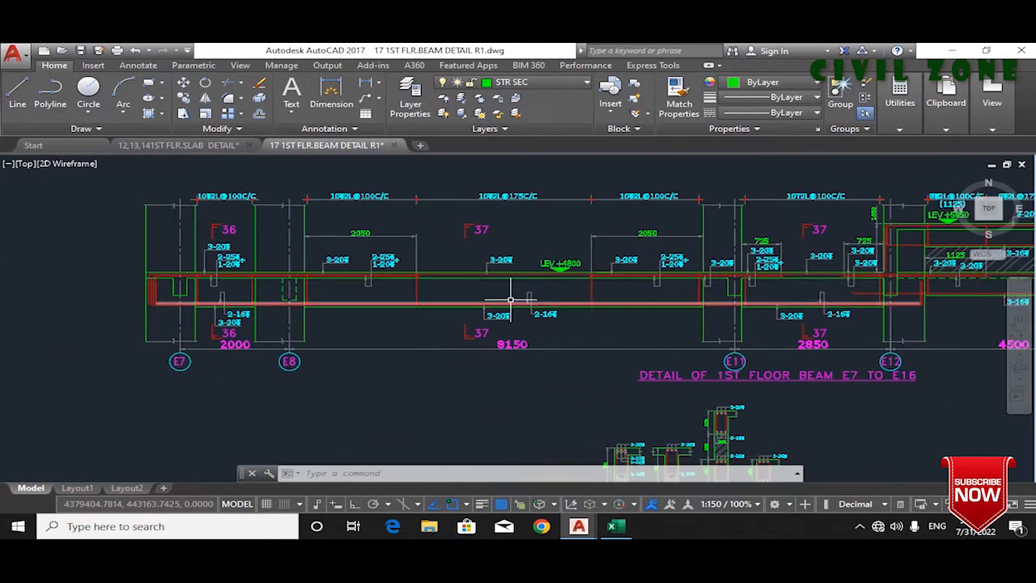
drag(466, 287, 548, 341)
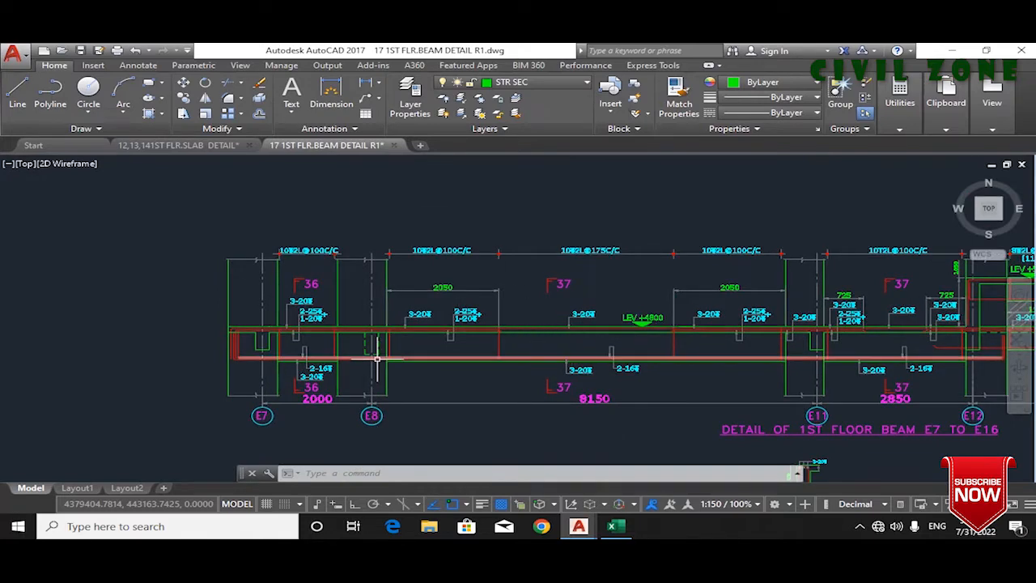
scroll(379, 357, up, 2)
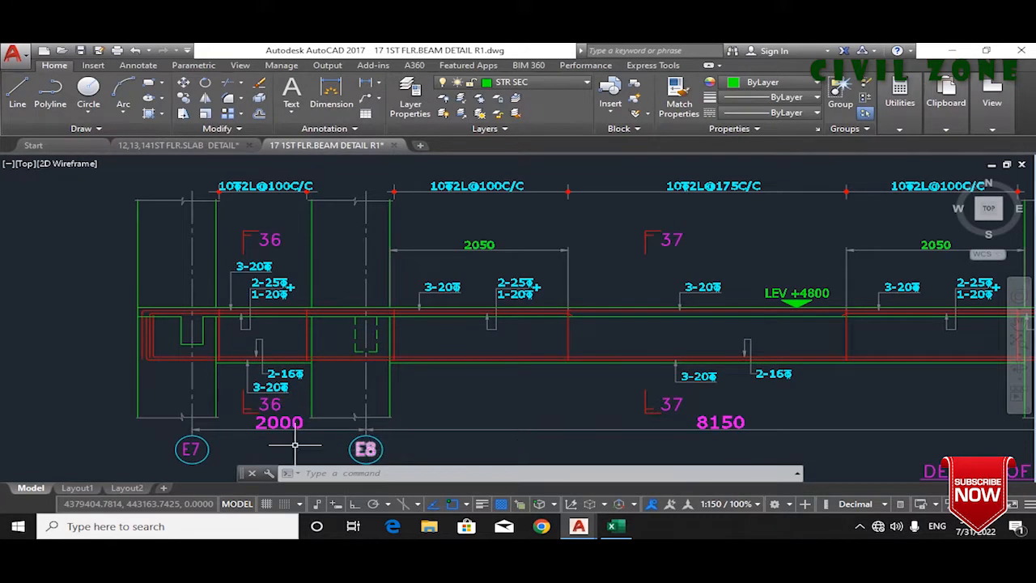
Step: Switch to the 12,13,141ST FLR.SLAB DETAIL drawing and locate the E7–E16 beam line on the plan
mouse_move(578, 526)
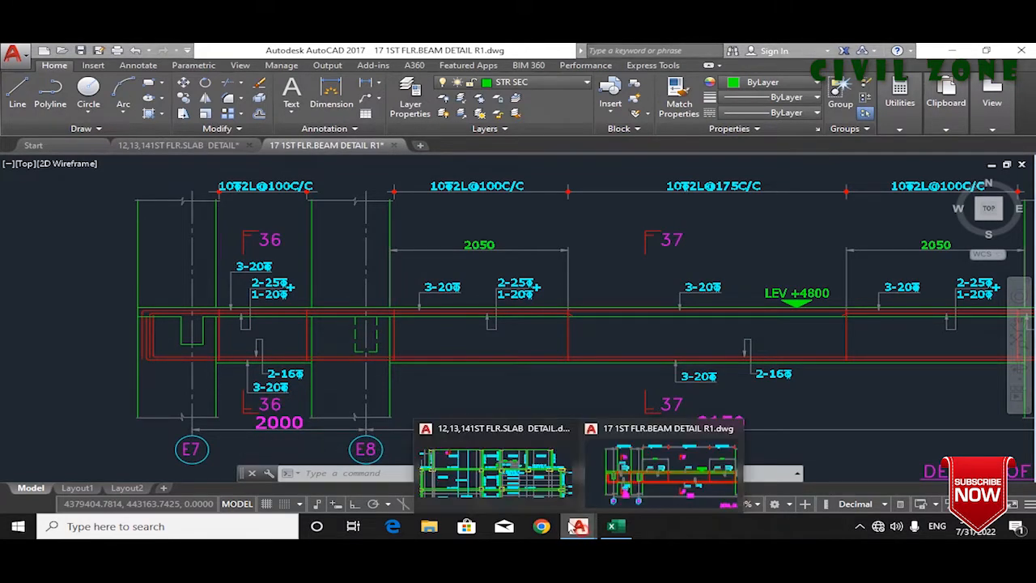
click(505, 462)
scroll(535, 314, down, 4)
scroll(339, 311, up, 7)
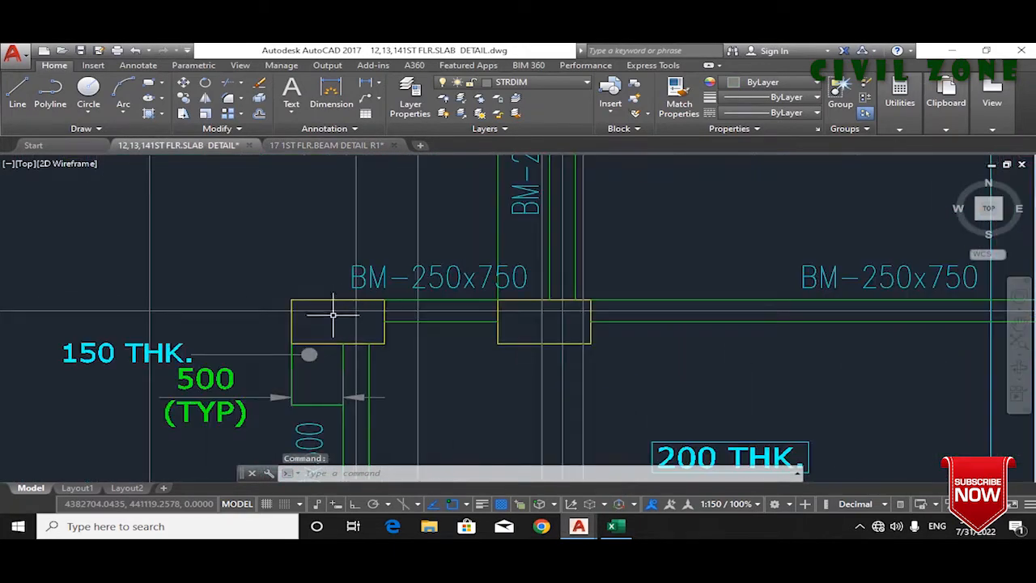
scroll(334, 319, down, 4)
scroll(462, 304, down, 6)
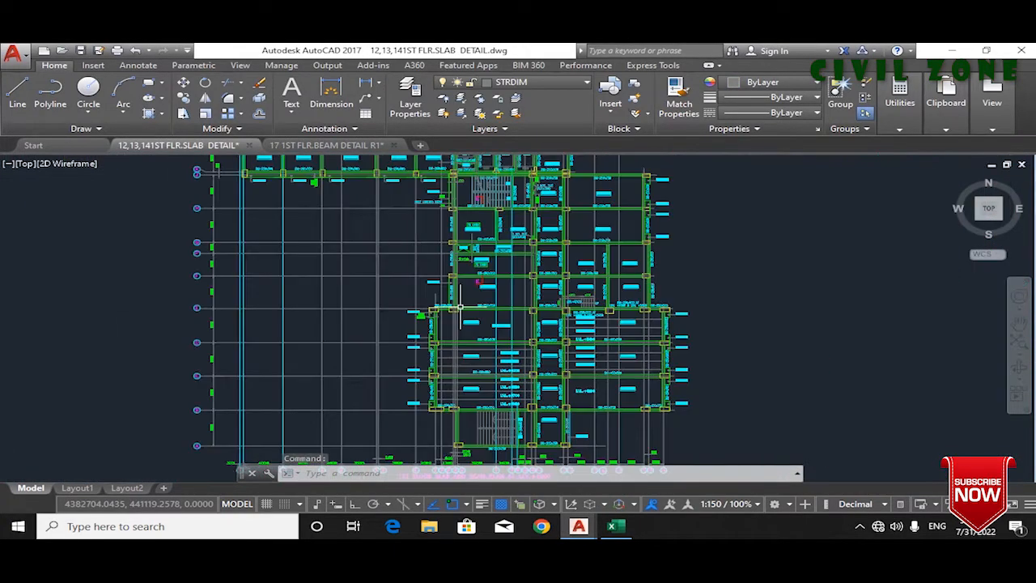
Step: Select the circle of grid bubble 7 below the first floor slab and beam plan
scroll(473, 415, up, 8)
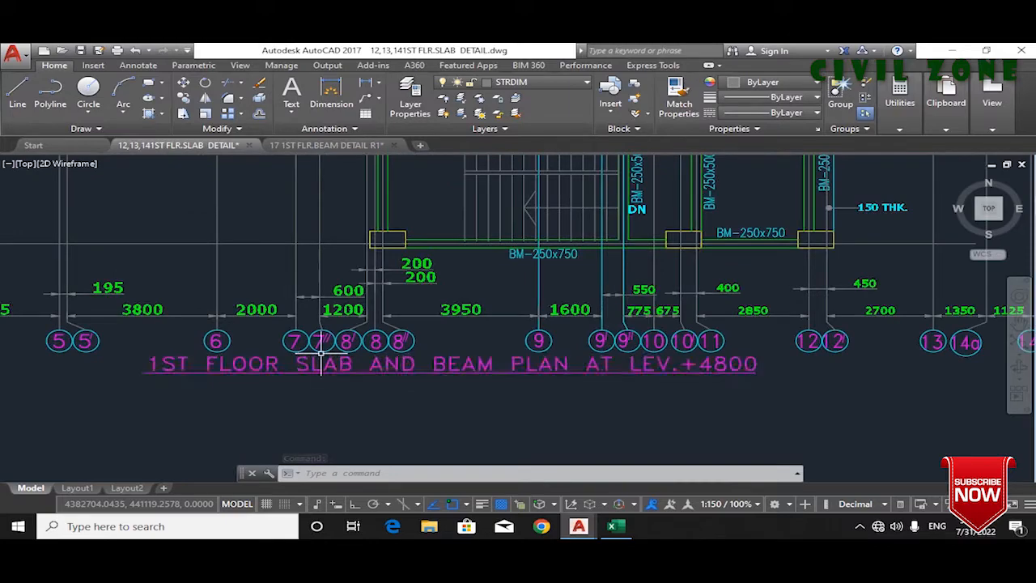
scroll(298, 329, up, 4)
click(313, 330)
click(302, 339)
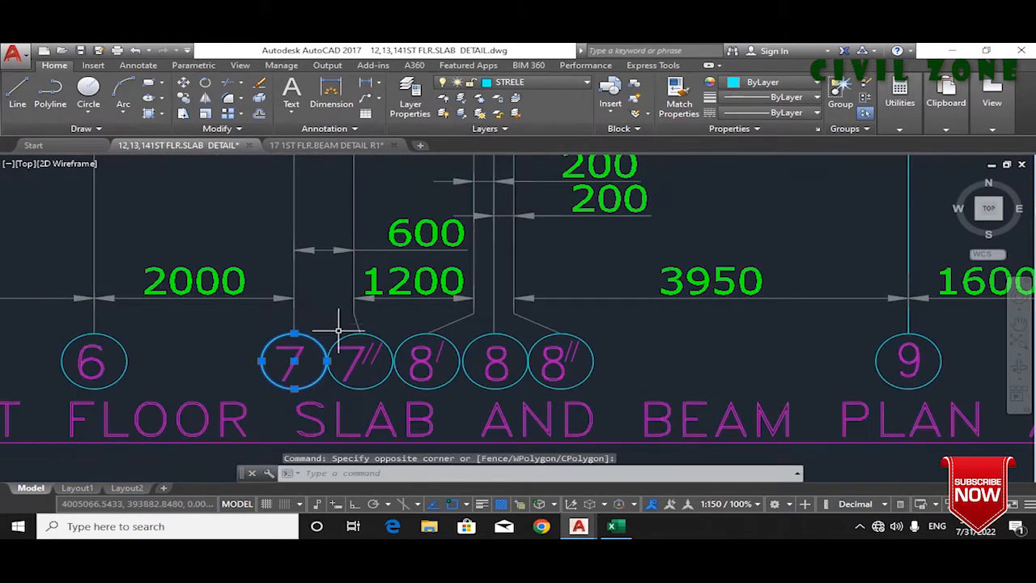
Step: Add the circle of grid bubble 8 to the selection below the plan
scroll(332, 369, down, 6)
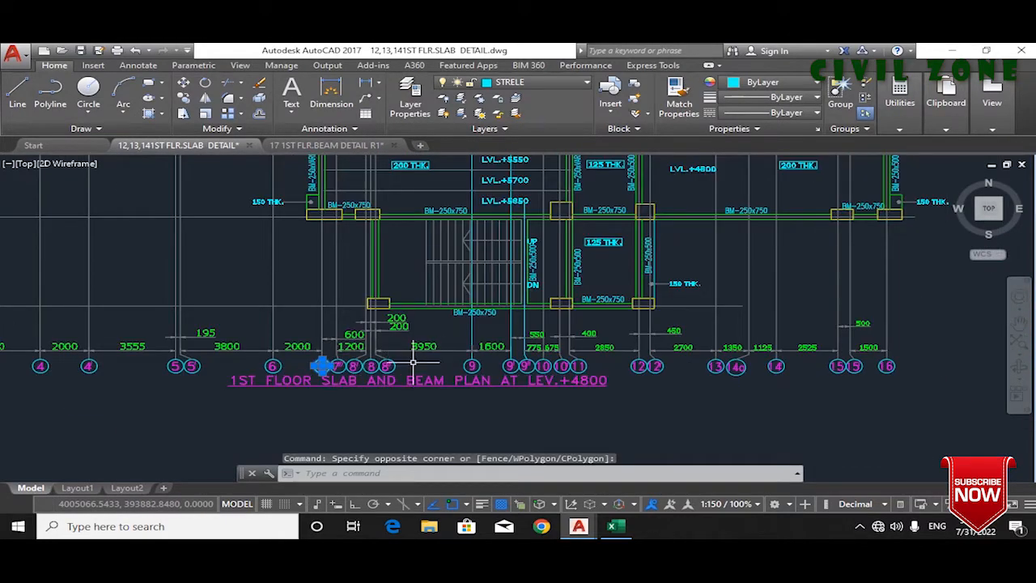
scroll(388, 364, down, 8)
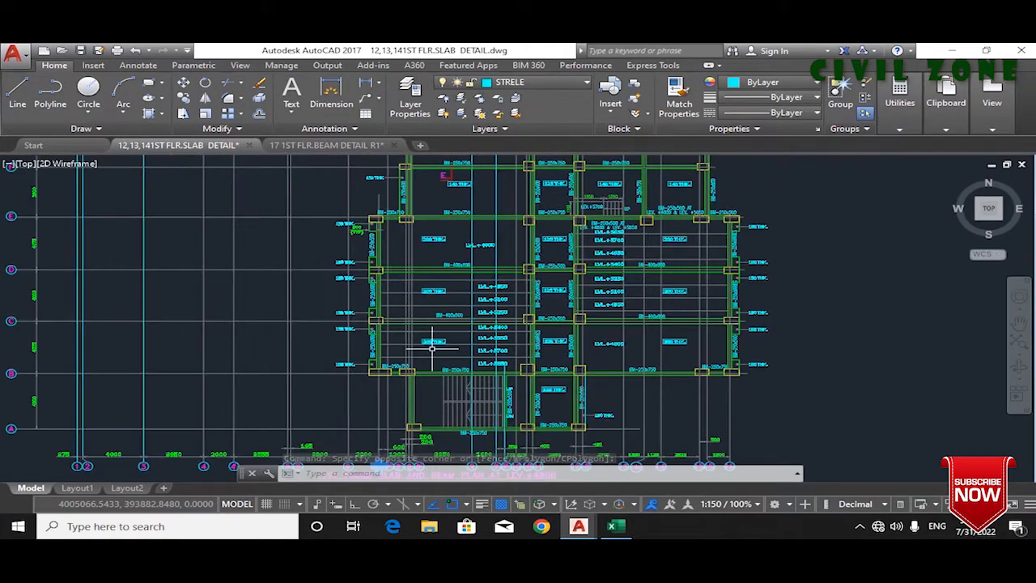
scroll(397, 317, up, 10)
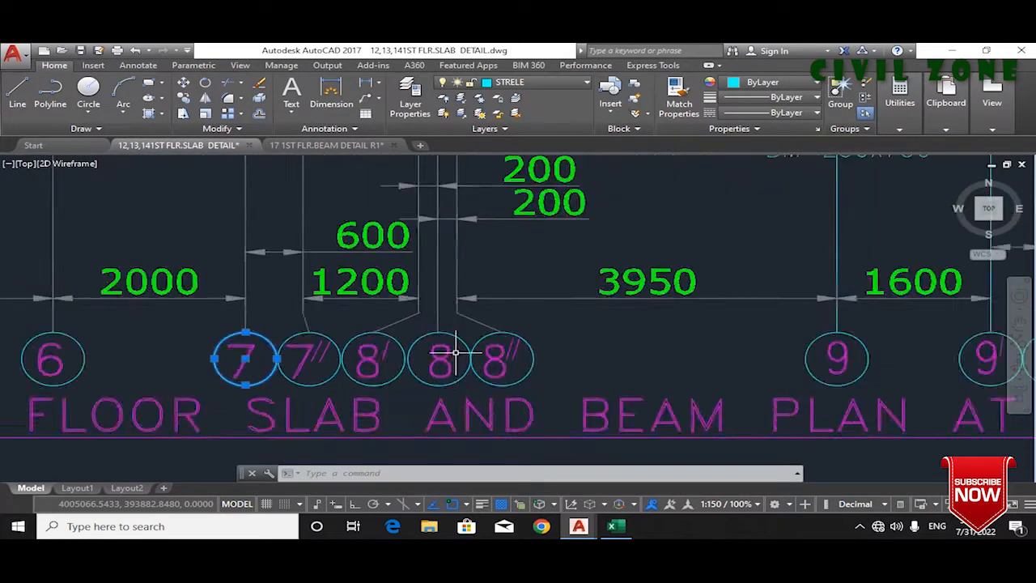
click(462, 324)
click(441, 340)
scroll(390, 355, down, 6)
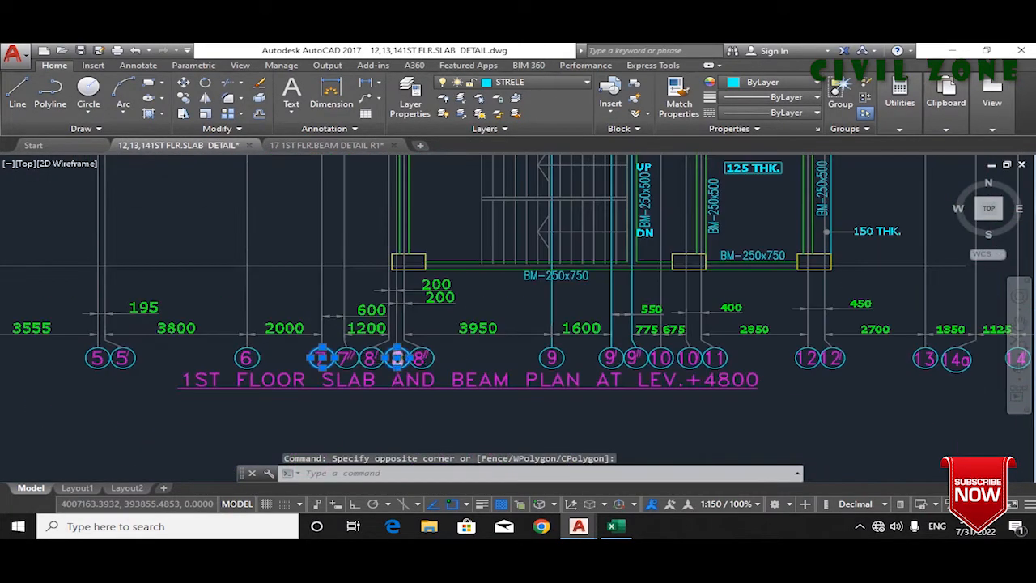
Step: Add the numbers 8 and 7 inside their selected grid bubbles to the selection
scroll(403, 359, up, 8)
click(408, 339)
click(373, 339)
scroll(478, 349, down, 6)
scroll(303, 348, up, 4)
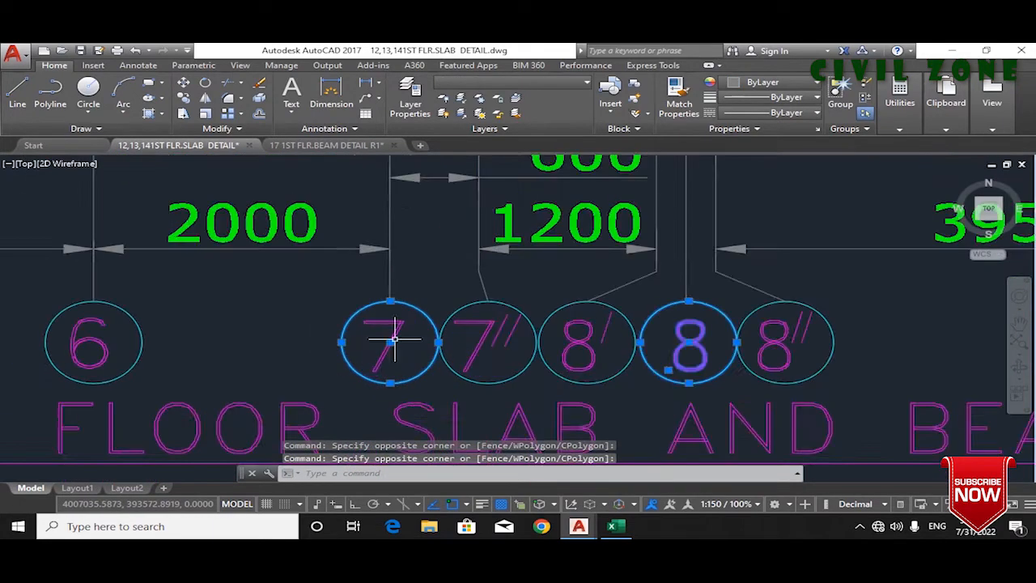
click(413, 322)
click(391, 342)
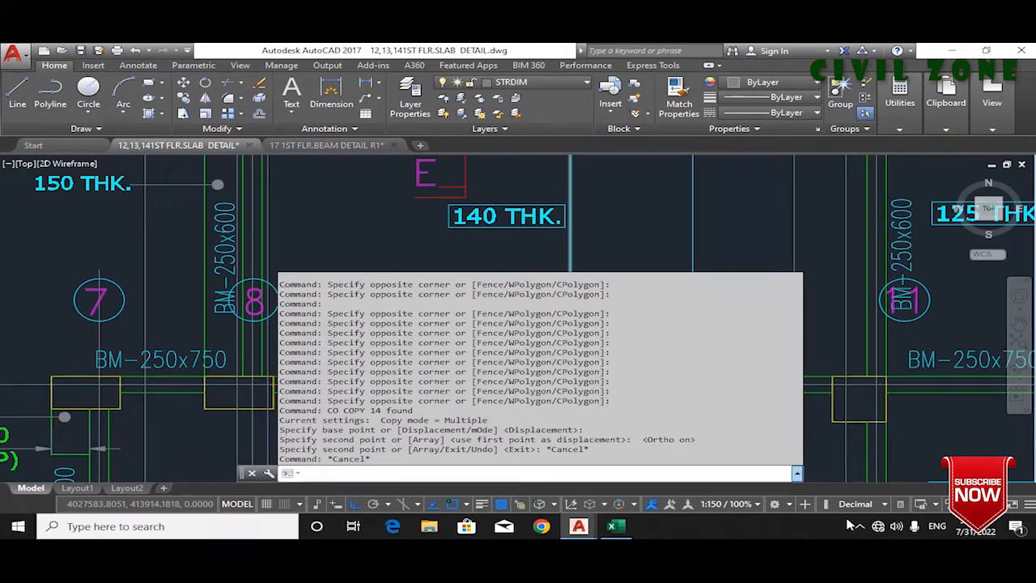
scroll(592, 389, down, 2)
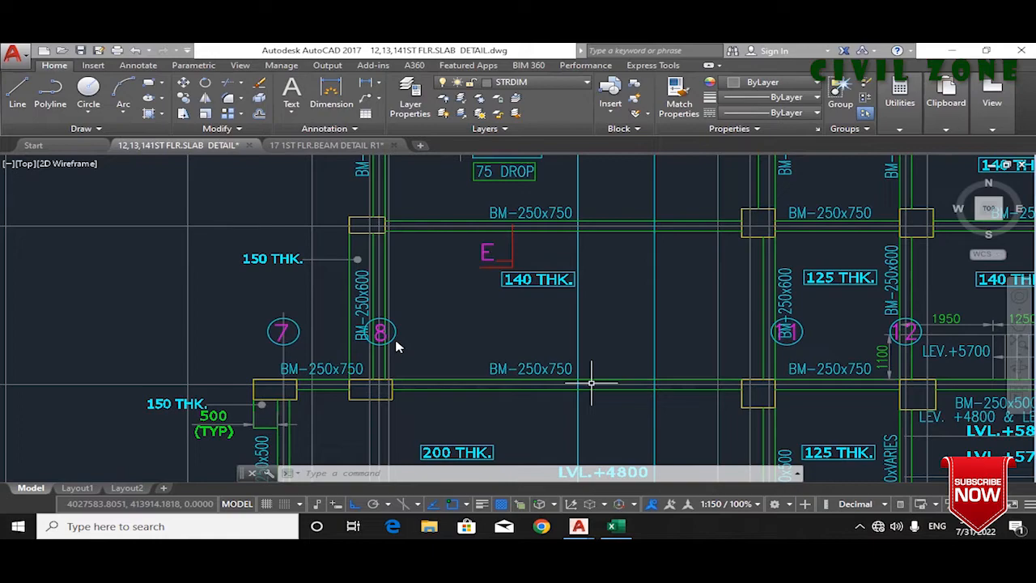
Step: Compare the grid bubbles along the E beam line with the grid row below the first floor plan
scroll(738, 337, up, 1)
scroll(789, 332, down, 1)
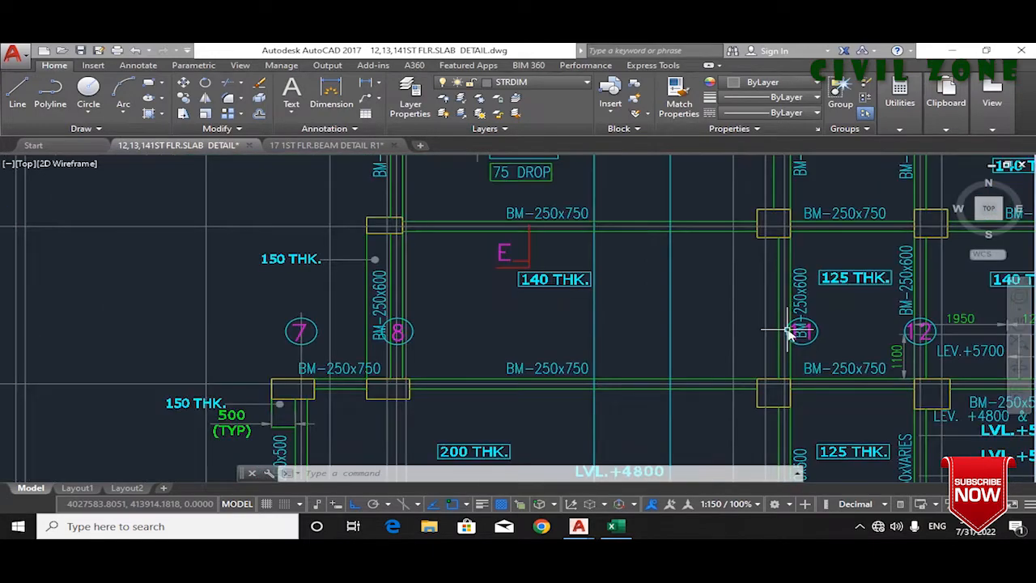
scroll(274, 361, up, 2)
scroll(273, 360, down, 5)
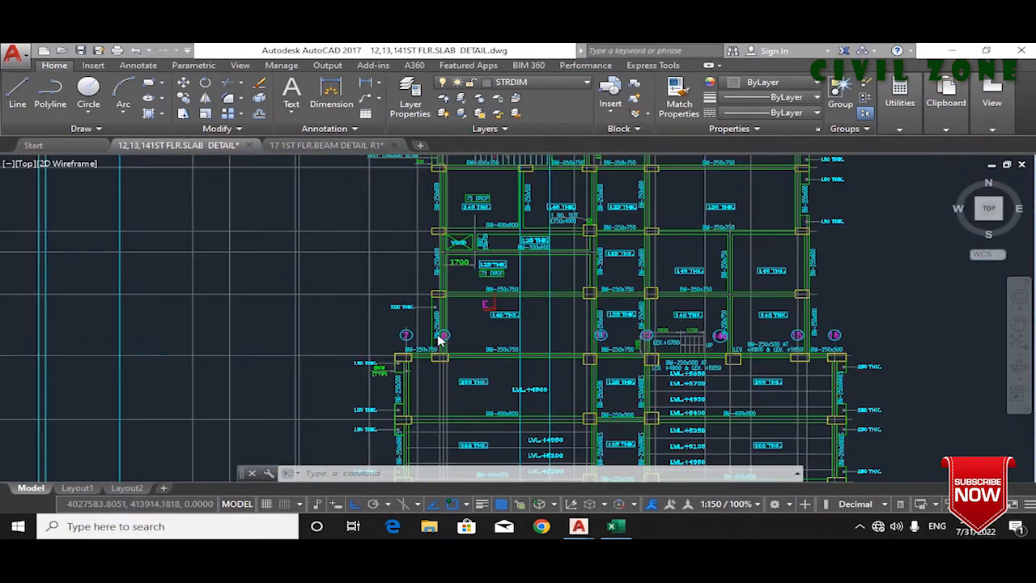
scroll(429, 389, up, 5)
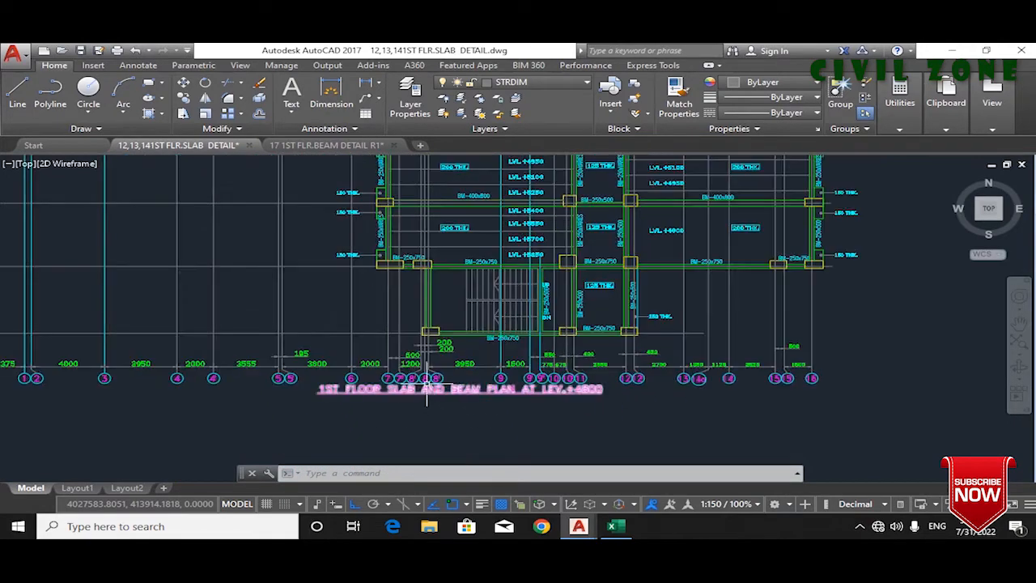
scroll(664, 378, up, 2)
scroll(723, 377, down, 4)
scroll(444, 287, up, 4)
scroll(444, 287, up, 4)
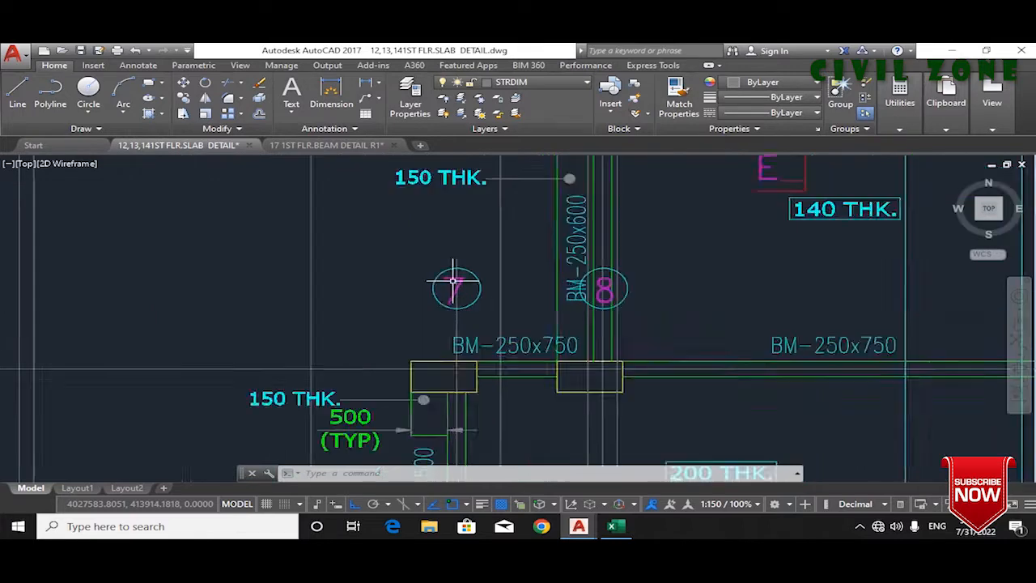
Step: Select grid line E to trace it across the plan to the beam and clear the selection
scroll(551, 333, down, 1)
click(412, 377)
click(397, 394)
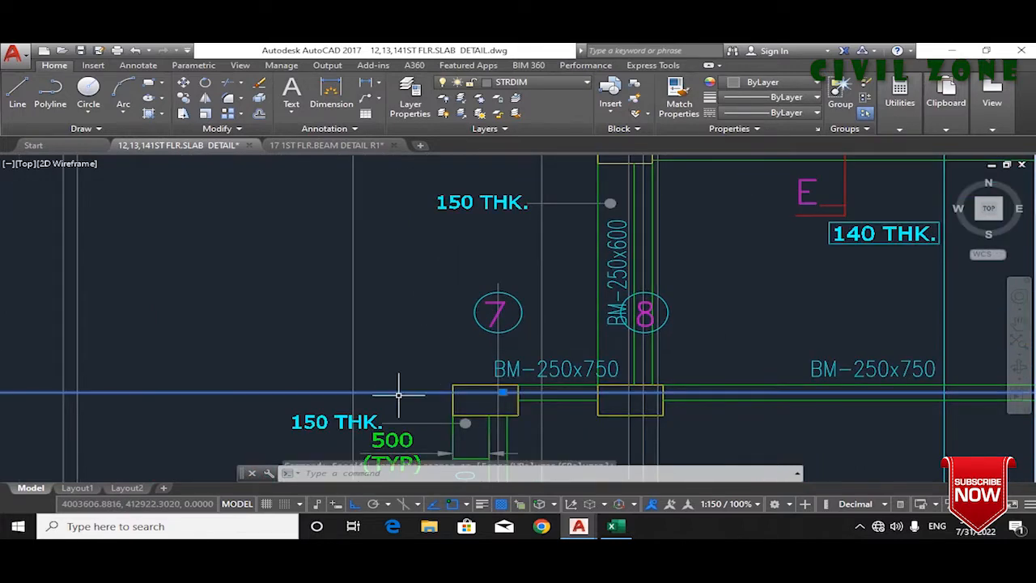
scroll(595, 354, down, 5)
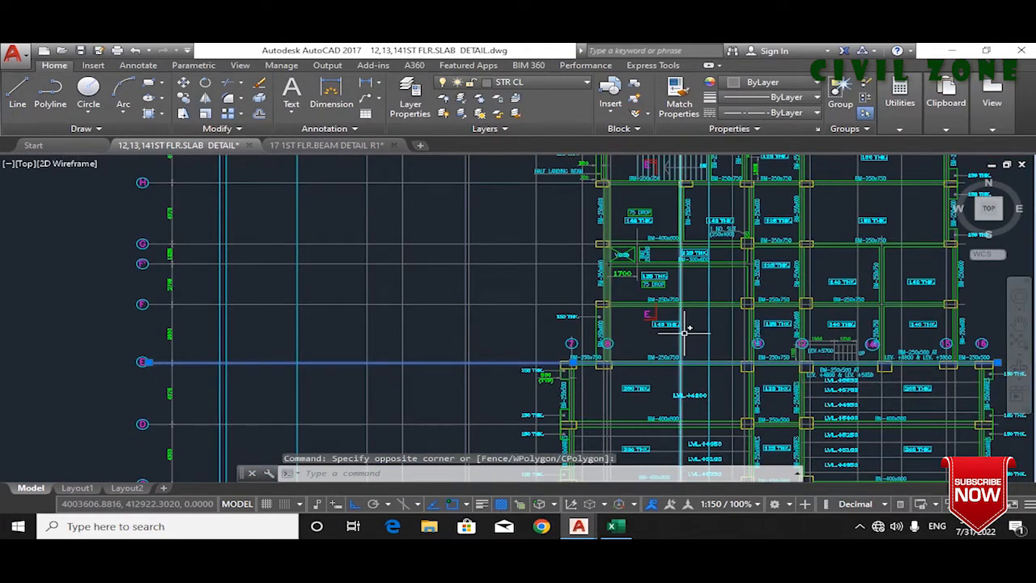
key(Escape)
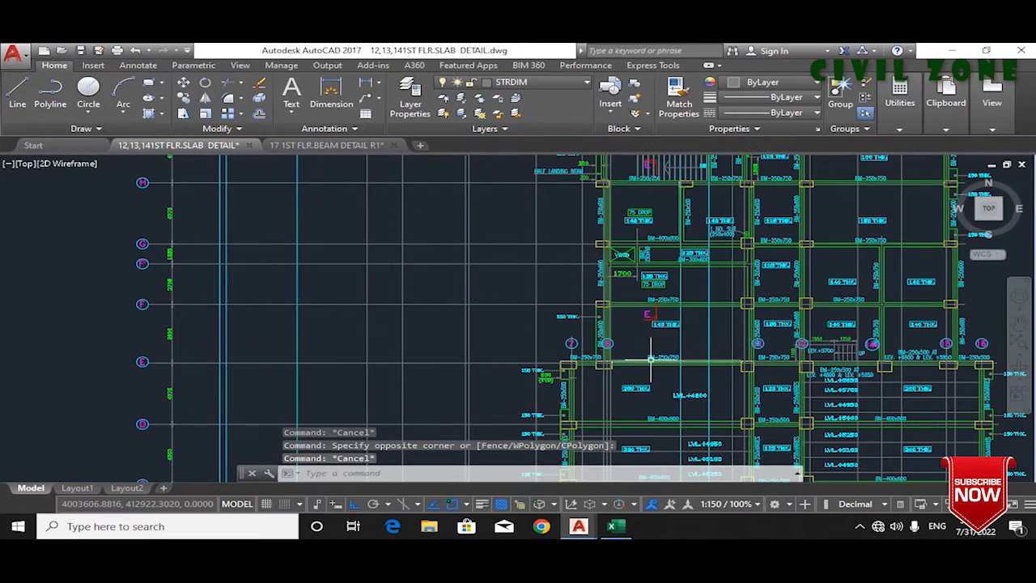
Step: Examine the beams along grid line E on the plan, starting from the grid 7 bubble through grids 8, 11, 12 and 14a
scroll(656, 359, up, 6)
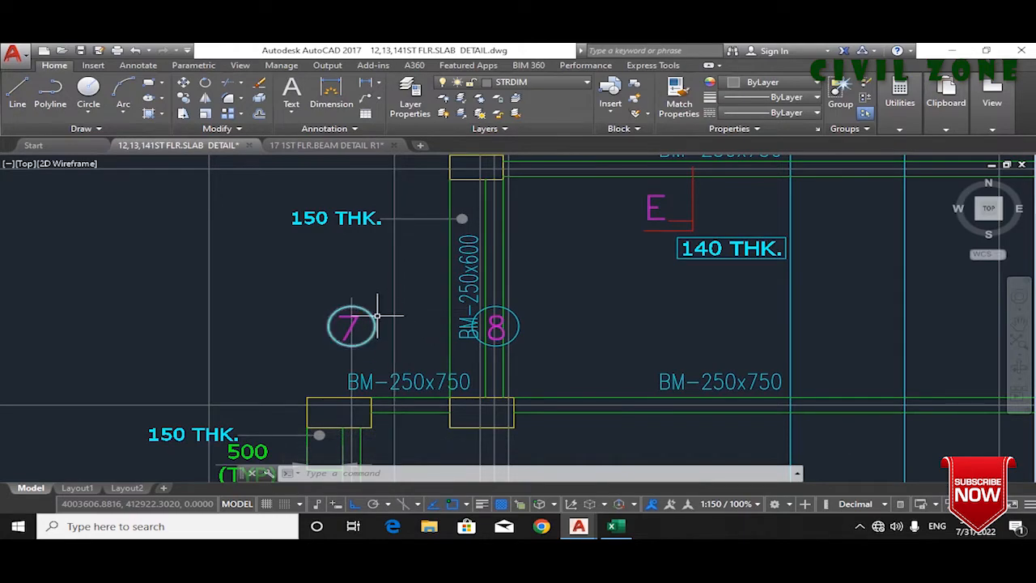
drag(523, 343, 294, 361)
mouse_move(858, 350)
mouse_down()
mouse_move(566, 354)
mouse_move(611, 350)
mouse_up()
mouse_move(808, 349)
mouse_down()
mouse_move(513, 342)
mouse_move(730, 343)
mouse_up()
scroll(895, 328, down, 4)
drag(557, 317, 552, 329)
scroll(549, 327, down, 2)
scroll(472, 343, up, 2)
drag(468, 348, 434, 346)
scroll(433, 345, up, 2)
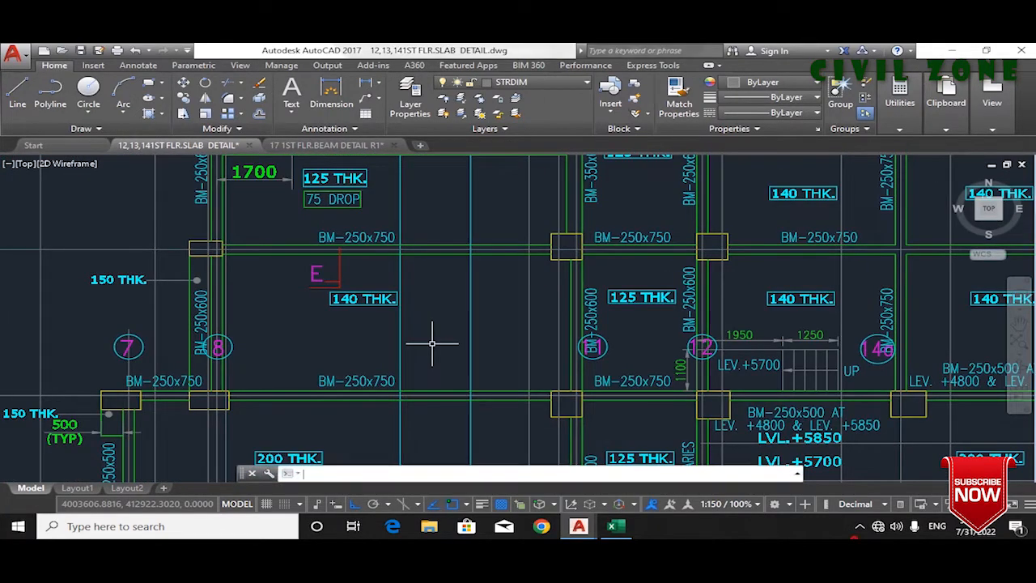
click(859, 526)
click(859, 533)
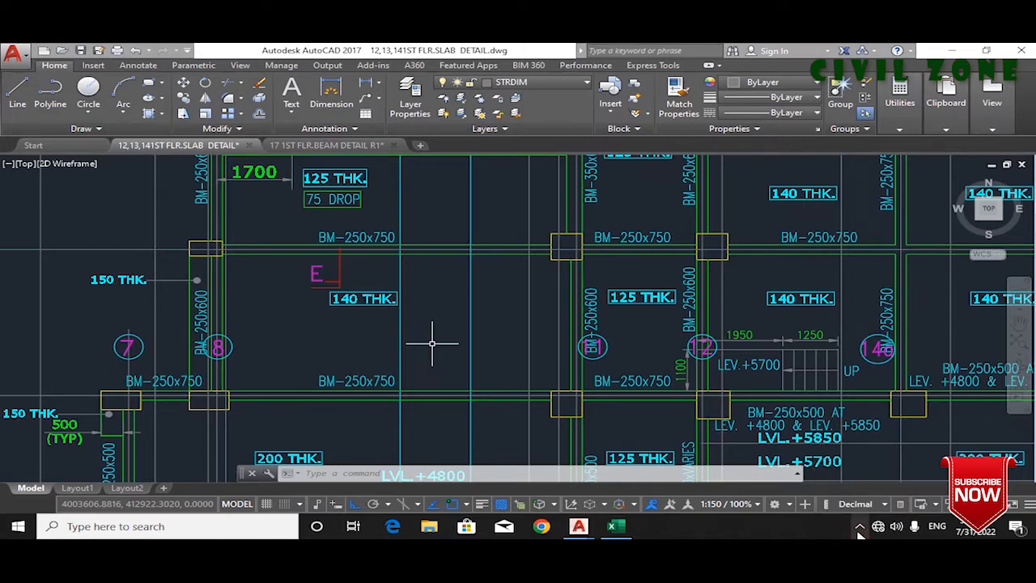
Step: Switch to the 17 1ST FLR.BEAM DETAIL R1 drawing and show the E7–E8 end of the beam
scroll(571, 255, down, 4)
scroll(413, 293, up, 4)
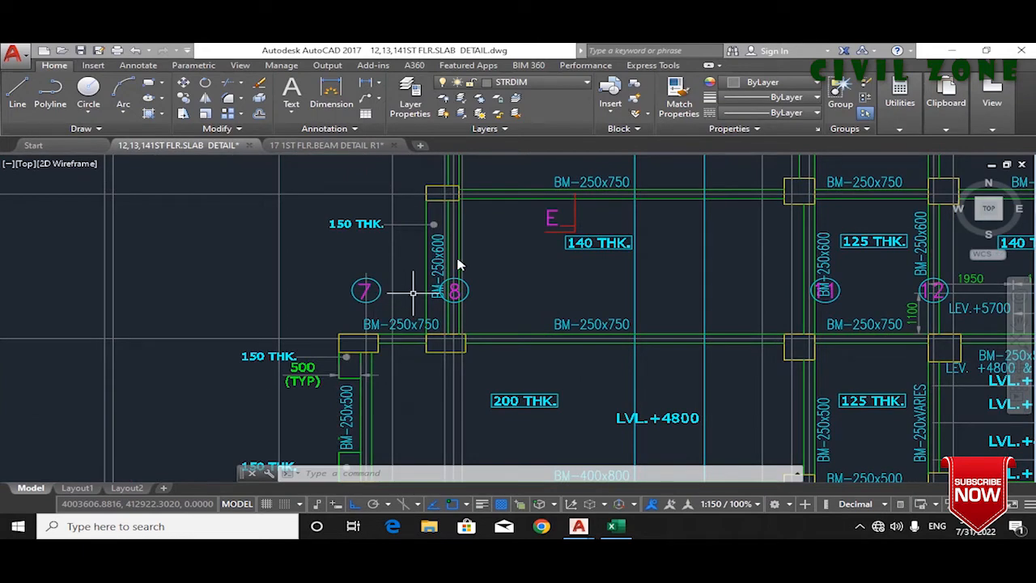
drag(412, 270, 304, 304)
mouse_move(578, 526)
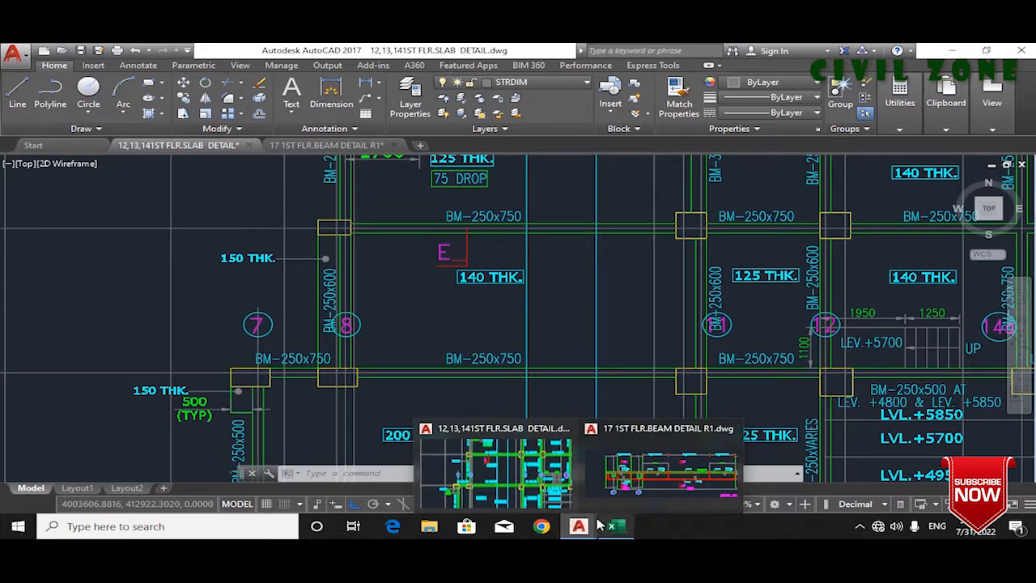
click(637, 493)
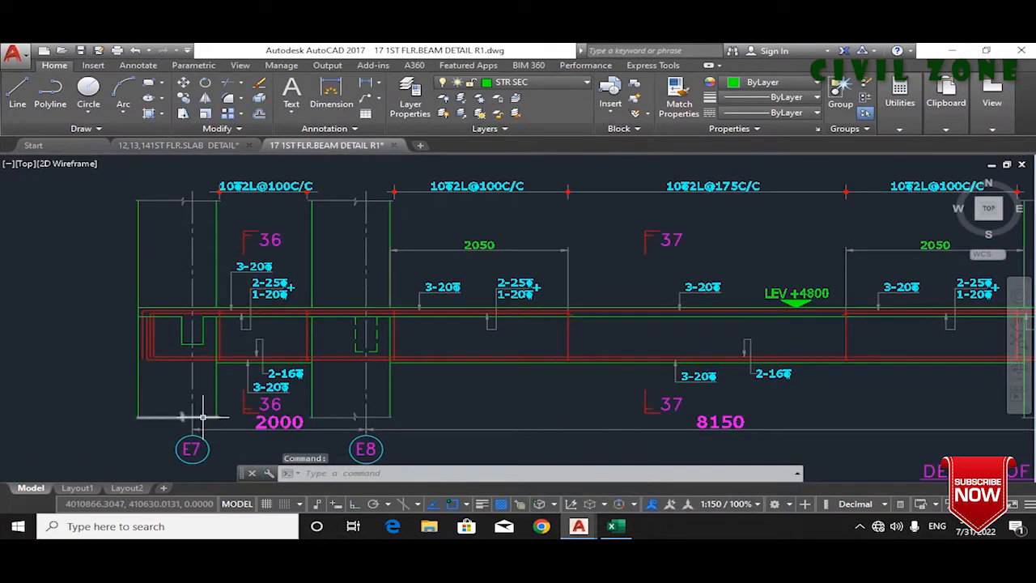
drag(186, 459, 263, 449)
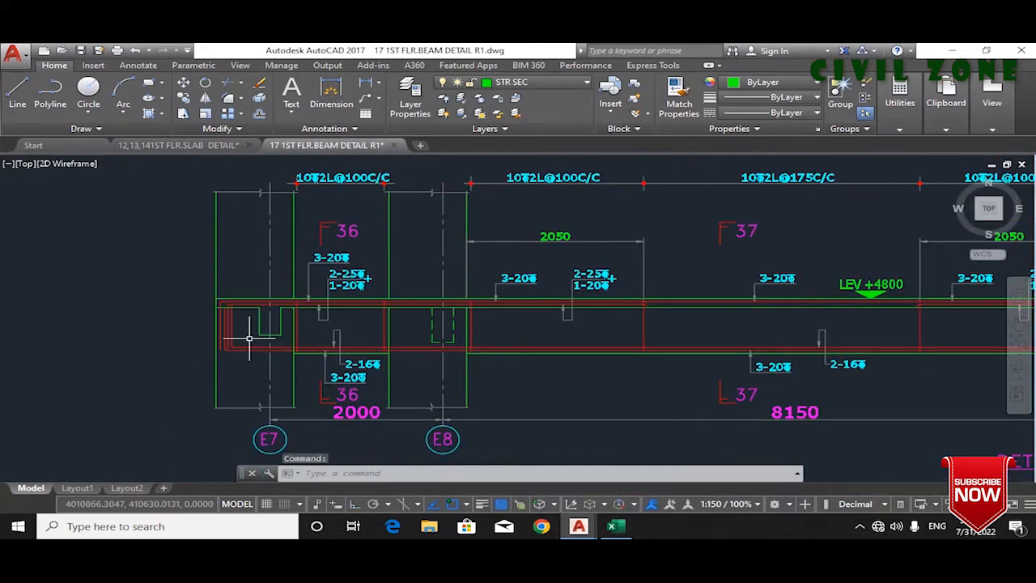
Step: Examine the top reinforcement callouts and bar lines of the E7–E8 span and the adjoining E8–E11 span
scroll(261, 328, up, 2)
drag(304, 284, 204, 367)
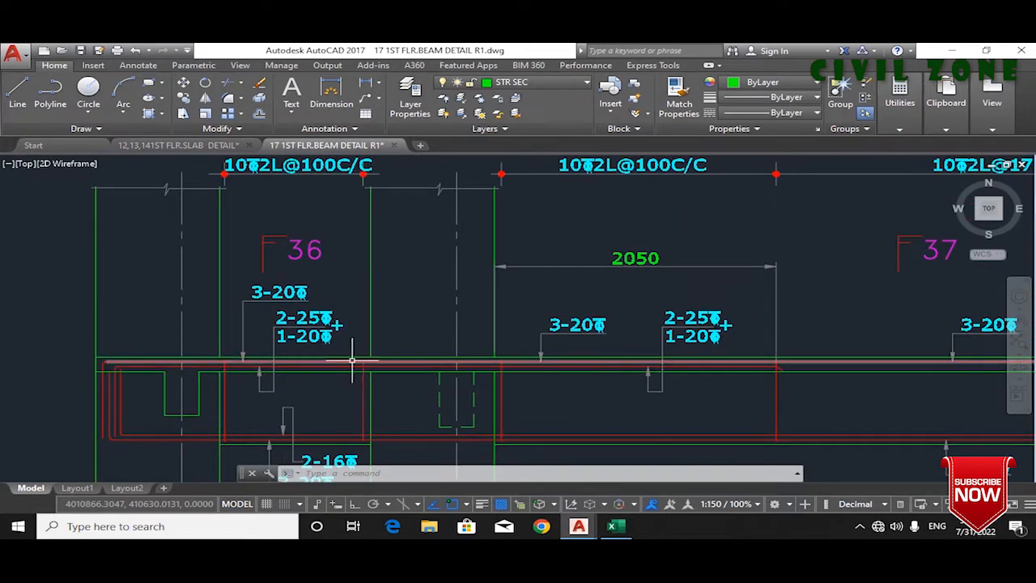
scroll(239, 320, down, 2)
scroll(238, 340, up, 2)
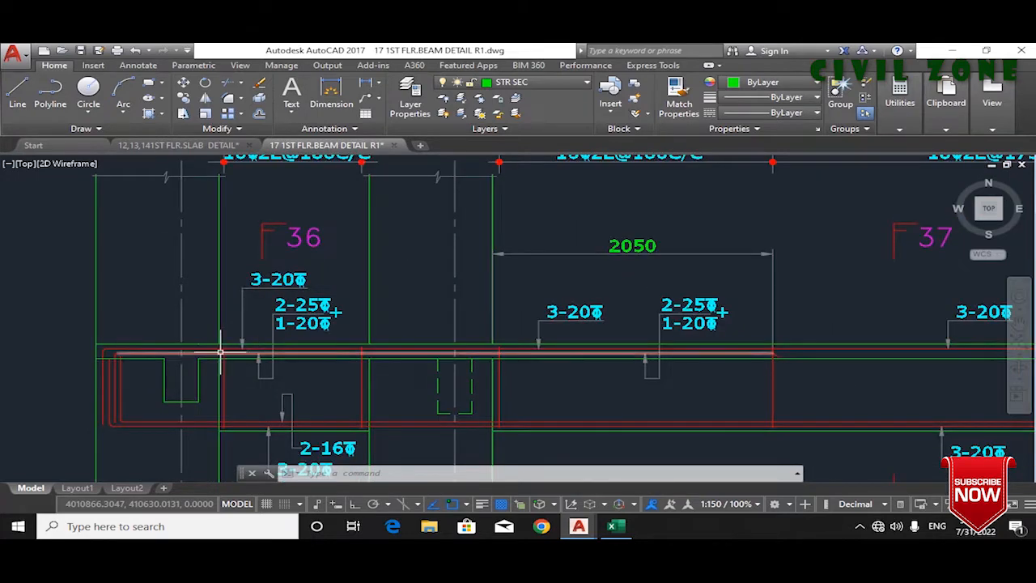
scroll(231, 348, up, 2)
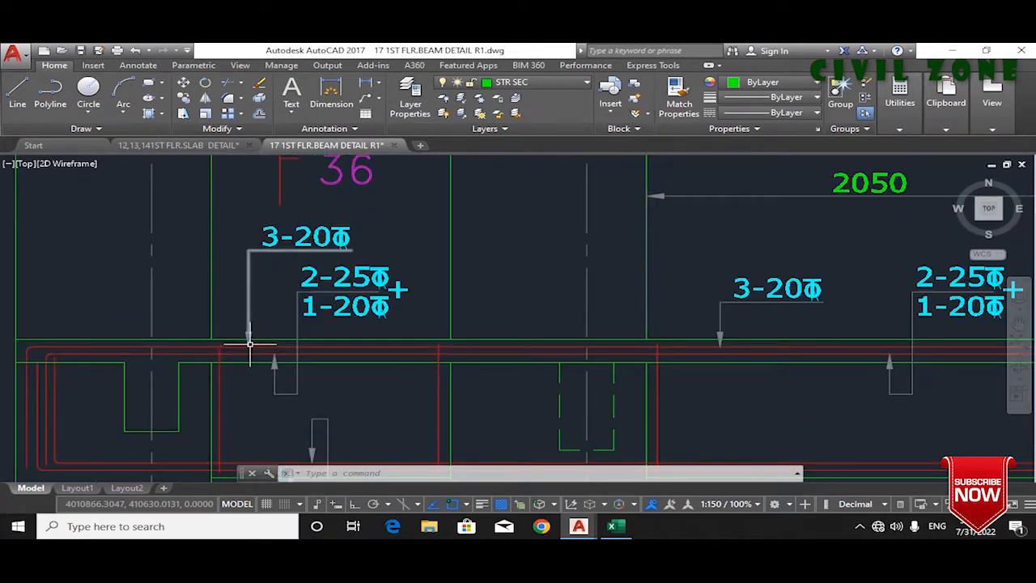
scroll(323, 324, down, 2)
drag(587, 353, 256, 339)
scroll(501, 339, down, 2)
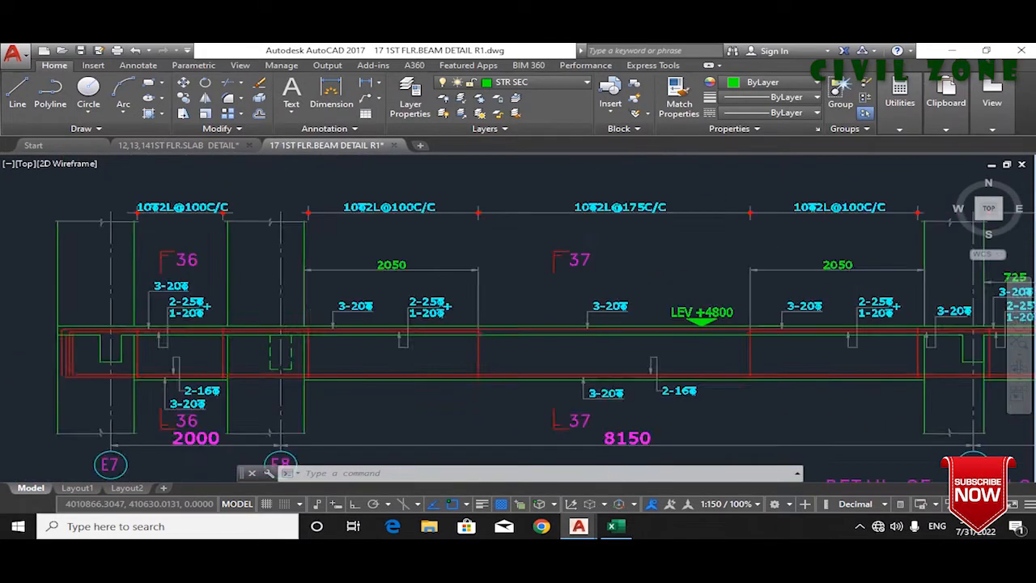
scroll(334, 318, up, 2)
scroll(513, 360, up, 4)
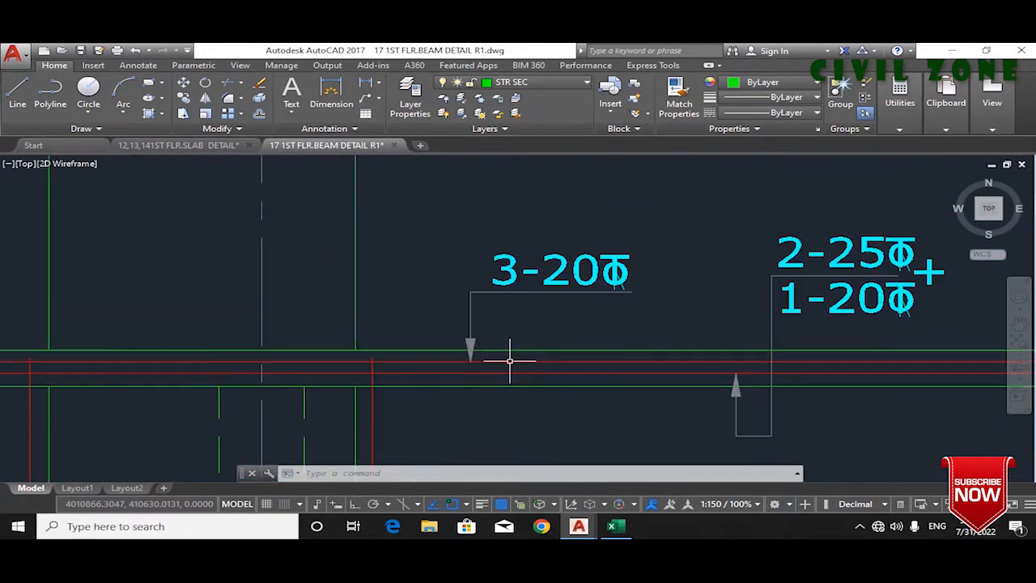
Step: Select the continuous 3-20Φ top bar near E8 and follow it across the spans to its end at E15
click(505, 360)
scroll(469, 356, down, 2)
scroll(469, 356, down, 4)
scroll(814, 377, up, 4)
drag(826, 367, 268, 363)
drag(726, 345, 637, 354)
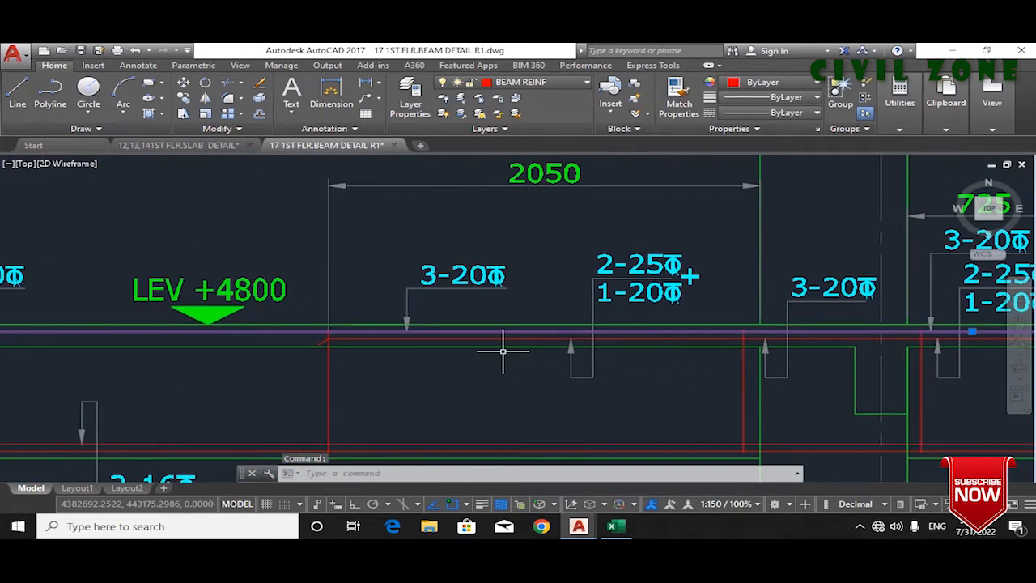
drag(697, 321, 384, 343)
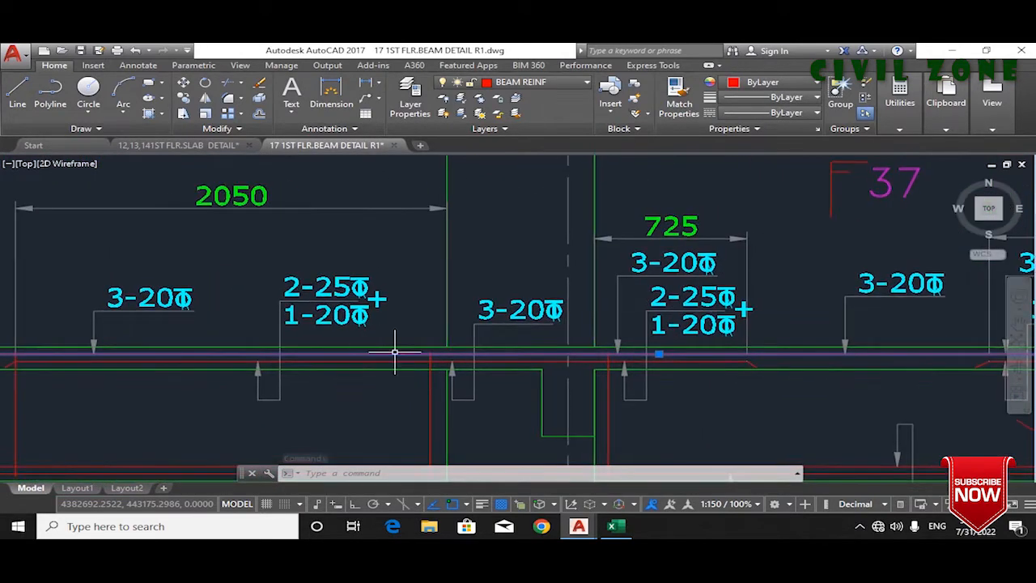
drag(648, 356, 407, 358)
drag(762, 378, 478, 377)
drag(752, 405, 647, 374)
scroll(648, 375, down, 2)
mouse_move(830, 393)
mouse_down()
mouse_move(546, 394)
mouse_move(536, 356)
mouse_up()
drag(845, 356, 438, 351)
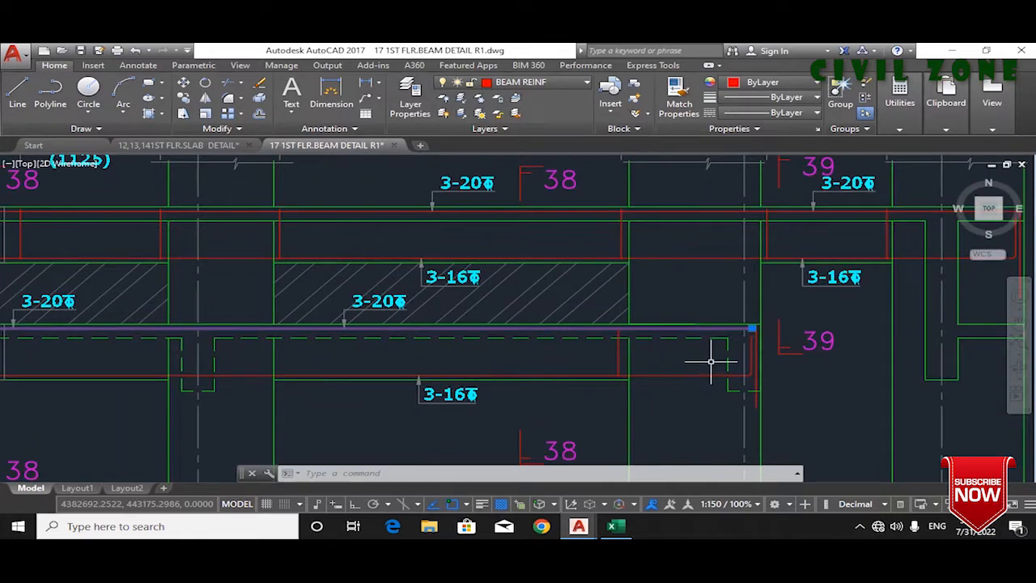
Step: Examine the selected top bar's end at E15 and the level change beside section 39
scroll(761, 351, down, 2)
scroll(745, 352, up, 2)
scroll(740, 324, down, 2)
scroll(732, 389, up, 2)
drag(775, 302, 754, 435)
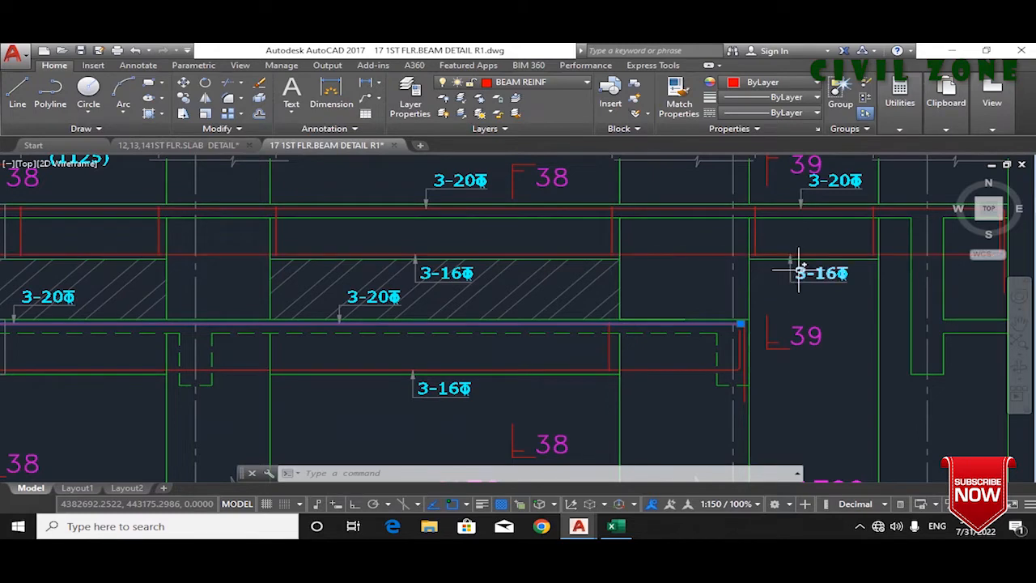
drag(755, 305, 814, 332)
Step: Add the bottom bar between E12 and E15 to the selection to view its extent, and clear the selection
scroll(814, 332, down, 6)
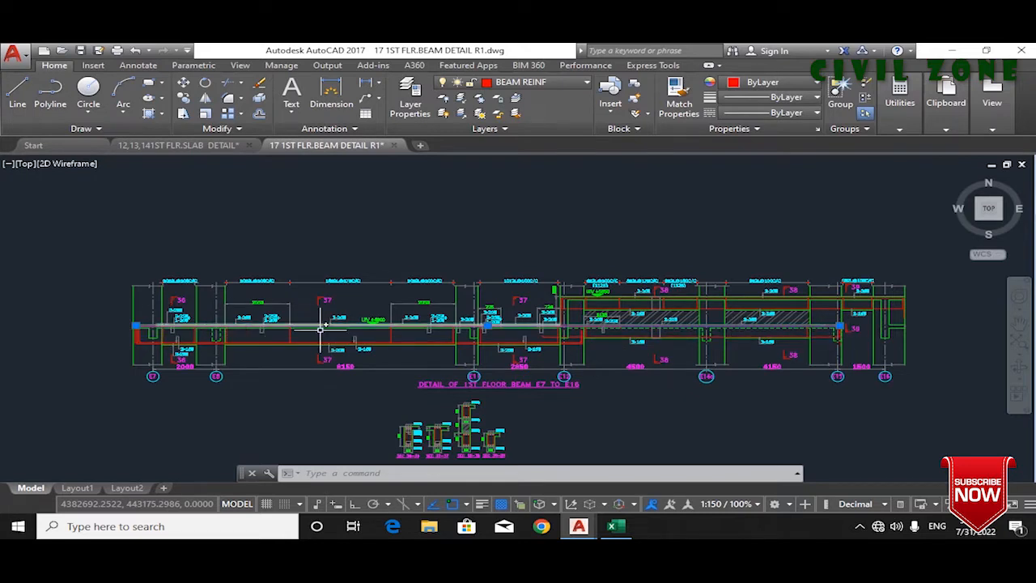
click(833, 332)
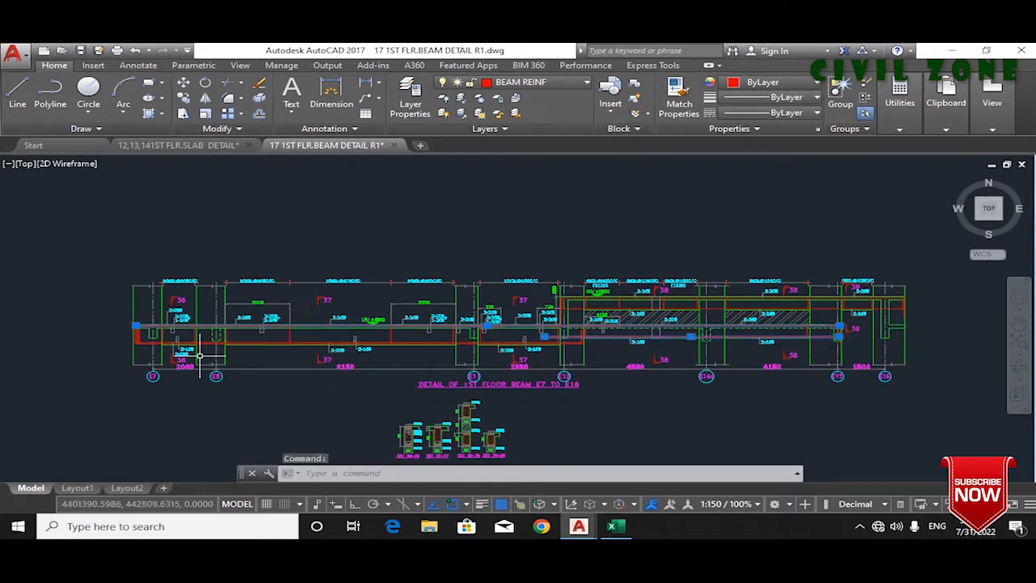
click(134, 333)
key(Escape)
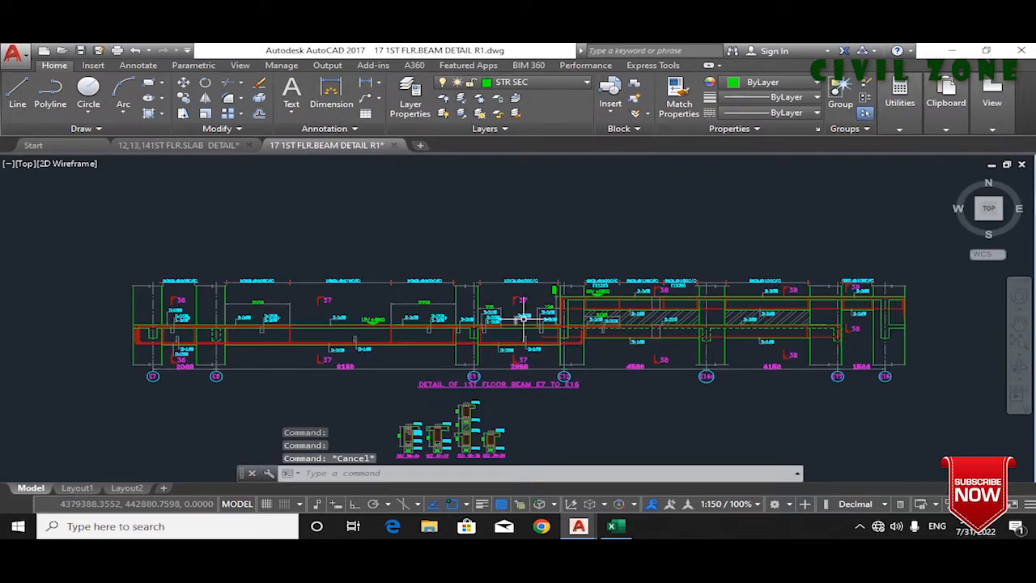
Step: Recheck the top bar's run toward E15, and select the 3-20Φ bottom bar at section 36 near E7
scroll(804, 340, up, 4)
scroll(573, 328, up, 3)
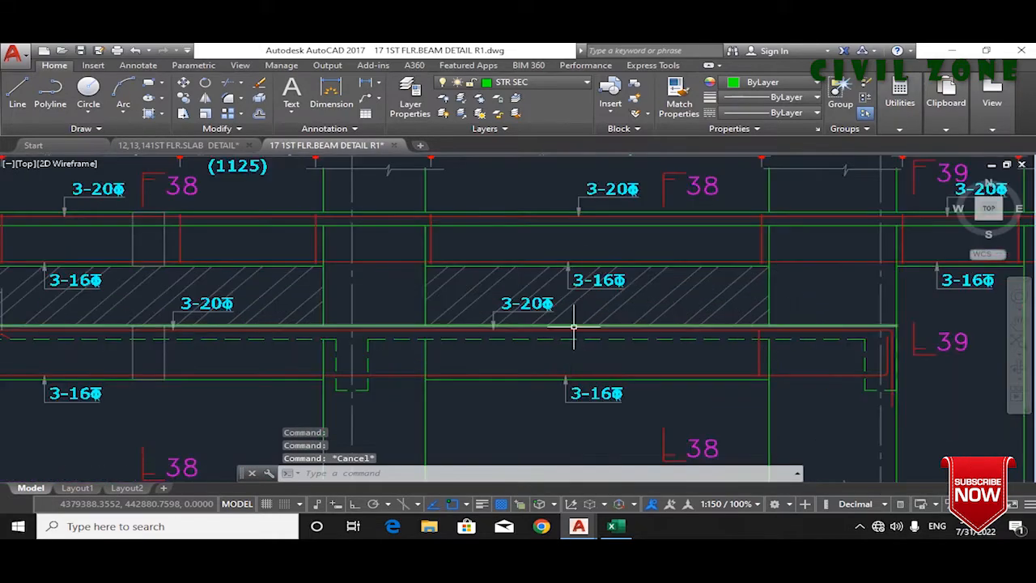
drag(639, 331, 969, 333)
scroll(659, 332, down, 6)
scroll(110, 314, up, 4)
mouse_move(223, 384)
mouse_down()
mouse_move(280, 370)
mouse_move(358, 327)
mouse_up()
scroll(331, 342, up, 4)
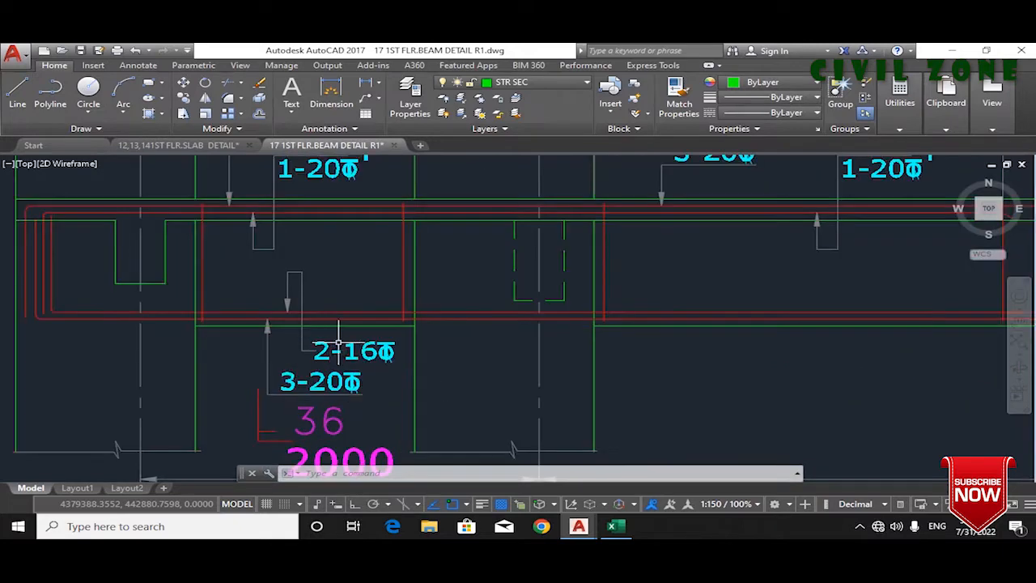
scroll(240, 324, up, 2)
click(240, 320)
scroll(241, 320, down, 6)
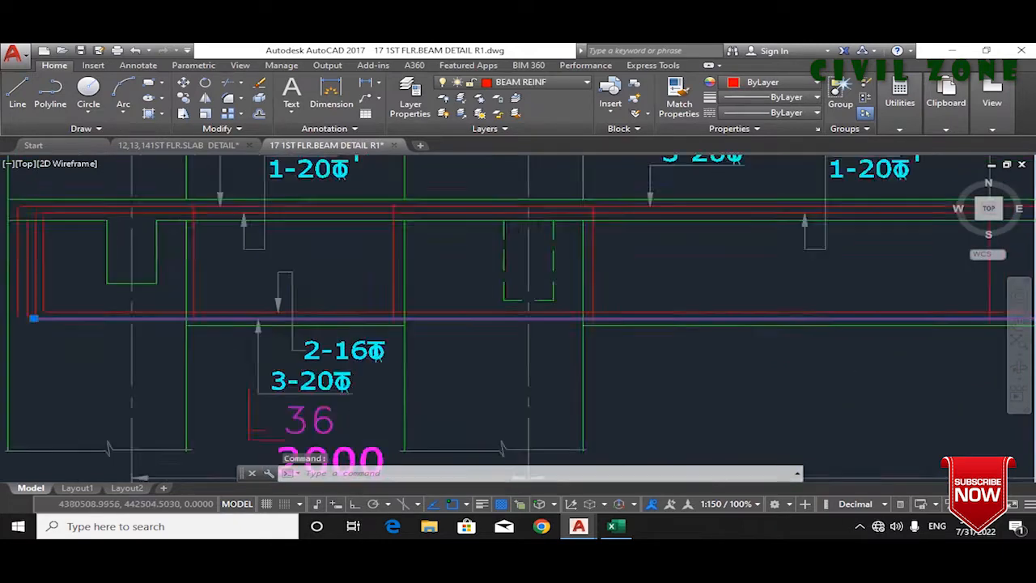
Step: Follow the selected 3-20Φ bottom bar from E7 through E11 to its bent end at E12
scroll(476, 340, up, 8)
scroll(421, 296, down, 6)
scroll(873, 319, up, 2)
drag(875, 317, 673, 364)
scroll(603, 352, up, 4)
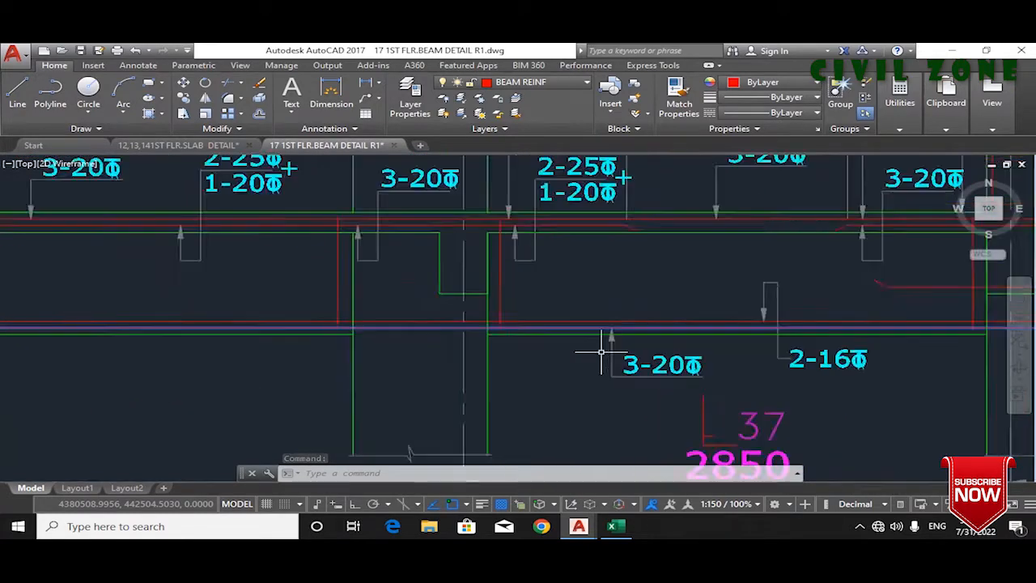
scroll(604, 340, down, 3)
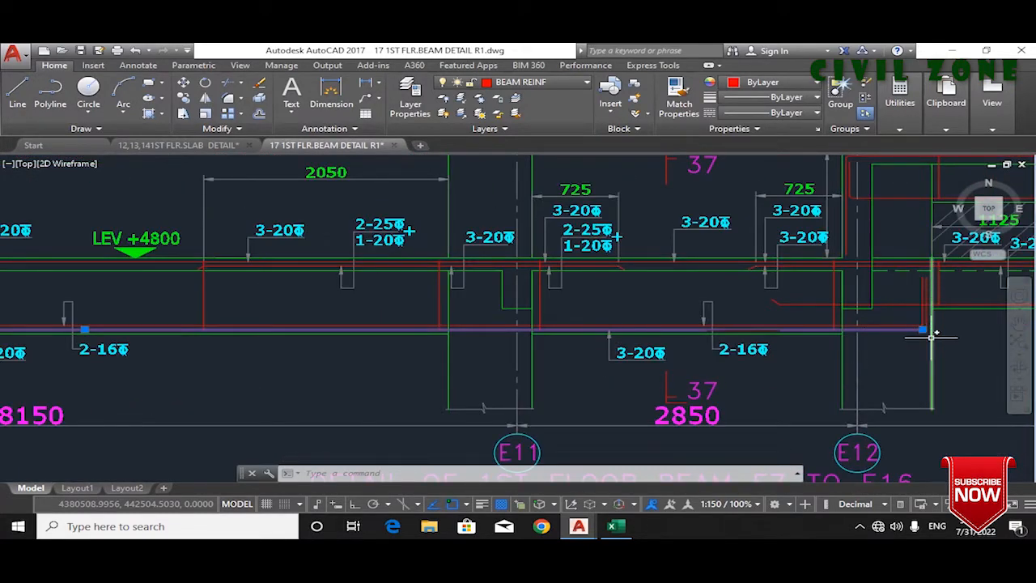
scroll(915, 349, down, 6)
scroll(750, 361, up, 4)
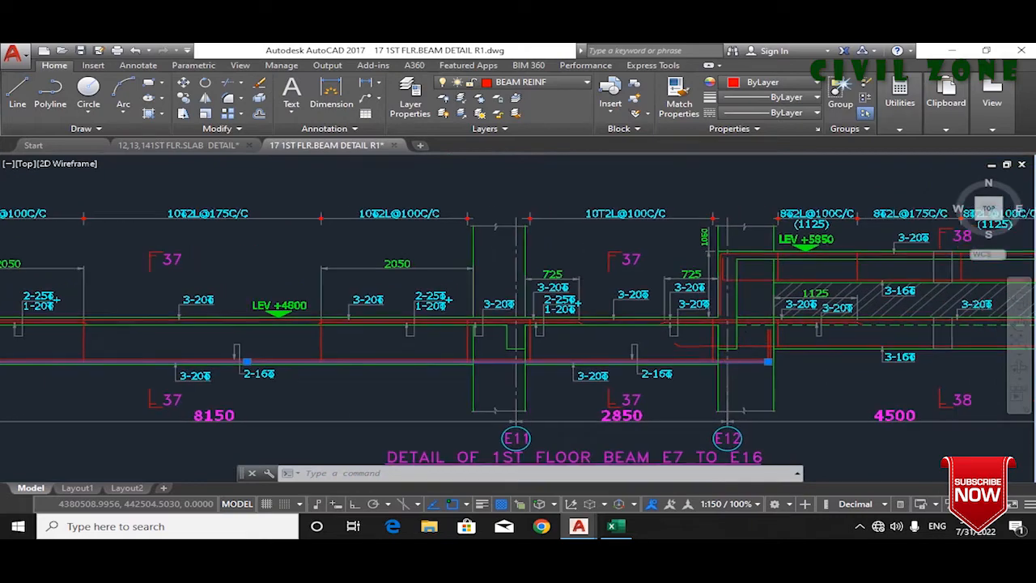
Step: Examine where the E12–E14a span's 3-16Φ bottom bar meets the selected bar at E12, and clear the selection
drag(729, 357, 516, 369)
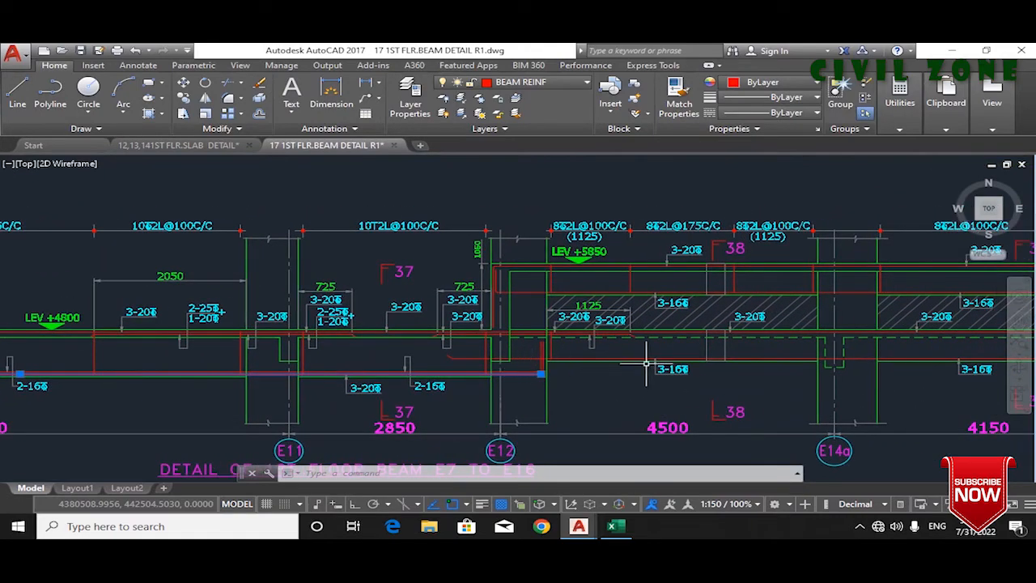
drag(646, 365, 603, 369)
scroll(590, 370, up, 2)
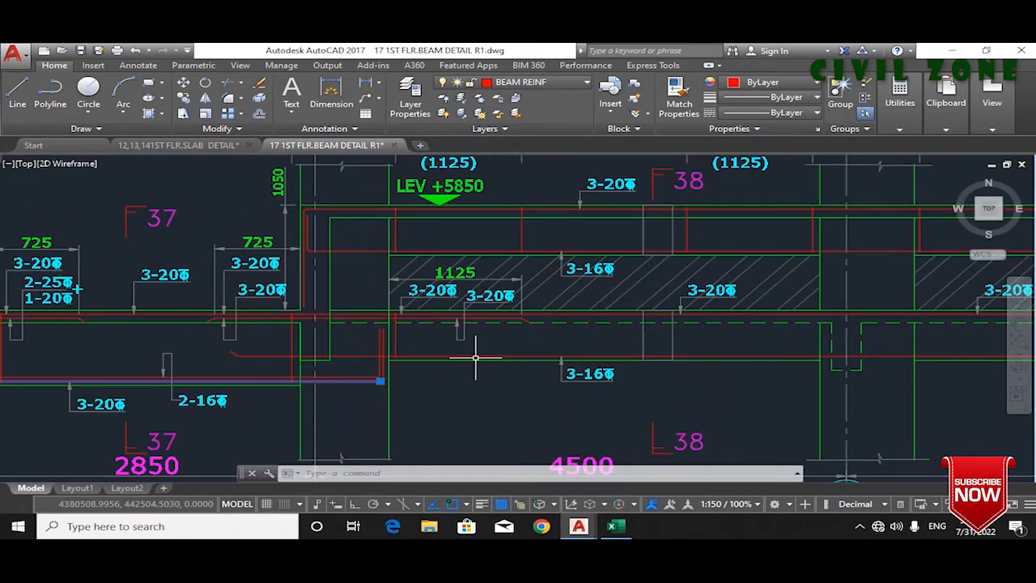
key(Escape)
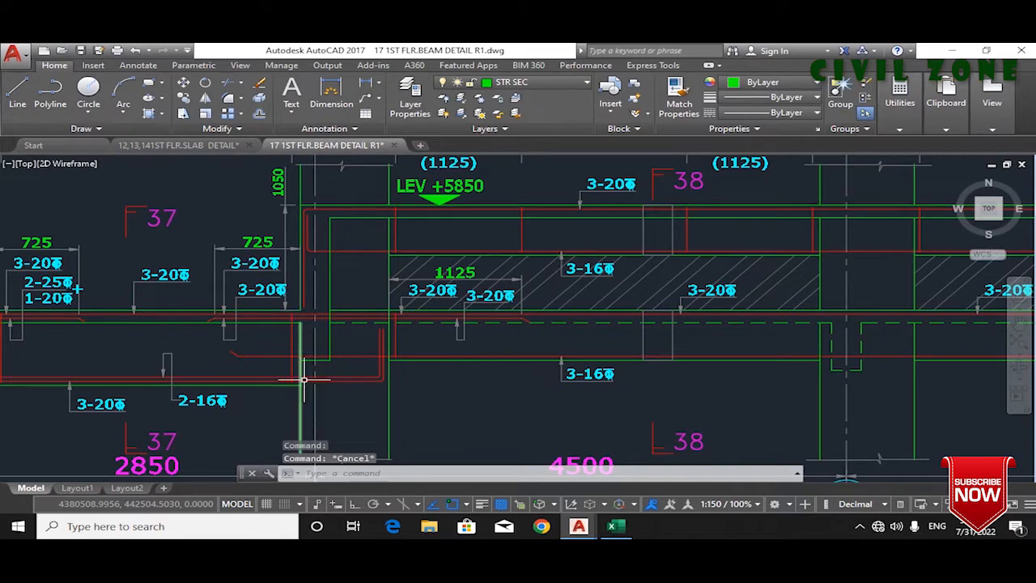
Step: Examine how the lower 3-16Φ bottom bar of the E12–E14a span extends past E12 beside the 3-20Φ and 2-16Φ bars
scroll(379, 377, up, 2)
scroll(444, 394, down, 1)
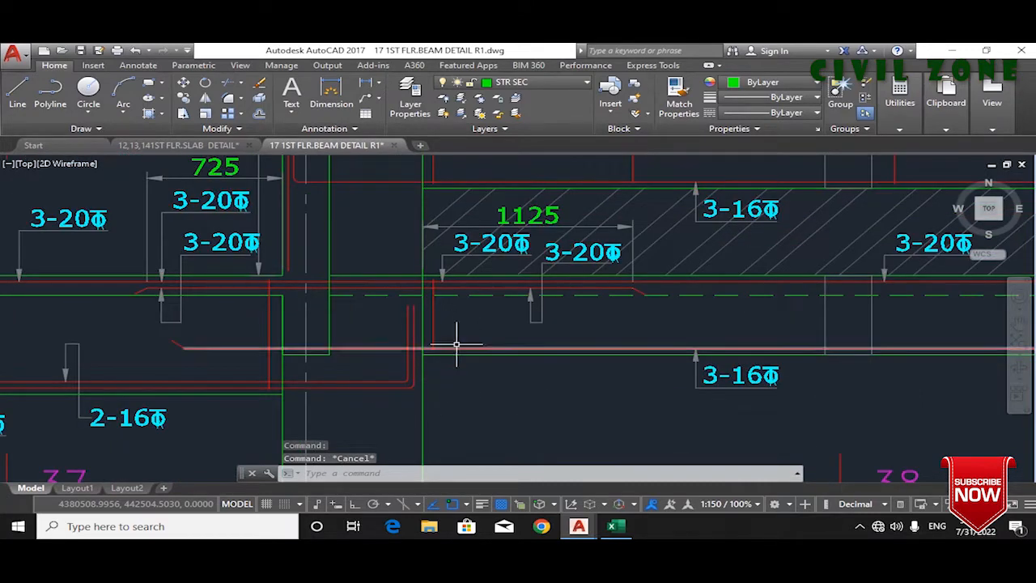
scroll(454, 353, down, 1)
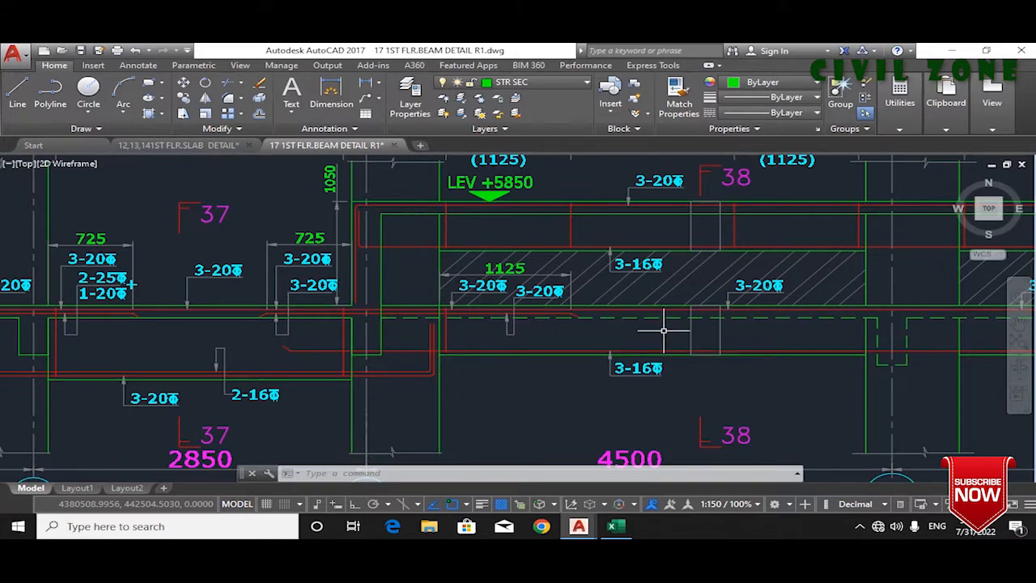
scroll(685, 288, down, 1)
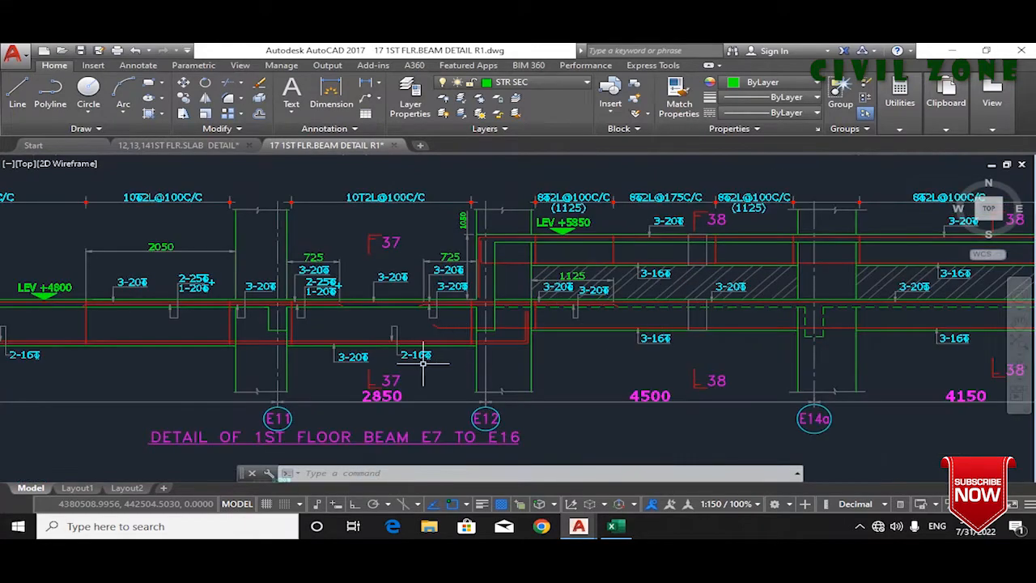
Step: Check the beam between grids 11 and 16 on the slab detail plan, and return to the beam detail drawing
mouse_move(578, 526)
click(498, 463)
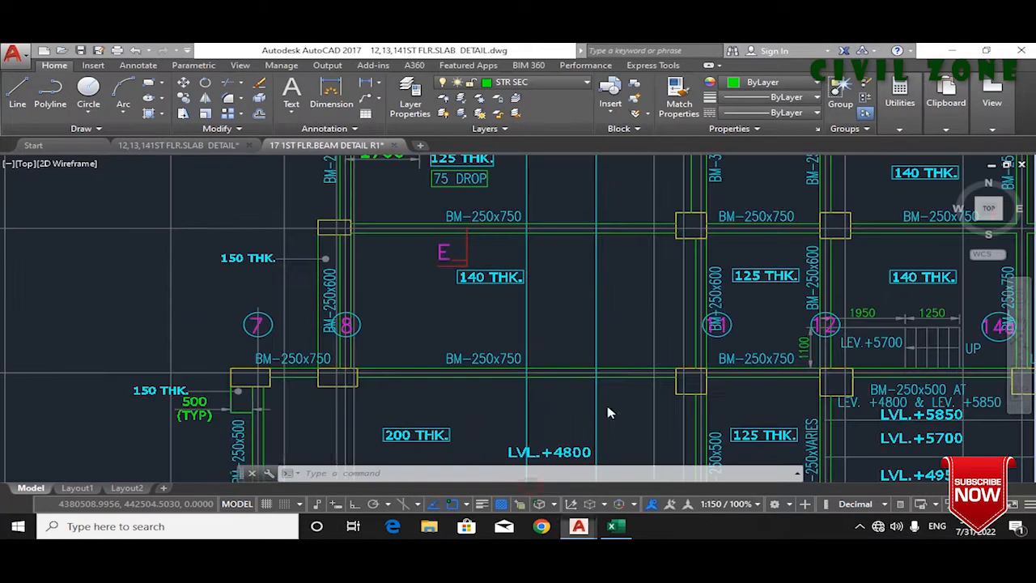
mouse_move(860, 339)
mouse_down()
mouse_move(491, 337)
mouse_move(416, 323)
mouse_up()
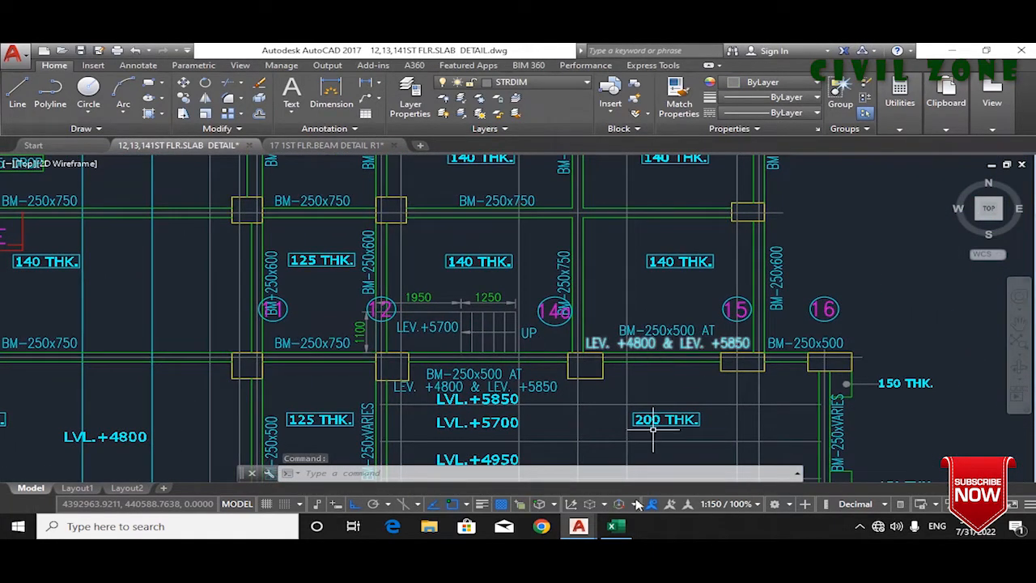
mouse_move(614, 524)
mouse_move(578, 526)
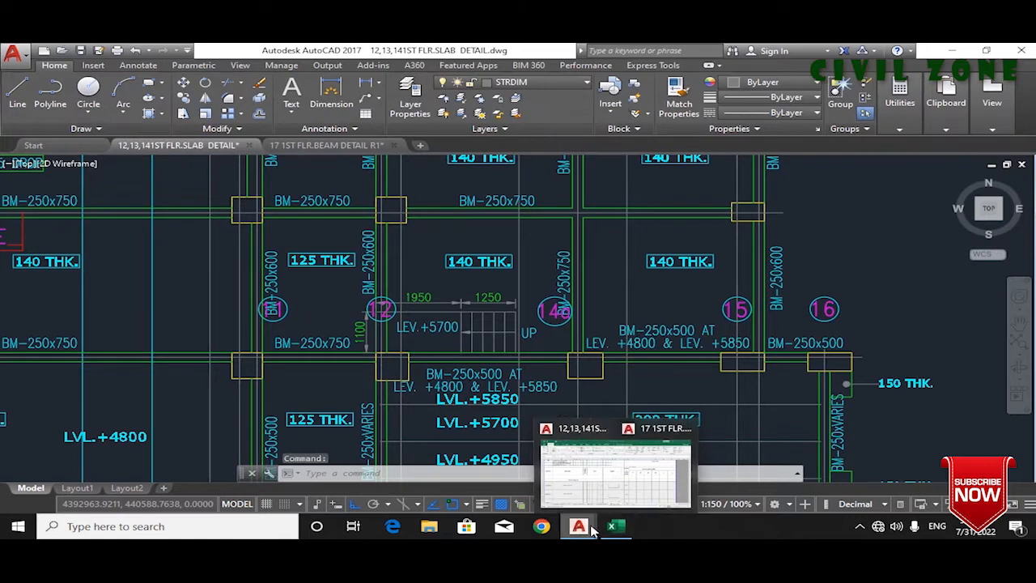
click(648, 469)
Step: Follow the lower 3-16Φ bottom bar from its bent end near E12 through E14a to E15
scroll(554, 332, up, 2)
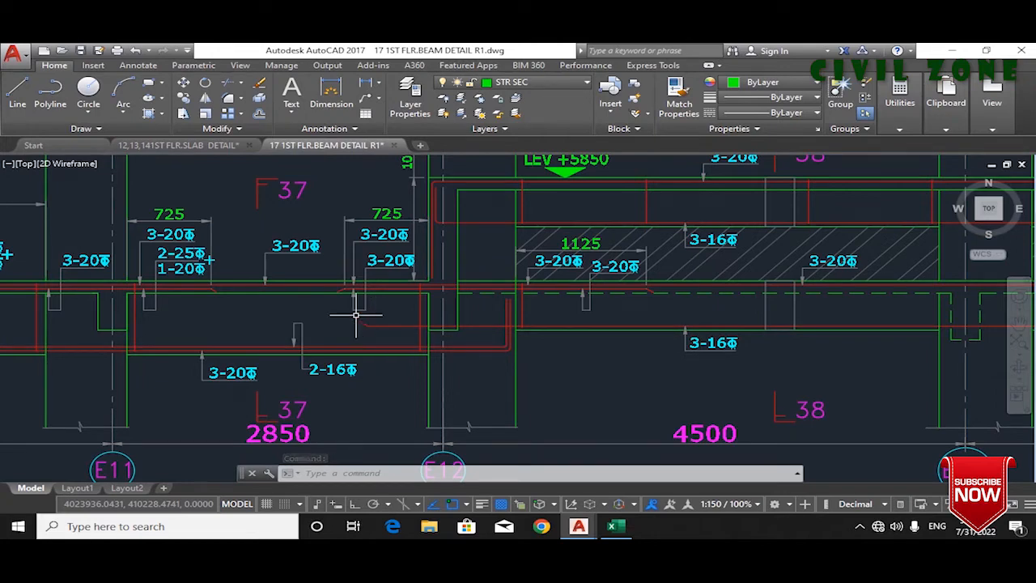
scroll(678, 343, up, 2)
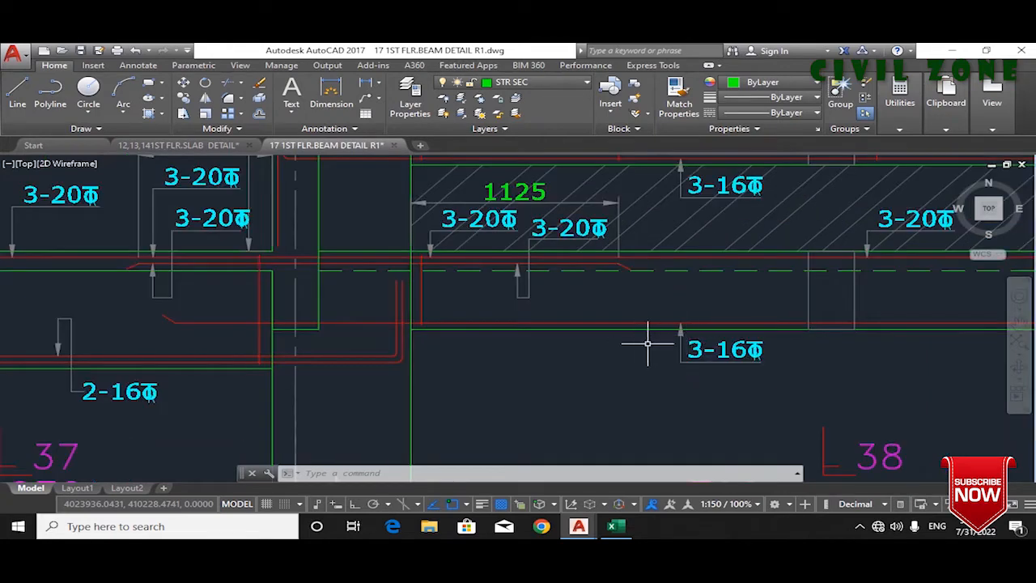
drag(647, 342, 325, 376)
drag(701, 368, 351, 353)
drag(767, 371, 687, 376)
scroll(687, 376, down, 2)
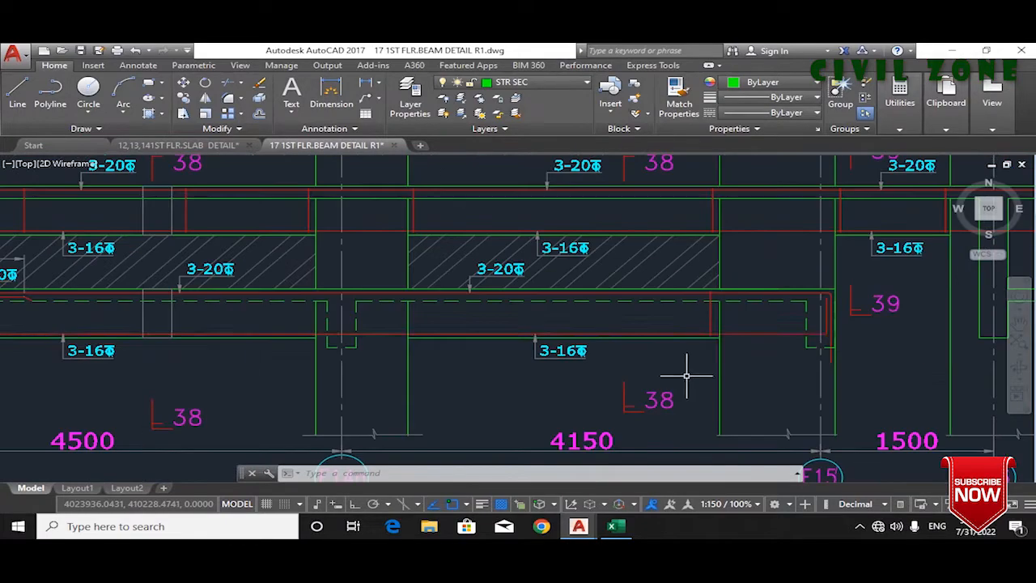
drag(419, 273, 671, 328)
scroll(712, 332, down, 3)
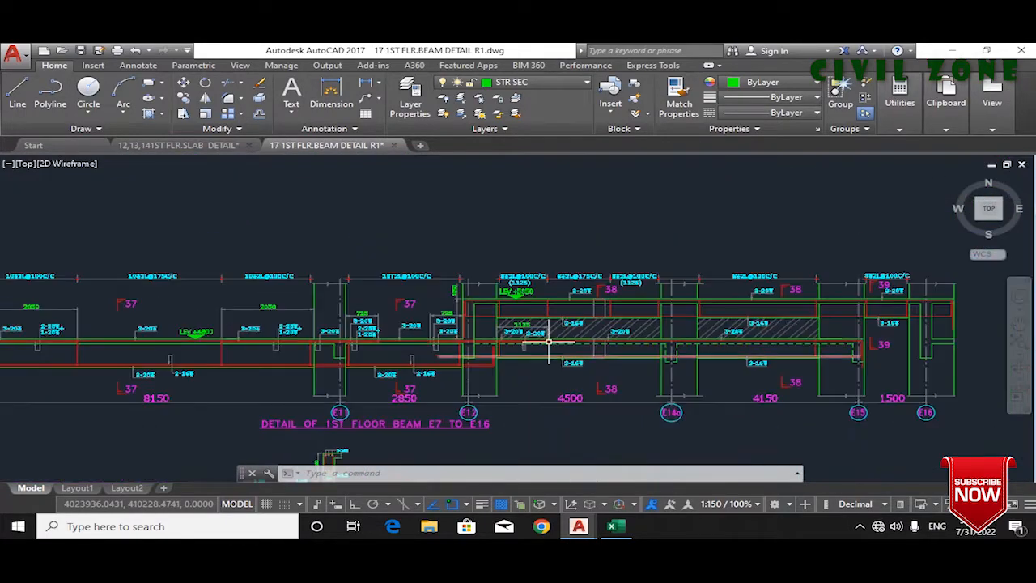
Step: Examine the 2-25Φ + 1-20Φ extra top bars from E7 to the end of the 2050 zone past E8
drag(518, 342, 920, 336)
scroll(356, 337, up, 4)
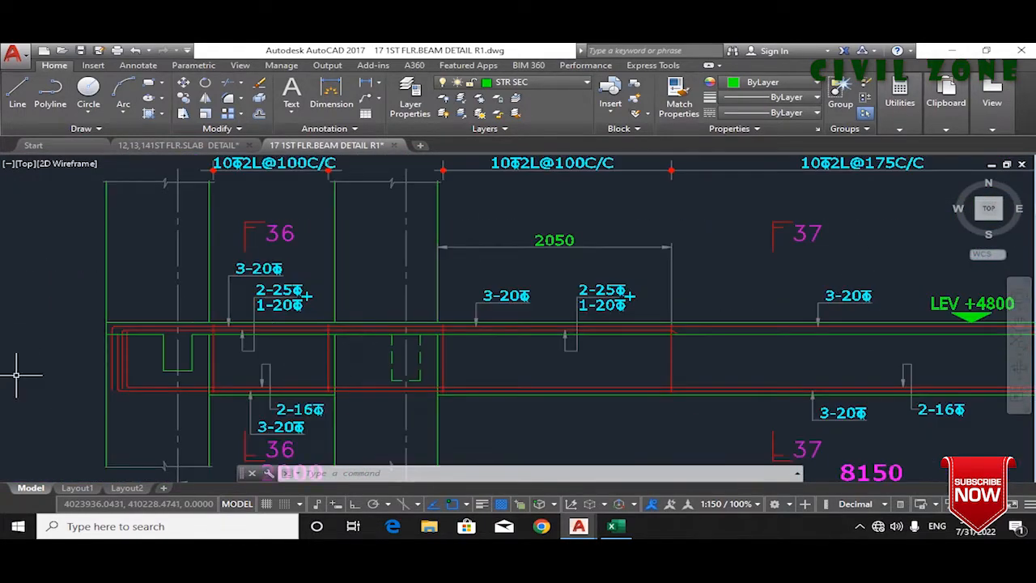
scroll(183, 320, up, 4)
scroll(359, 335, down, 2)
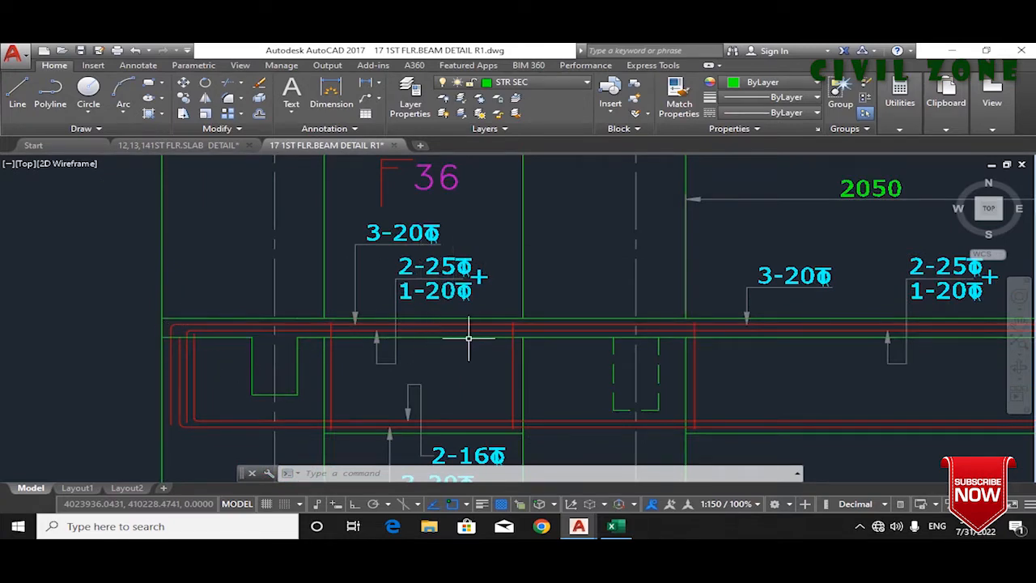
drag(781, 331, 531, 355)
scroll(531, 356, down, 2)
scroll(730, 366, up, 2)
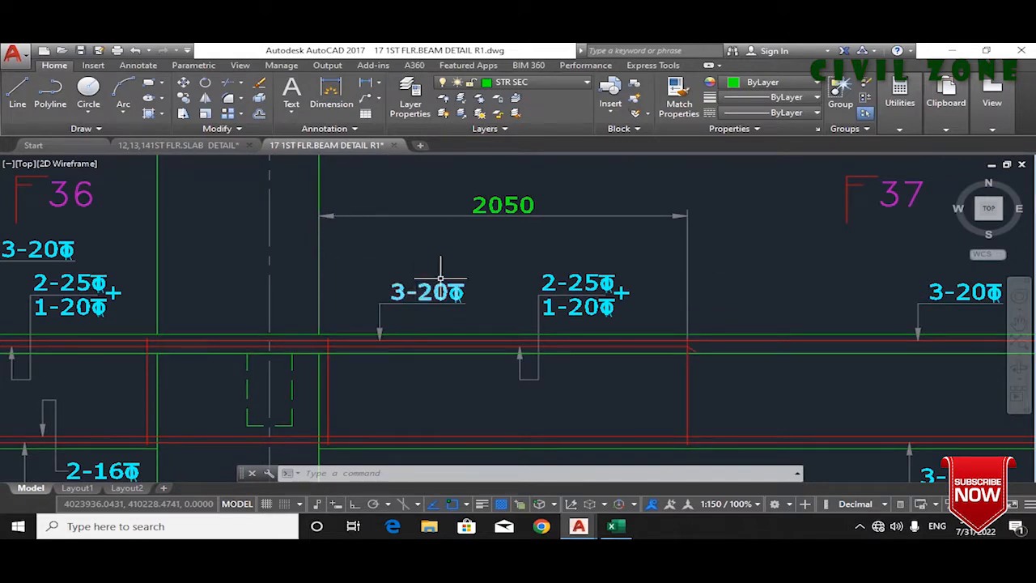
scroll(414, 276, down, 3)
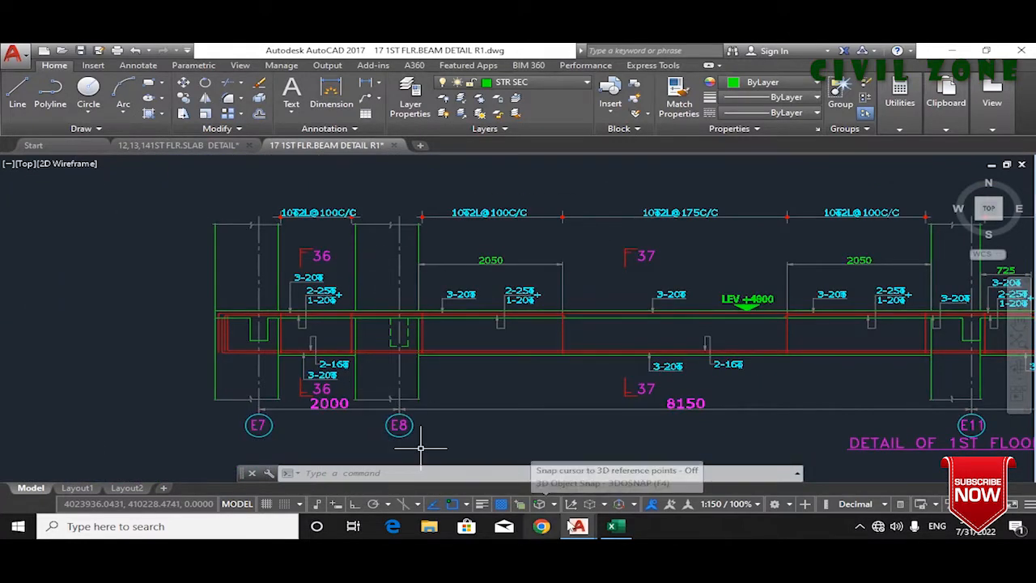
Step: Locate the beam's columns at grids 7 and 8 on the slab detail plan, and return to the beam detail
mouse_move(579, 526)
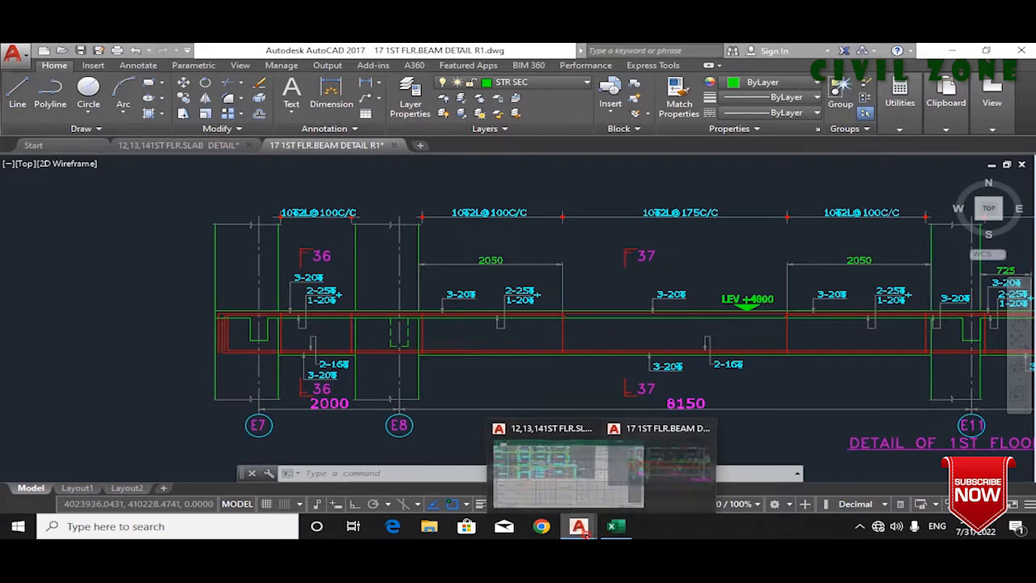
click(526, 481)
drag(426, 288, 619, 379)
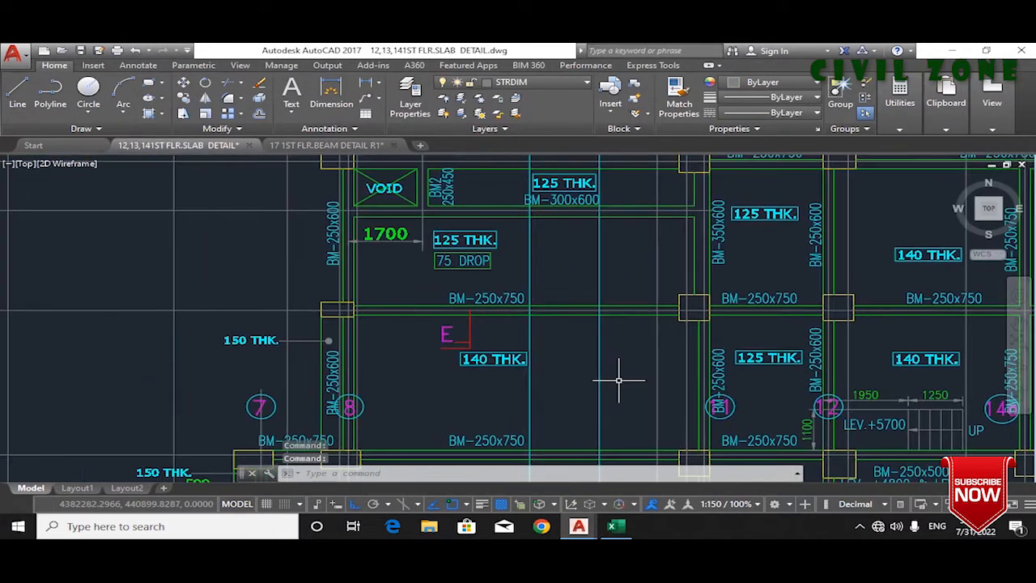
drag(399, 317, 399, 226)
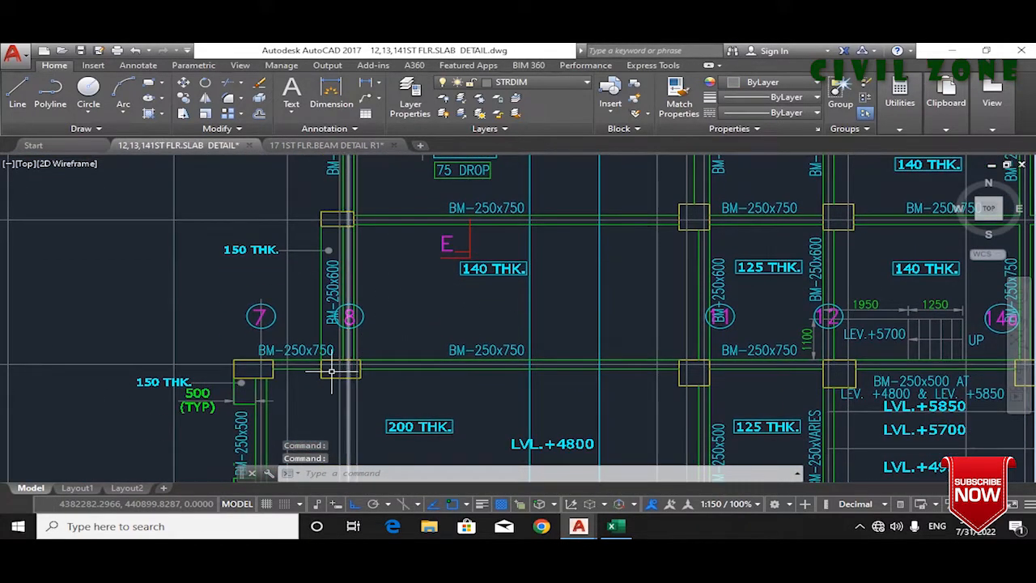
mouse_move(579, 526)
click(647, 469)
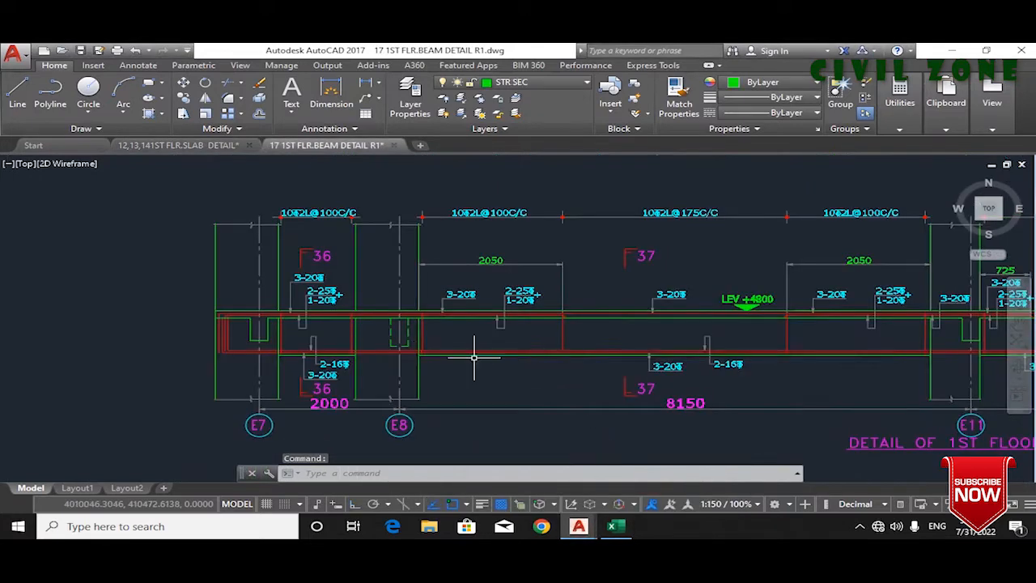
Step: Follow the top bars across the E8–E11 span and examine the 2050 extra-bar zone before E11
scroll(429, 297, up, 2)
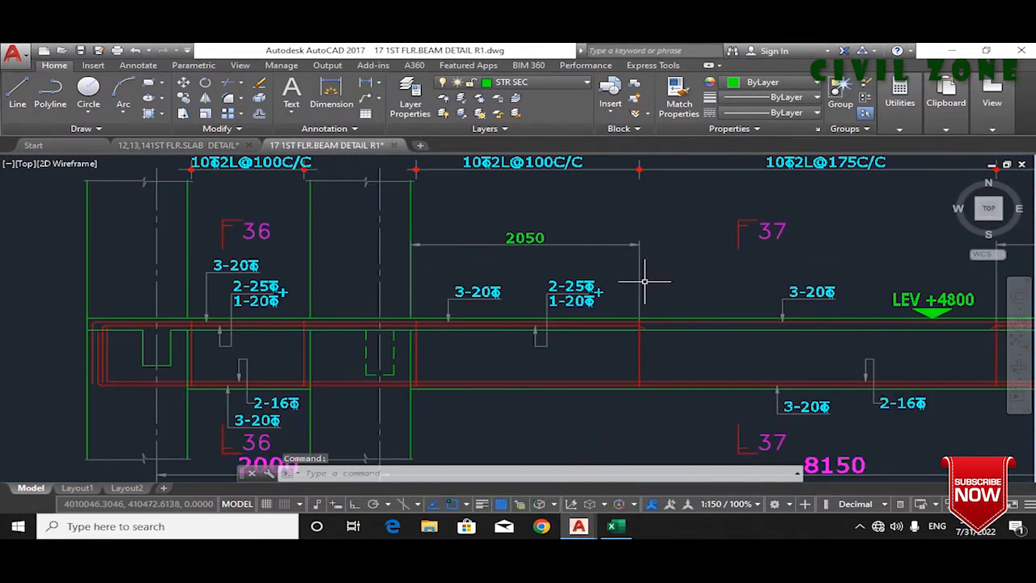
drag(798, 300, 433, 342)
drag(758, 370, 515, 364)
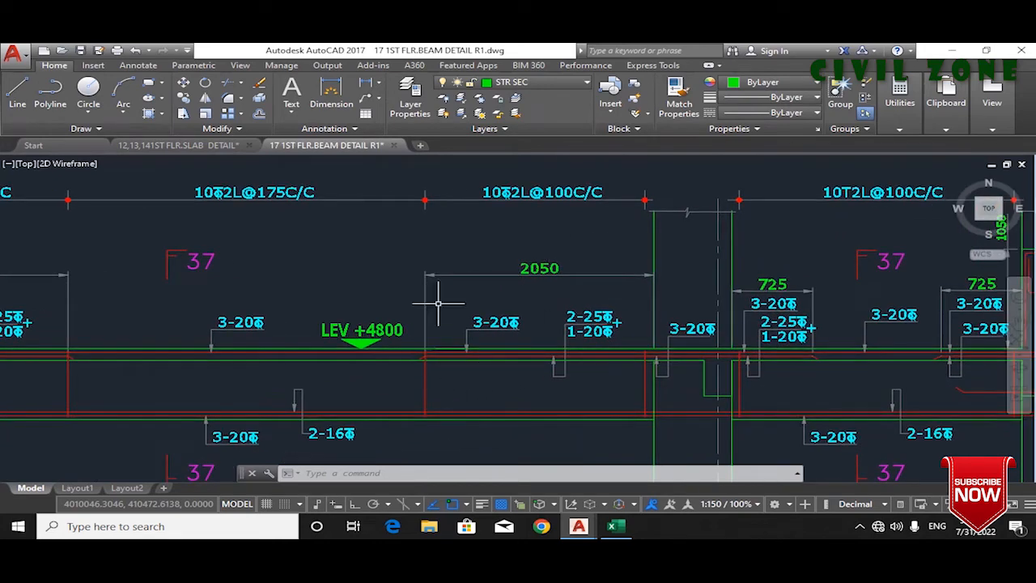
drag(702, 267, 680, 166)
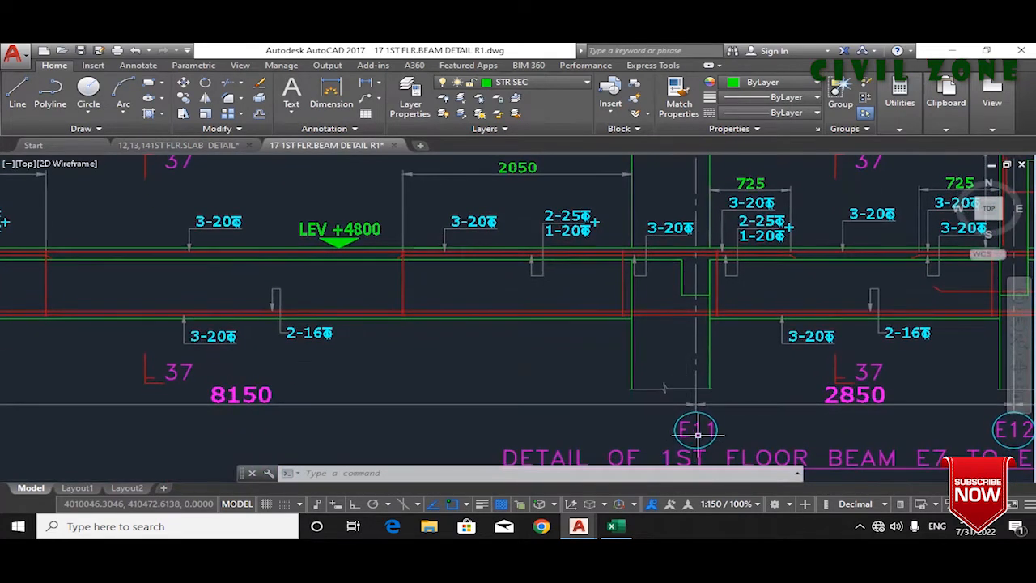
Step: Check the BM-250x750 span between grids 8 and 11 on the slab plan, and return to the beam detail
mouse_move(580, 528)
click(498, 474)
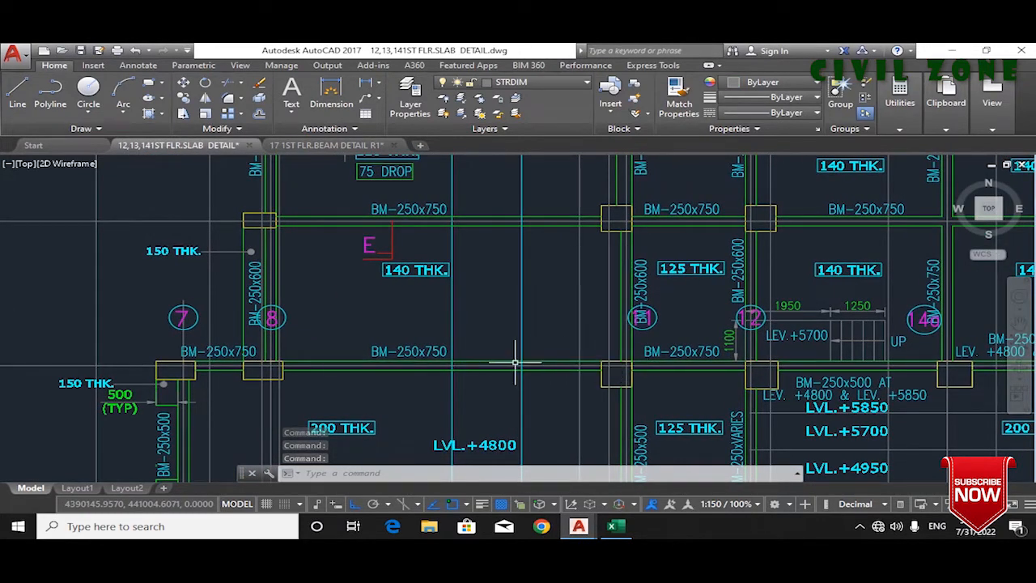
mouse_move(578, 525)
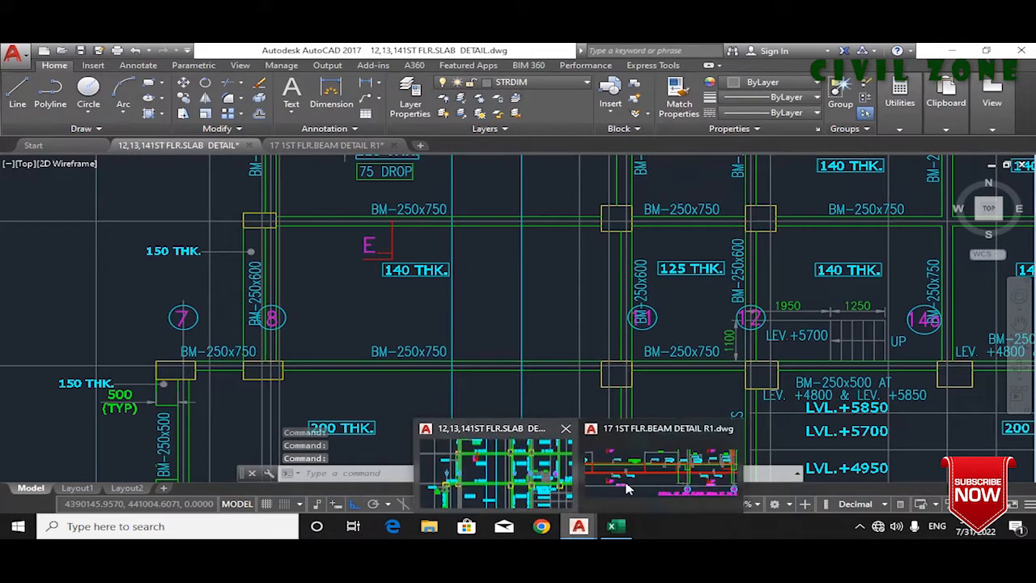
click(660, 472)
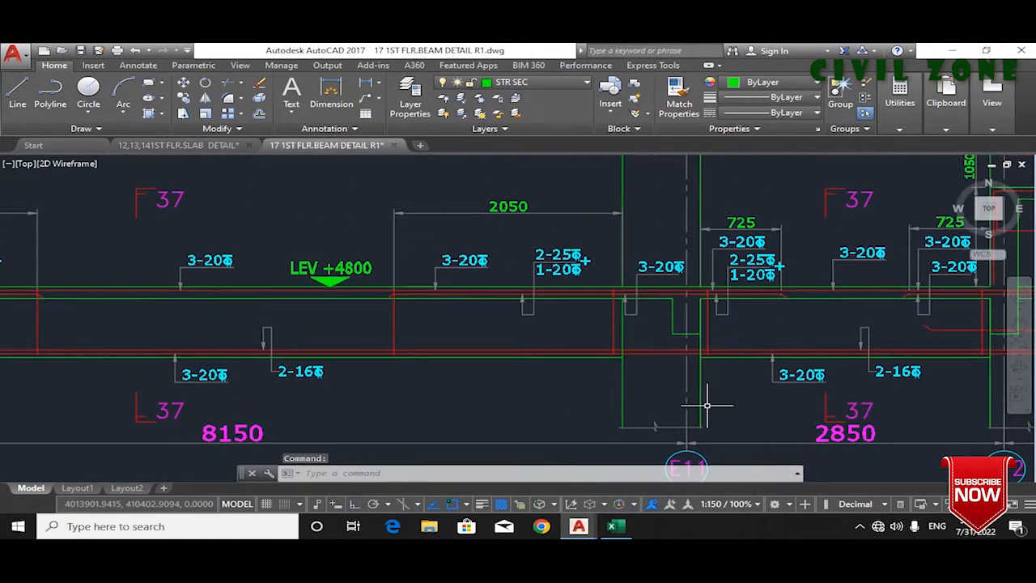
Step: Examine the 725 extra top bar zone past E11, and compare it with the grid 11–12 span on the slab plan
drag(705, 406, 687, 364)
drag(706, 233, 548, 261)
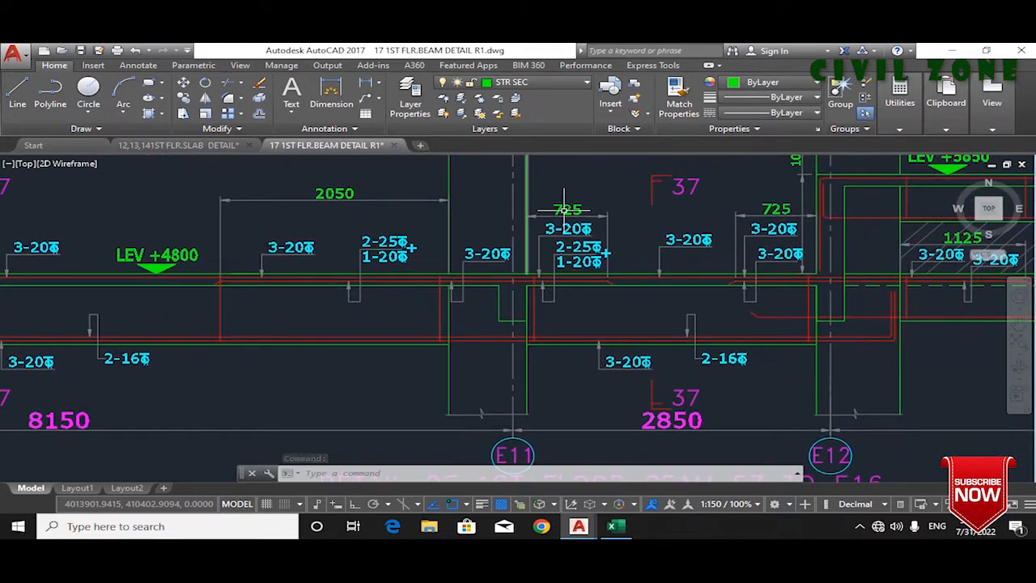
mouse_move(591, 531)
click(497, 468)
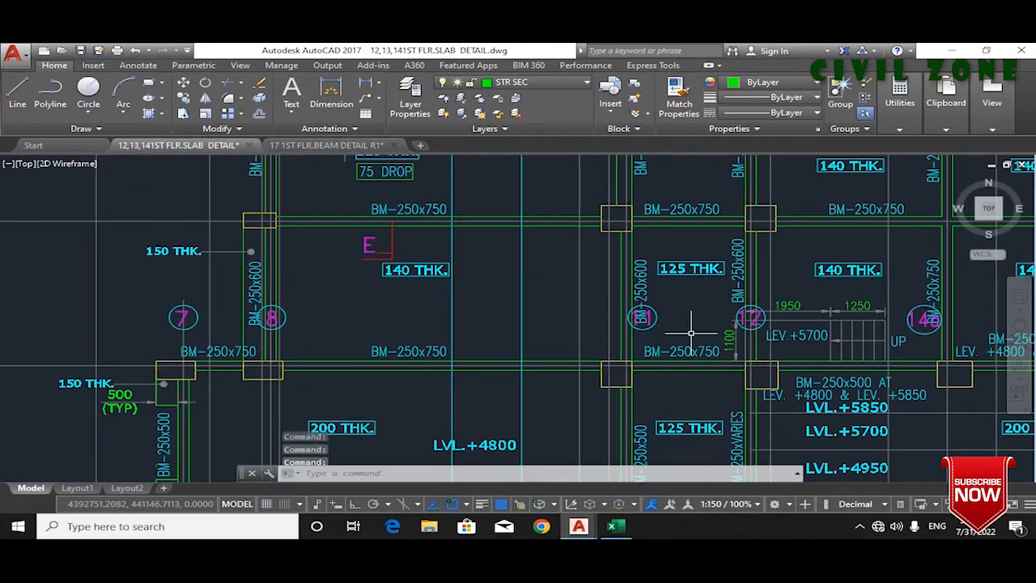
mouse_move(581, 529)
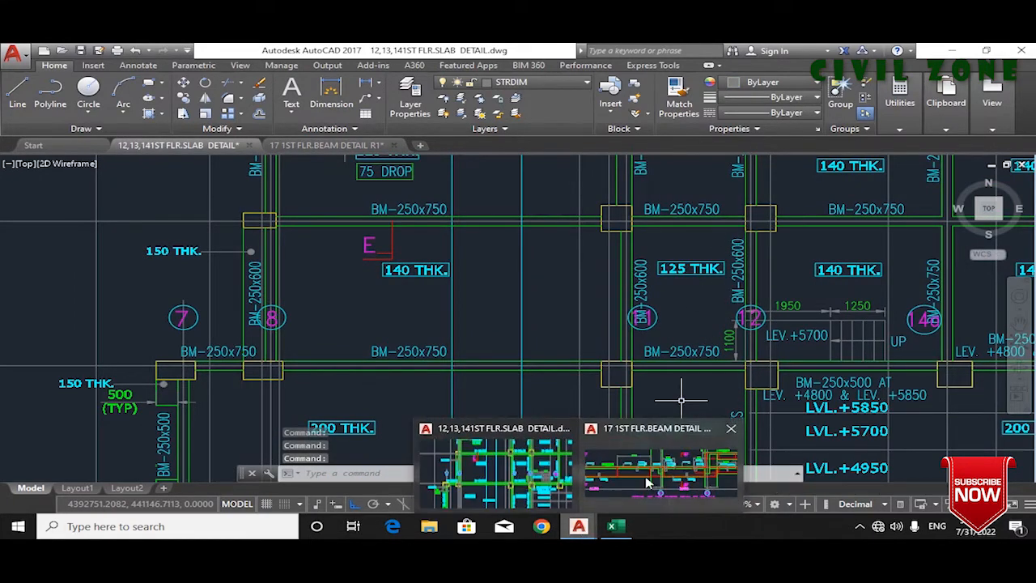
click(647, 483)
Step: Examine the 3-20Φ extra top bars in the 725 zone before E12, and check grid 12 on the slab plan
drag(671, 296, 607, 352)
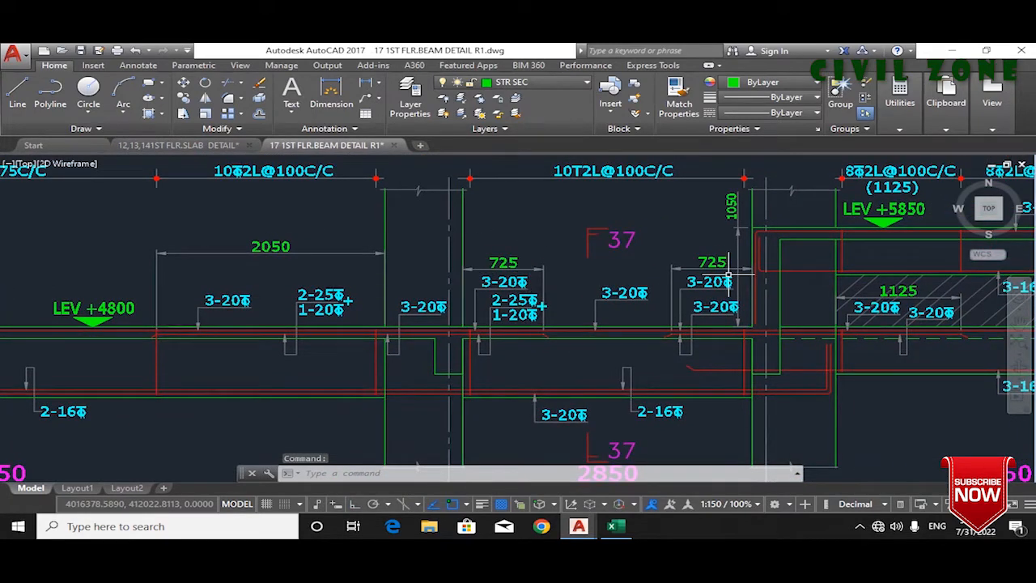
drag(714, 284, 694, 215)
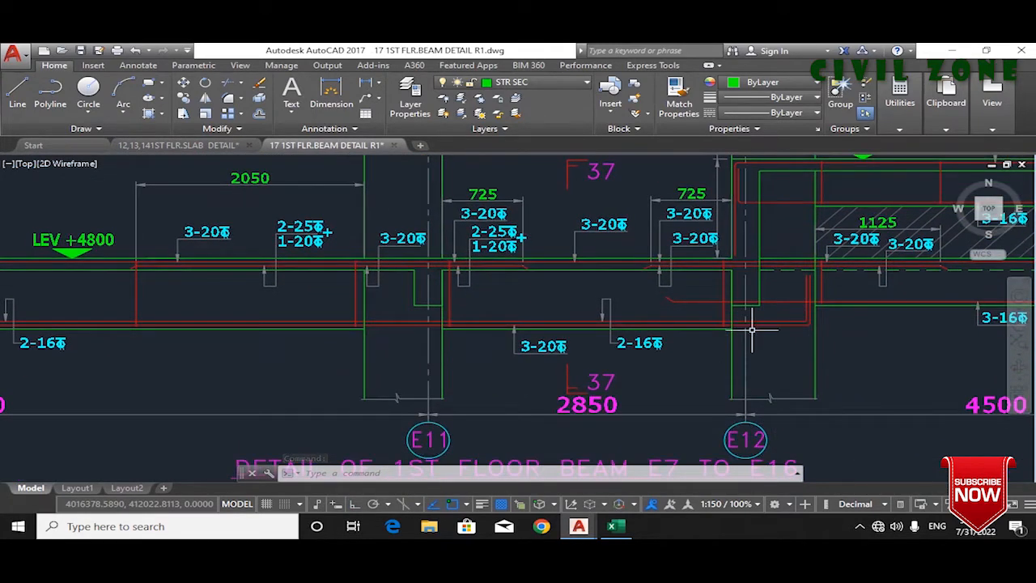
drag(716, 280, 665, 290)
mouse_move(578, 526)
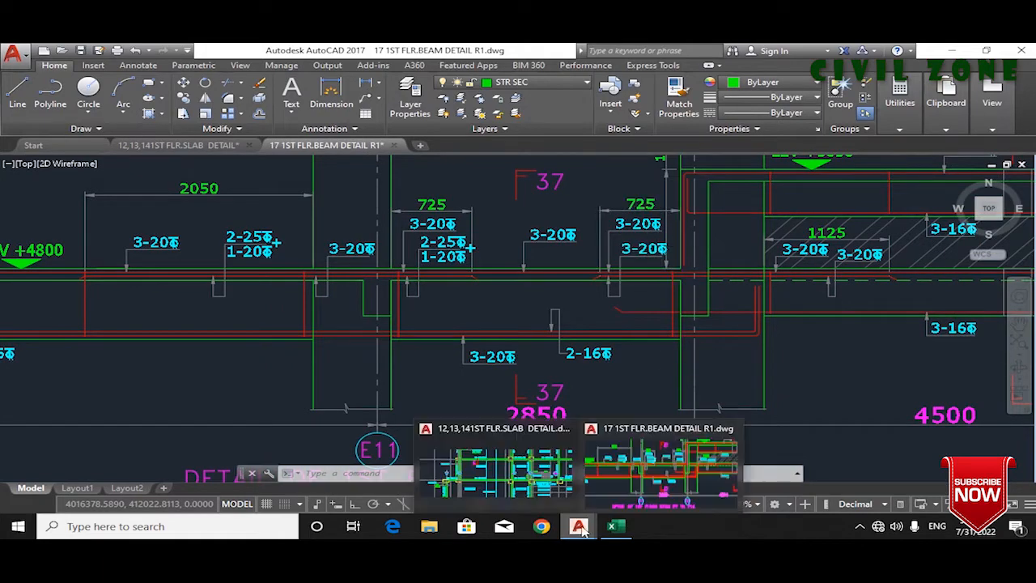
click(498, 468)
drag(713, 215, 623, 279)
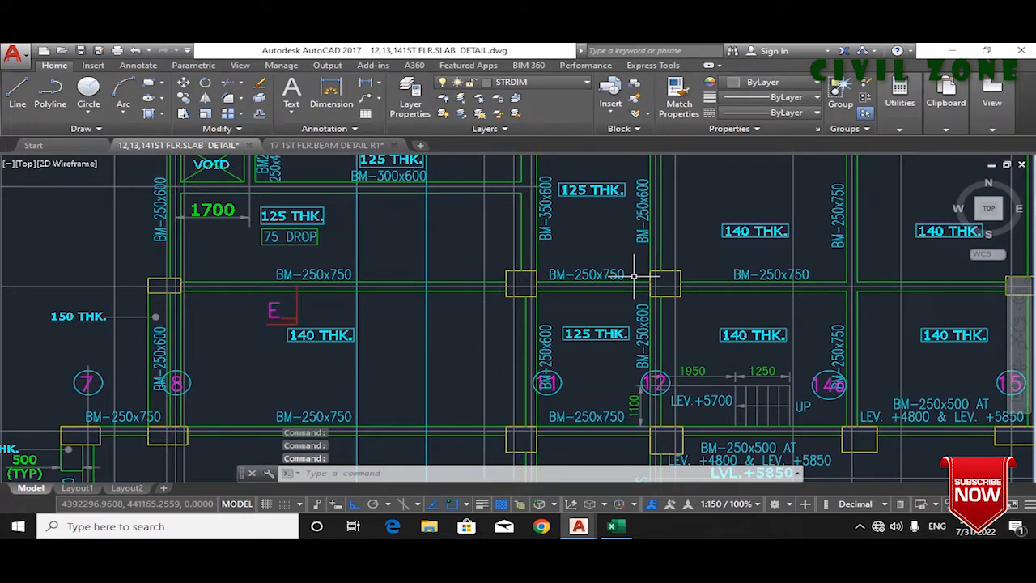
mouse_move(595, 518)
click(656, 469)
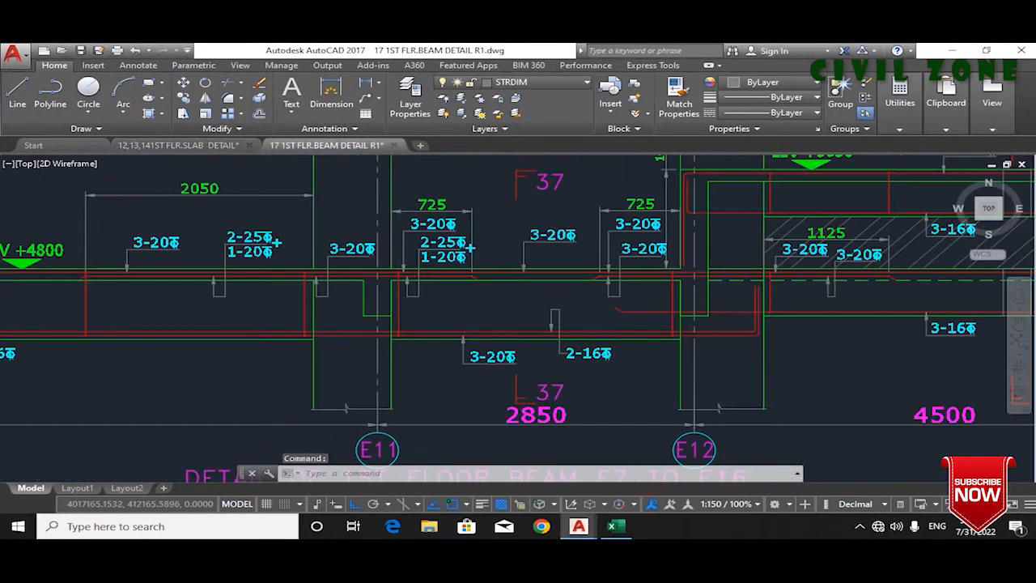
Step: Examine the 3-20Φ extra top bars in the 1125 zone past E12, and follow the beam on to E16
drag(598, 308, 516, 306)
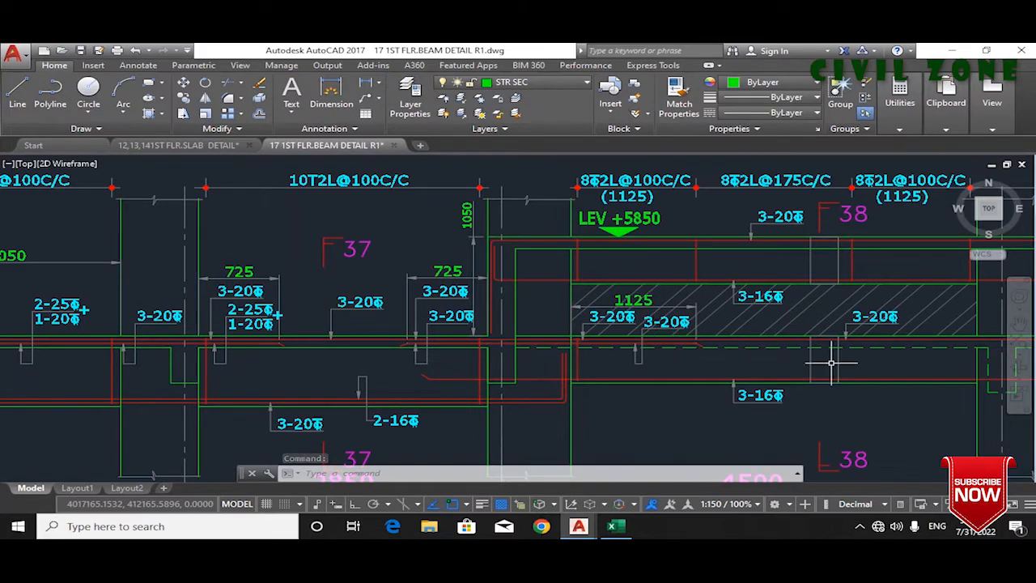
drag(829, 361, 816, 306)
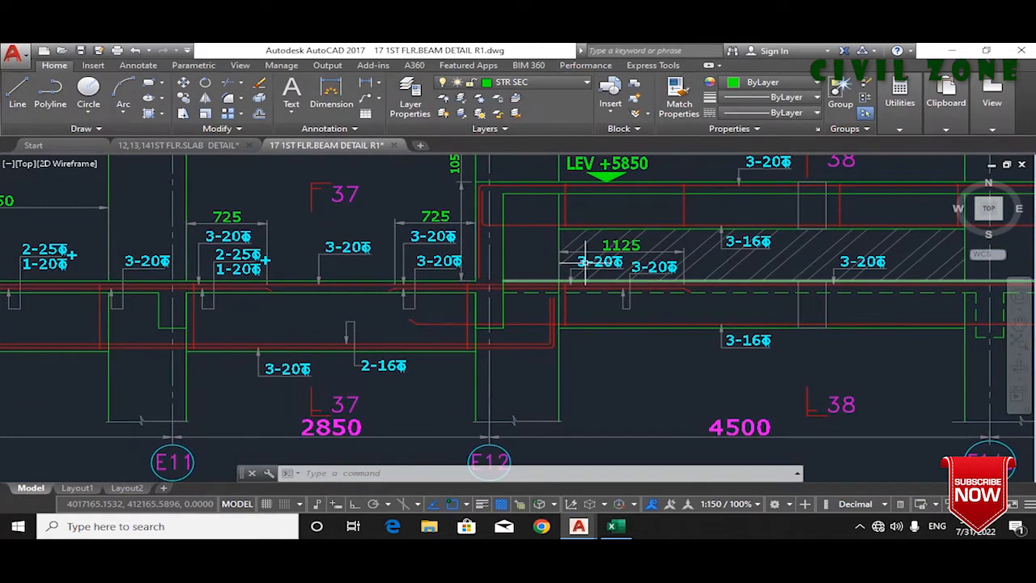
drag(737, 283, 602, 323)
drag(830, 338, 387, 343)
scroll(892, 329, down, 4)
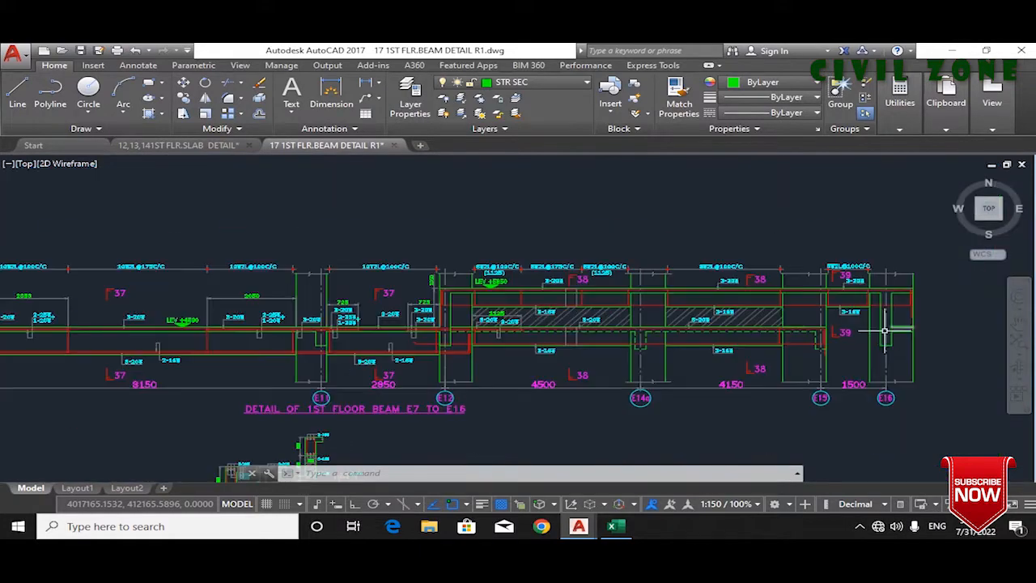
Step: Examine the 3-20Φ and 2-16Φ bottom bars of the beam detail from E7 through the 8150 span towards E12
scroll(490, 333, up, 2)
scroll(850, 332, down, 5)
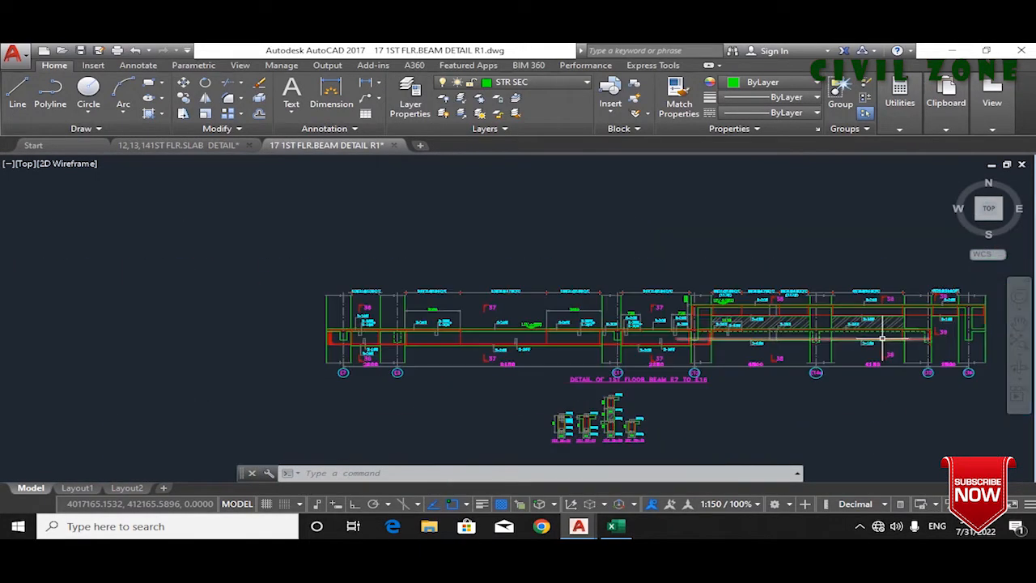
scroll(725, 302, up, 5)
mouse_move(592, 339)
mouse_down()
mouse_move(712, 316)
mouse_move(947, 310)
mouse_up()
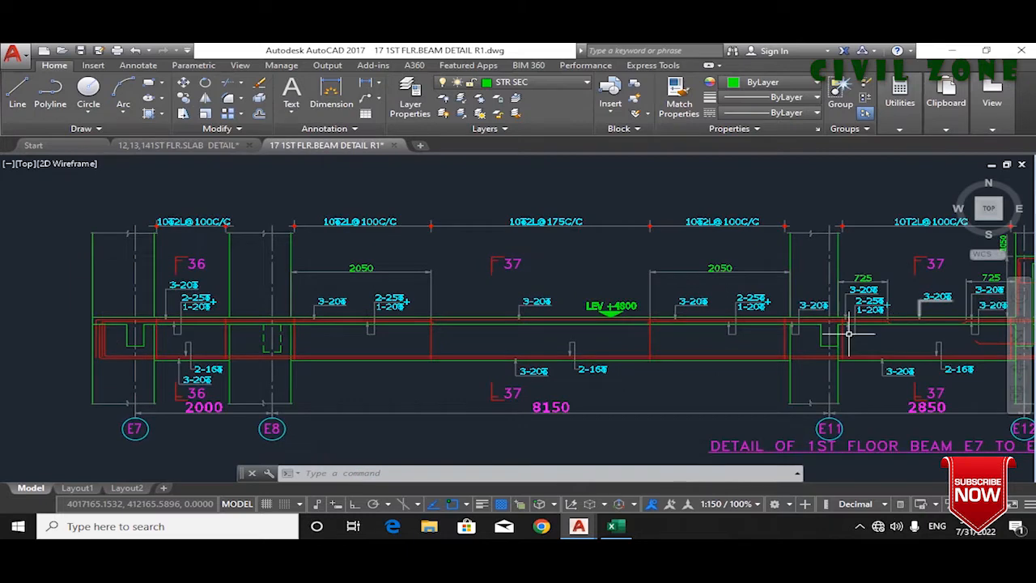
scroll(132, 356, up, 1)
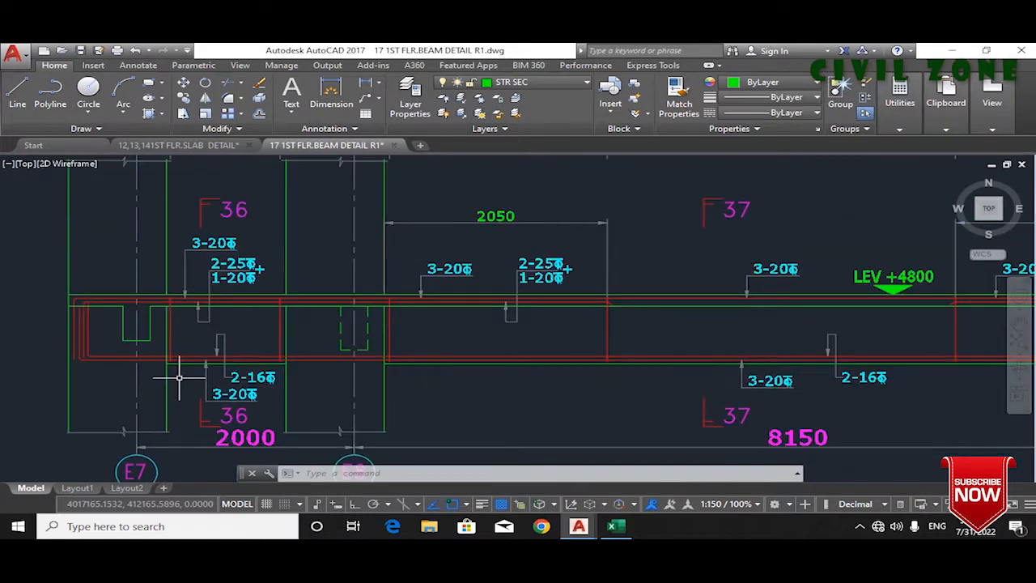
scroll(795, 377, down, 2)
drag(966, 390, 475, 392)
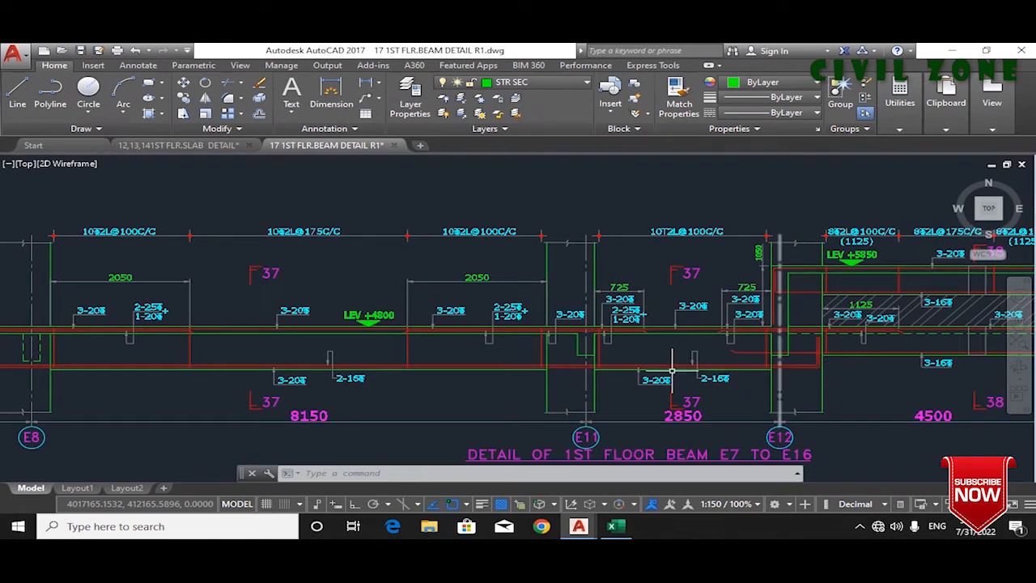
drag(405, 359, 655, 375)
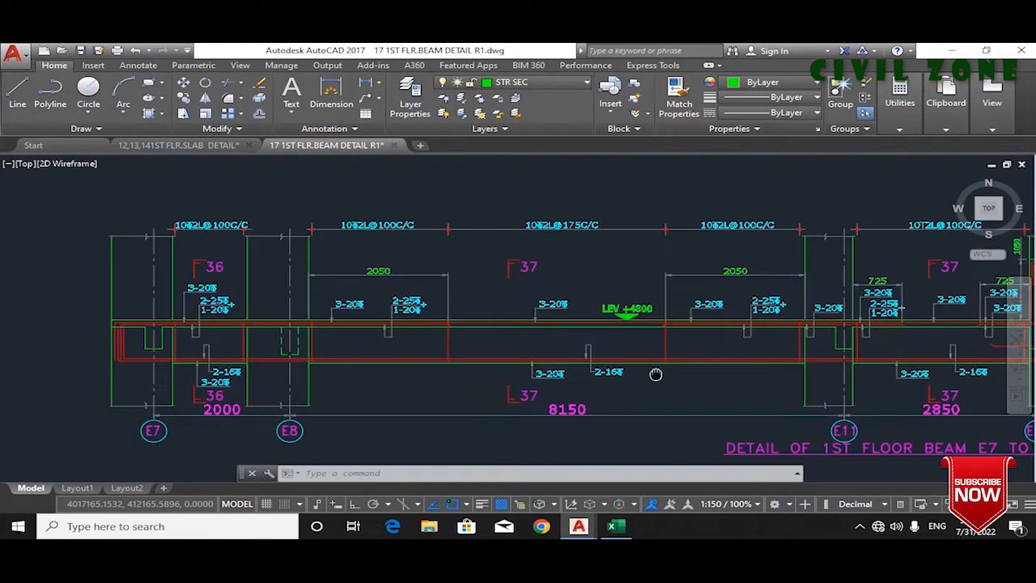
scroll(617, 354, up, 2)
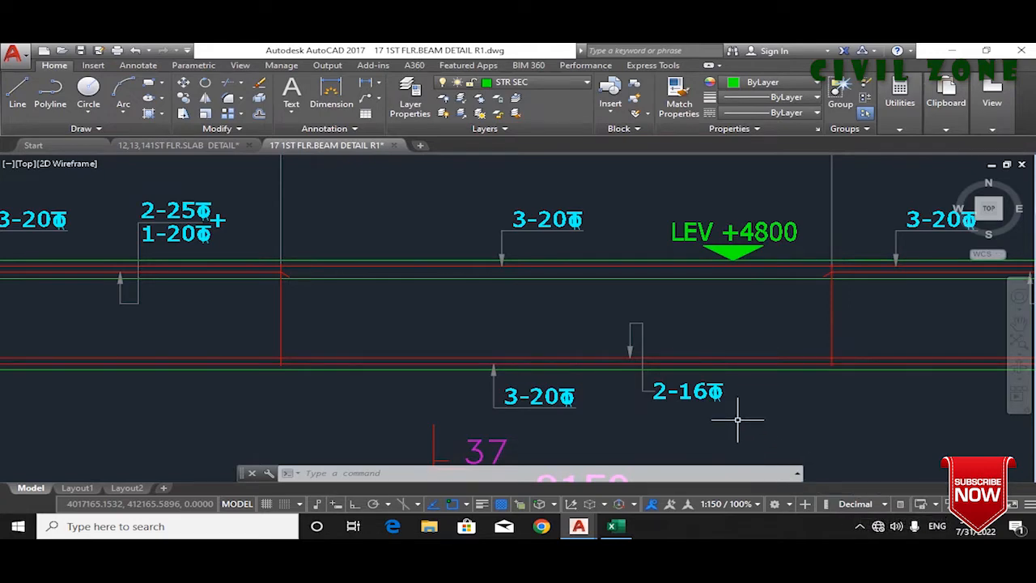
Step: Follow the 3-20Φ and 2-16Φ bottom bars past E11 to their end at E12
drag(745, 383, 482, 382)
scroll(503, 375, down, 4)
drag(642, 393, 485, 390)
drag(739, 389, 563, 390)
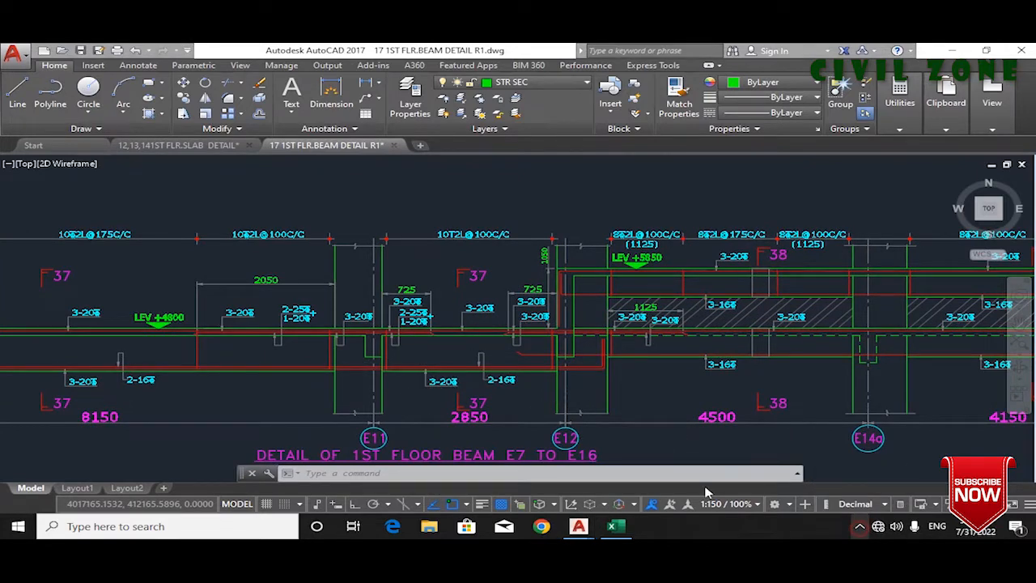
scroll(393, 360, up, 2)
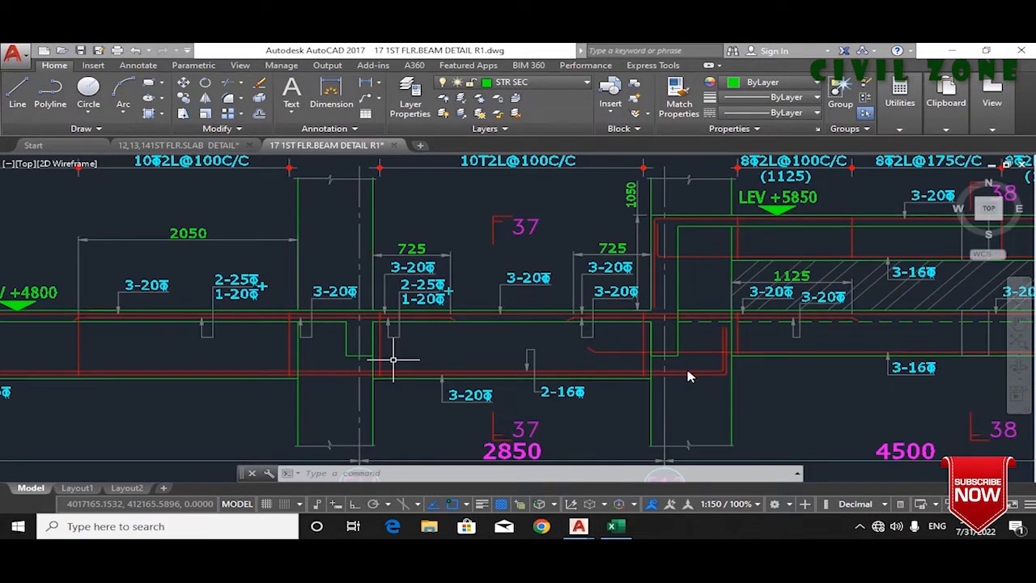
scroll(727, 361, down, 2)
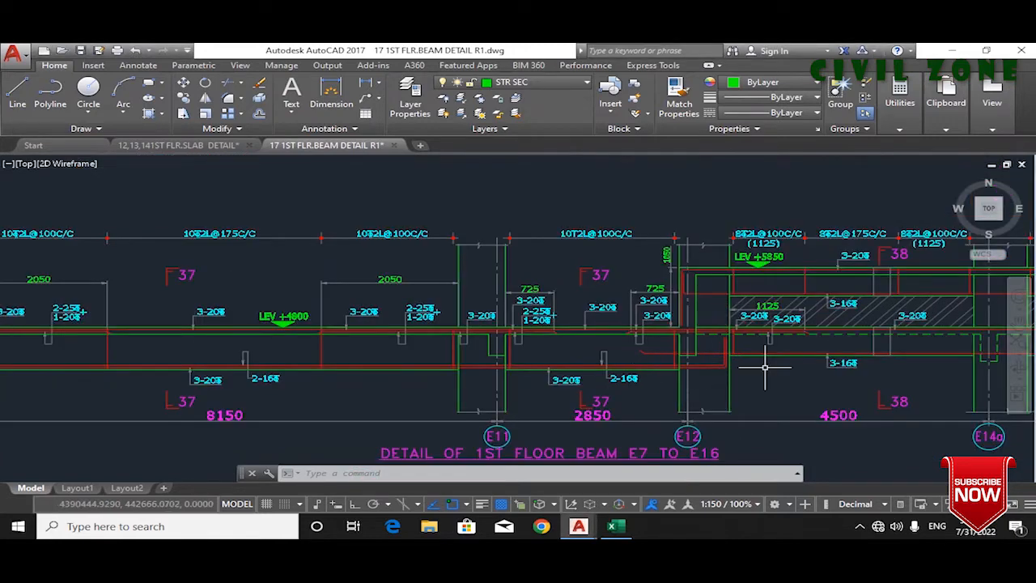
Step: Examine the bottom bar bend at E12 and the start of the 3-16Φ bottom bars beside it
scroll(773, 359, up, 2)
mouse_move(773, 359)
mouse_down()
mouse_move(733, 375)
mouse_move(315, 352)
mouse_up()
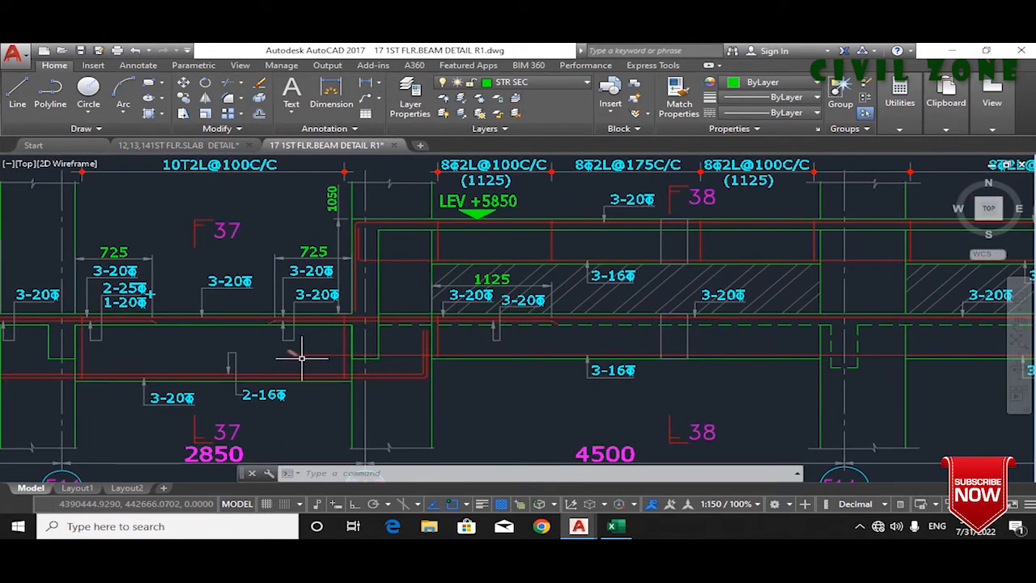
scroll(306, 362, up, 1)
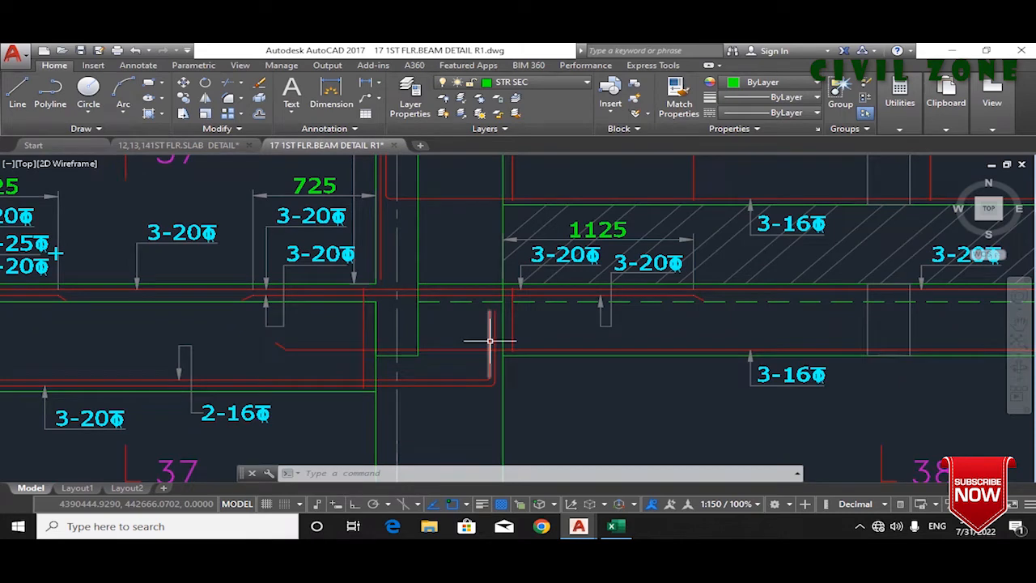
scroll(486, 343, down, 1)
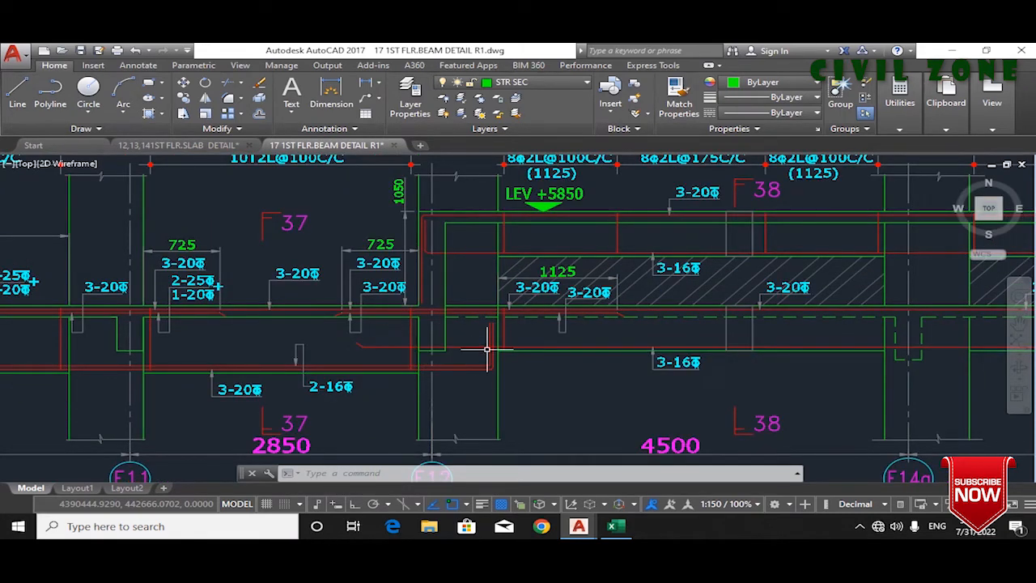
drag(573, 353, 511, 360)
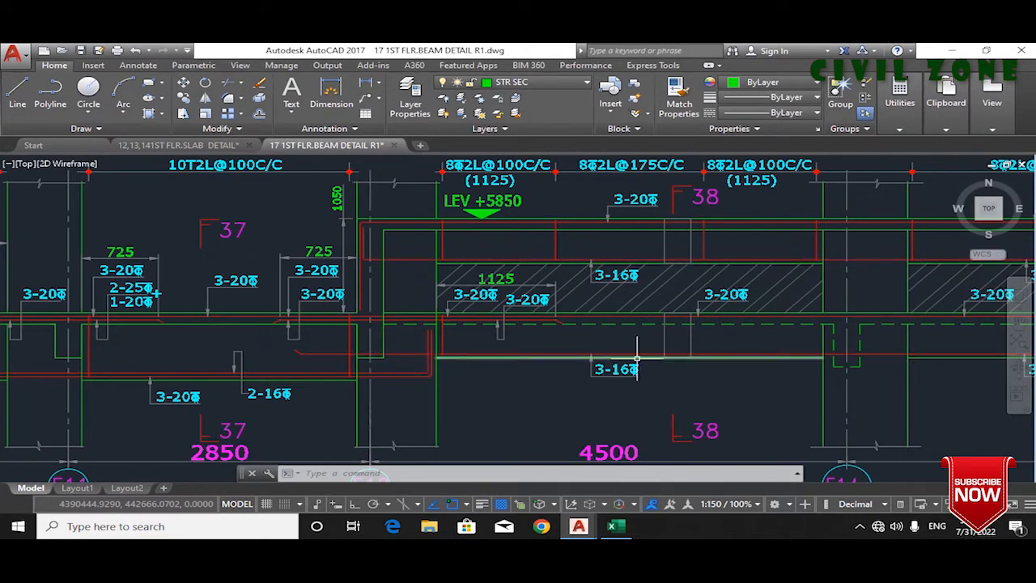
Step: Examine the 3-16Φ bottom bars and the 3-20Φ top bars of both beam levels from E12 to E16
drag(639, 354, 338, 359)
drag(830, 371, 759, 372)
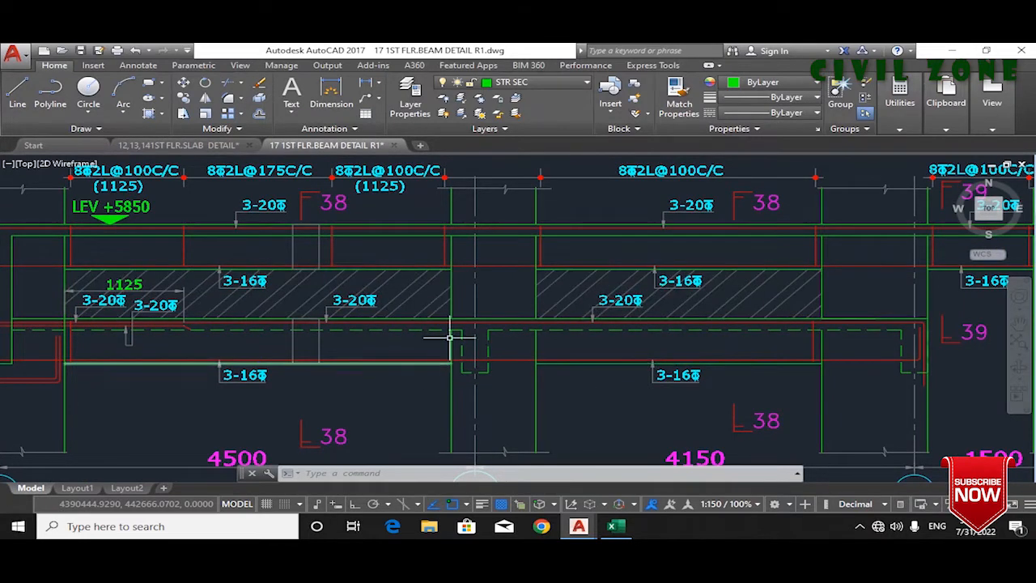
drag(427, 330, 666, 301)
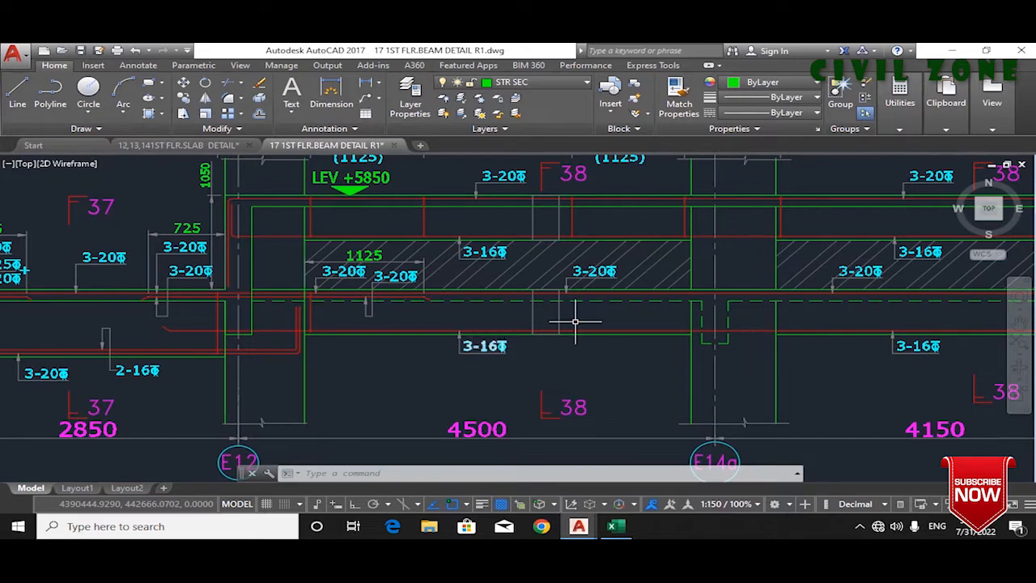
drag(691, 291, 545, 328)
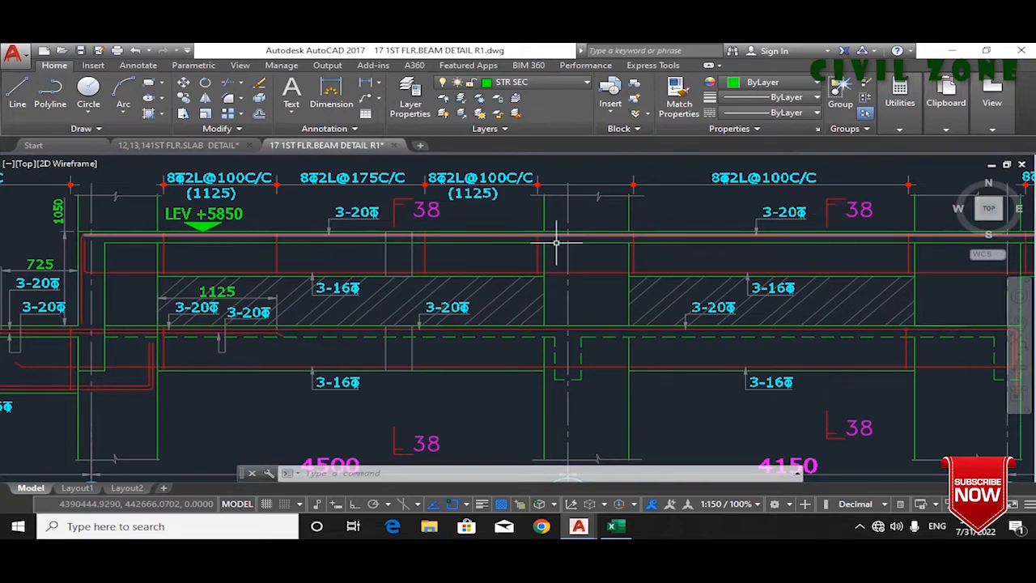
scroll(599, 330, down, 2)
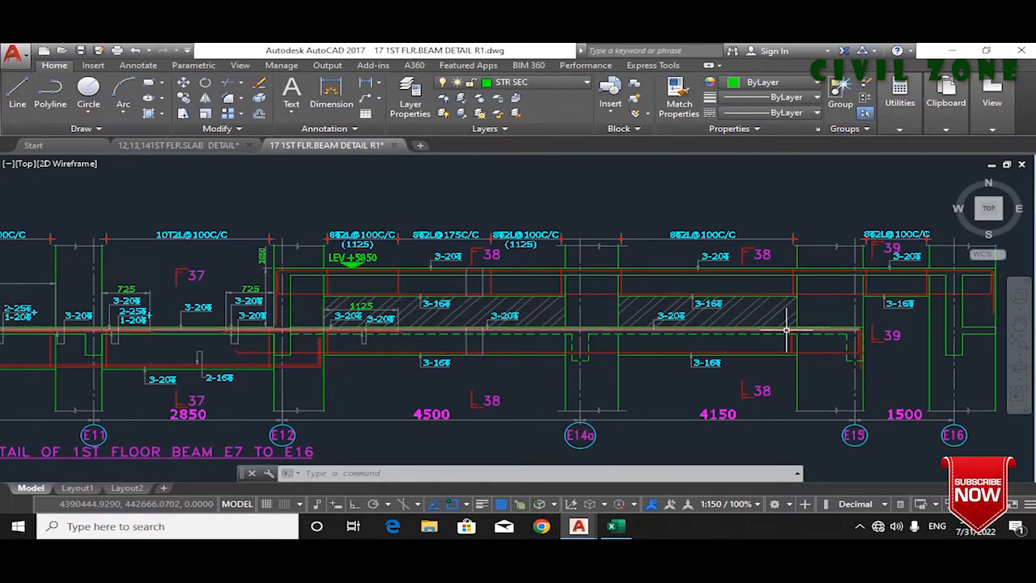
Step: Review the full beam E7 to E16 detail, from the stepped spans beyond E12 back to E7
scroll(842, 327, down, 5)
scroll(538, 320, up, 5)
scroll(237, 319, down, 5)
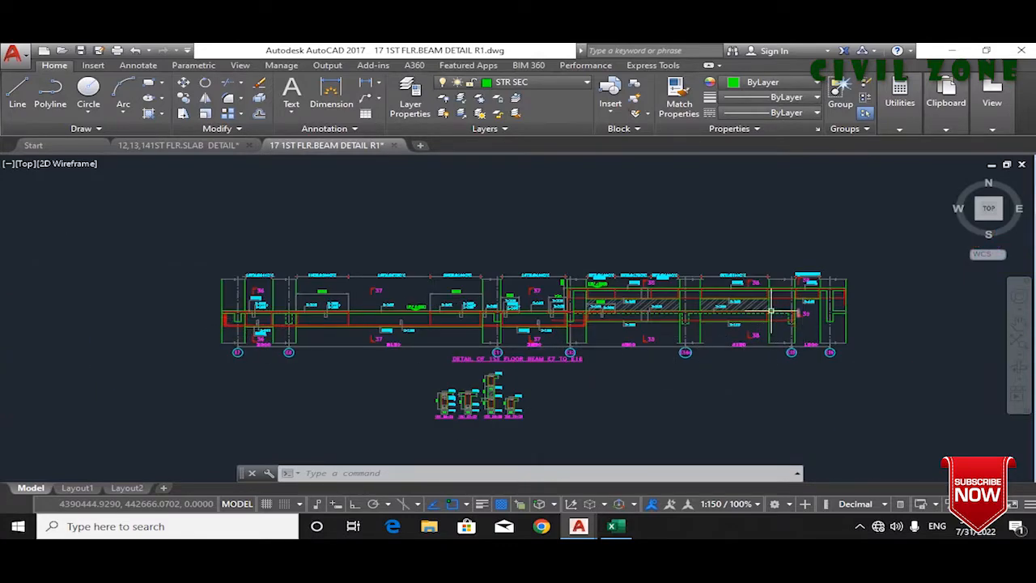
scroll(223, 314, up, 2)
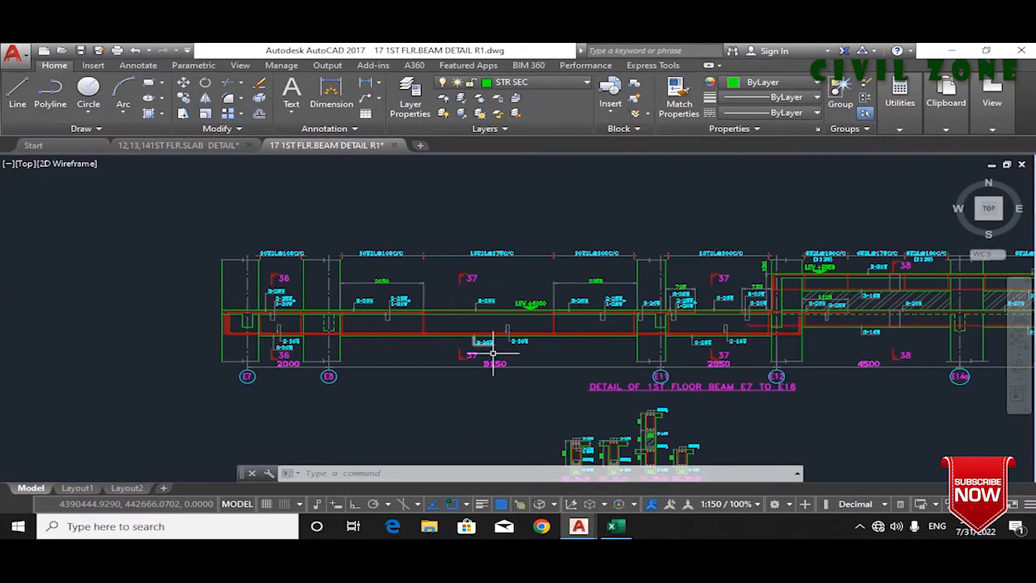
drag(940, 298, 822, 334)
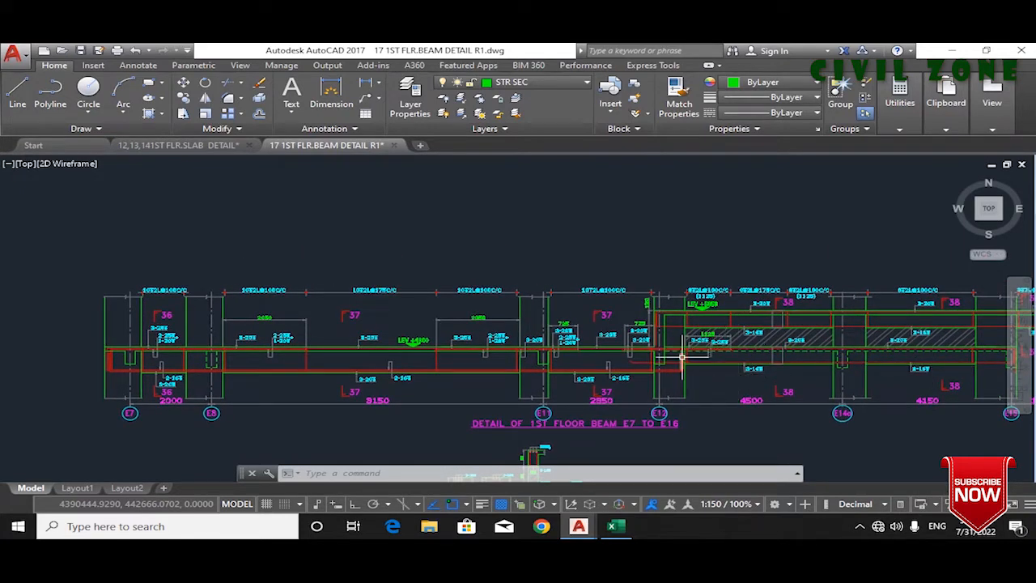
drag(337, 310, 368, 274)
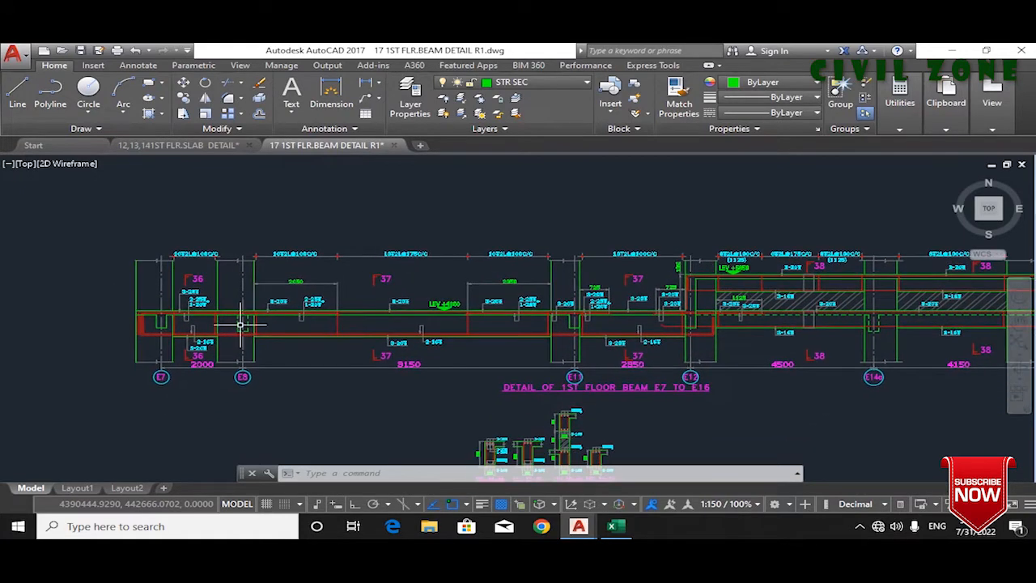
Step: Examine the 10Φ2L@100C/C stirrup note above the E7–E8 span
scroll(259, 324, up, 4)
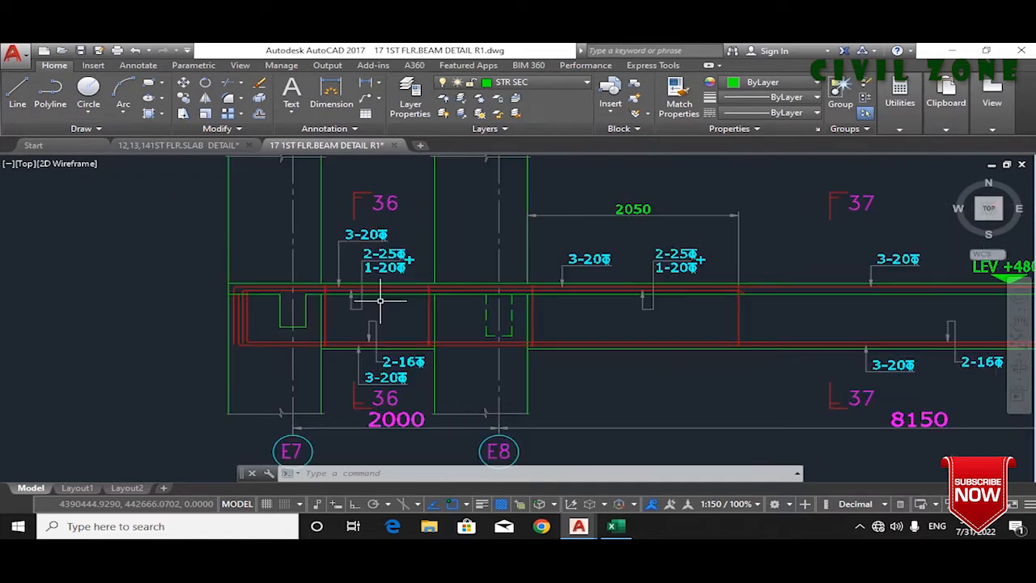
drag(385, 254, 353, 314)
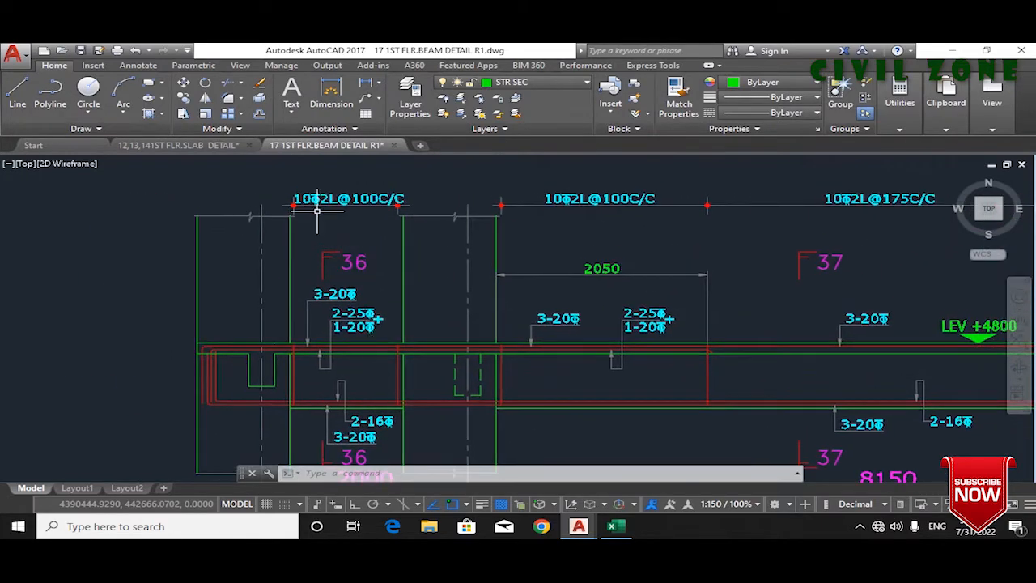
scroll(312, 203, up, 4)
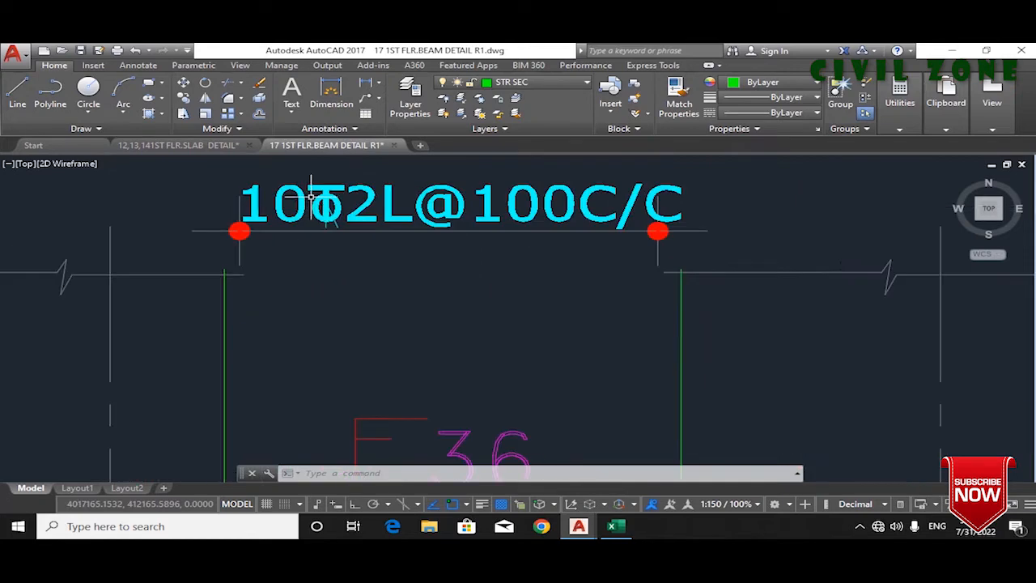
scroll(267, 227, down, 4)
scroll(364, 223, up, 4)
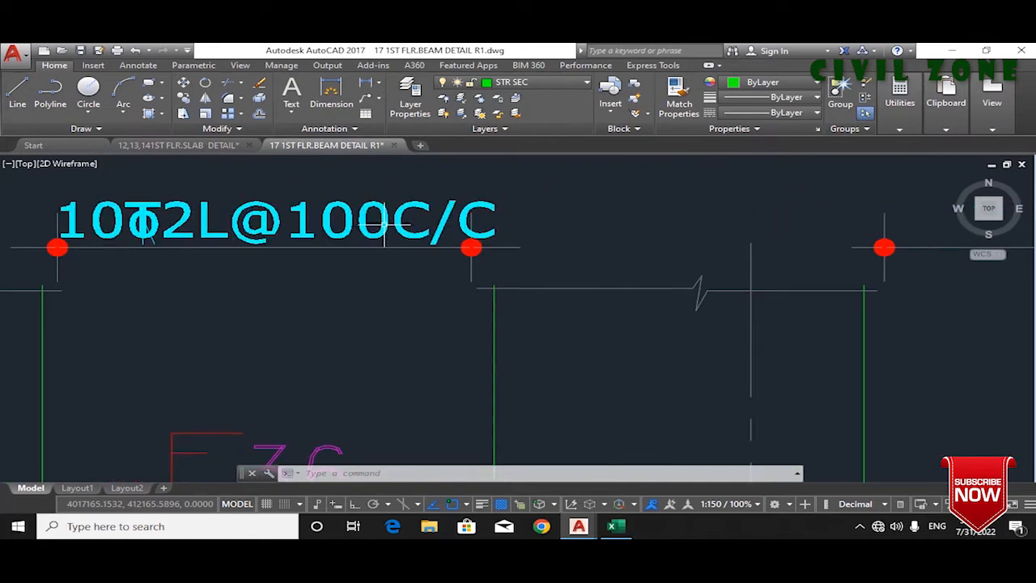
Step: Follow the stirrup spacing notes along the beam beyond E8, and return to the E7 end
scroll(373, 227, down, 8)
scroll(482, 228, up, 4)
drag(756, 273, 445, 281)
scroll(515, 231, down, 2)
scroll(488, 275, down, 3)
scroll(486, 284, down, 2)
scroll(480, 296, up, 2)
drag(481, 296, 394, 292)
scroll(272, 314, up, 2)
scroll(206, 301, down, 2)
scroll(177, 268, up, 2)
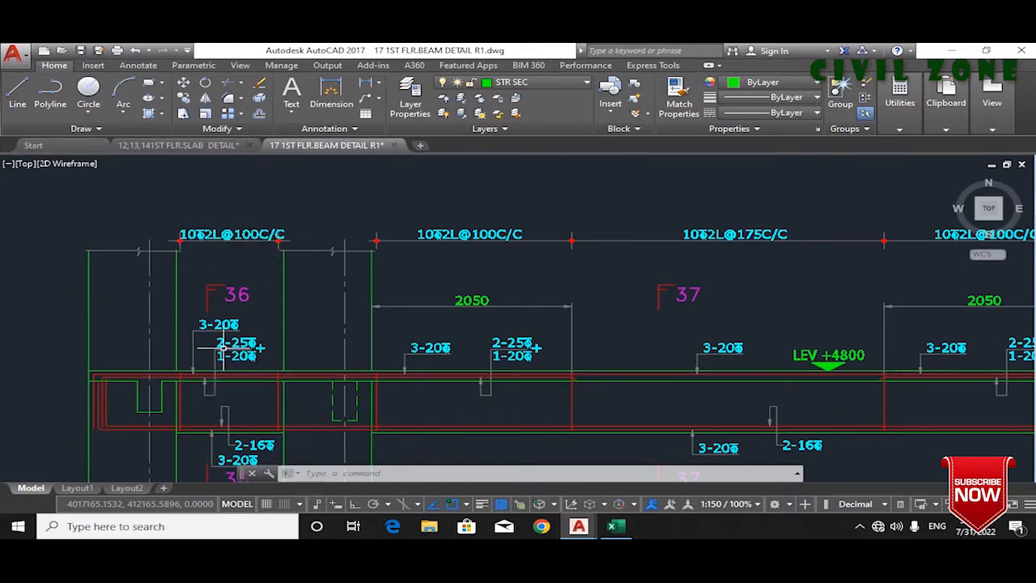
Step: Compare the 100C/C and 175C/C stirrup zones with the 2050 extra top bar zones in the E8–E11 span
drag(633, 309, 404, 311)
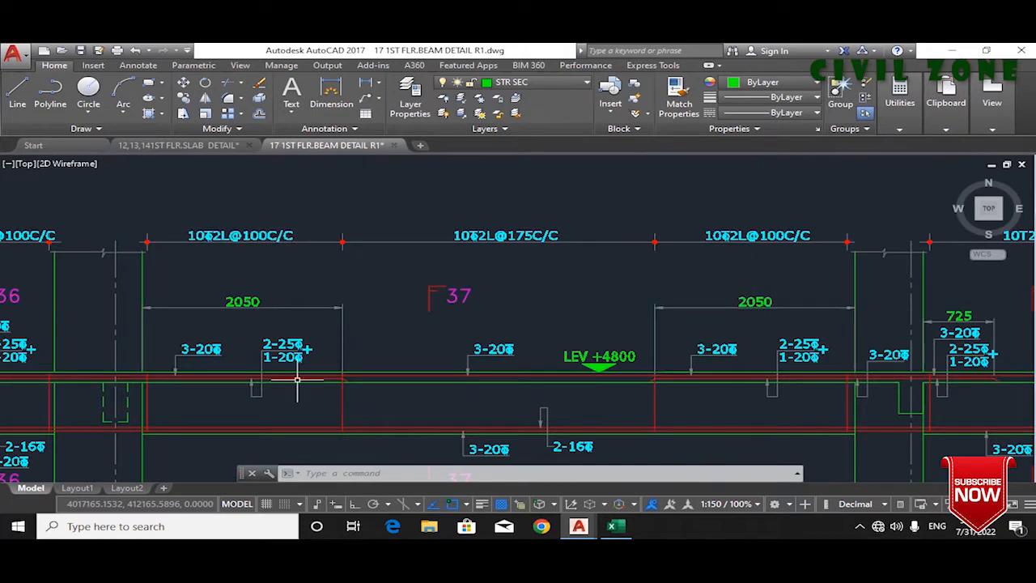
scroll(594, 266, down, 3)
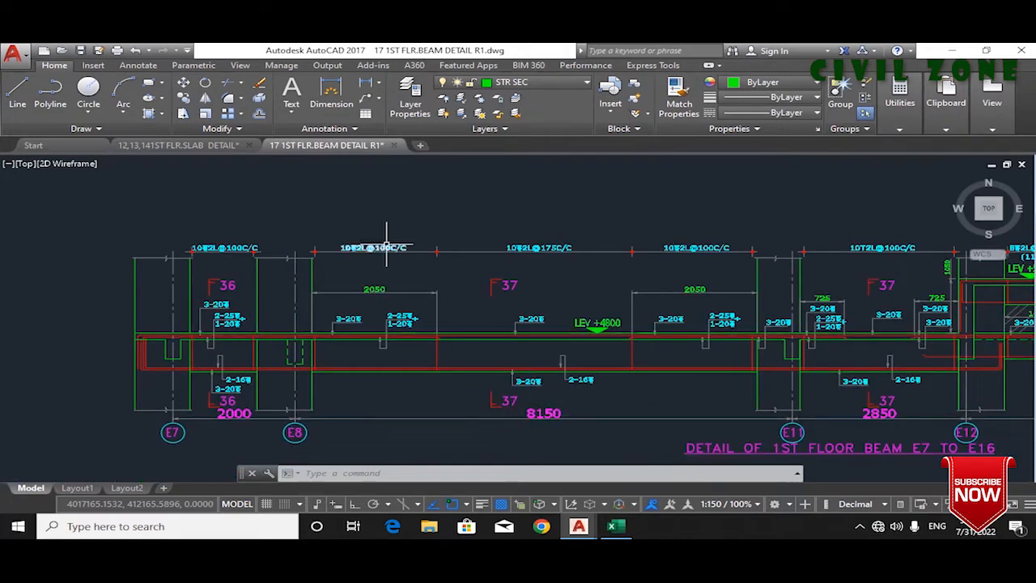
scroll(349, 251, up, 3)
drag(447, 253, 385, 260)
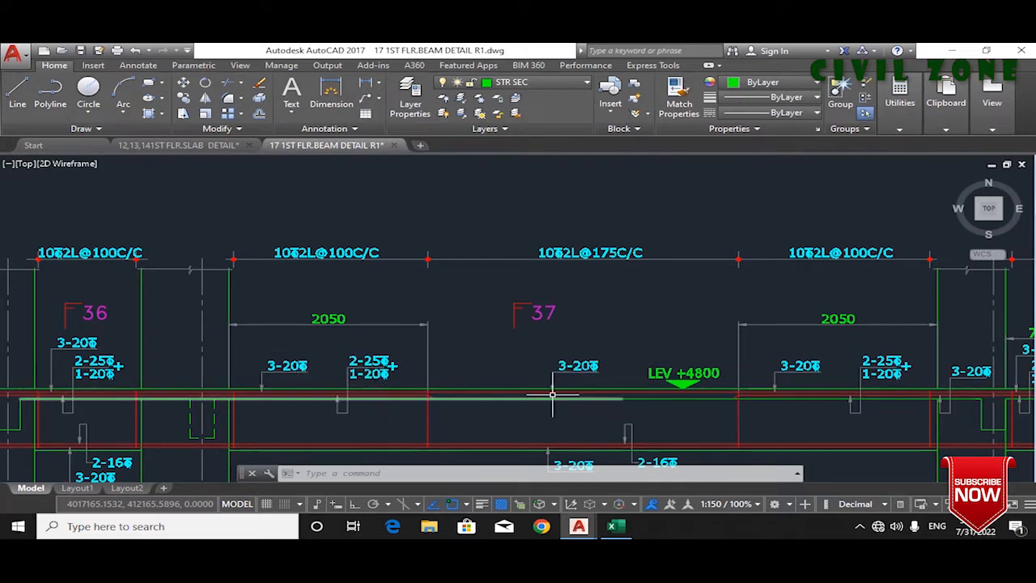
drag(631, 378, 633, 326)
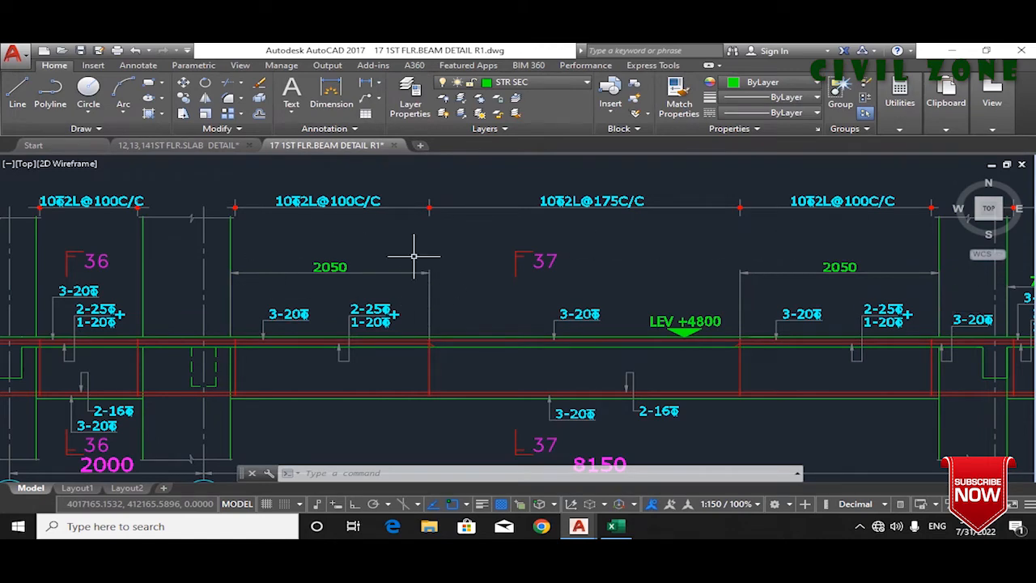
drag(622, 345, 619, 322)
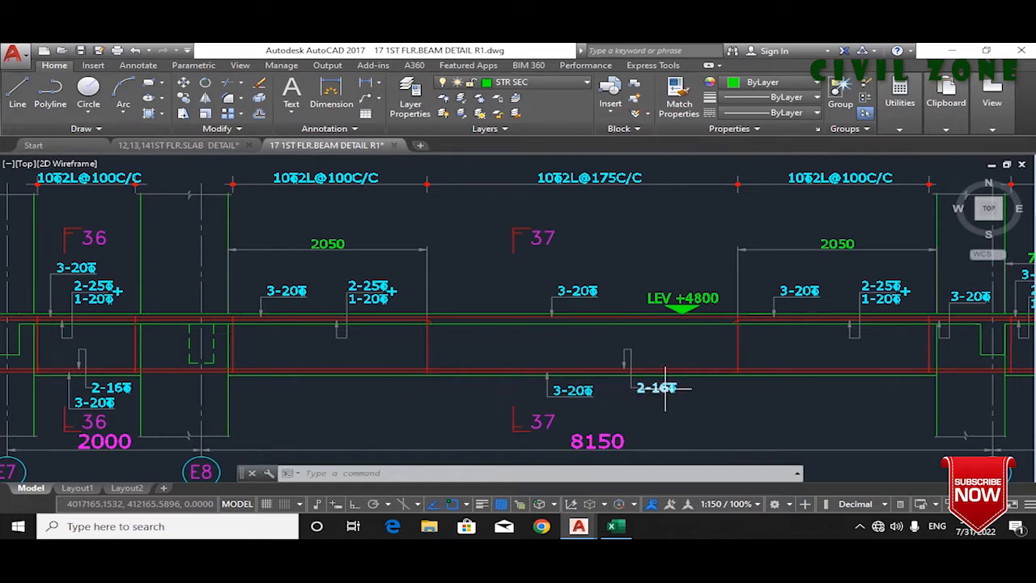
Step: Recheck the bottom bars at E7, and compare them with the bottom main bar shapes on Excel's BBS Con. Beam sheet
scroll(822, 307, down, 2)
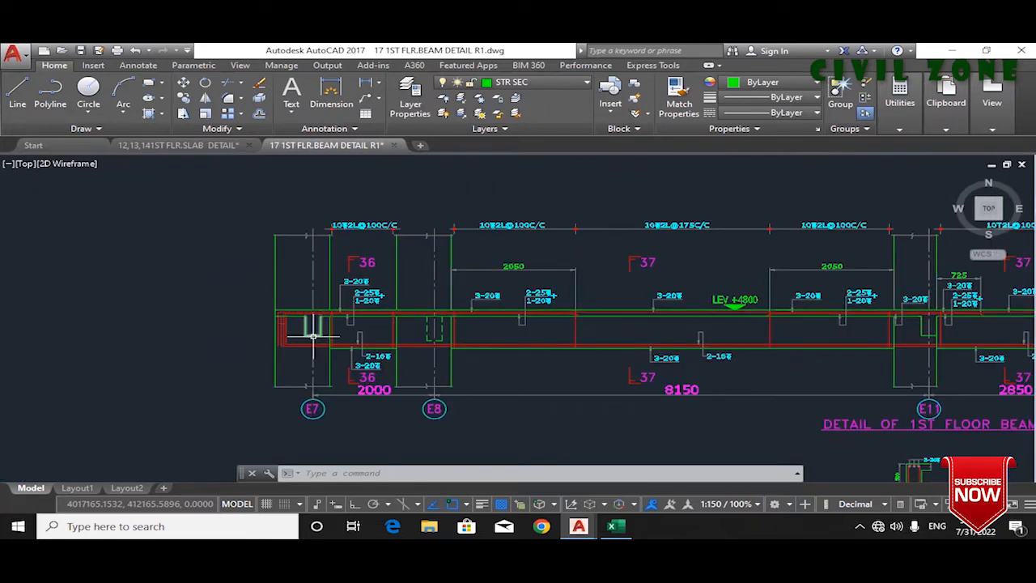
scroll(320, 338, up, 2)
scroll(405, 324, up, 2)
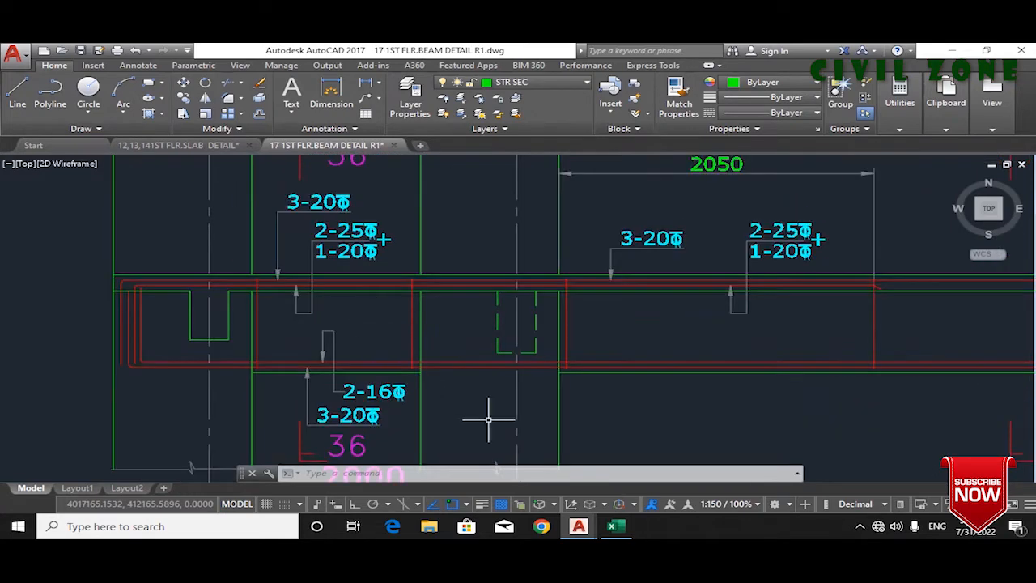
click(612, 526)
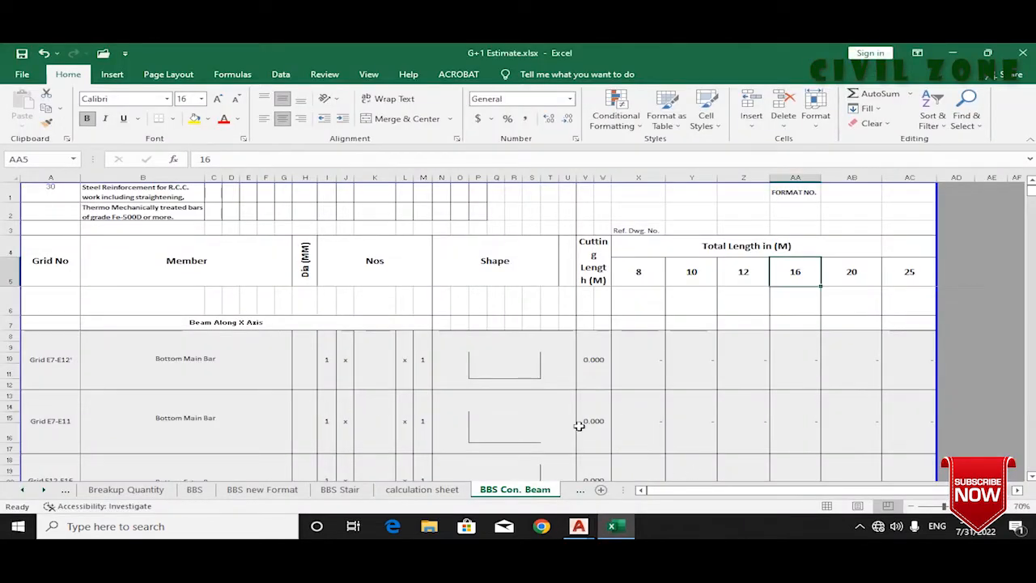
click(500, 375)
click(492, 409)
click(488, 432)
click(478, 423)
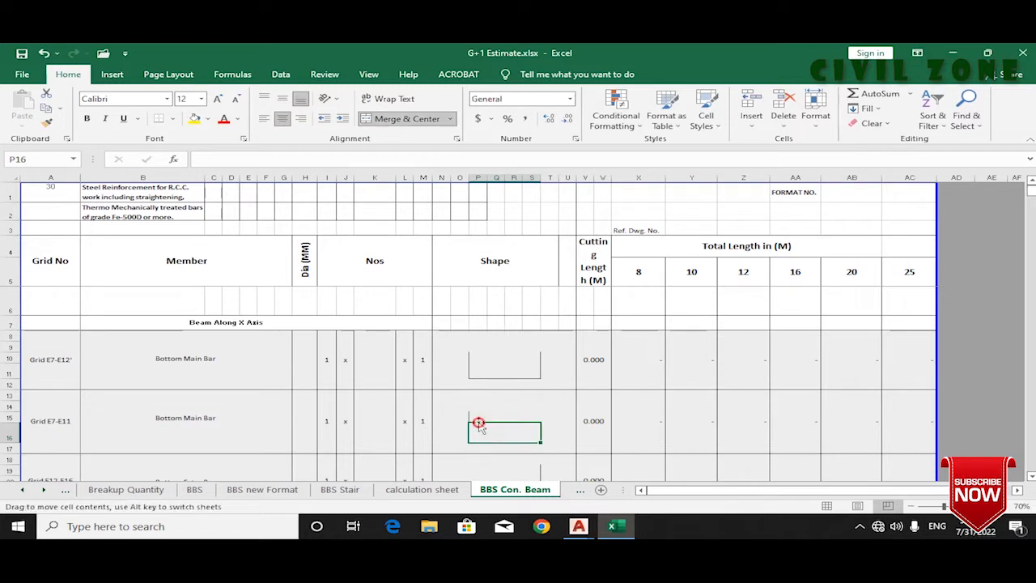
Step: Examine the Grid E7-E11 bottom main bar shape on the BBS Con. Beam sheet
click(493, 406)
click(489, 425)
click(479, 418)
click(501, 436)
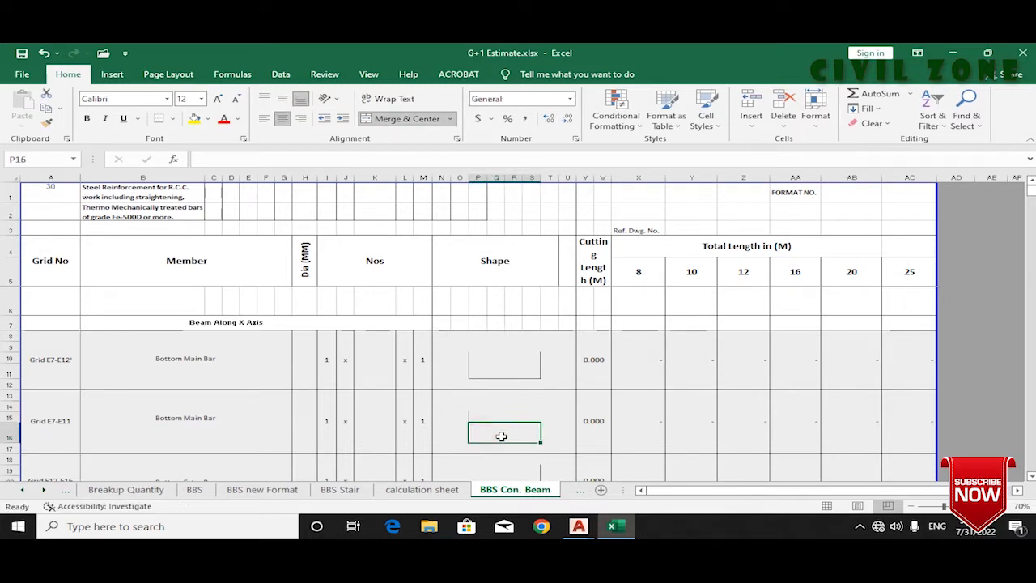
click(497, 420)
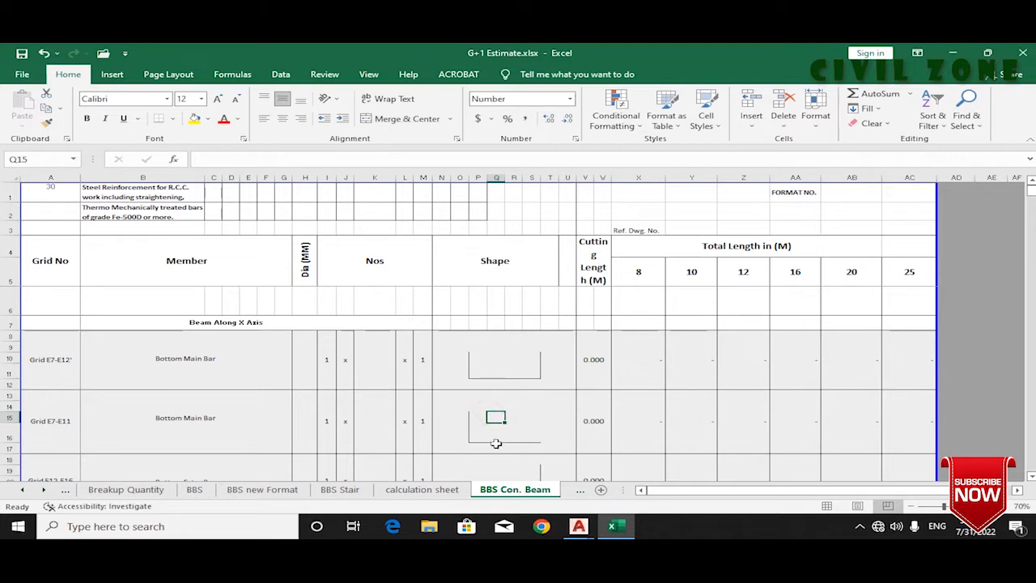
click(477, 433)
click(456, 424)
click(475, 427)
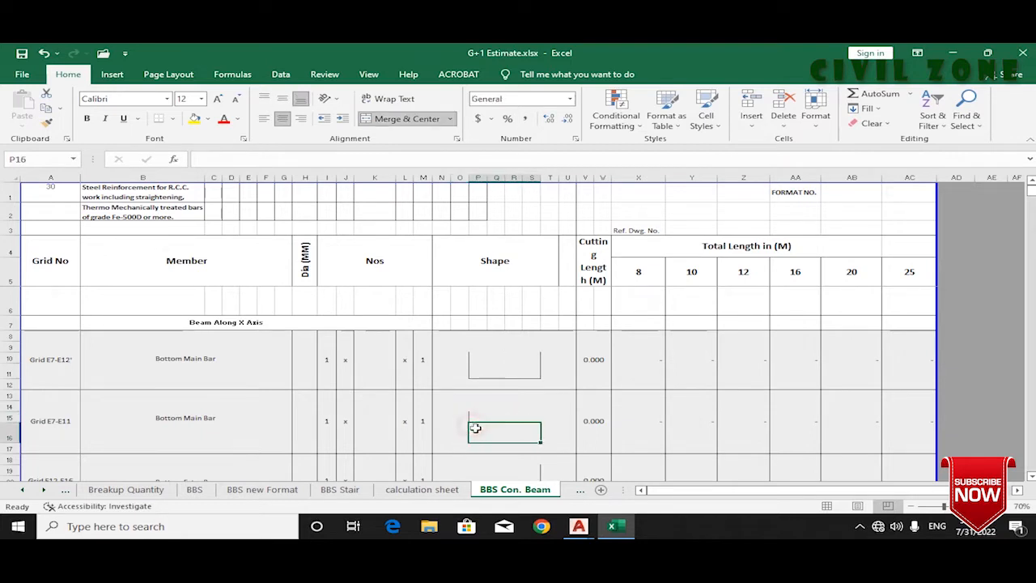
click(474, 419)
click(477, 433)
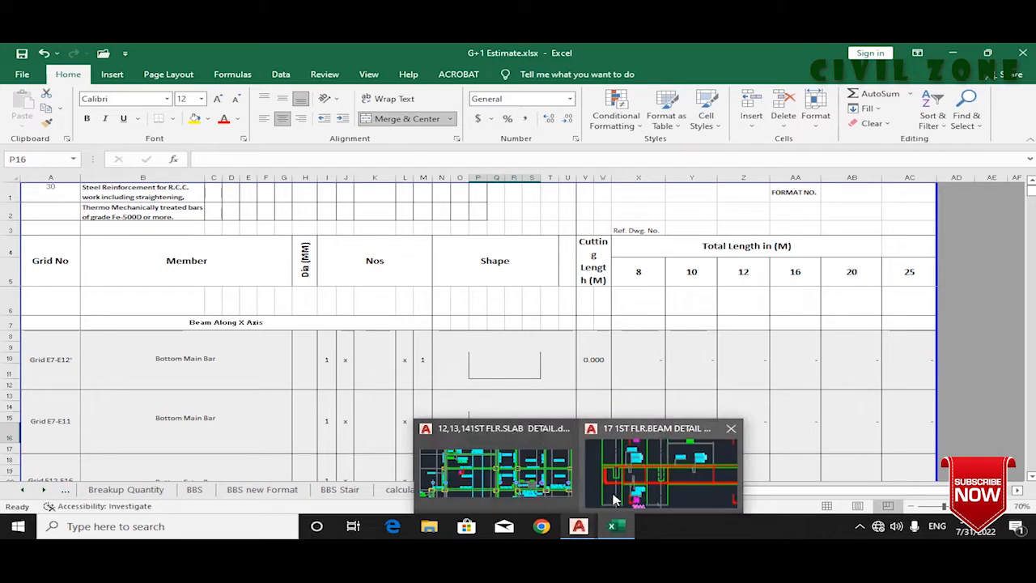
Step: Glance at the first floor slab drawing in AutoCAD, and return to Excel to review the Bottom Main Bar rows and the Grid E7-E12' label
mouse_move(578, 527)
click(495, 480)
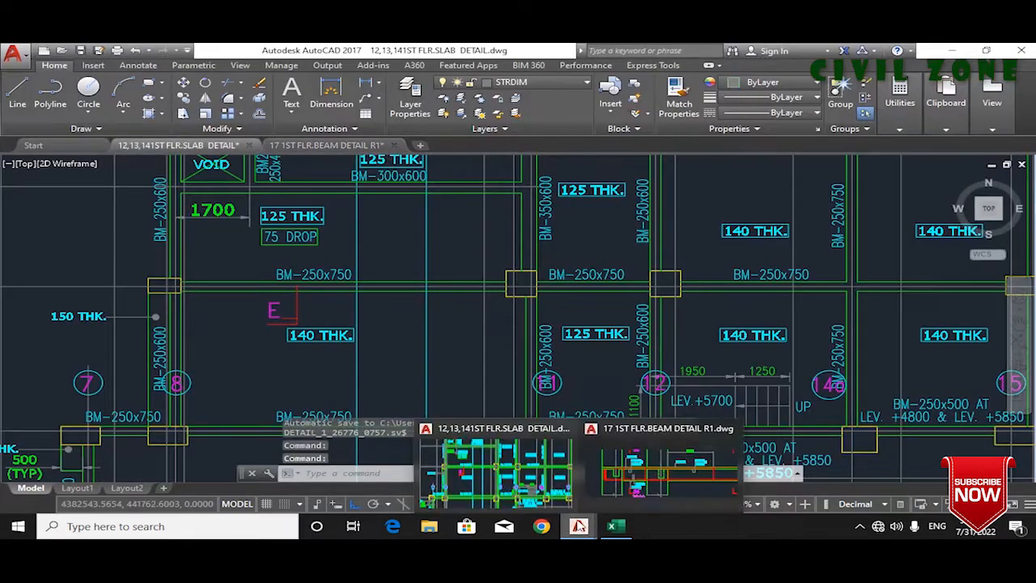
click(621, 482)
click(617, 526)
click(178, 369)
click(183, 358)
click(225, 418)
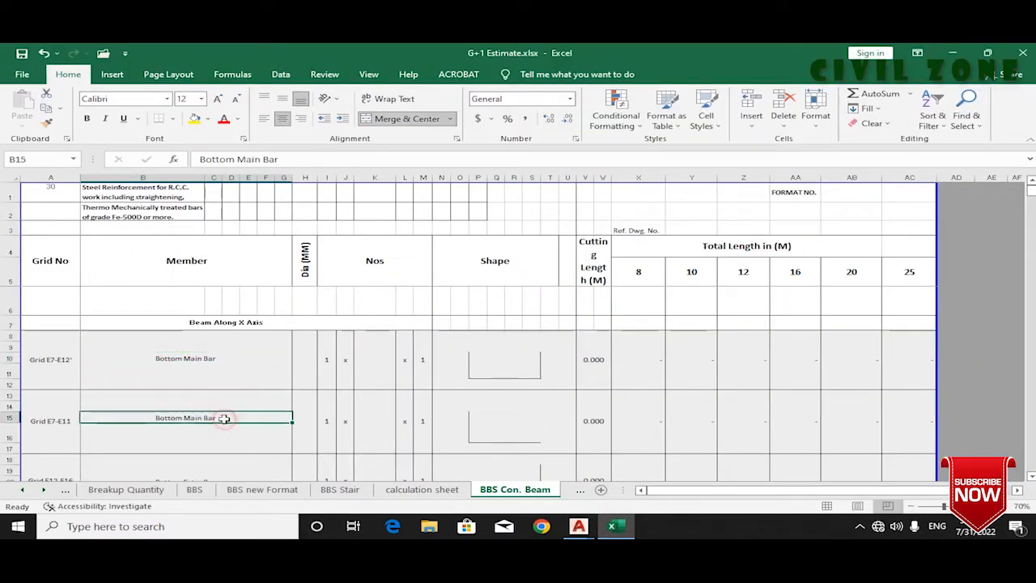
click(39, 361)
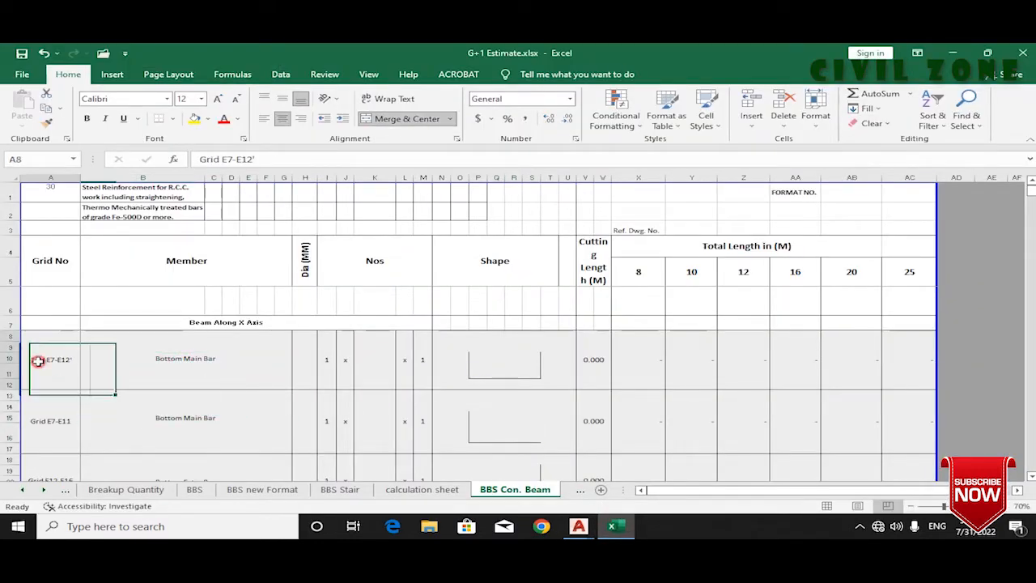
Step: Switch to the first floor beam detail in AutoCAD and identify the 3-20Φ bottom bar and its bend at E7
mouse_move(579, 526)
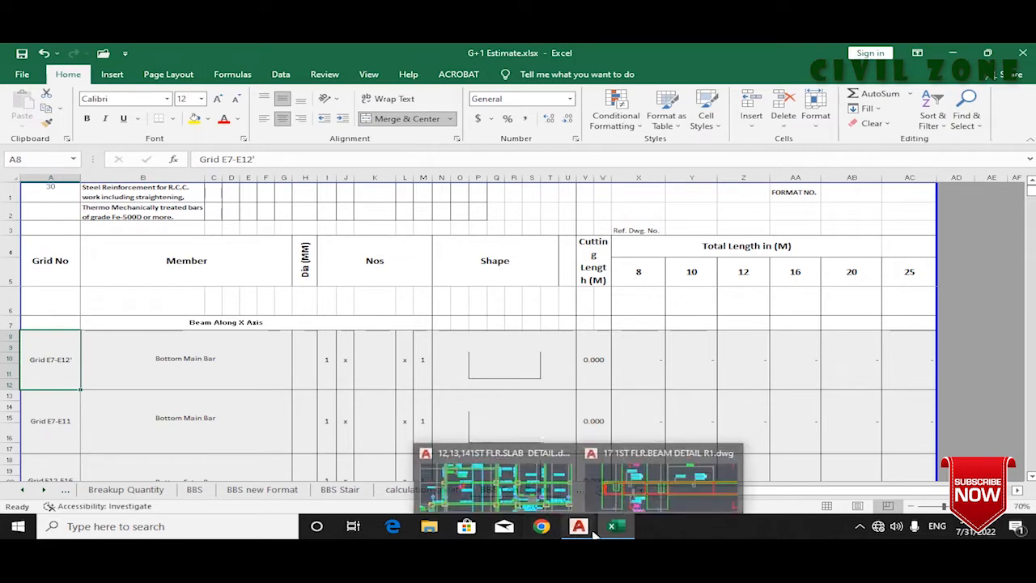
click(636, 490)
scroll(457, 345, up, 5)
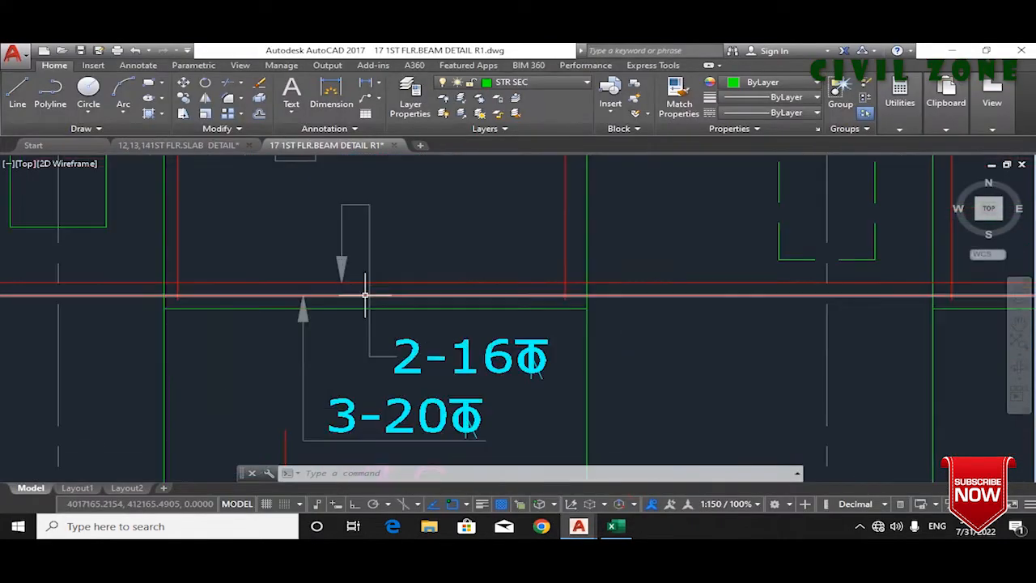
scroll(314, 296, up, 4)
click(326, 289)
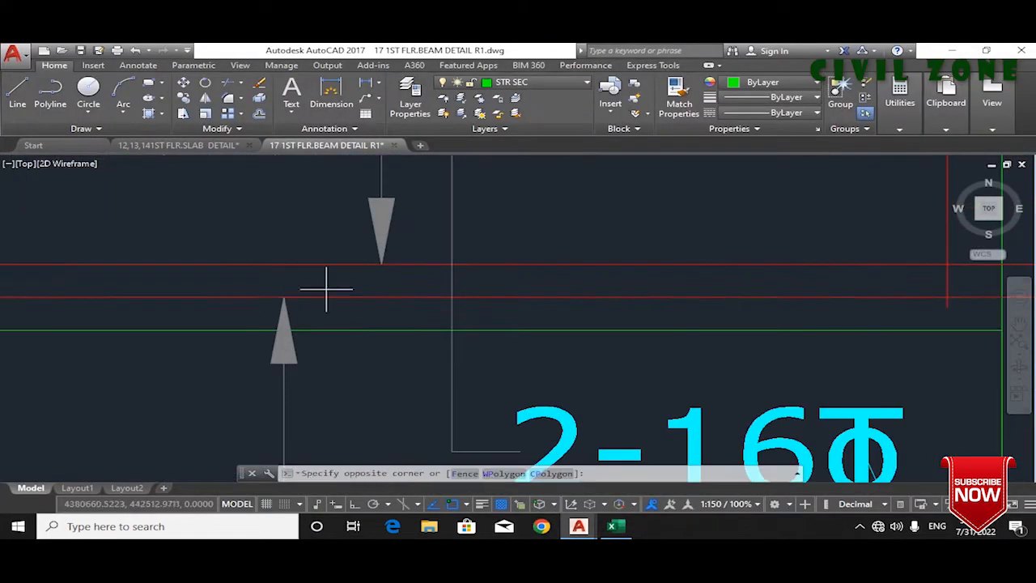
click(317, 306)
scroll(326, 277, down, 8)
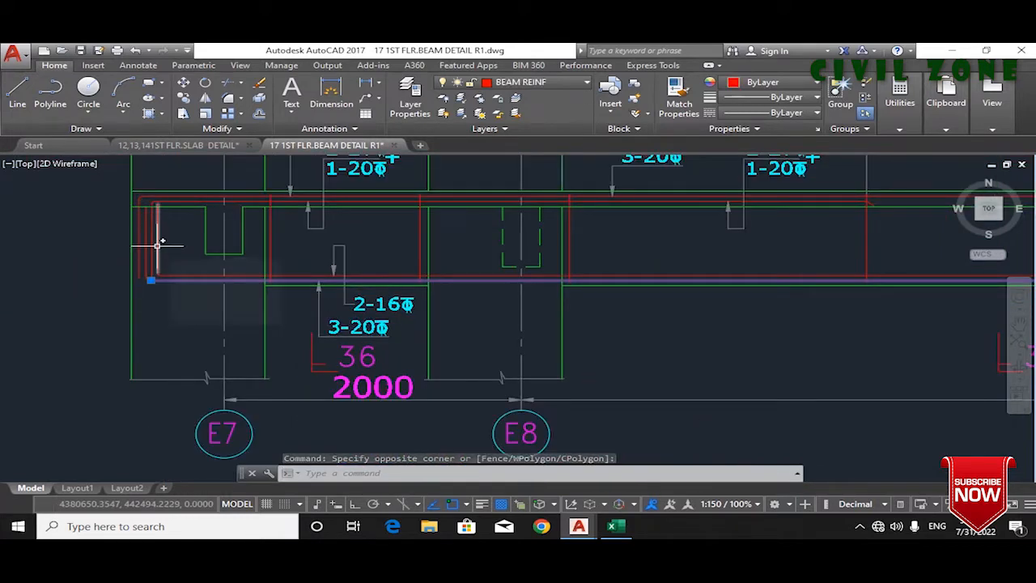
mouse_move(161, 243)
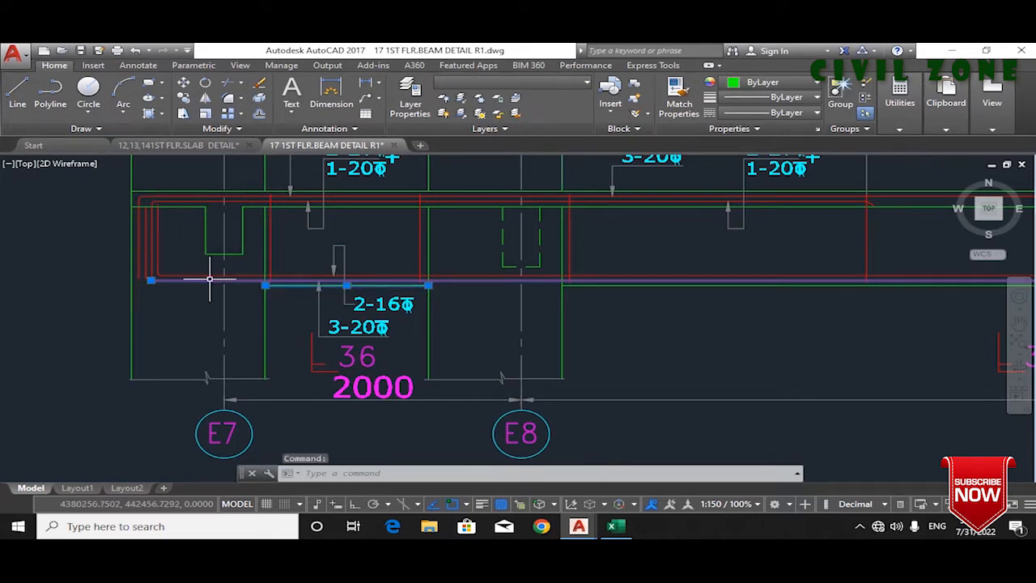
key(Escape)
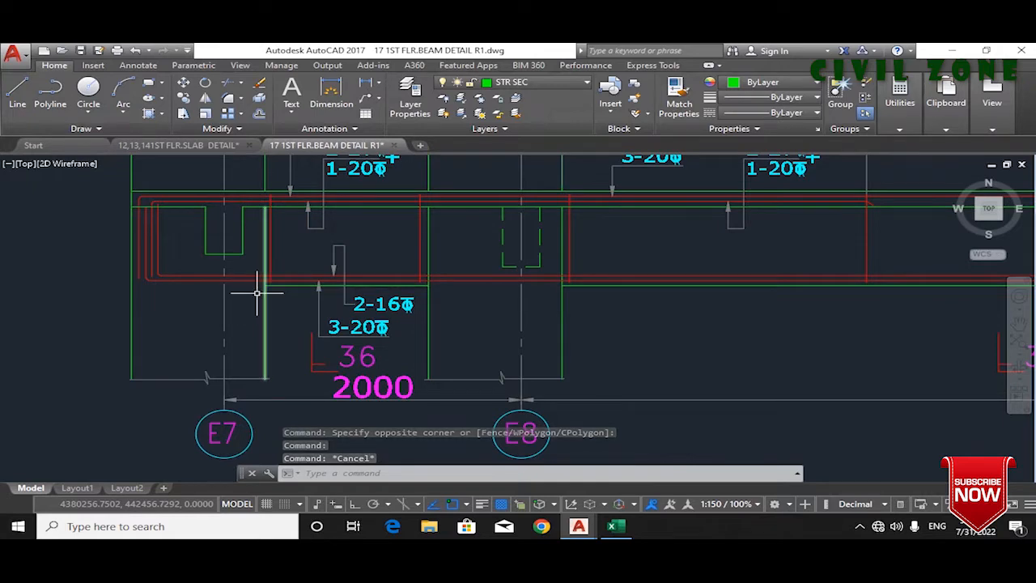
Step: Examine how the top and bottom bars bend inside the E7 column
scroll(265, 284, up, 2)
scroll(73, 242, down, 4)
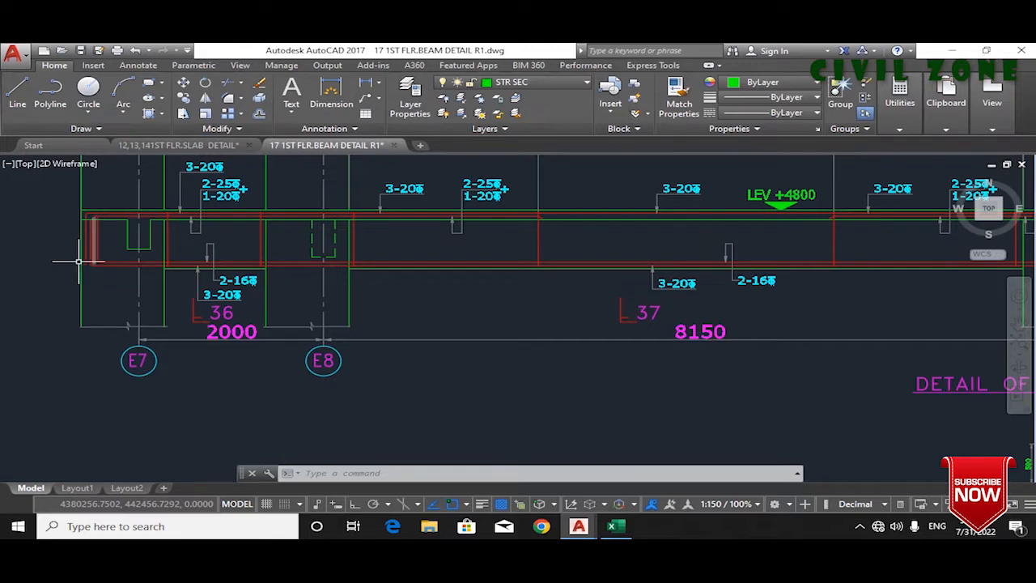
scroll(213, 267, up, 2)
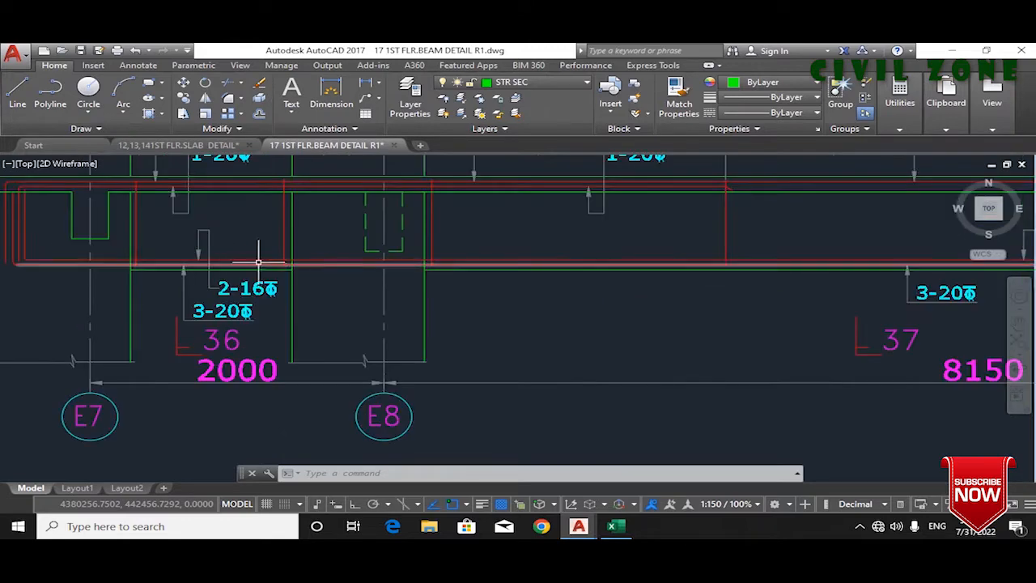
scroll(251, 268, up, 2)
drag(251, 268, 468, 321)
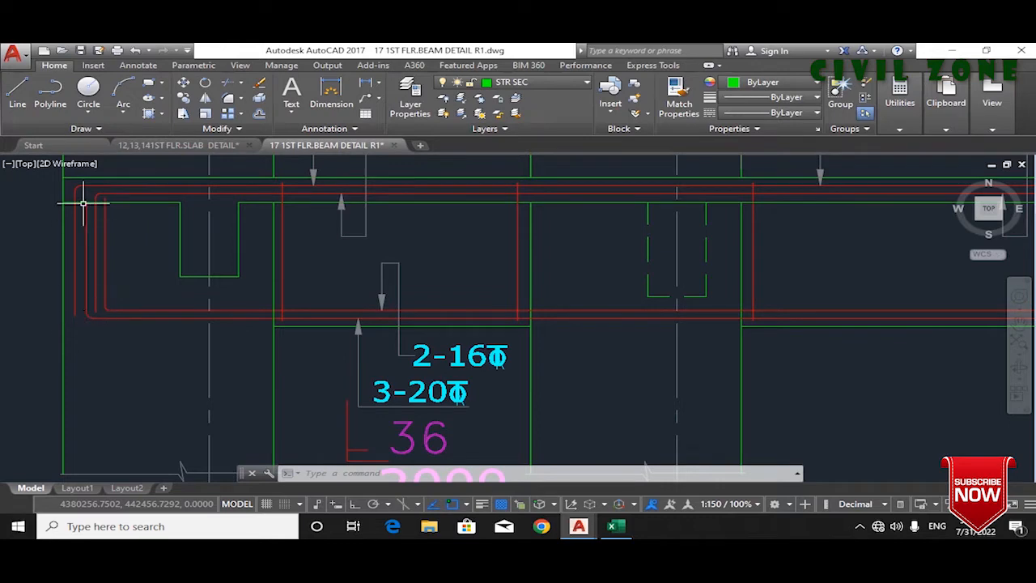
scroll(115, 233, down, 4)
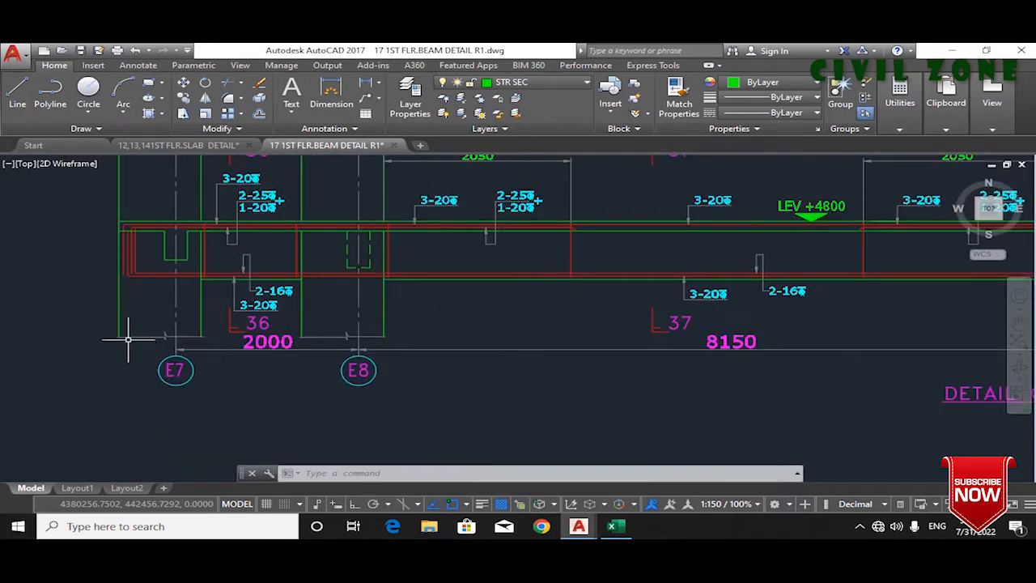
Step: Measure the horizontal distance between the outer column faces at E7 and E8, with Ortho on for the second measurement
text(dim)
key(Return)
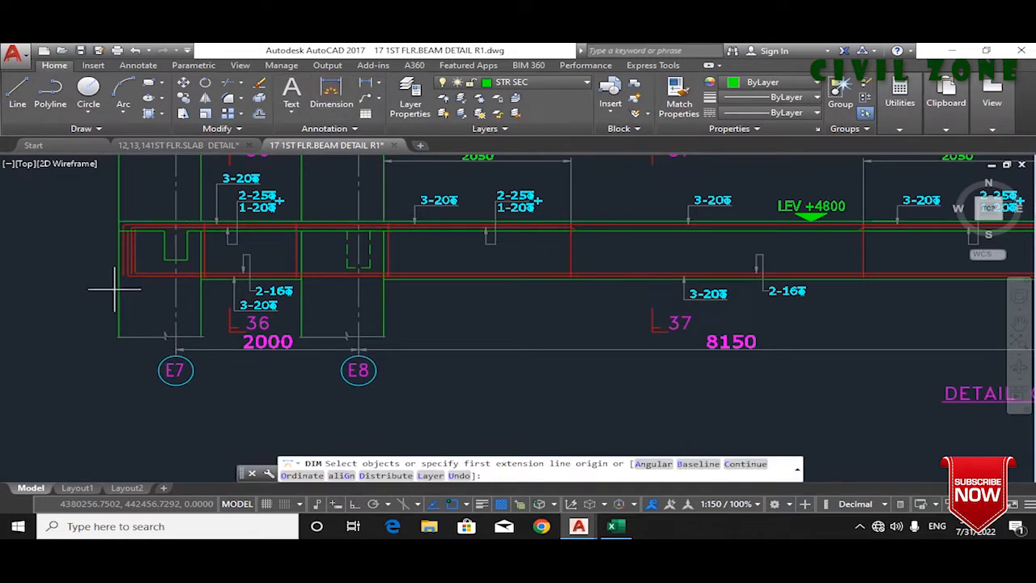
click(119, 336)
click(384, 336)
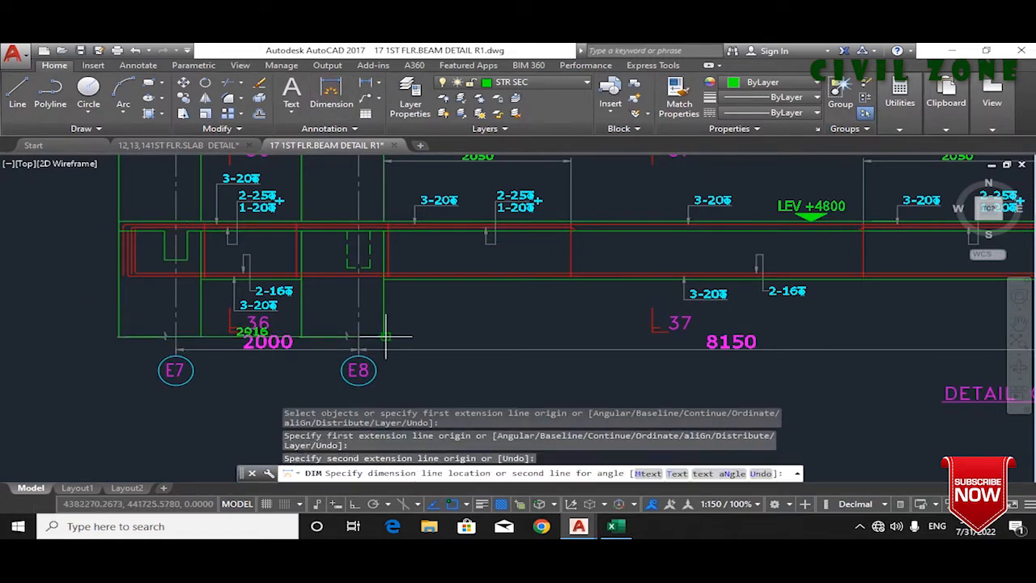
key(Escape)
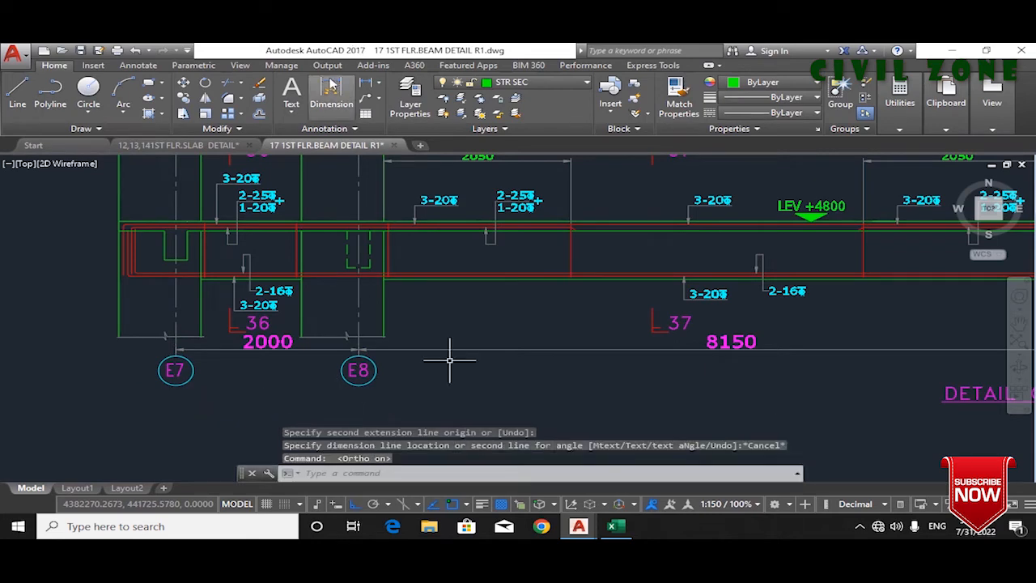
key(Return)
click(119, 336)
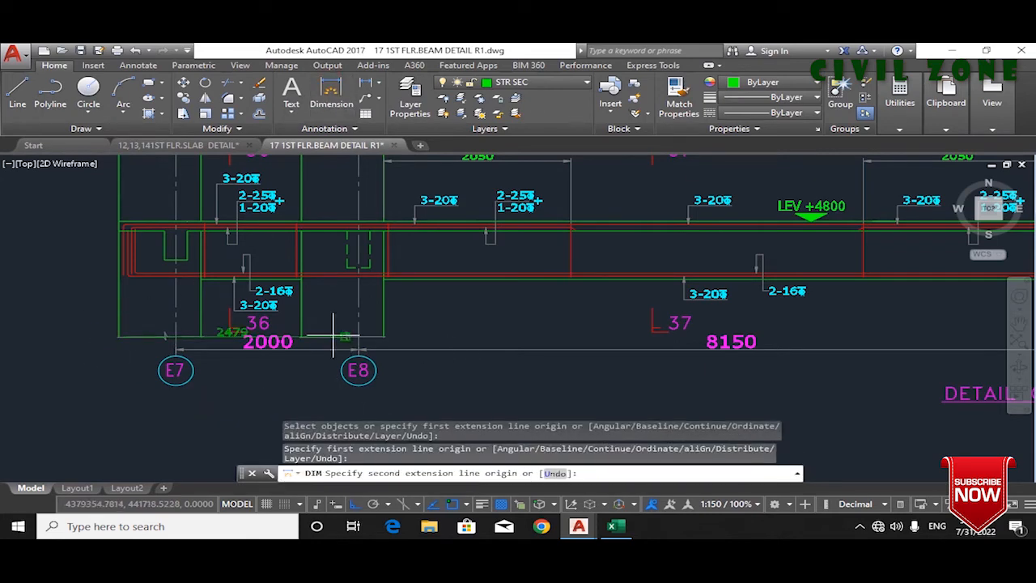
click(385, 336)
key(Escape)
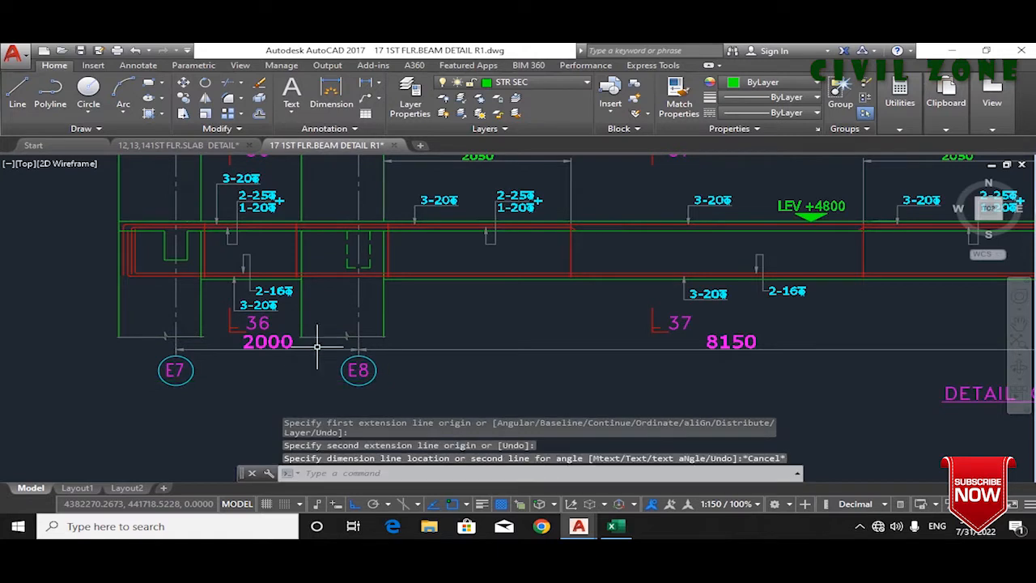
Step: Compare the 3-20Φ and 2-16Φ bottom bars between E7 and E8, highlighting the lower one
scroll(141, 260, up, 2)
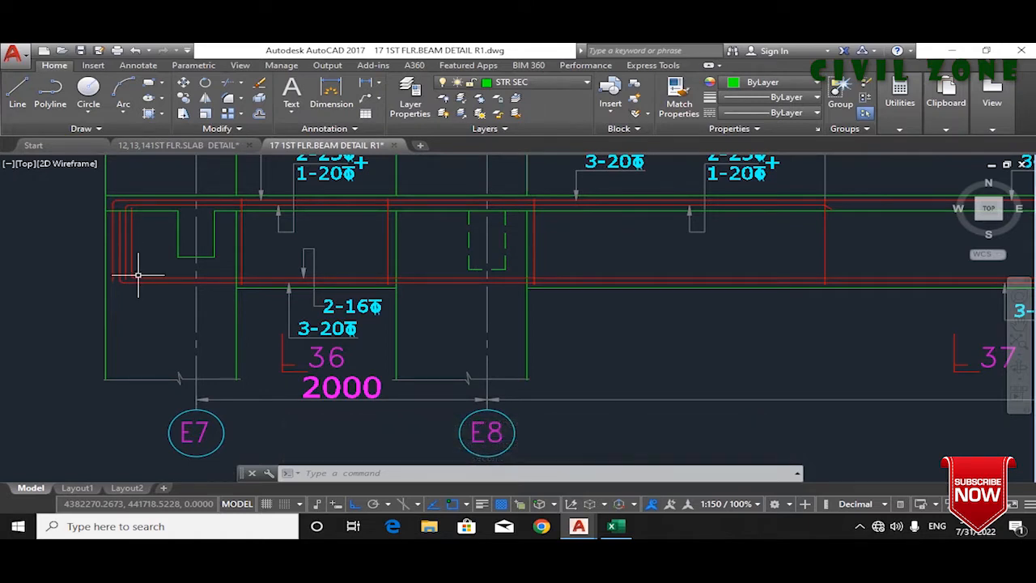
scroll(123, 274, up, 2)
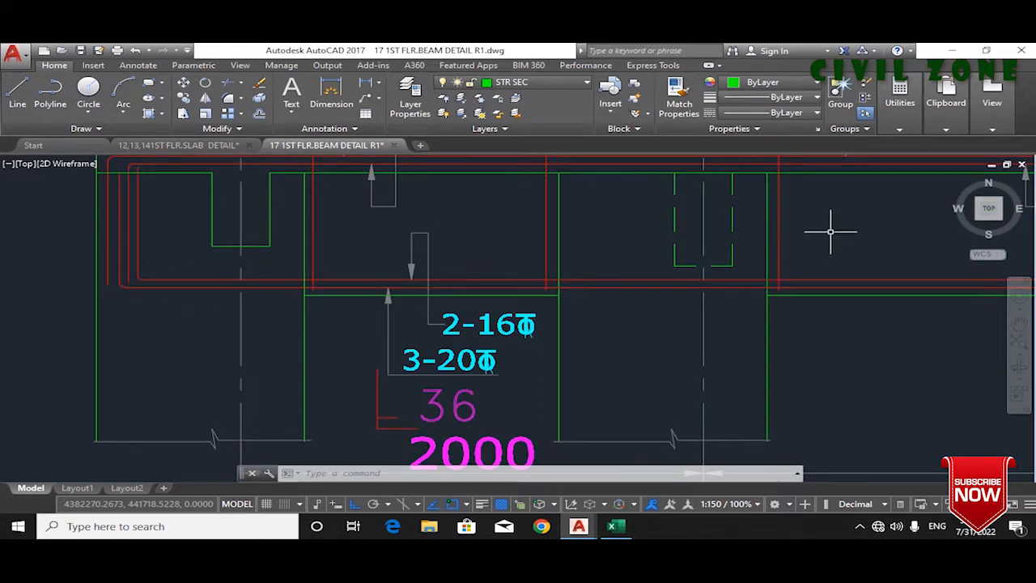
scroll(762, 286, down, 3)
scroll(770, 289, up, 3)
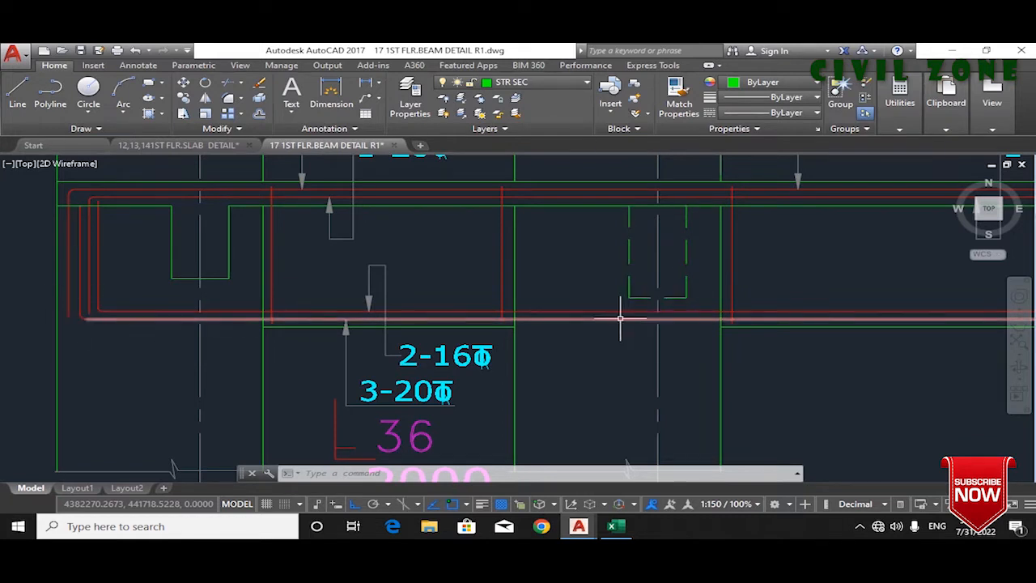
click(688, 320)
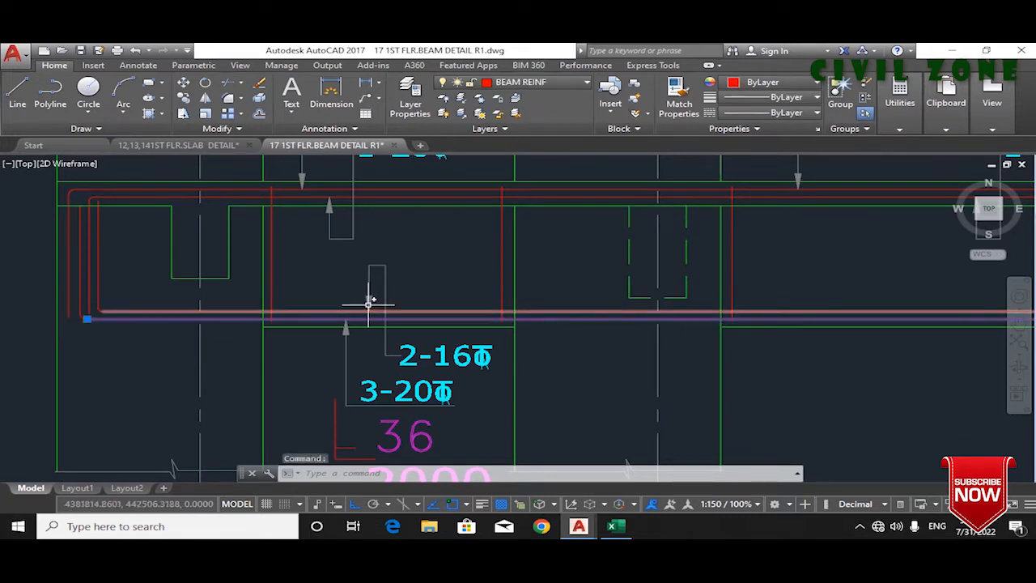
key(Escape)
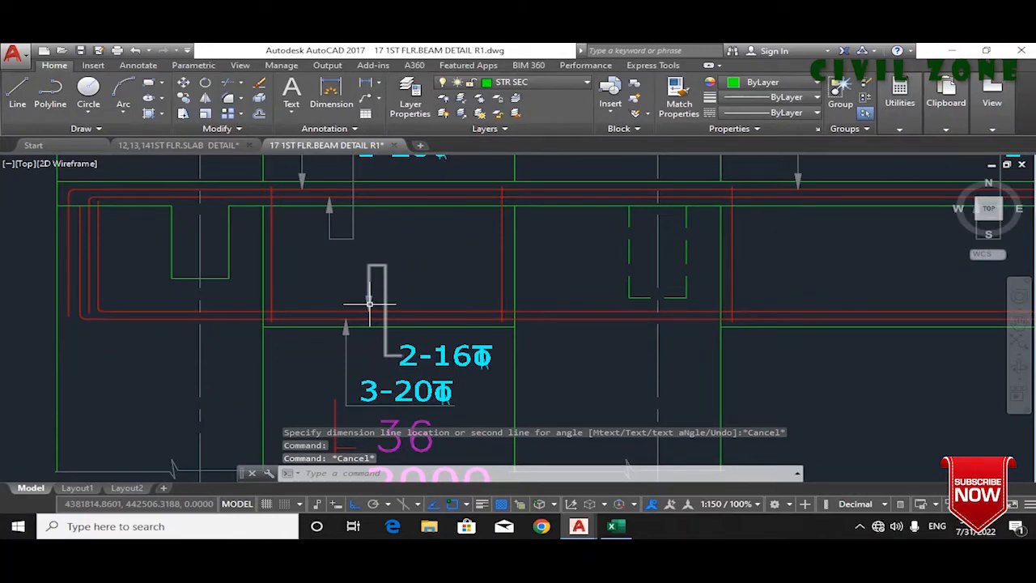
Step: Highlight the 3-20Φ bottom main bar and trace it along the beam from E7 to E12
scroll(450, 283, down, 2)
drag(624, 281, 531, 315)
scroll(530, 316, up, 1)
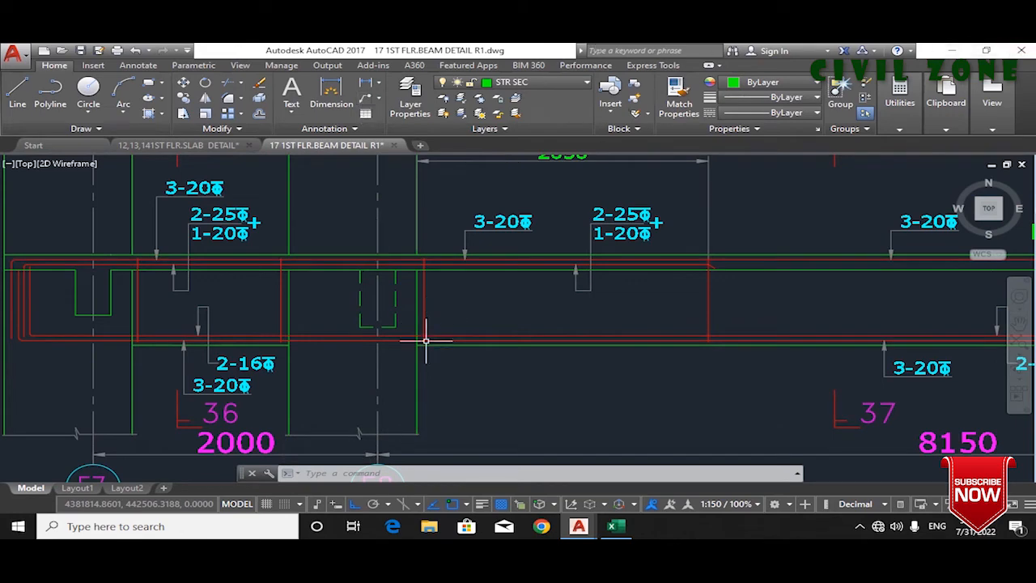
scroll(409, 367, down, 2)
scroll(410, 367, up, 2)
scroll(197, 342, up, 1)
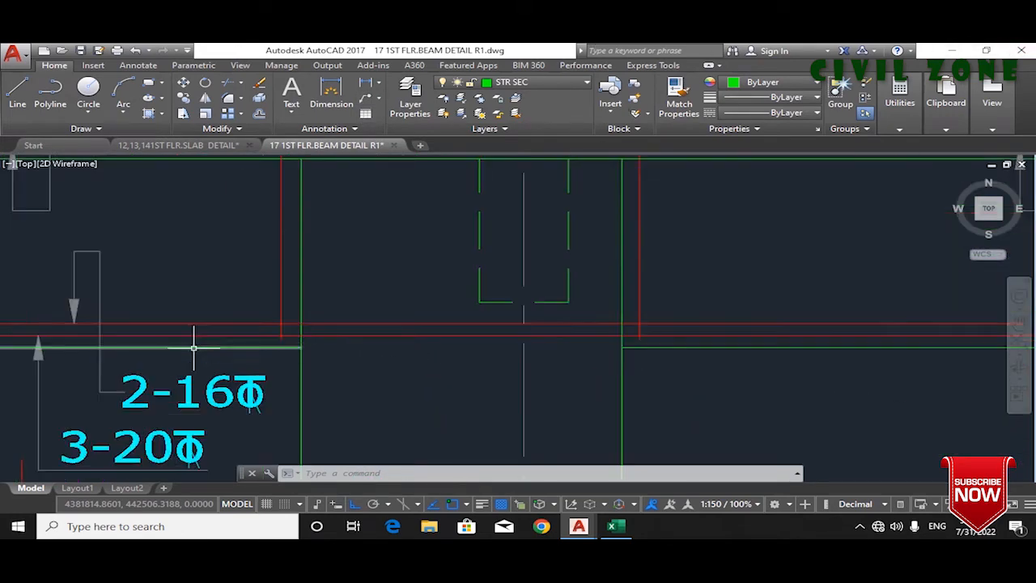
click(182, 338)
scroll(279, 315, down, 2)
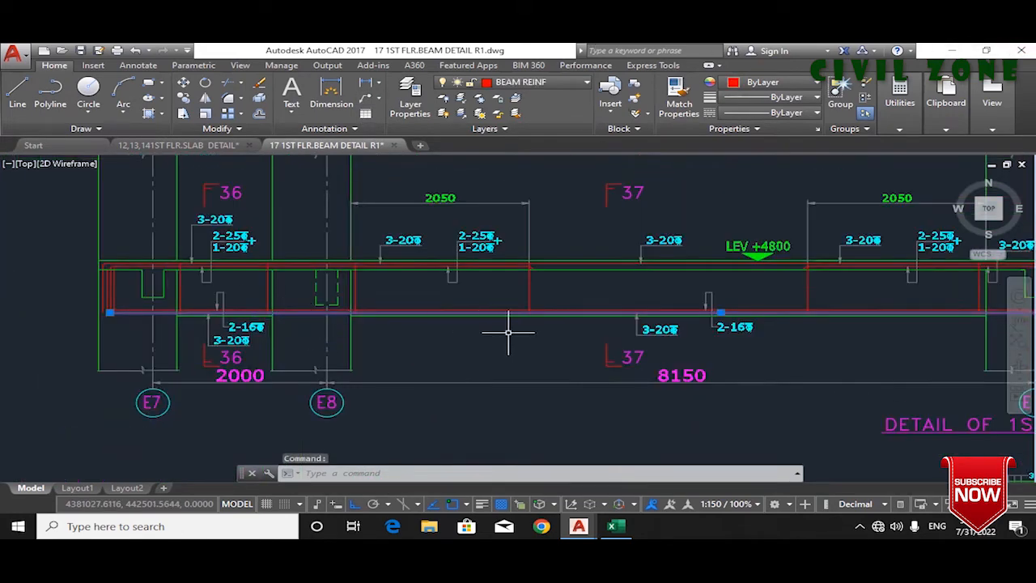
mouse_move(879, 368)
mouse_down()
mouse_move(539, 350)
mouse_move(639, 353)
mouse_up()
scroll(872, 372, up, 2)
scroll(937, 323, down, 3)
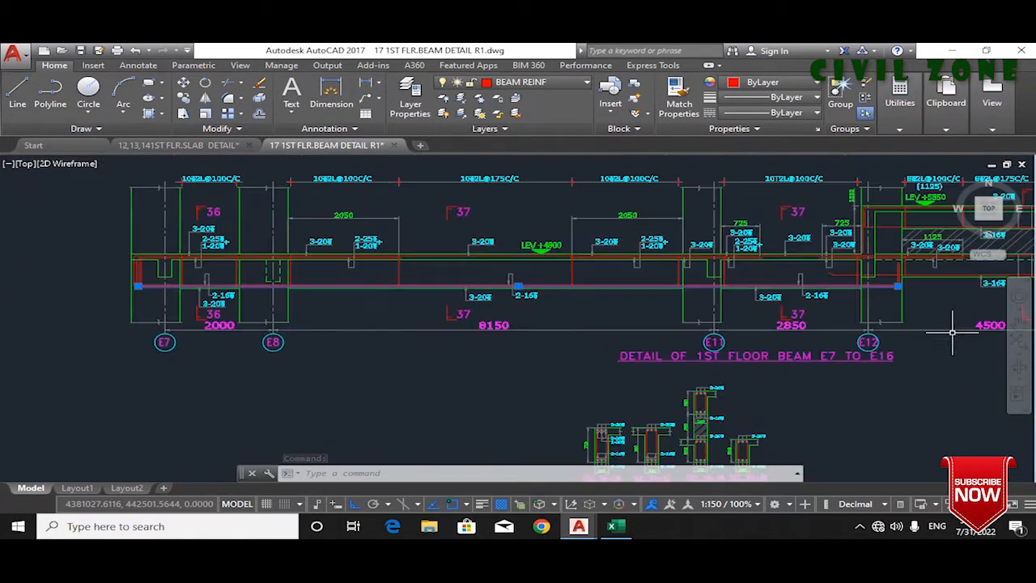
drag(294, 259, 315, 279)
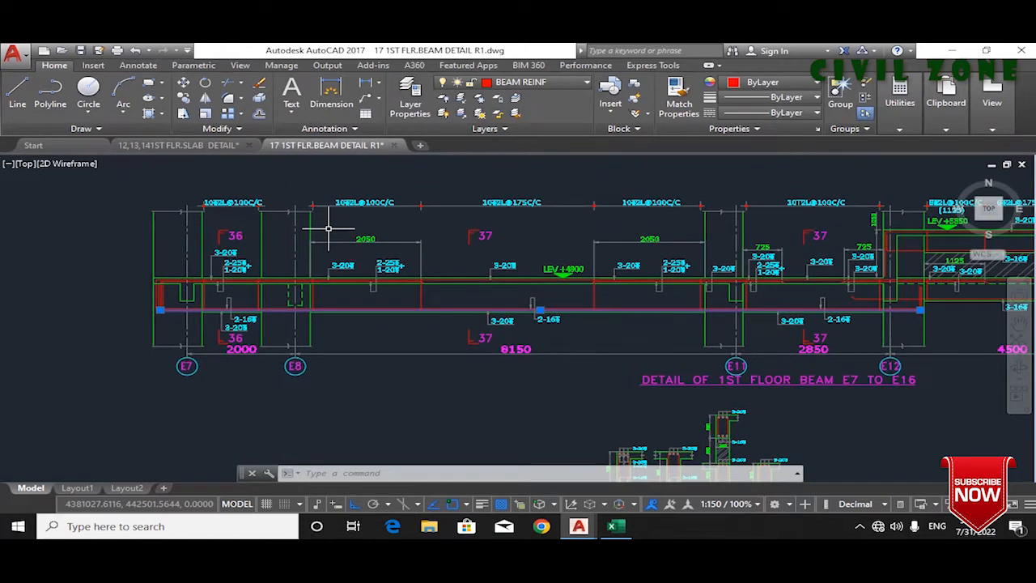
click(331, 93)
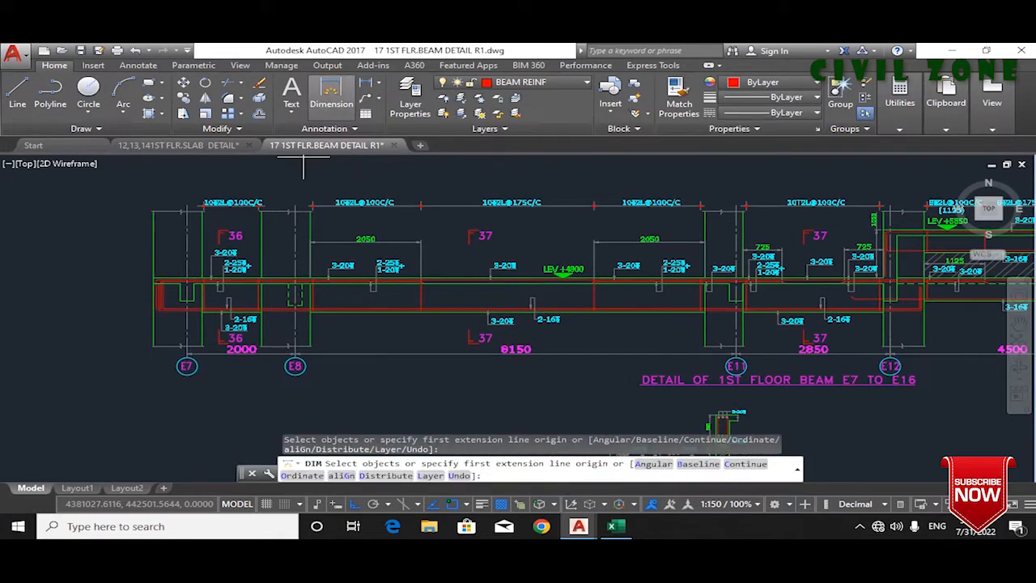
scroll(132, 321, up, 3)
scroll(185, 296, up, 2)
scroll(186, 296, down, 2)
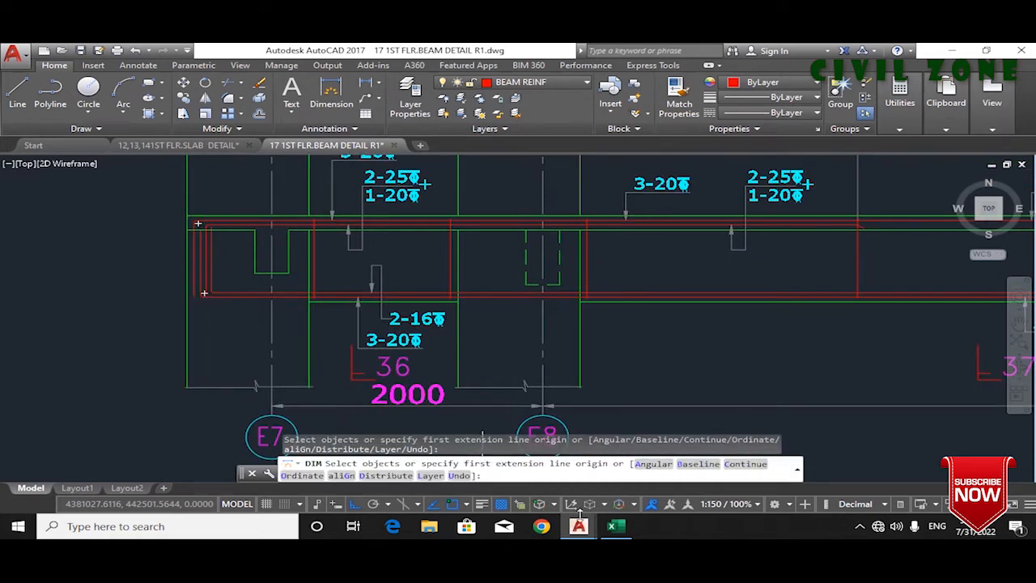
mouse_move(578, 526)
click(534, 486)
key(Escape)
scroll(432, 323, down, 3)
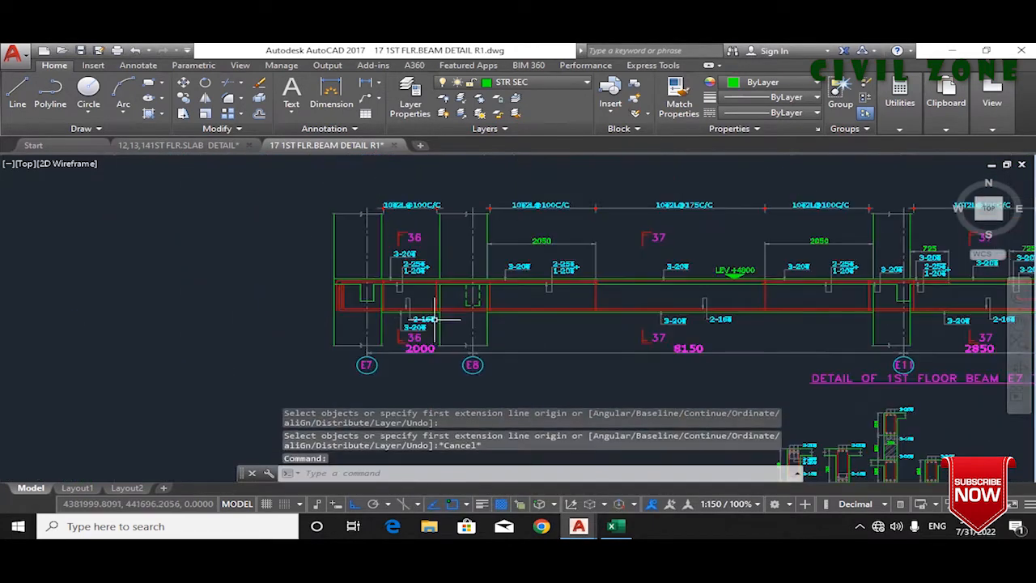
Step: In the slab detail drawing, measure from column 7's outer face to column 12's far face, and return to the beam detail drawing
scroll(377, 328, down, 3)
mouse_move(579, 527)
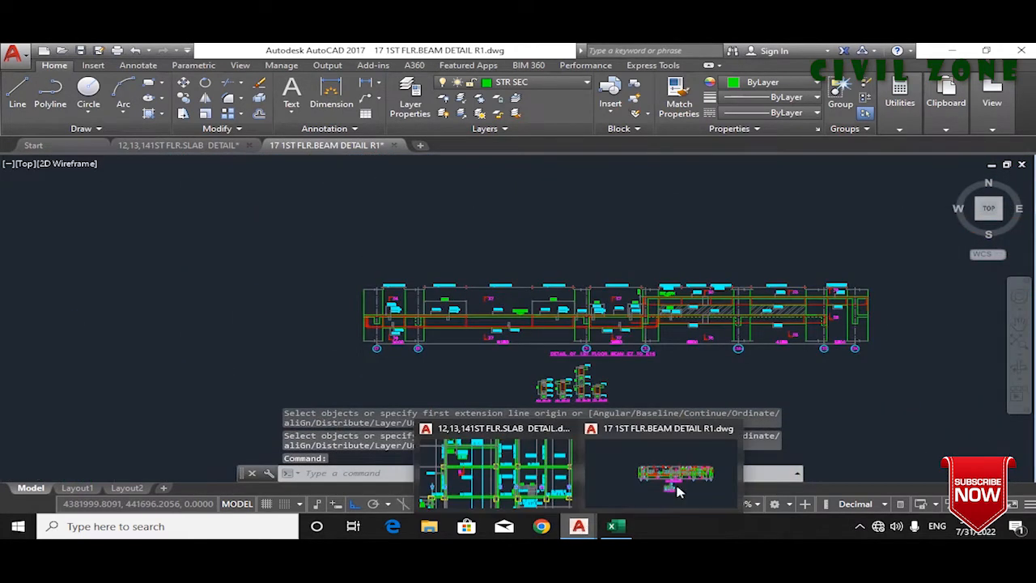
click(504, 478)
scroll(389, 372, down, 3)
scroll(262, 390, up, 5)
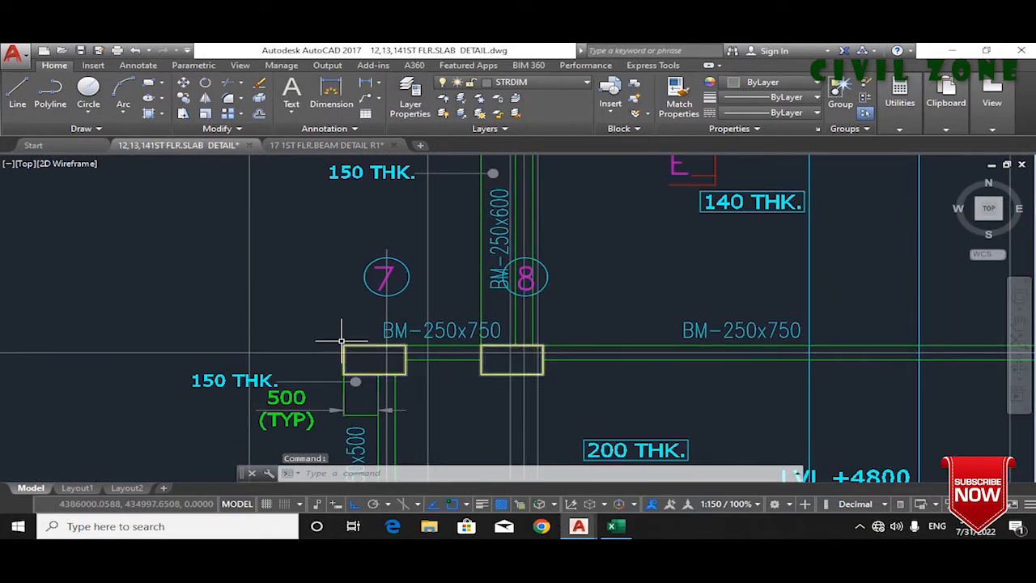
click(317, 90)
click(344, 346)
scroll(285, 250, down, 6)
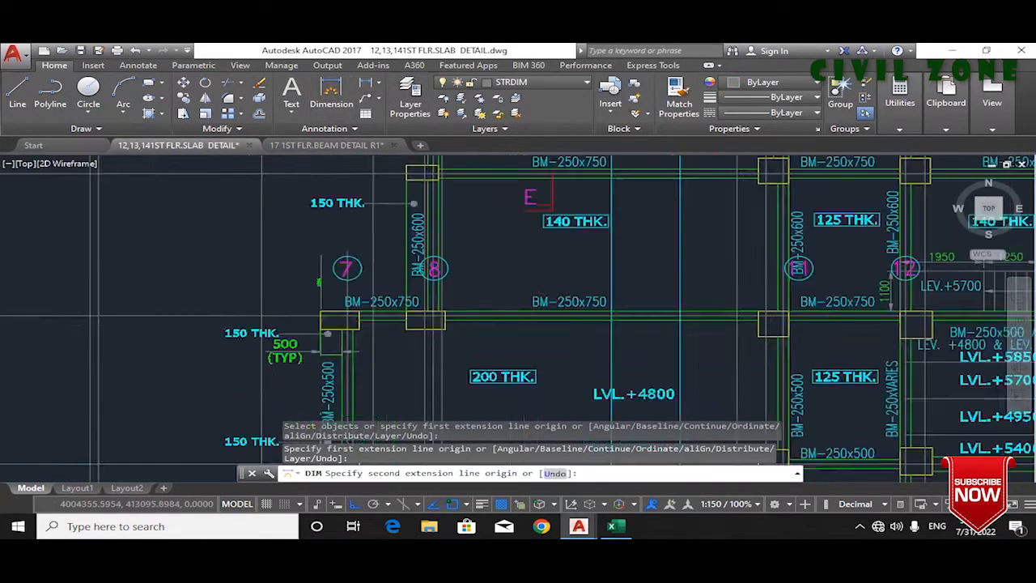
scroll(499, 276, up, 4)
scroll(532, 276, up, 4)
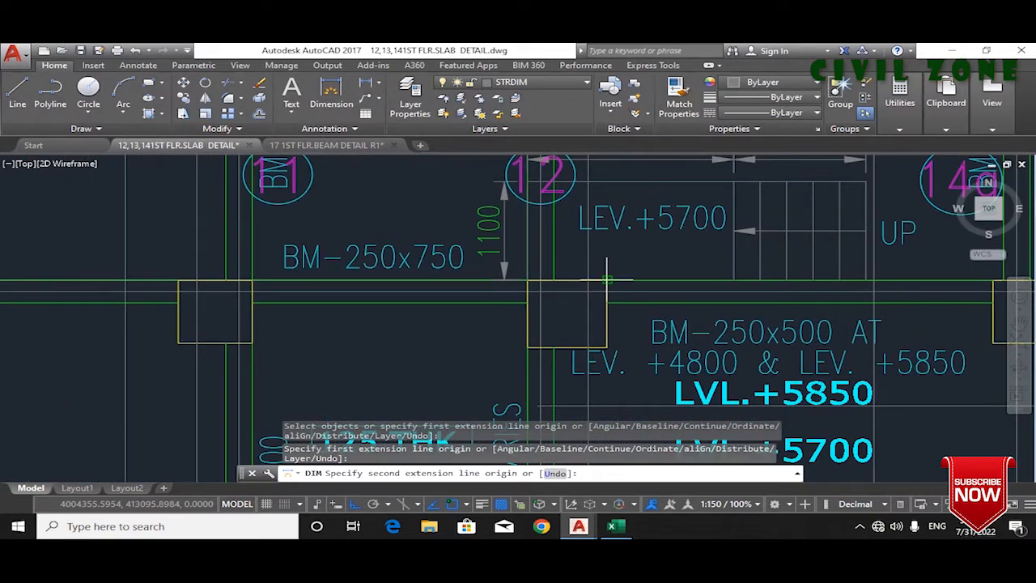
click(606, 280)
scroll(571, 271, down, 4)
scroll(583, 271, up, 6)
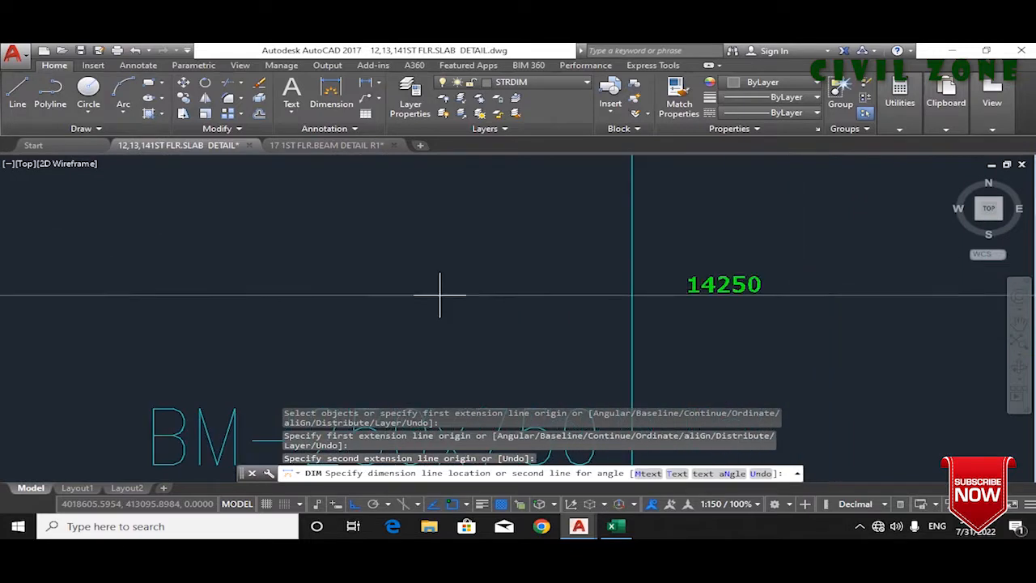
scroll(440, 295, down, 3)
key(Escape)
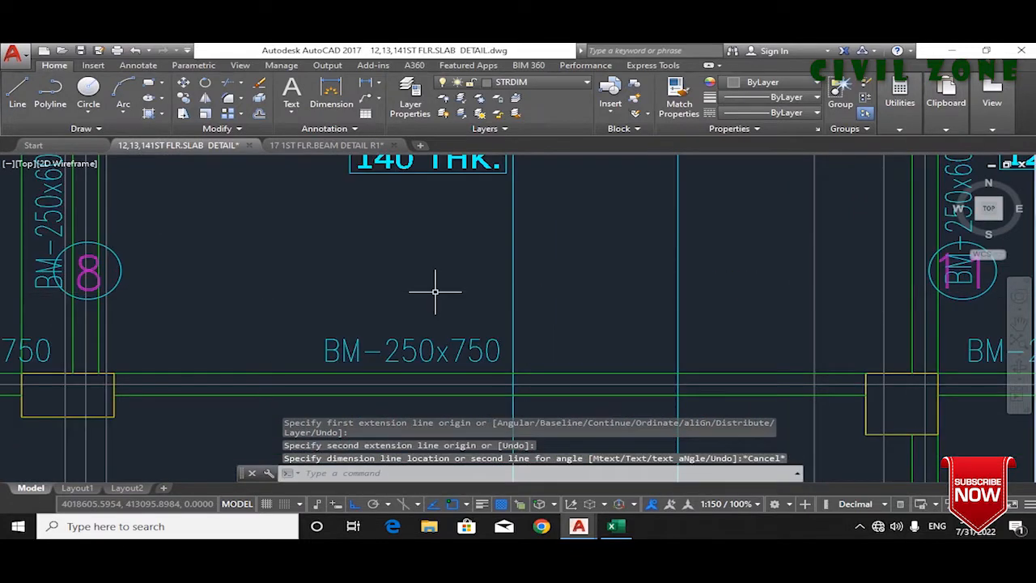
mouse_move(578, 527)
click(672, 474)
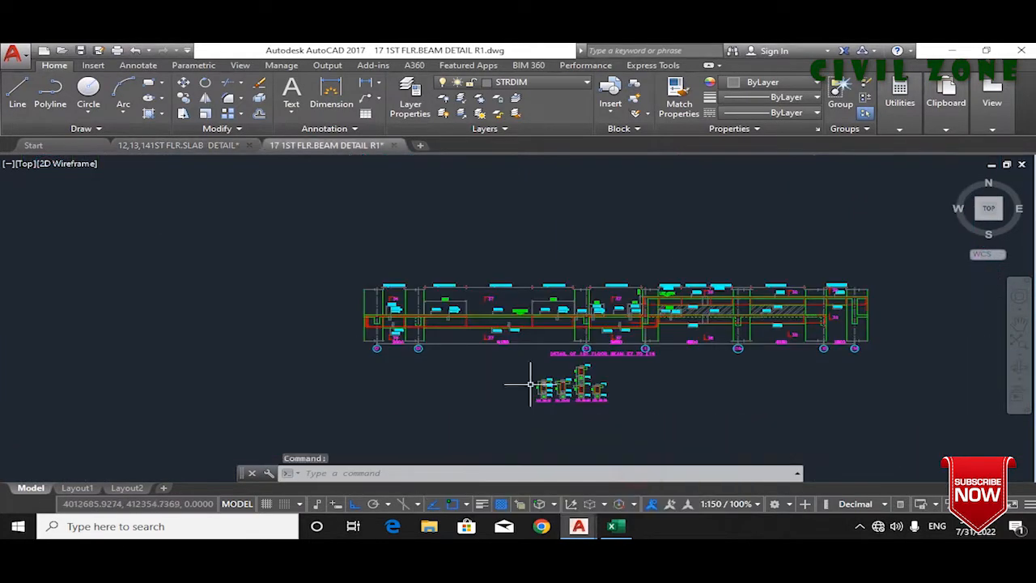
Step: Try to measure the beam from the outer column face at E7 to the far column face at E14a
click(352, 93)
scroll(405, 291, up, 6)
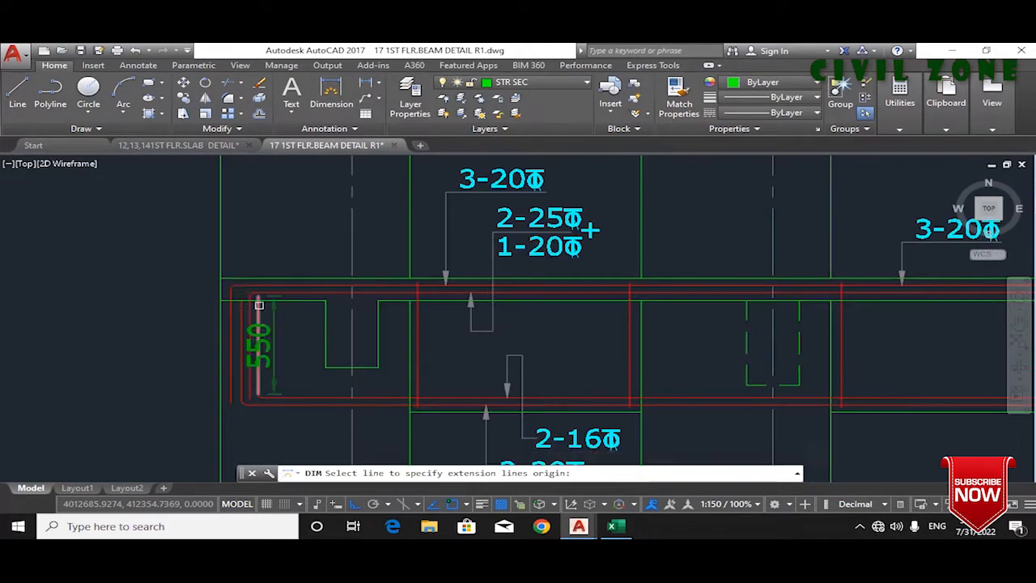
click(220, 277)
scroll(243, 275, down, 8)
scroll(347, 261, up, 5)
scroll(689, 288, down, 6)
scroll(689, 289, up, 8)
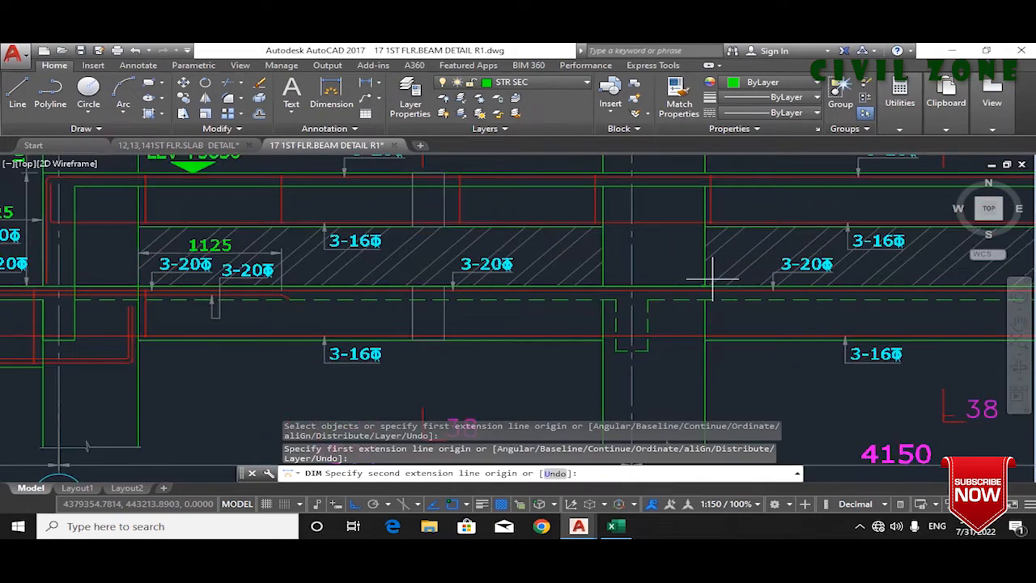
click(701, 285)
scroll(729, 259, down, 8)
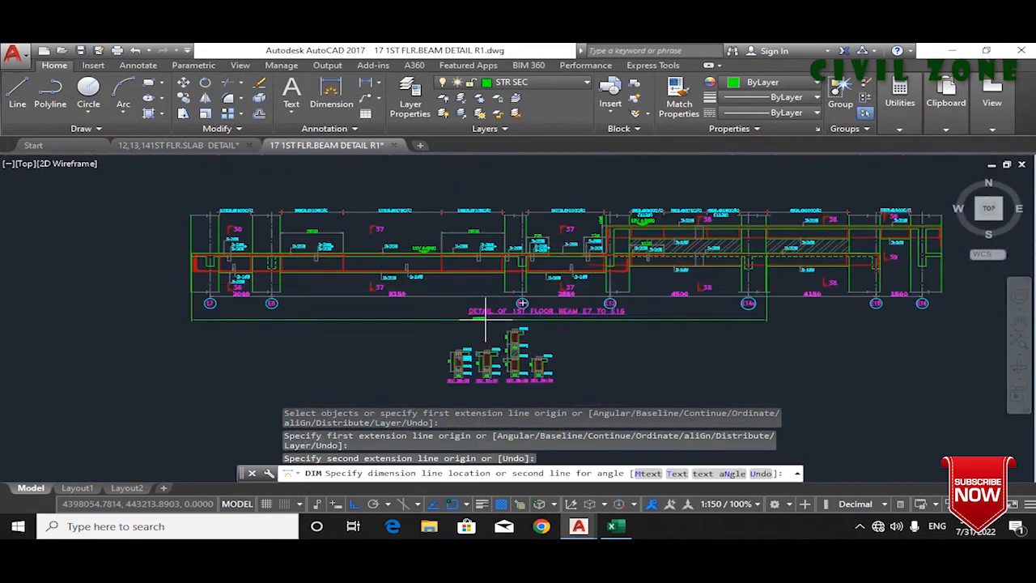
scroll(487, 324, up, 5)
key(Escape)
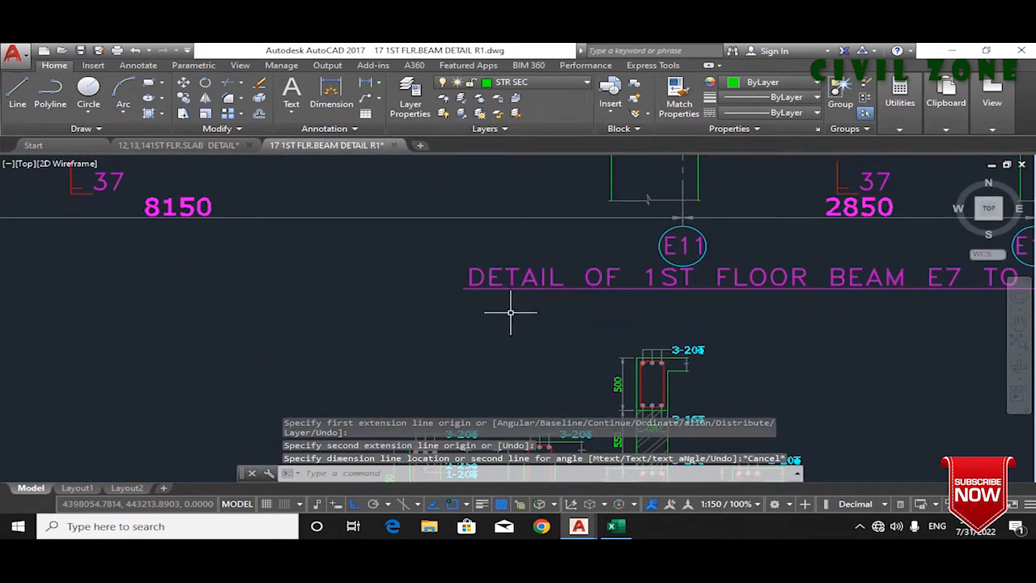
scroll(510, 308, down, 5)
Step: Measure the beam from the outer column face at E7 to the far column face at E12
key(Return)
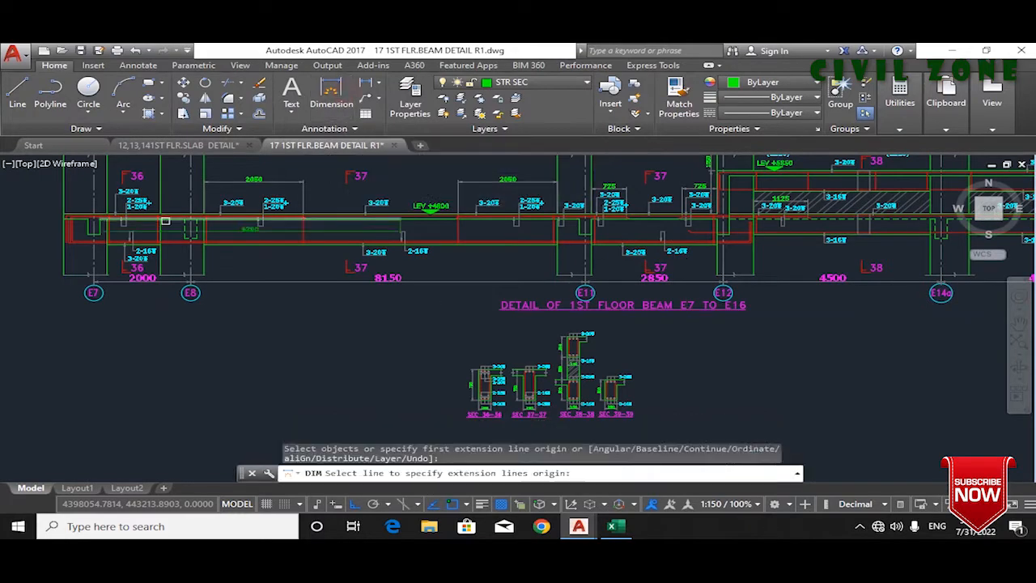
scroll(37, 201, up, 5)
scroll(81, 218, down, 4)
scroll(76, 208, up, 4)
click(91, 203)
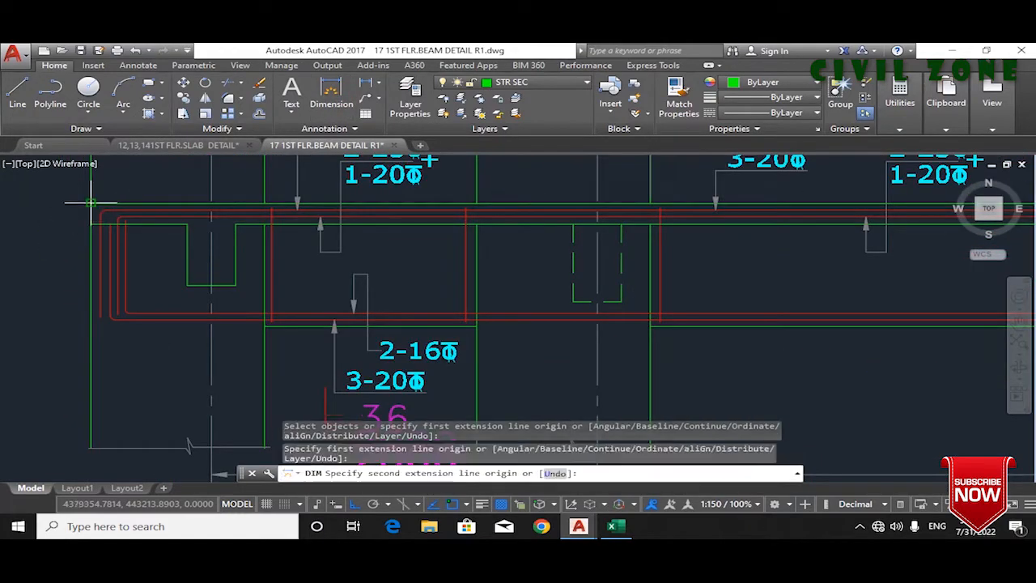
scroll(91, 202, down, 4)
scroll(784, 252, up, 5)
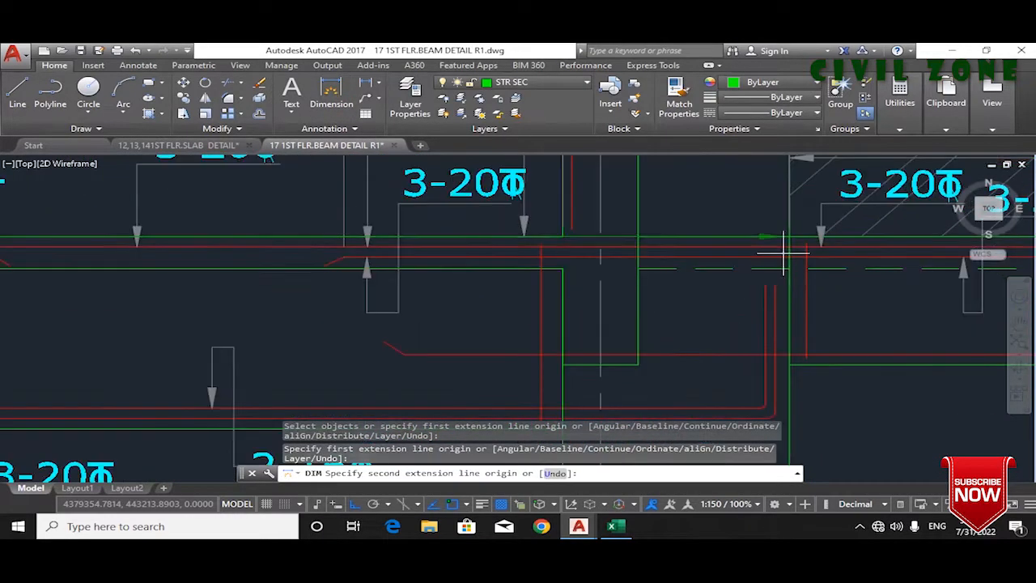
click(784, 243)
scroll(504, 323, down, 5)
scroll(540, 338, up, 5)
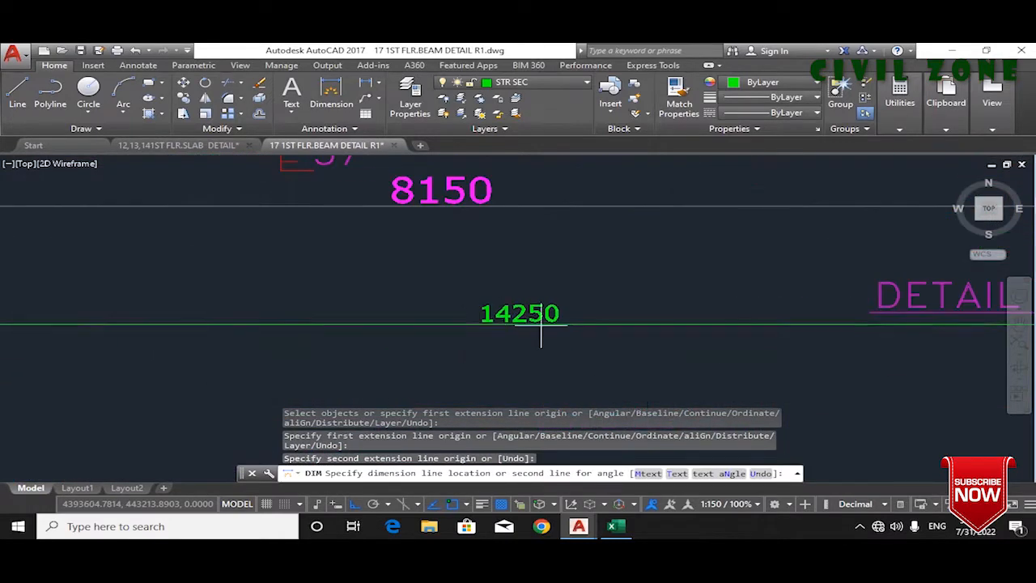
key(Escape)
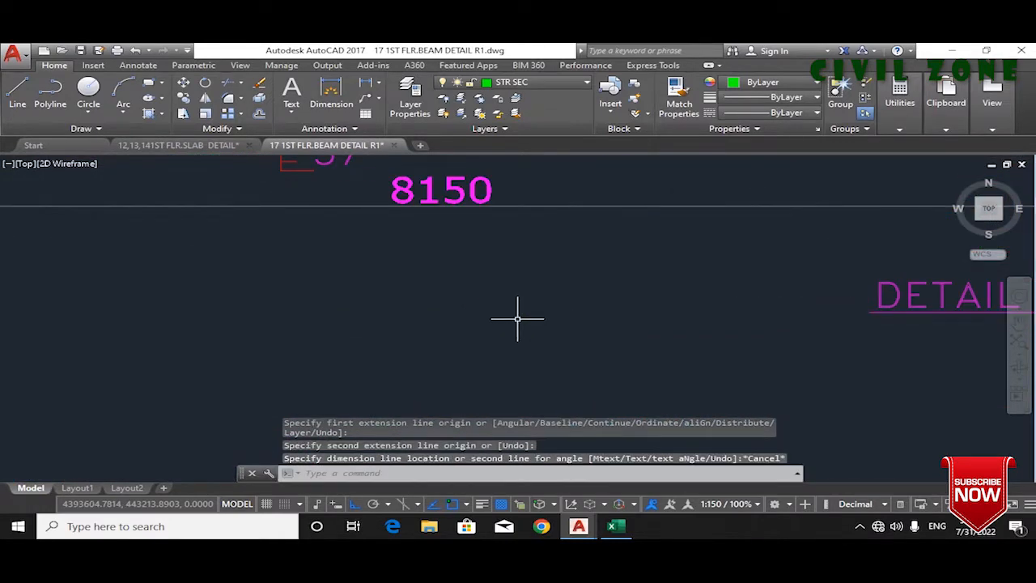
Step: Recheck columns 7 and 8 in the slab detail drawing and the bottom bar callouts between E7 and E8 in the beam detail
scroll(517, 318, down, 4)
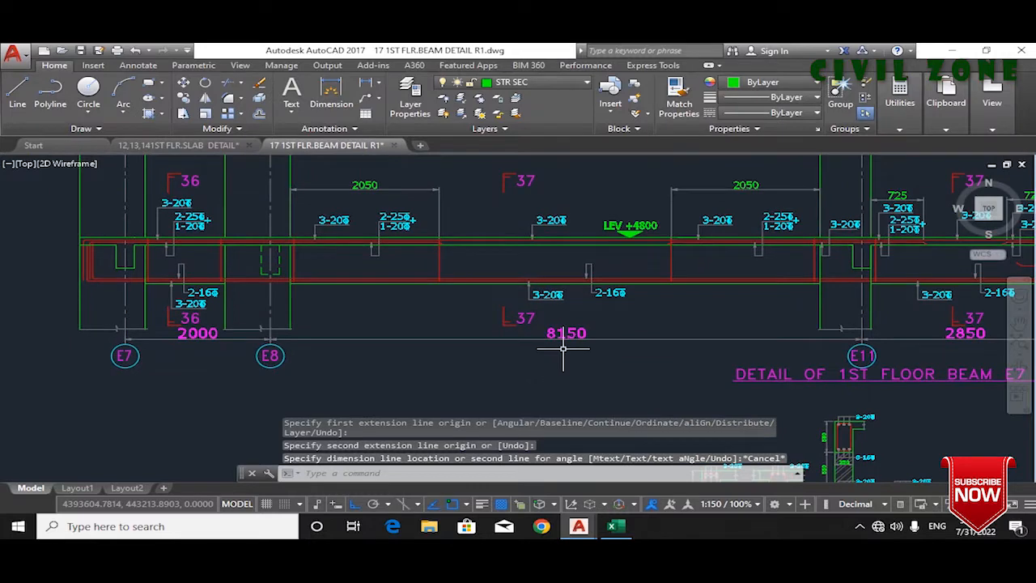
mouse_move(578, 527)
click(567, 502)
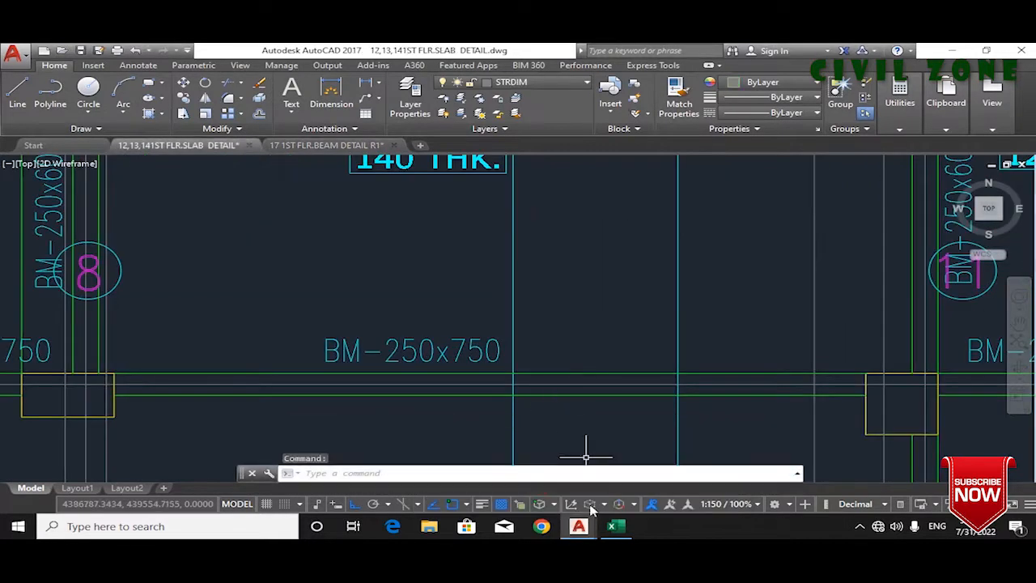
click(660, 457)
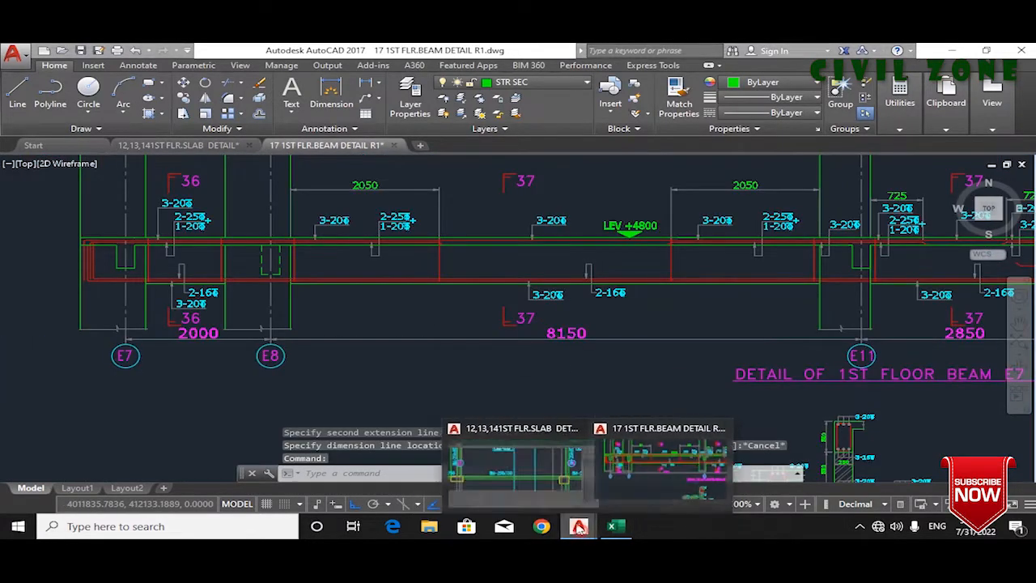
click(514, 461)
scroll(499, 293, down, 3)
scroll(245, 267, up, 4)
drag(607, 323, 534, 322)
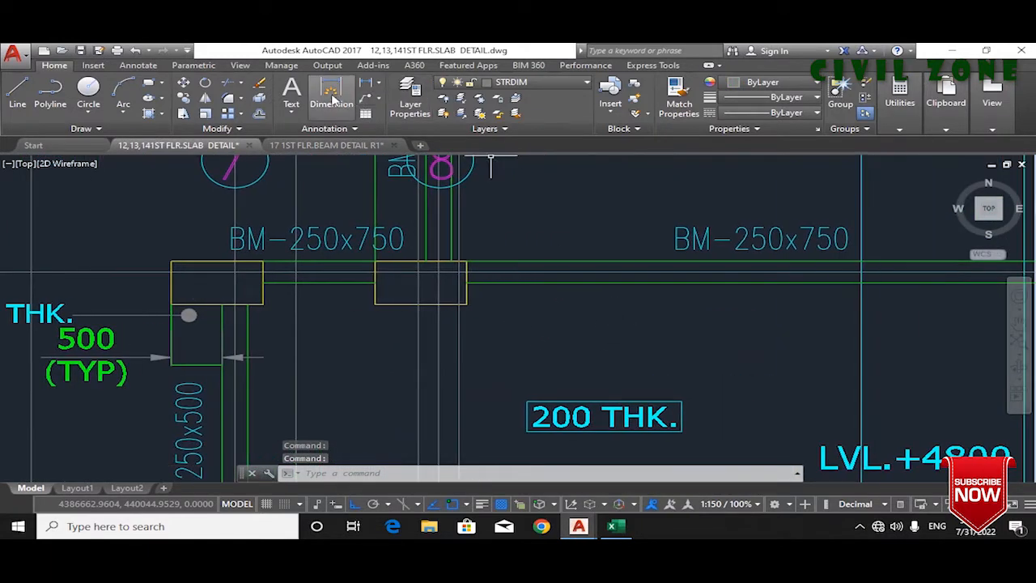
mouse_move(624, 531)
mouse_move(591, 522)
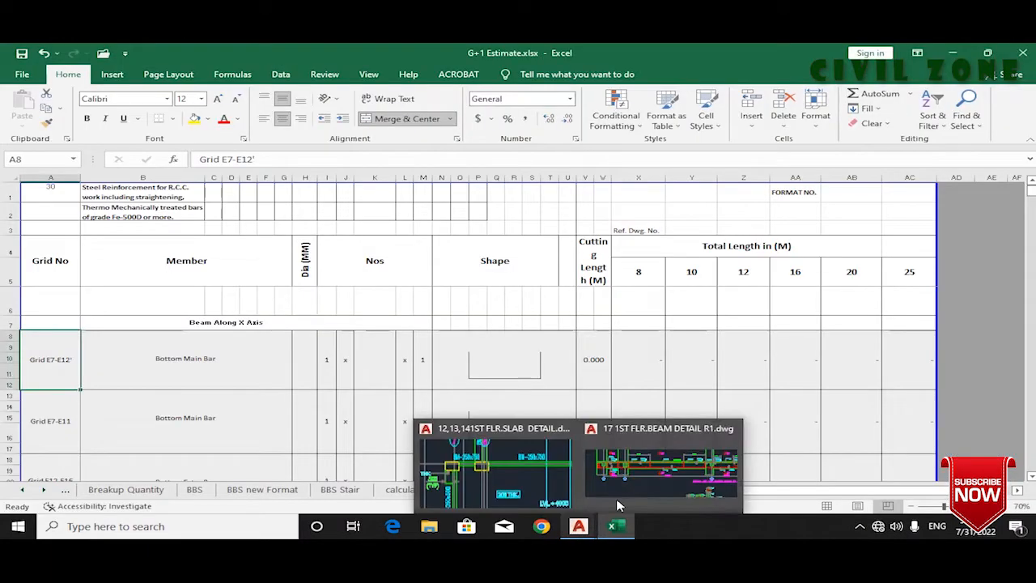
click(661, 458)
scroll(162, 235, up, 5)
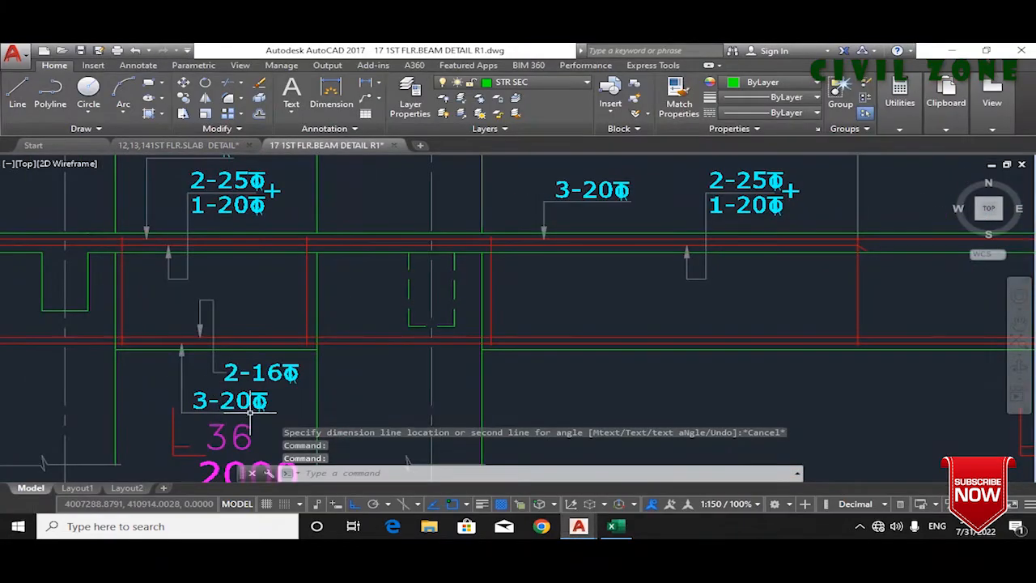
Step: Switch to the Excel beam schedule and enter diameter 20 and 3 bars for the Grid E7-E12' bottom main bar
click(613, 526)
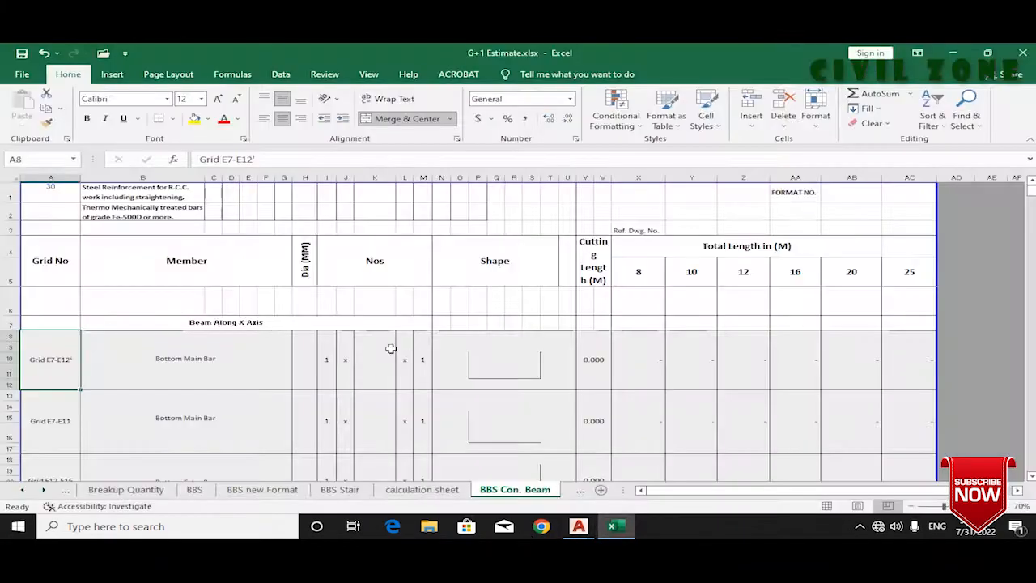
click(298, 376)
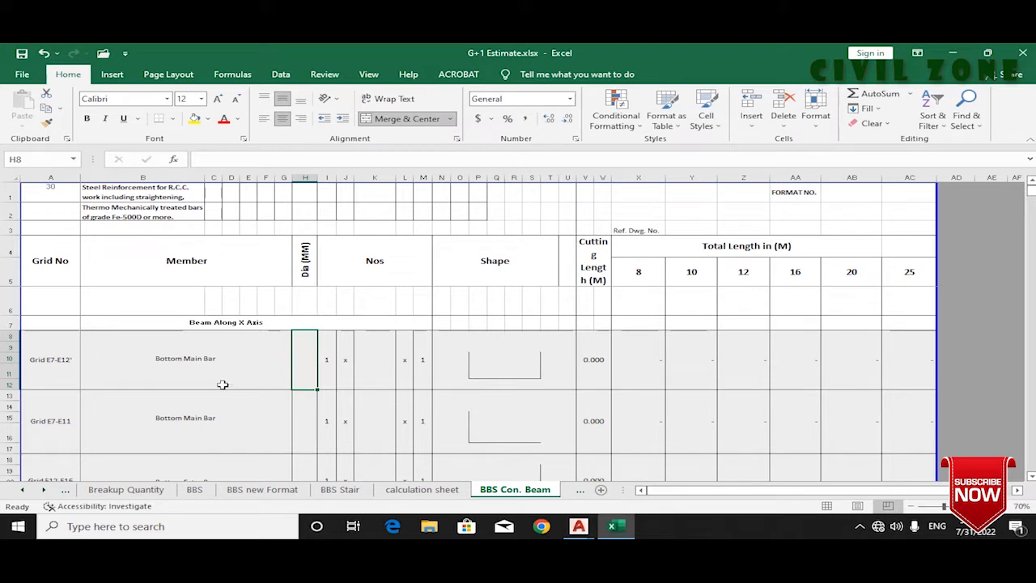
click(277, 356)
click(295, 356)
text(20)
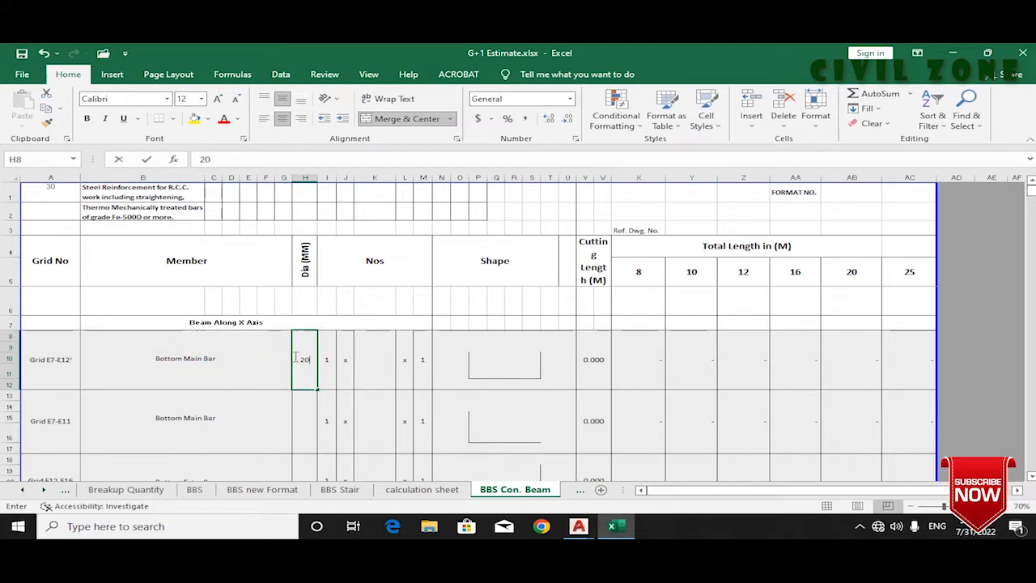
key(Tab)
key(Tab)
key(Tab)
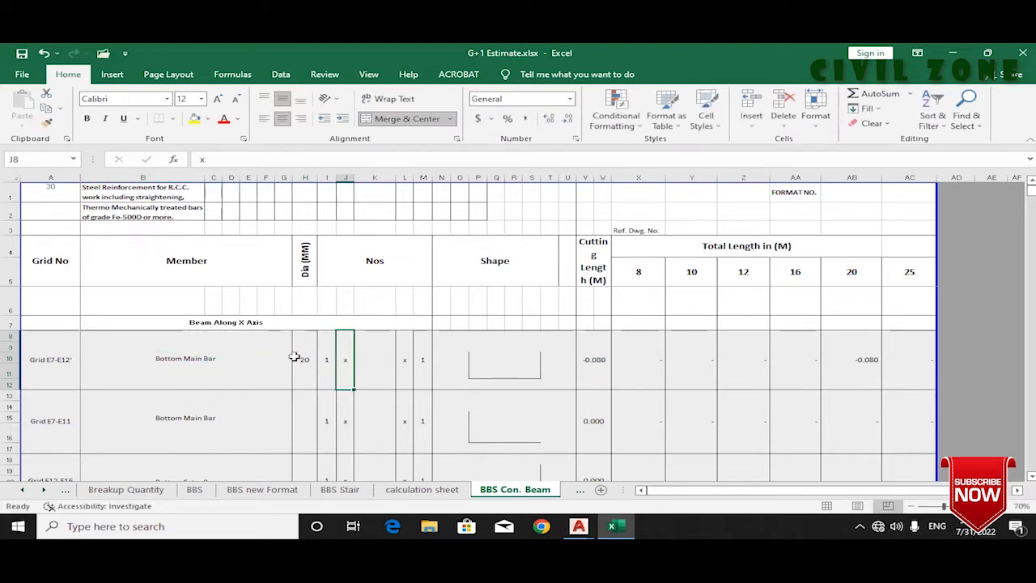
text(.3)
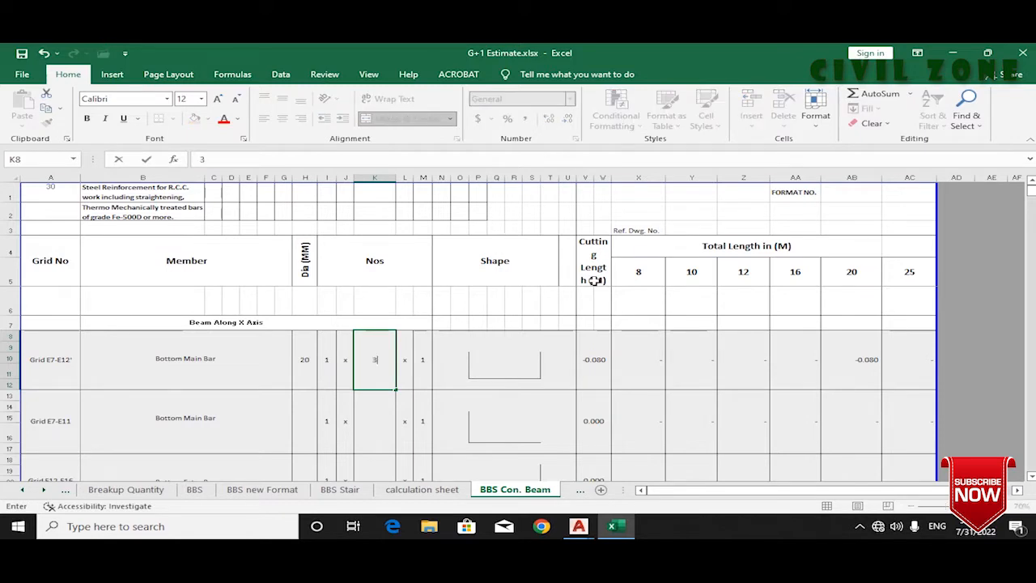
key(Tab)
Step: Set the left leg of the Grid E7-E12' bottom main bar's shape to 0.300 m
key(Tab)
key(Tab)
key(Tab)
key(Down)
key(Down)
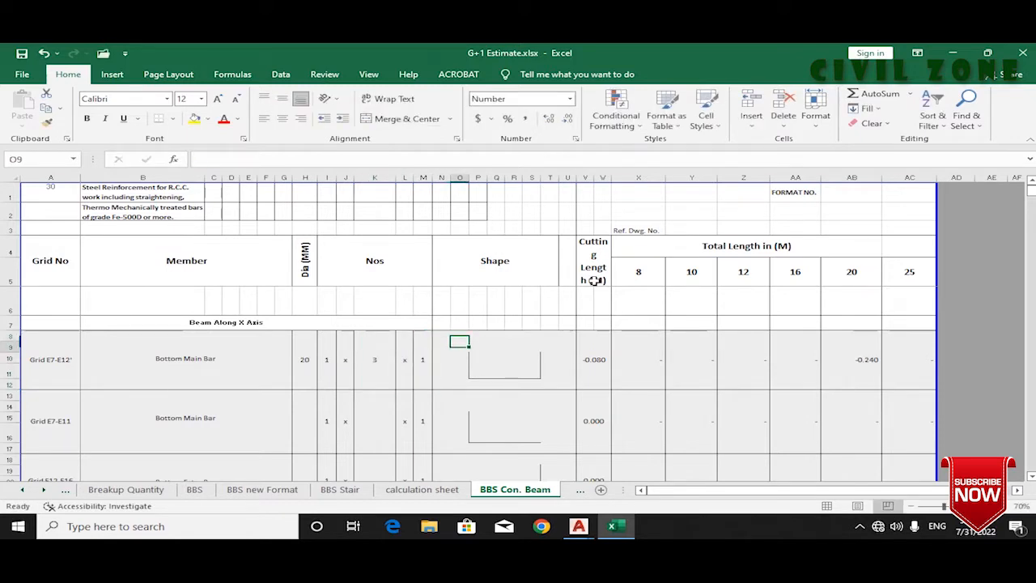
text(3)
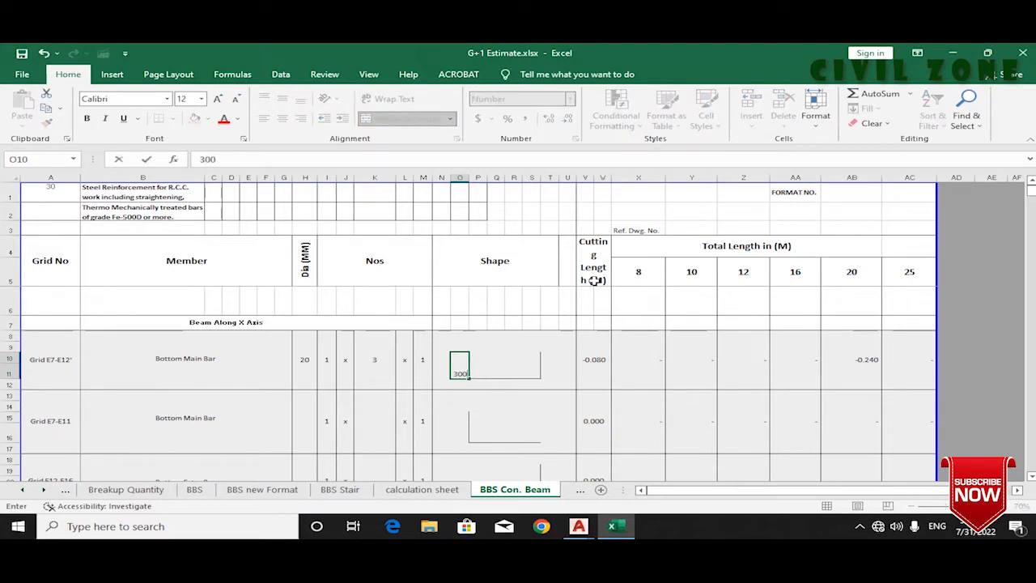
text(00)
key(Tab)
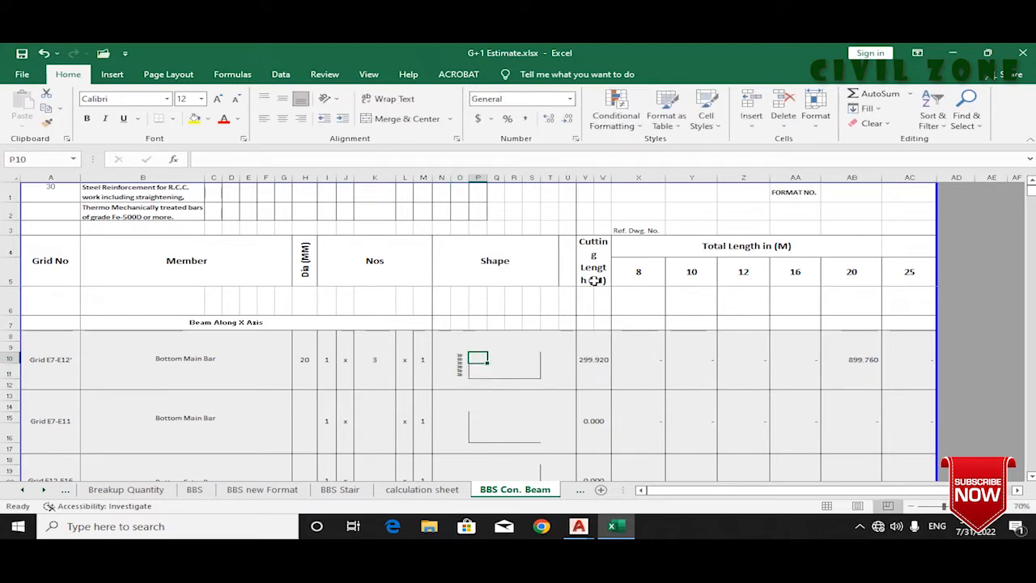
click(460, 364)
text(.)
key(Tab)
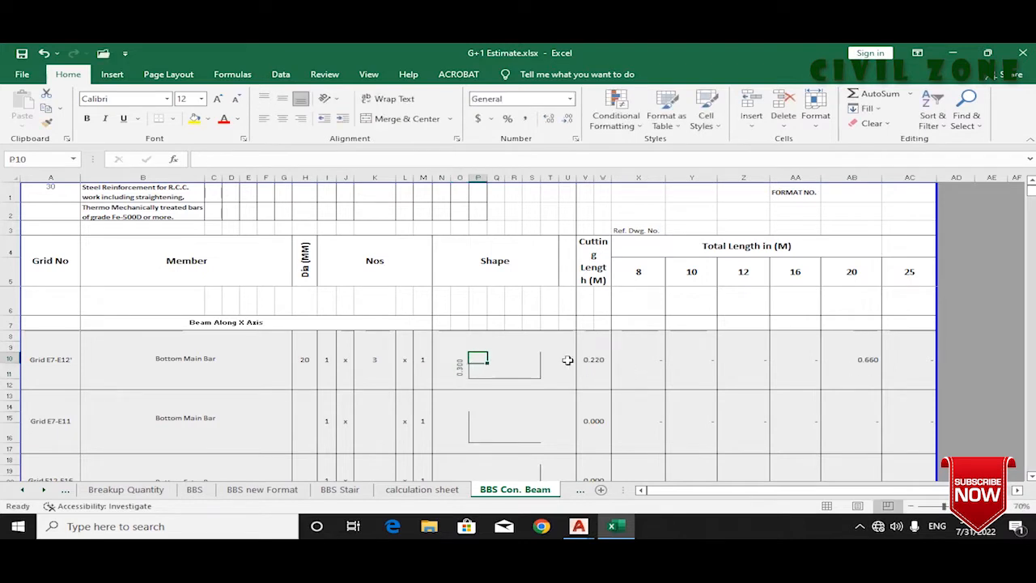
Step: Check the cutting length formula for Grid E7-E12' and set the right leg of the bar's shape to 0.3 m
click(585, 360)
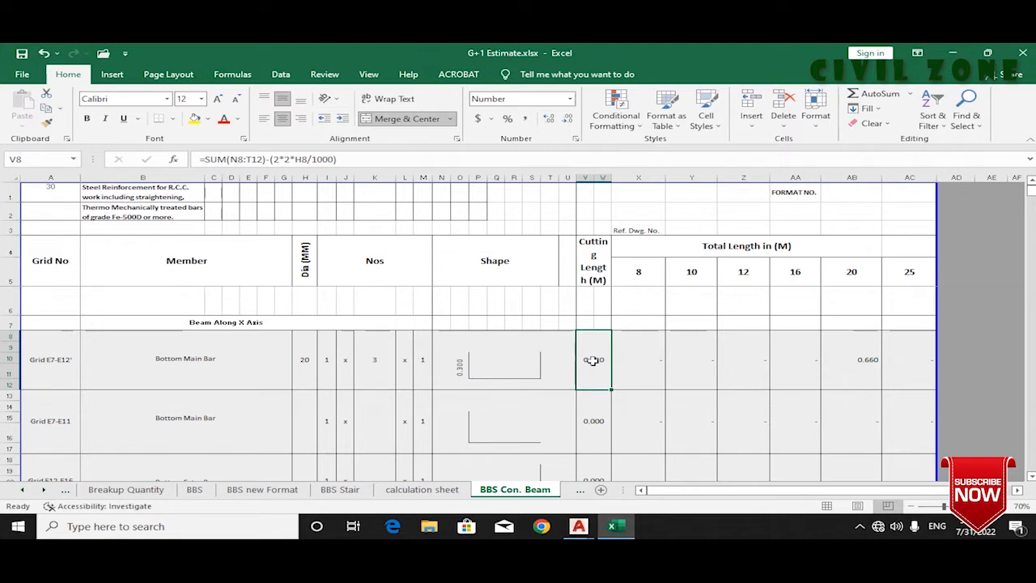
click(544, 365)
text(.3)
key(Return)
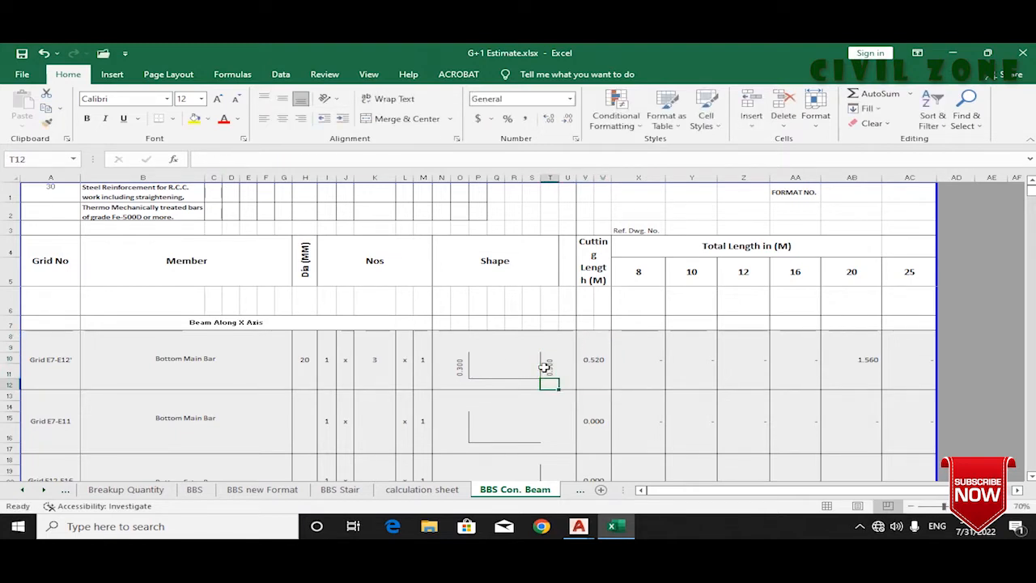
Step: Review the Grid E7-E12' cutting length formula and the total length and weight rows at the end of the schedule
click(596, 360)
scroll(705, 365, down, 20)
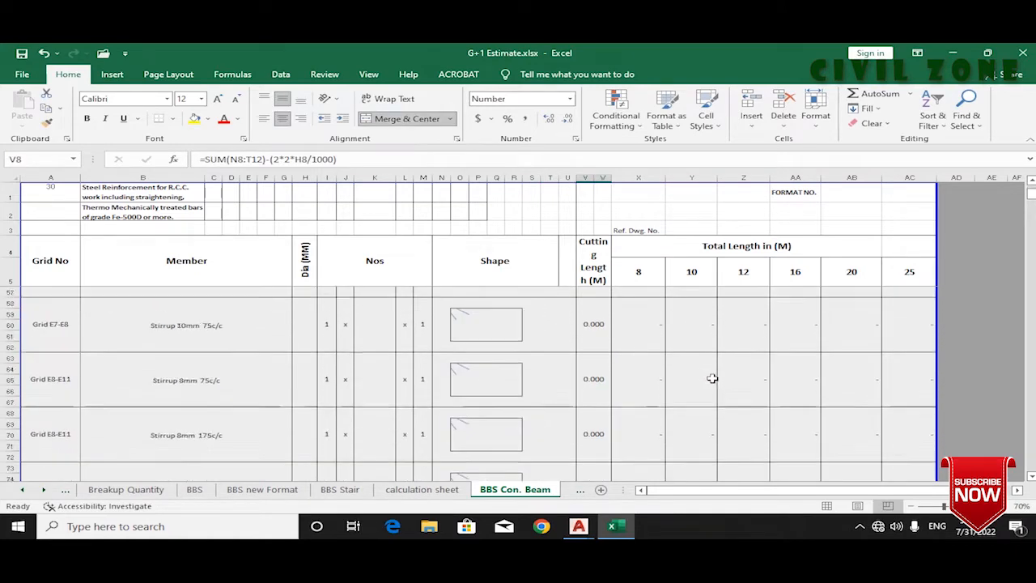
scroll(809, 353, up, 5)
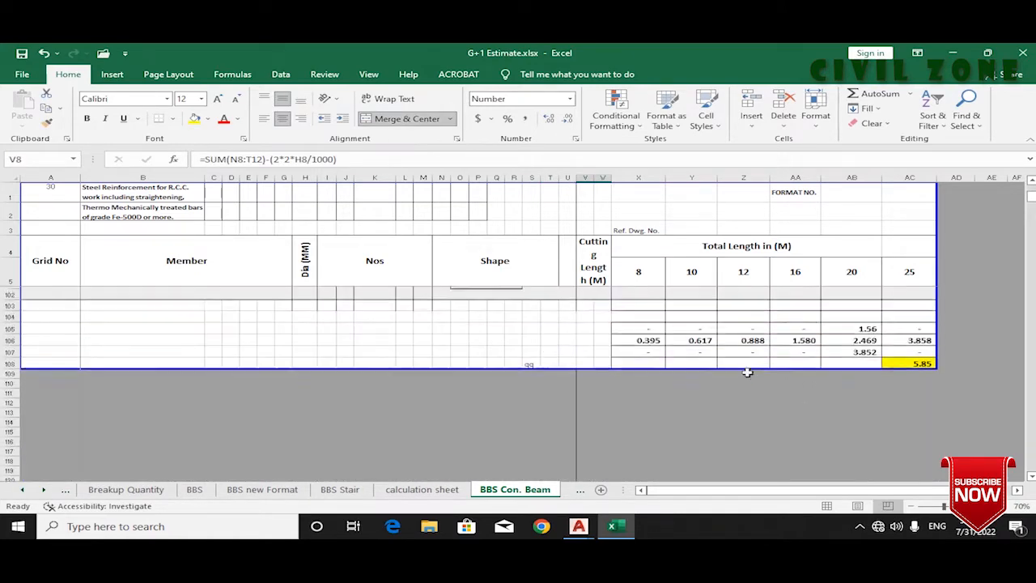
Step: Review the total weight formula below the schedule, a 16 mm total length formula and the Grid E7-E12' cutting length formula
scroll(742, 366, up, 20)
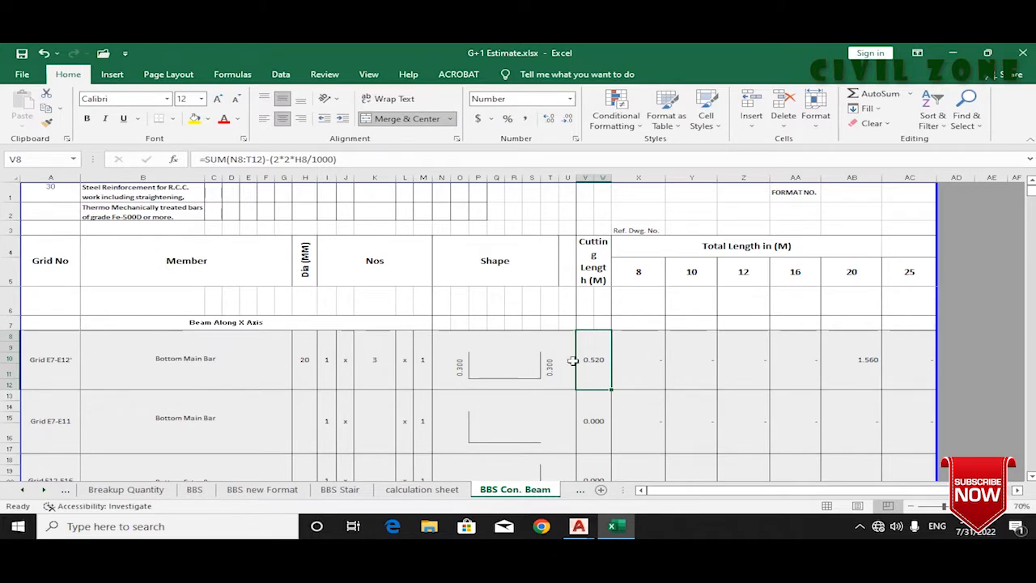
scroll(833, 400, down, 20)
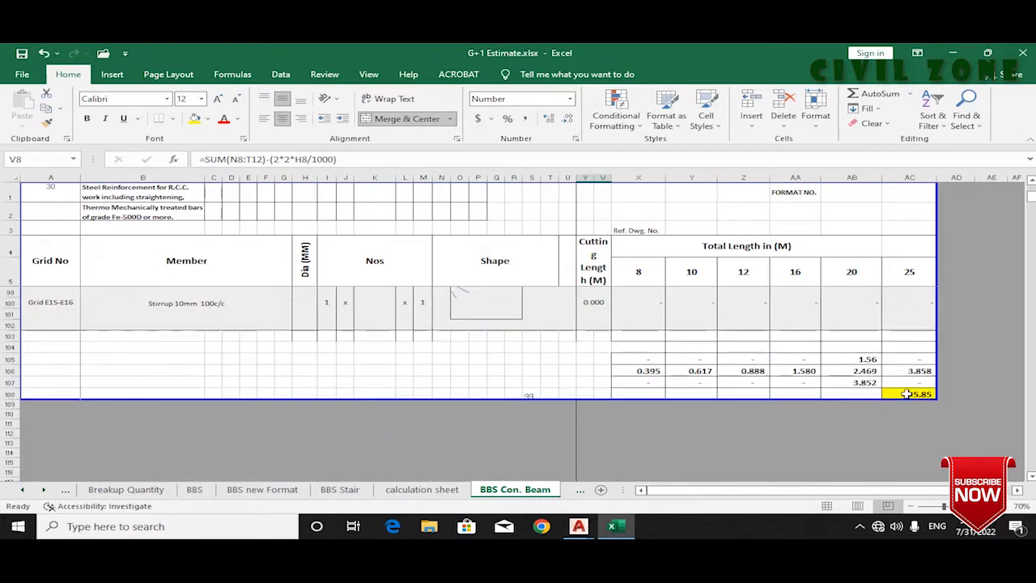
click(906, 394)
scroll(782, 398, up, 20)
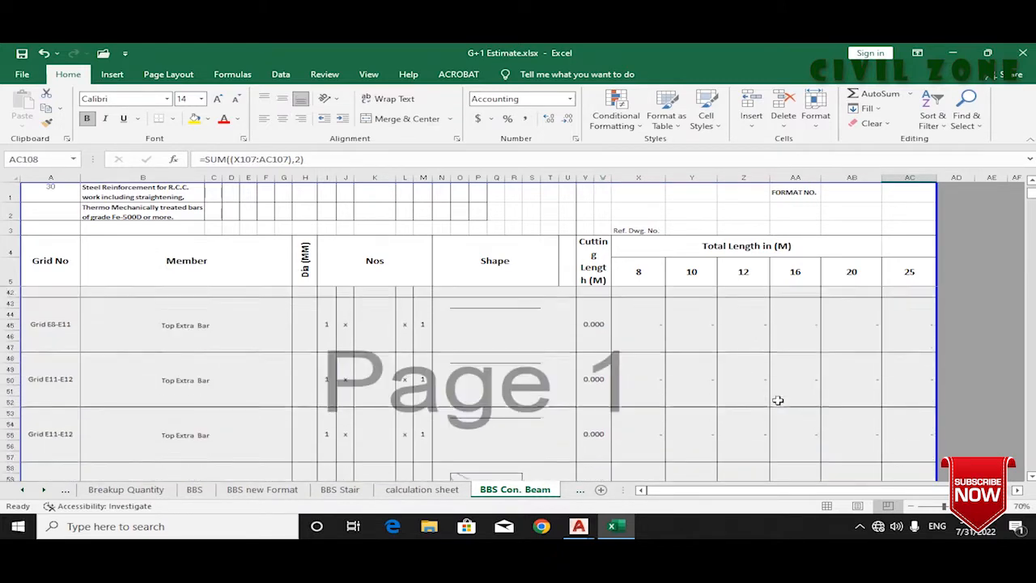
click(823, 392)
click(803, 397)
scroll(796, 400, up, 10)
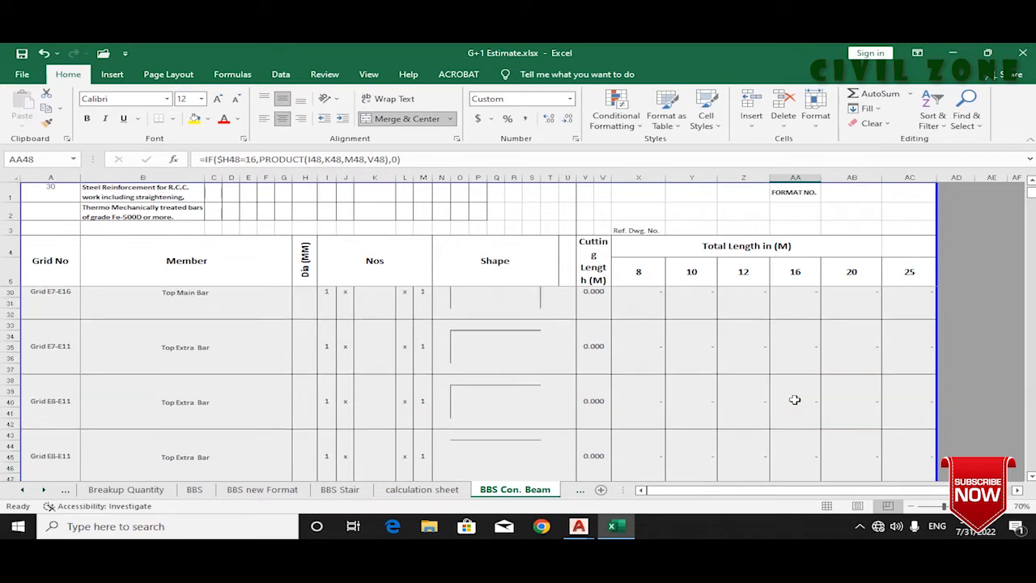
click(590, 362)
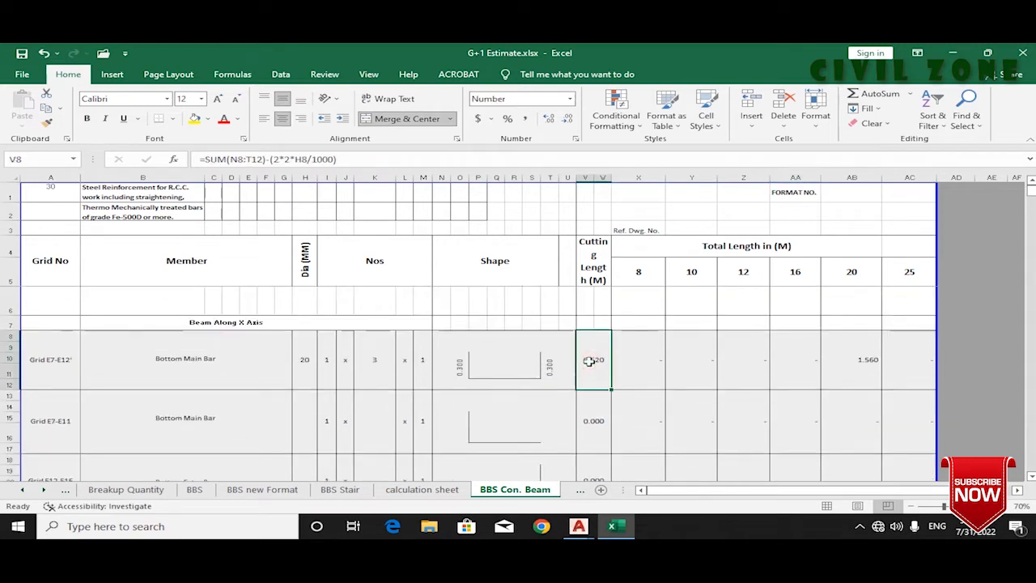
Step: Begin the horizontal length formula in the Grid E7-E12' bottom main bar's shape with =14.25-
click(480, 369)
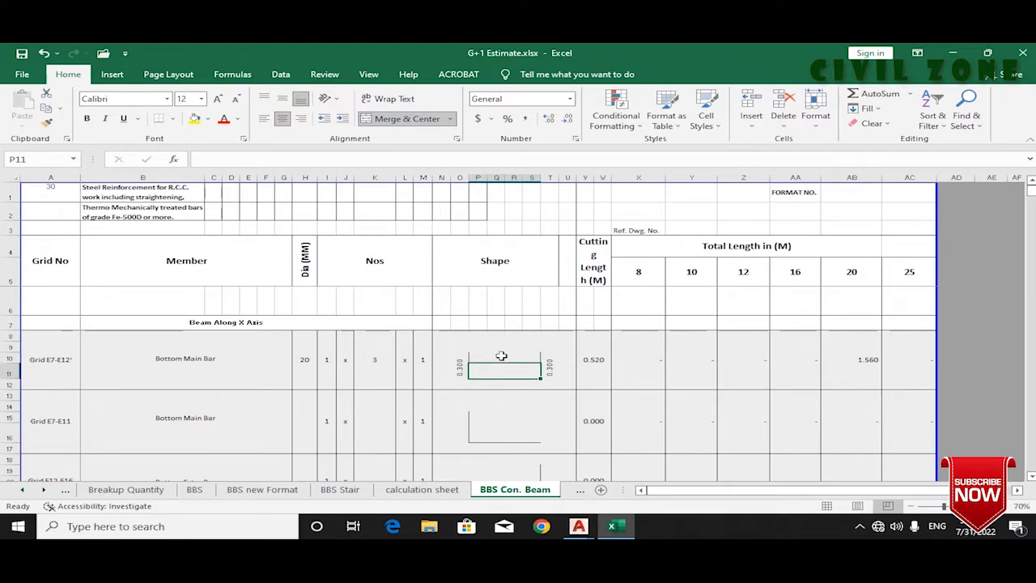
scroll(504, 361, up, 1)
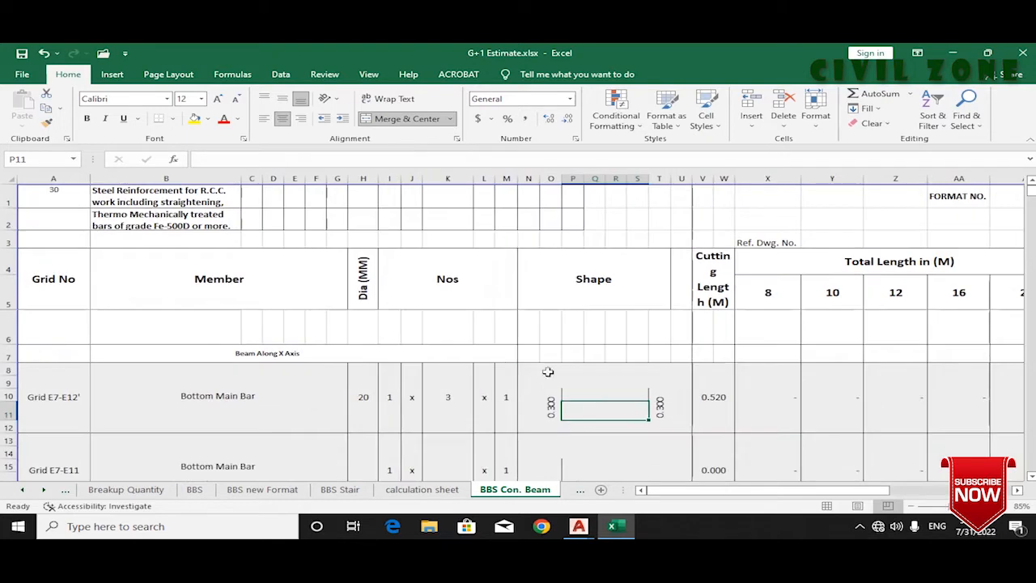
scroll(599, 369, down, 1)
scroll(588, 362, up, 1)
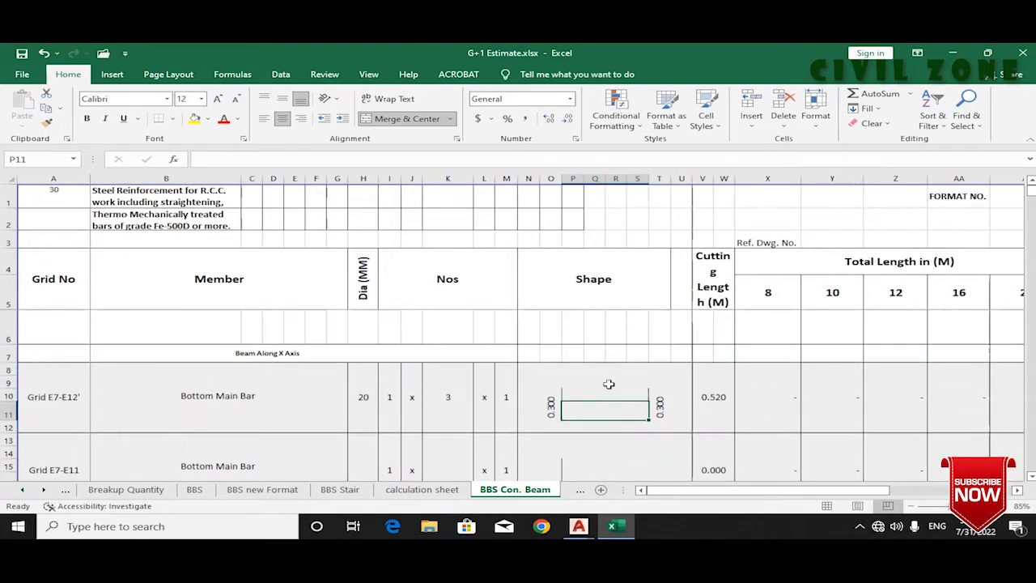
mouse_move(579, 526)
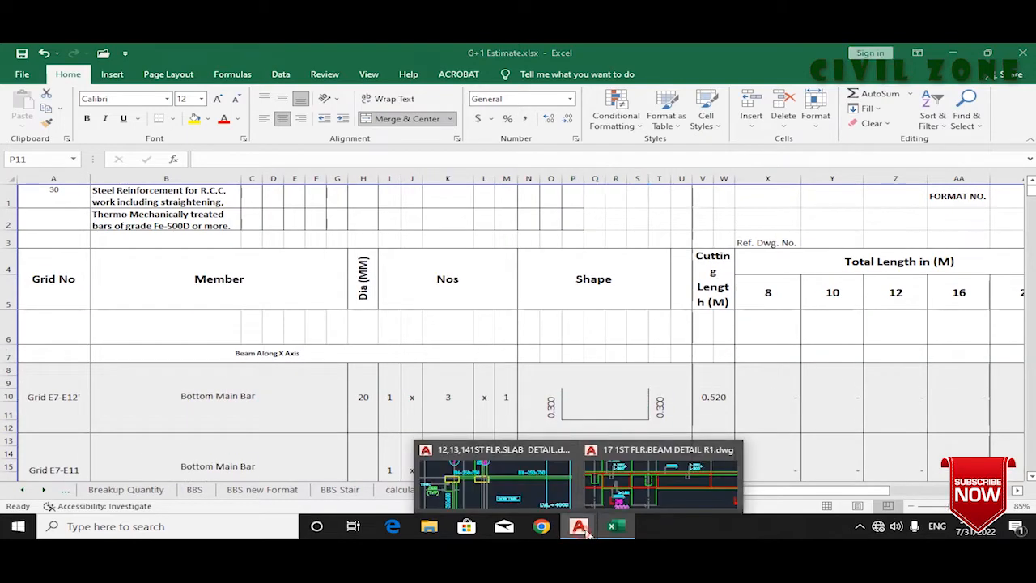
click(660, 482)
click(620, 528)
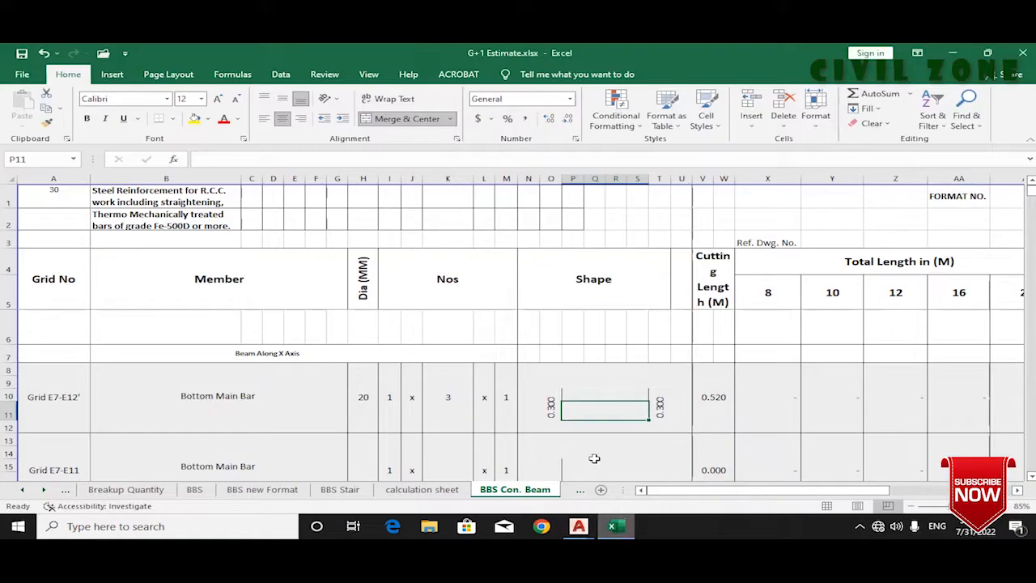
text(=14.25-)
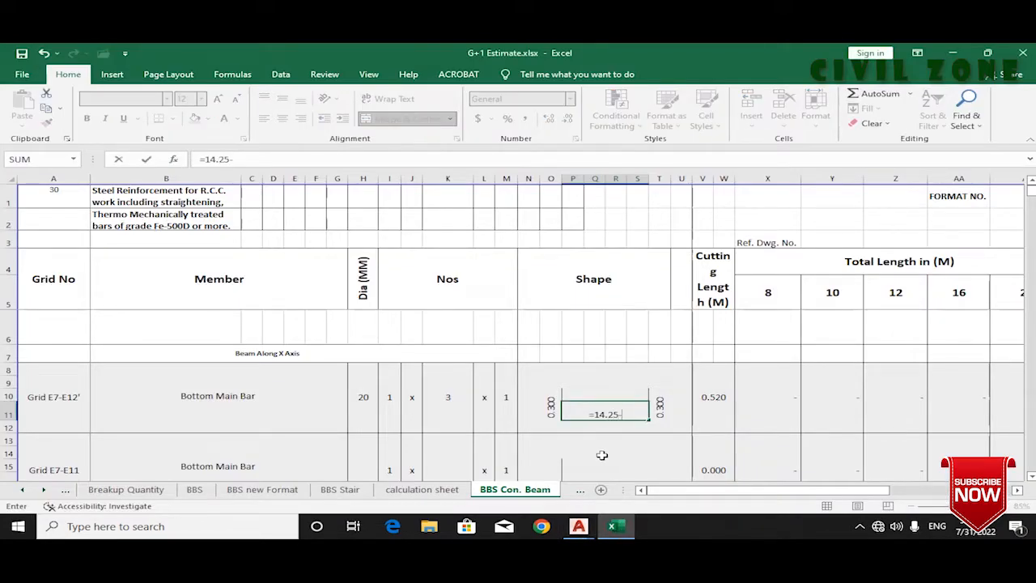
Step: Switch to the AutoCAD beam detail drawing and examine the run of the bottom main bars from grid E7 to past E12
mouse_move(579, 526)
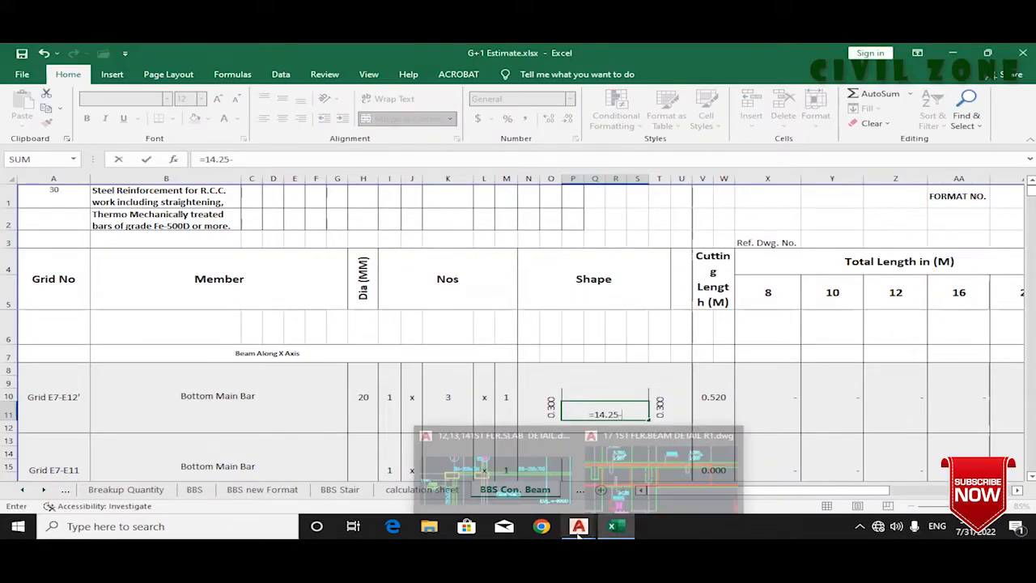
click(526, 474)
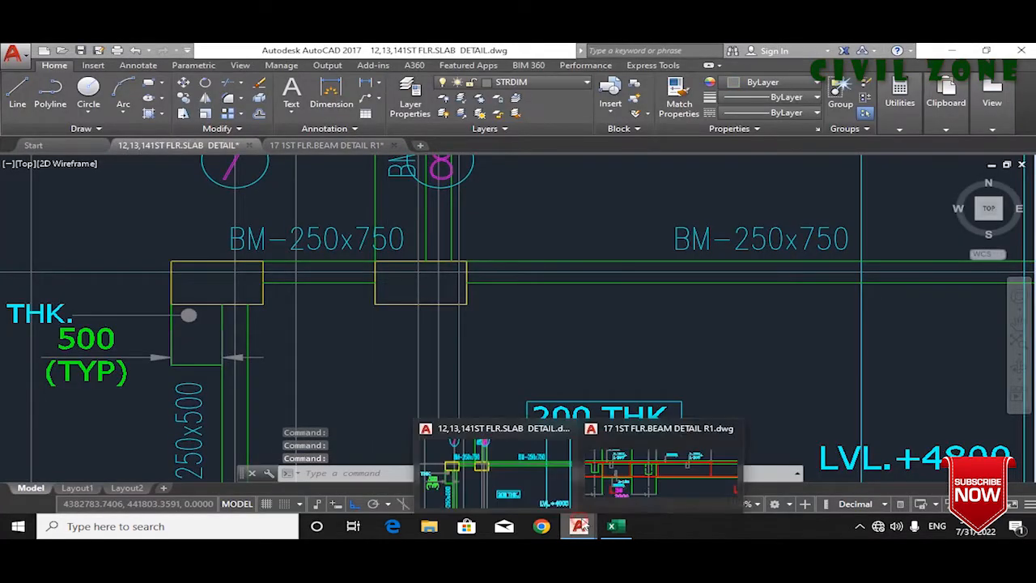
click(639, 462)
scroll(591, 365, down, 3)
scroll(381, 294, up, 5)
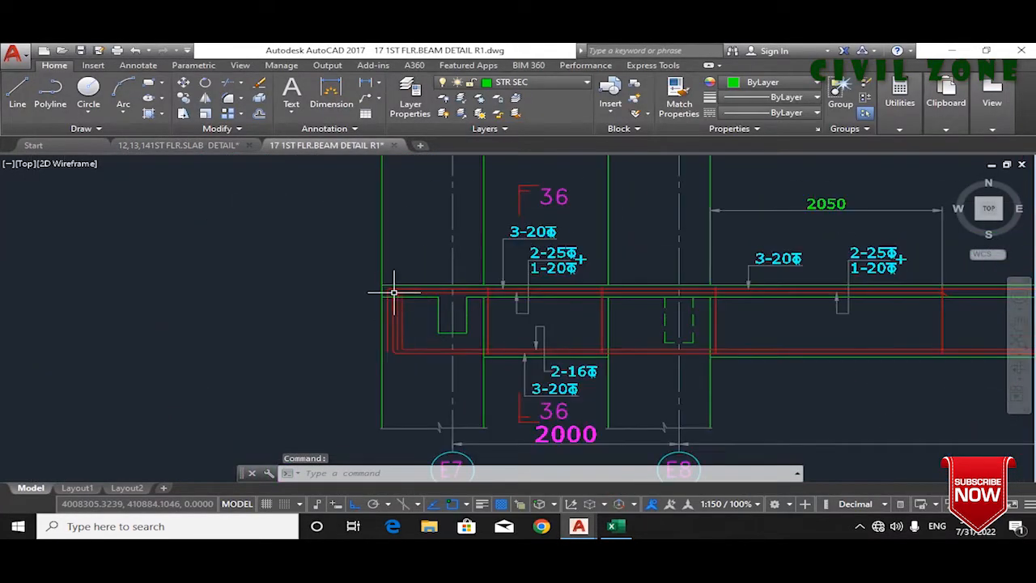
scroll(351, 289, up, 2)
scroll(350, 290, down, 5)
drag(352, 289, 134, 298)
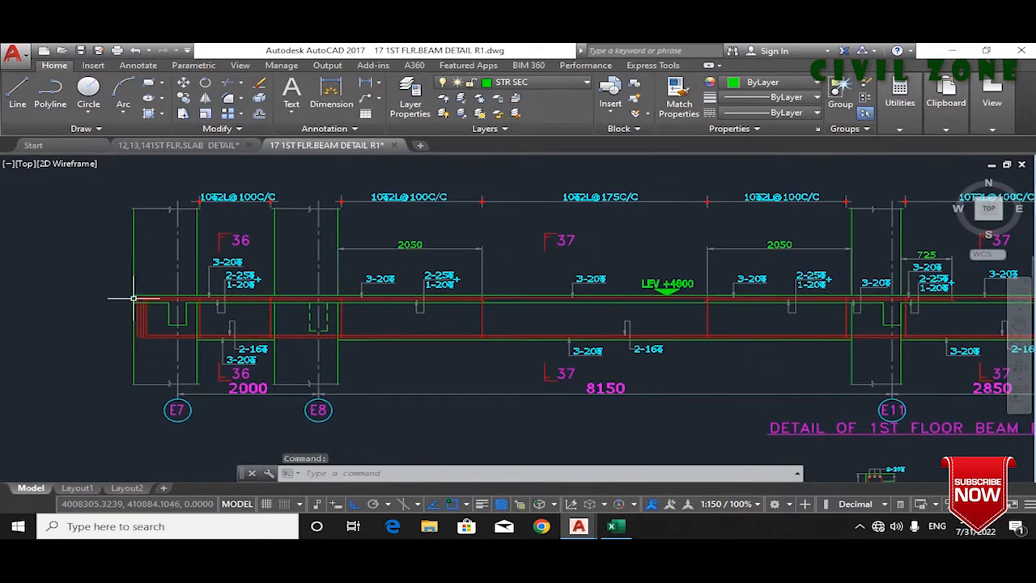
scroll(721, 367, down, 4)
scroll(910, 344, up, 4)
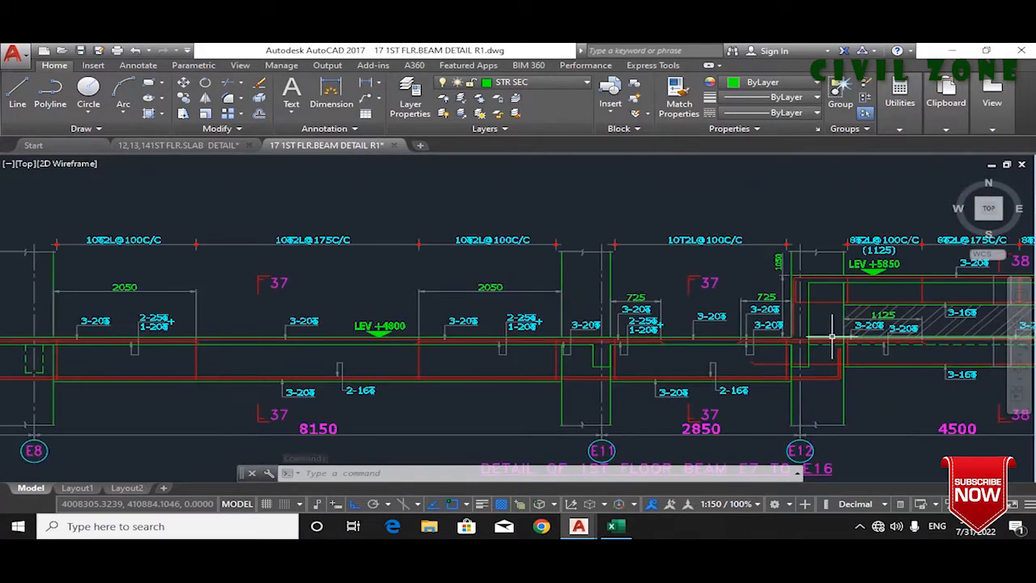
scroll(842, 370, up, 3)
scroll(804, 384, up, 3)
scroll(804, 385, up, 2)
scroll(866, 380, down, 5)
scroll(253, 385, down, 2)
scroll(280, 391, up, 2)
scroll(281, 391, up, 5)
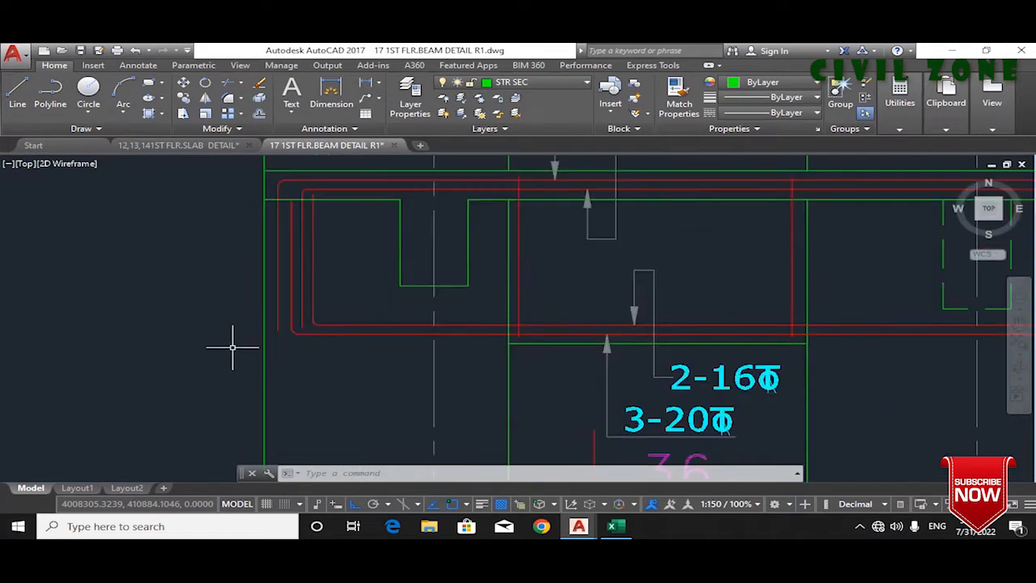
Step: Examine the bent ends of the 3-20 mm bottom bars and their clearance to the column faces at grids E7 and E12
scroll(308, 293, down, 3)
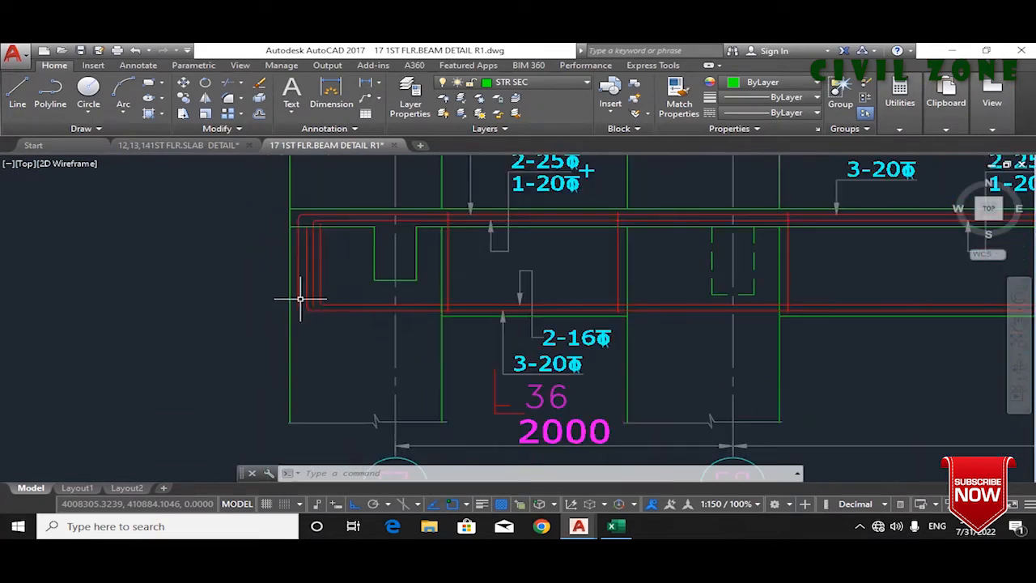
scroll(456, 313, up, 3)
scroll(630, 405, up, 1)
scroll(757, 386, down, 2)
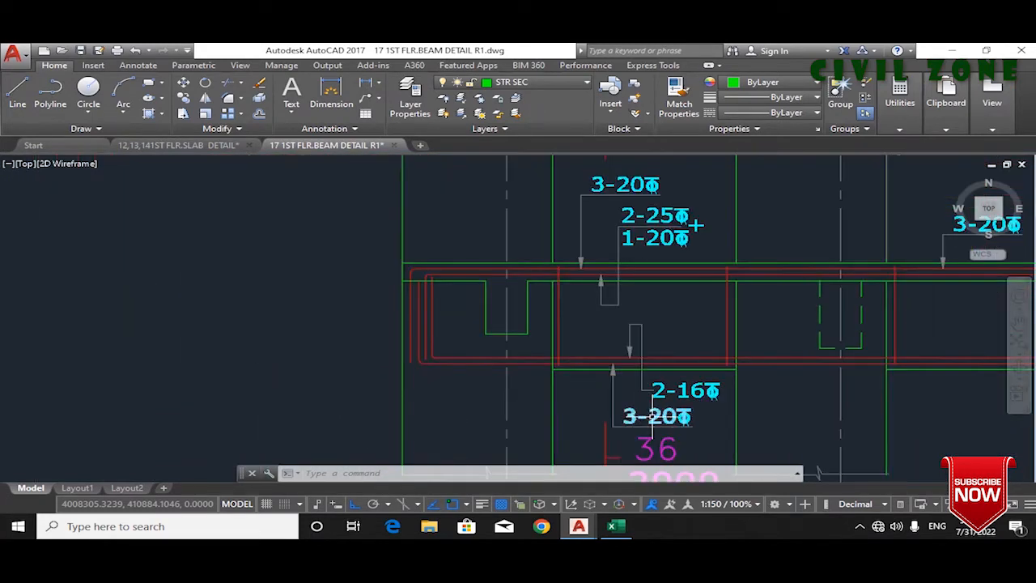
scroll(458, 335, up, 4)
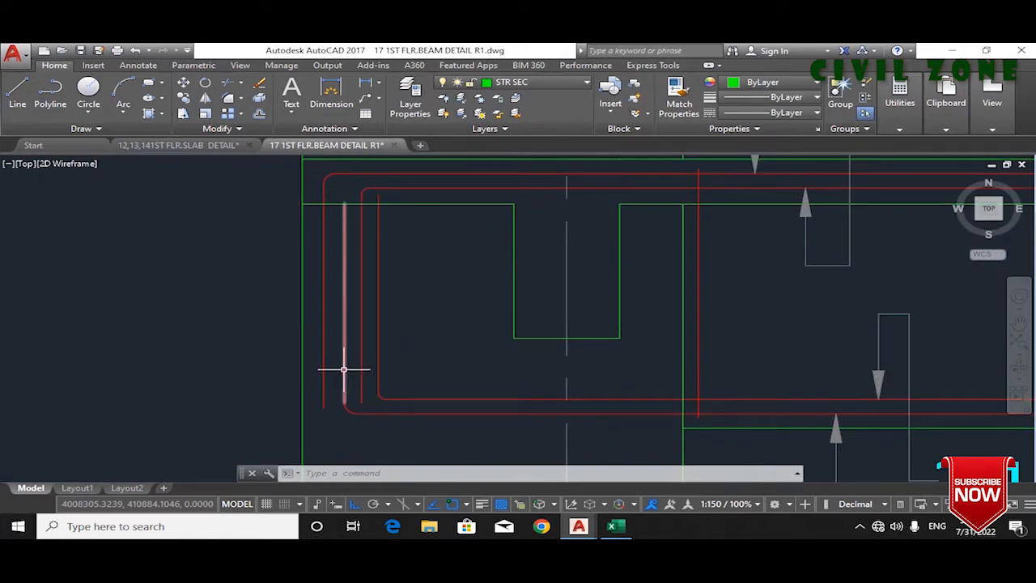
scroll(340, 377, down, 4)
drag(551, 364, 551, 372)
scroll(316, 378, up, 6)
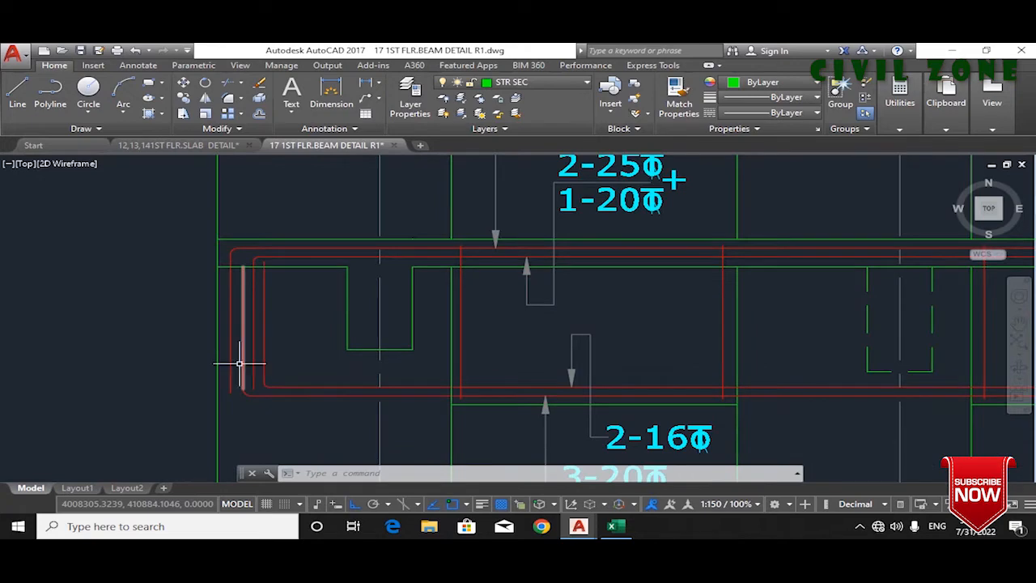
scroll(238, 364, down, 8)
scroll(802, 360, up, 8)
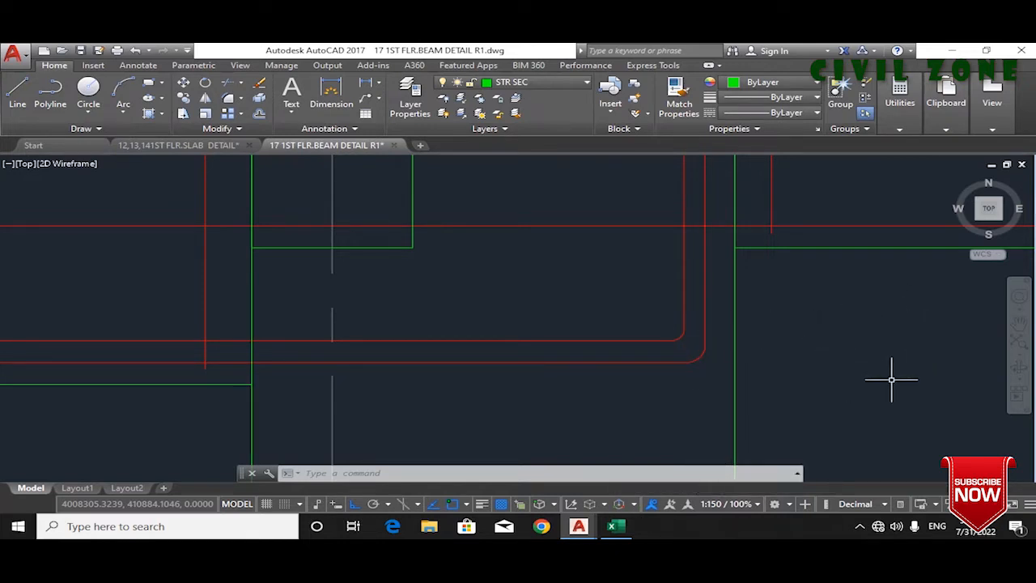
scroll(844, 352, down, 2)
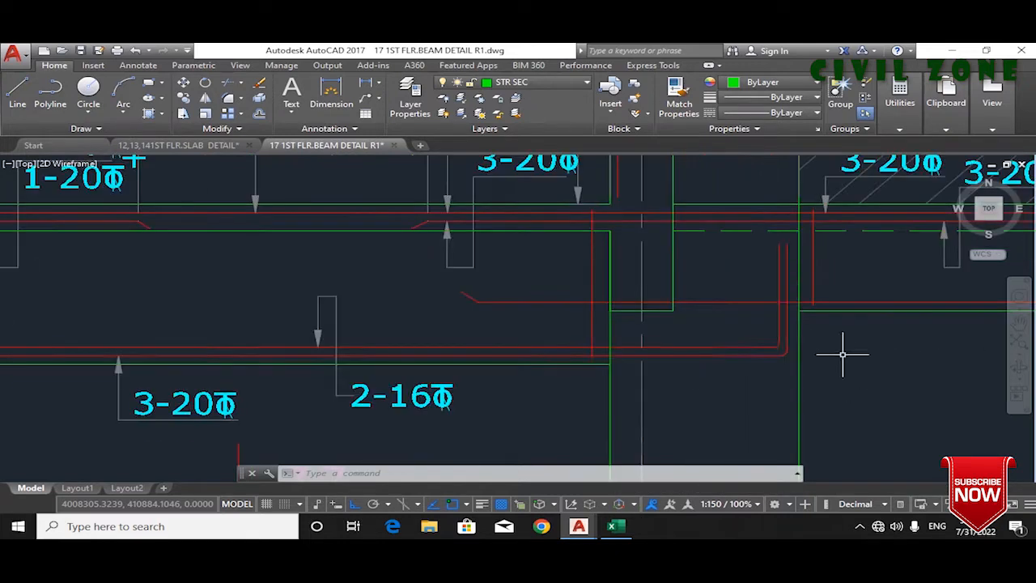
scroll(859, 344, down, 3)
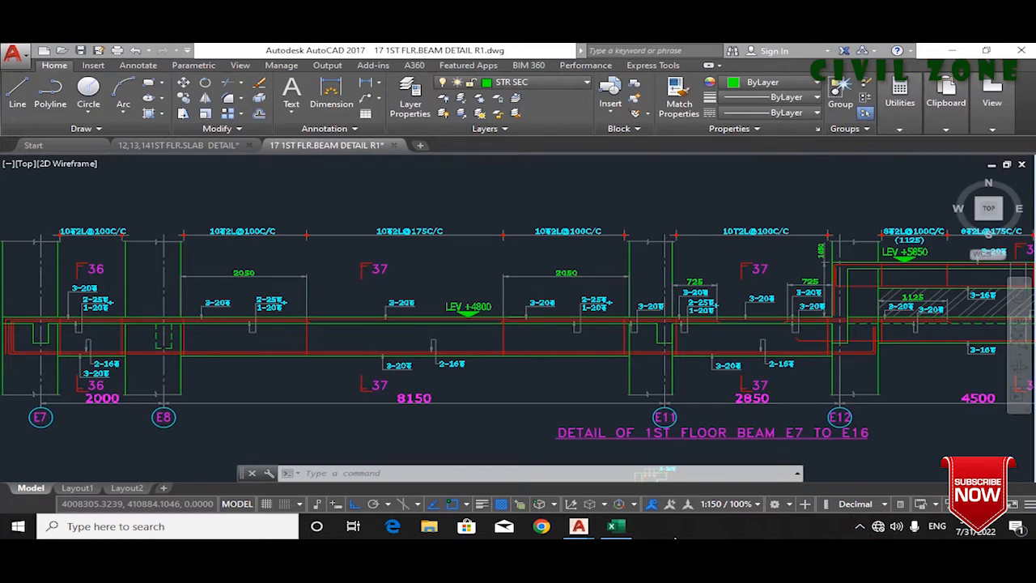
Step: Switch back to the Excel schedule and subtract (2*.04 in the bottom bar's horizontal length formula, dismissing the proposed formula correction
click(636, 527)
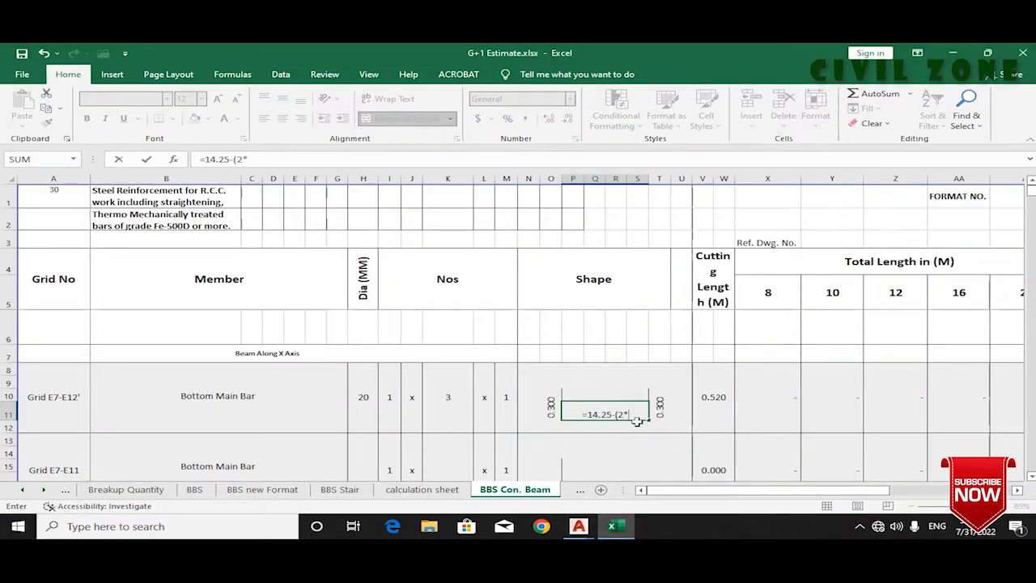
text((2*.04)
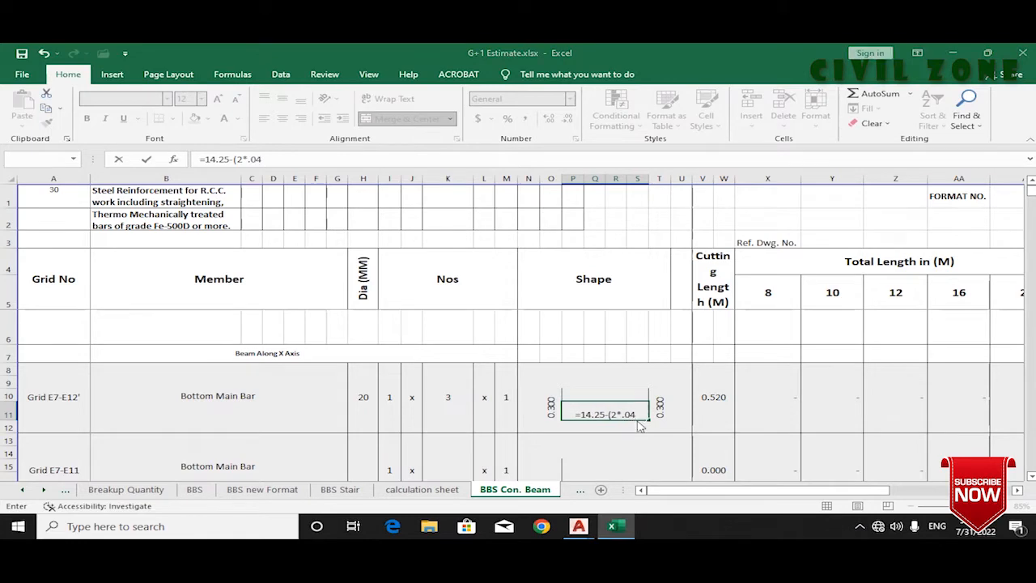
key(Return)
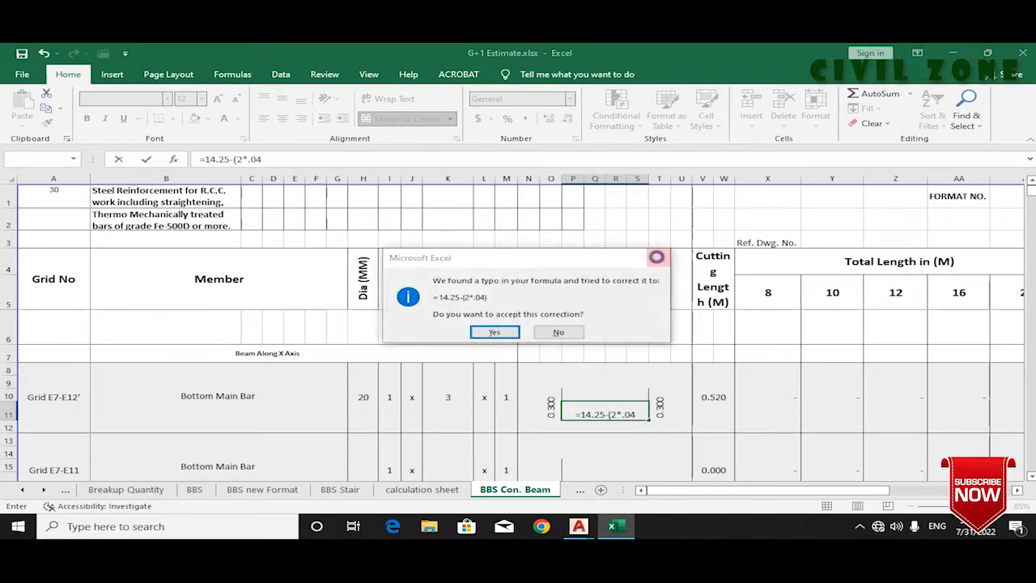
click(659, 257)
click(658, 269)
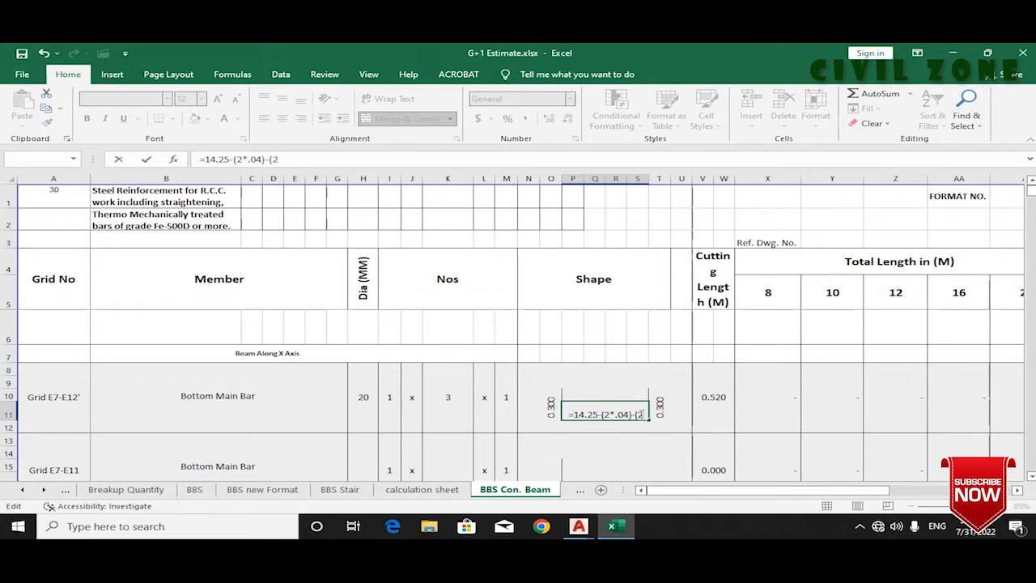
Step: Complete the Grid E7-E12' bottom bar's horizontal length formula as =14.25-(2*.04)-(H8/1000)
click(365, 406)
text(/1000))
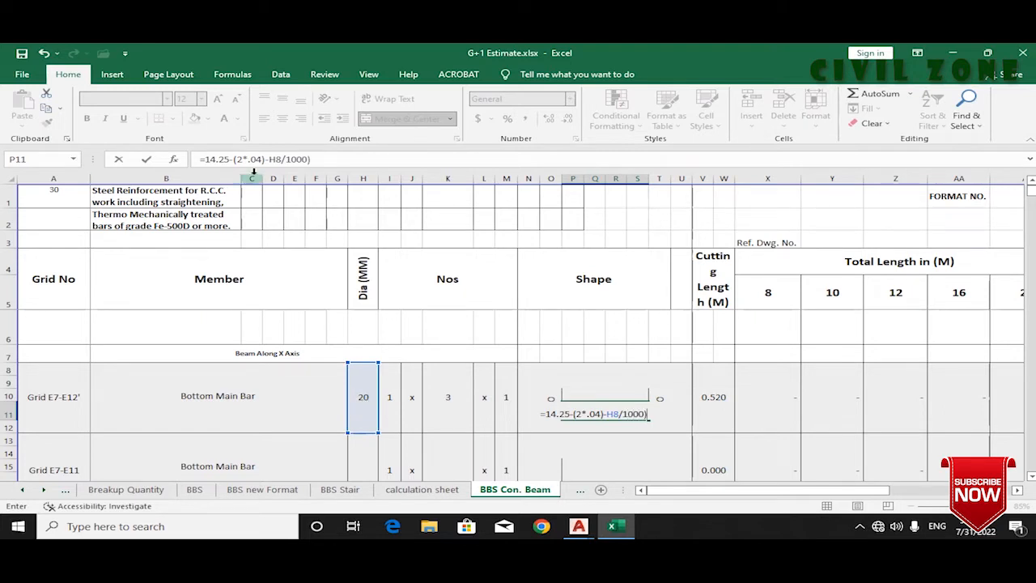
click(269, 159)
text(()
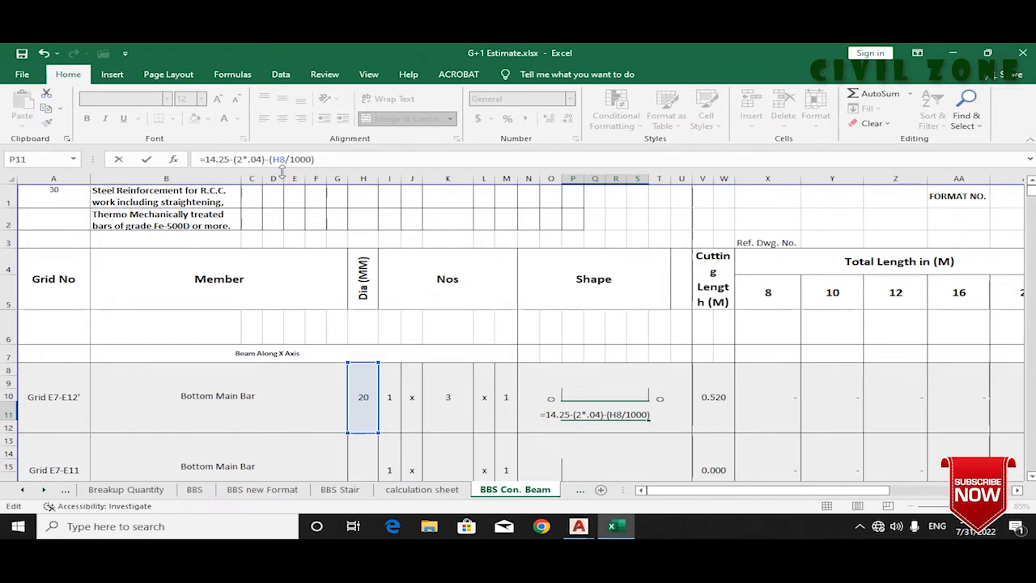
key(Return)
Step: Check the Grid E7-E12' horizontal length against the bottom bars in the AutoCAD beam detail and return to the Excel schedule
click(579, 414)
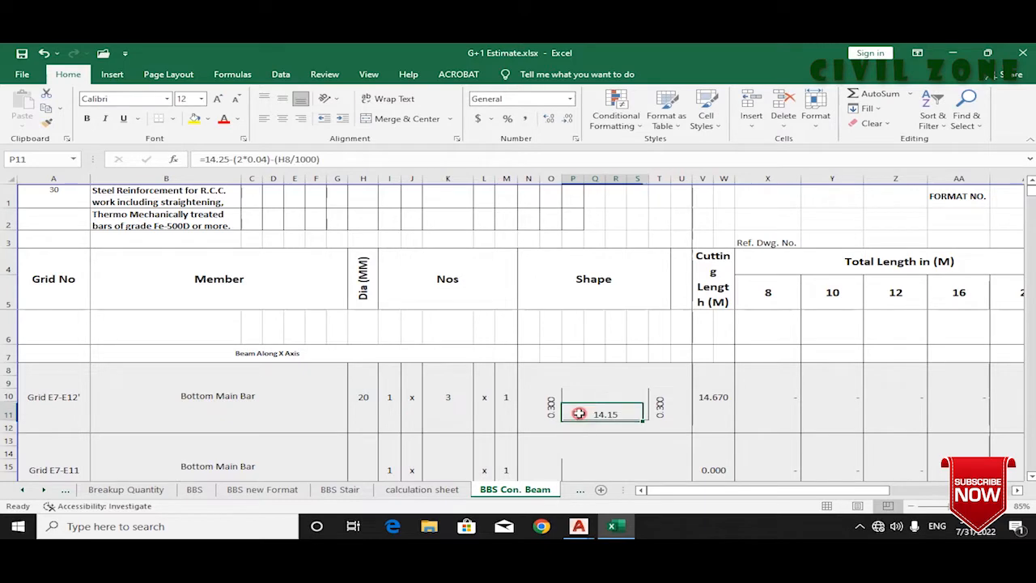
mouse_move(578, 526)
click(616, 478)
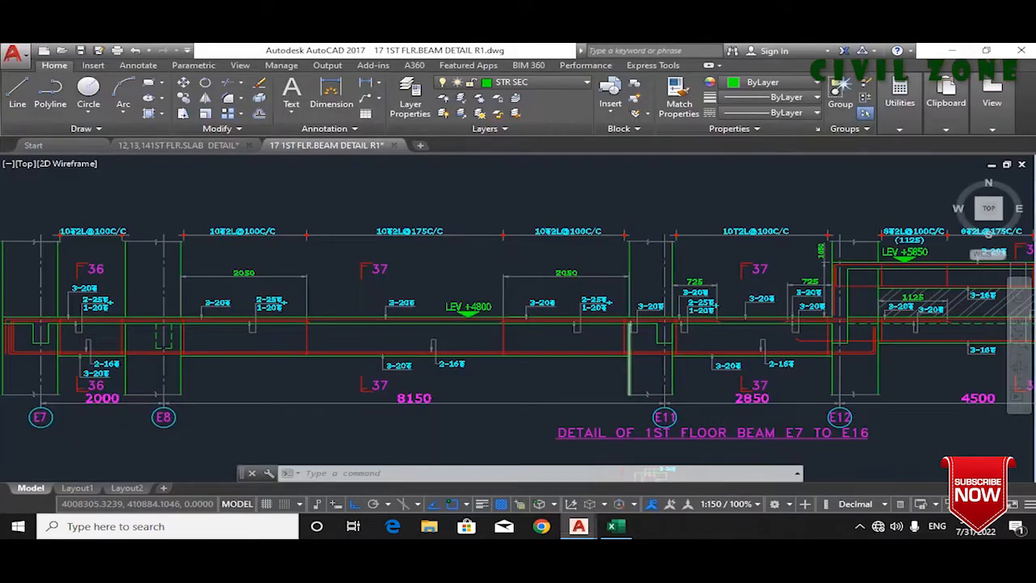
scroll(223, 361, up, 6)
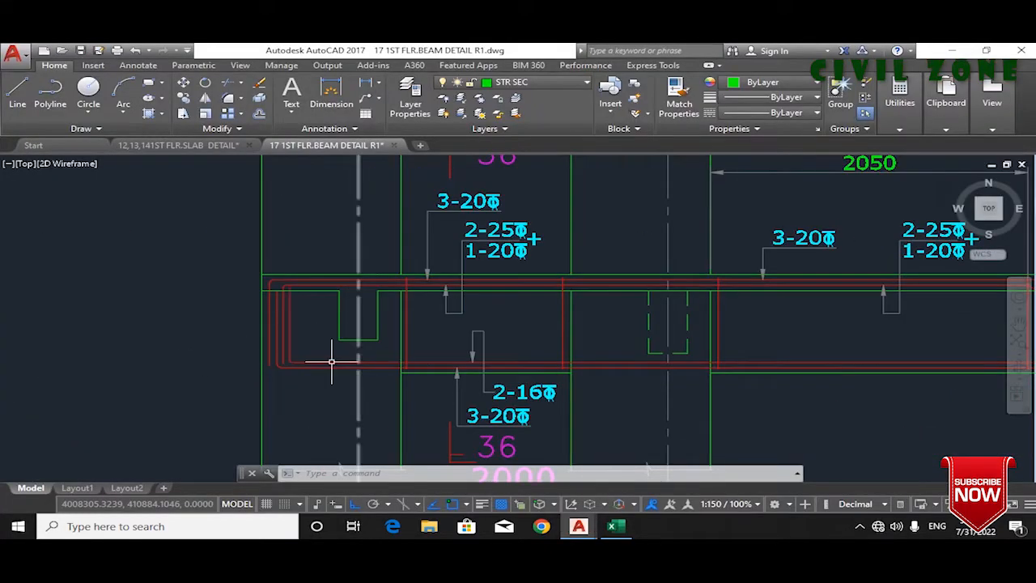
scroll(297, 364, down, 2)
drag(727, 347, 326, 347)
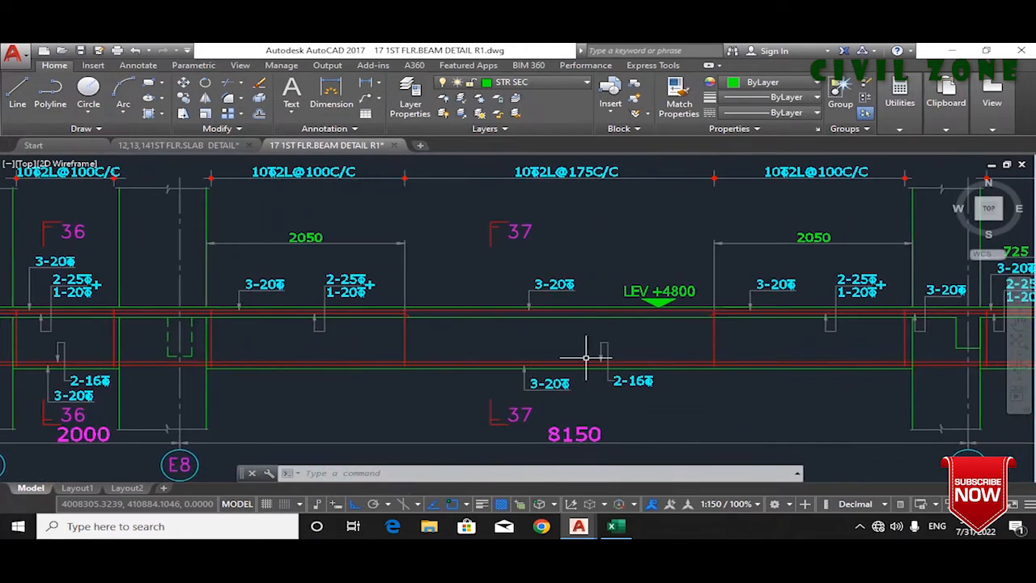
scroll(525, 387, down, 2)
click(613, 526)
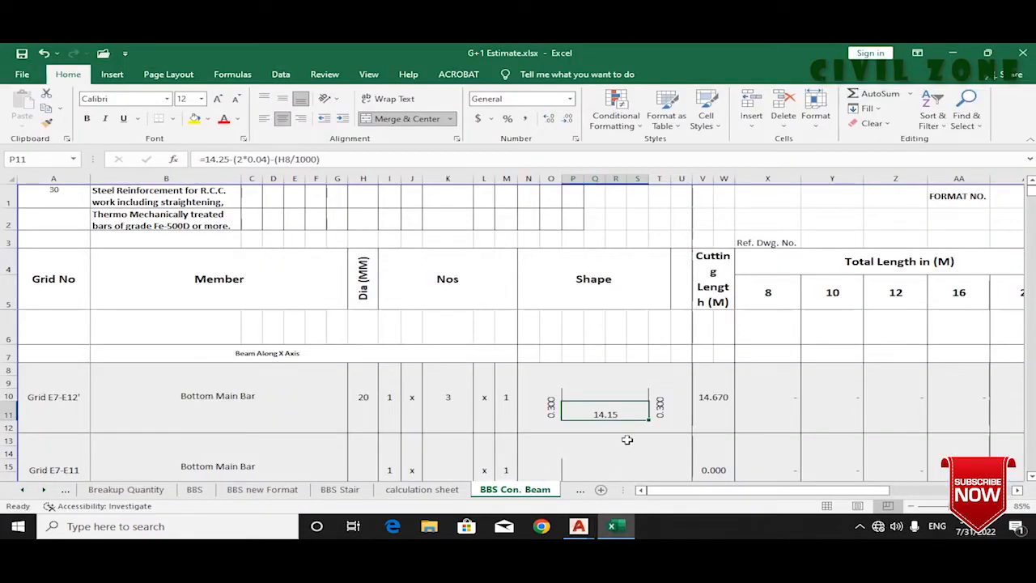
Step: Check the Grid E7-E12' cutting length's bend deduction (2*2*H8/1000) against the bar bends at E7 and E12 in the AutoCAD detail
click(690, 404)
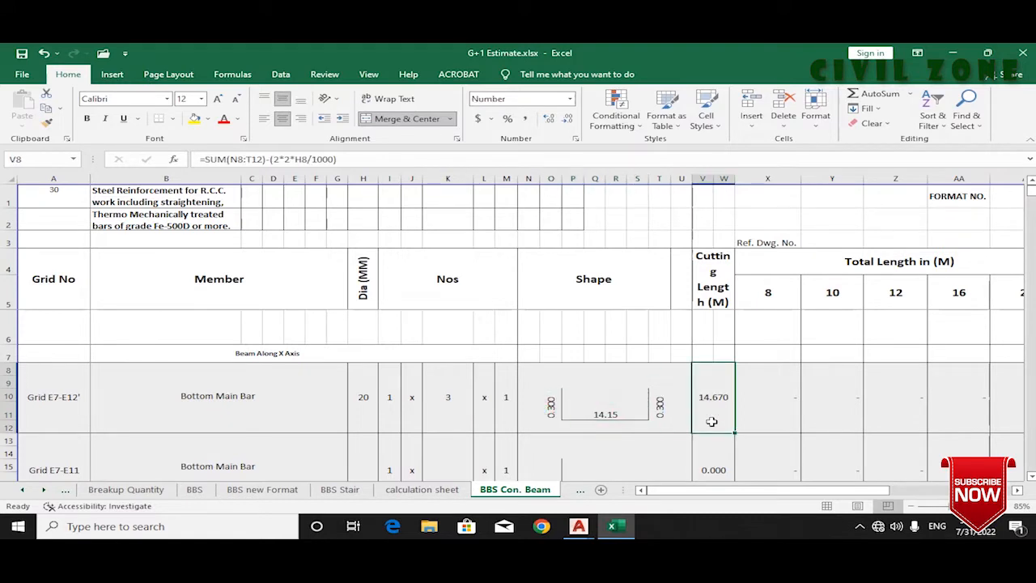
click(264, 160)
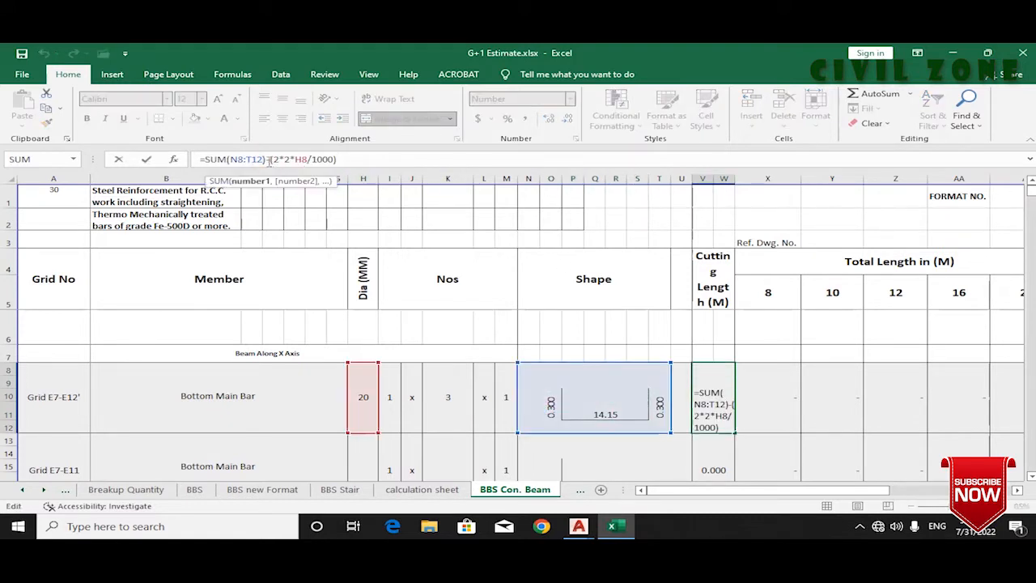
click(360, 159)
mouse_move(578, 526)
click(671, 474)
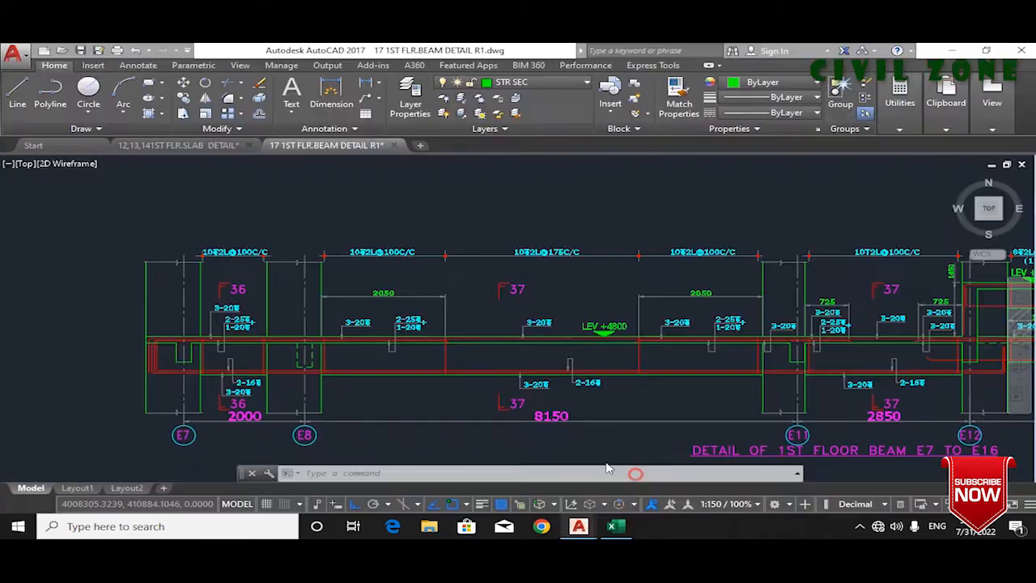
scroll(69, 354, up, 3)
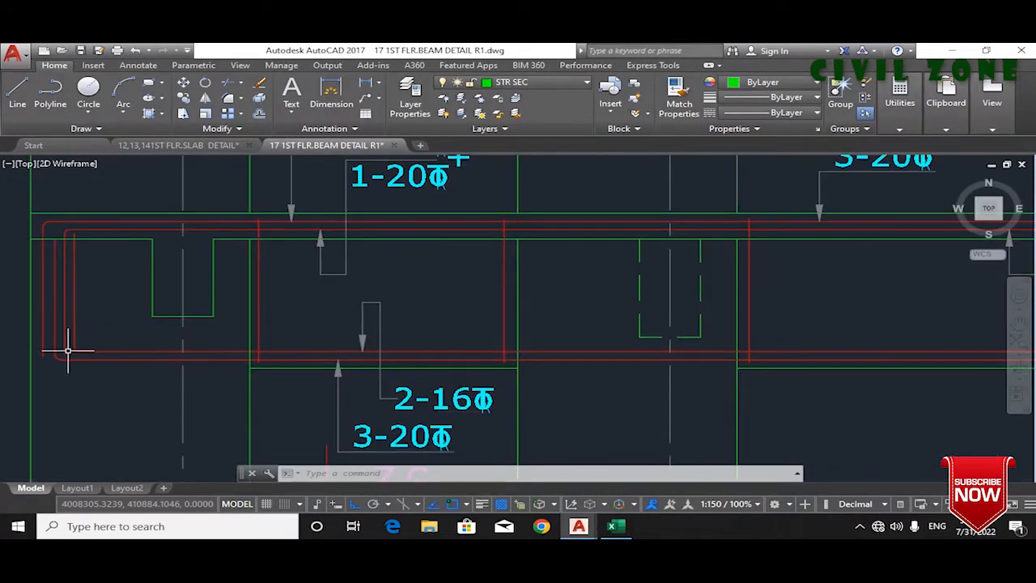
scroll(69, 353, down, 5)
scroll(632, 326, up, 5)
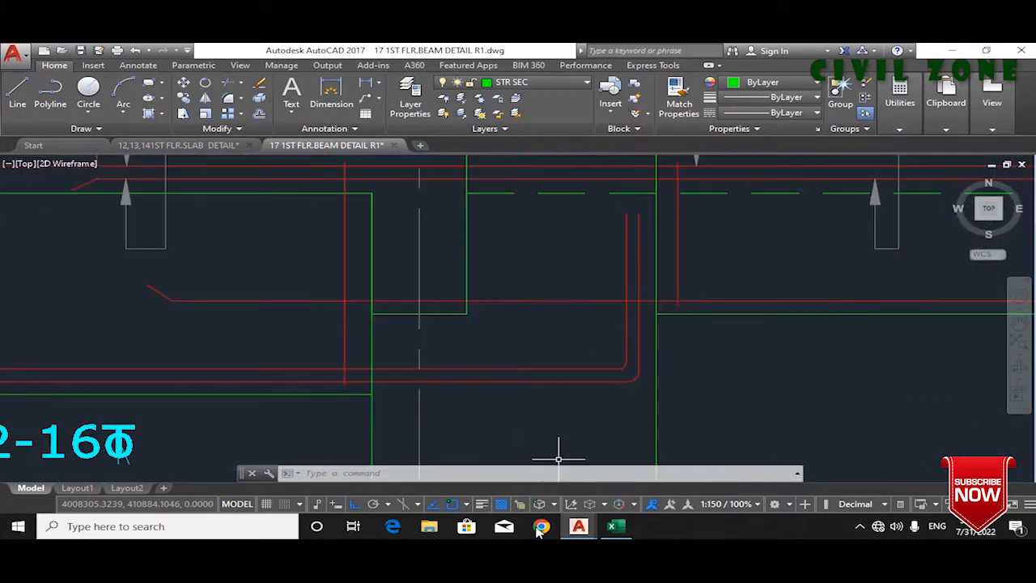
click(613, 526)
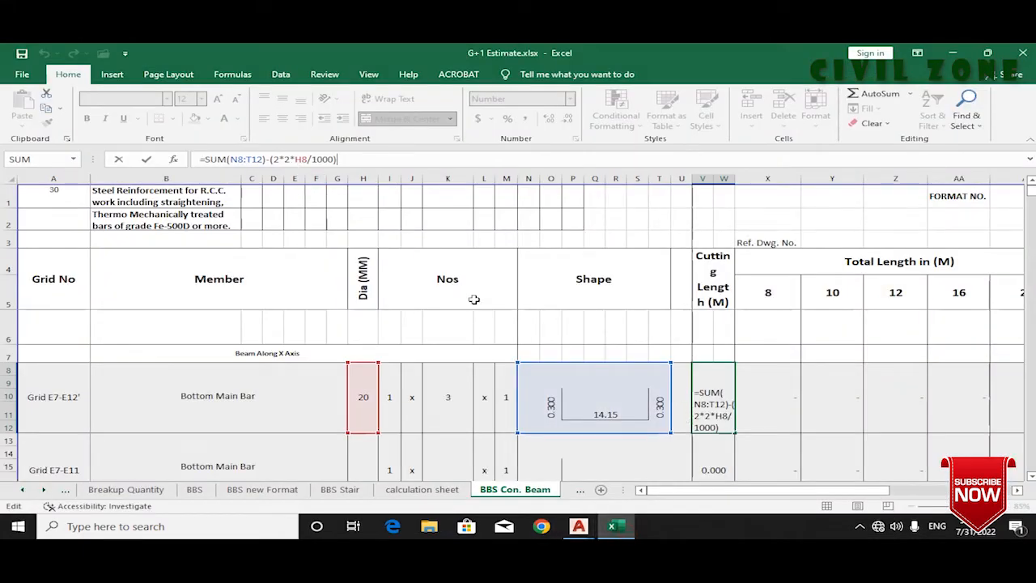
key(Return)
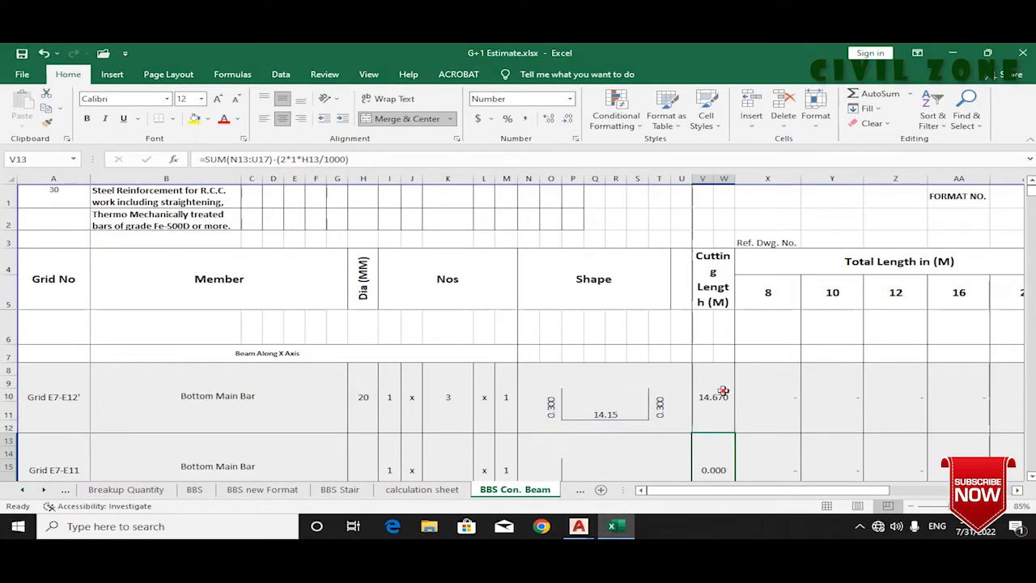
click(724, 395)
Step: Inspect the overall steel weight formula at the end of the Excel schedule and return towards the first bar entries
drag(823, 492, 865, 491)
scroll(822, 426, down, 19)
scroll(822, 426, down, 13)
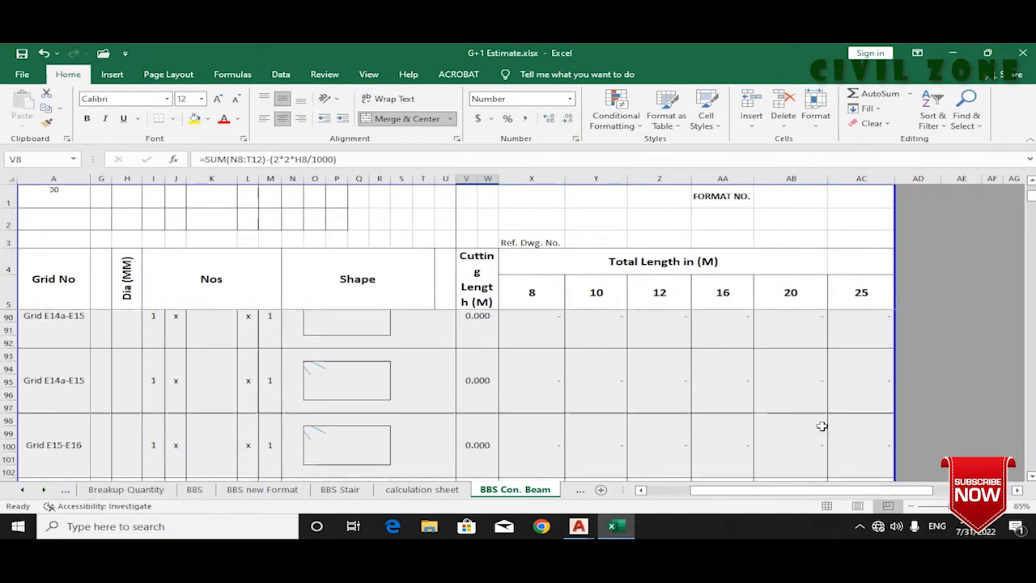
click(861, 400)
drag(782, 493, 666, 502)
scroll(647, 437, up, 20)
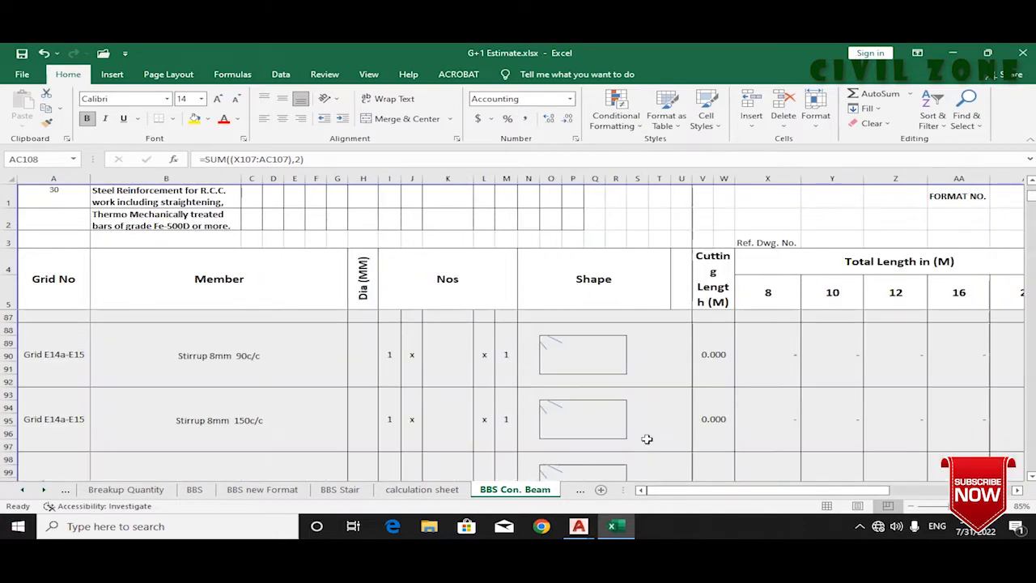
scroll(647, 437, up, 7)
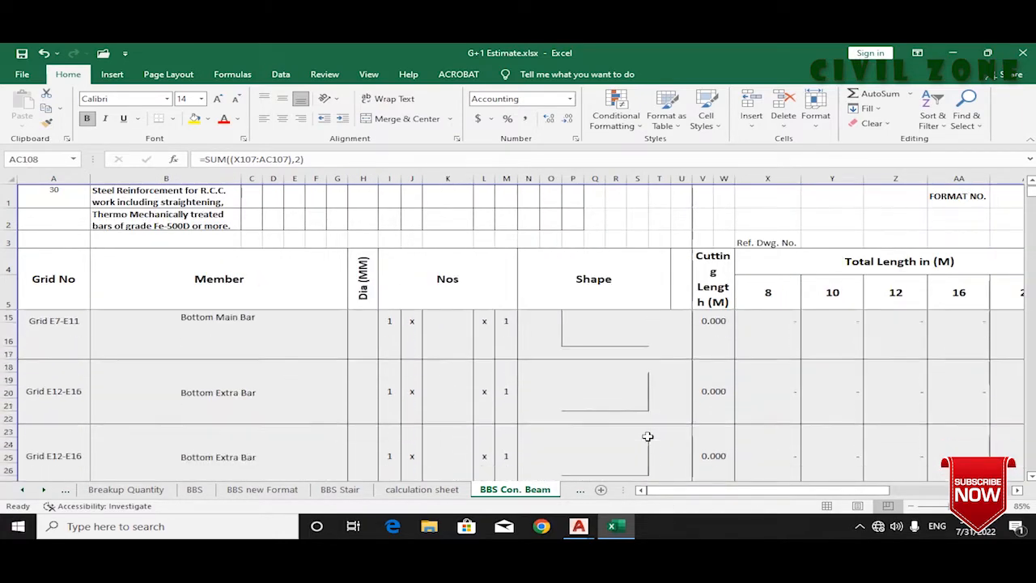
Step: Inspect the total weight and total length formulas for 20 mm bars below the schedule and return to the bottom main bar rows
scroll(647, 437, down, 10)
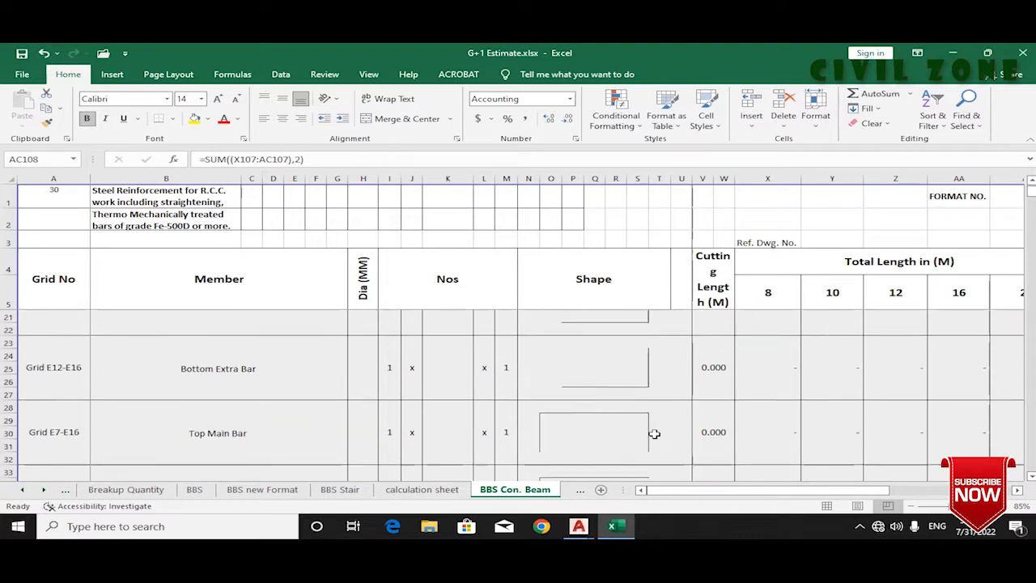
scroll(806, 450, down, 7)
scroll(806, 449, down, 14)
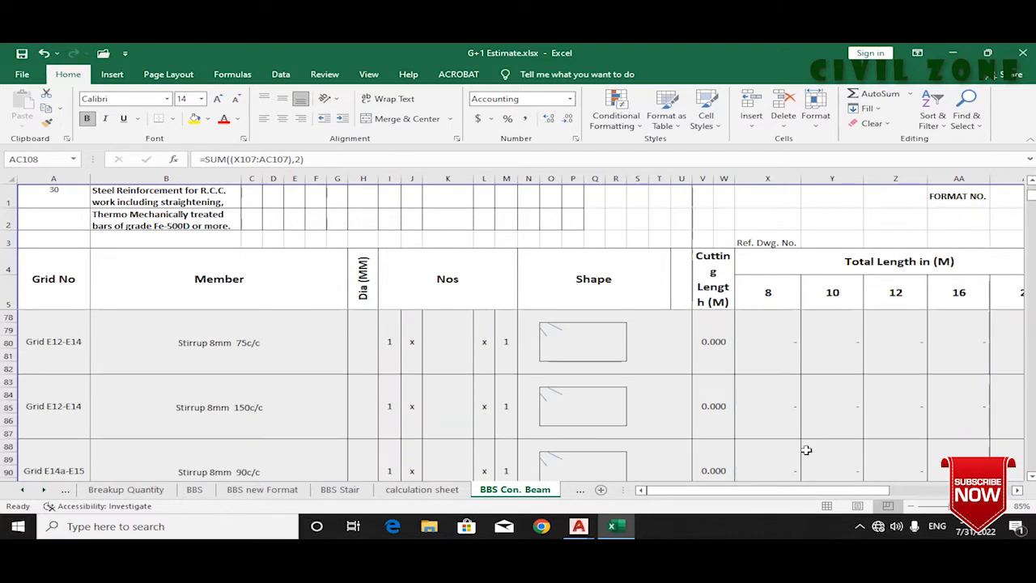
drag(777, 488, 864, 438)
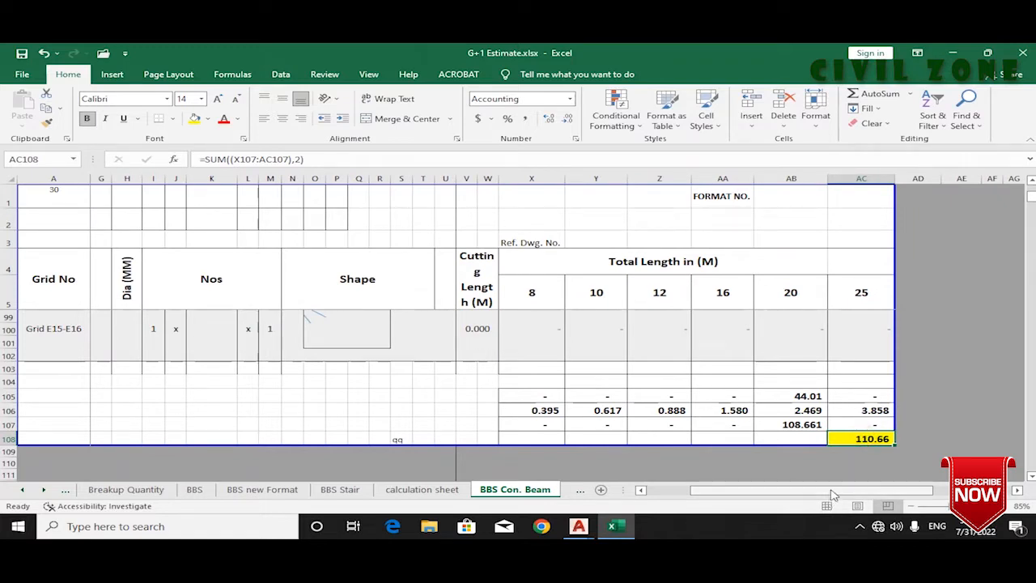
click(796, 421)
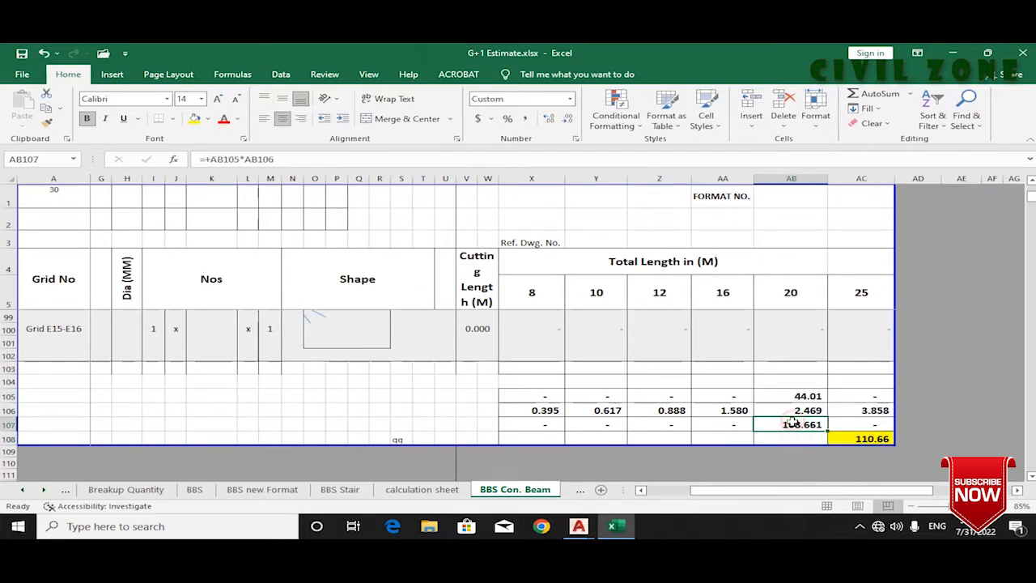
click(807, 396)
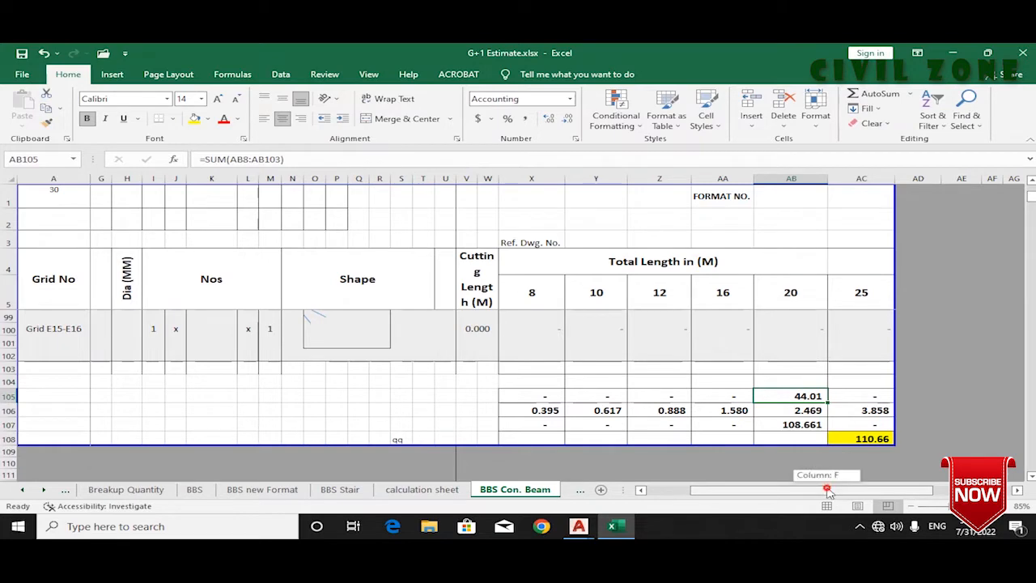
drag(828, 489, 753, 489)
scroll(581, 446, up, 20)
scroll(580, 446, up, 8)
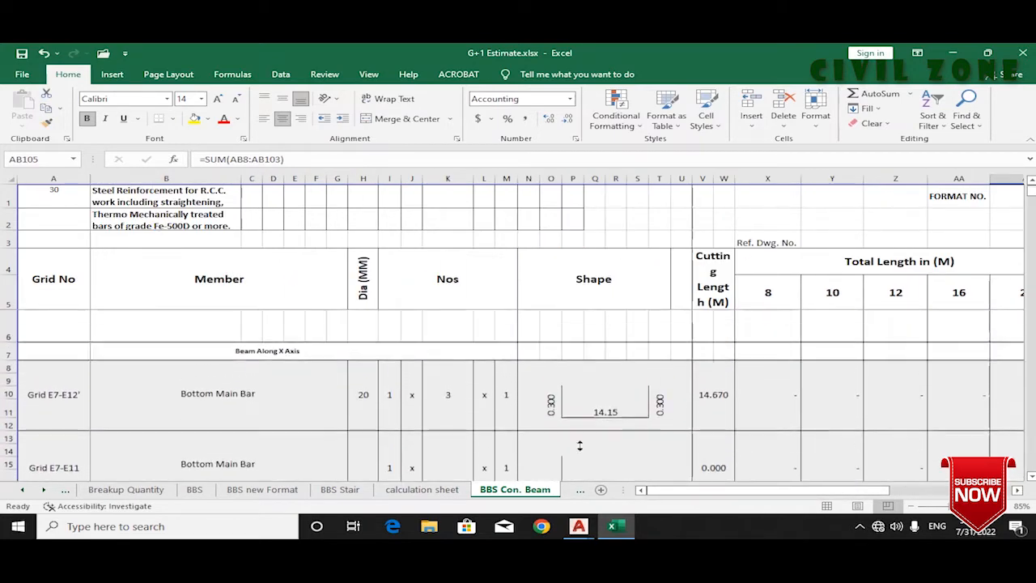
scroll(450, 427, down, 1)
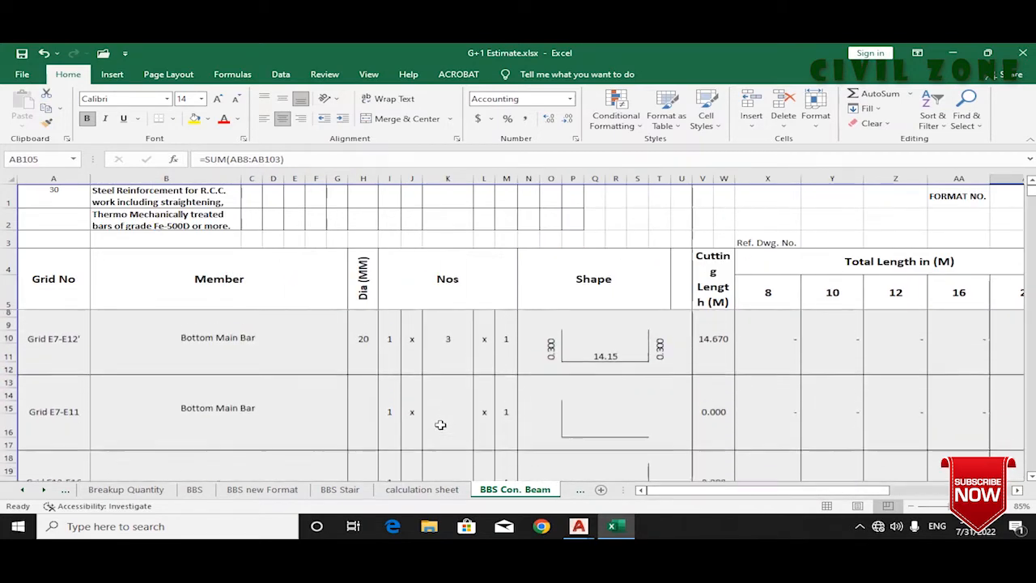
click(365, 390)
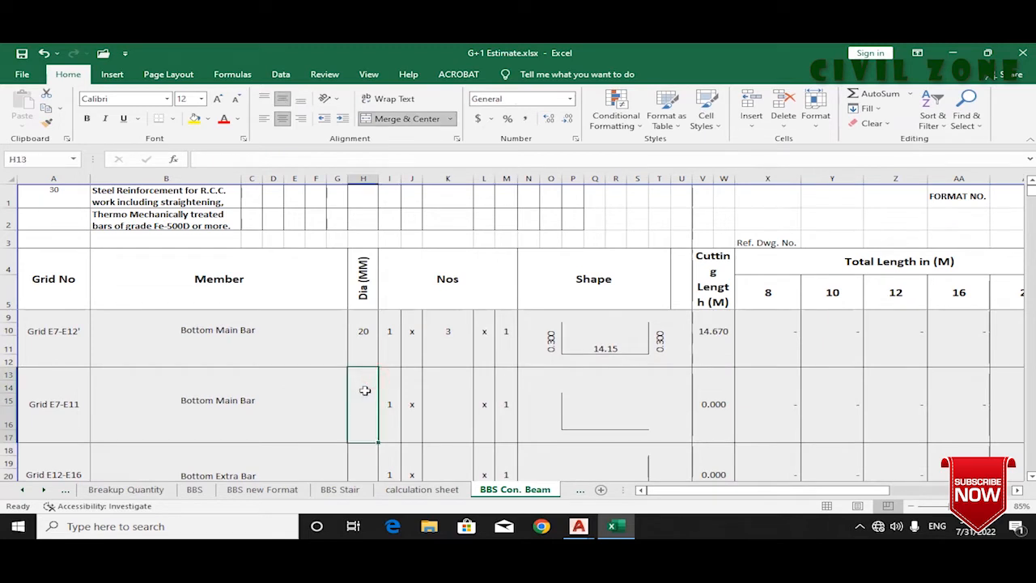
click(858, 531)
click(858, 530)
click(855, 529)
click(657, 409)
Step: Read the bottom bar callouts between E8 and E12 in the AutoCAD beam detail and return to the Excel row for Grid E7-E11
mouse_move(575, 524)
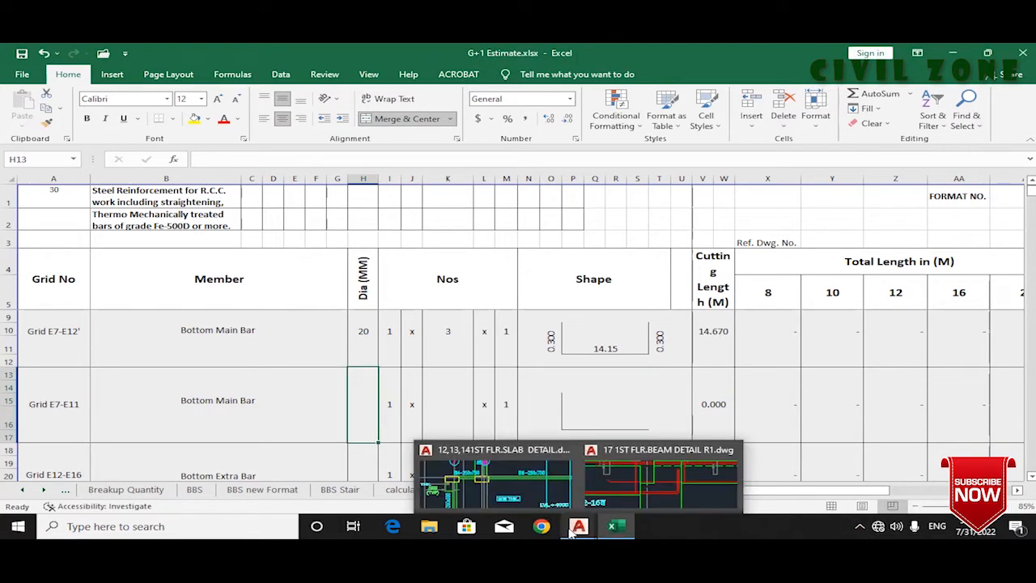
click(632, 477)
scroll(659, 334, down, 3)
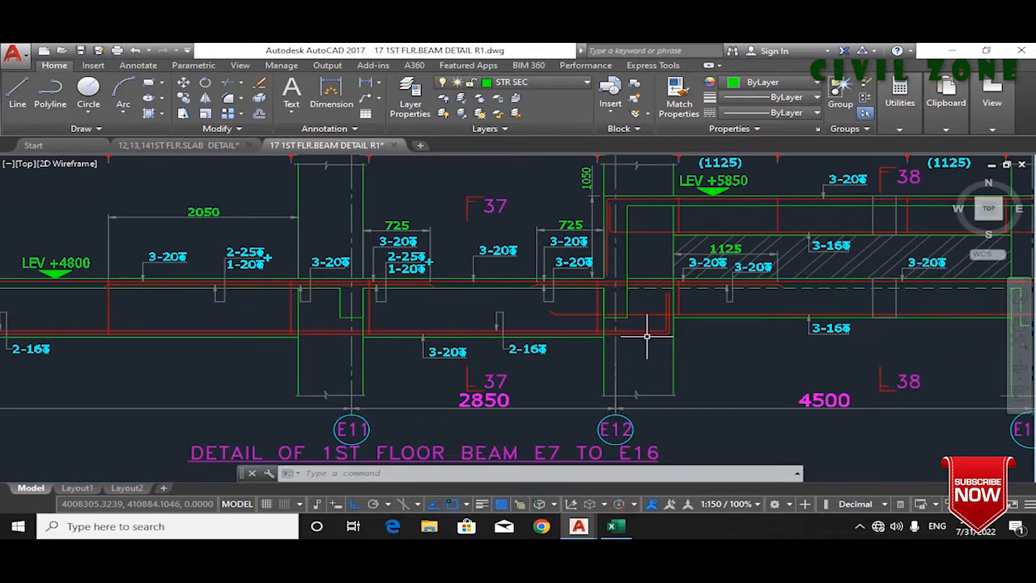
drag(688, 340, 944, 341)
scroll(166, 354, up, 2)
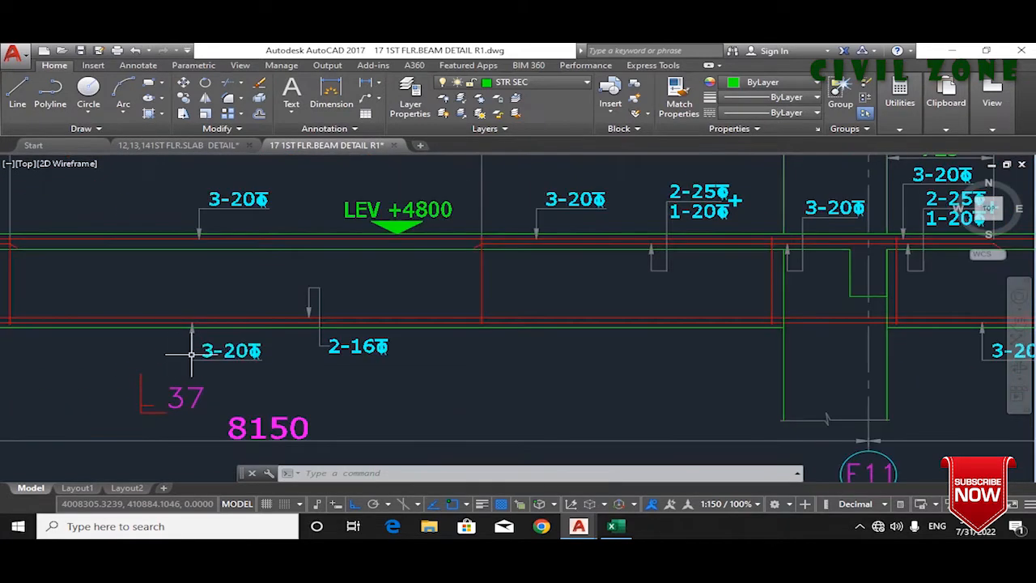
click(612, 526)
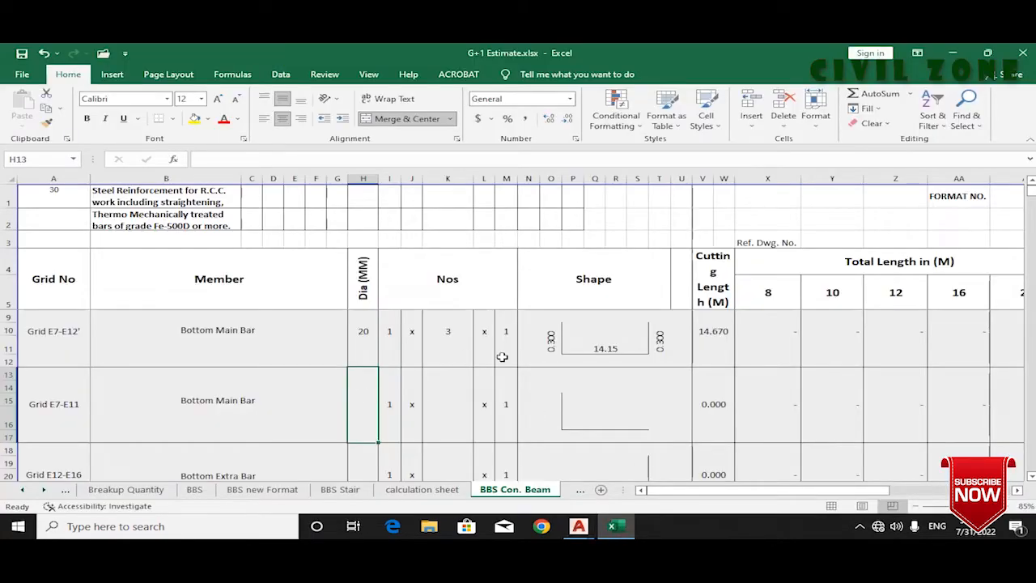
click(580, 352)
scroll(562, 361, down, 1)
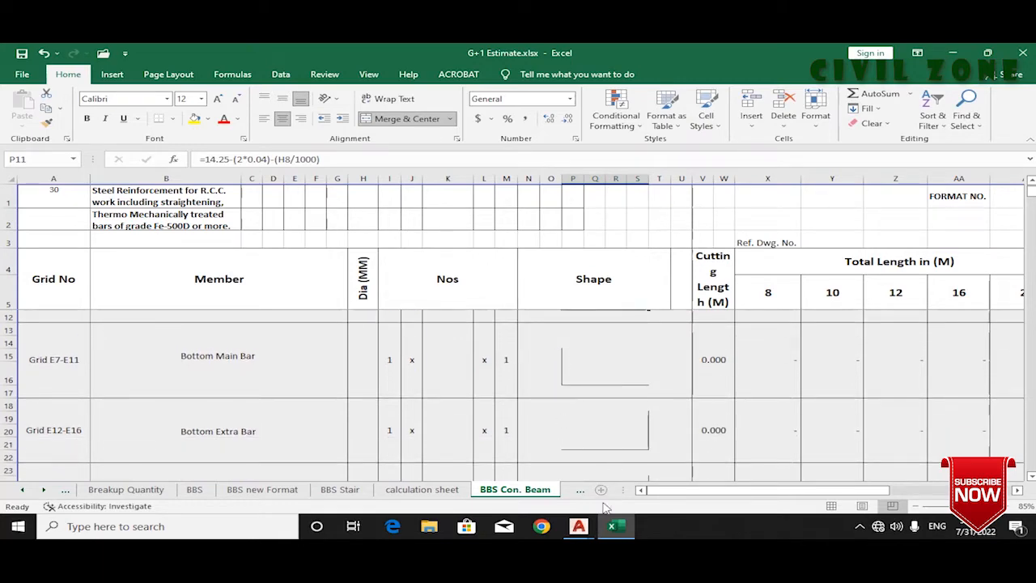
Step: Switch to the AutoCAD beam detail and examine the 3-20 and 2-16 mm bottom bars from grid E7 across E8 to E11
mouse_move(579, 526)
click(696, 461)
scroll(658, 364, down, 3)
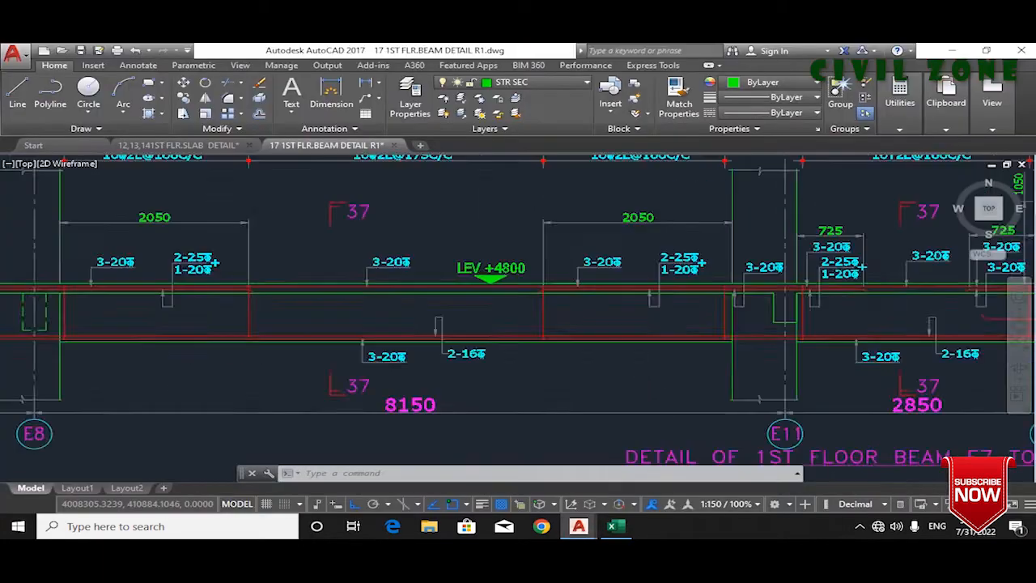
scroll(361, 352, up, 4)
scroll(223, 343, down, 1)
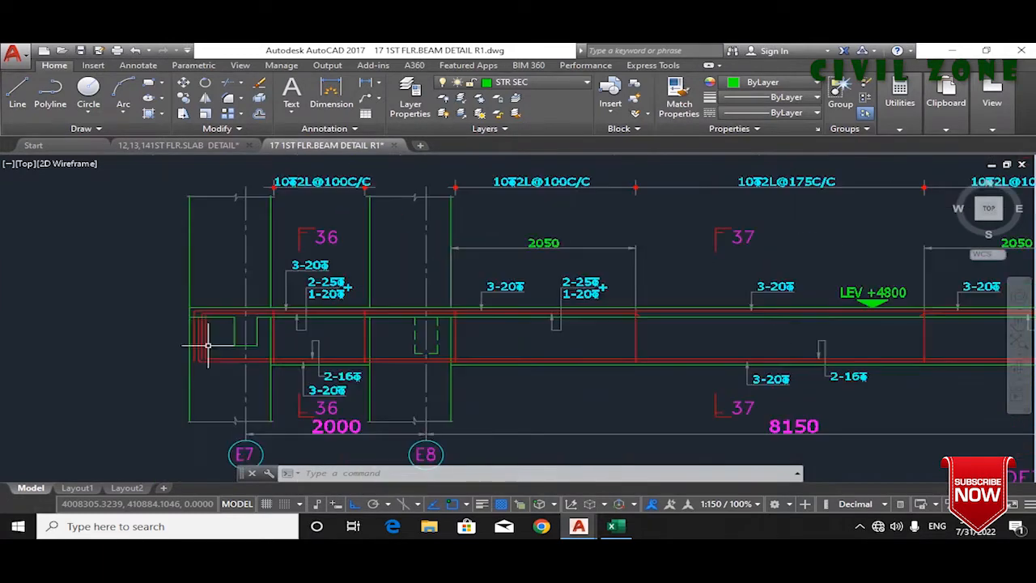
scroll(227, 351, down, 1)
scroll(338, 382, up, 1)
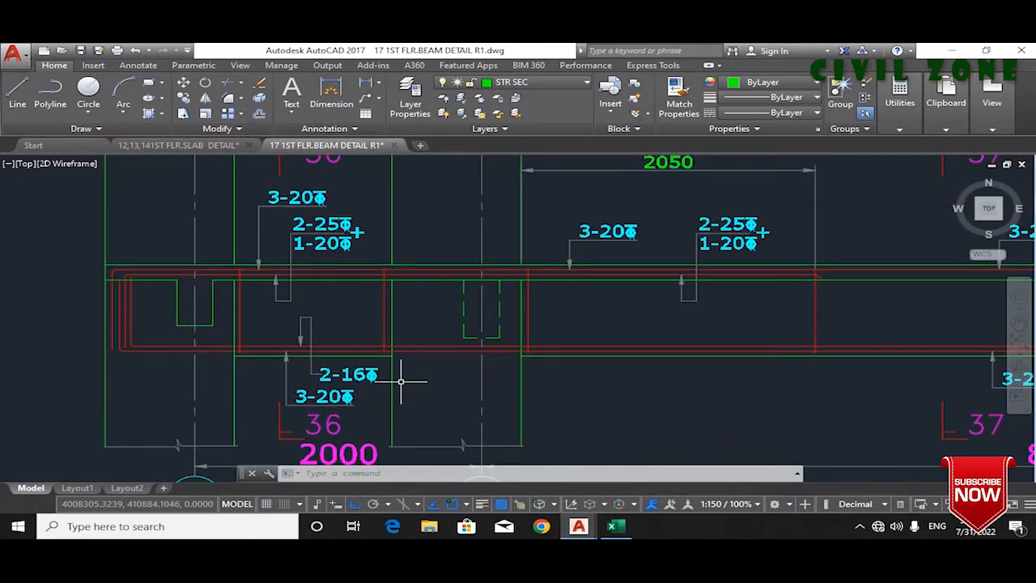
scroll(336, 359, up, 1)
scroll(335, 359, down, 3)
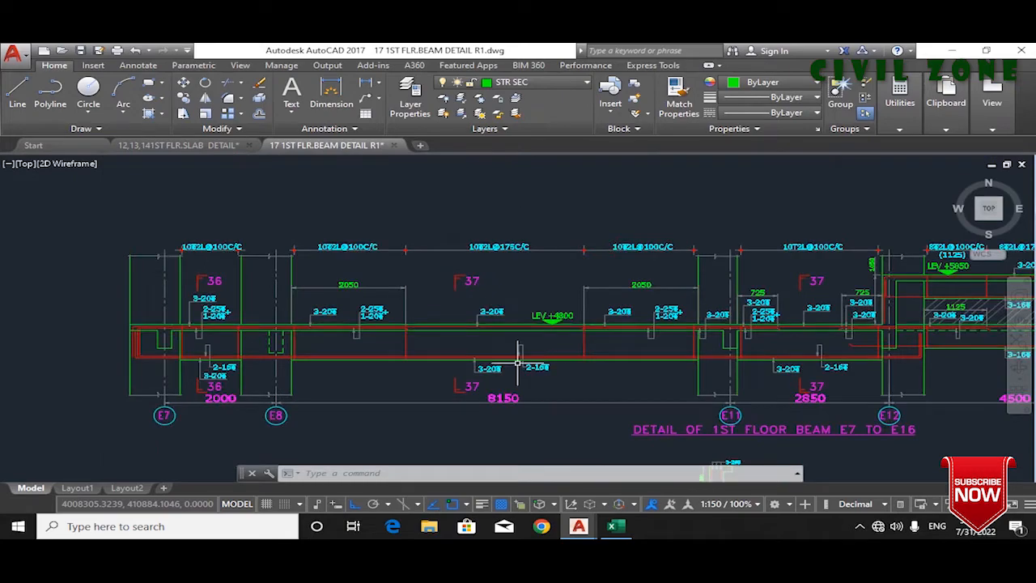
Step: Examine the bent ends of the bottom bars at columns E12 and E7, and switch back to the Excel schedule
scroll(897, 347, up, 4)
scroll(942, 354, up, 2)
drag(941, 359, 629, 371)
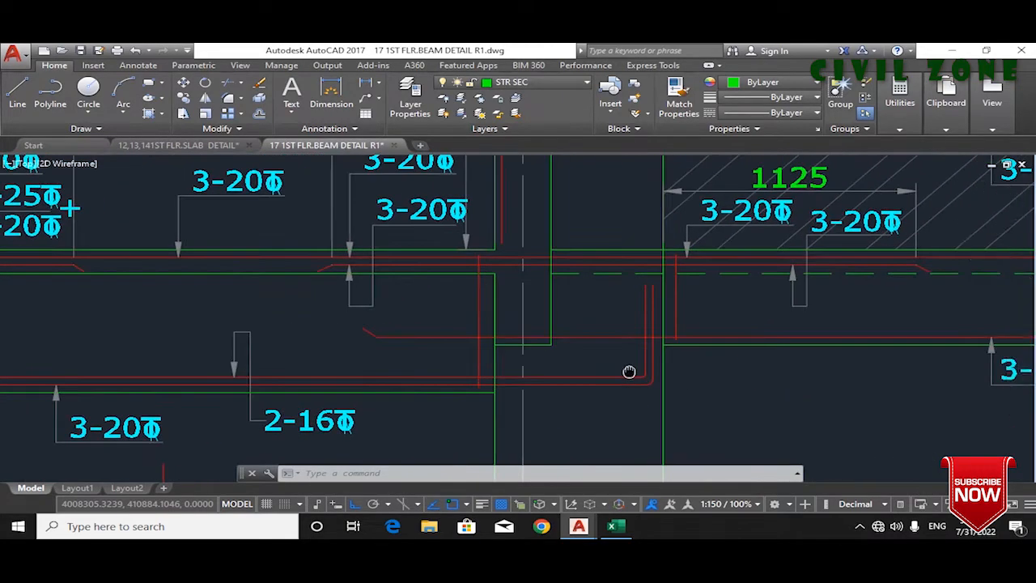
scroll(645, 354, down, 3)
scroll(653, 344, up, 8)
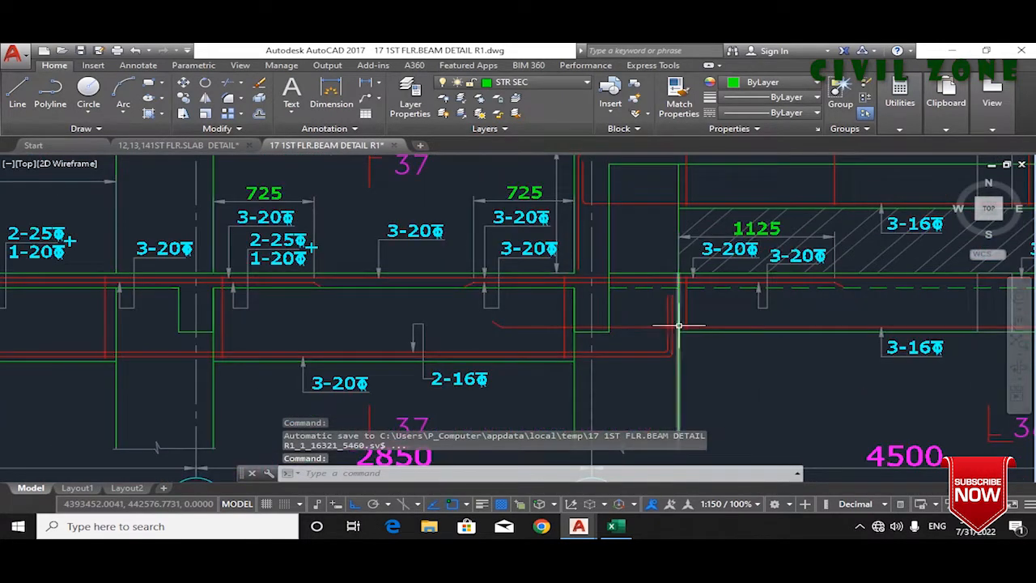
scroll(654, 308, down, 3)
scroll(84, 184, down, 4)
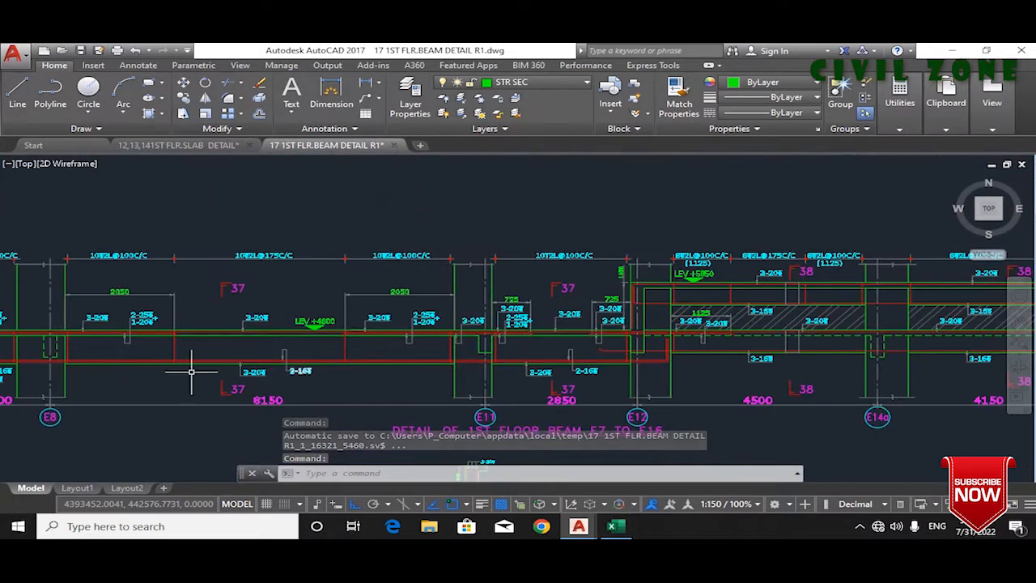
scroll(460, 353, up, 4)
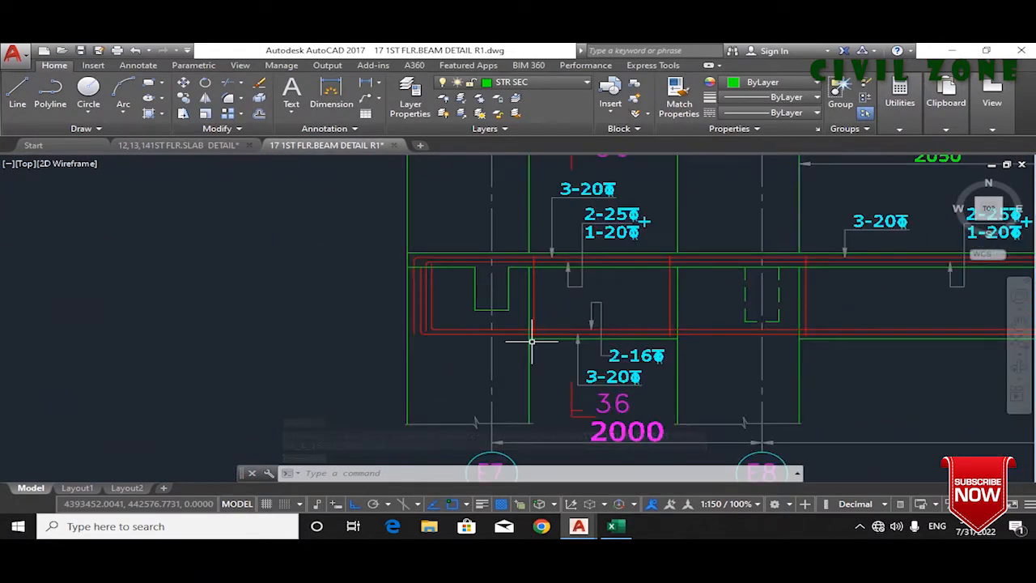
click(613, 526)
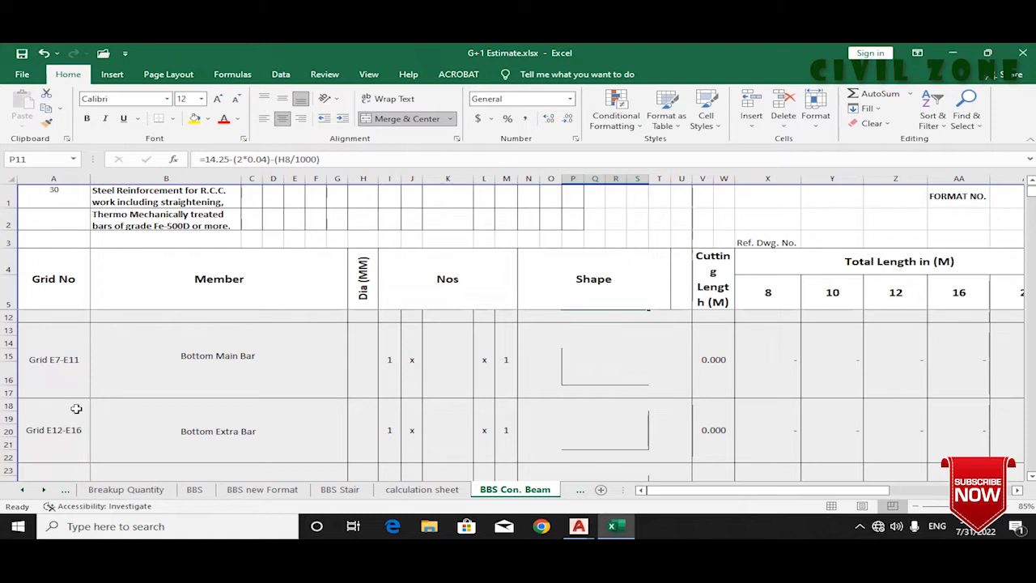
Step: Insert five blank rows at rows 13 to 17, directly above the Grid E7-E11 bottom main bar entry
scroll(219, 417, down, 3)
scroll(226, 416, up, 5)
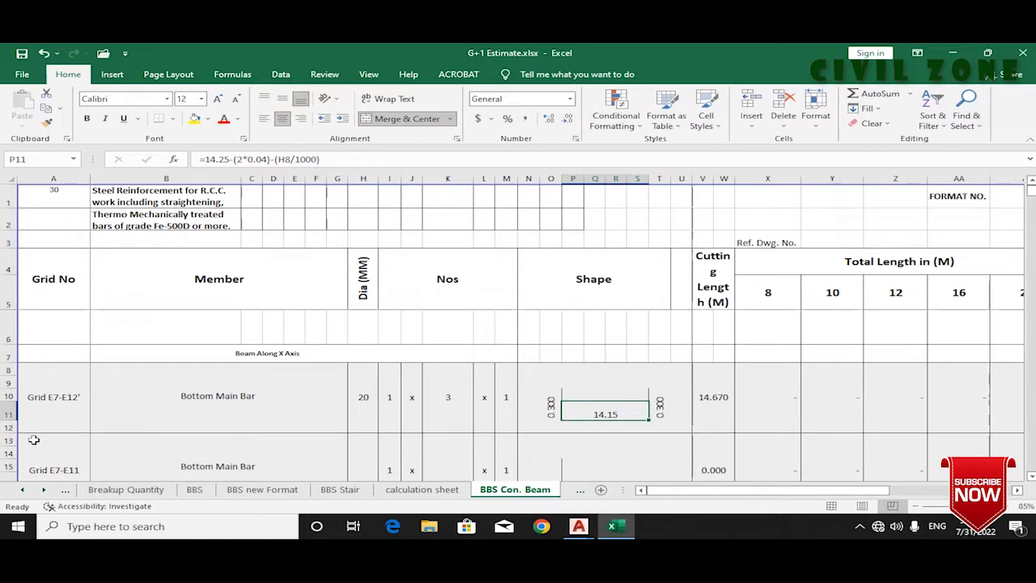
click(35, 440)
click(4, 438)
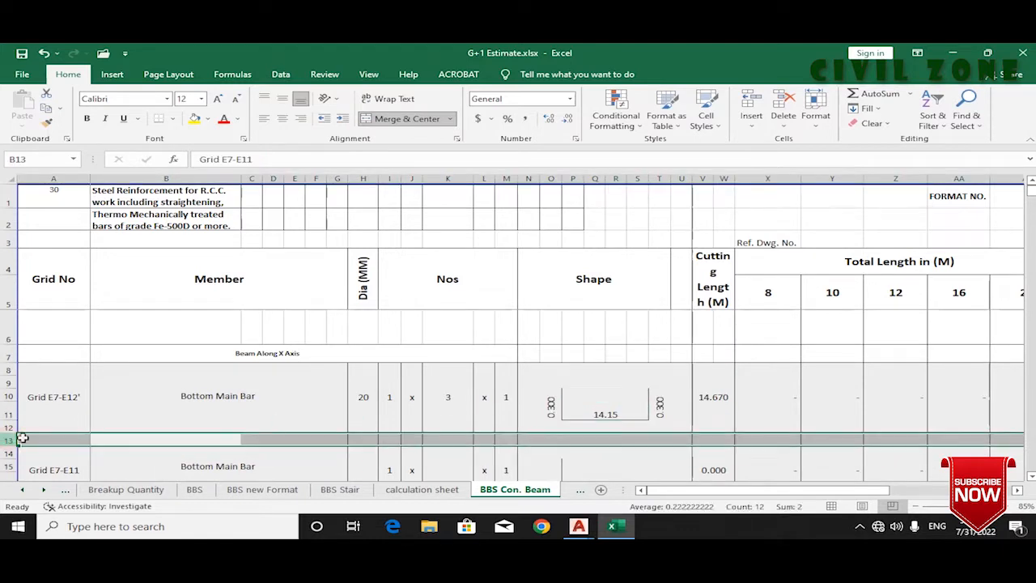
scroll(61, 384, down, 2)
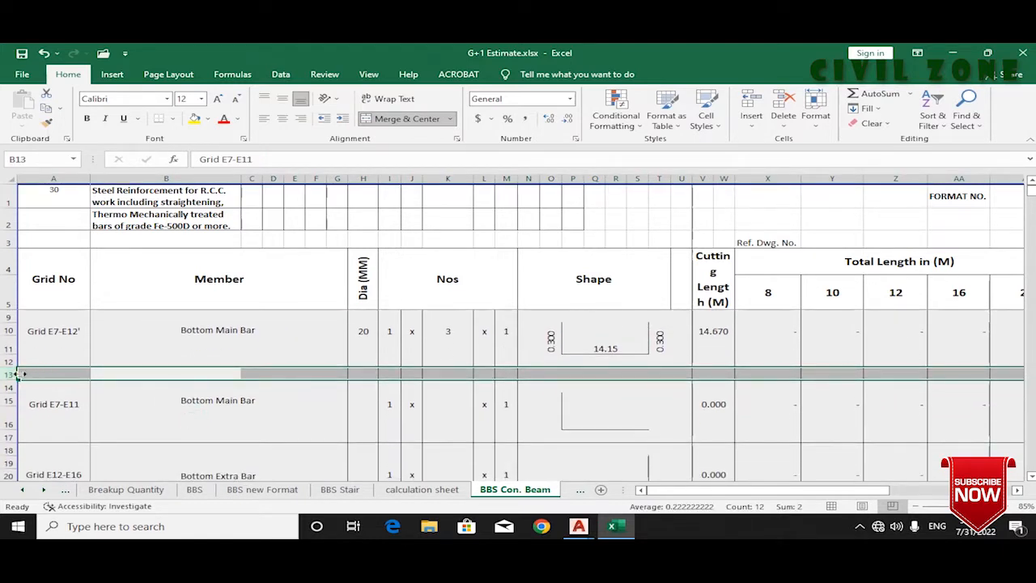
drag(11, 374, 20, 436)
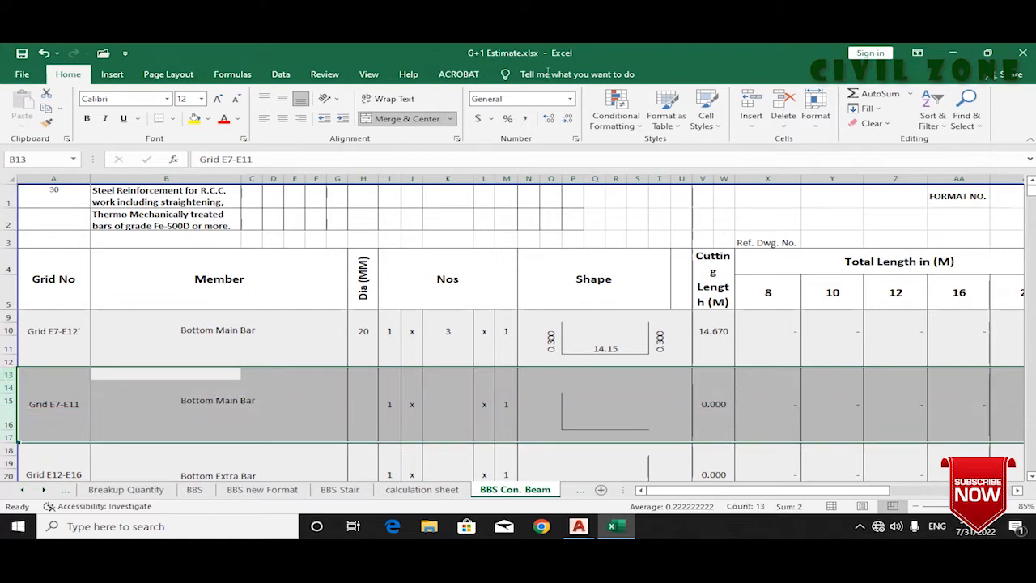
click(752, 104)
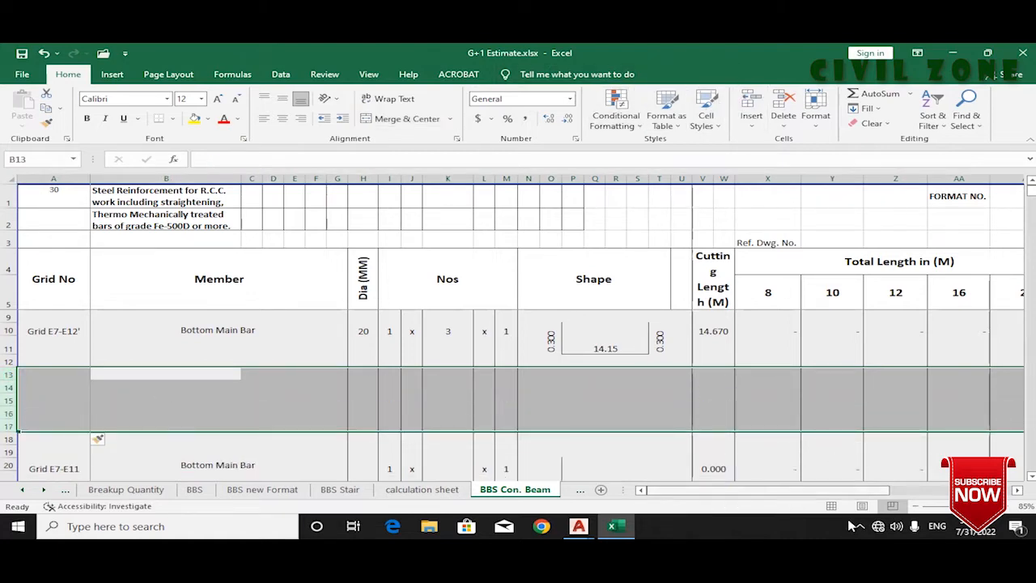
click(859, 526)
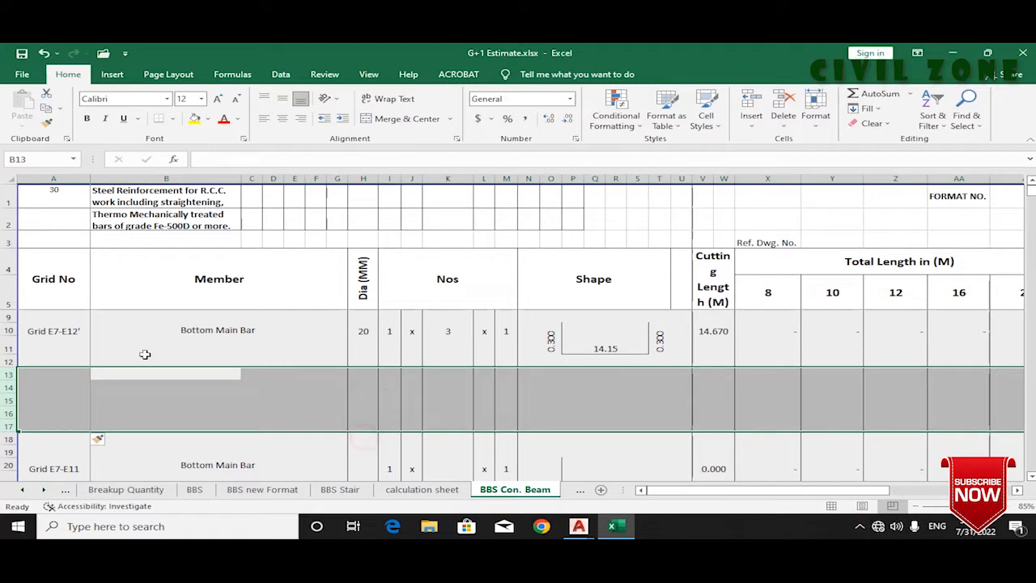
Step: Copy the Grid E7-E12' bottom main bar entry from rows 8-12 into the blank rows starting at A13
click(37, 348)
scroll(71, 397, up, 1)
drag(49, 389, 817, 408)
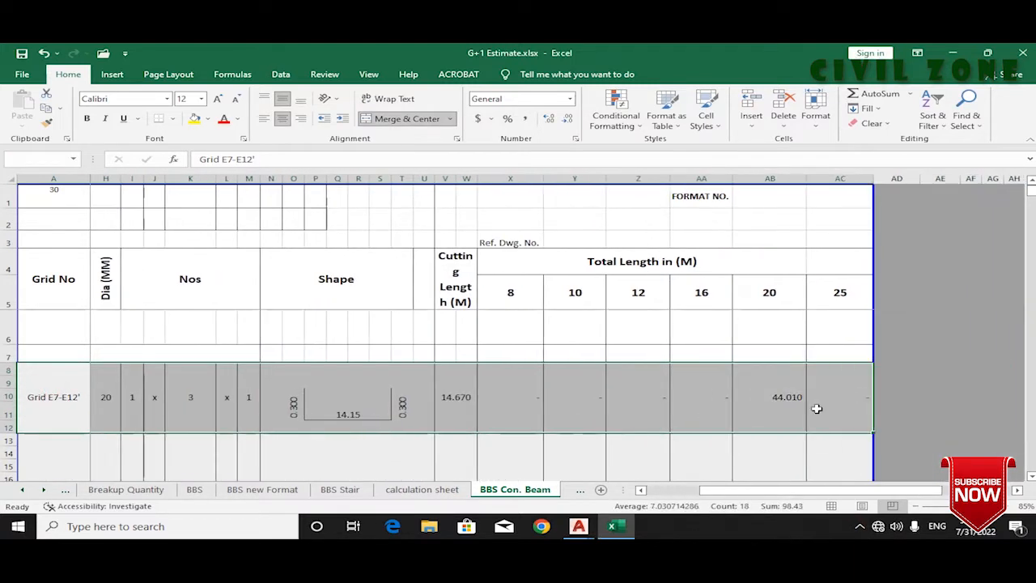
key(ctrl+c)
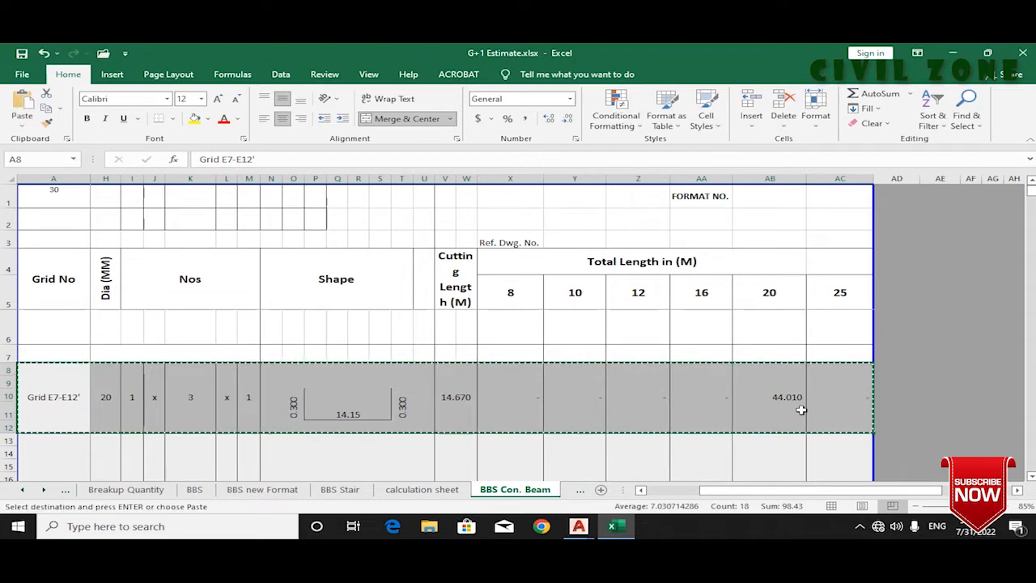
drag(741, 491, 648, 479)
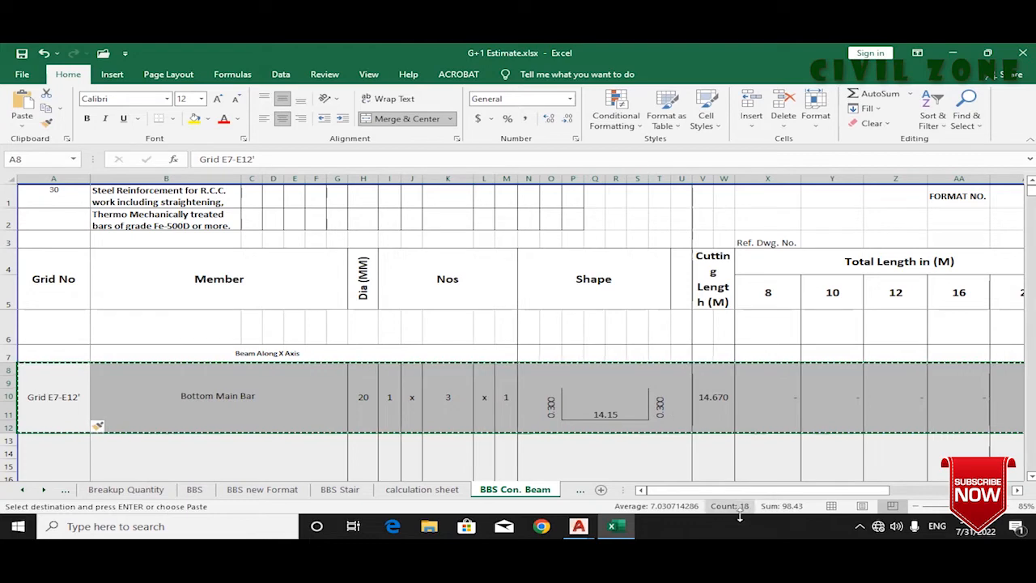
scroll(144, 413, down, 1)
scroll(144, 413, down, 1)
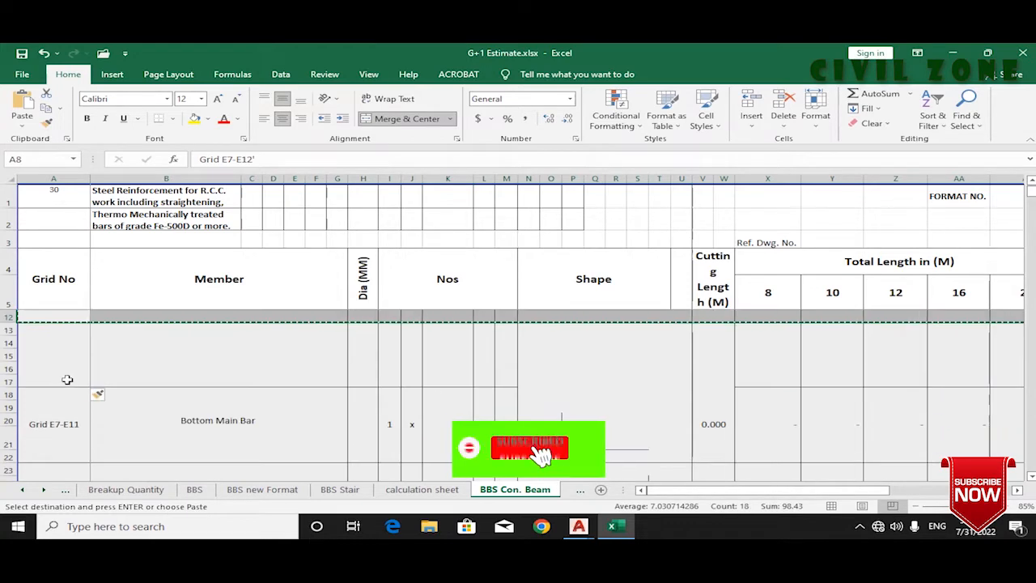
scroll(53, 378, up, 1)
click(48, 374)
key(ctrl+v)
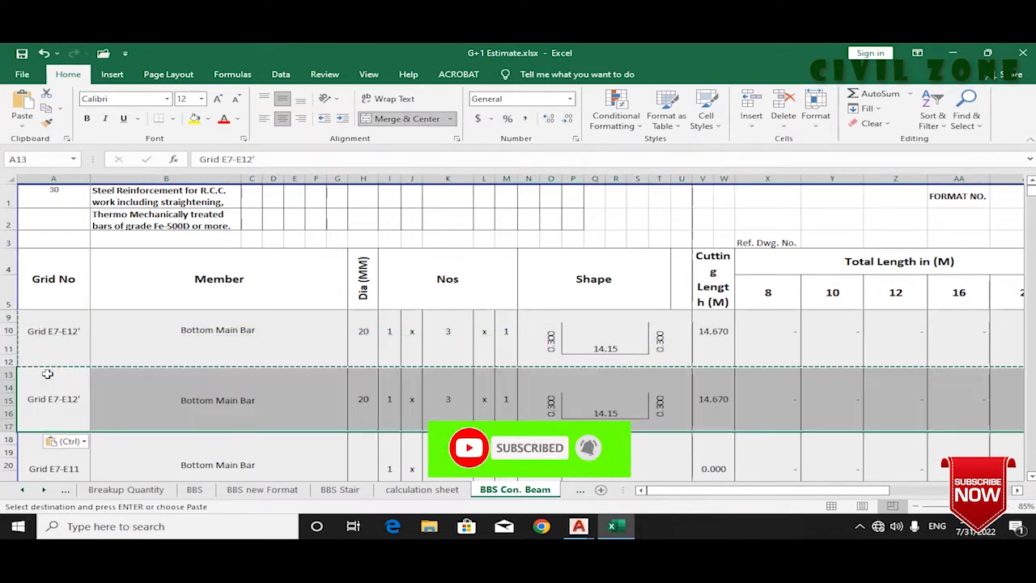
click(481, 403)
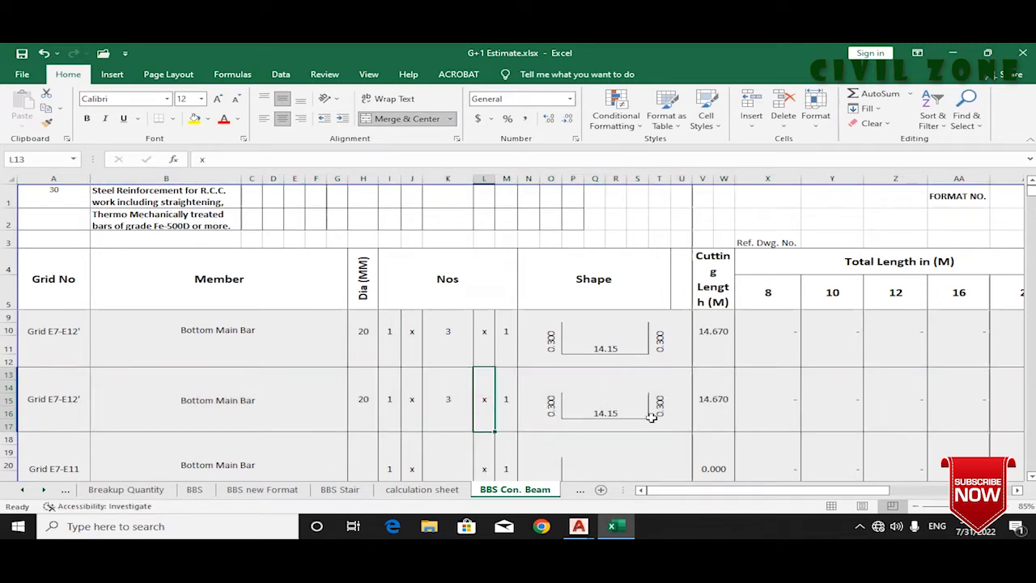
drag(735, 490, 709, 490)
Step: Switch to the AutoCAD beam detail drawing and examine the 3-20 and 2-16 mm bottom bar callouts between E7 and E12
mouse_move(578, 526)
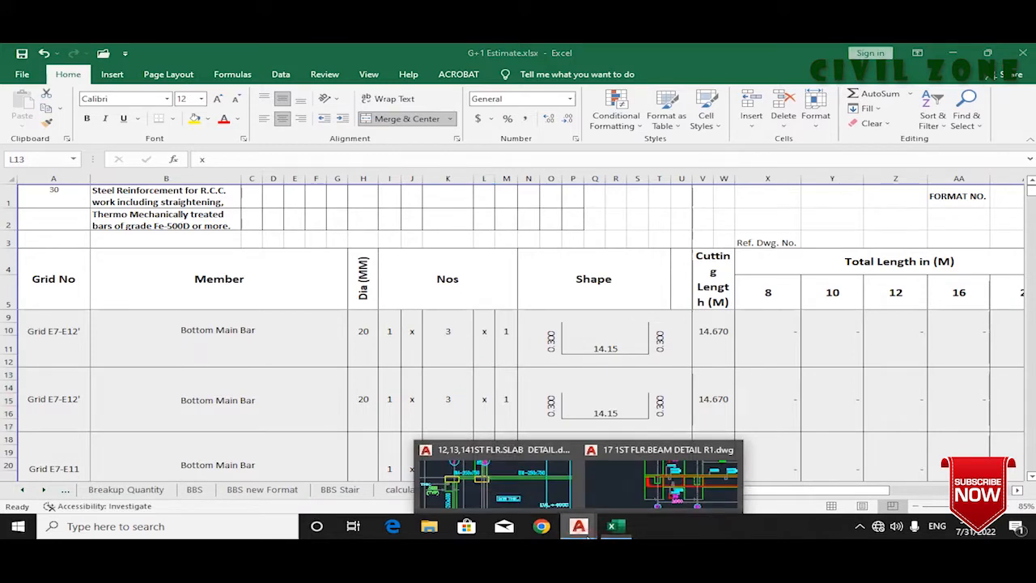
click(672, 473)
drag(639, 357, 472, 355)
scroll(472, 355, up, 2)
scroll(304, 338, down, 2)
drag(690, 354, 369, 356)
drag(850, 359, 454, 350)
drag(785, 350, 398, 350)
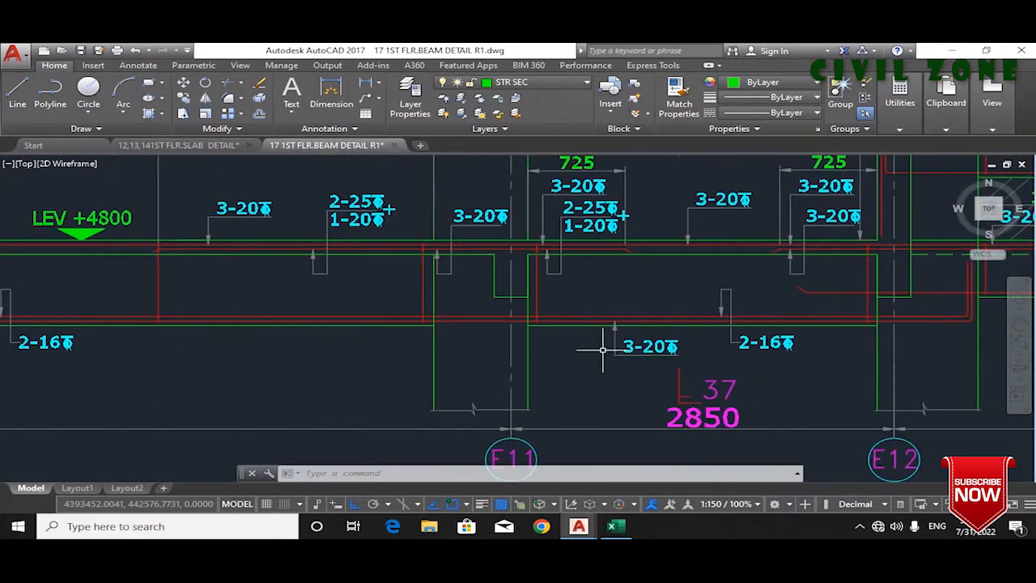
drag(612, 357, 990, 365)
scroll(606, 354, down, 3)
scroll(607, 359, up, 5)
scroll(697, 348, up, 4)
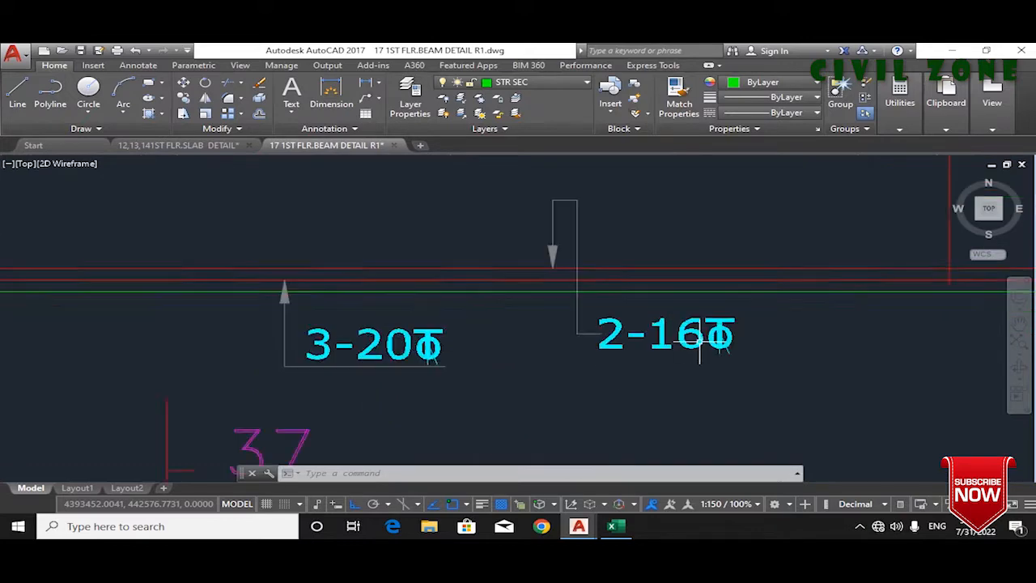
scroll(704, 331, down, 4)
scroll(706, 333, down, 3)
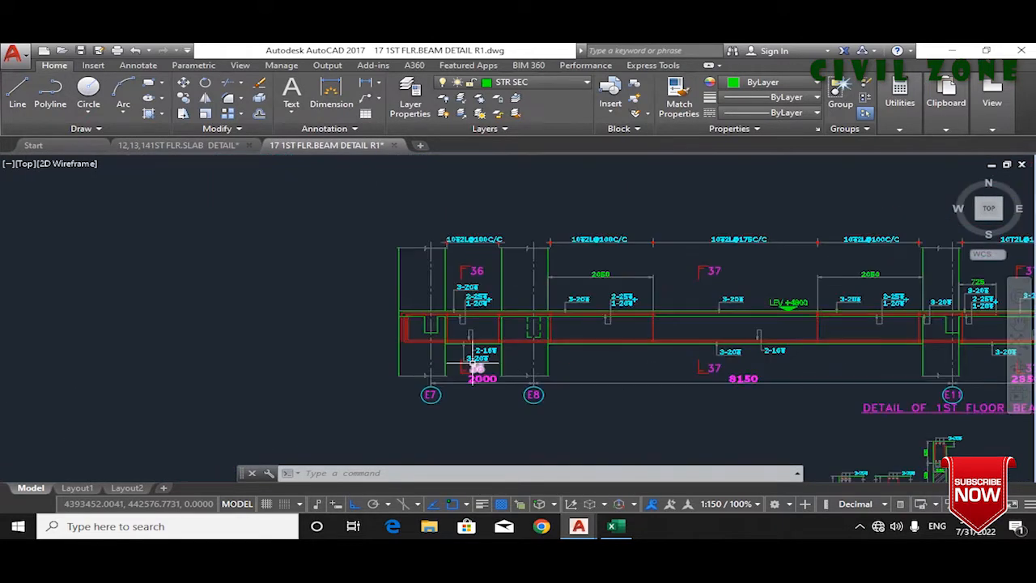
scroll(583, 348, up, 3)
drag(791, 337, 270, 337)
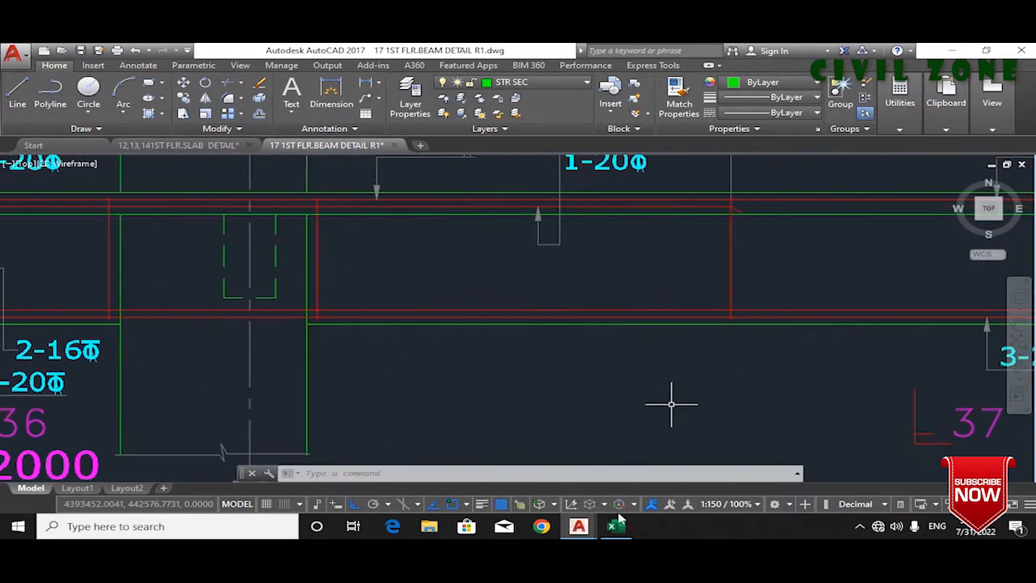
Step: View the 250x750 beam between columns 8 and 12 in the AutoCAD slab detail drawing, and return to the Excel schedule
click(555, 503)
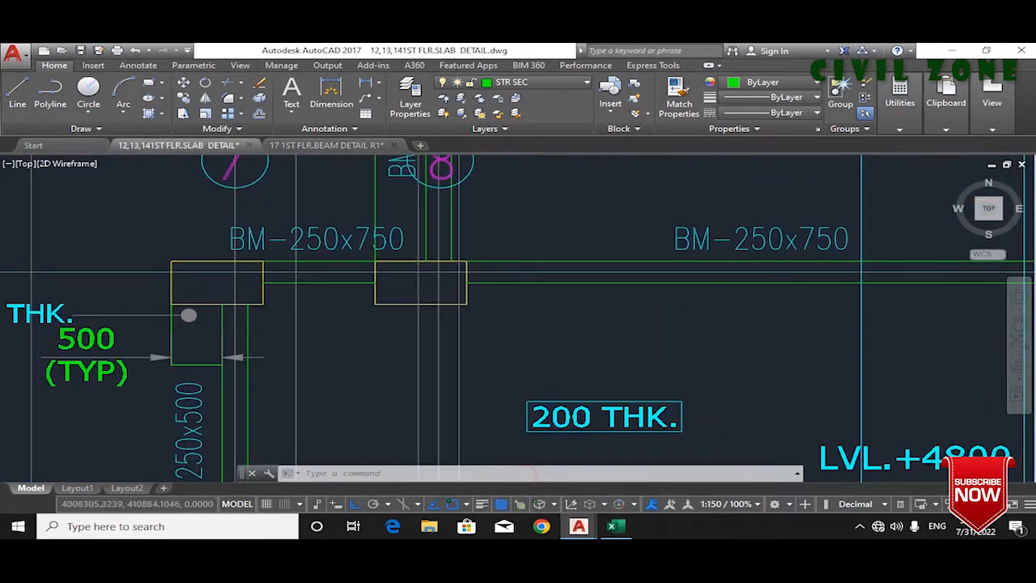
scroll(159, 284, down, 5)
scroll(474, 282, up, 2)
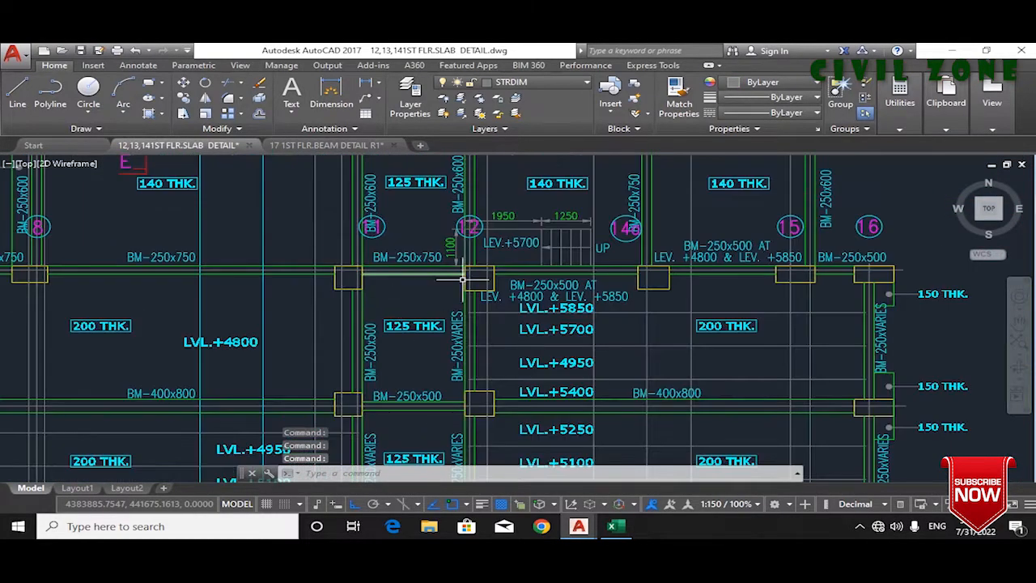
scroll(106, 311, up, 3)
mouse_move(578, 526)
click(660, 465)
click(615, 526)
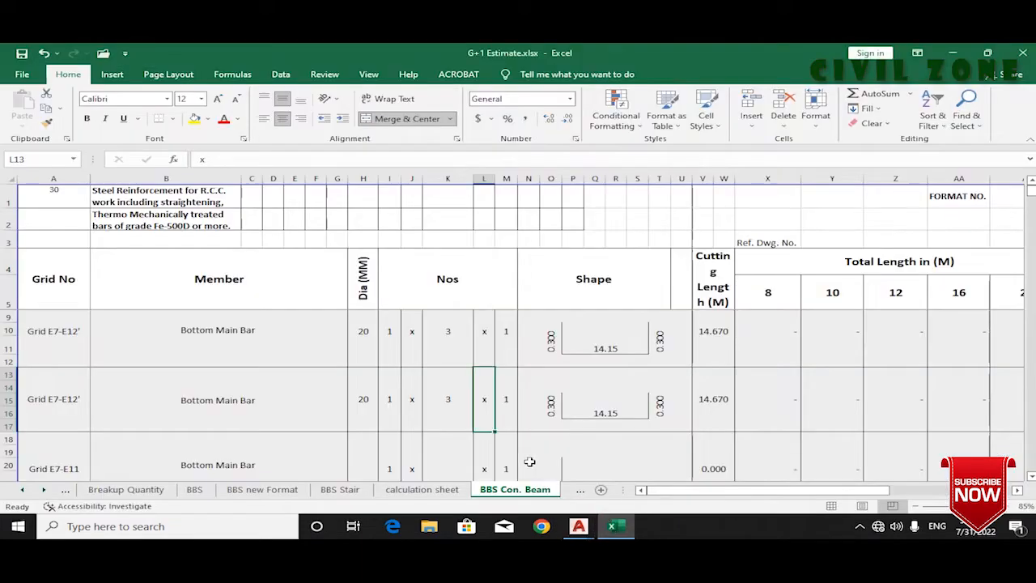
Step: Set the copied Grid E7-E12' bottom main bar in row 13 to 16 mm diameter with 2 bars
click(162, 390)
click(360, 397)
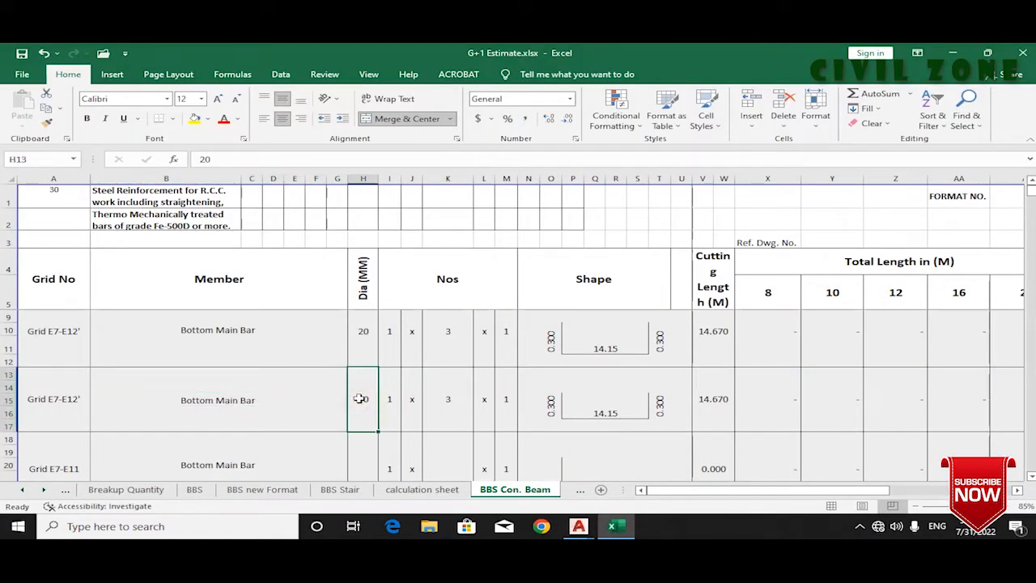
text(16)
key(Tab)
key(Tab)
key(Tab)
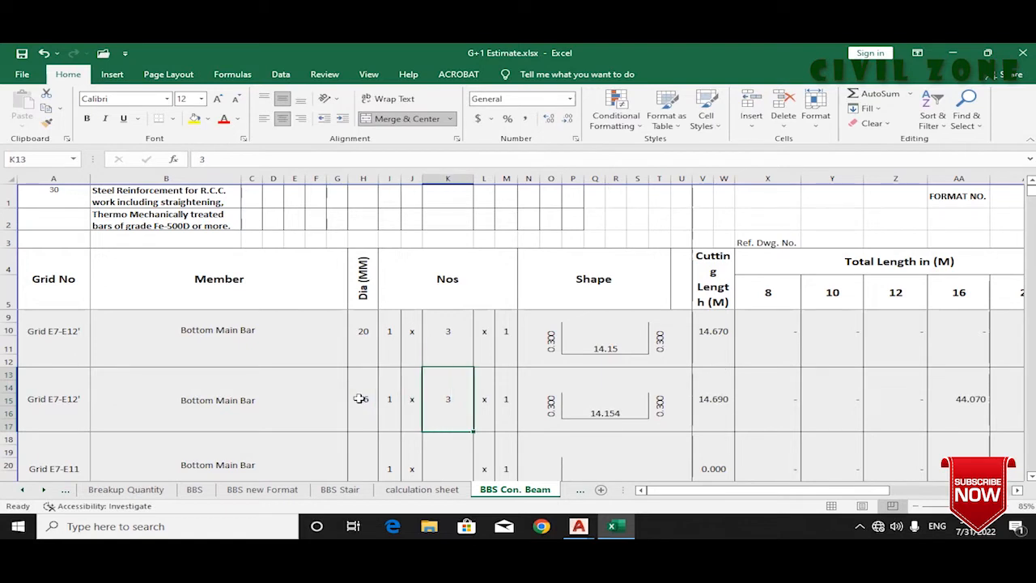
text(2)
key(Return)
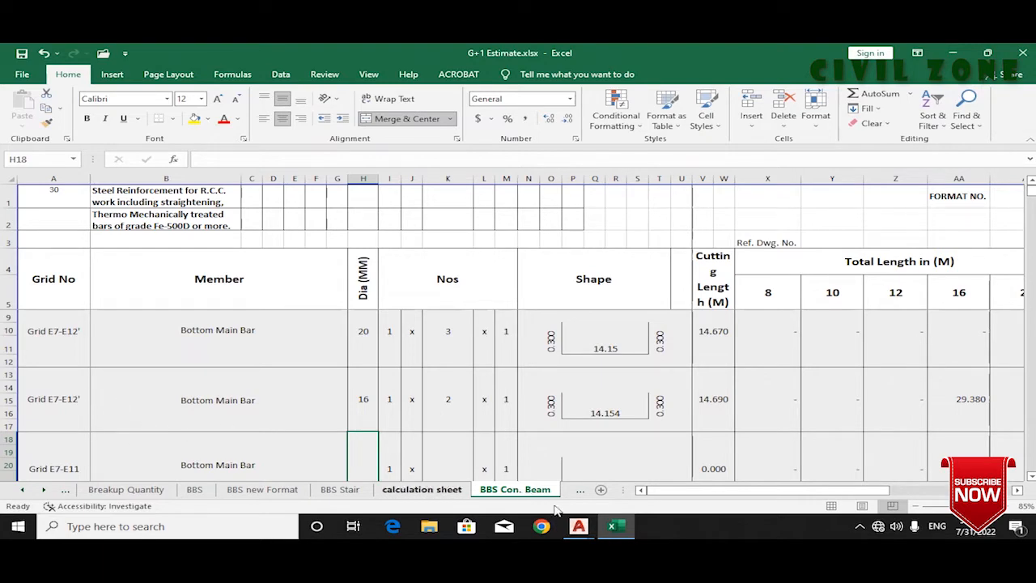
Step: Recheck the bottom bars from E7 to E12 in the AutoCAD beam detail and return to the Grid E7-E11 entry in Excel
click(578, 526)
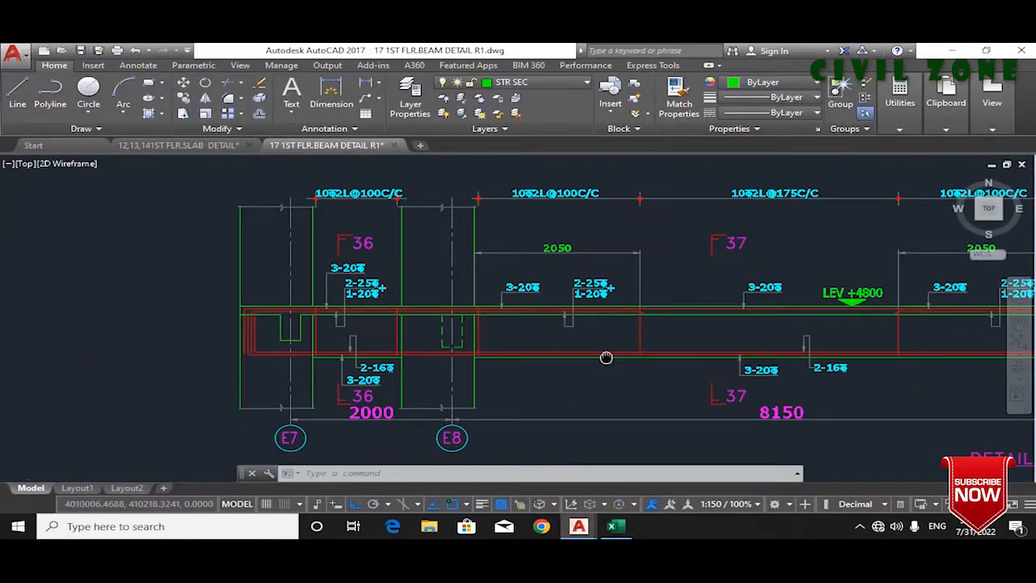
drag(607, 357, 424, 365)
scroll(780, 398, down, 5)
scroll(818, 370, up, 4)
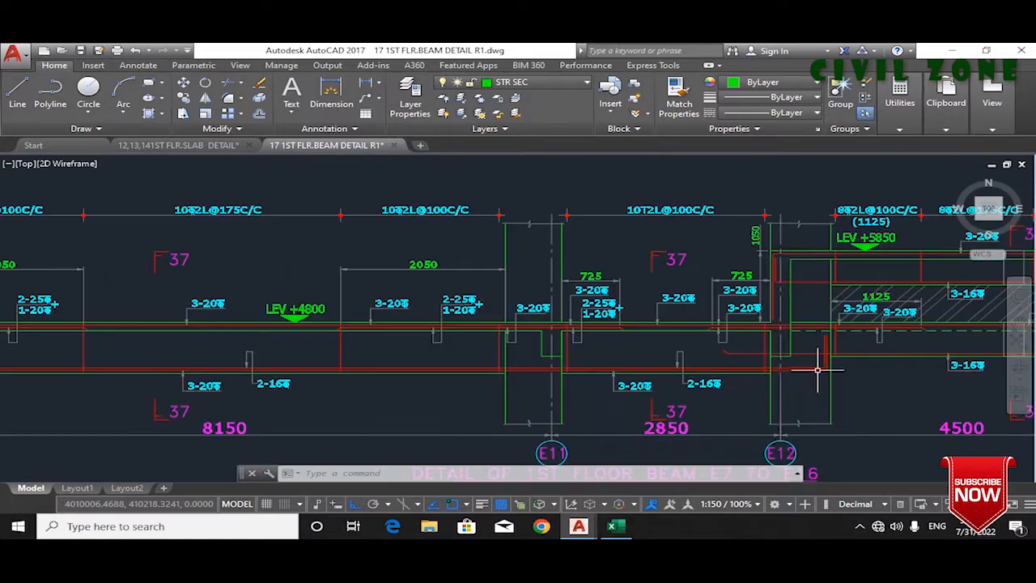
drag(782, 369, 847, 365)
scroll(863, 421, down, 2)
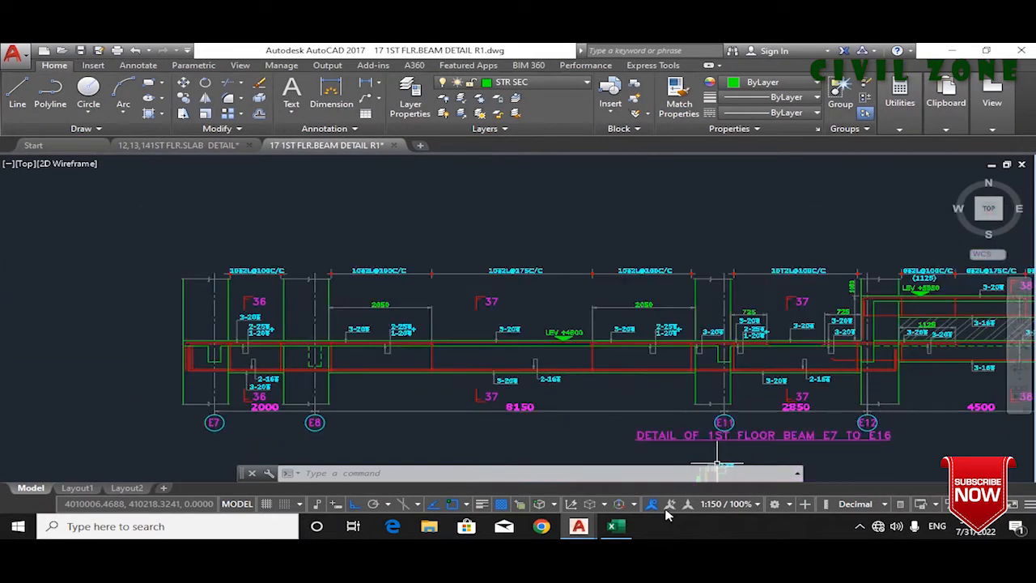
click(615, 527)
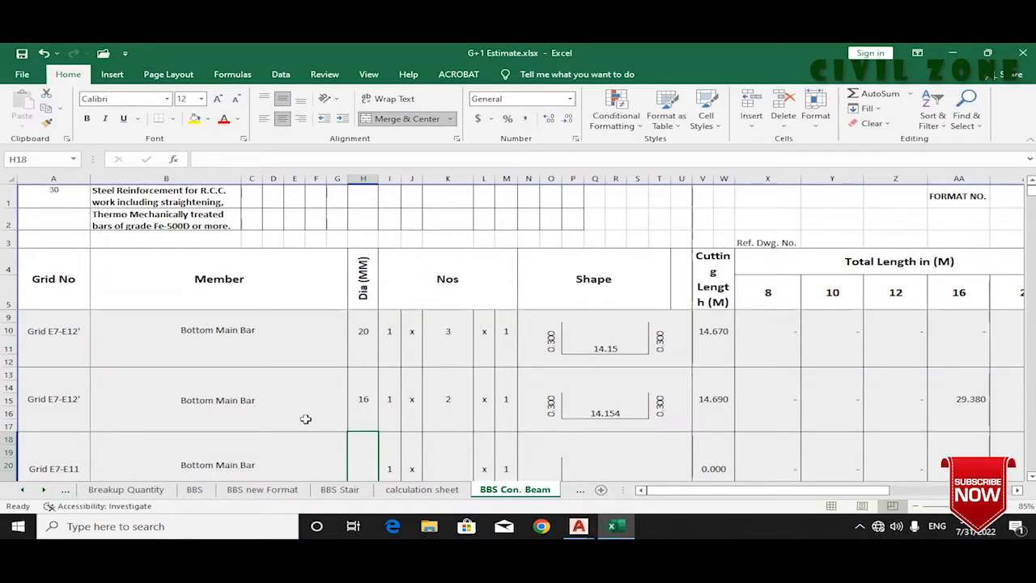
scroll(305, 419, down, 1)
click(115, 430)
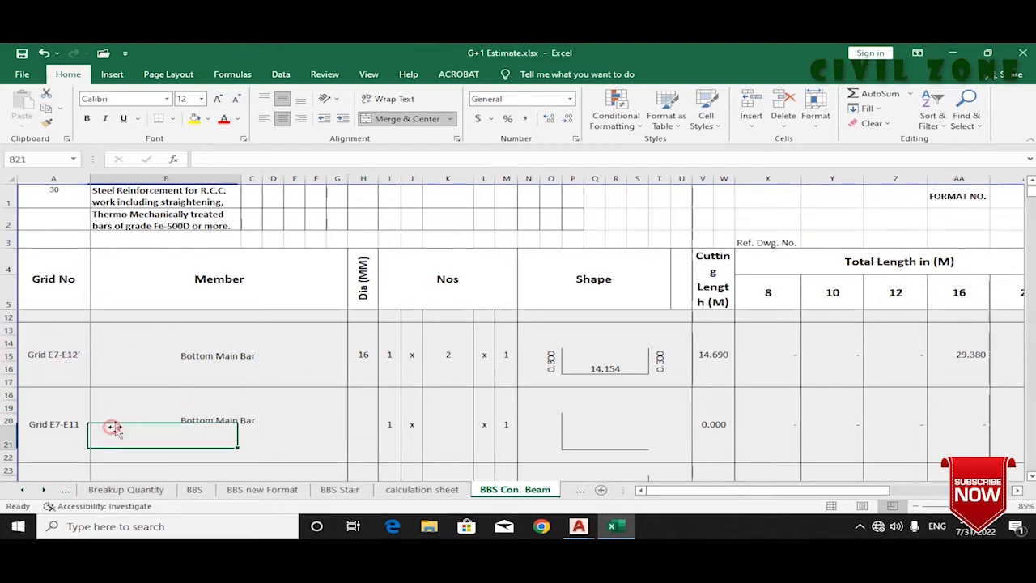
click(157, 418)
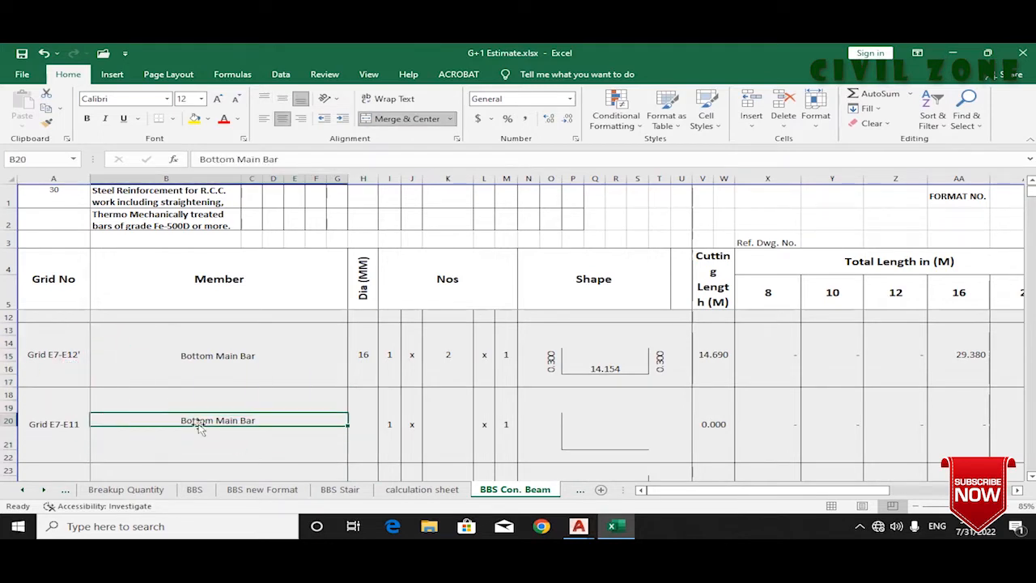
scroll(554, 439, down, 1)
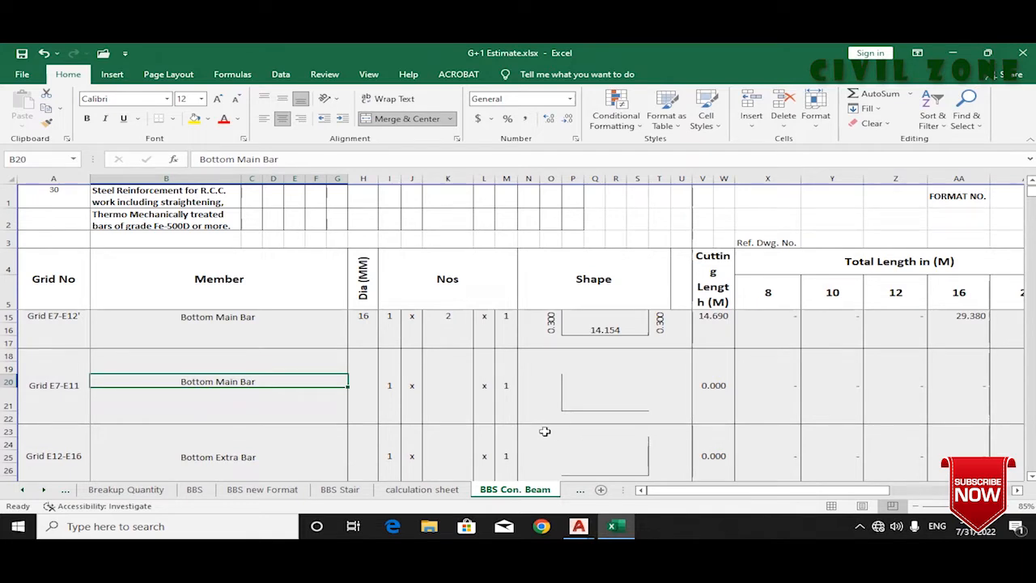
Step: Switch to the AutoCAD beam detail and examine the bottom bars from column E12 towards E16, including the bar end beside E12
mouse_move(579, 526)
click(713, 473)
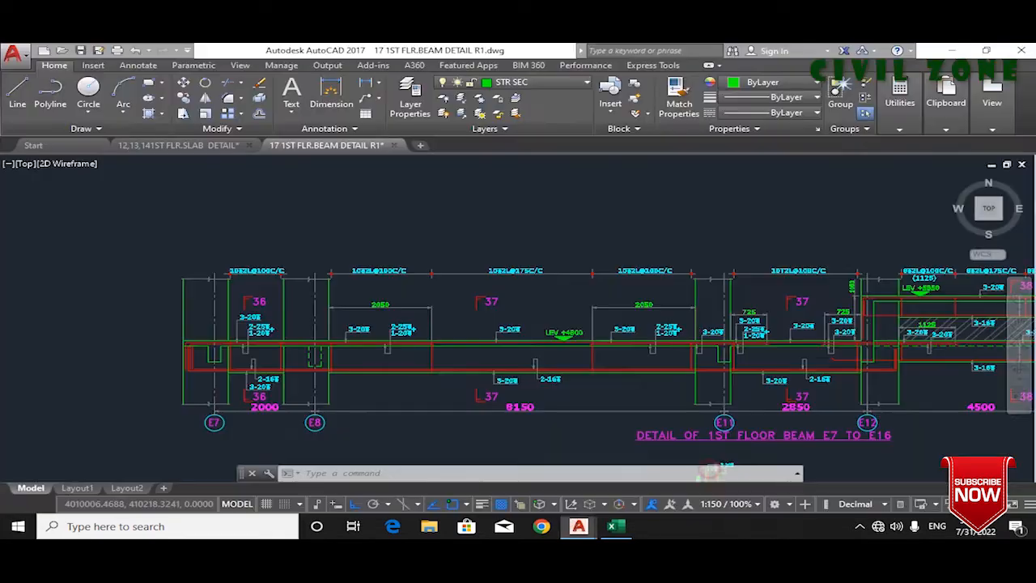
drag(748, 408, 473, 402)
drag(740, 383, 574, 377)
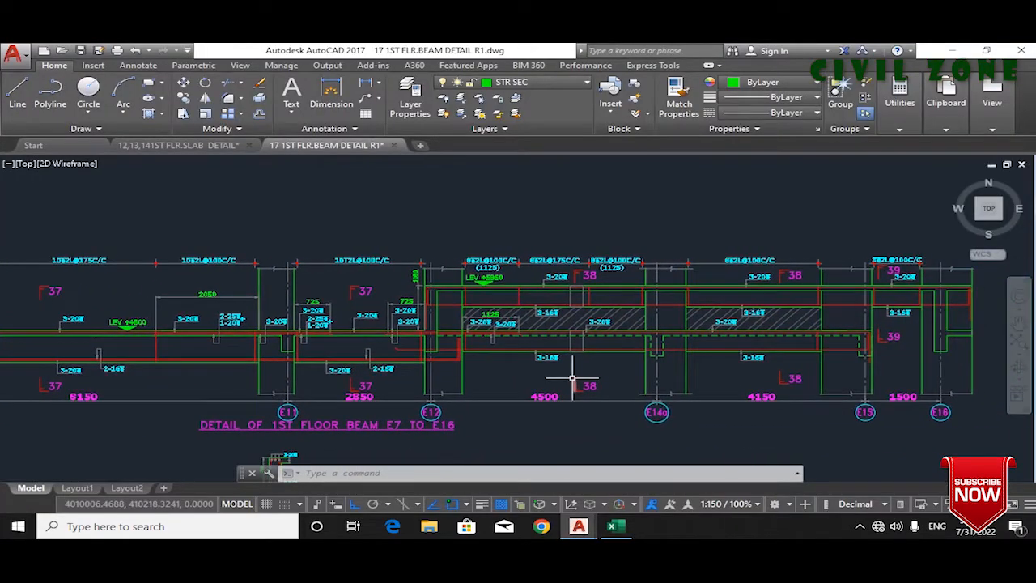
scroll(436, 340, up, 2)
drag(775, 374, 607, 383)
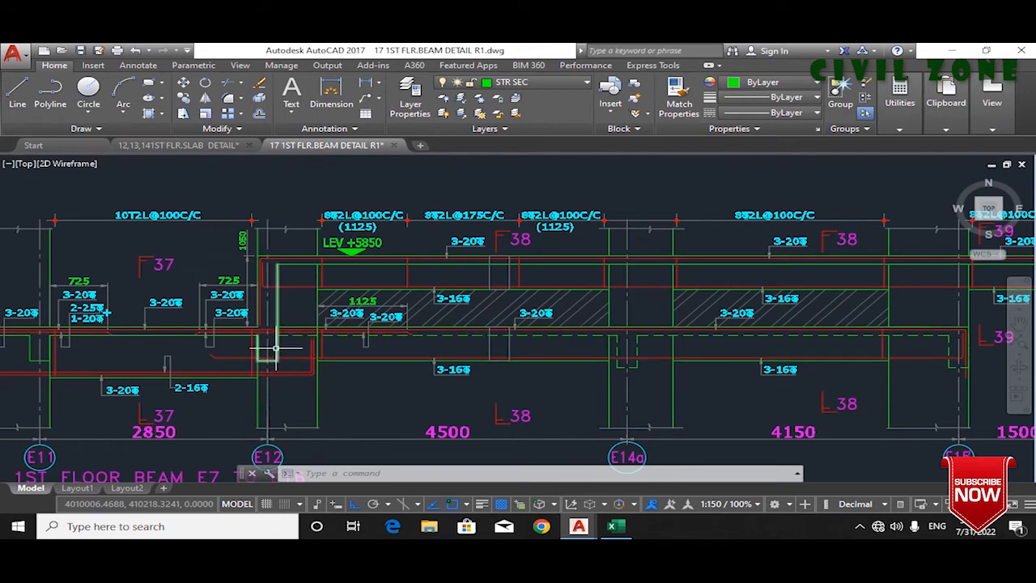
scroll(275, 357, up, 2)
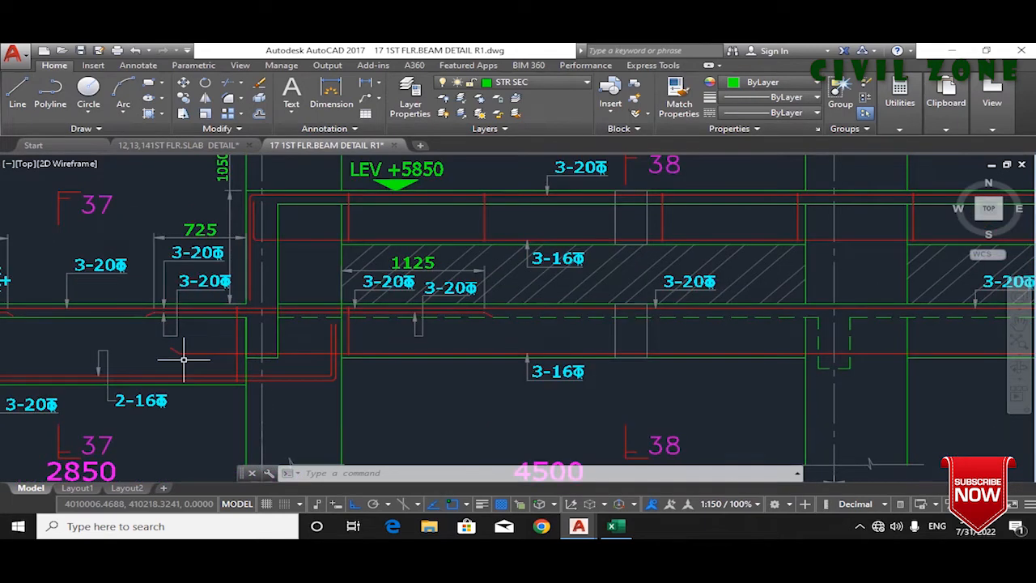
Step: Select the lower 3-16 mm bottom bar starting beside column E12 and inspect its full extent across E14a to E15
click(288, 354)
scroll(292, 354, down, 6)
scroll(383, 351, up, 8)
scroll(383, 351, down, 5)
scroll(370, 409, up, 2)
scroll(366, 404, down, 5)
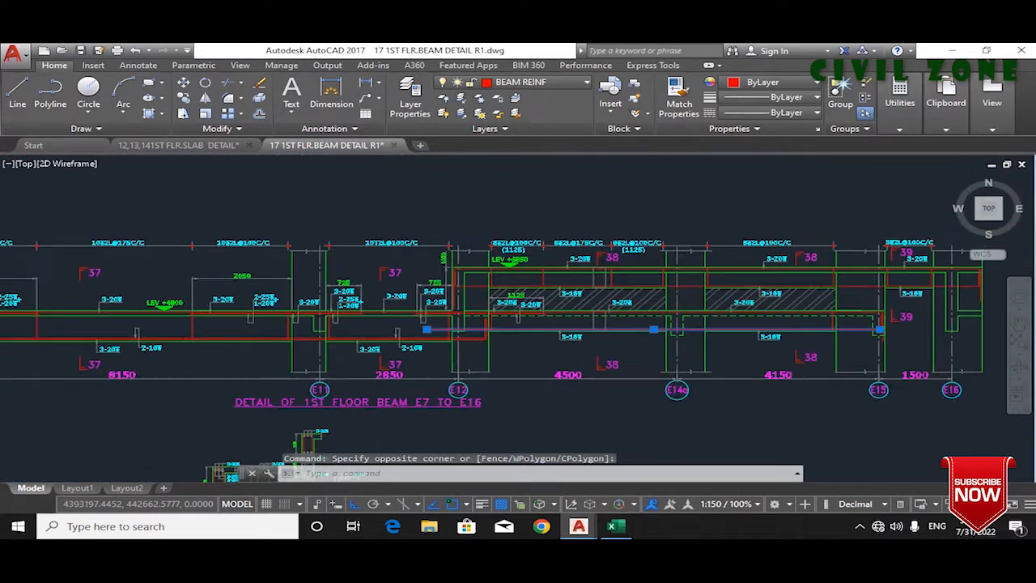
Step: Follow the selected 3-16 mm bottom bar from E12 through E14a to E15 in the AutoCAD beam detail
scroll(325, 402, up, 2)
drag(761, 391, 349, 350)
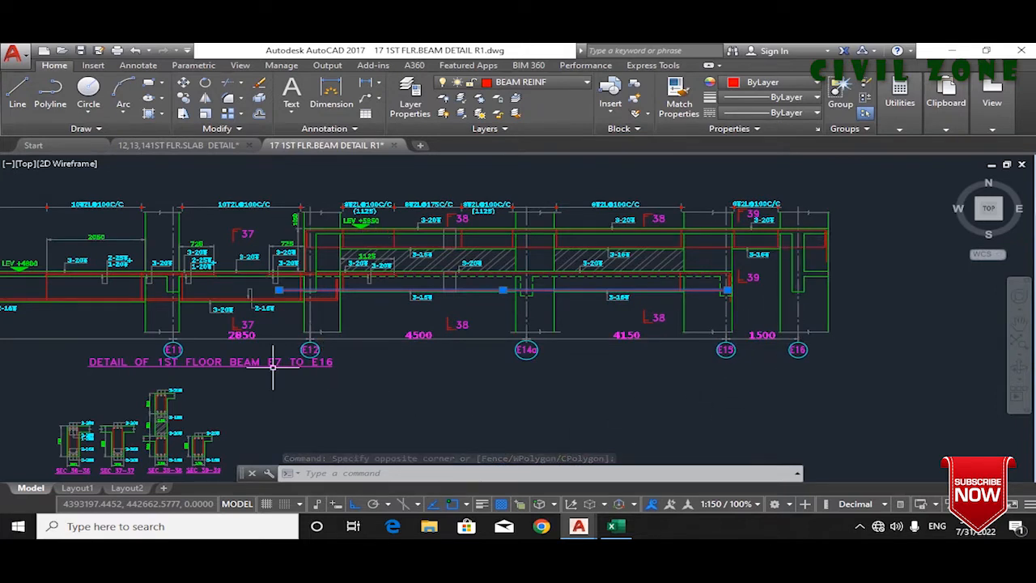
scroll(324, 259, up, 4)
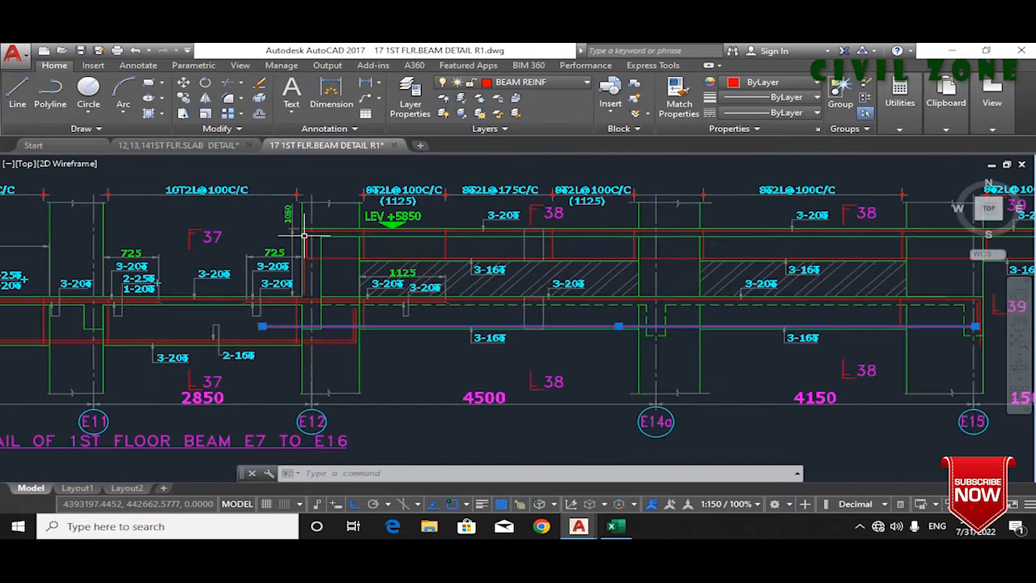
scroll(332, 328, down, 4)
scroll(315, 332, up, 4)
drag(634, 333, 400, 331)
drag(724, 349, 556, 348)
Step: Add the bar's vertical bend at E15 to the selection and trace the bar back to its start beside E12
scroll(968, 317, up, 4)
scroll(905, 314, up, 4)
click(882, 322)
scroll(942, 319, down, 3)
scroll(935, 307, up, 3)
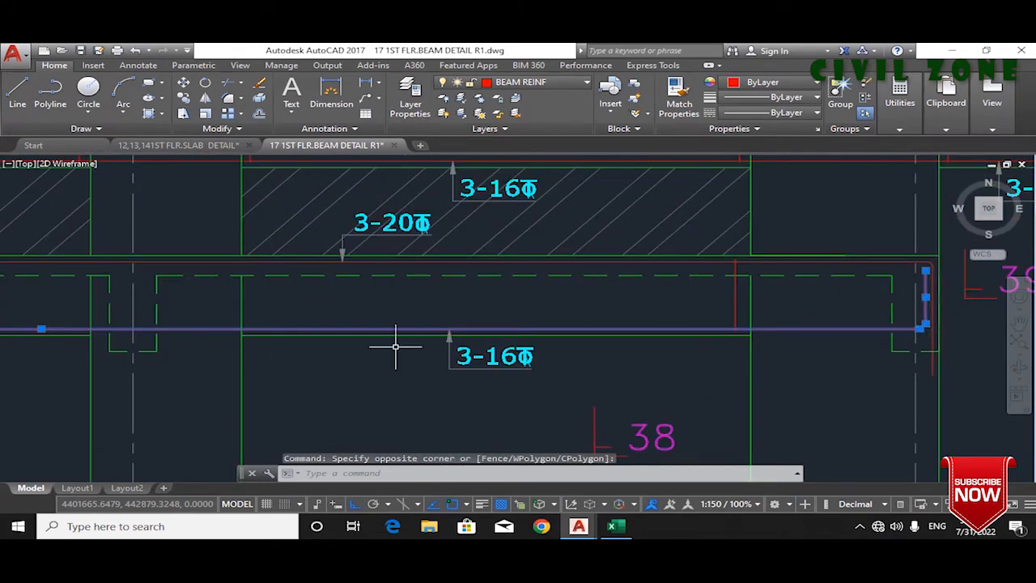
drag(403, 346, 856, 351)
scroll(491, 377, down, 2)
drag(432, 378, 699, 377)
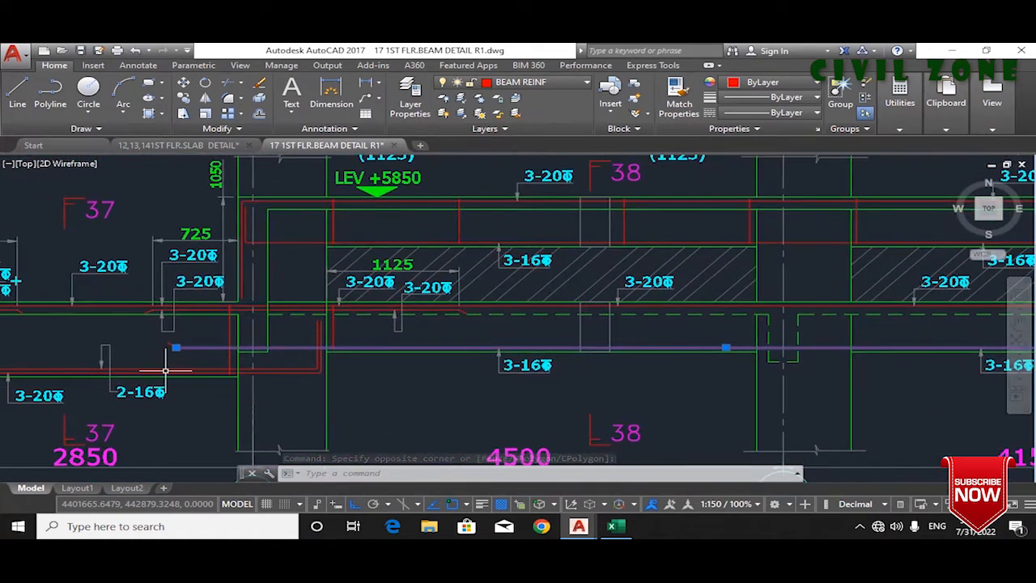
Step: Compare the empty Grid E7-E11 entry in Excel with the bottom bars shown from E7 to E15 in AutoCAD
click(612, 526)
click(579, 379)
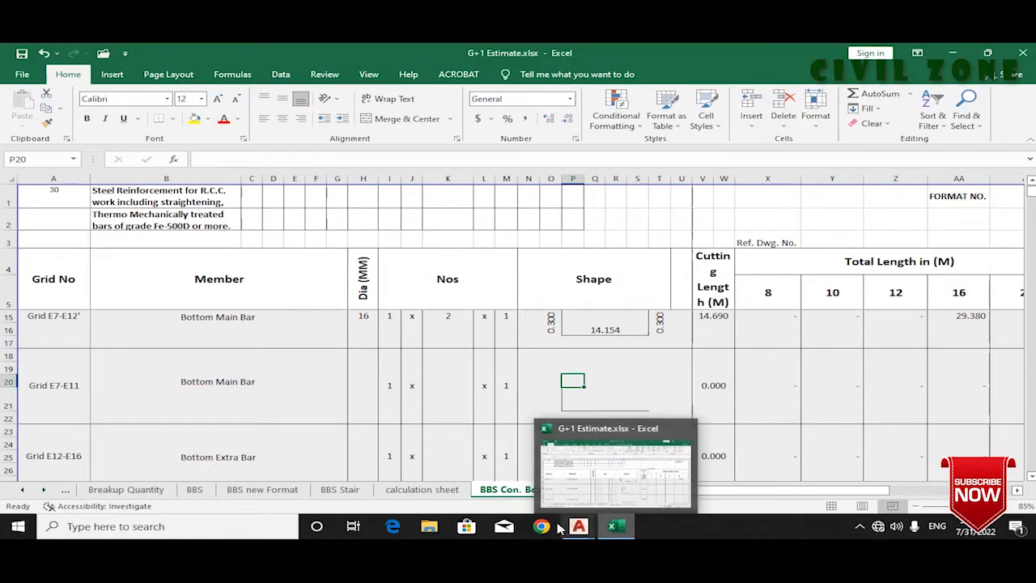
mouse_move(579, 526)
click(603, 468)
scroll(667, 395, down, 3)
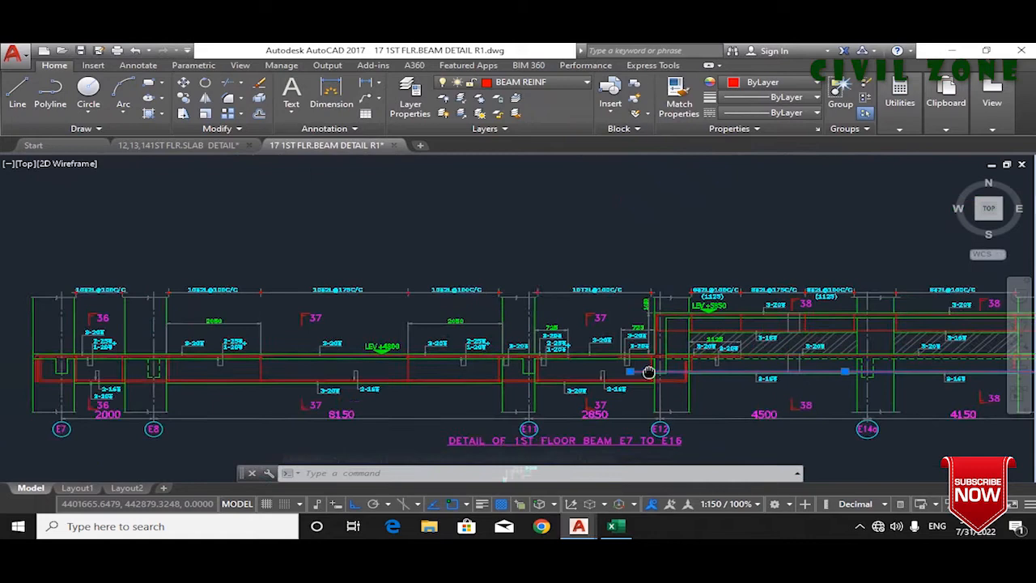
drag(854, 375, 597, 370)
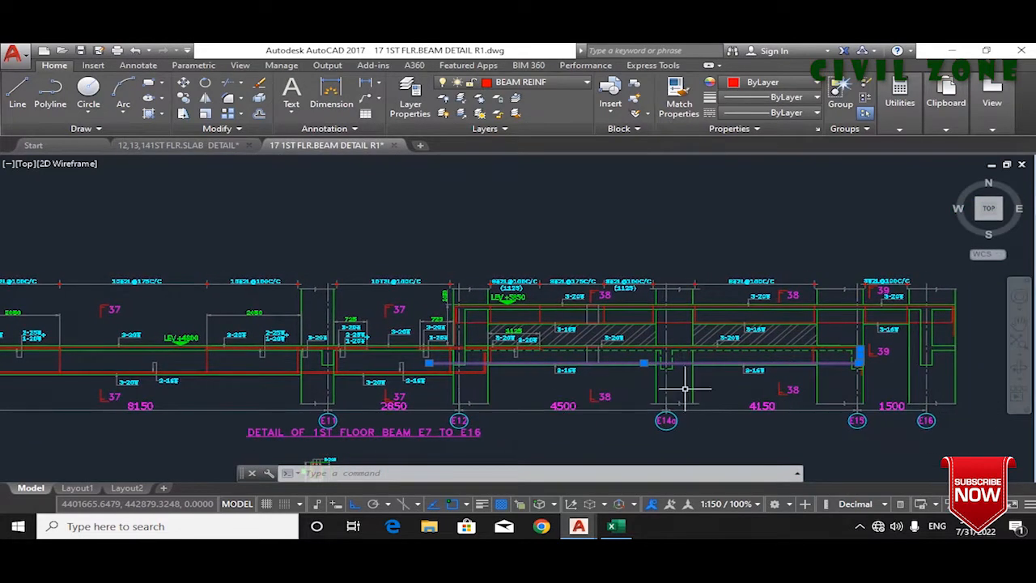
Step: Switch to Excel and delete rows 18 to 22 holding the unused Grid E7-E11 bottom main bar entry
click(613, 527)
drag(11, 353, 10, 411)
click(784, 103)
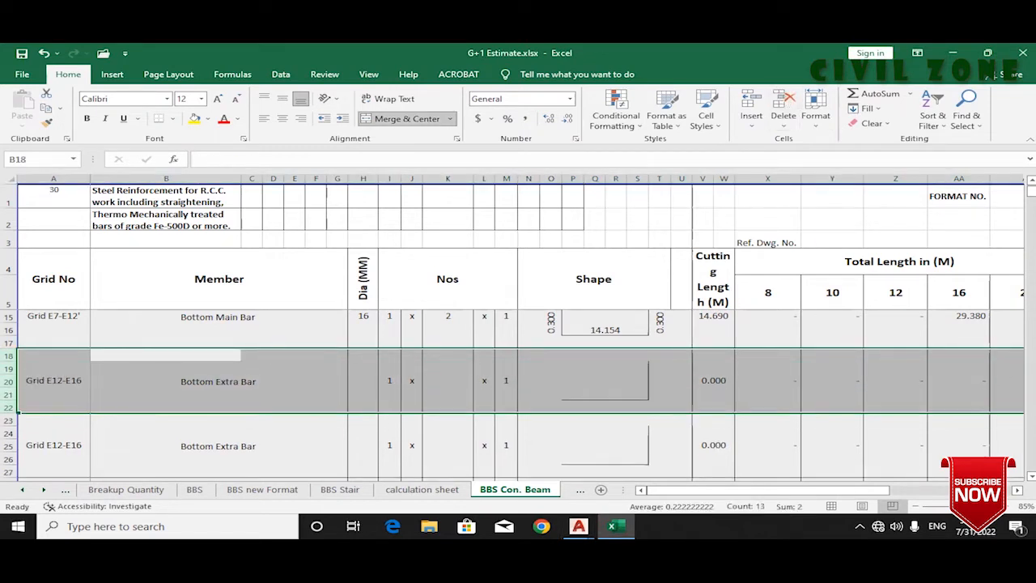
Step: Check the Grid E12-E16 bottom extra bar entry in row 20 against the selected bottom bar in the AutoCAD beam detail
click(332, 389)
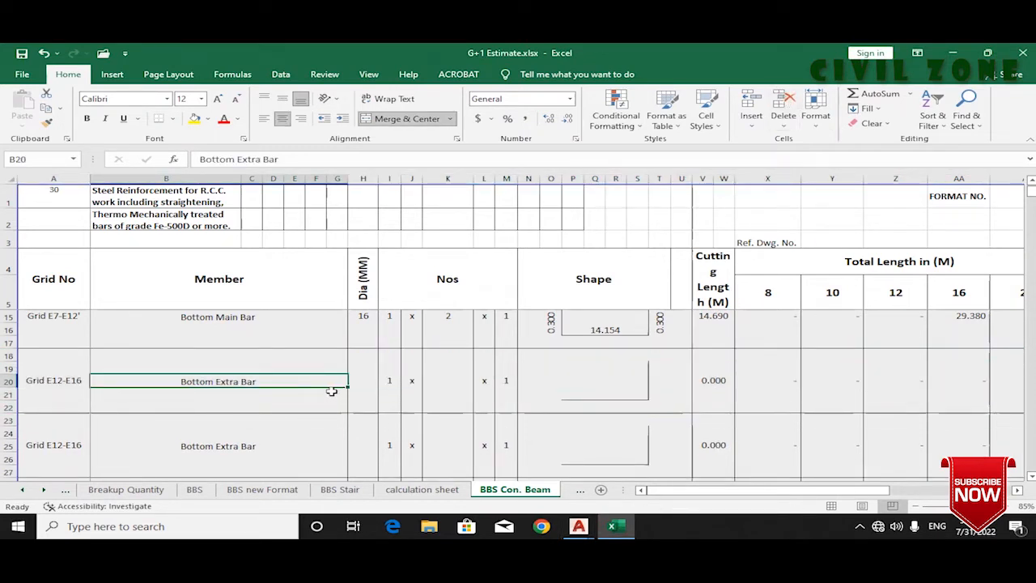
click(591, 334)
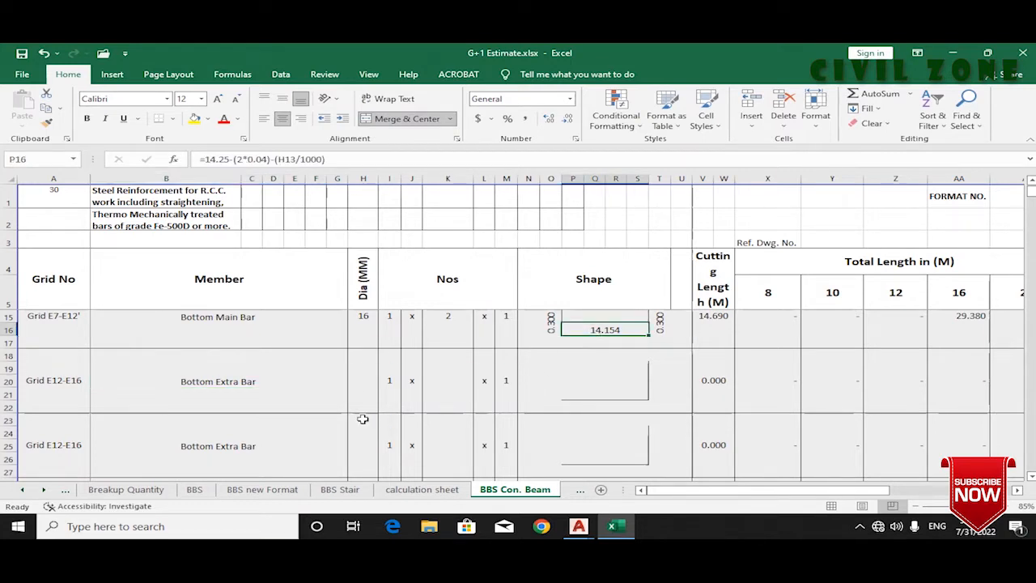
click(208, 382)
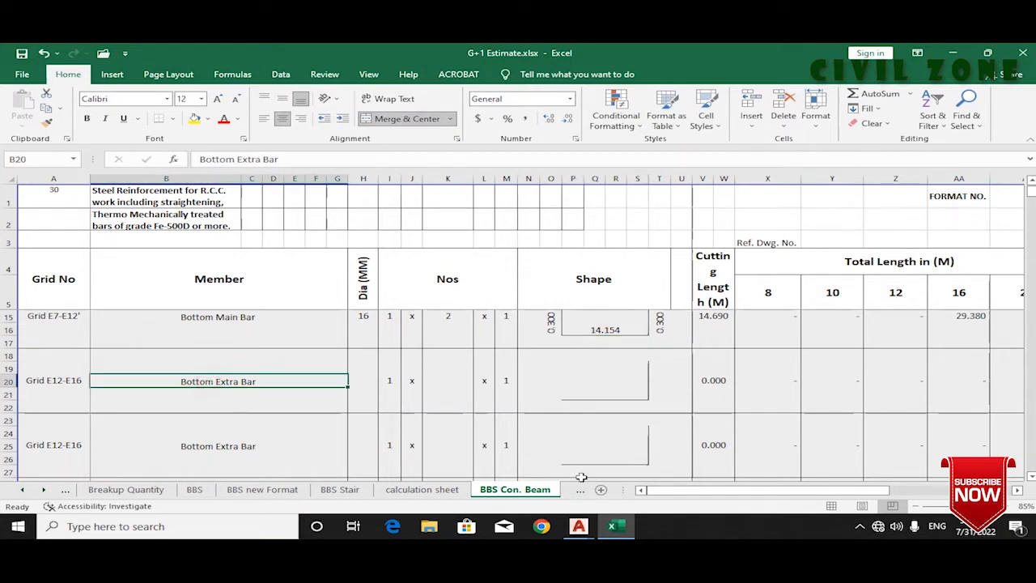
mouse_move(578, 527)
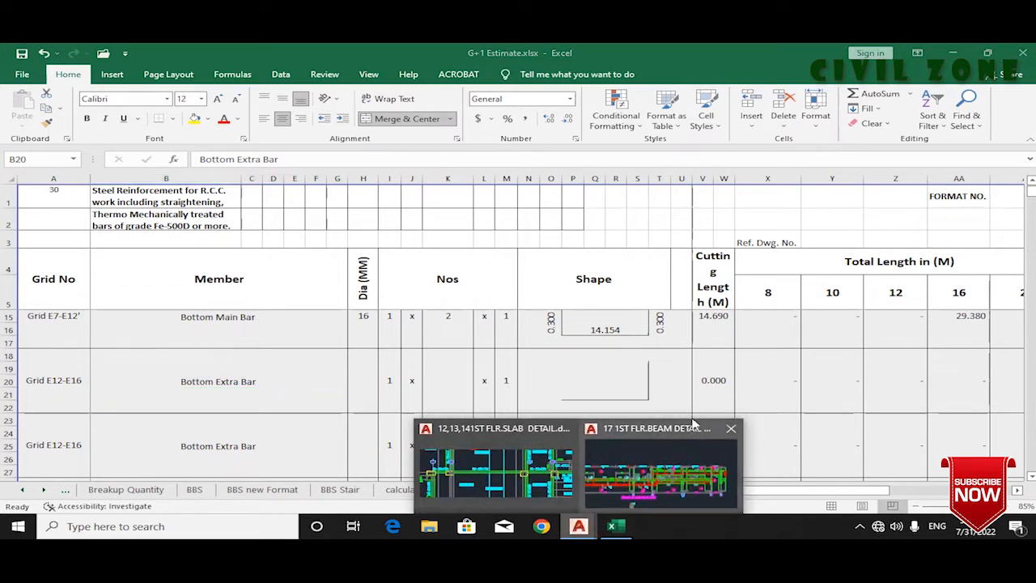
click(655, 483)
scroll(612, 359, up, 3)
drag(424, 358, 278, 359)
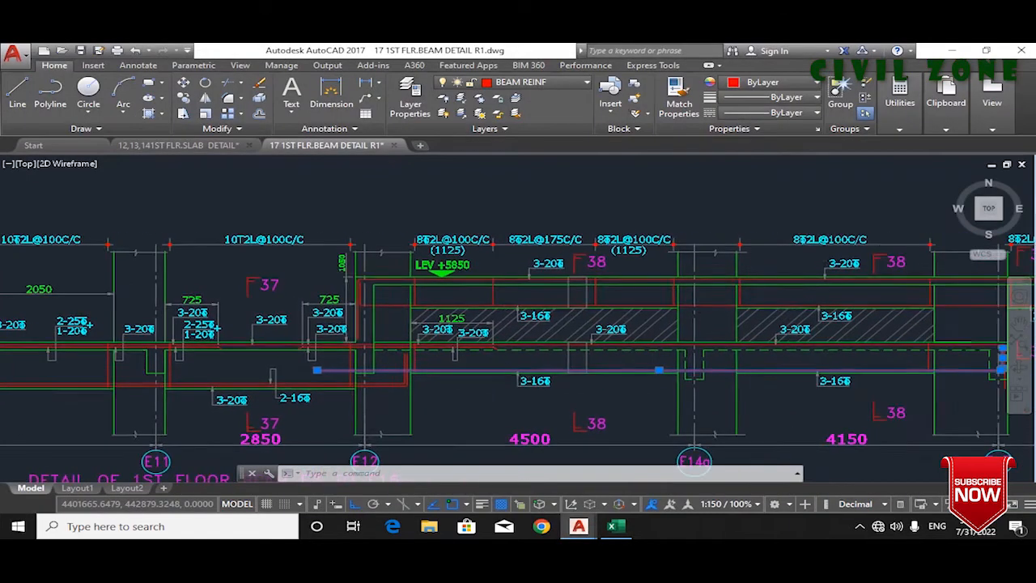
Step: Return to Excel and change the member name in row 20 to "Bottom Main Bar"
click(612, 526)
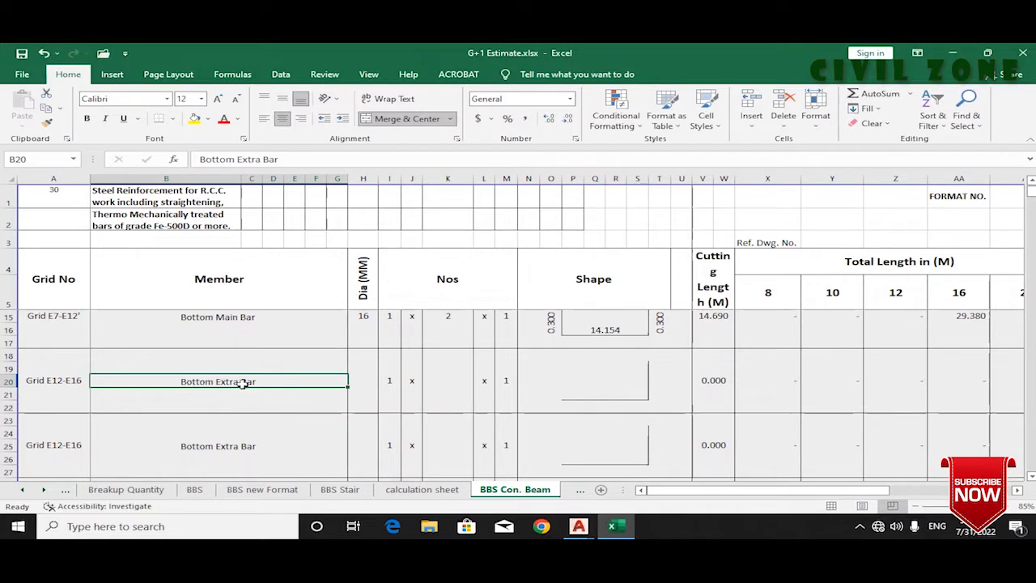
double_click(239, 381)
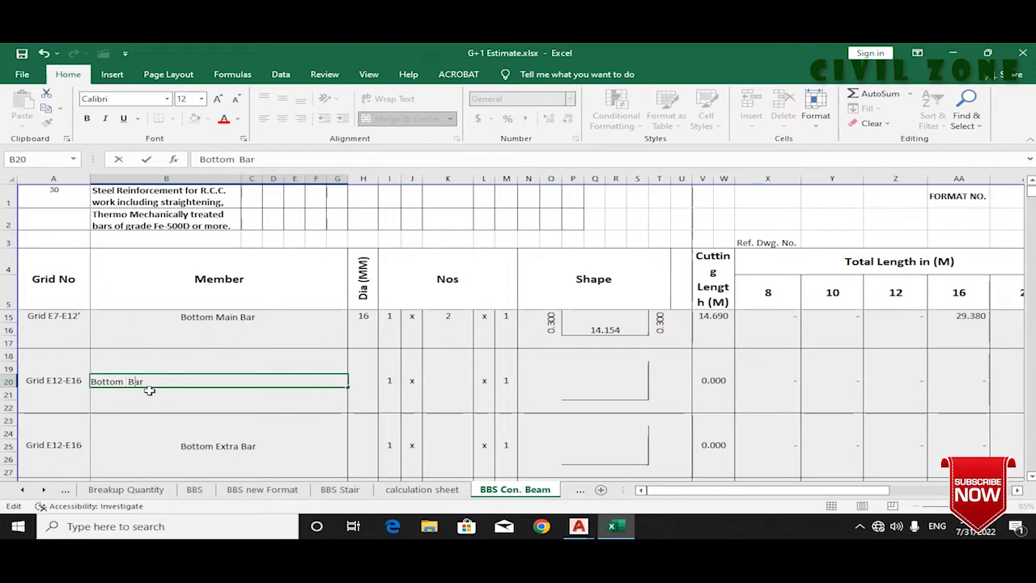
text(n)
key(Return)
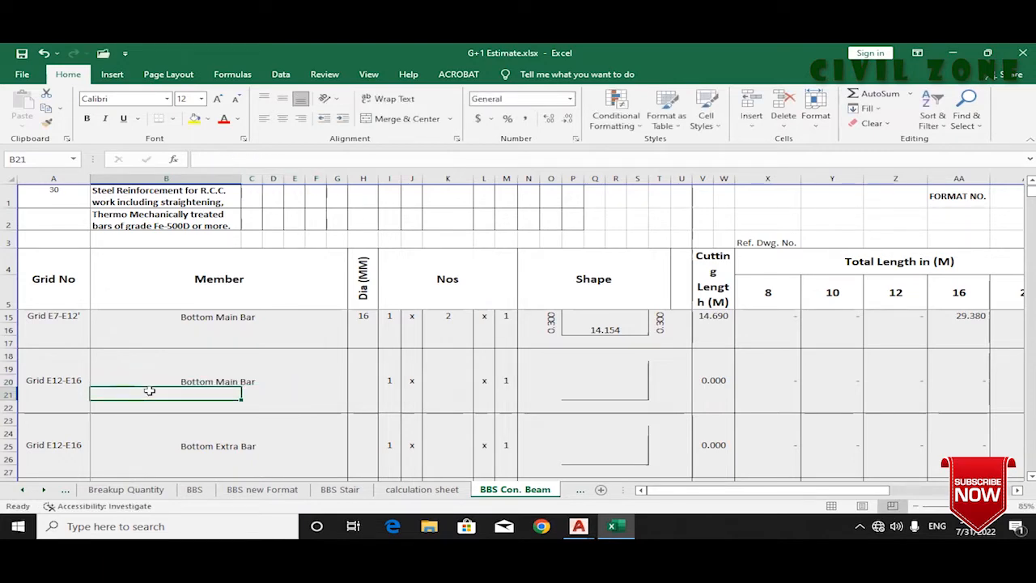
click(167, 382)
Step: Change the grid label of the row 20 bottom main bar to "Grid E12-E15"
click(65, 378)
drag(65, 378, 85, 387)
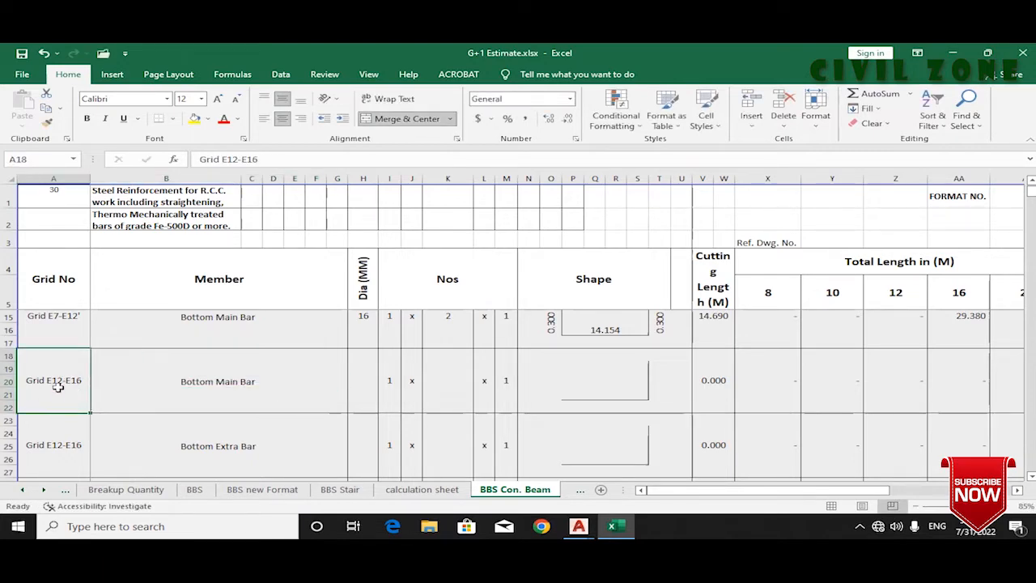
double_click(75, 384)
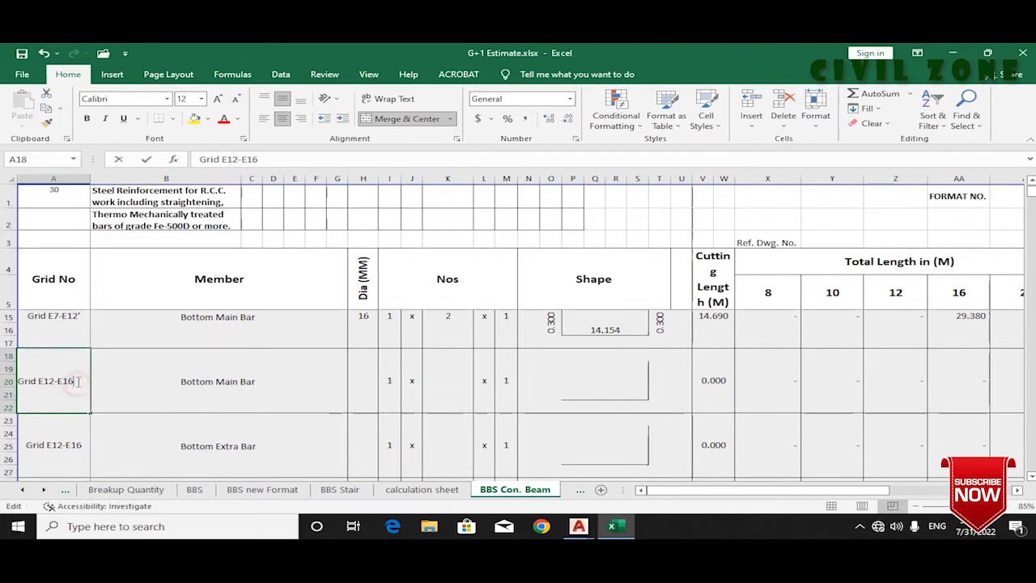
text(5)
key(Return)
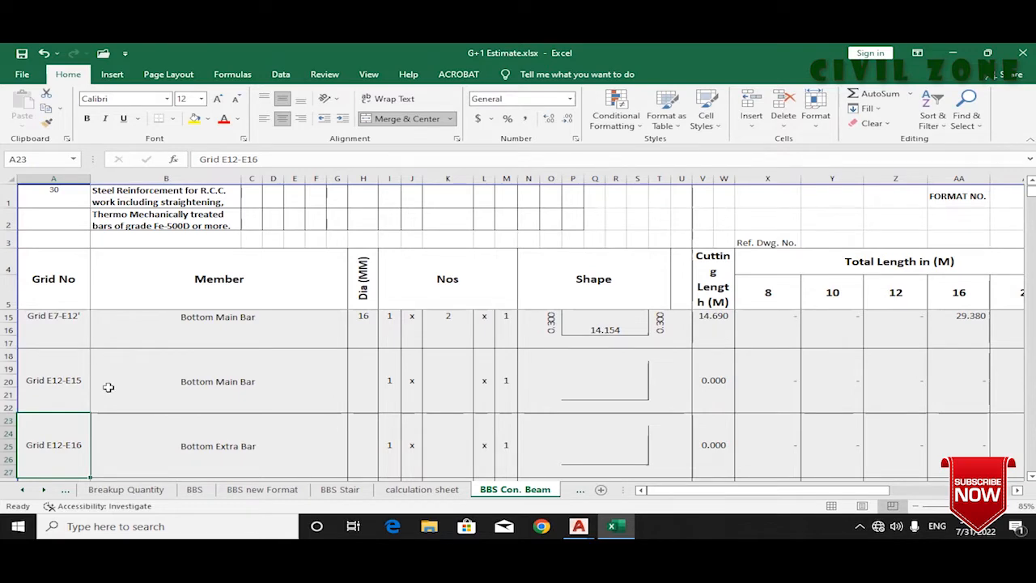
Step: Check the bar's end at E15 in AutoCAD and change its grid label in Excel to "Grid E12-E15'"
mouse_move(579, 526)
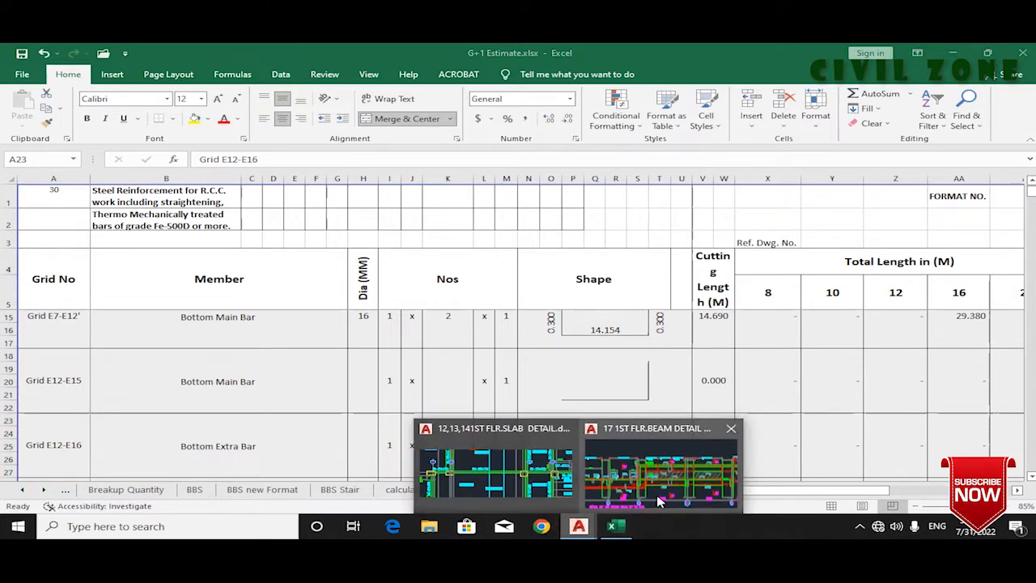
click(658, 493)
scroll(750, 429, up, 2)
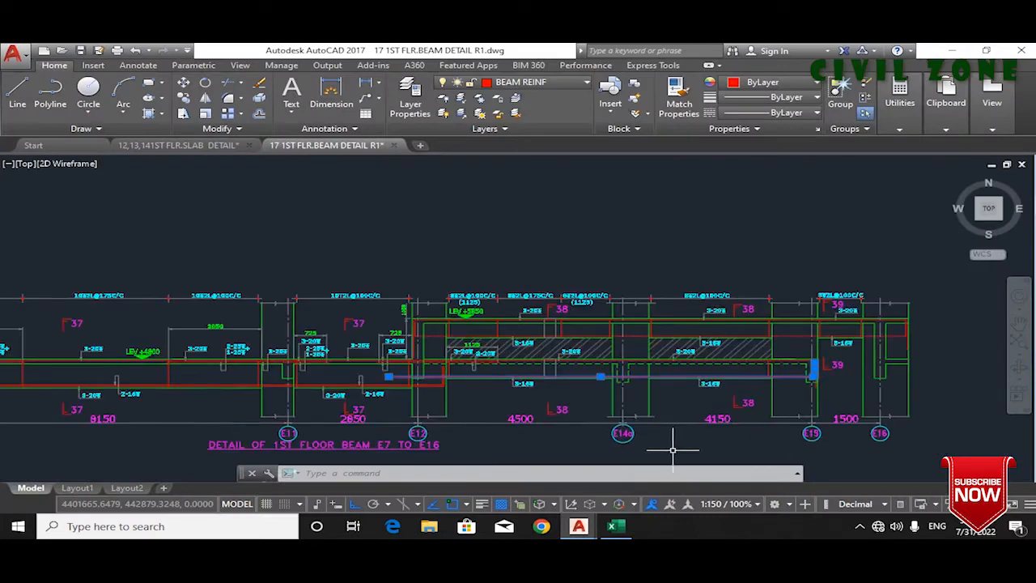
scroll(671, 439, up, 1)
scroll(847, 444, down, 1)
scroll(870, 442, up, 2)
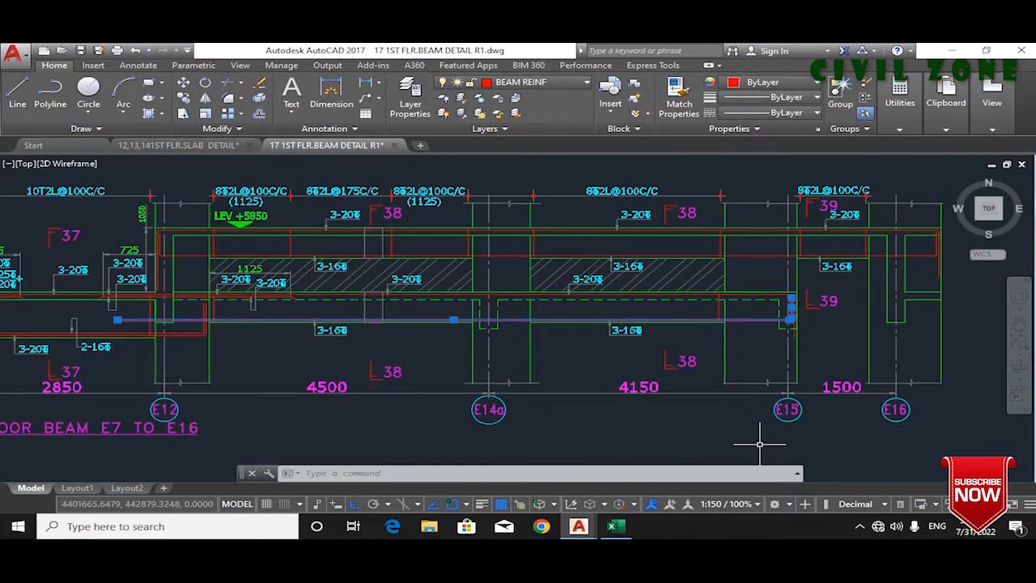
click(616, 526)
click(81, 378)
double_click(81, 378)
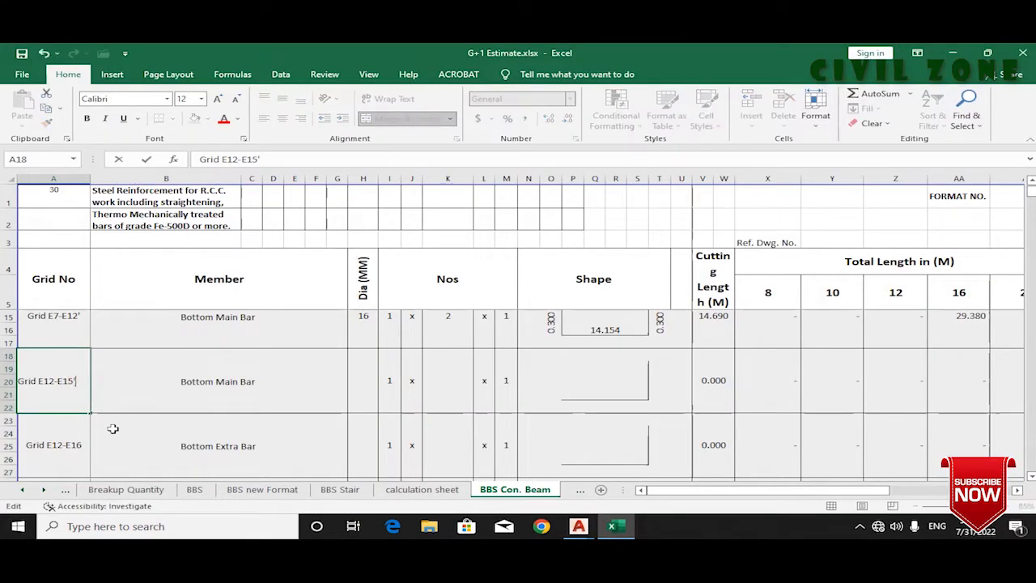
key(Return)
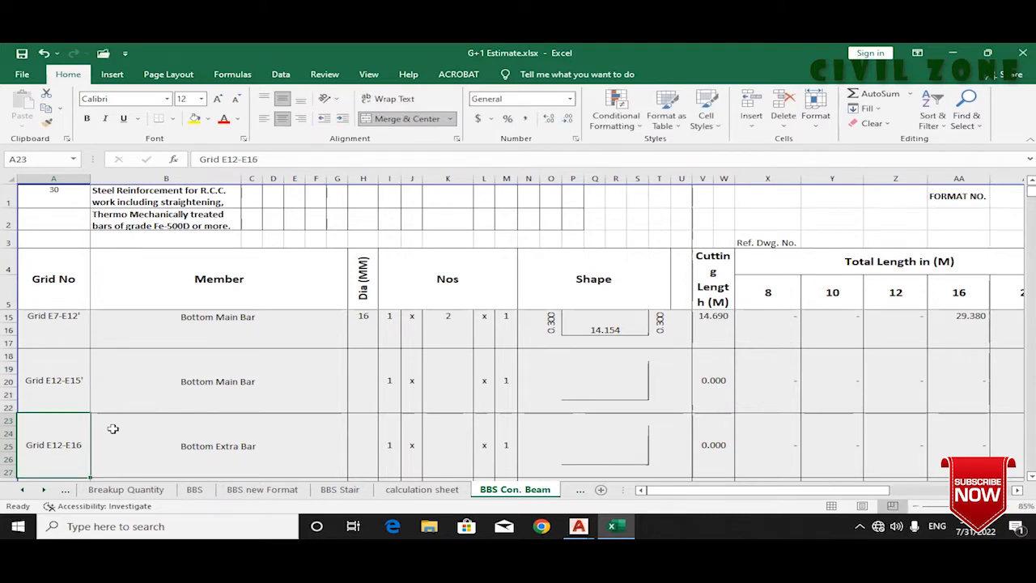
Step: Switch to the AutoCAD beam detail and read the bar callout and bar ends of the selected E12 to E15 bottom bar
click(292, 397)
mouse_move(579, 526)
click(660, 472)
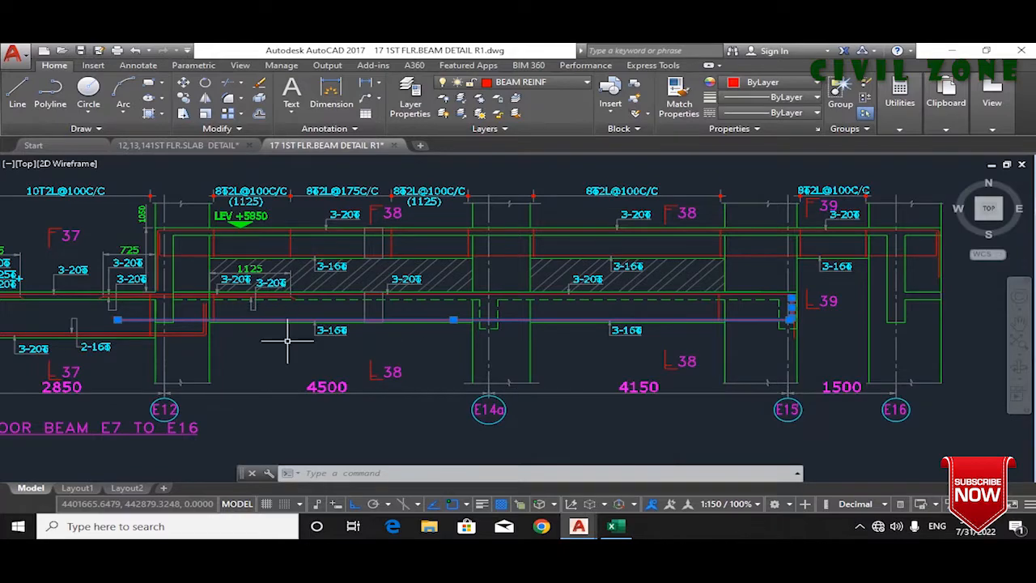
scroll(286, 342, up, 2)
scroll(637, 346, down, 2)
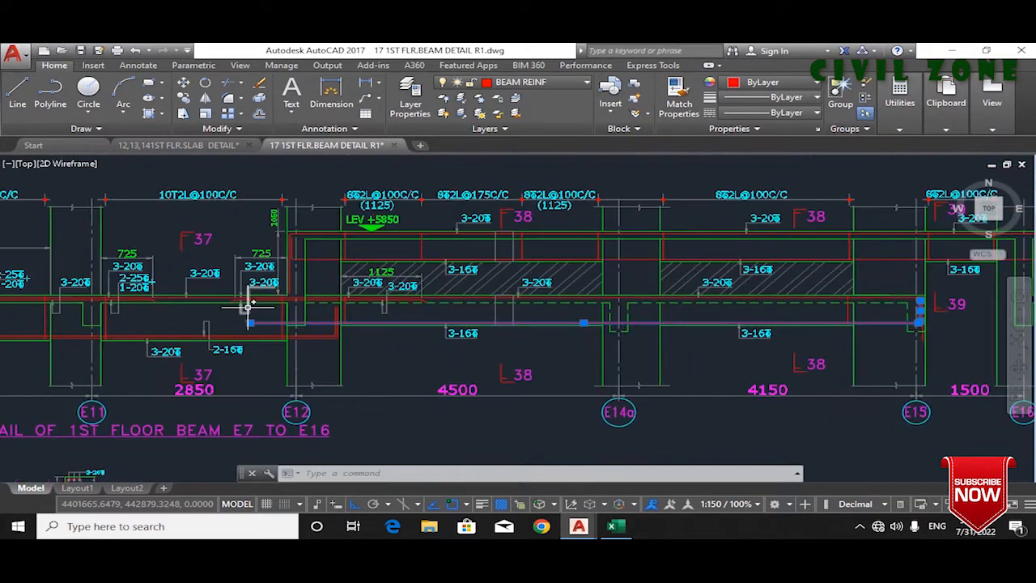
scroll(249, 306, up, 2)
Step: Return to Excel and set the Grid E12-E15' bottom main bar to 16 mm diameter with 3 bars
click(613, 526)
click(389, 376)
click(361, 381)
text(16)
key(Tab)
key(Tab)
key(Tab)
text(3)
key(Return)
Step: Enter 0.3 m as the bend length at the E15 end of the Grid E12-E15' bar shape
click(552, 387)
click(579, 389)
click(659, 386)
text(0.3)
key(Return)
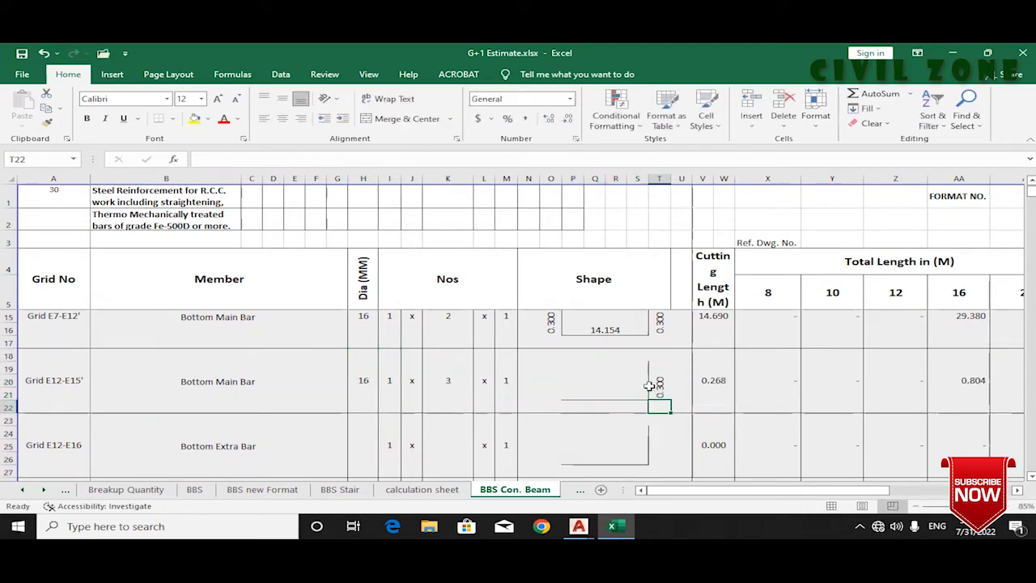
Step: Select the Grid E12-E15' bar's straight length cell, then examine the bottom bar ends at E7 in the AutoCAD beam detail
click(598, 391)
mouse_move(578, 526)
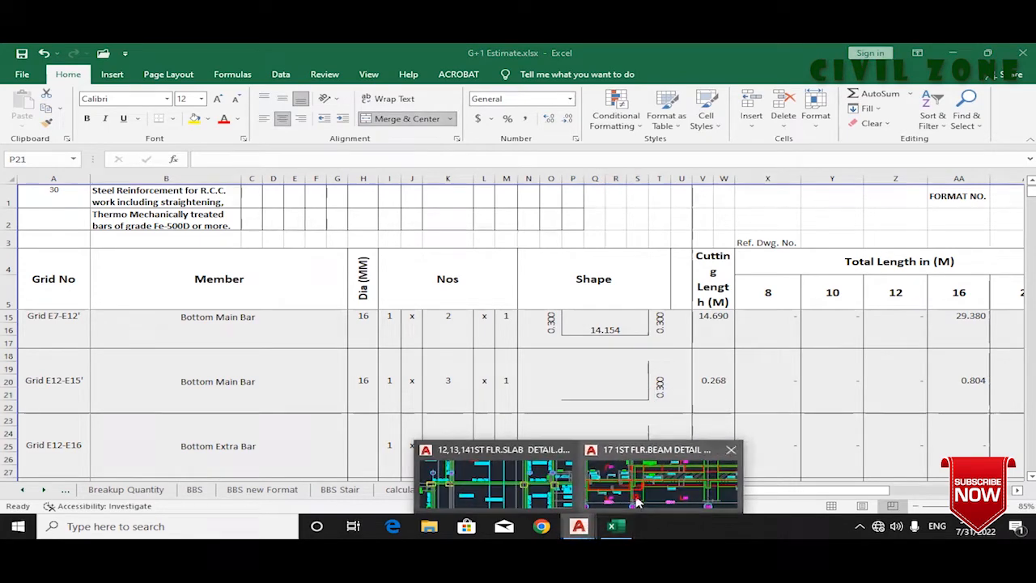
click(640, 495)
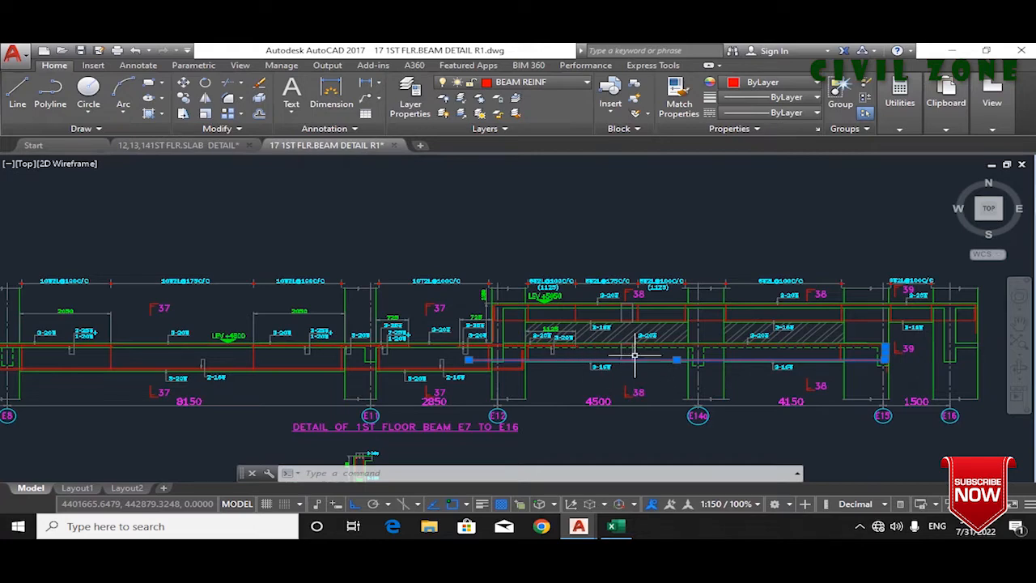
drag(646, 356, 869, 351)
scroll(84, 360, up, 4)
scroll(162, 344, down, 2)
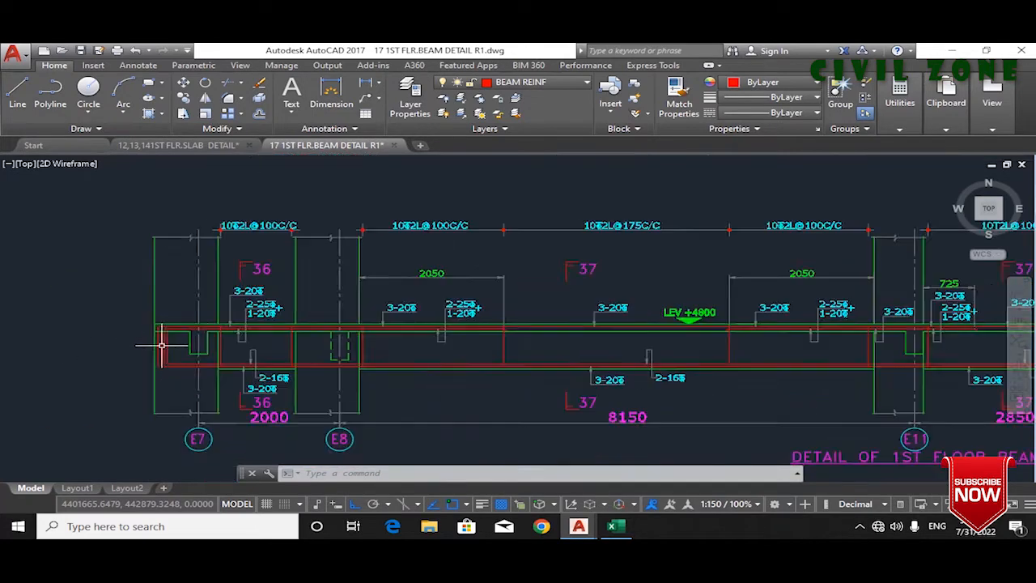
scroll(169, 353, up, 4)
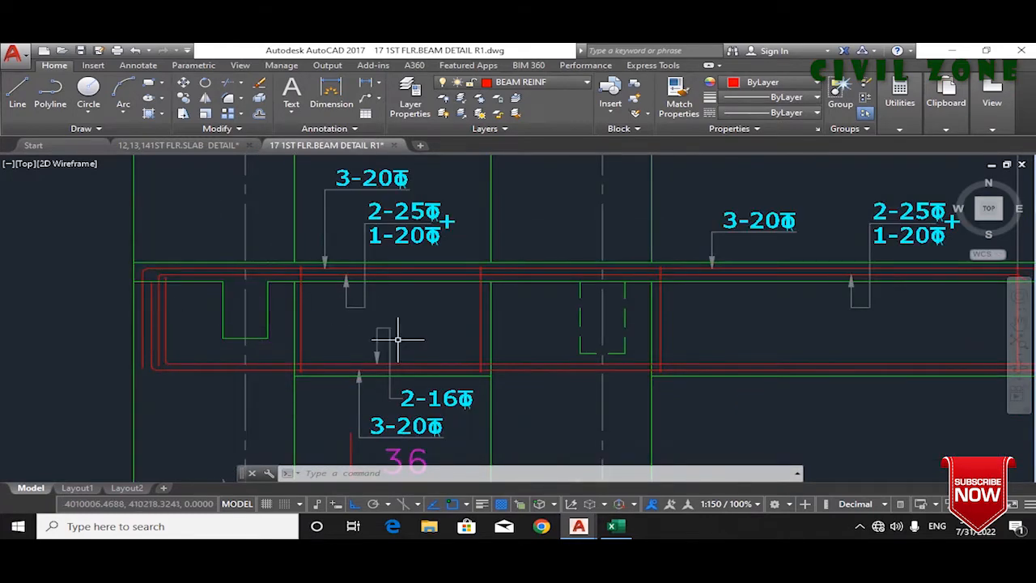
scroll(578, 347, down, 3)
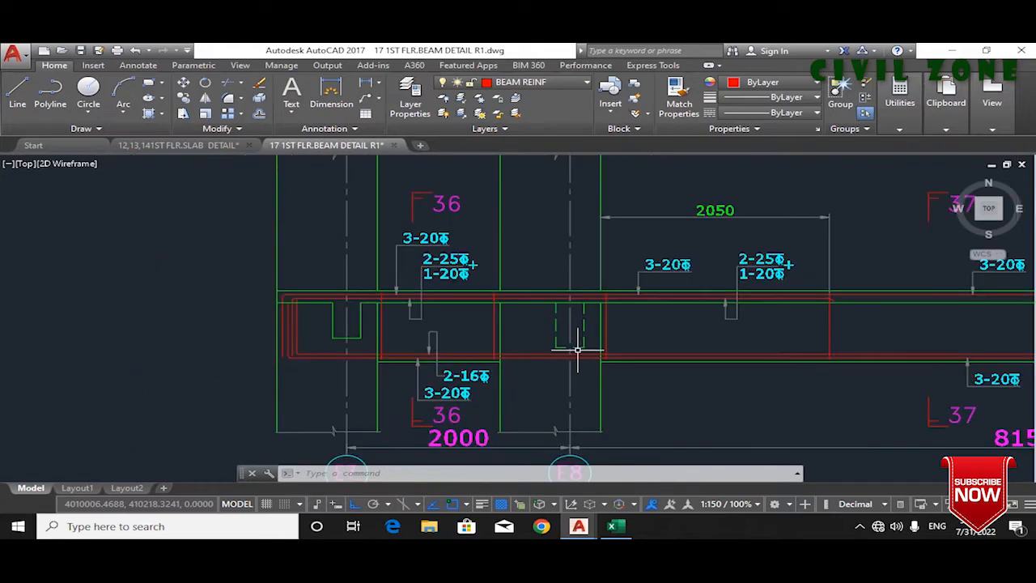
Step: Examine the selected 3-16 mm bottom bar from its E12 lap to its upturned end at E15 in the beam detail
scroll(709, 348, down, 3)
scroll(550, 352, up, 6)
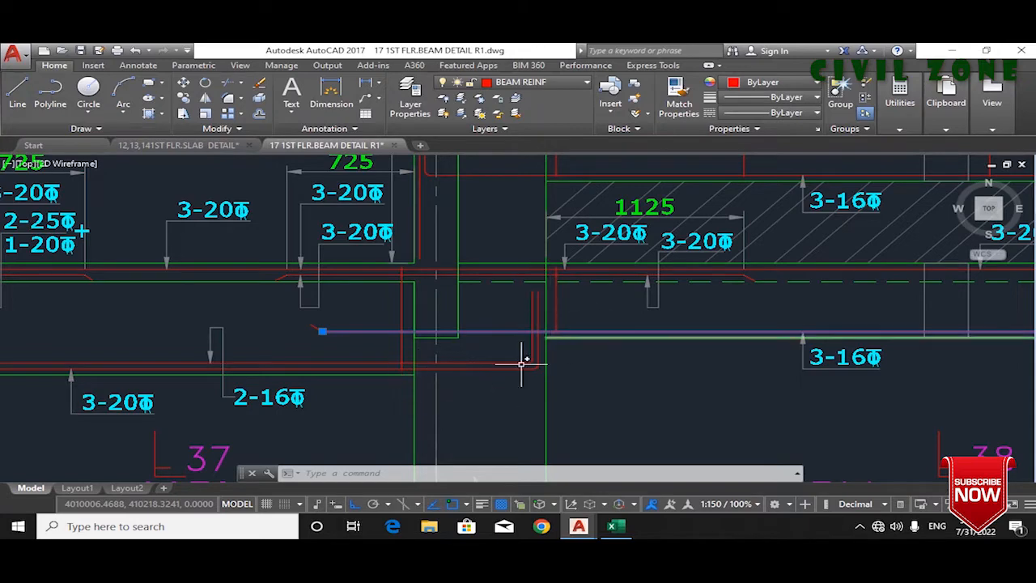
scroll(486, 319, down, 4)
scroll(848, 308, up, 4)
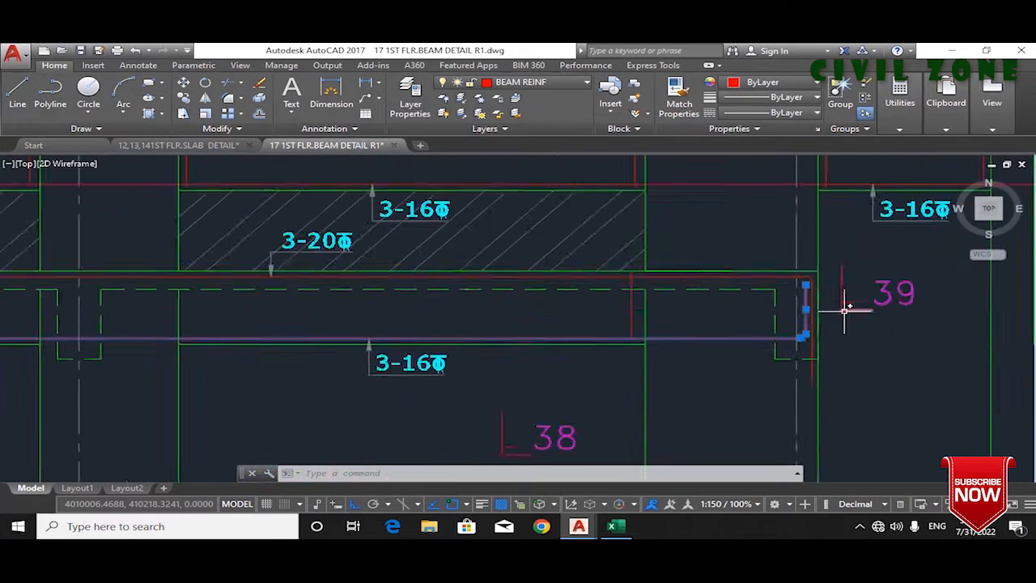
scroll(793, 336, up, 2)
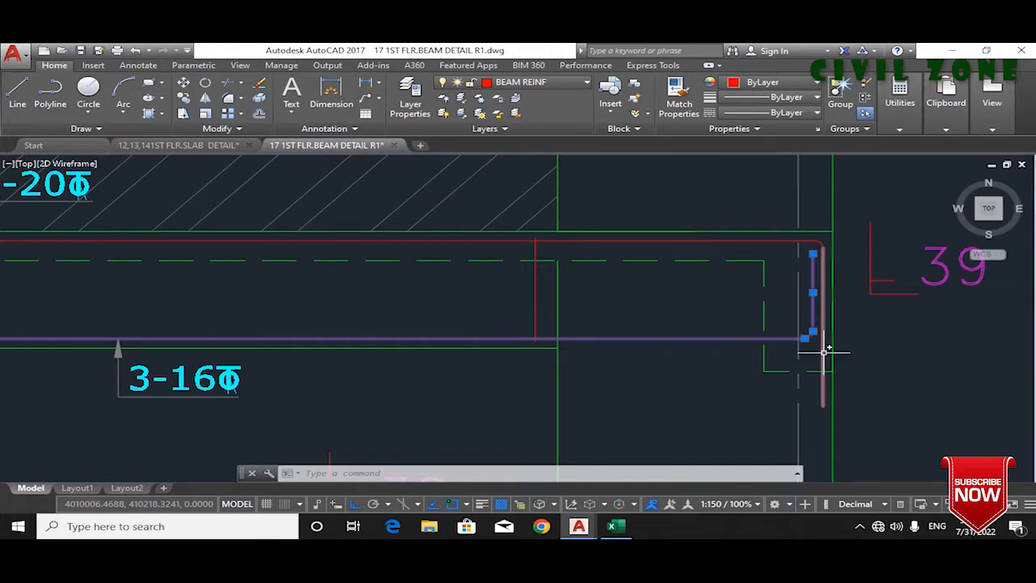
scroll(888, 310, down, 3)
Step: Examine the bent bar ends at E7 and follow the bottom bars along the beam back to E12
drag(820, 328, 978, 315)
drag(340, 332, 492, 347)
drag(168, 350, 736, 338)
scroll(735, 337, down, 2)
scroll(342, 335, up, 2)
drag(341, 335, 862, 329)
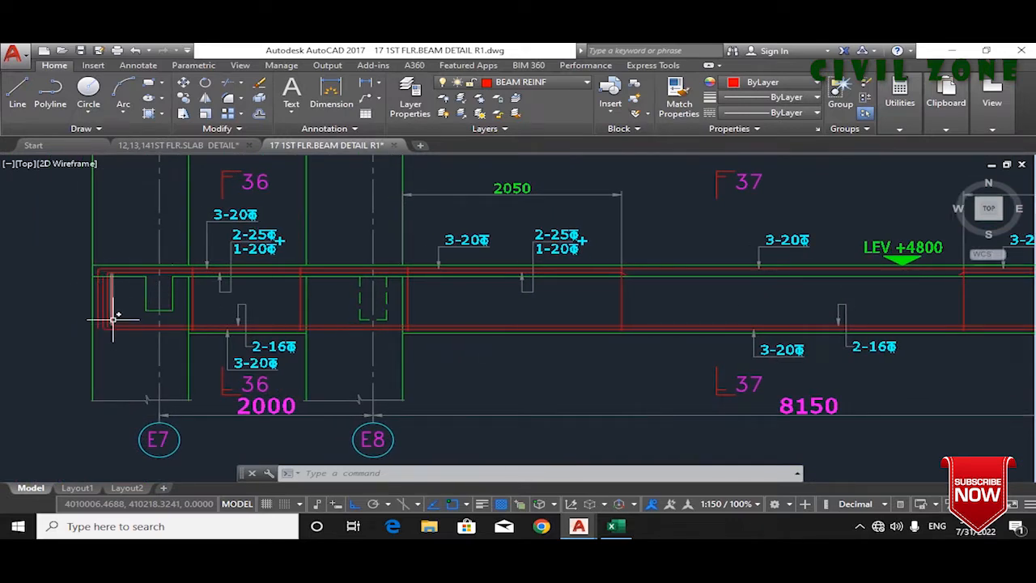
drag(759, 298, 166, 325)
drag(697, 345, 284, 353)
drag(625, 349, 457, 350)
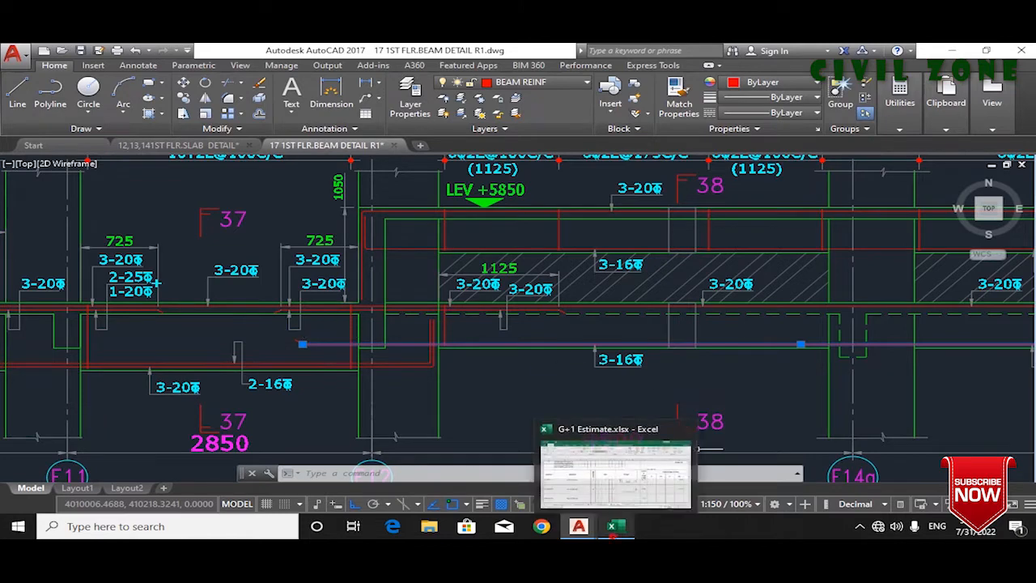
Step: Switch to Excel, calculate =.75-.05-.01 in spare cell T2 above the schedule, and clear the cell
click(613, 527)
scroll(640, 416, up, 4)
click(659, 220)
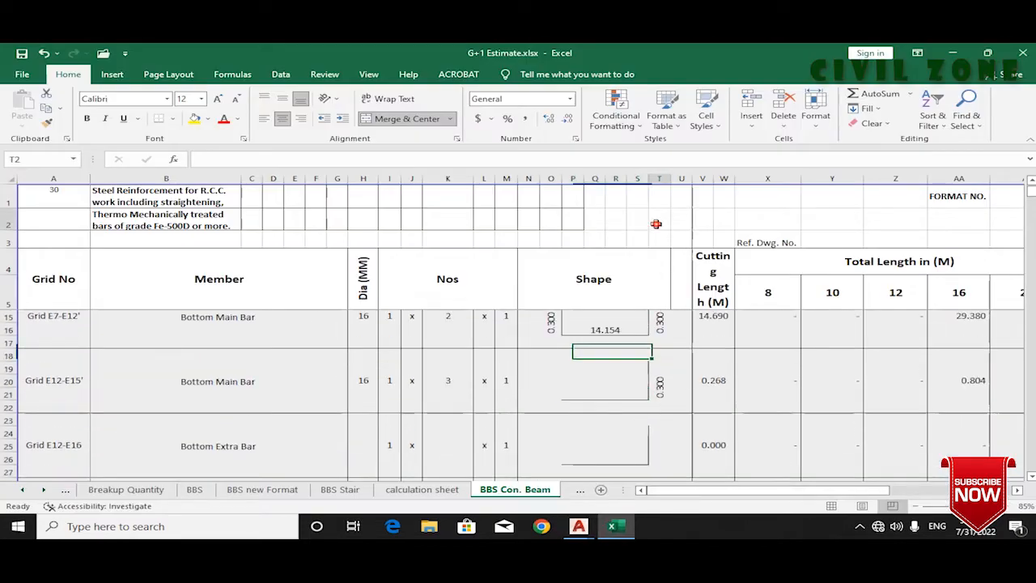
text(=.75-.05-.01)
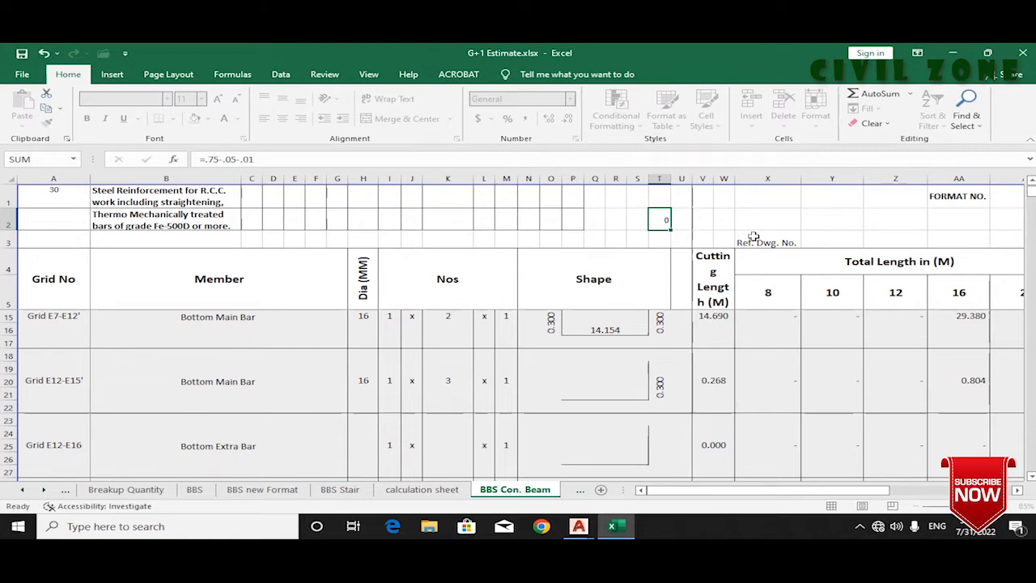
key(Return)
click(662, 217)
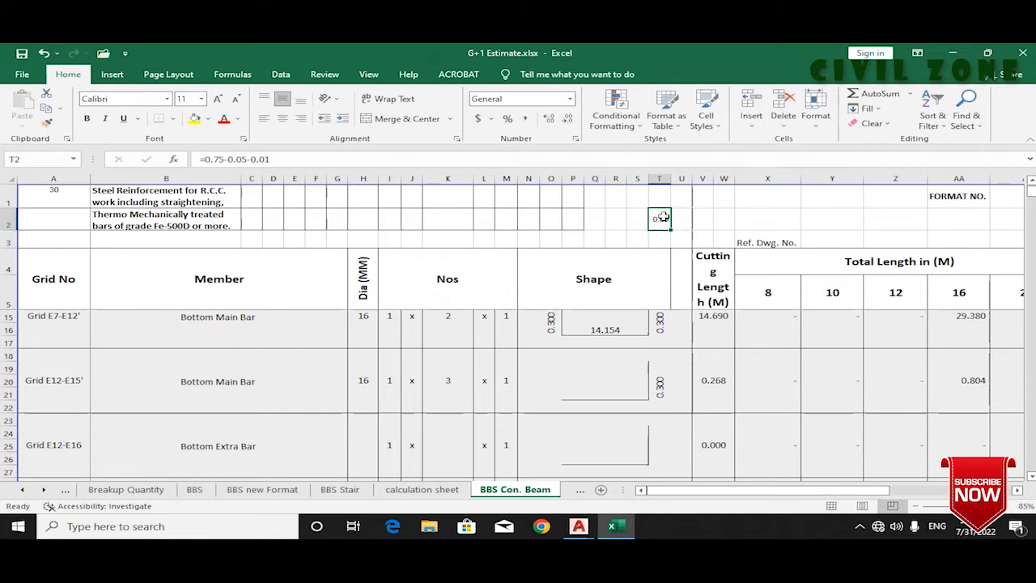
key(Delete)
key(Return)
click(663, 218)
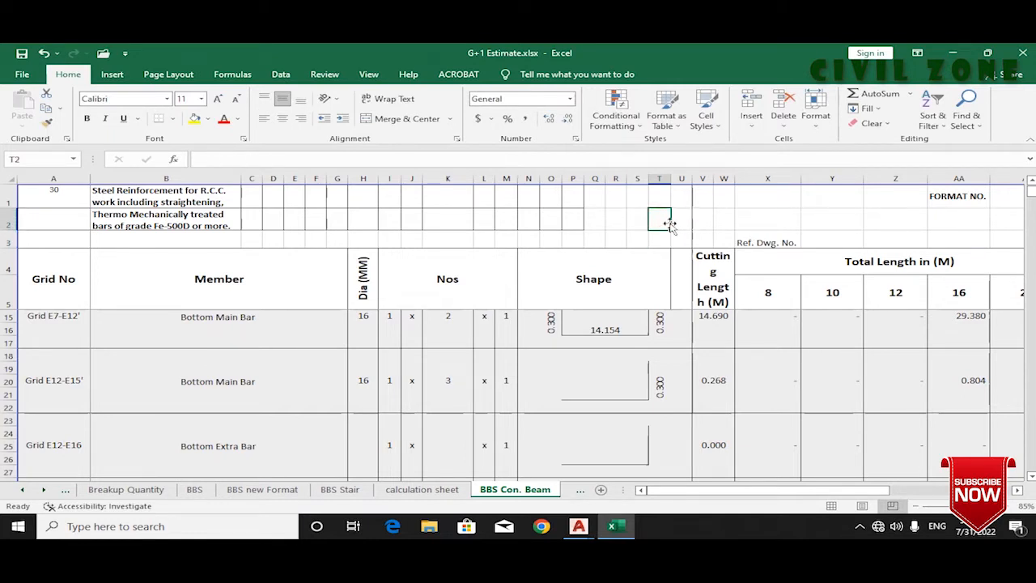
Step: Select the Grid E12-E15' bar's bend length cell and switch to AutoCAD to view the selected bottom bar between E12 and E14a
click(657, 387)
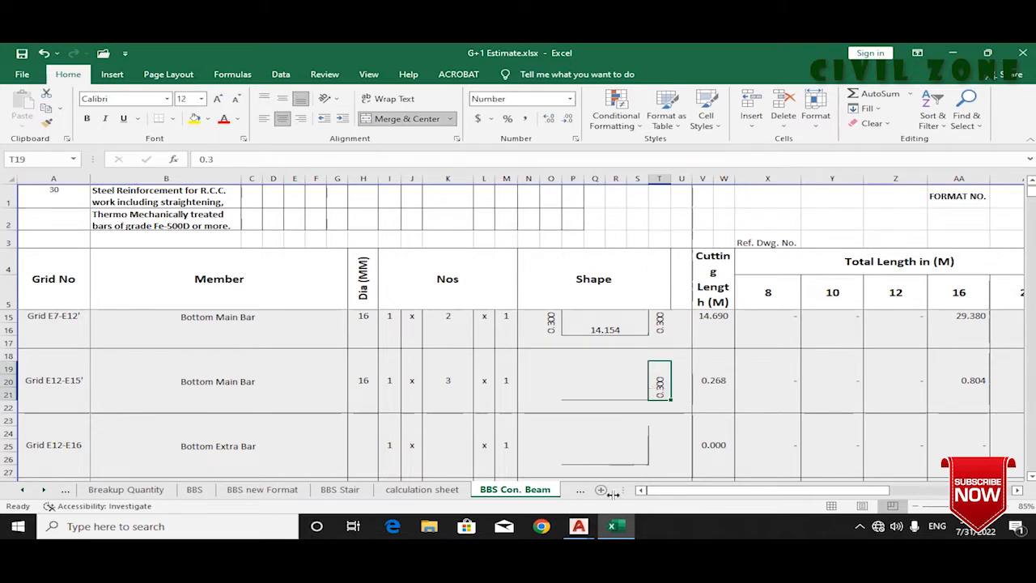
click(578, 526)
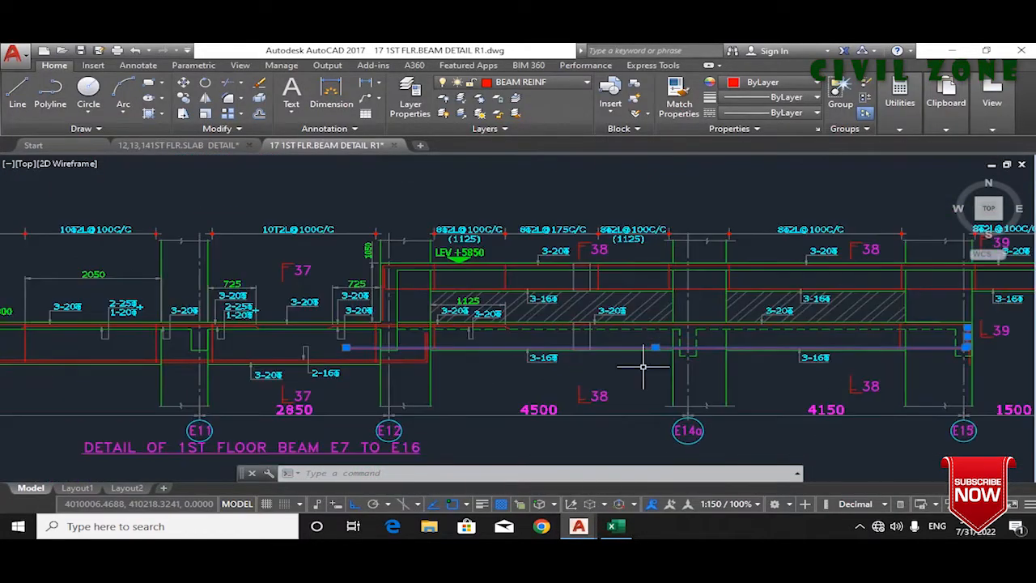
scroll(607, 376, up, 1)
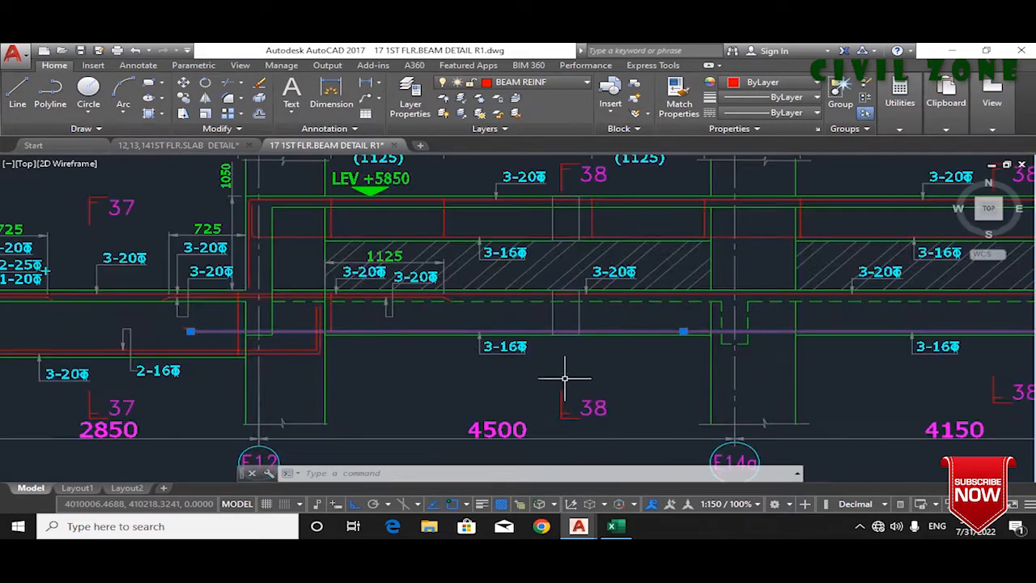
Step: In the beam detail, measure from the outer face of column E12 to the far face of column E15 with a temporary dimension
scroll(503, 346, down, 1)
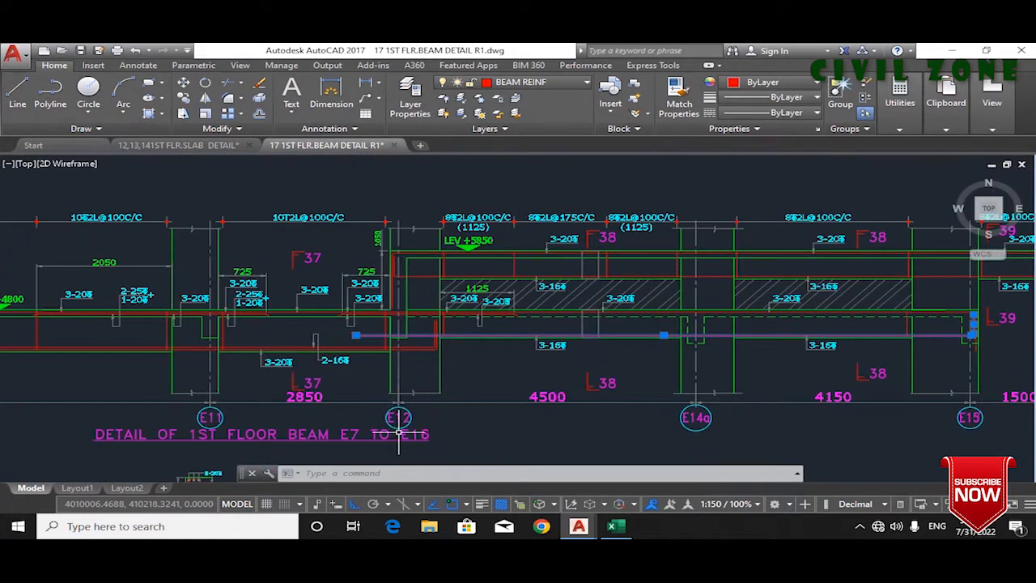
scroll(399, 417, up, 1)
drag(399, 417, 275, 358)
scroll(417, 375, down, 1)
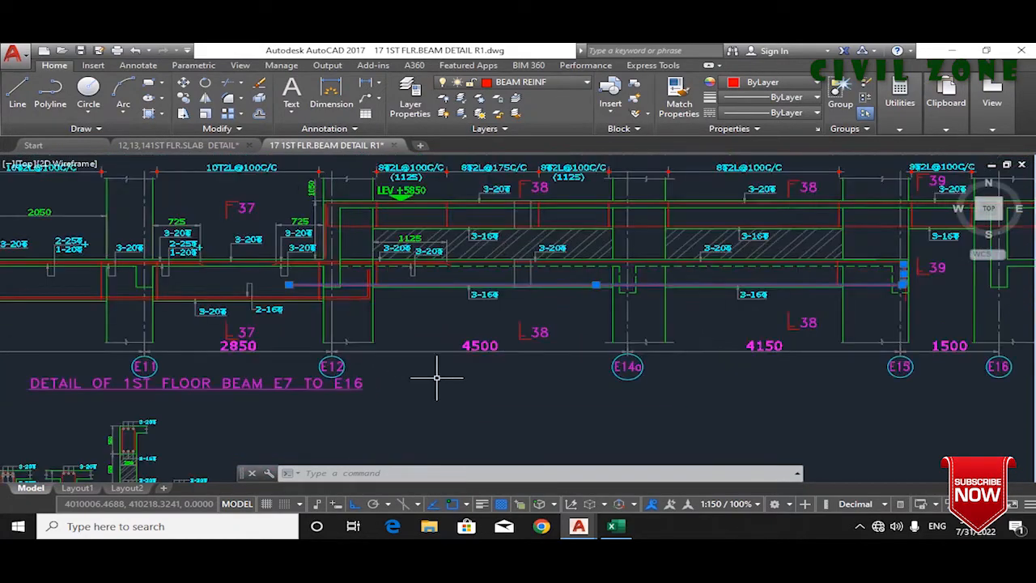
drag(832, 395, 556, 394)
drag(537, 358, 943, 369)
scroll(289, 285, up, 2)
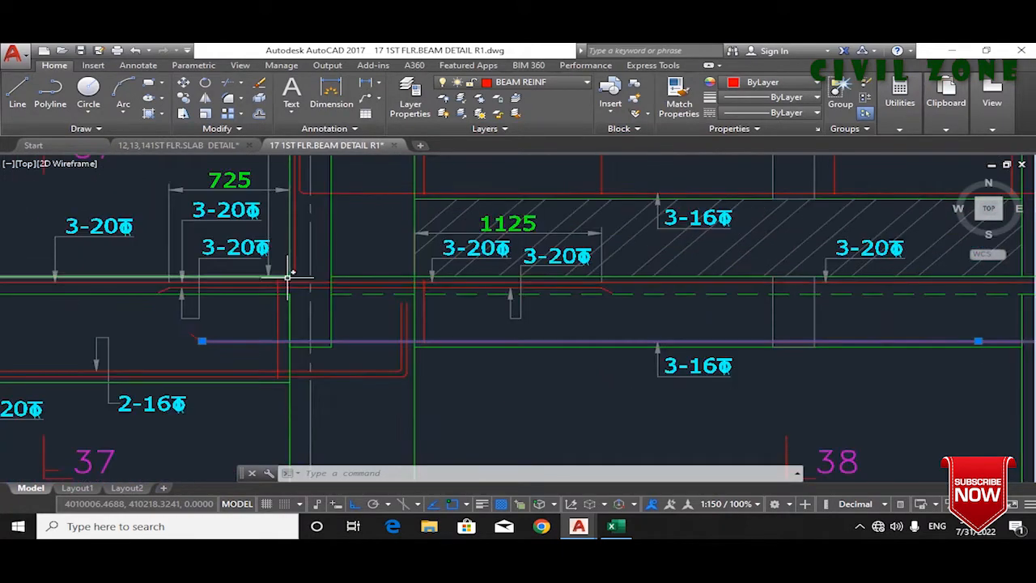
click(333, 87)
scroll(279, 267, up, 1)
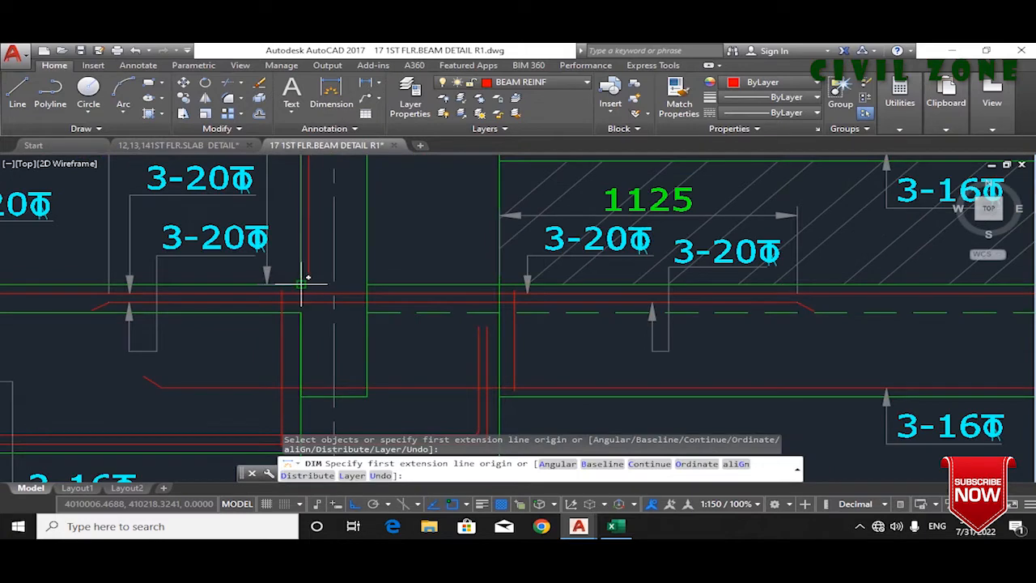
click(302, 282)
scroll(302, 283, down, 3)
scroll(826, 261, up, 1)
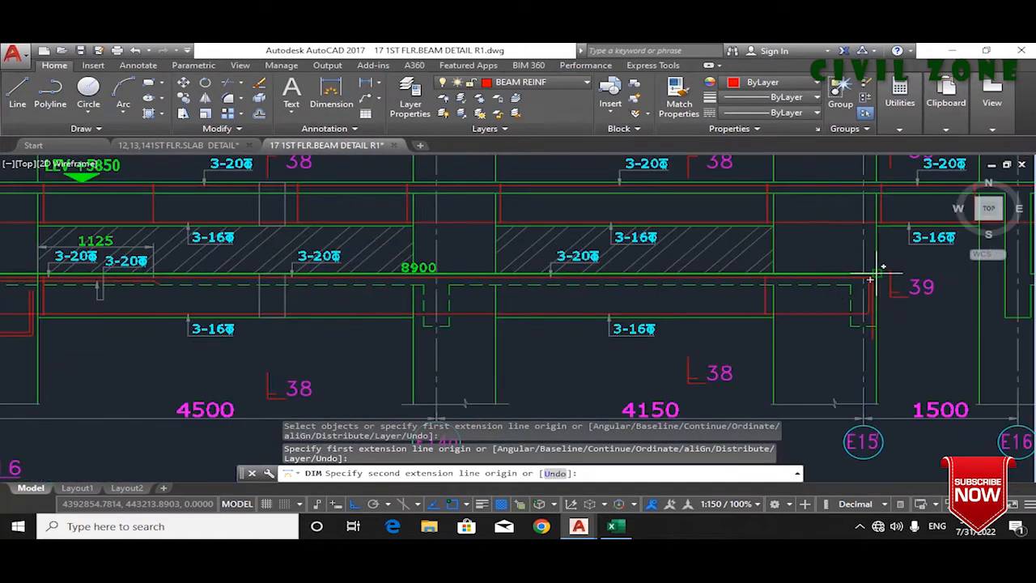
click(870, 279)
key(Escape)
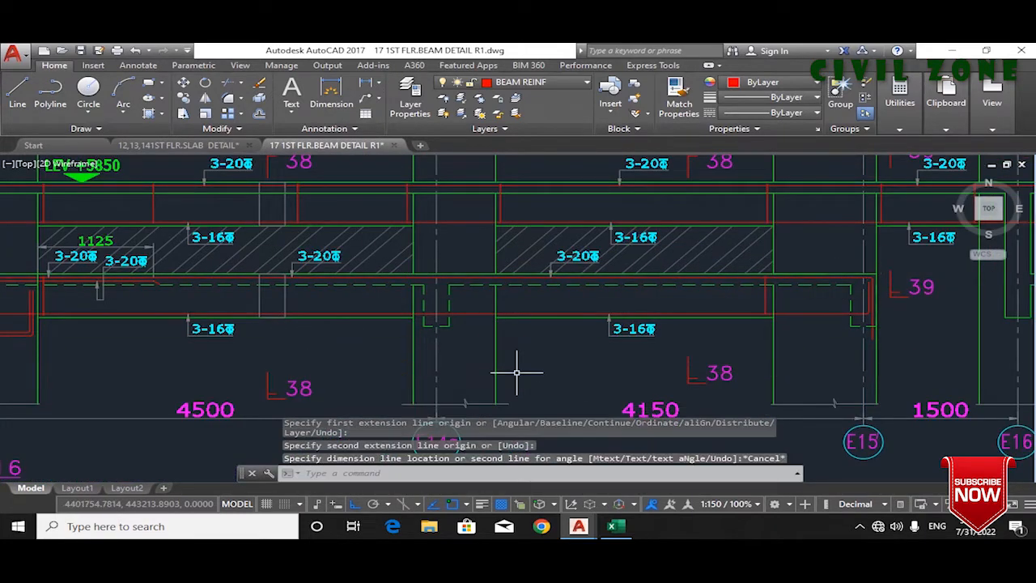
Step: Switch to the 1st floor slab detail drawing and measure from the far face of column 15 to the outer face of column 12
mouse_move(578, 527)
click(493, 468)
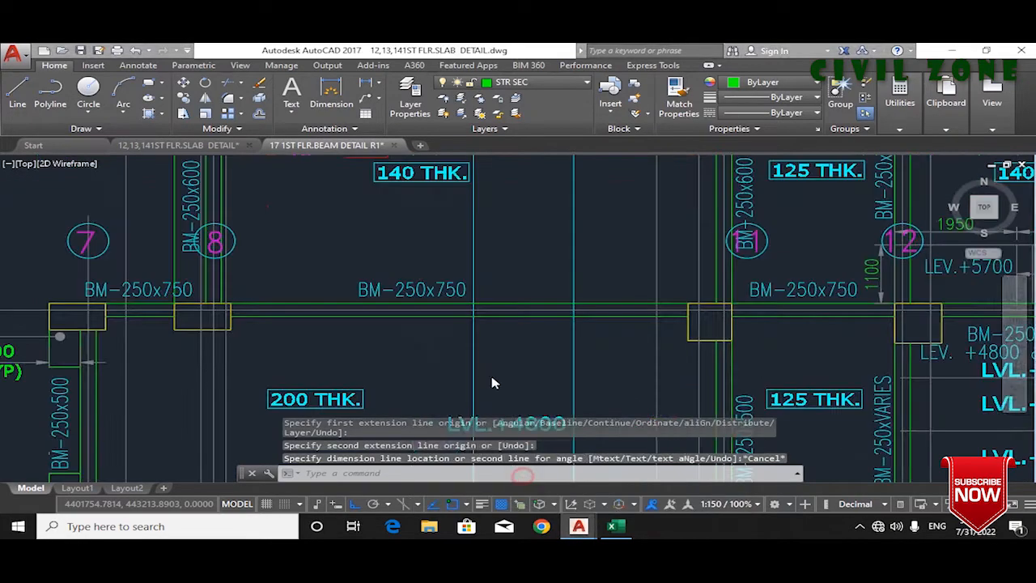
scroll(583, 340, up, 5)
click(338, 97)
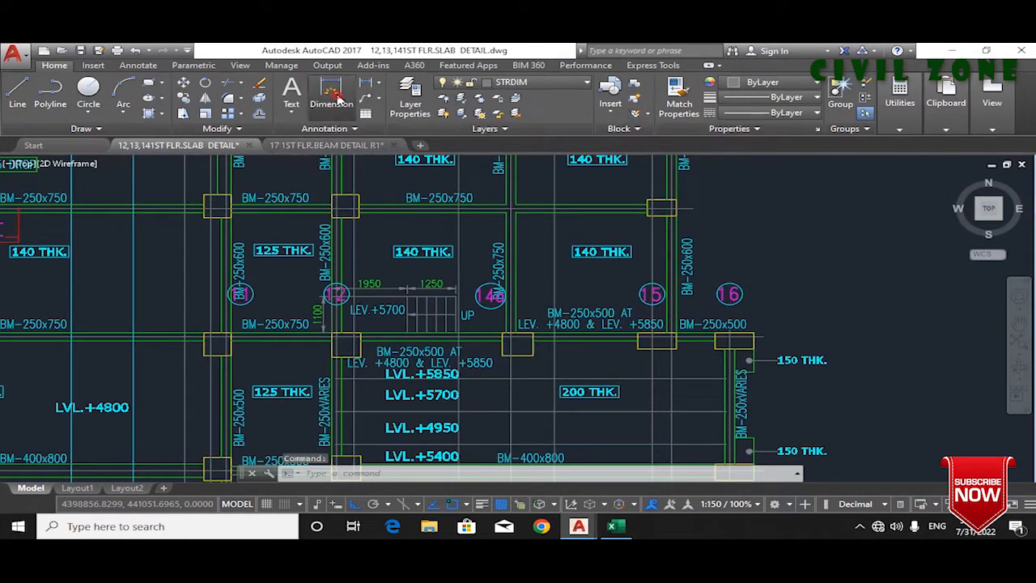
scroll(720, 338, up, 4)
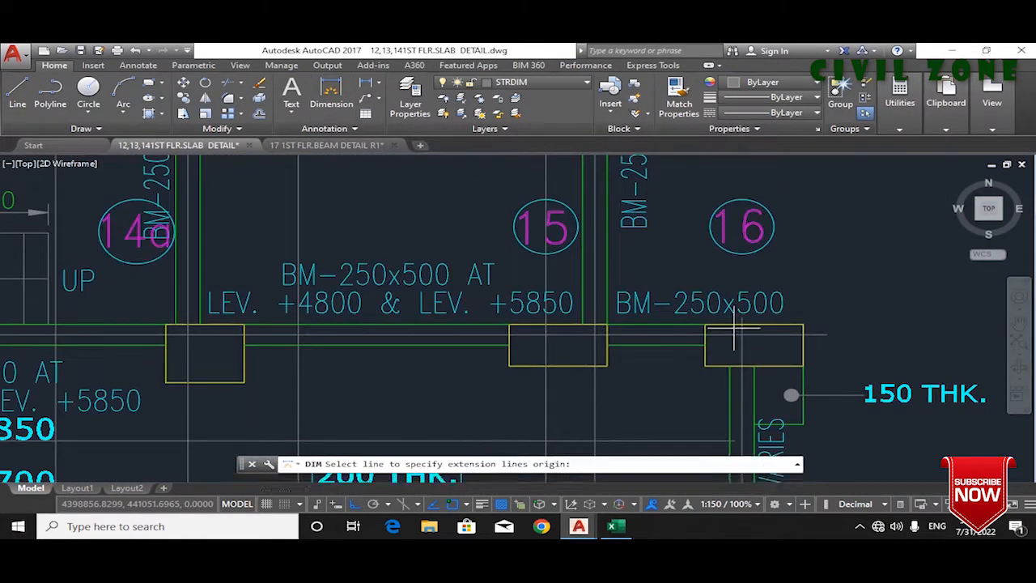
click(606, 324)
scroll(606, 323, down, 5)
scroll(340, 324, up, 5)
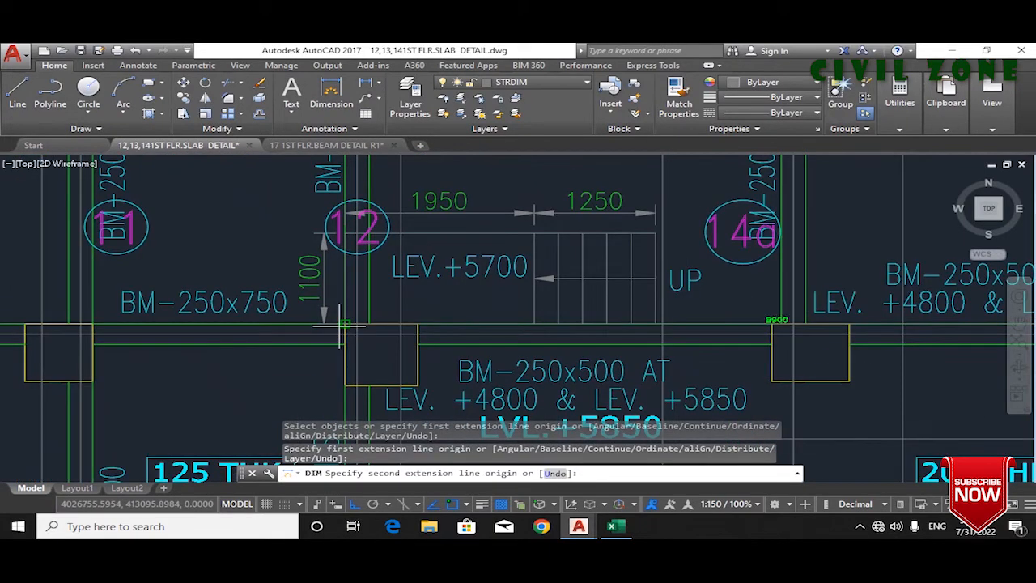
click(345, 324)
scroll(724, 323, up, 4)
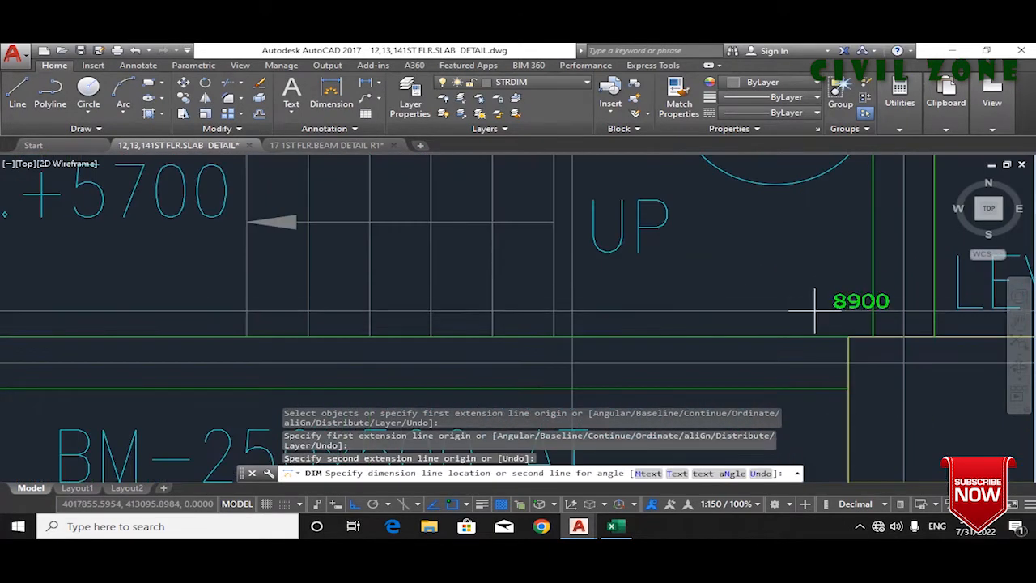
Step: Return to the beam detail drawing and examine how far the 3-16 bottom bar's cranked end extends past column E12
click(616, 530)
mouse_move(579, 527)
click(662, 460)
key(Escape)
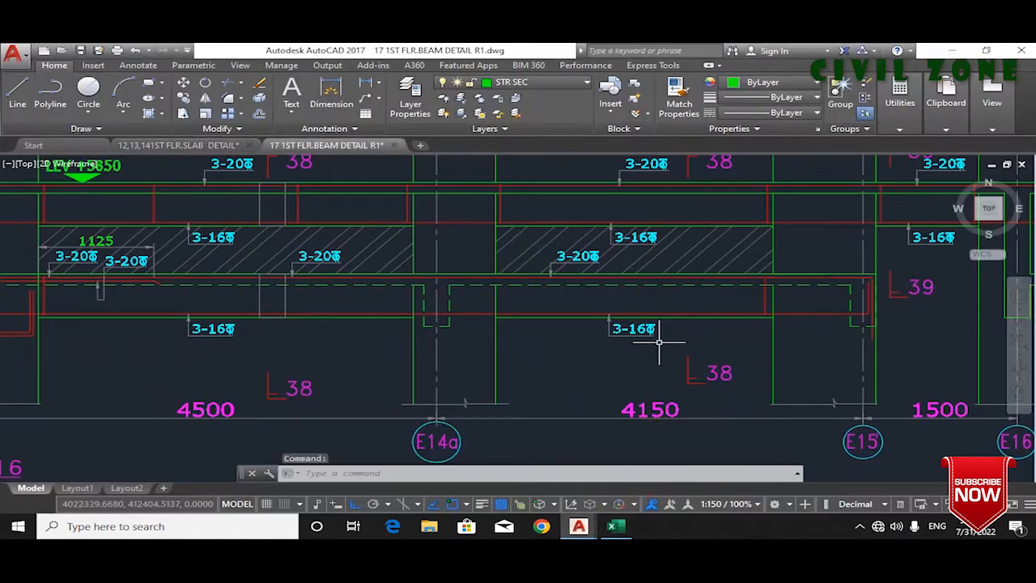
scroll(649, 356, down, 4)
scroll(398, 328, up, 4)
scroll(462, 340, up, 5)
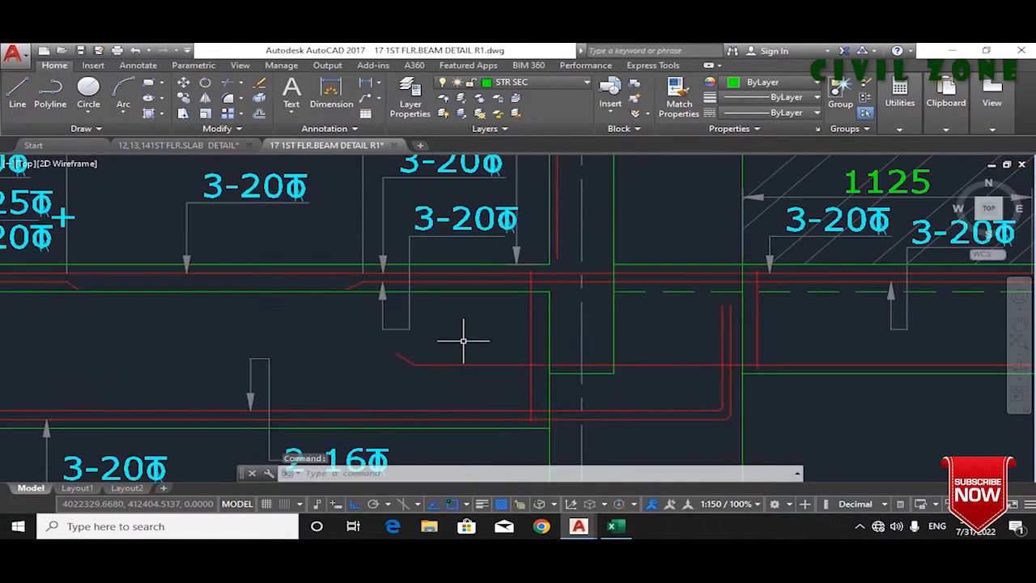
click(395, 353)
scroll(558, 332, down, 3)
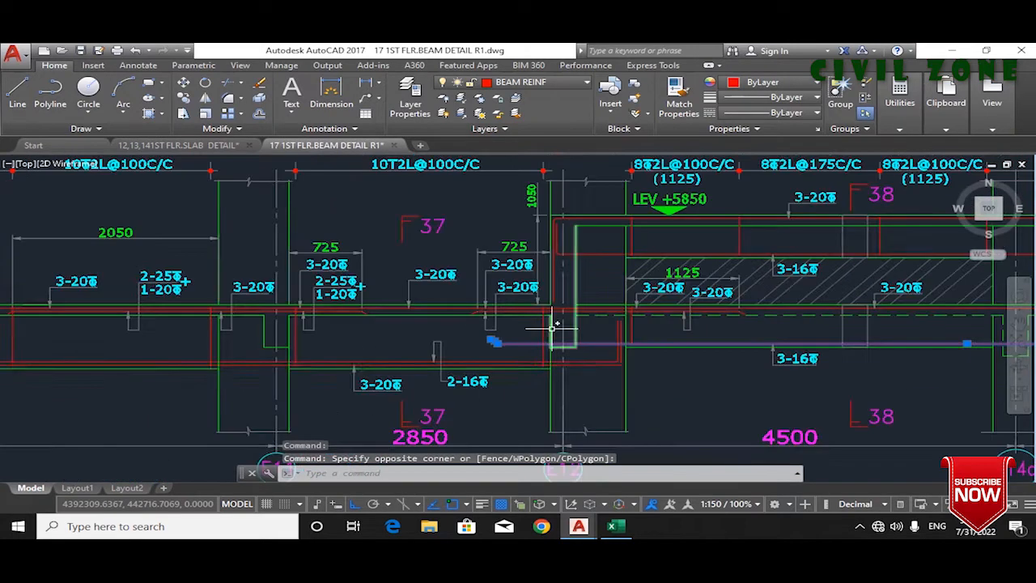
scroll(515, 356, up, 3)
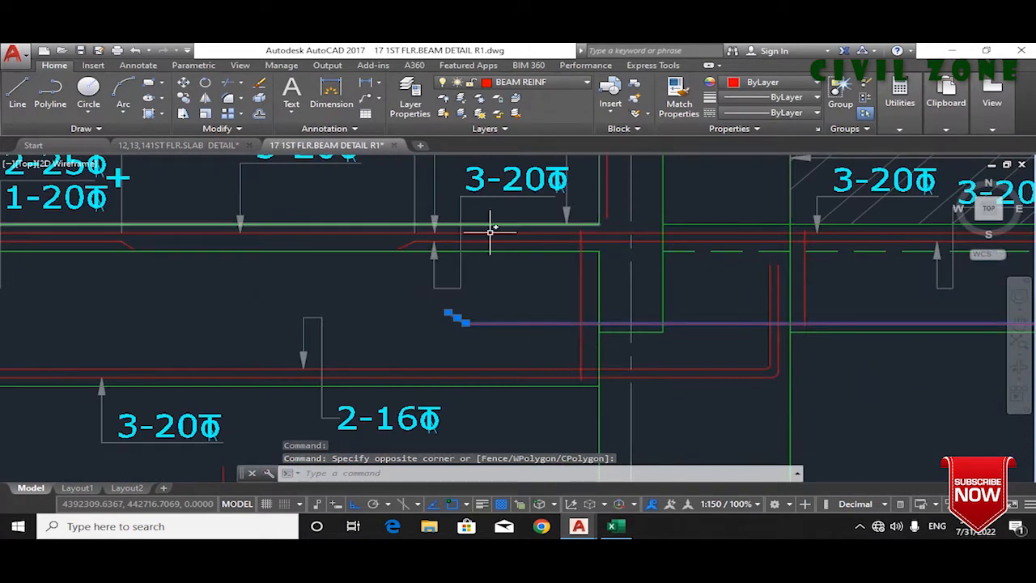
drag(519, 248, 520, 315)
scroll(520, 315, down, 2)
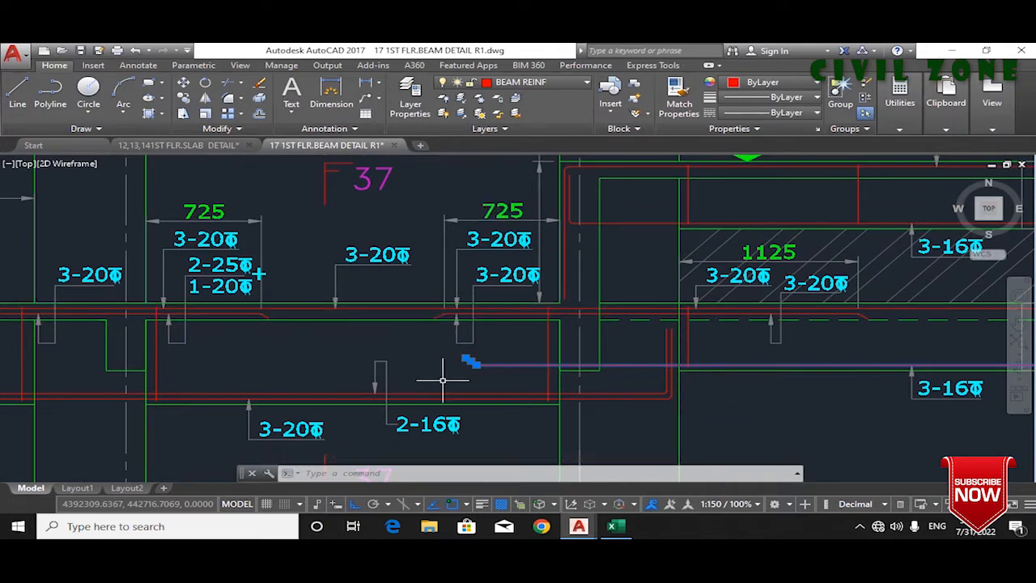
click(525, 356)
key(Escape)
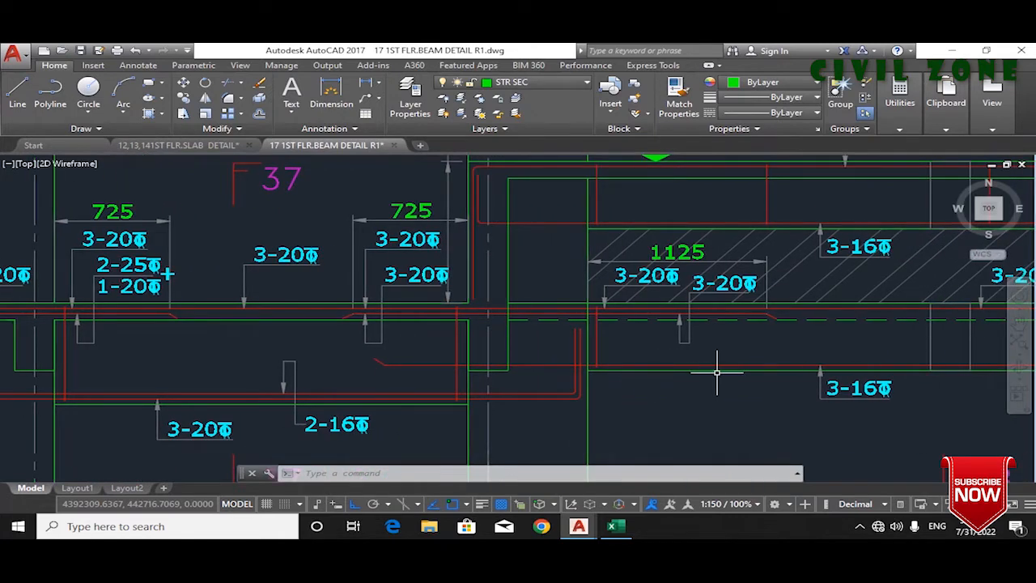
Step: Switch to the Excel BBS Con. Beam sheet and calculate =16*4 in the empty cell T3
click(613, 526)
click(651, 239)
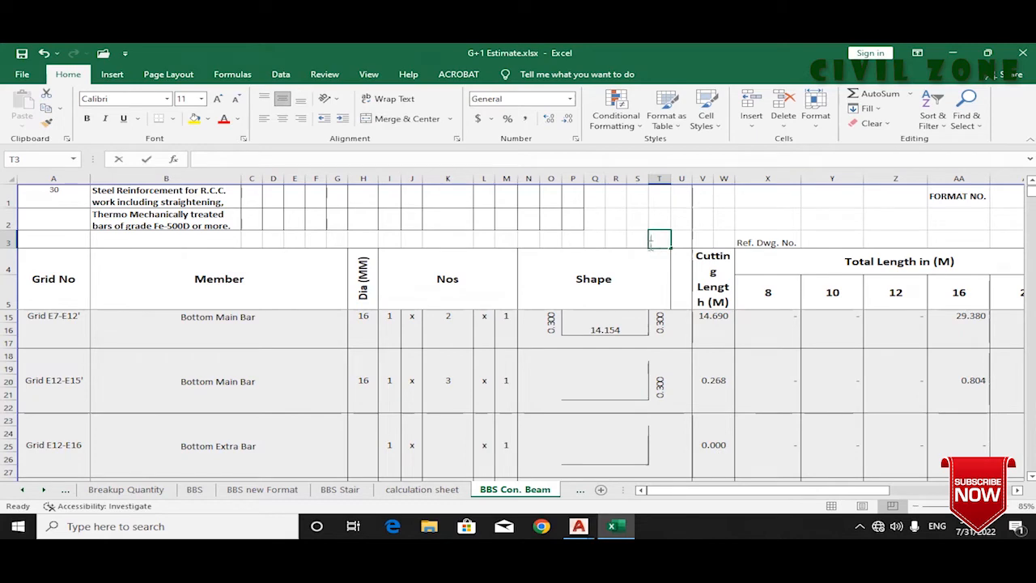
text(=16*4)
key(Return)
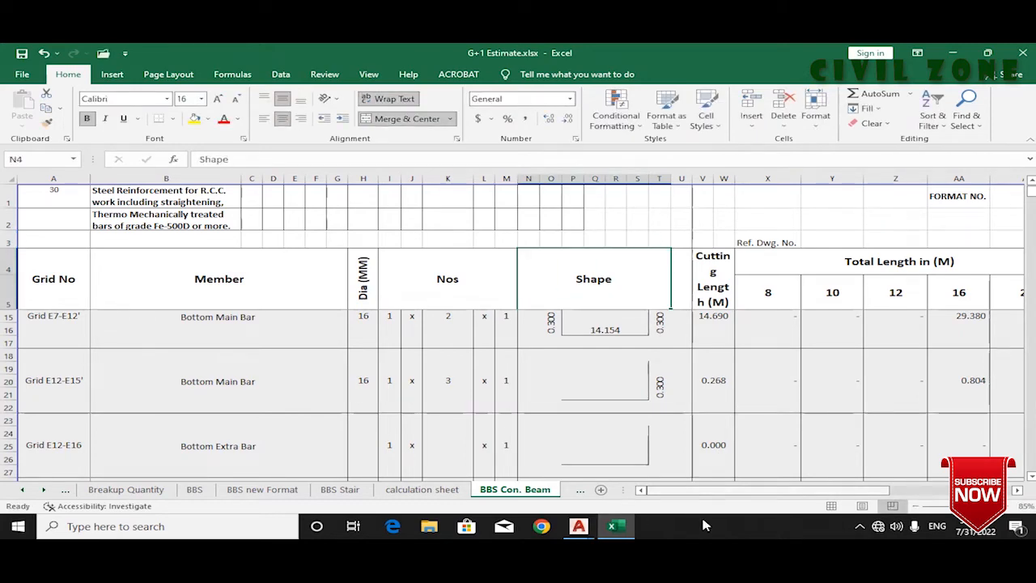
Step: Return to the AutoCAD beam detail and measure across column E12 starting at the lower bottom bar
mouse_move(579, 526)
click(625, 504)
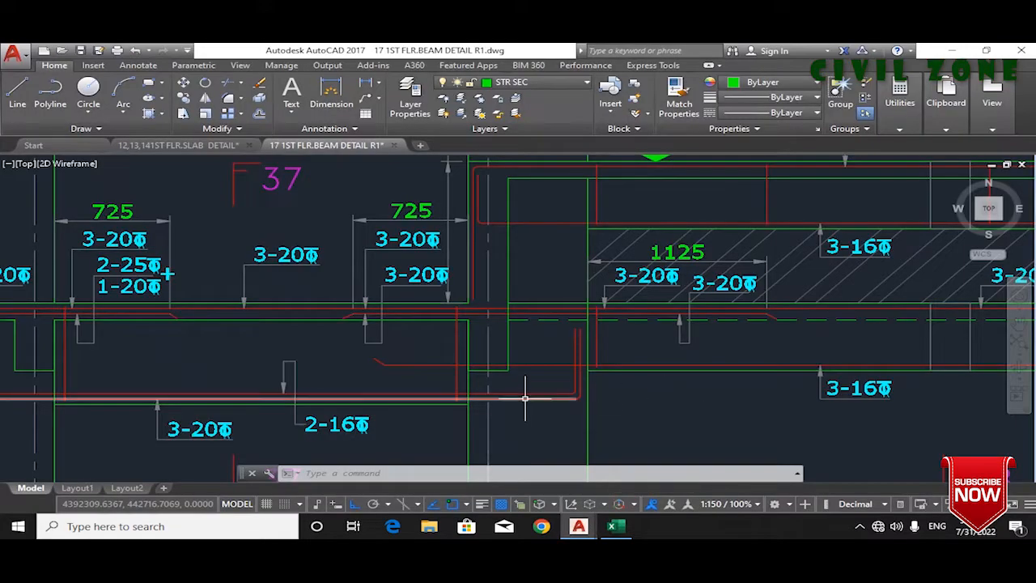
click(331, 90)
click(468, 399)
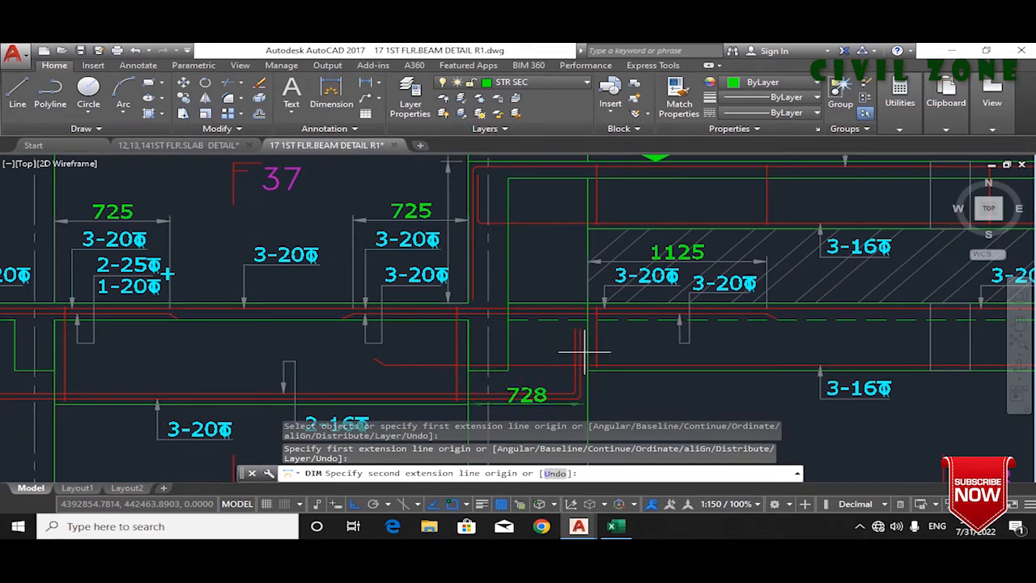
click(589, 287)
key(Escape)
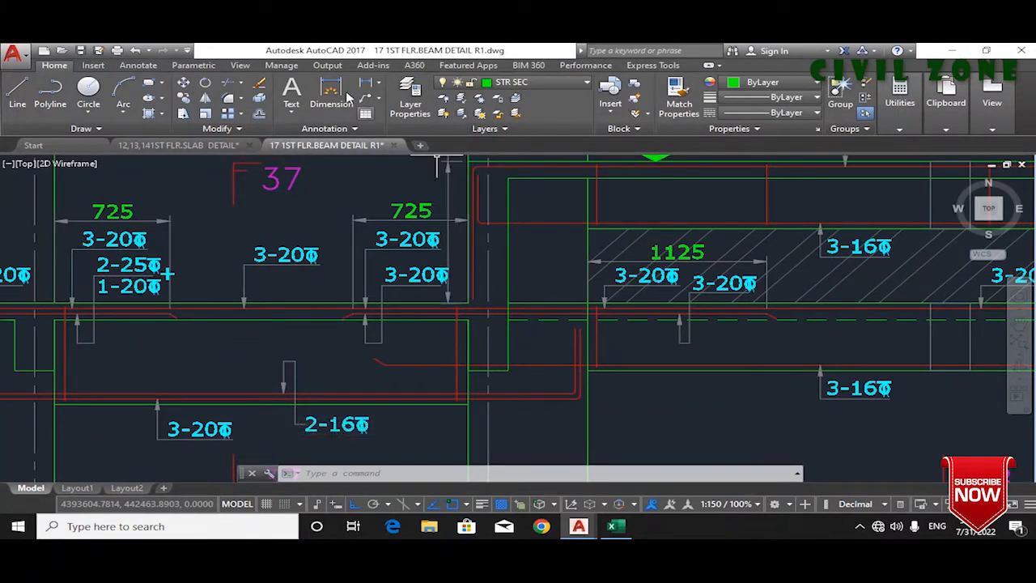
Step: Measure the width of column E12 between its two faces at the beam's top line
key(Return)
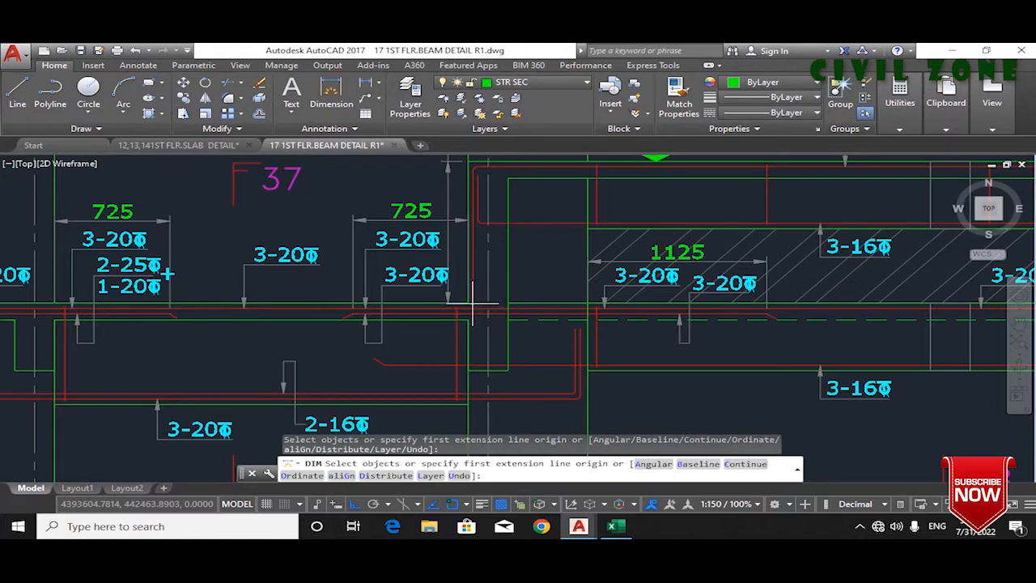
click(473, 303)
click(588, 302)
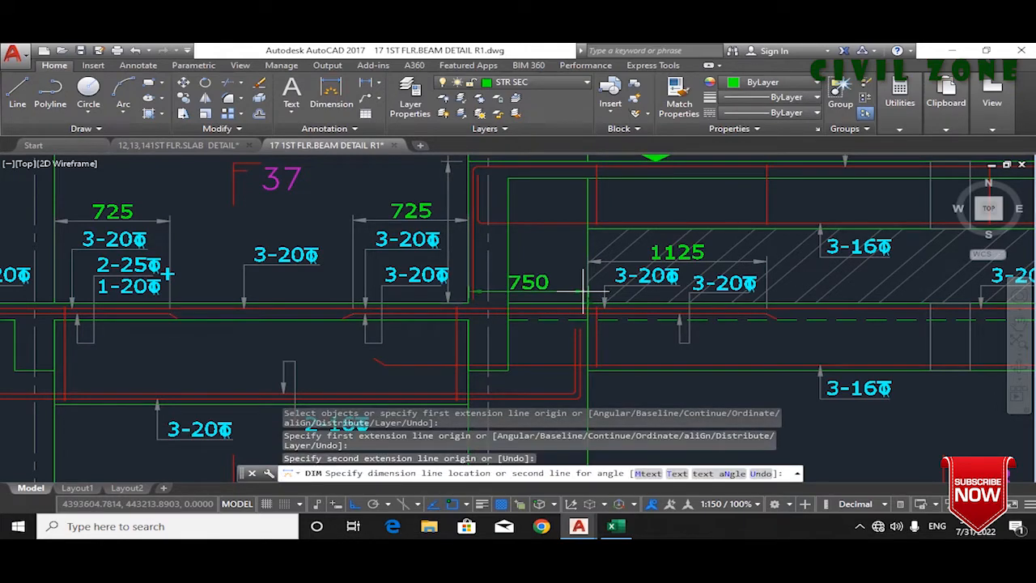
key(Escape)
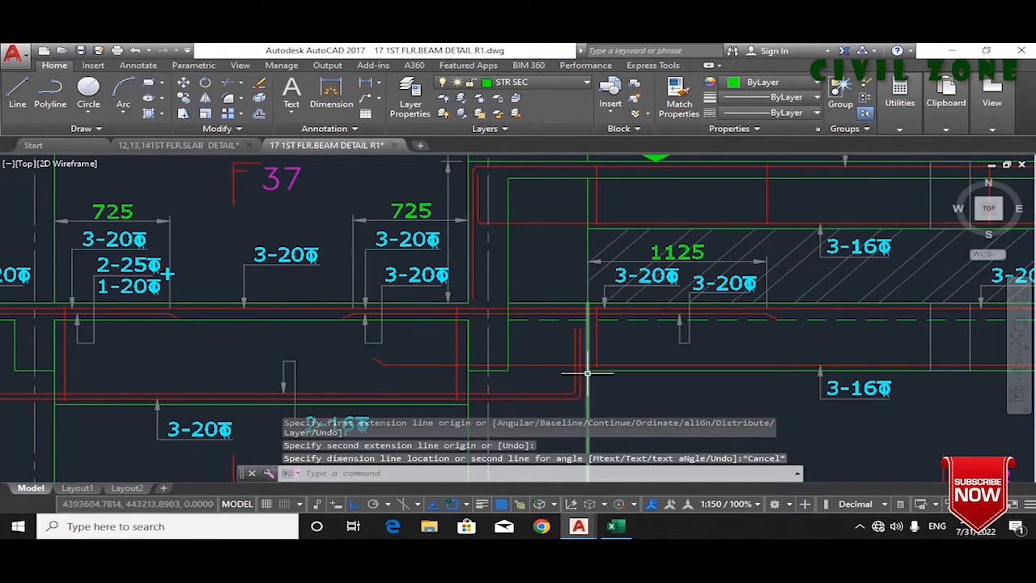
Step: Check the bottom bar between E12 and E15, and enter =.725+8.9 in Excel as the straight length of Grid E12-E15' Bottom Main Bar
scroll(597, 370, down, 5)
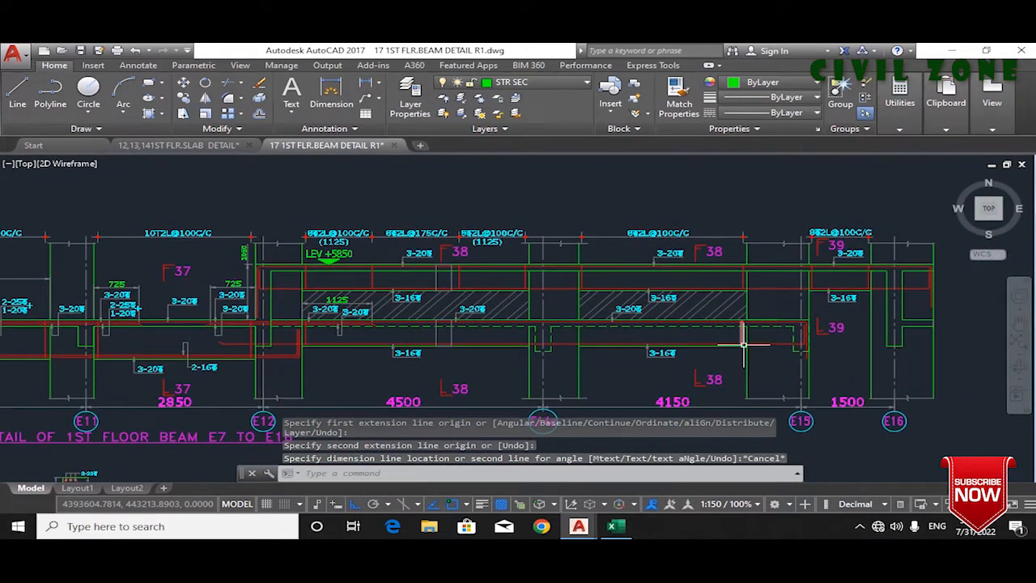
scroll(282, 347, up, 4)
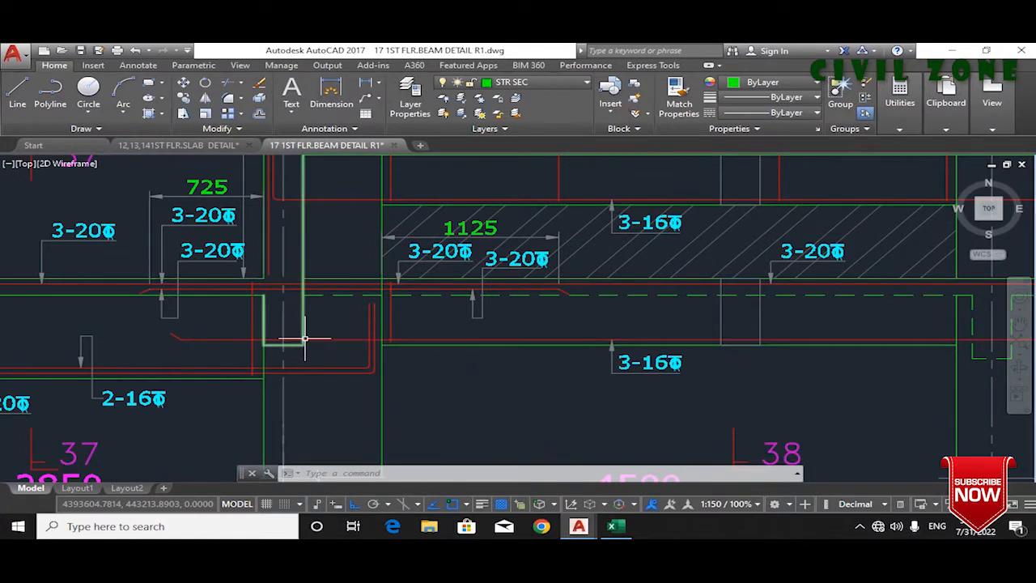
drag(297, 339, 561, 358)
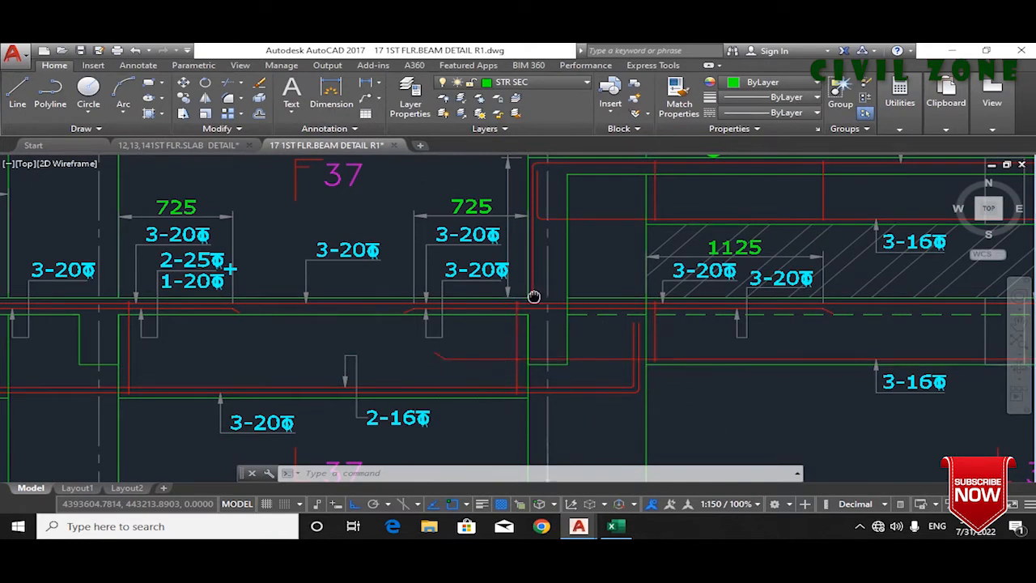
drag(534, 296, 387, 314)
scroll(386, 315, down, 4)
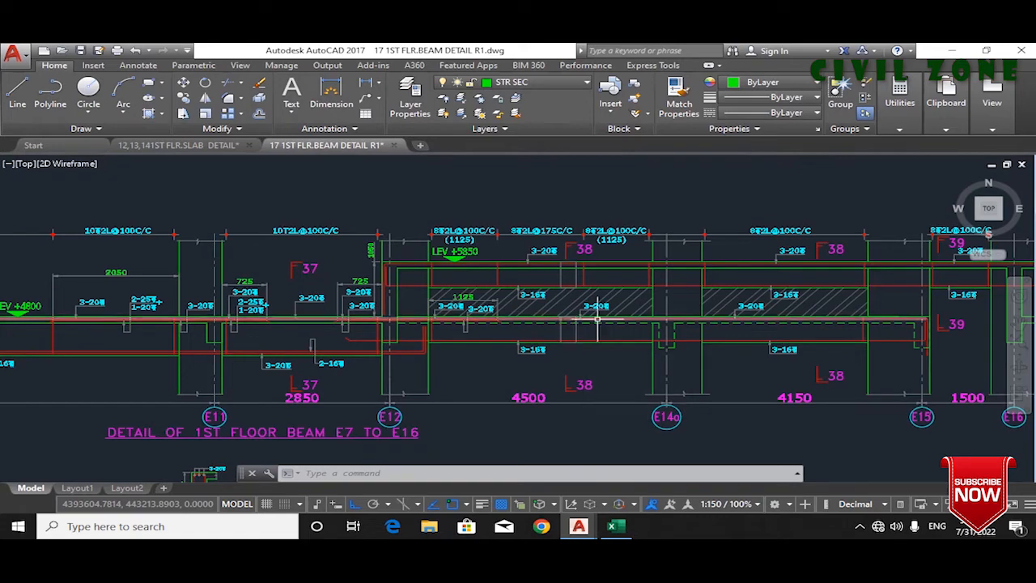
scroll(353, 342, up, 5)
scroll(497, 320, down, 2)
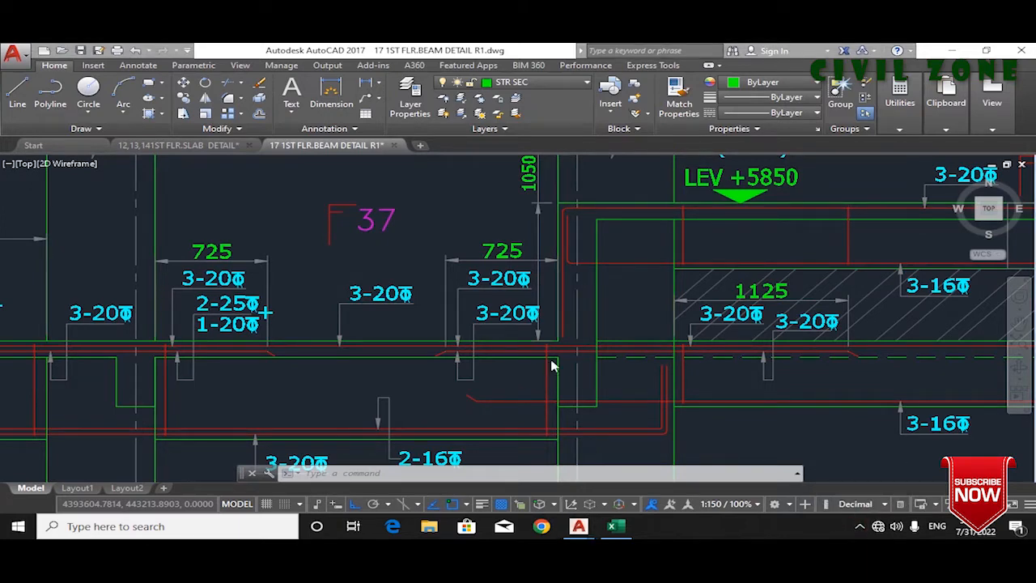
click(613, 526)
text(=0.)
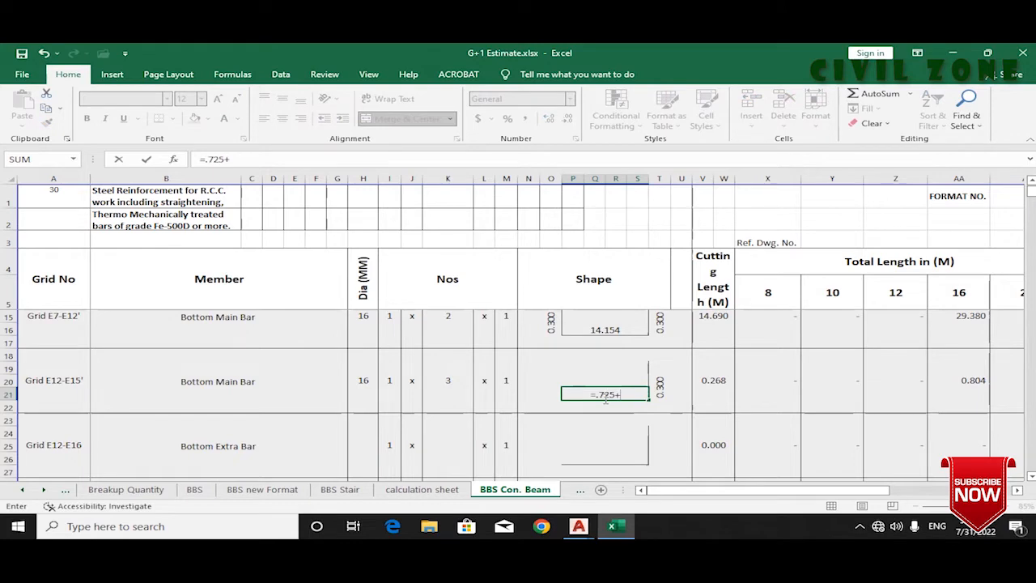
text(725+8.9)
key(Return)
key(Up)
Step: Switch to the AutoCAD beam detail, measure from column E12's near face to column E15's far face, and trace the bottom bar between them
mouse_move(579, 526)
click(648, 437)
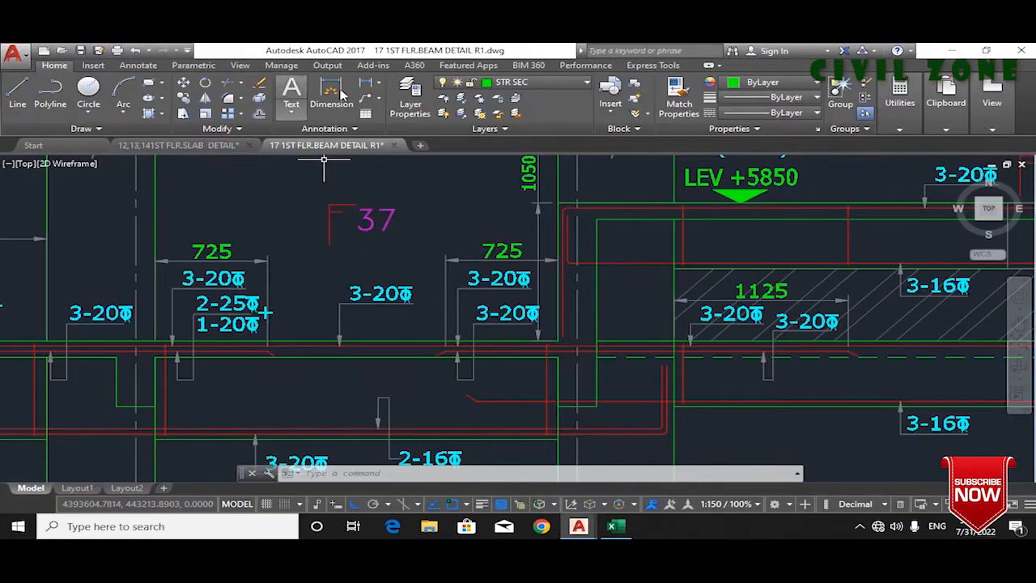
click(558, 340)
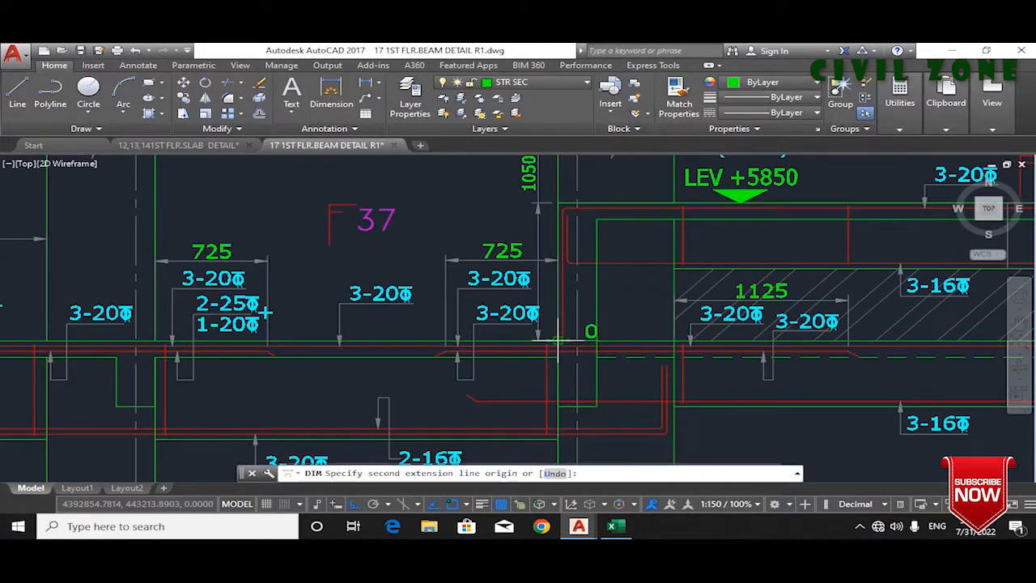
scroll(603, 344, down, 5)
scroll(603, 344, up, 5)
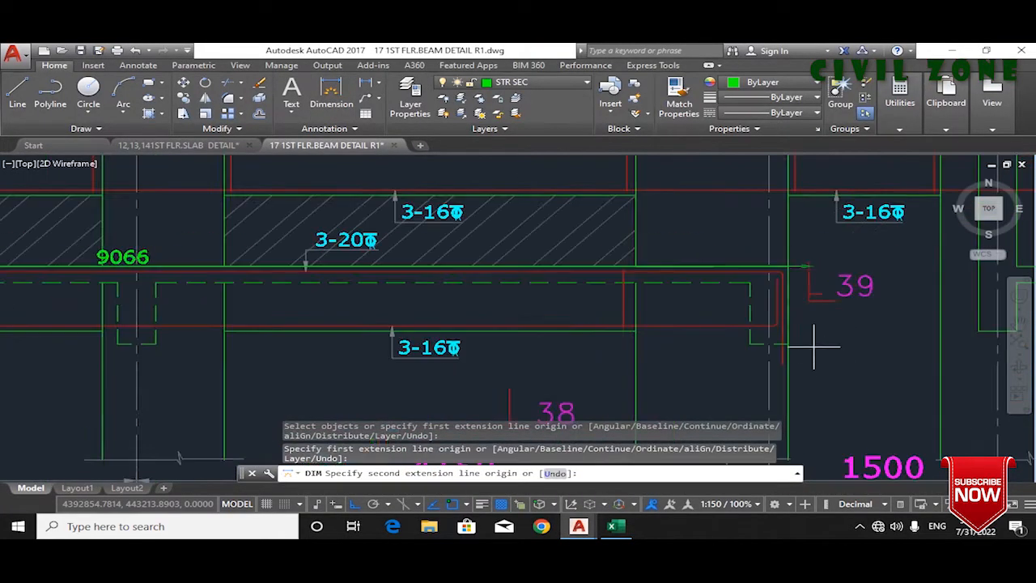
click(780, 274)
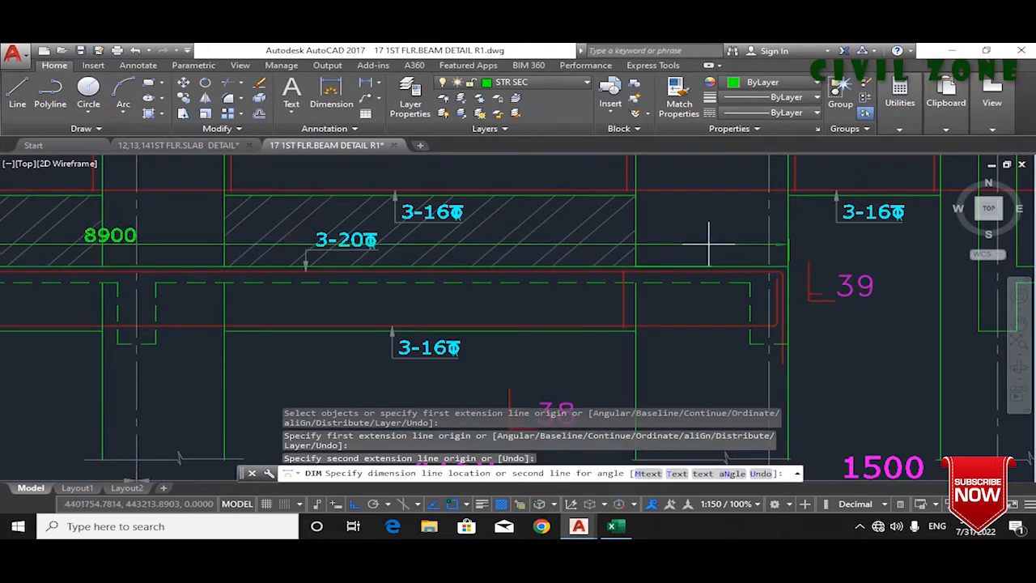
key(Escape)
scroll(615, 340, down, 5)
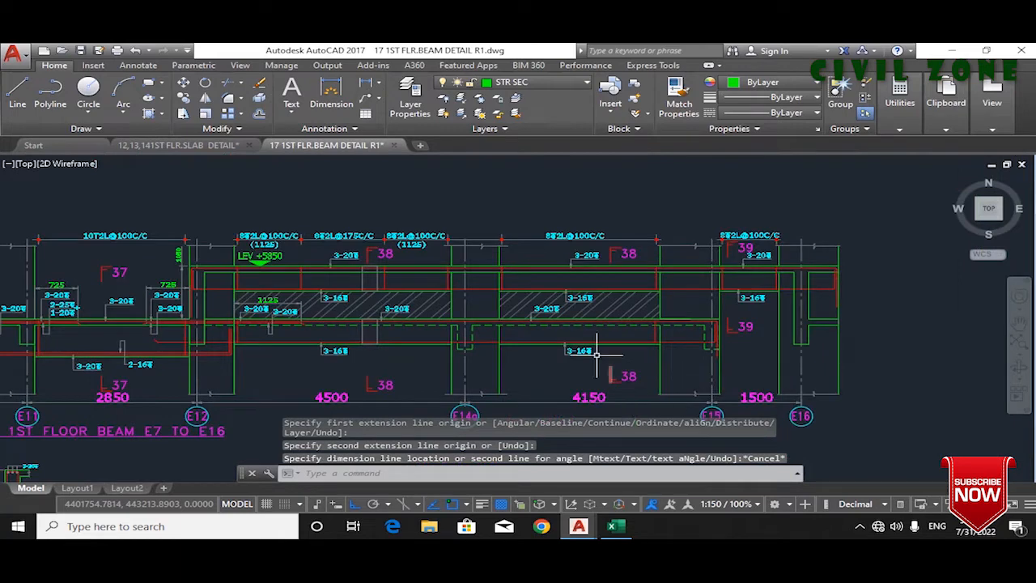
scroll(333, 354, up, 5)
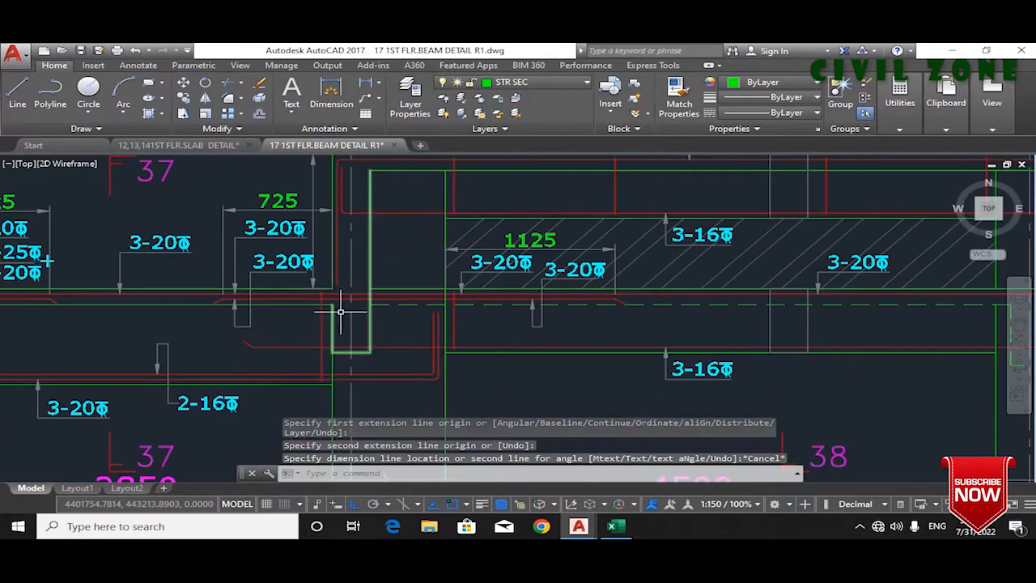
mouse_move(867, 326)
mouse_down()
mouse_move(445, 308)
mouse_move(575, 336)
mouse_up()
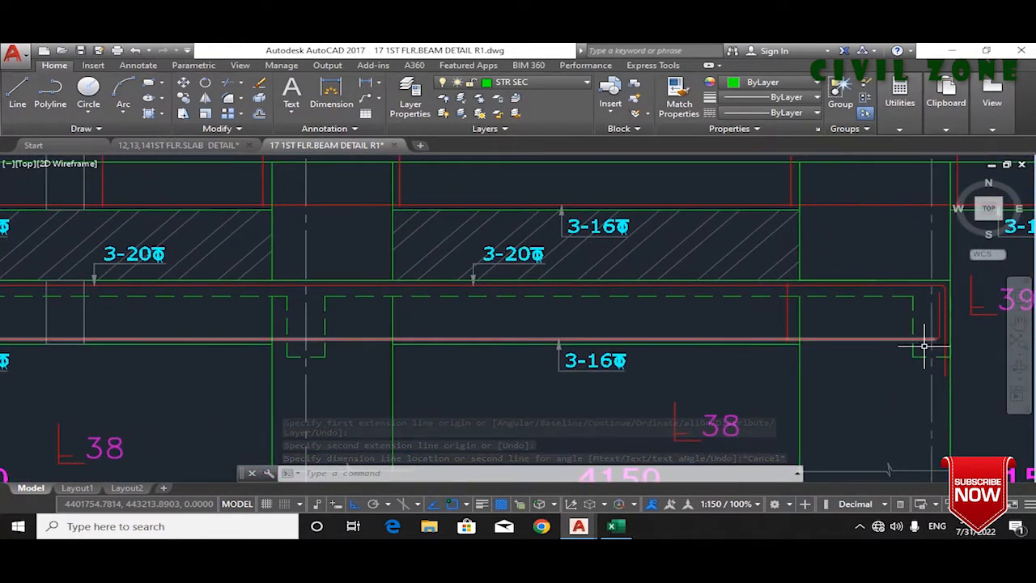
Step: Return to the Excel BBS Con. Beam sheet and check the cutting length formula of the Grid E12-E15' Bottom Main Bar
click(613, 527)
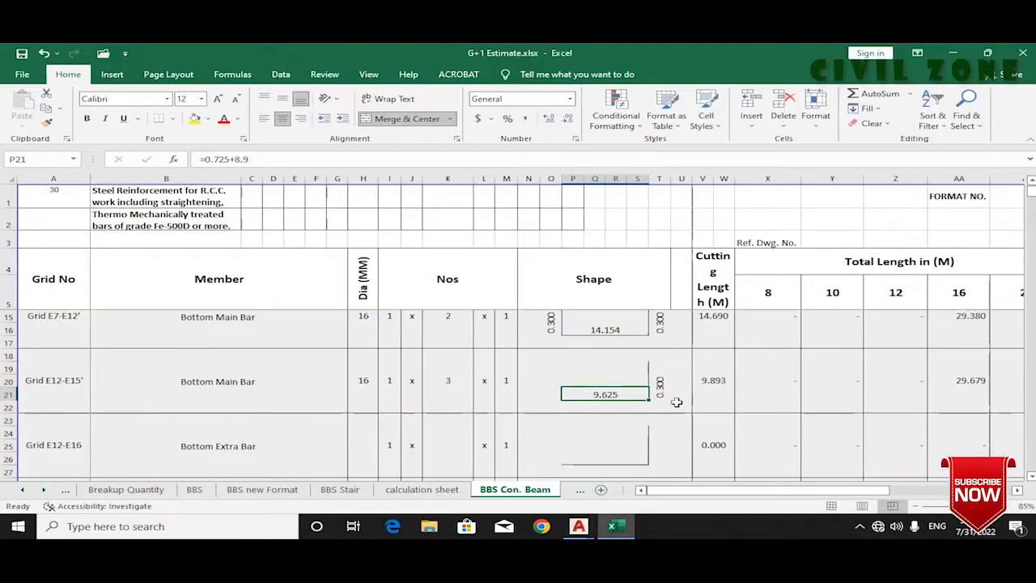
click(706, 387)
click(289, 159)
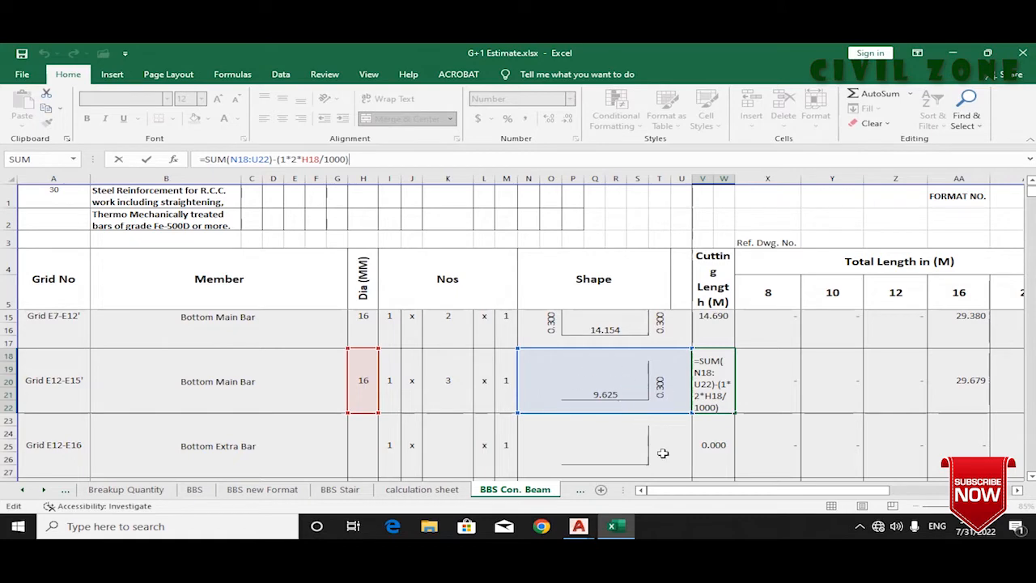
key(Return)
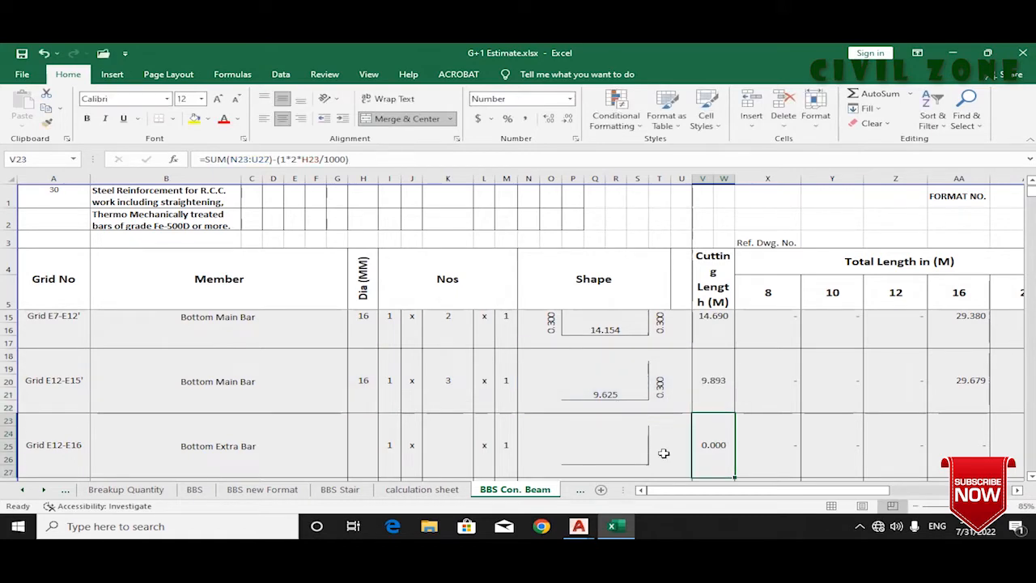
Step: Return to the AutoCAD beam detail and select the upper 3-20Φ top bar near column E7
mouse_move(578, 527)
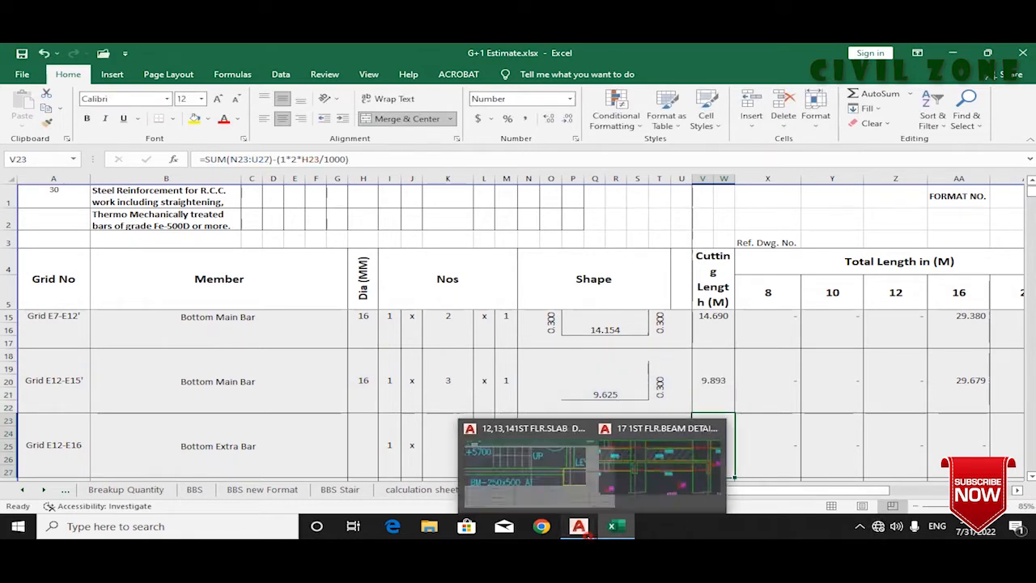
click(676, 453)
scroll(694, 346, down, 3)
drag(772, 336, 1017, 348)
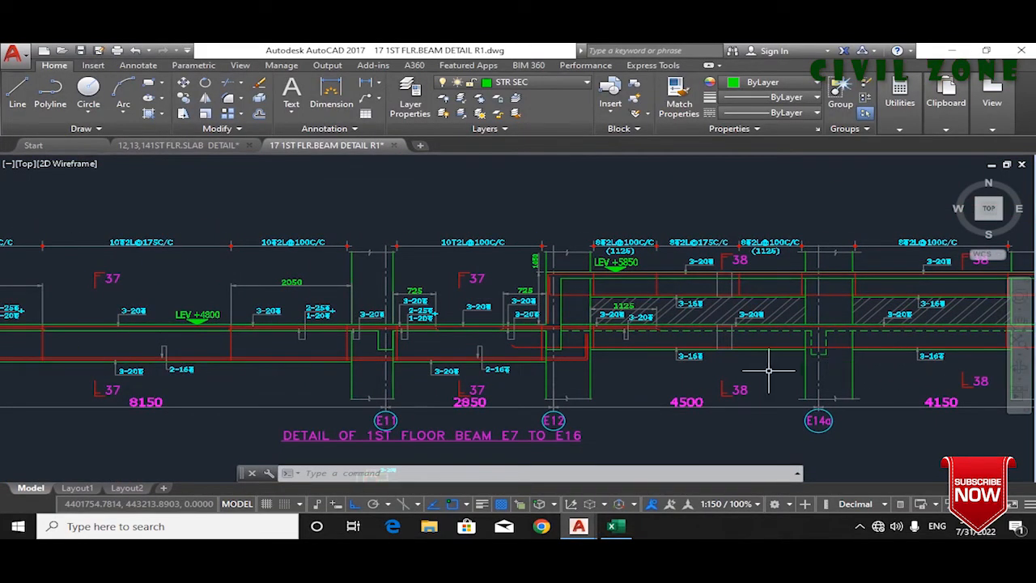
mouse_move(728, 374)
mouse_down()
mouse_move(478, 363)
mouse_move(941, 319)
mouse_up()
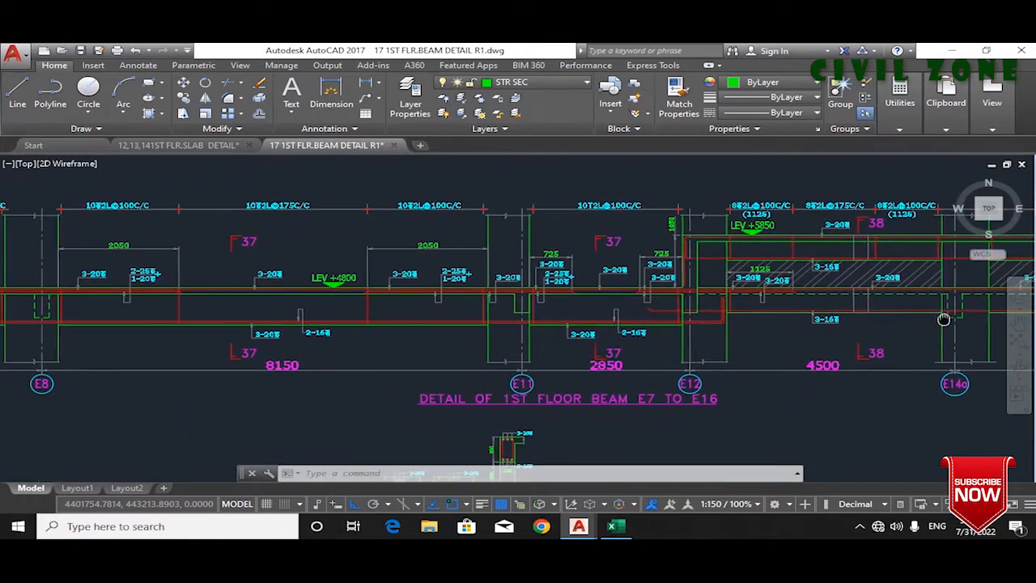
drag(497, 358, 812, 407)
drag(293, 354, 264, 304)
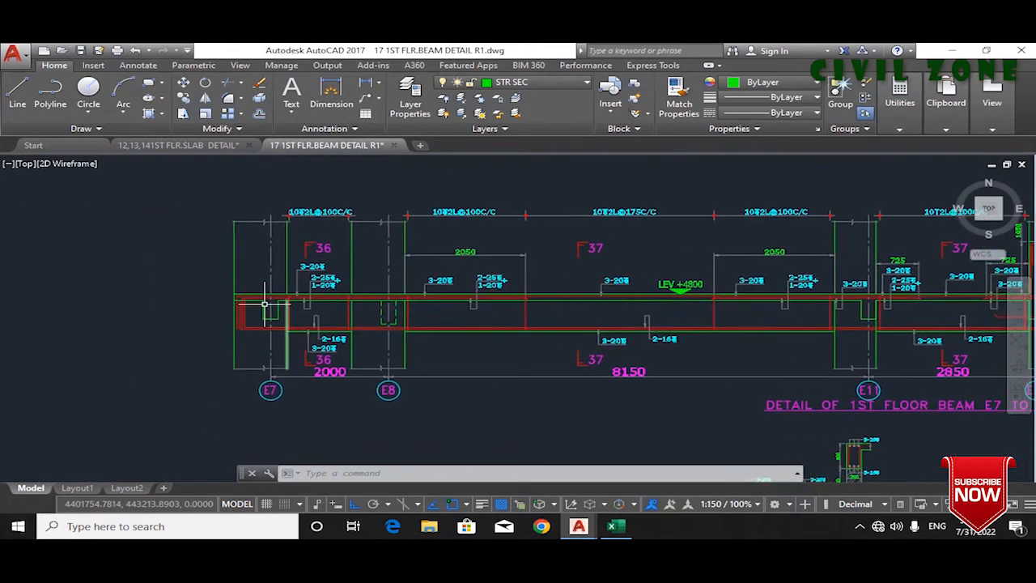
scroll(256, 316, up, 4)
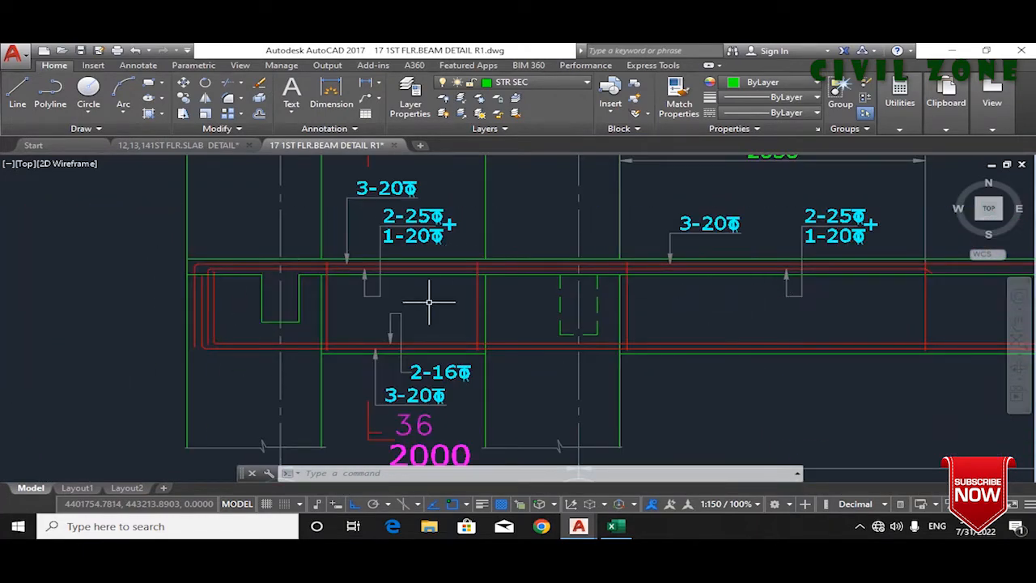
drag(712, 308, 604, 319)
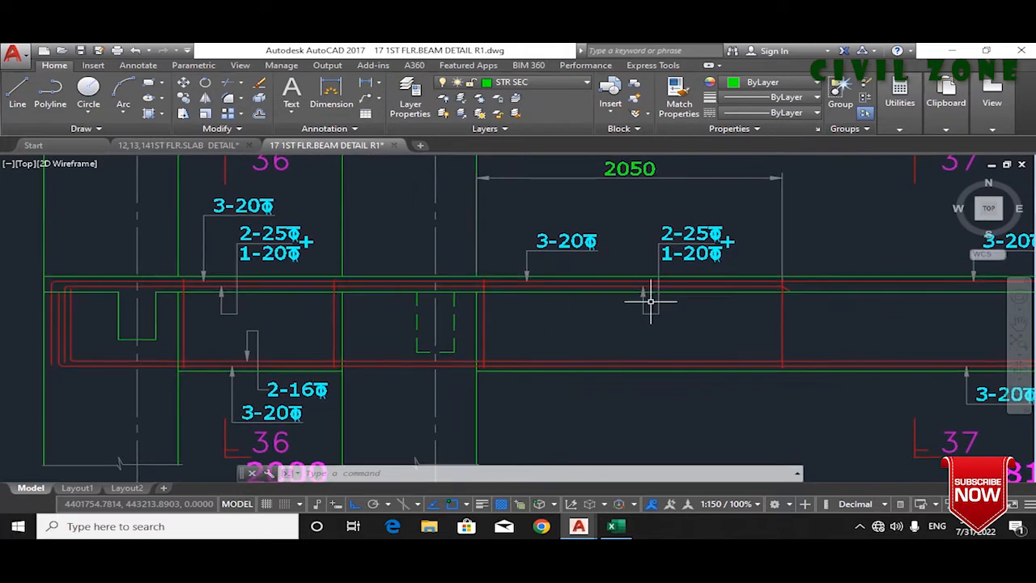
scroll(173, 268, up, 4)
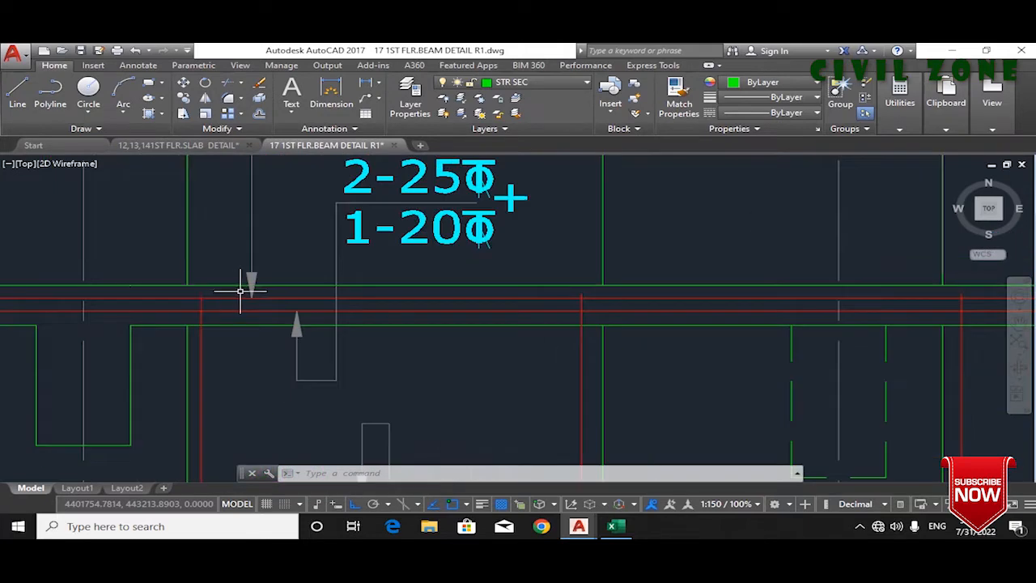
scroll(248, 297, up, 4)
click(290, 294)
click(265, 308)
Step: Follow the selected top bar along the beam from E7 to its end at E15 and back
scroll(265, 308, down, 4)
scroll(402, 296, down, 4)
scroll(378, 343, up, 3)
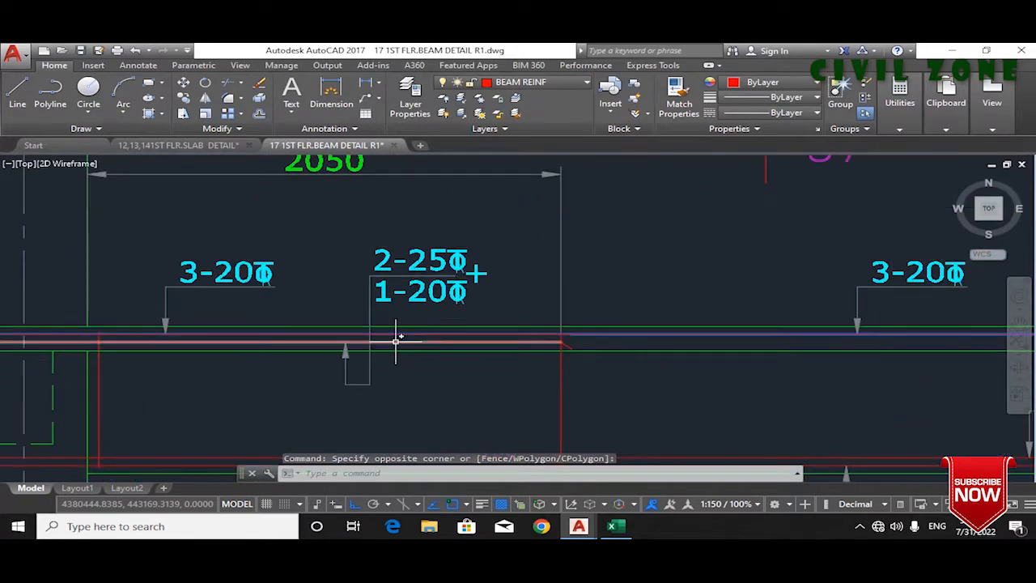
scroll(398, 331, up, 4)
scroll(417, 324, down, 6)
drag(684, 347, 250, 365)
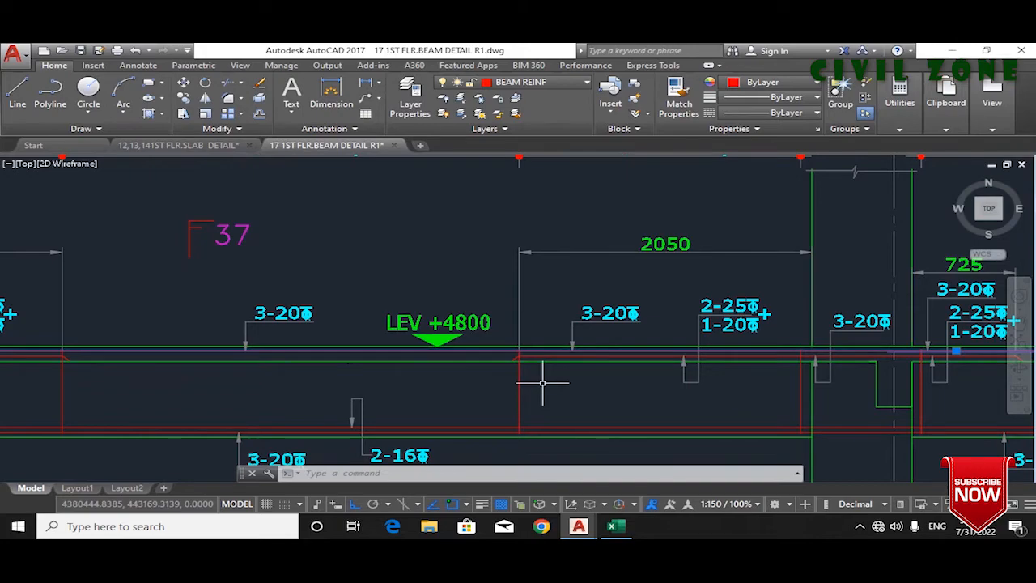
drag(878, 377, 484, 346)
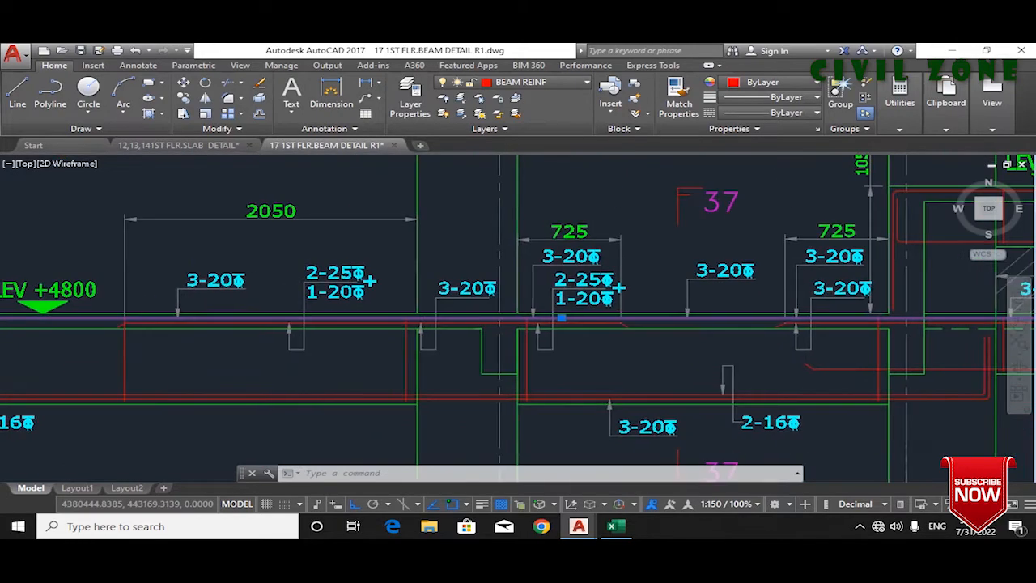
mouse_move(649, 344)
mouse_down()
mouse_move(179, 354)
mouse_move(330, 347)
mouse_up()
scroll(750, 348, down, 4)
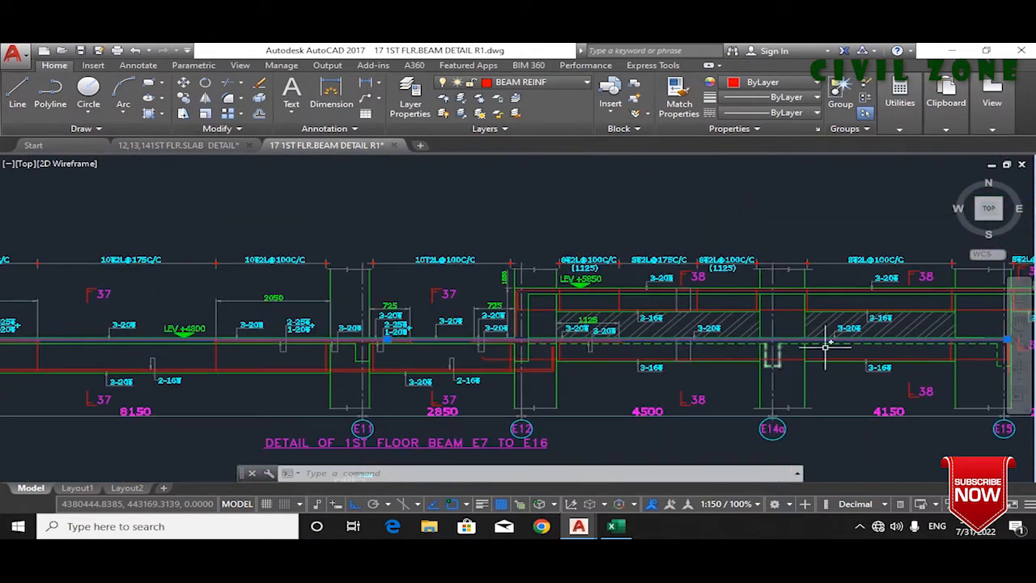
drag(803, 347, 287, 368)
scroll(474, 387, up, 4)
scroll(472, 387, down, 6)
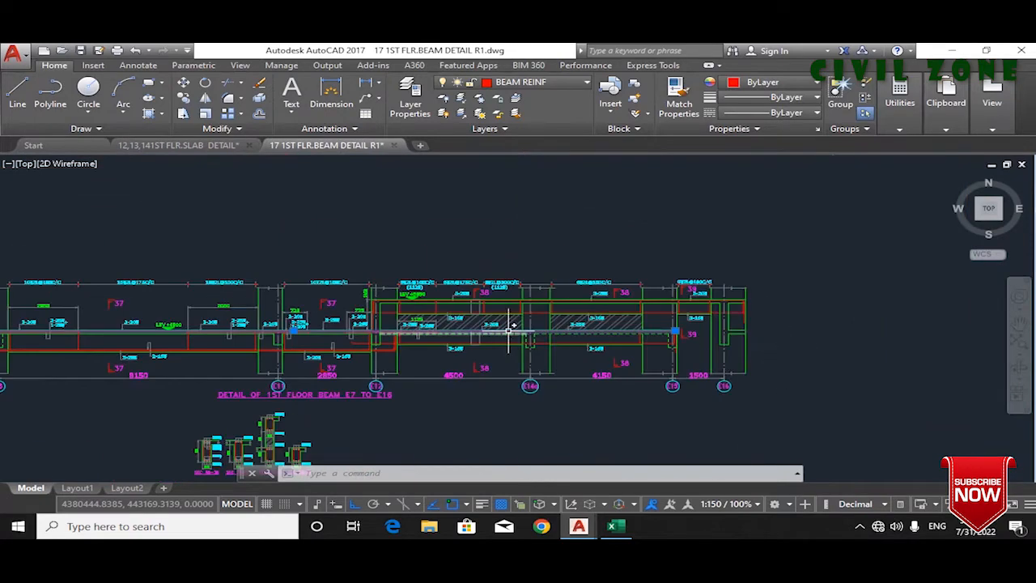
scroll(689, 292, up, 5)
scroll(756, 405, down, 6)
scroll(599, 387, up, 6)
drag(613, 327, 375, 359)
scroll(301, 348, down, 2)
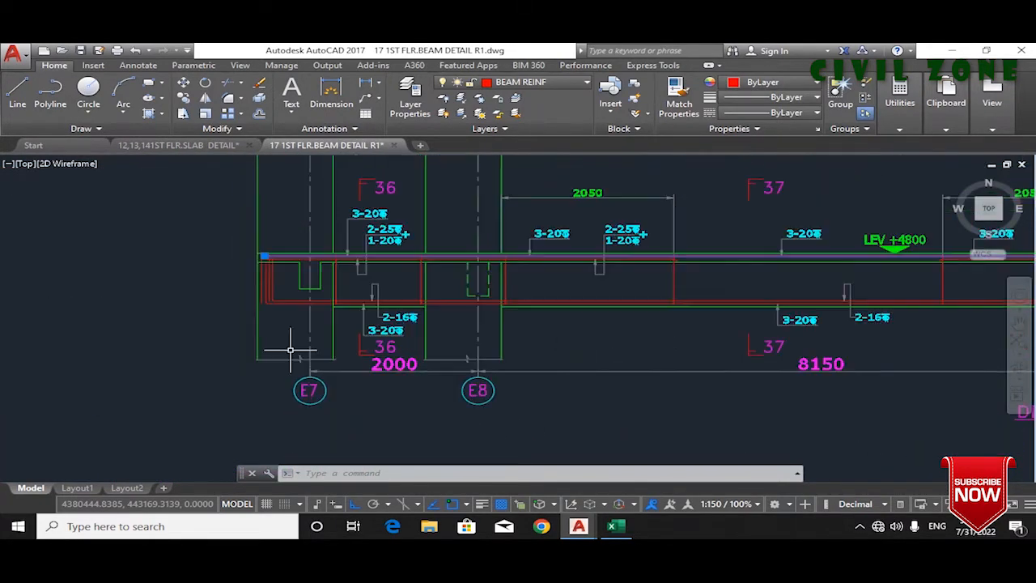
Step: Switch to the 12,13,141ST FLR.SLAB DETAIL drawing and examine the beam line through columns 11 to 16
mouse_move(591, 530)
click(527, 483)
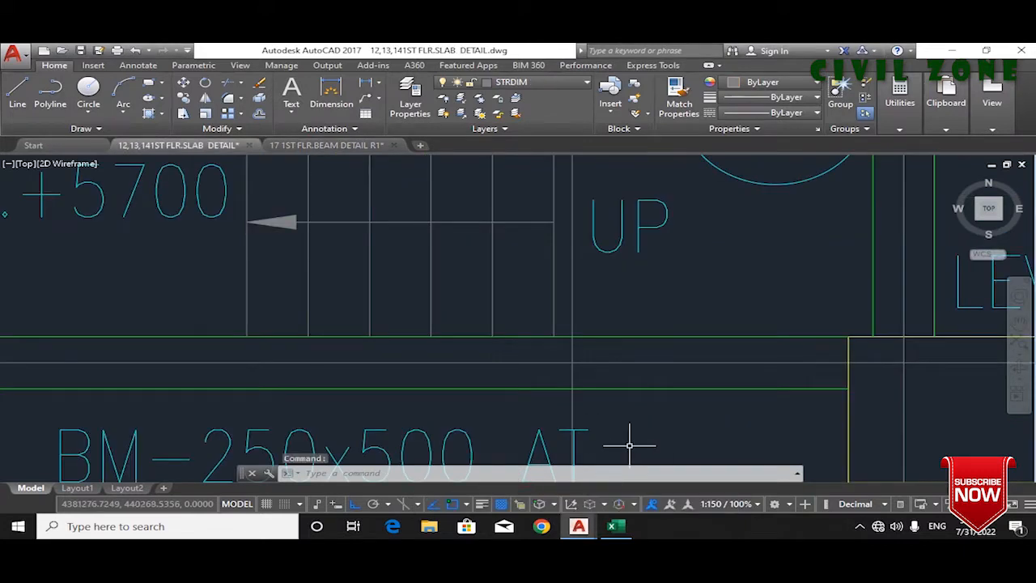
click(859, 527)
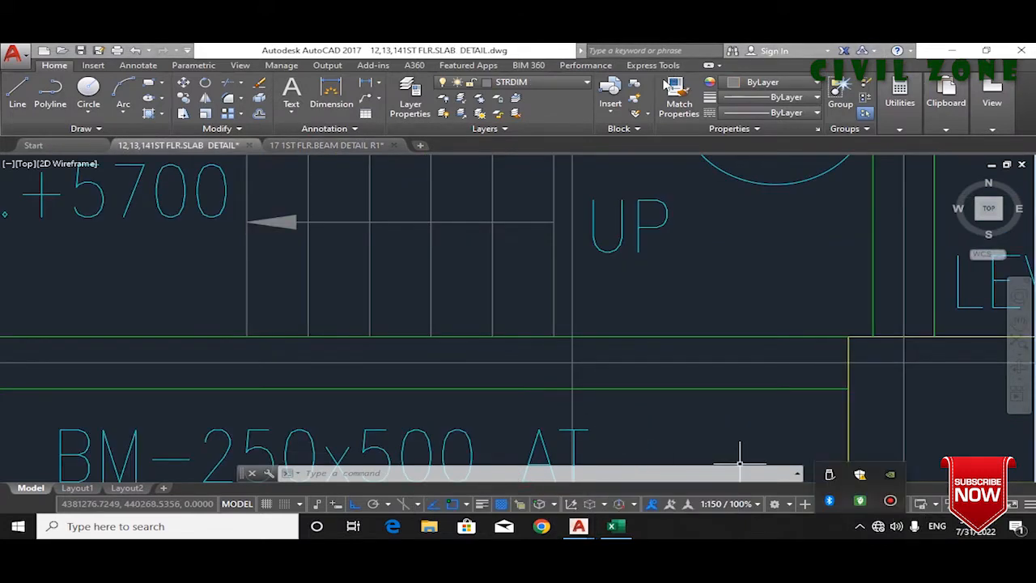
click(710, 296)
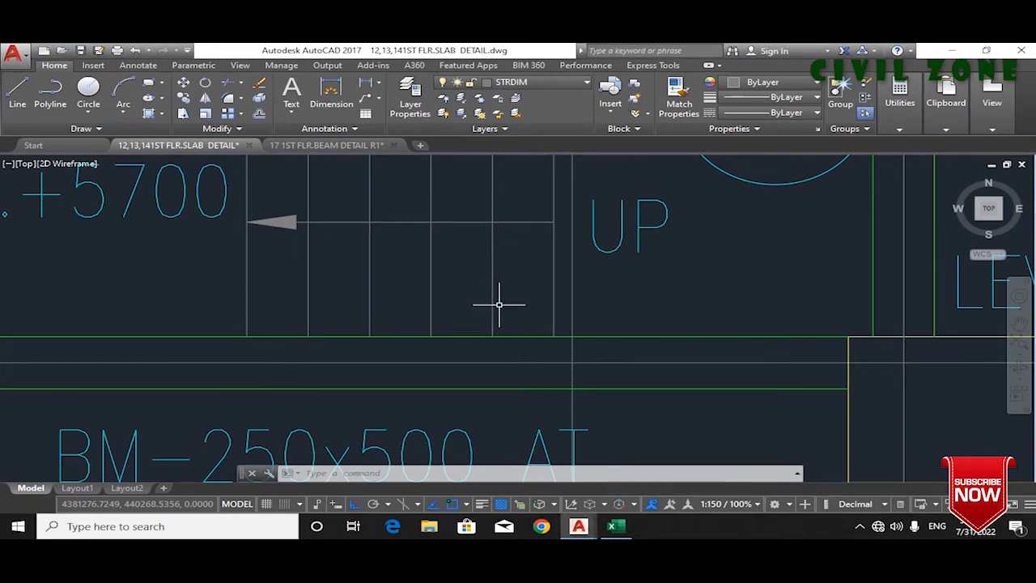
scroll(499, 301, down, 4)
scroll(396, 292, up, 2)
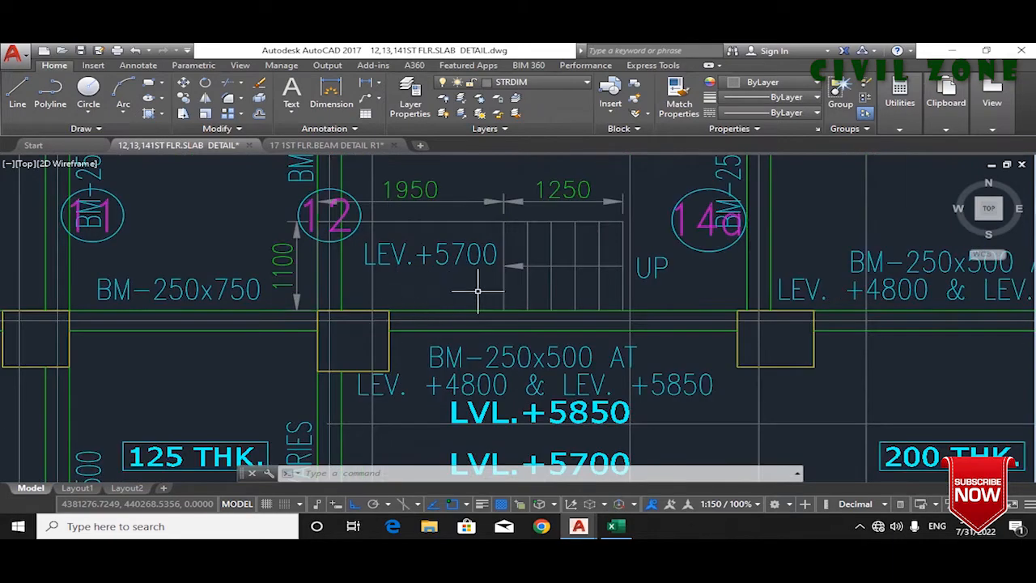
click(331, 97)
mouse_move(587, 528)
key(Escape)
scroll(645, 312, down, 5)
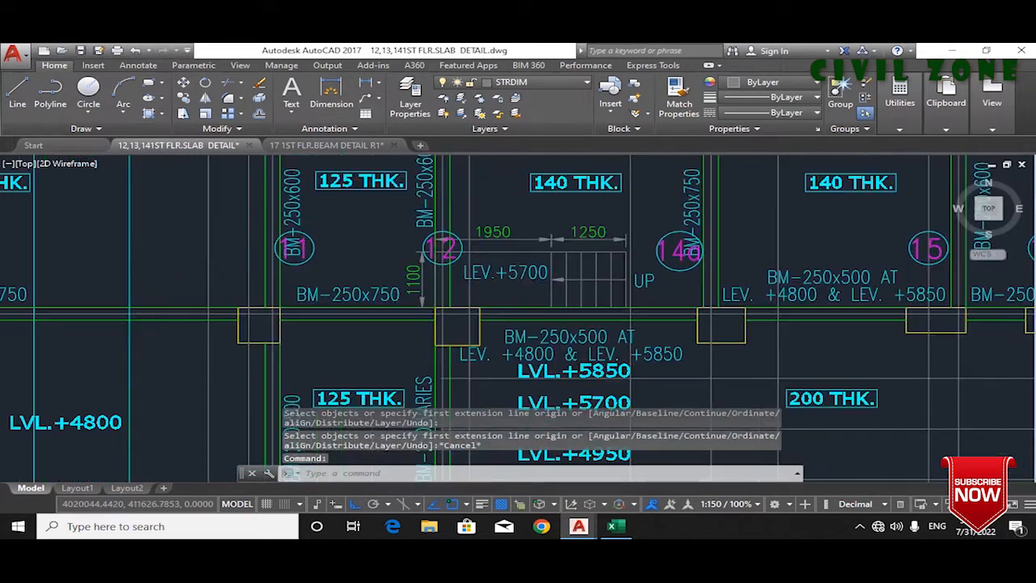
scroll(259, 305, up, 4)
scroll(324, 299, down, 5)
scroll(605, 306, up, 4)
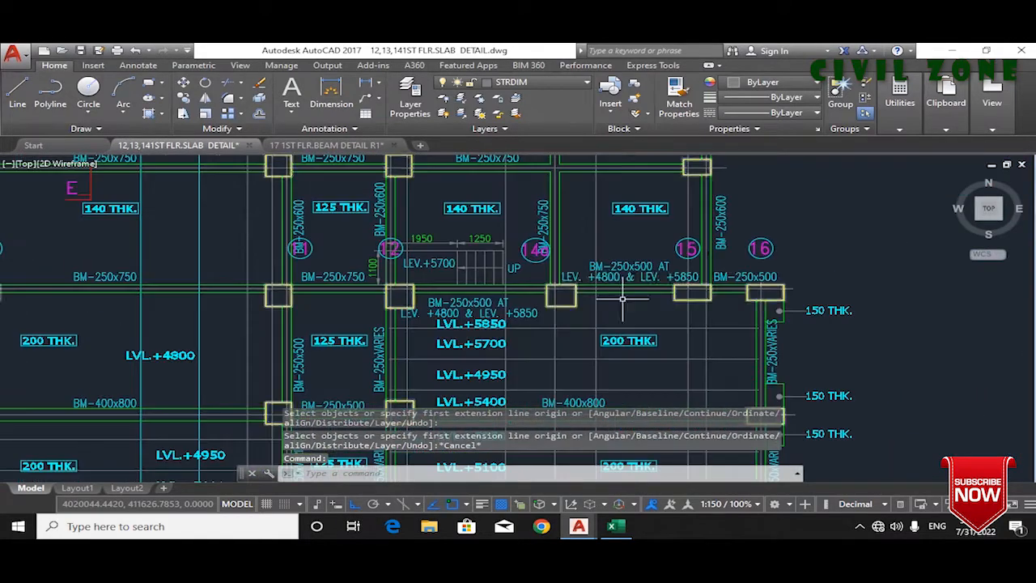
Step: Measure the overall distance from the outer corner of column 7 to the far face of column 15 on the slab plan
click(334, 99)
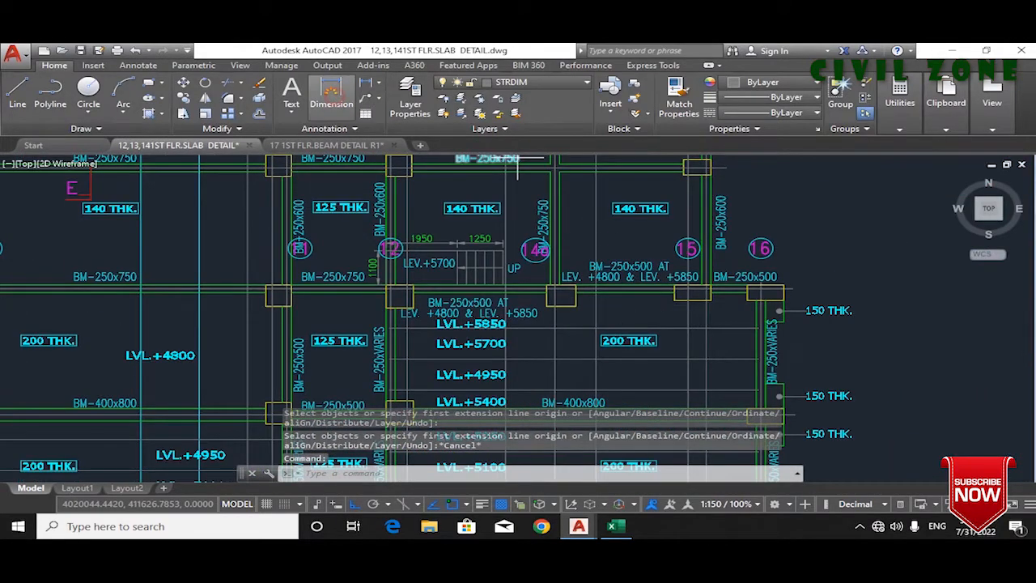
scroll(777, 296, down, 4)
scroll(414, 291, up, 8)
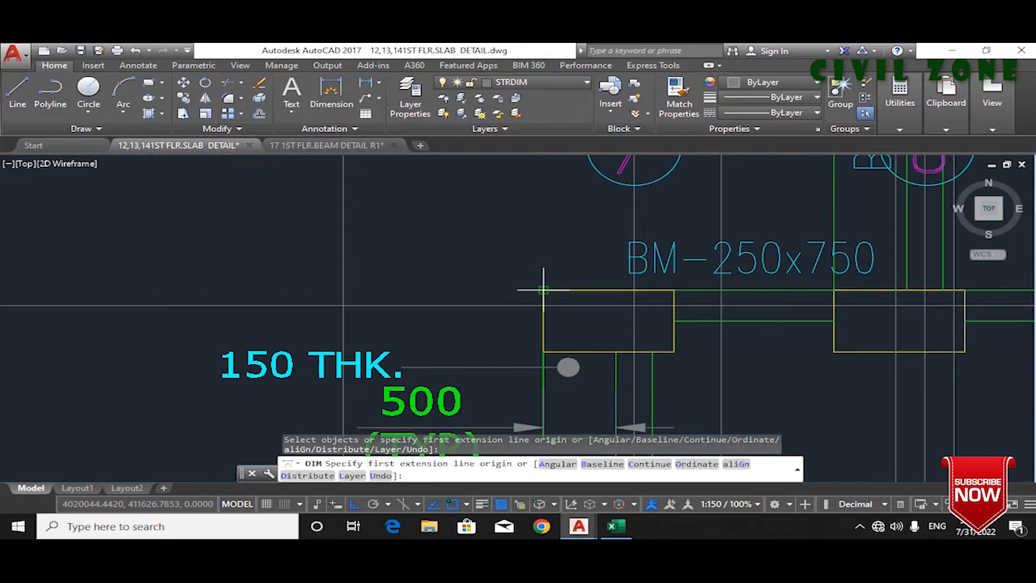
click(543, 290)
scroll(344, 306, down, 5)
scroll(859, 275, up, 7)
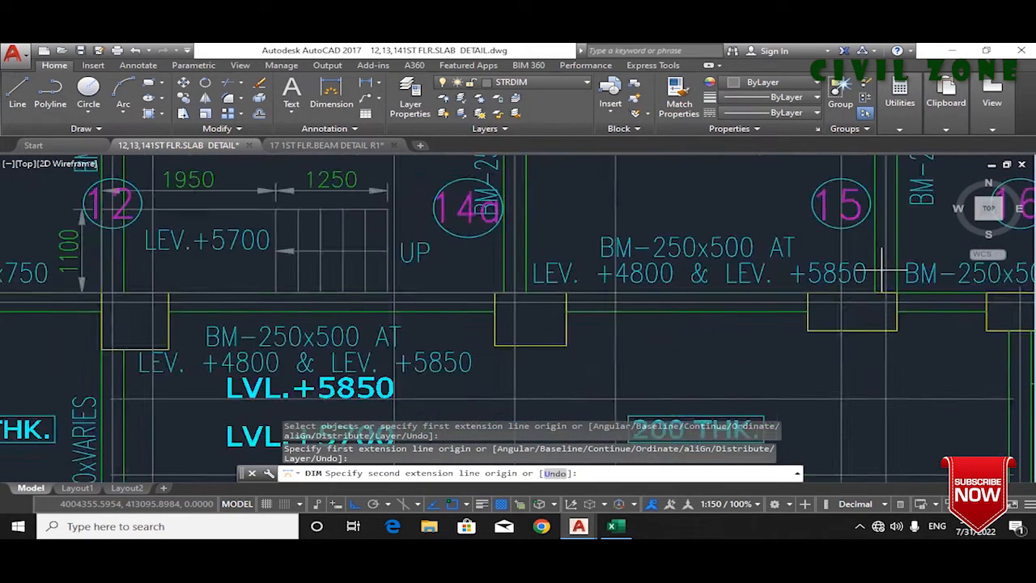
click(898, 322)
scroll(809, 316, down, 4)
scroll(623, 309, up, 6)
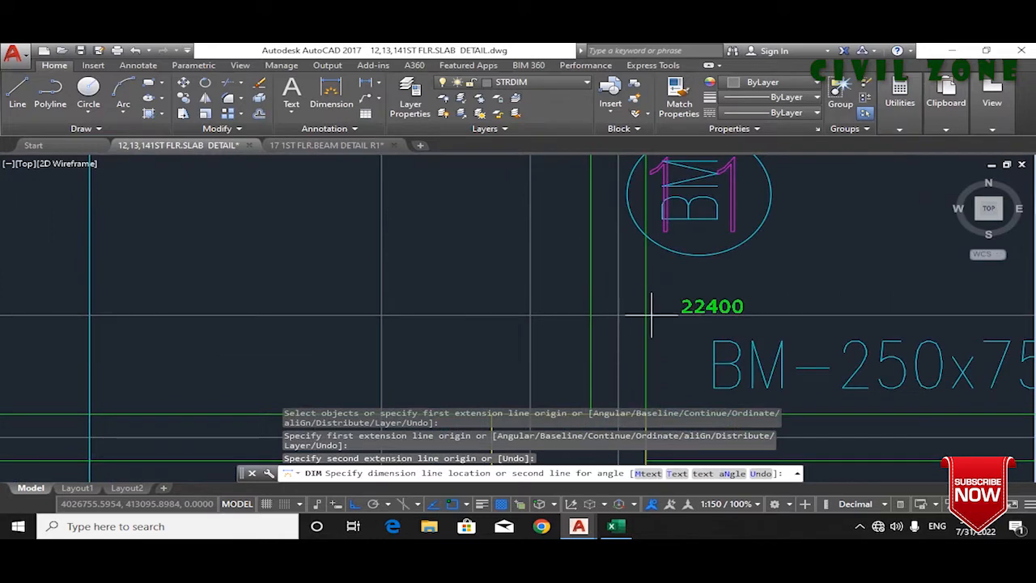
key(Escape)
Step: Switch to the 17 1ST FLR.BEAM DETAIL R1 drawing and measure the distance from the outer face of column E7 to the far face of E15
click(658, 474)
click(320, 95)
click(245, 252)
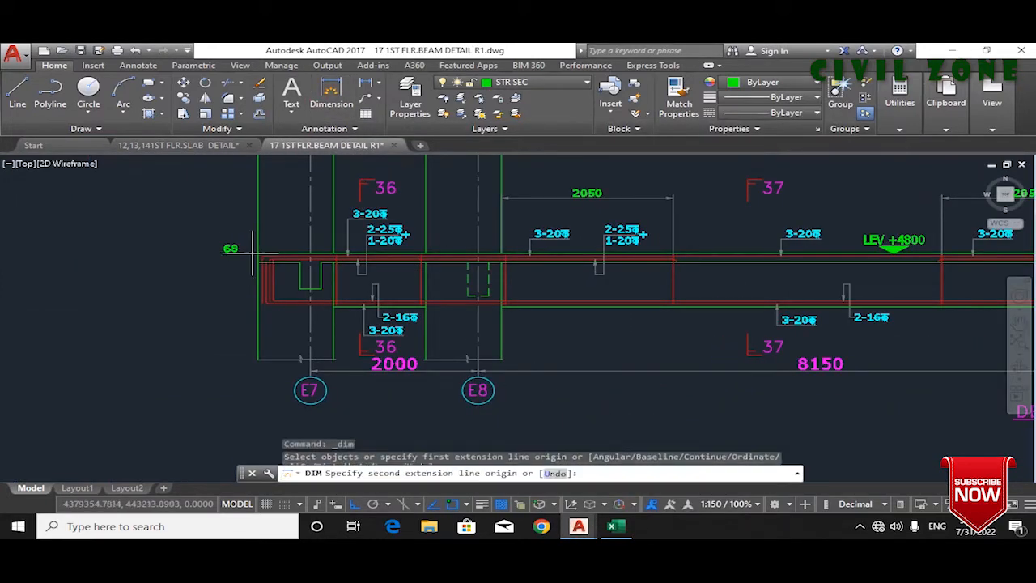
scroll(243, 259, down, 3)
scroll(582, 300, down, 5)
scroll(706, 316, up, 10)
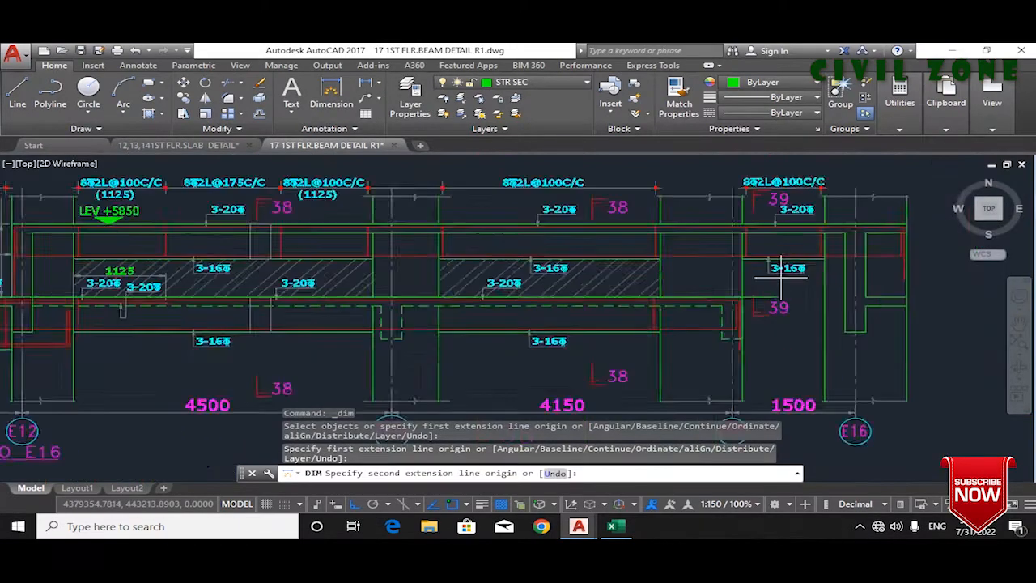
click(706, 327)
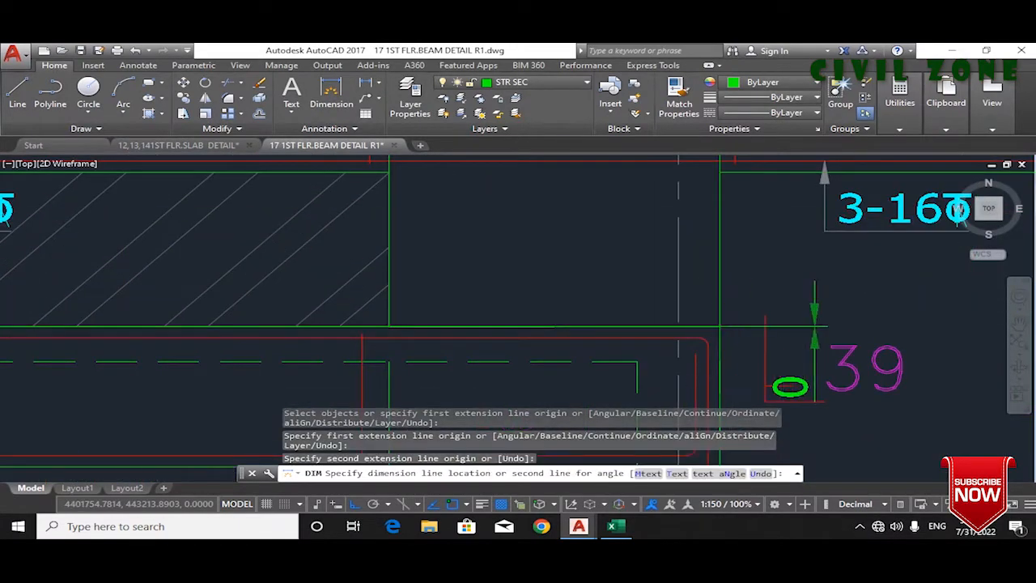
scroll(555, 348, down, 6)
scroll(475, 356, up, 8)
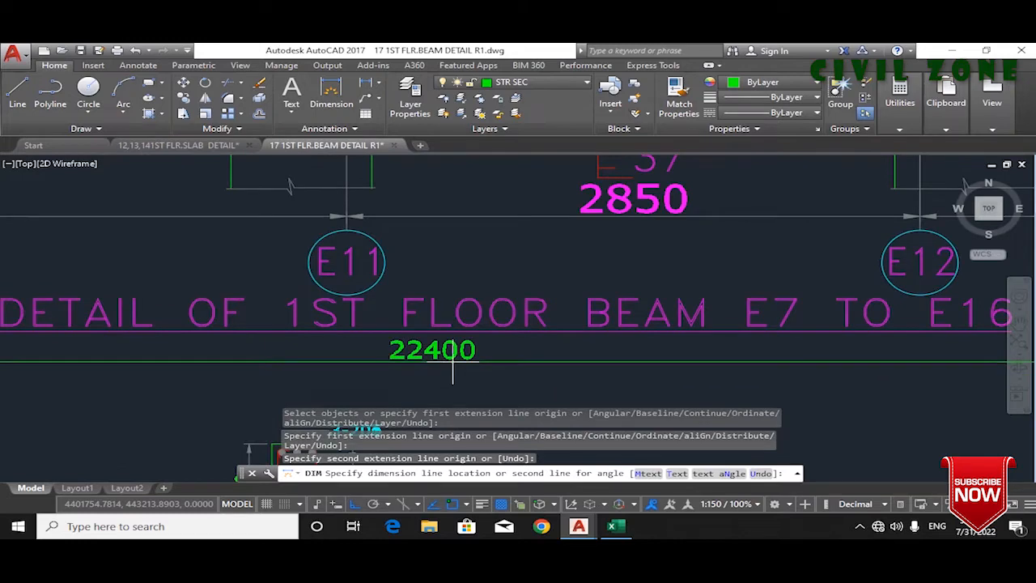
key(Escape)
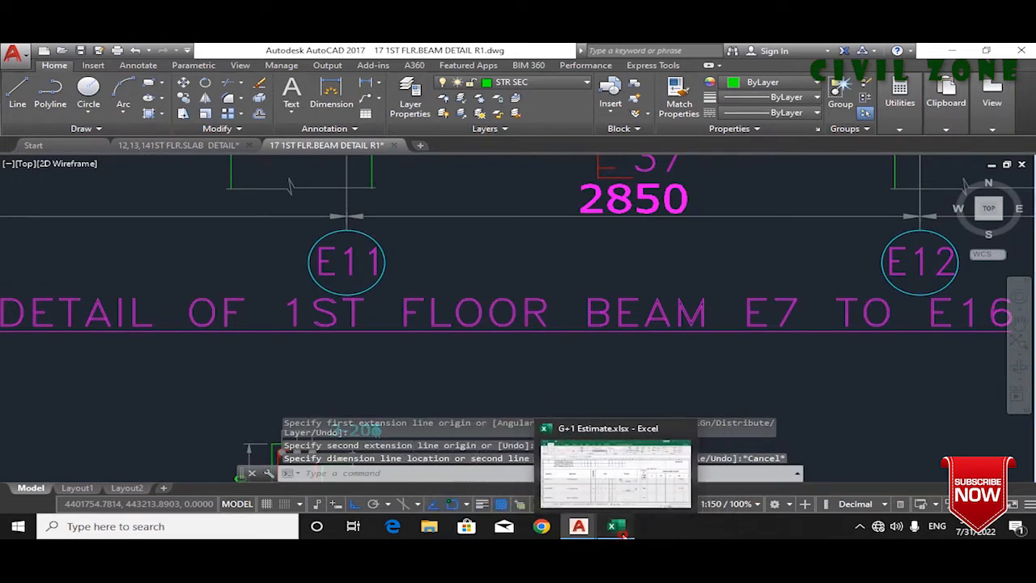
Step: Switch to G+1 Estimate.xlsx in Excel and delete the Grid E12-E16 Bottom Extra Bar rows from the BBS Con. Beam sheet
click(592, 469)
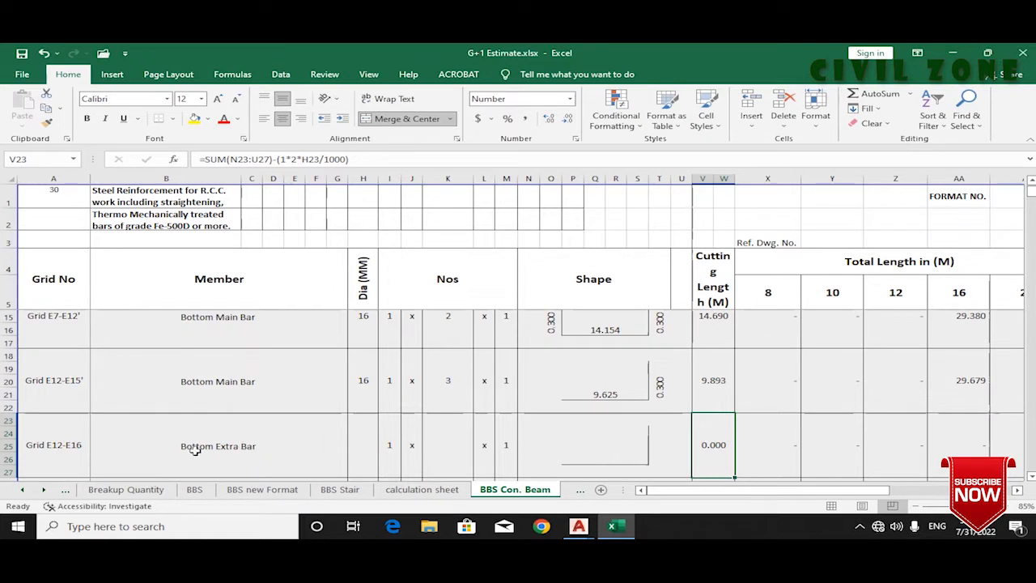
scroll(388, 421, down, 1)
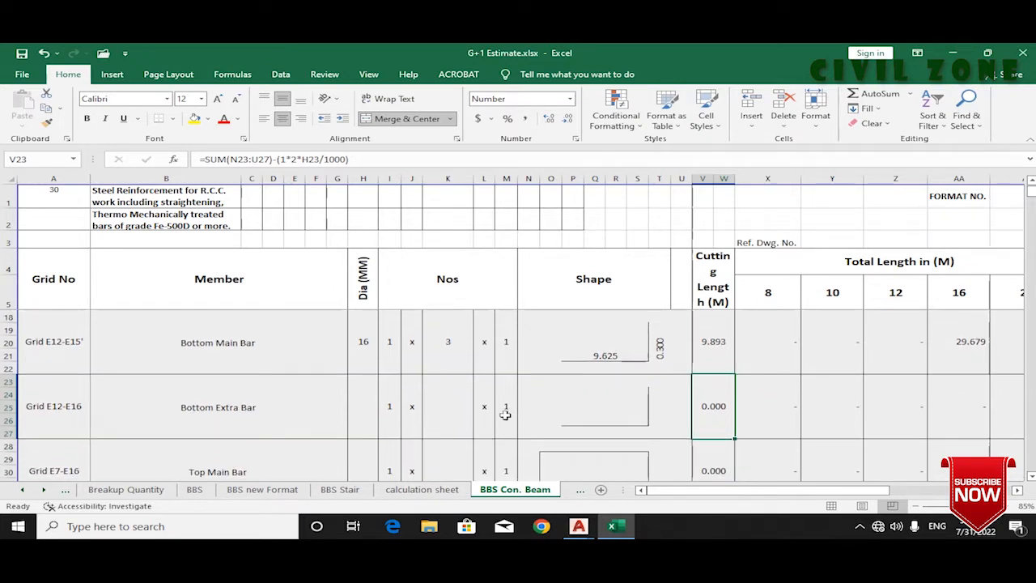
scroll(390, 403, down, 1)
scroll(397, 400, up, 1)
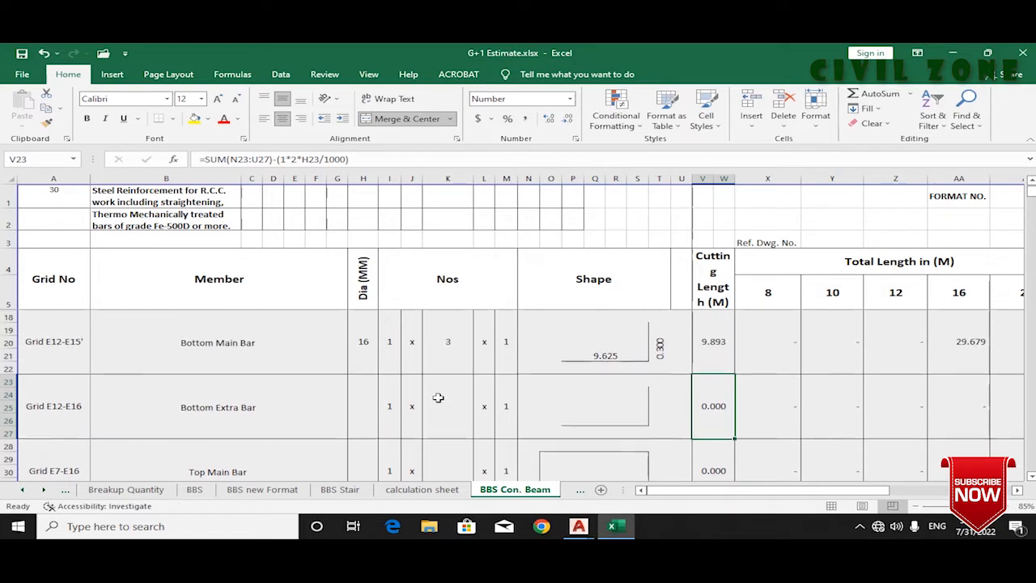
click(10, 381)
click(783, 101)
click(455, 338)
click(563, 397)
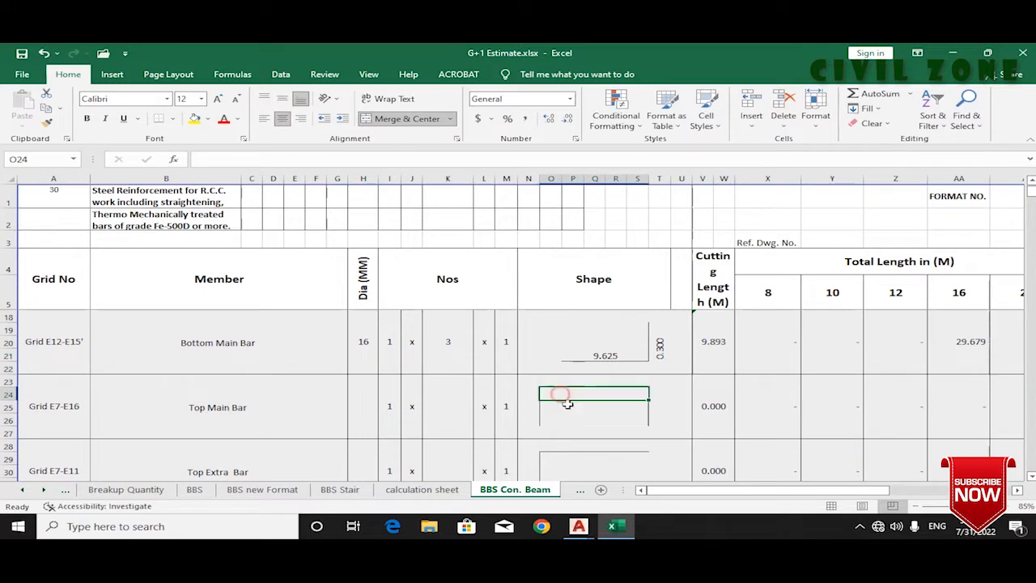
scroll(575, 393, up, 2)
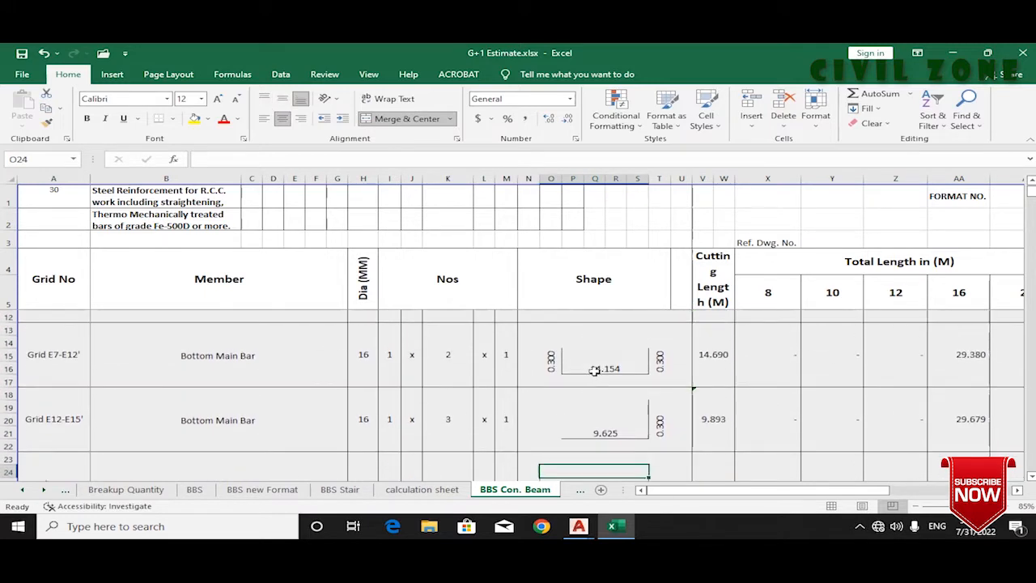
click(602, 372)
key(ctrl+c)
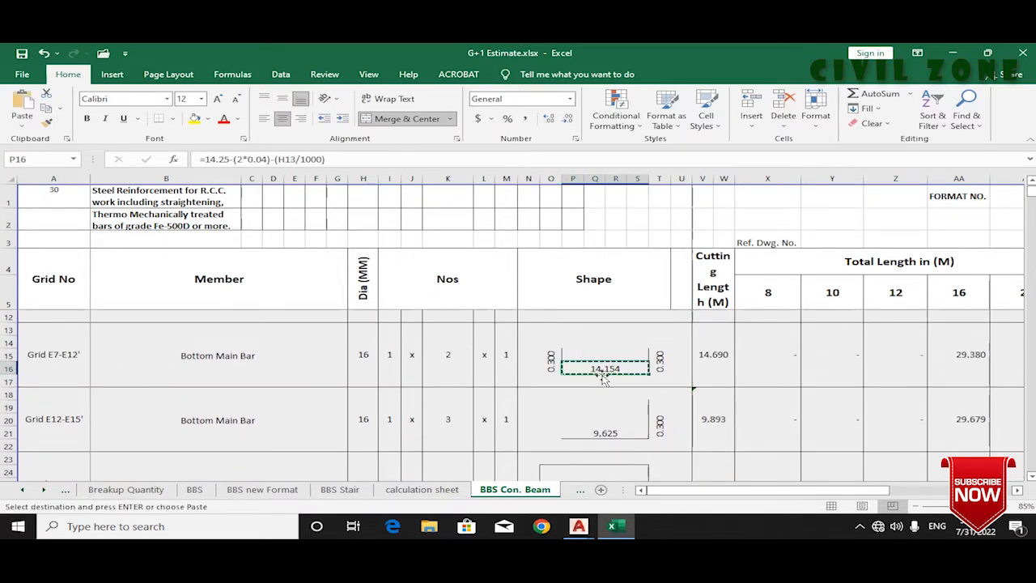
key(Escape)
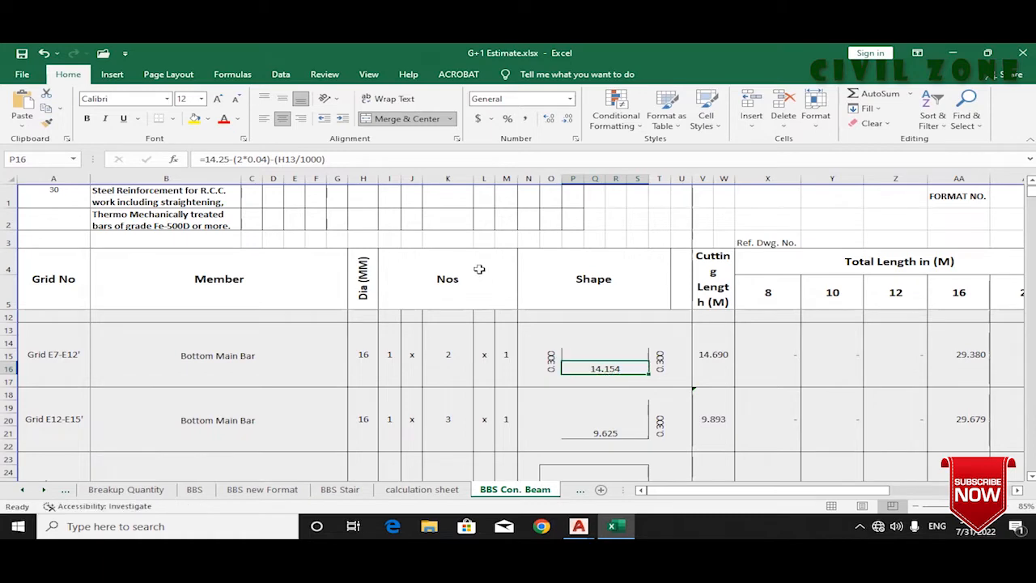
scroll(528, 391, down, 2)
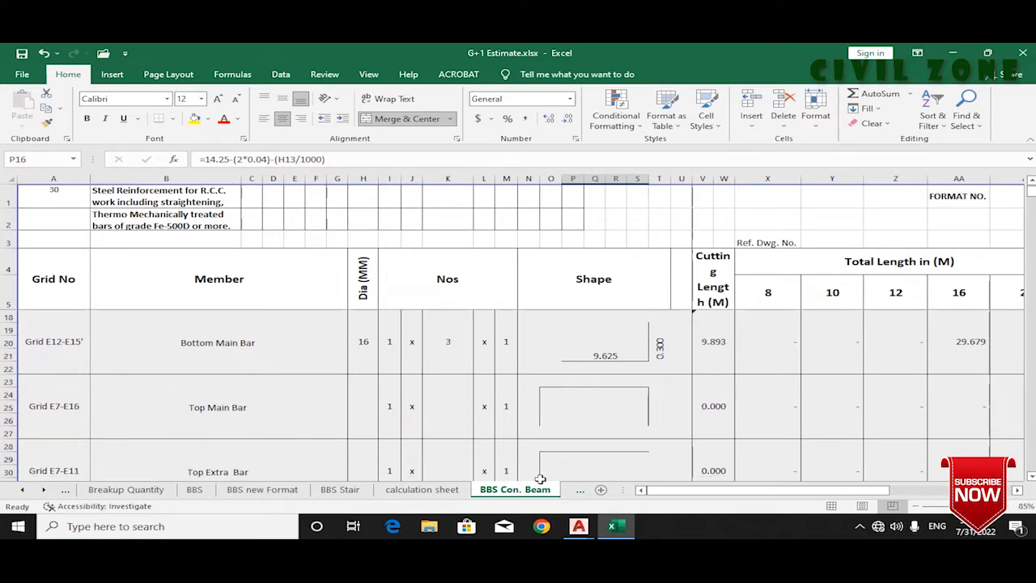
Step: Switch to the AutoCAD beam detail and check the top bar callouts near columns E7 and E8
click(578, 526)
click(610, 505)
scroll(364, 373, down, 5)
scroll(364, 377, up, 5)
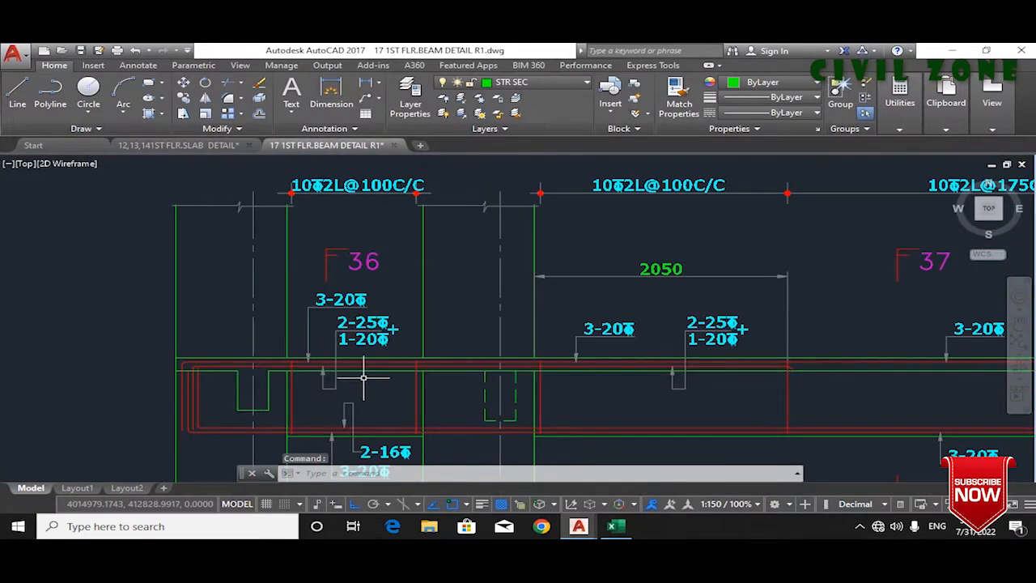
Step: Return to Excel and set the Grid E7-E16 Top Main Bar to 20 mm diameter with 3 bars
click(612, 526)
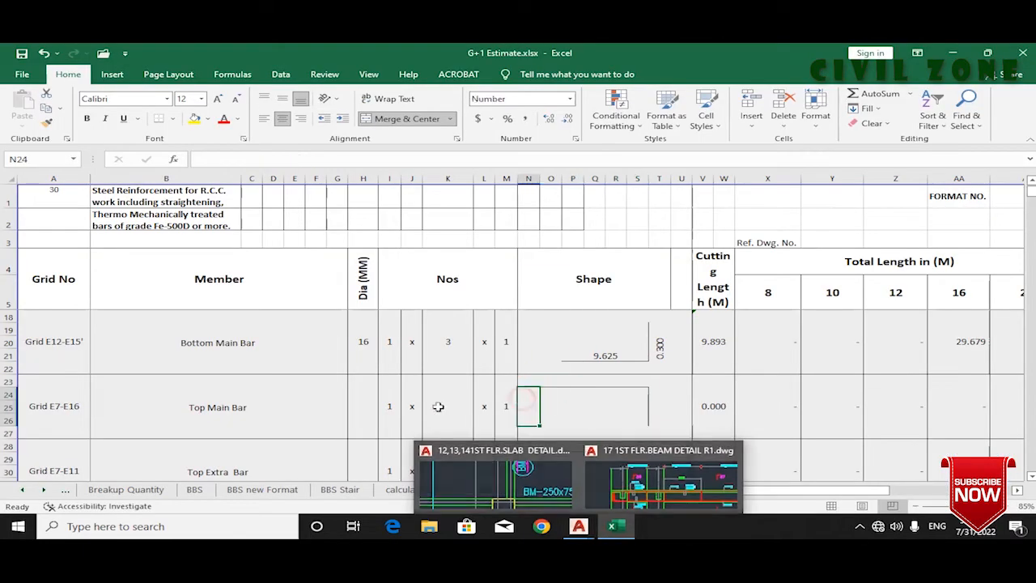
click(371, 407)
text(20)
key(Tab)
key(Tab)
key(Tab)
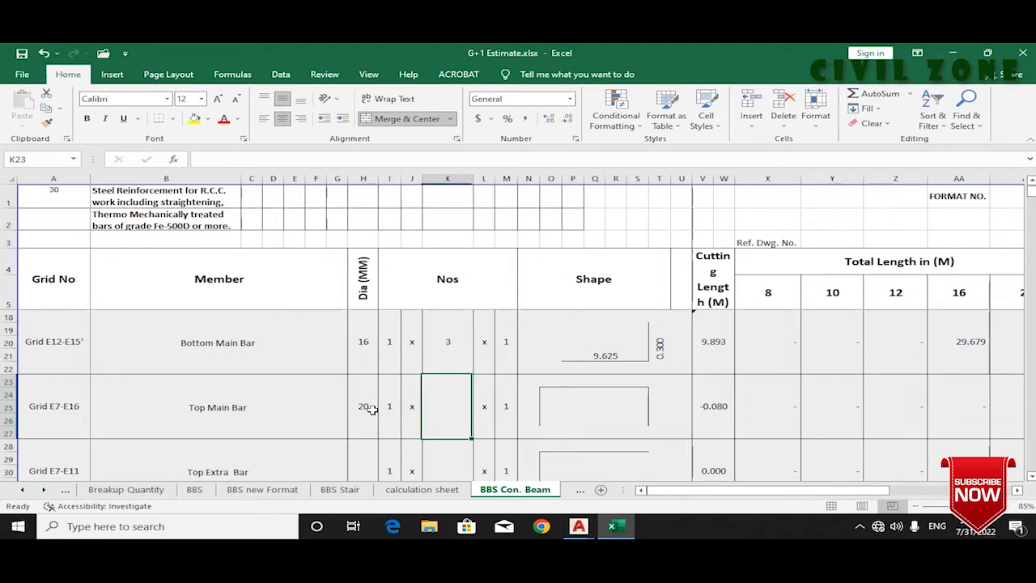
text(3)
key(Tab)
key(Tab)
key(Tab)
key(Down)
Step: Enter 300 as the E7-end bend length of the Grid E7-E16 Top Main Bar
text(3)
key(Right)
key(Right)
key(Right)
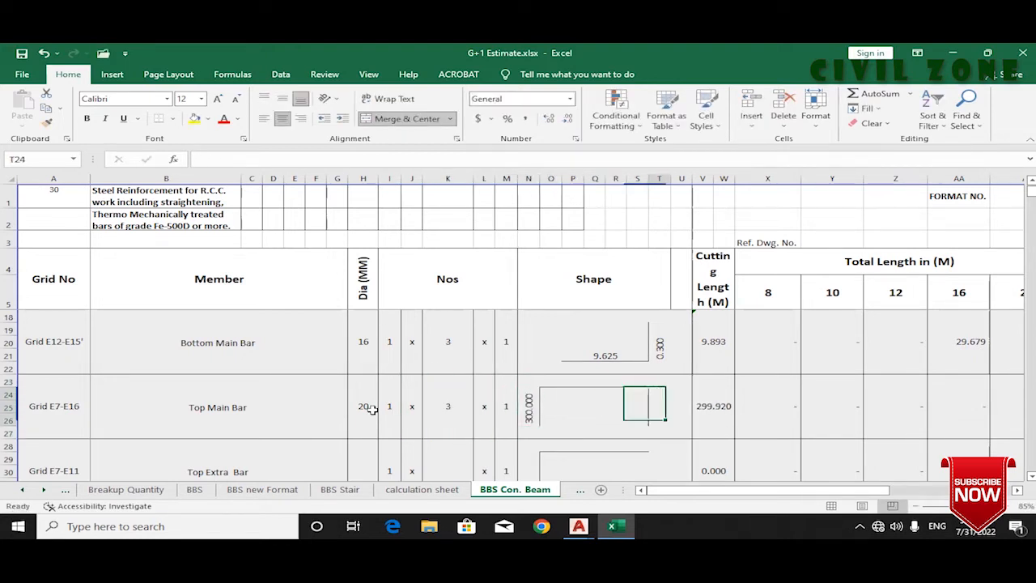
key(Left)
key(Left)
key(Left)
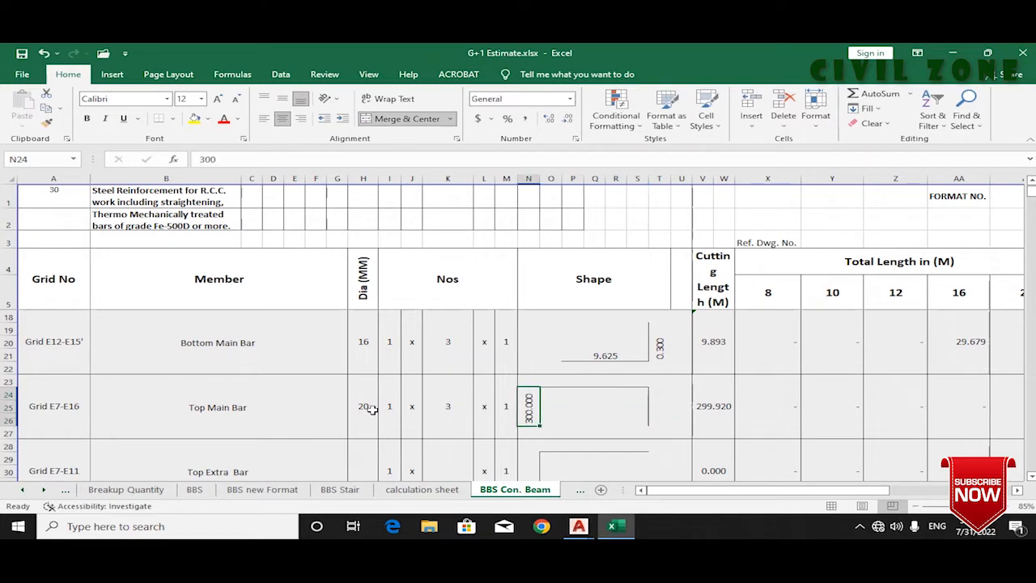
Step: Set the bend lengths at both ends of the Grid E7-E16 Top Main Bar to 0.3 m
text(.3)
key(Right)
key(Right)
key(Right)
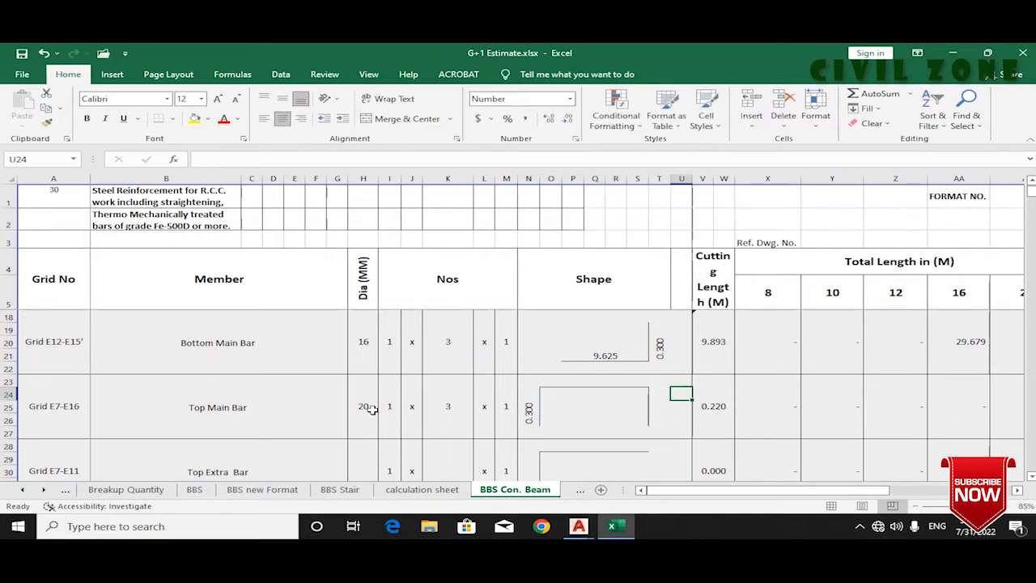
key(Left)
text(.3)
key(Return)
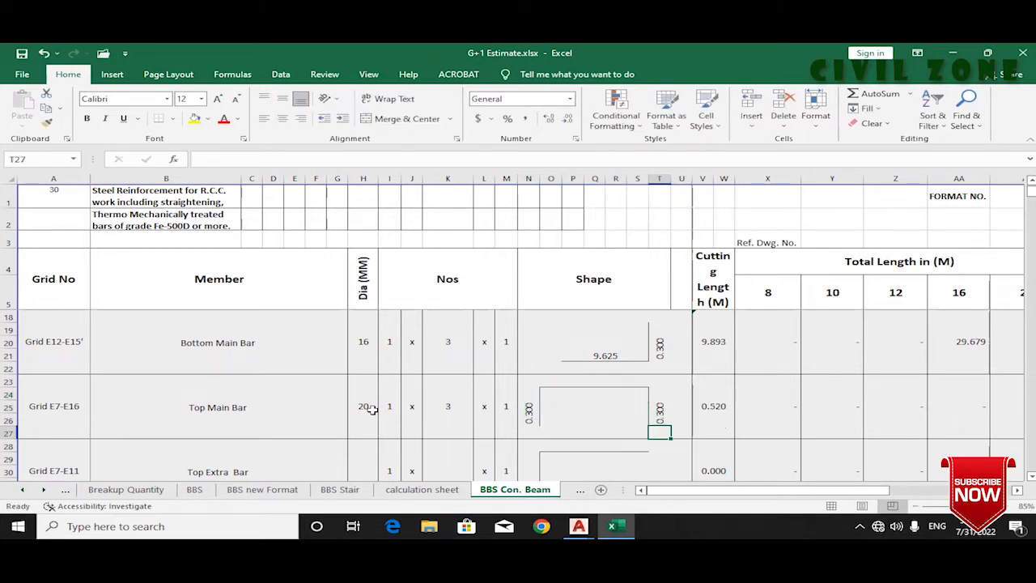
scroll(550, 429, up, 2)
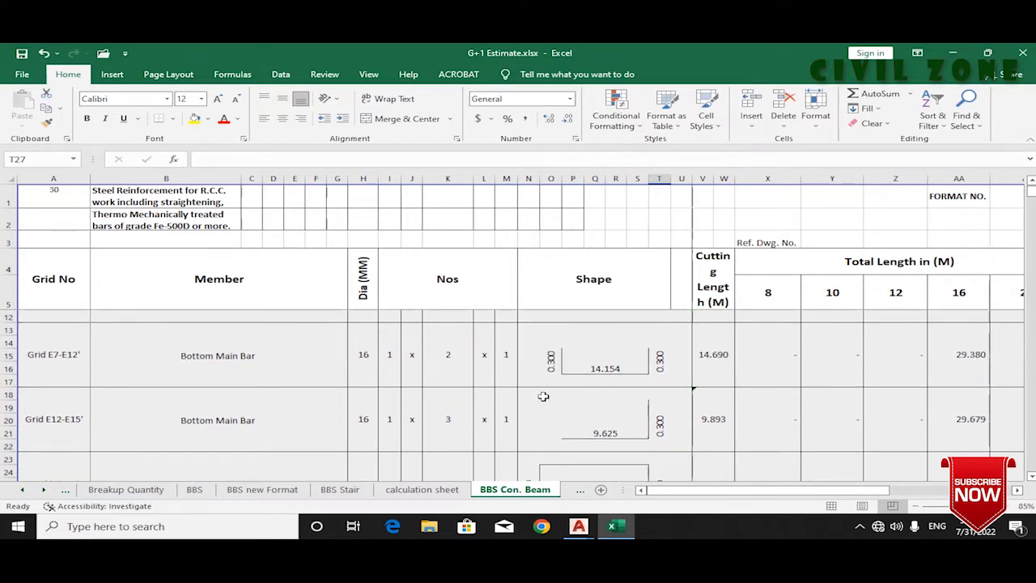
scroll(606, 422, down, 2)
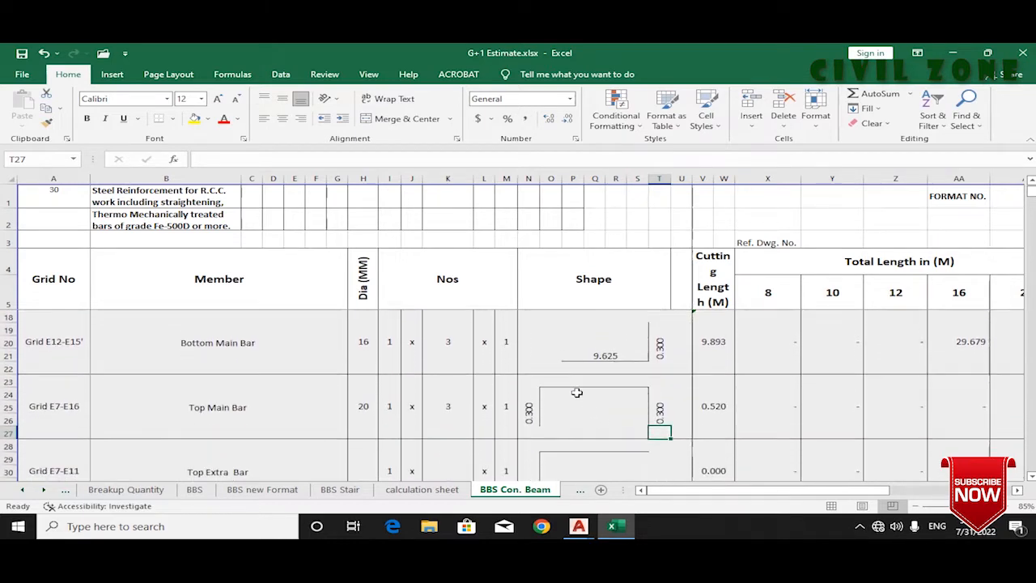
click(596, 394)
scroll(595, 391, up, 1)
scroll(595, 390, up, 1)
click(604, 366)
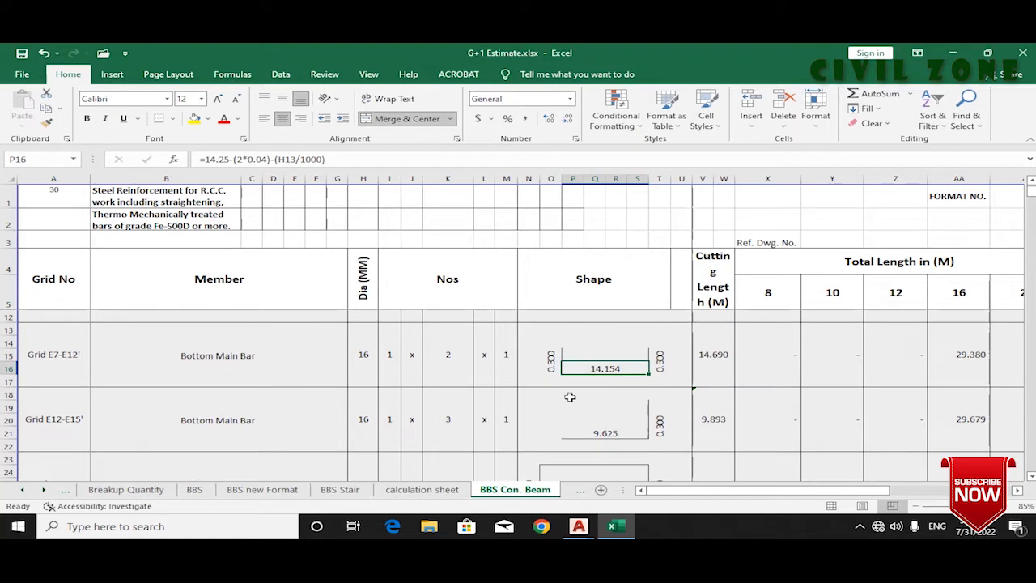
key(ctrl+c)
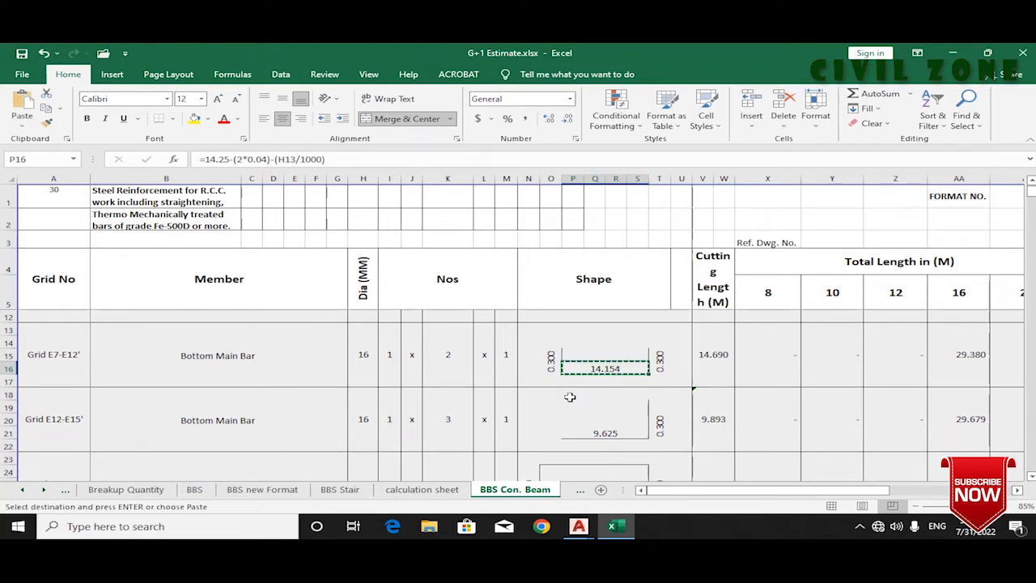
scroll(570, 397, down, 1)
click(570, 430)
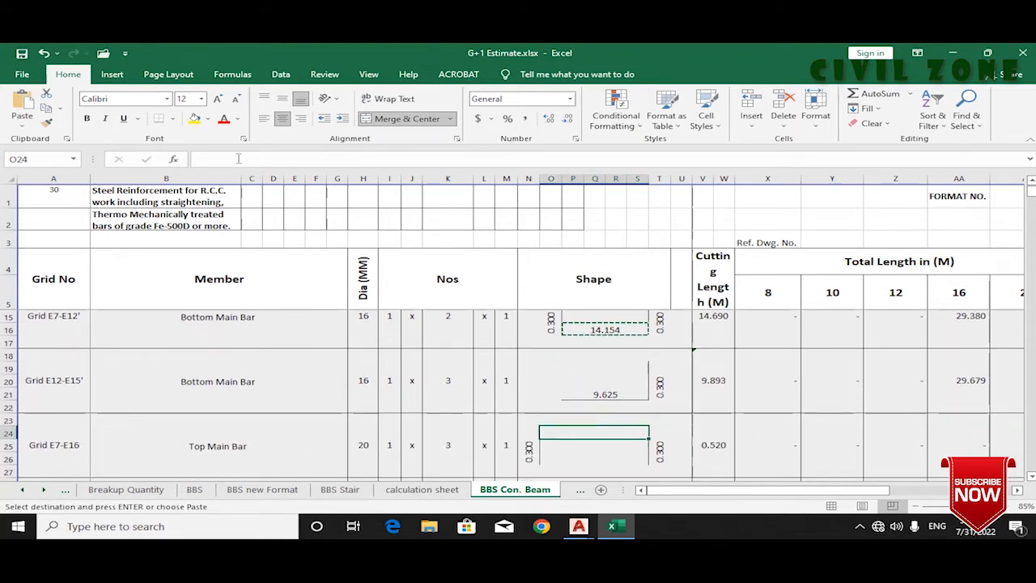
key(Escape)
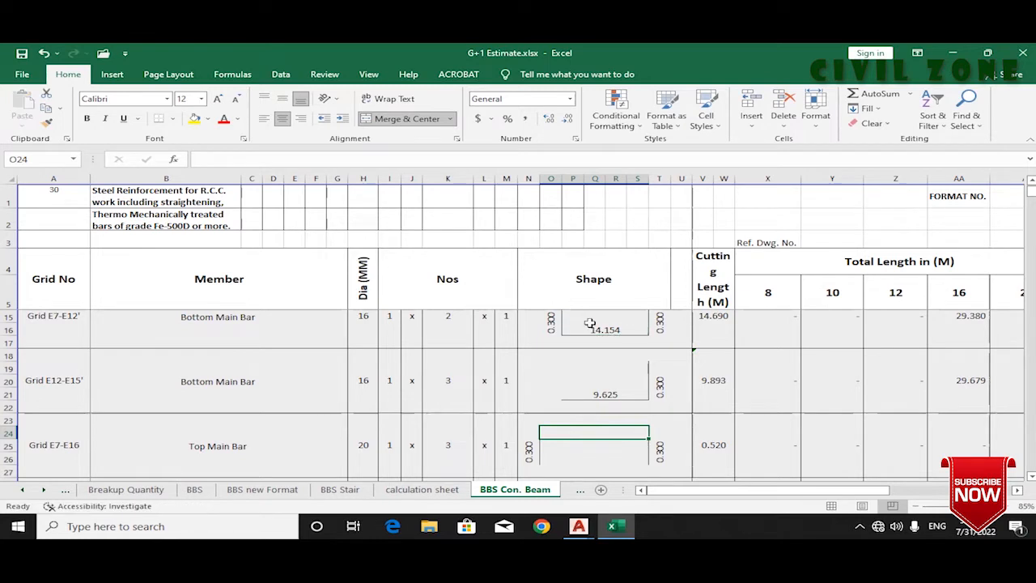
click(604, 328)
drag(328, 160, 202, 159)
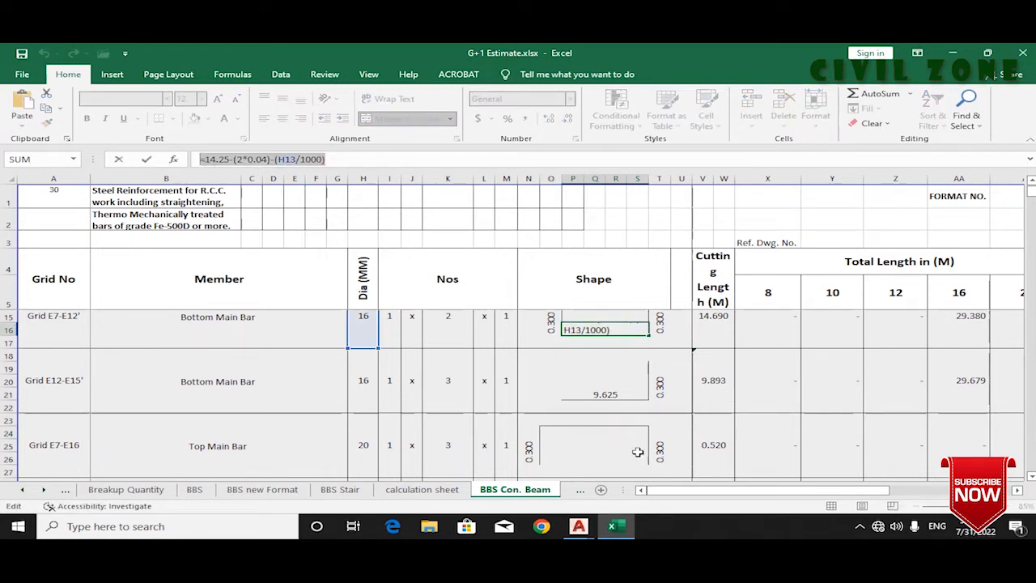
text(=O)
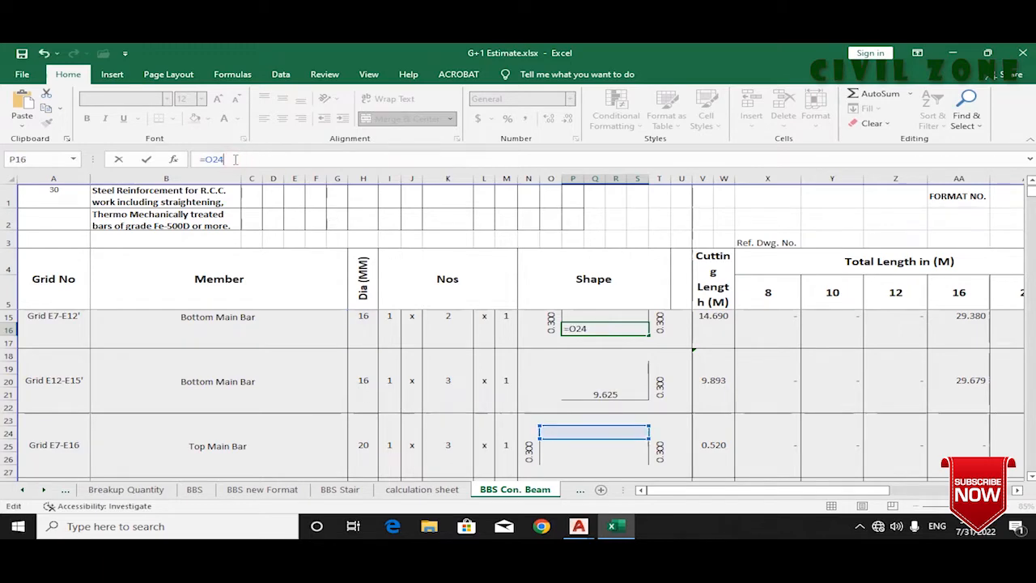
key(BackSpace)
key(ctrl+v)
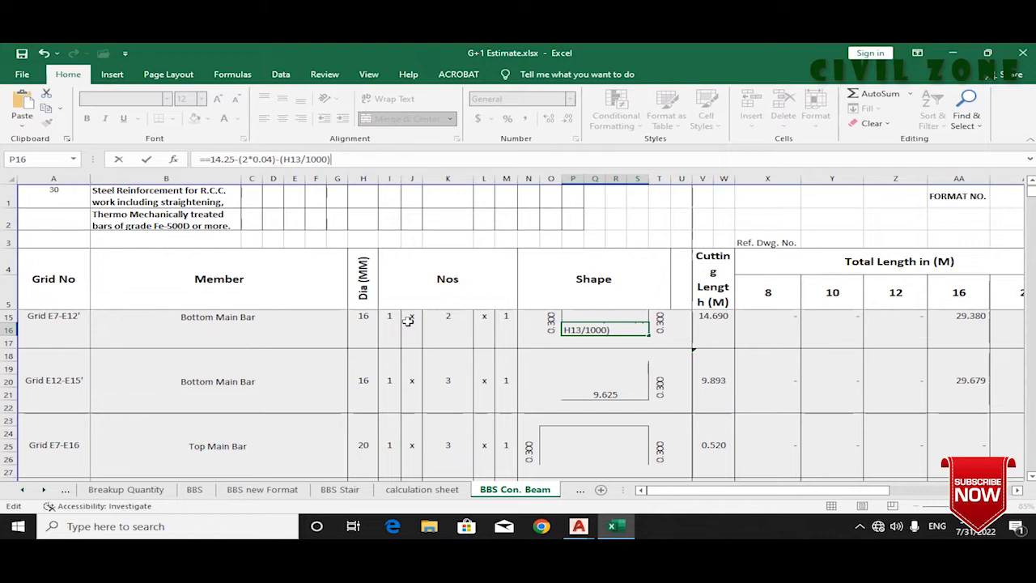
key(ctrl+Return)
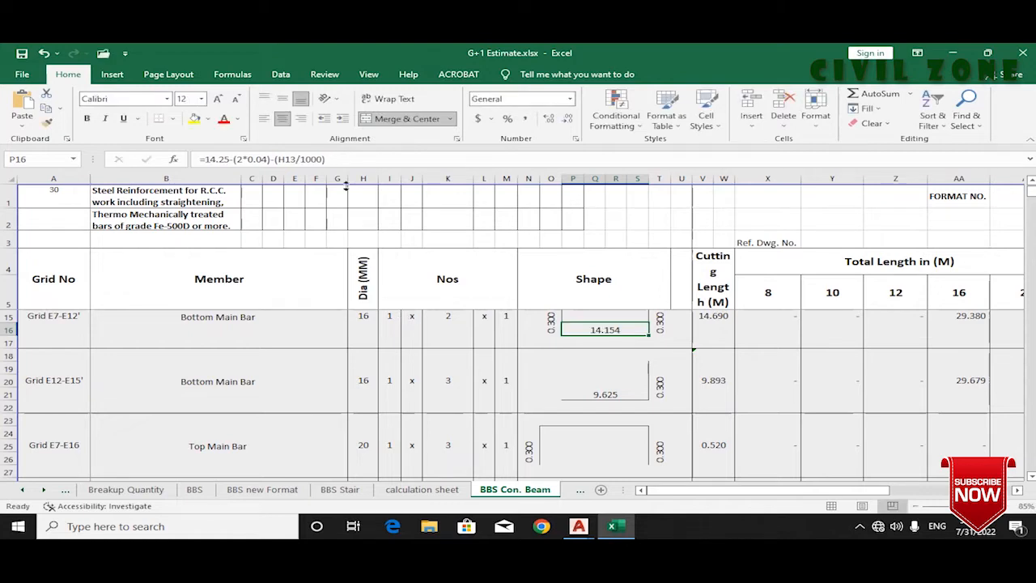
Step: Copy the Grid E7-E12' Bottom Main Bar's length formula into the Grid E7-E16 Top Main Bar's length as =14.25-(2*0.04)-(H13/1000)
drag(335, 163, 217, 162)
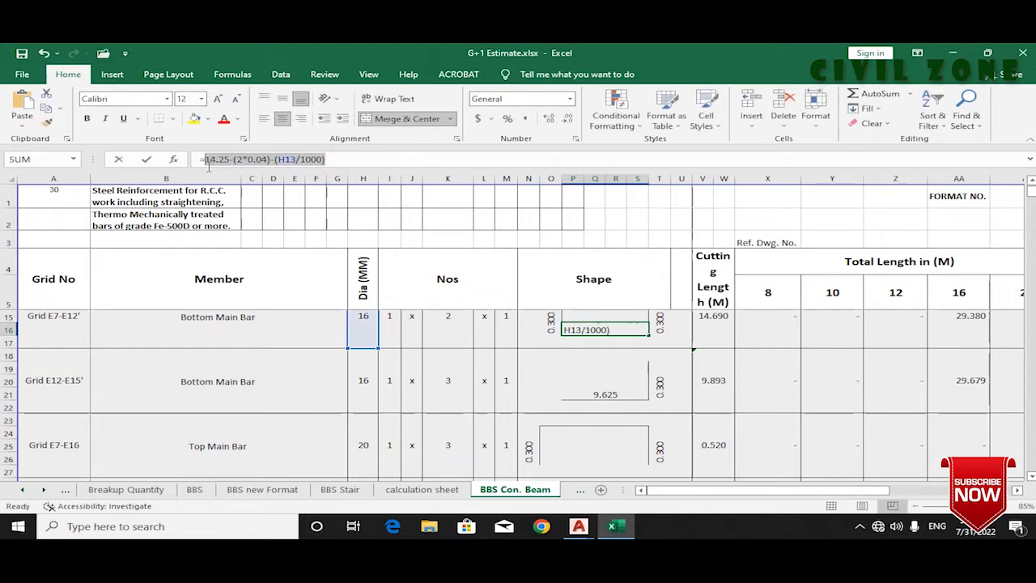
key(Escape)
click(563, 434)
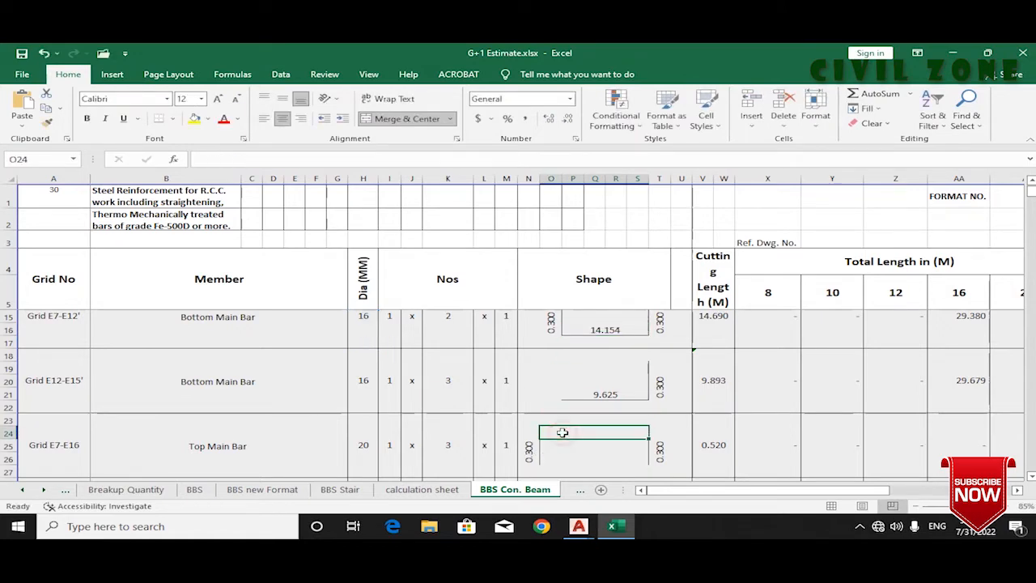
key(ctrl+v)
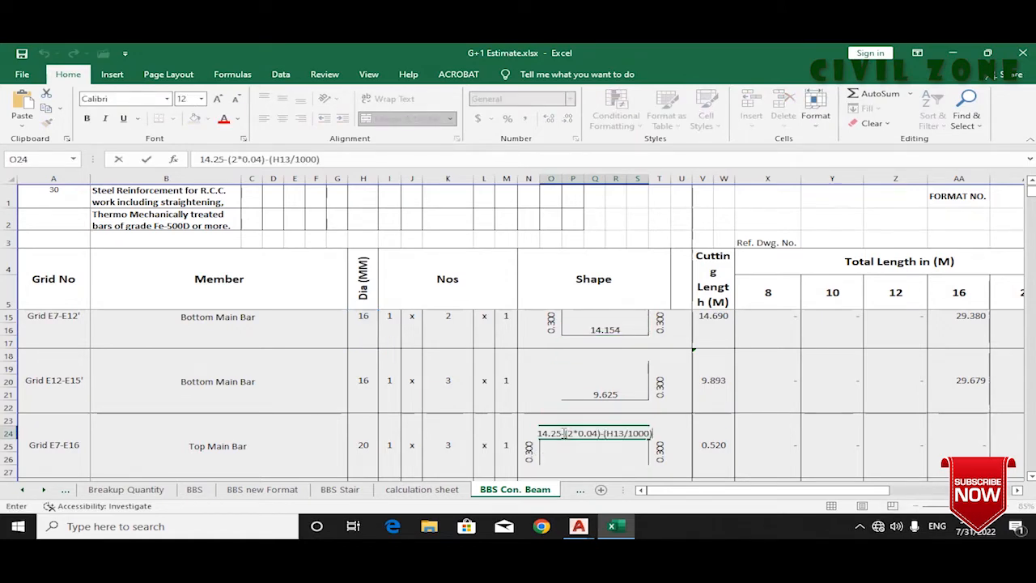
key(Return)
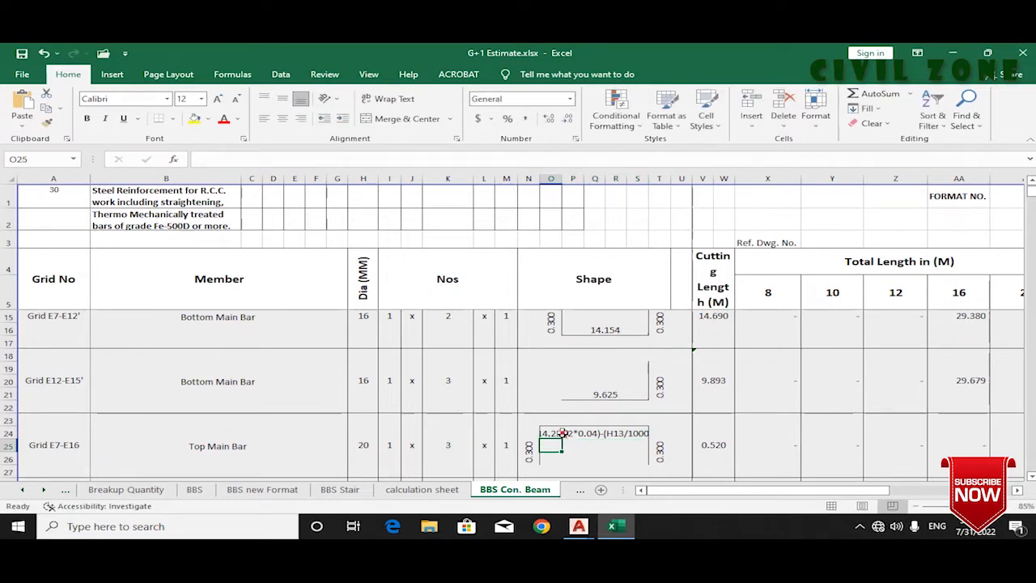
click(563, 433)
click(198, 158)
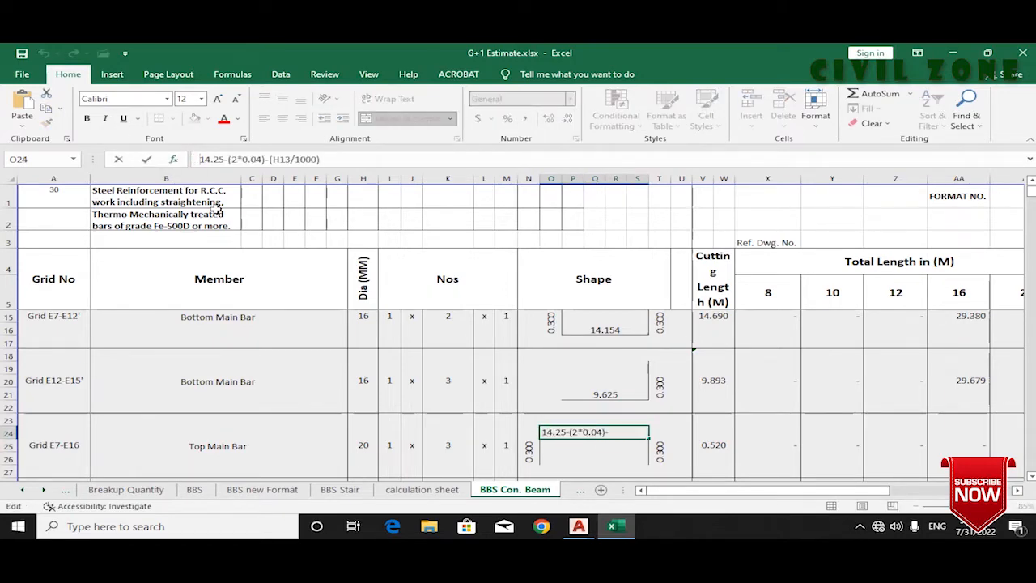
key(Return)
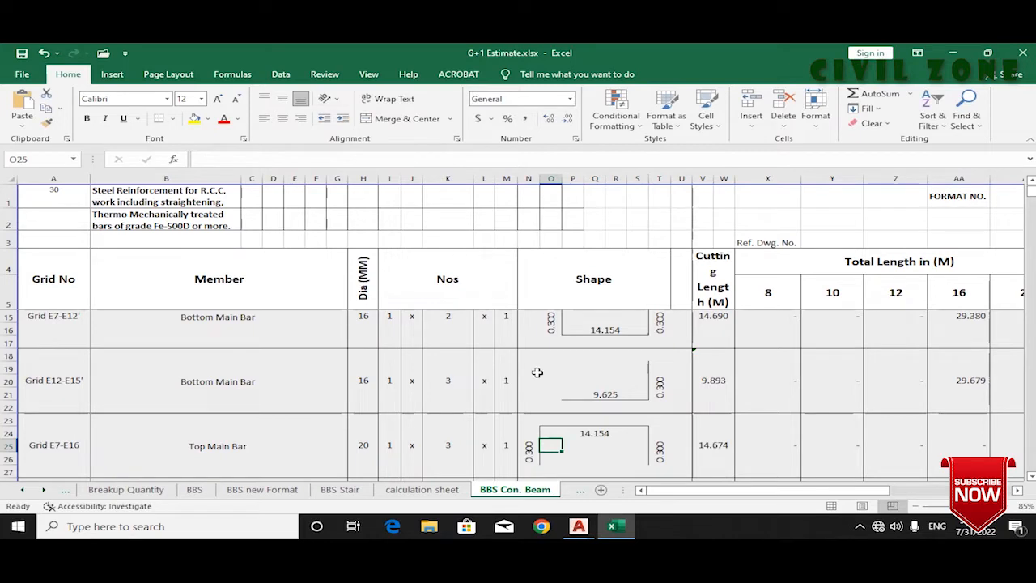
Step: Change the diameter reference in the Grid E7-E16 Top Main Bar's length formula to H23
double_click(590, 435)
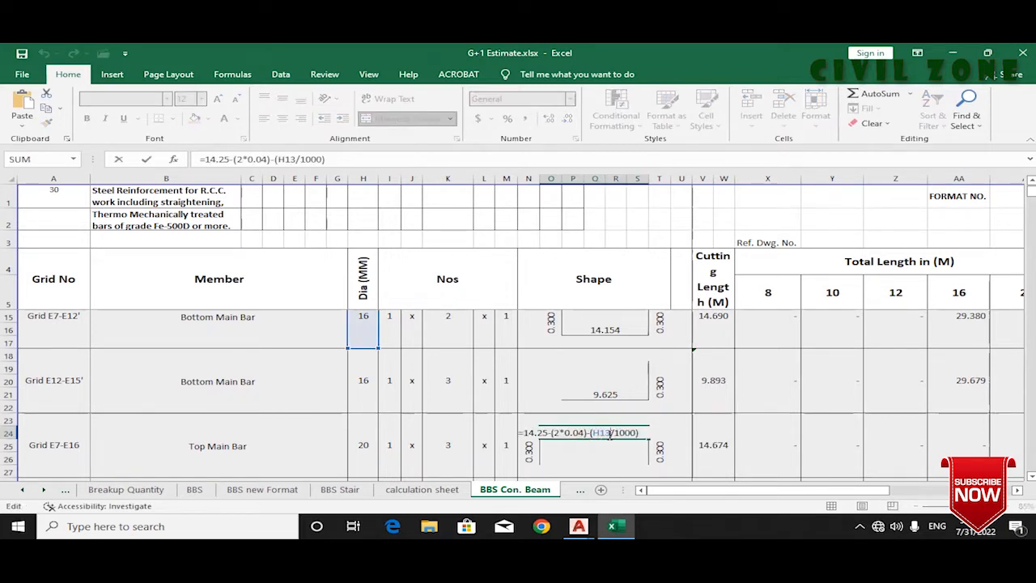
key(BackSpace)
key(BackSpace)
key(BackSpace)
click(357, 419)
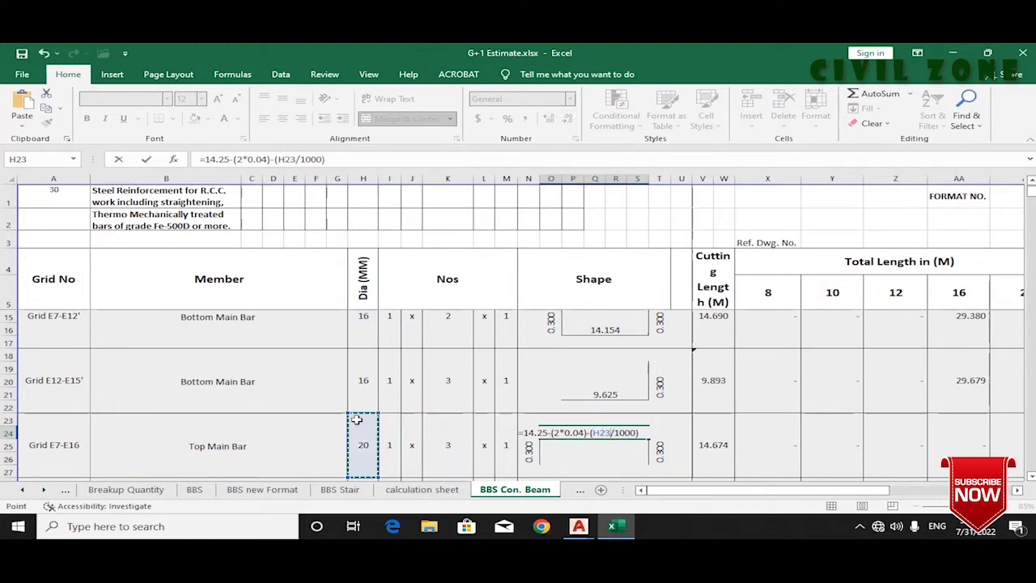
key(Return)
click(596, 434)
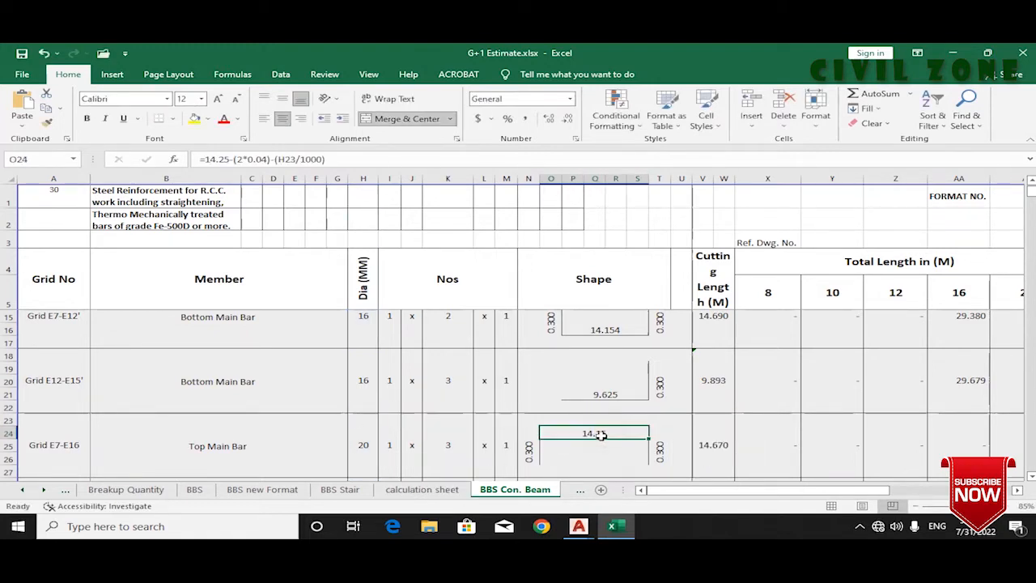
Step: Remove the 14.25 beam length from the Grid E7-E16 Top Main Bar's length formula
click(360, 159)
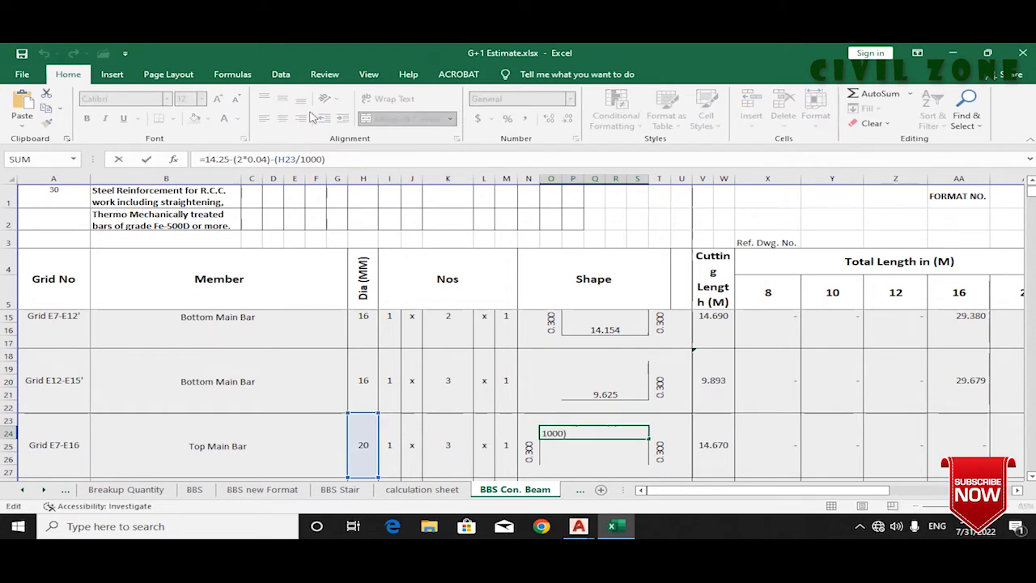
click(230, 158)
key(BackSpace)
key(BackSpace)
key(BackSpace)
key(BackSpace)
key(BackSpace)
key(BackSpace)
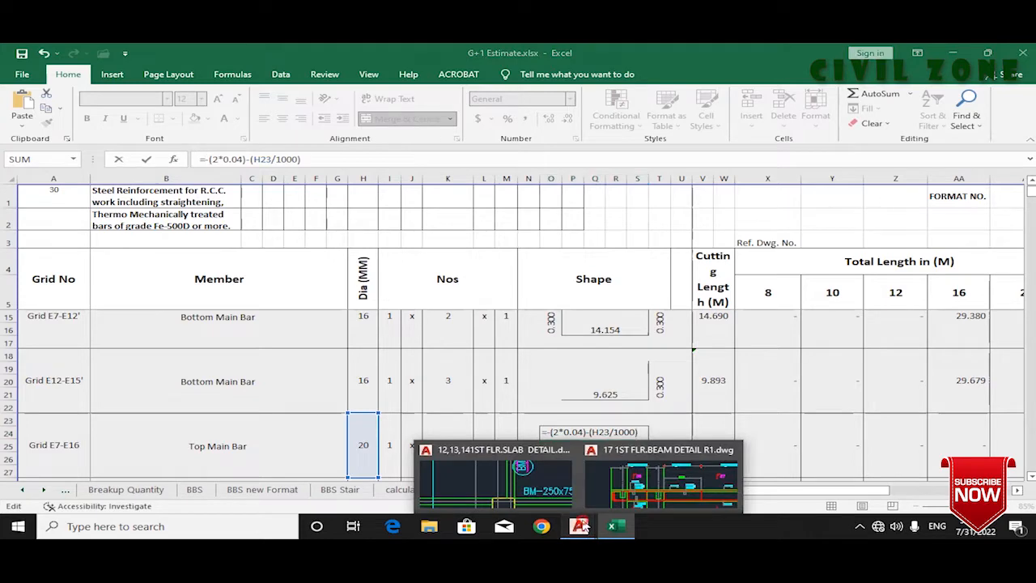
Step: Switch to the AutoCAD beam detail and measure the length from the outer edge at E7 to the outer edge at E15
click(664, 466)
click(328, 91)
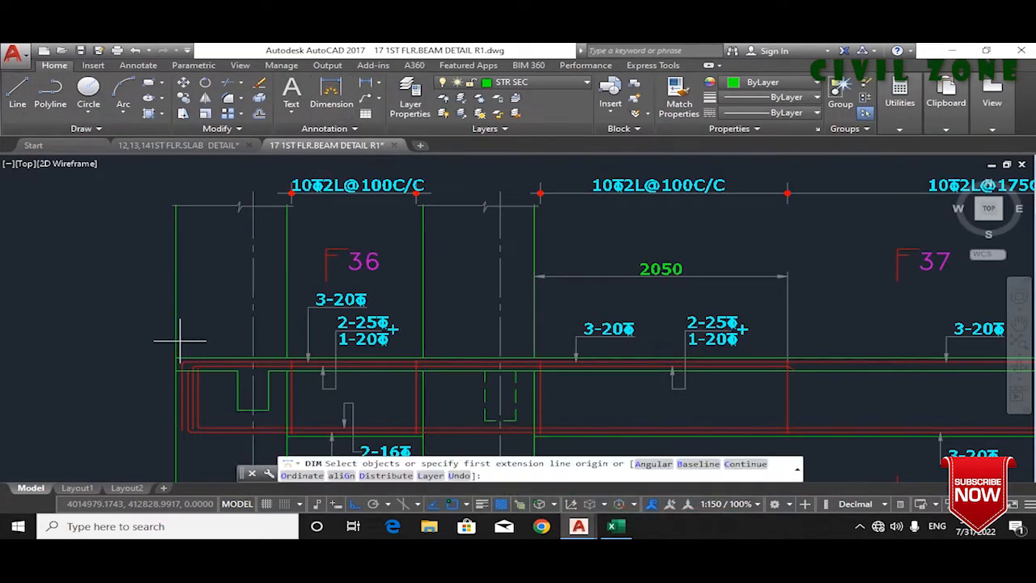
click(175, 353)
scroll(495, 327, down, 5)
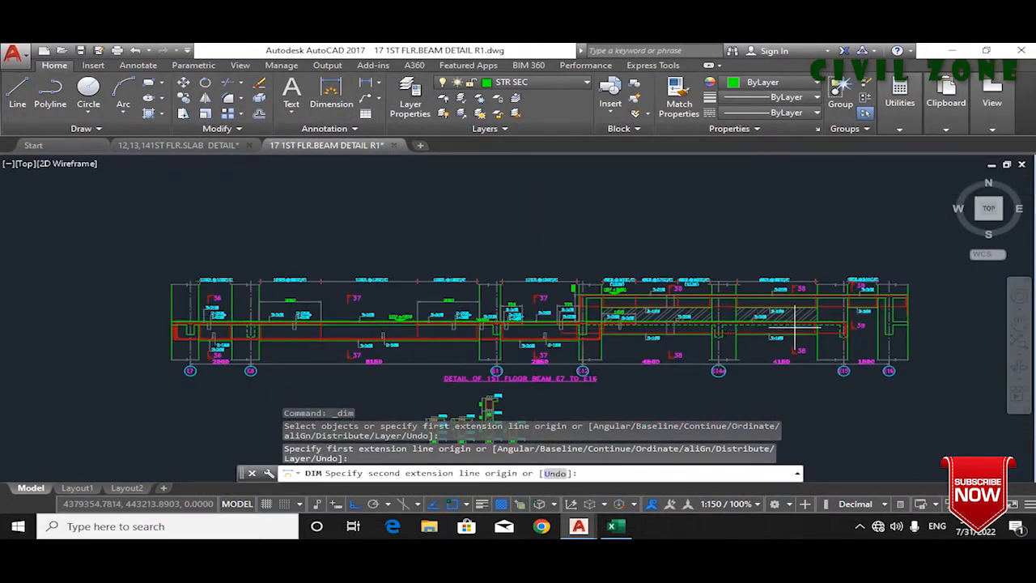
scroll(809, 324, up, 5)
click(890, 315)
scroll(890, 316, down, 5)
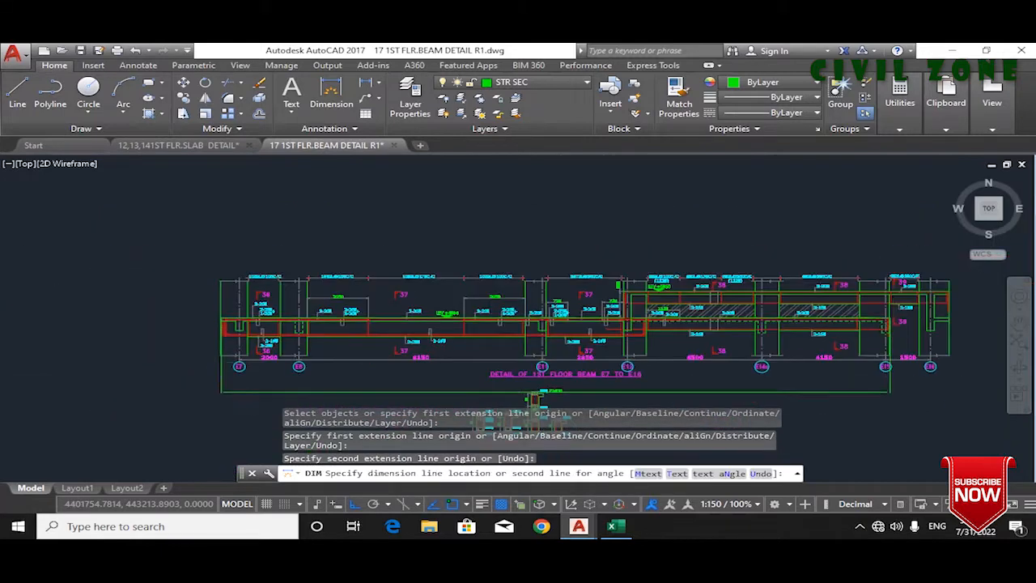
scroll(627, 370, up, 8)
key(Escape)
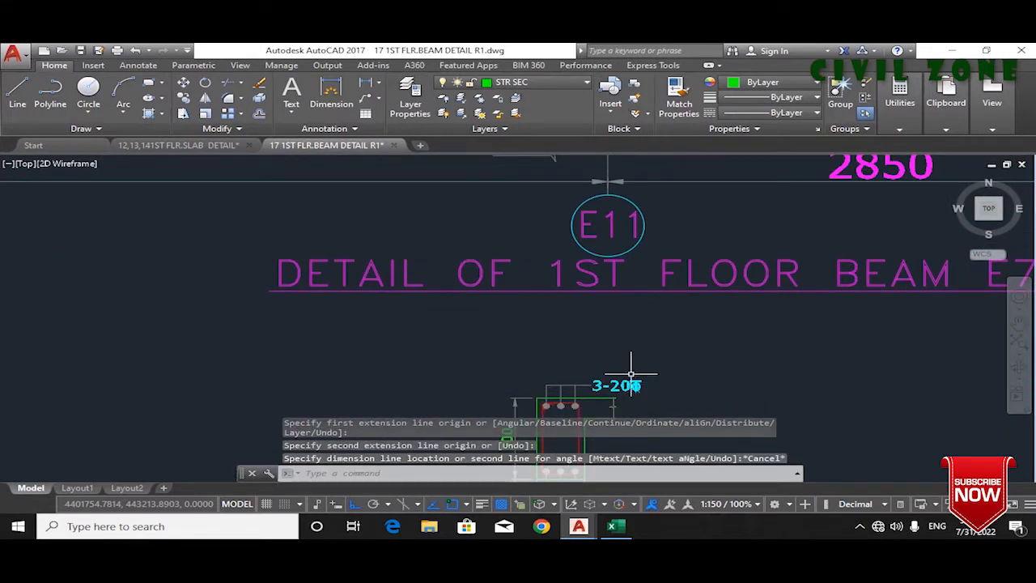
Step: Return to Excel and complete the Grid E7-E16 Top Main Bar's length formula as =22.4-(2*0.04)-(H23/1000)
click(612, 526)
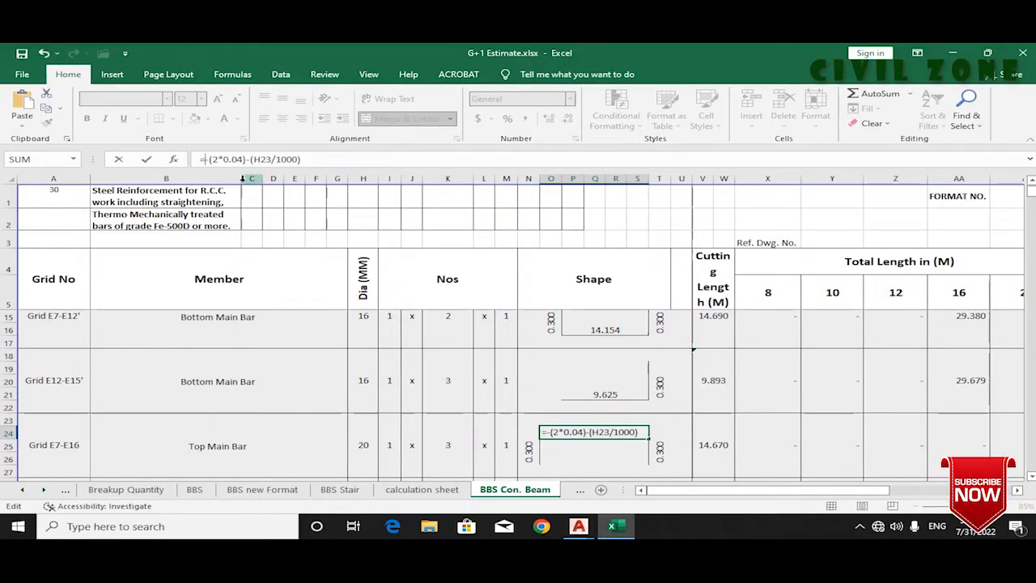
click(204, 159)
text(22.4-)
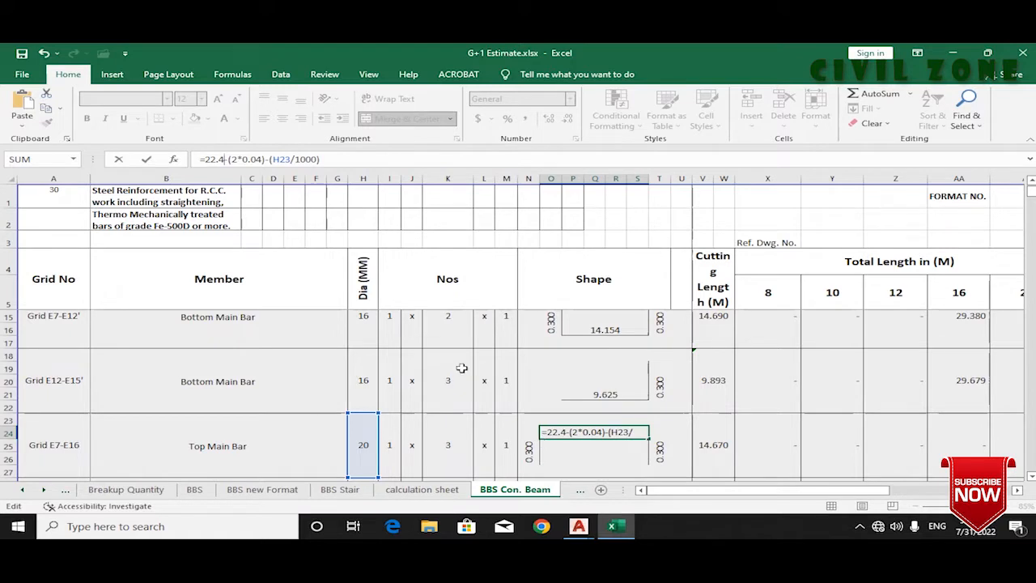
key(Return)
click(595, 433)
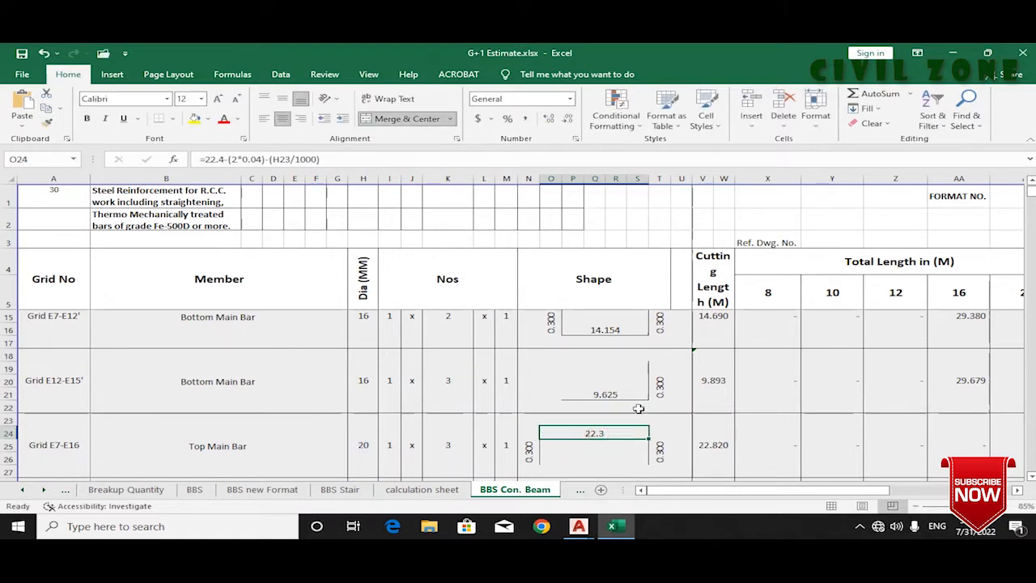
Step: Check the Grid E7-E16 Top Main Bar's shape lengths and the bend deduction in its cutting length formula
scroll(540, 437, up, 1)
scroll(540, 437, down, 1)
click(536, 445)
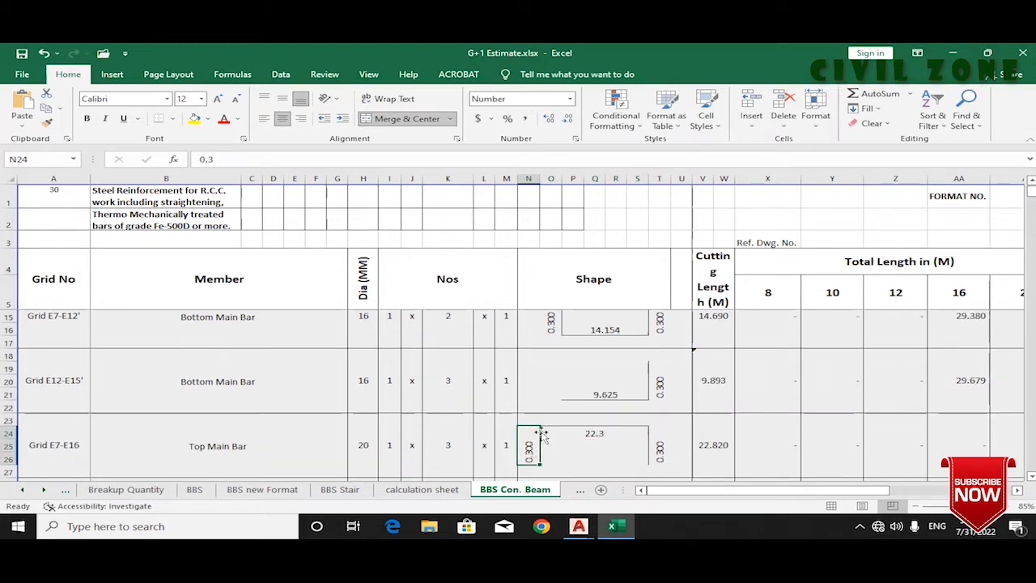
click(590, 434)
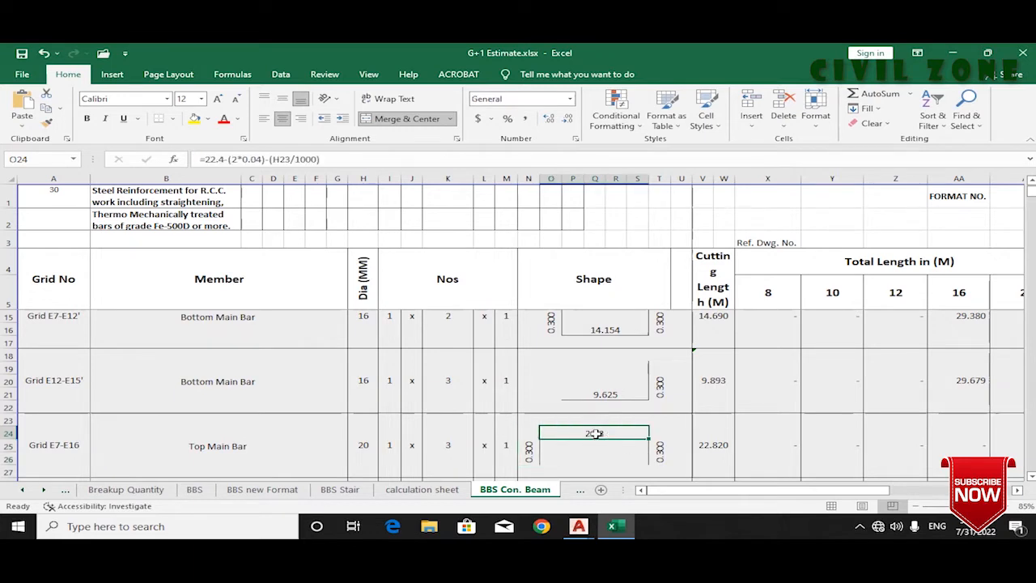
click(716, 445)
click(298, 158)
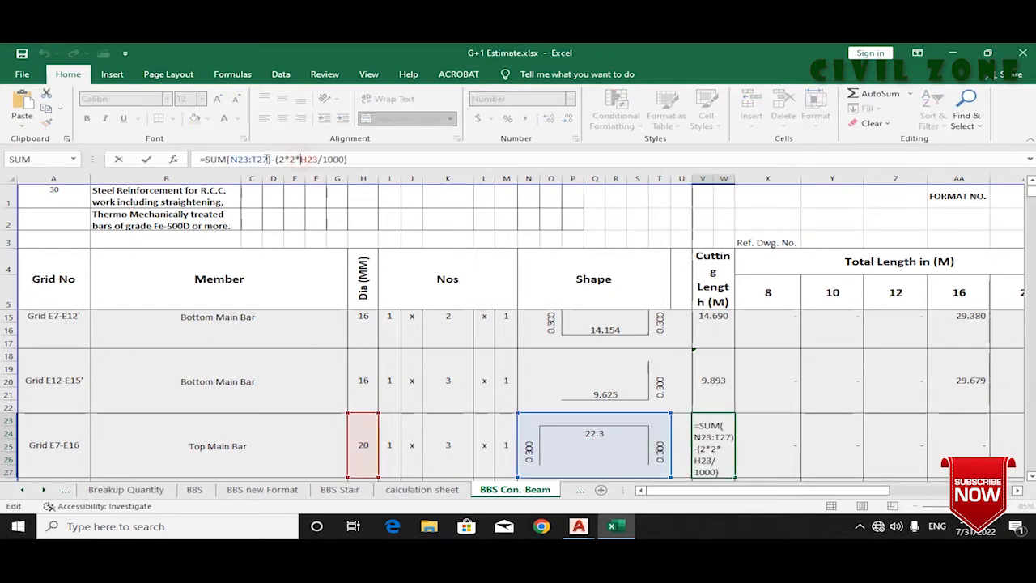
key(Return)
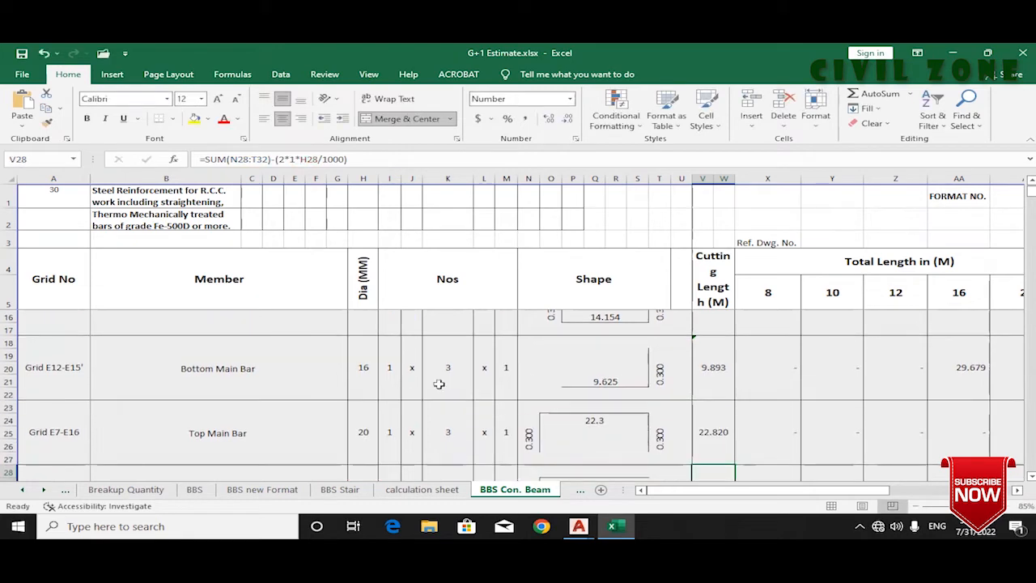
Step: Switch to the AutoCAD beam detail and examine the top main and extra bars from E7 to E12
mouse_move(596, 518)
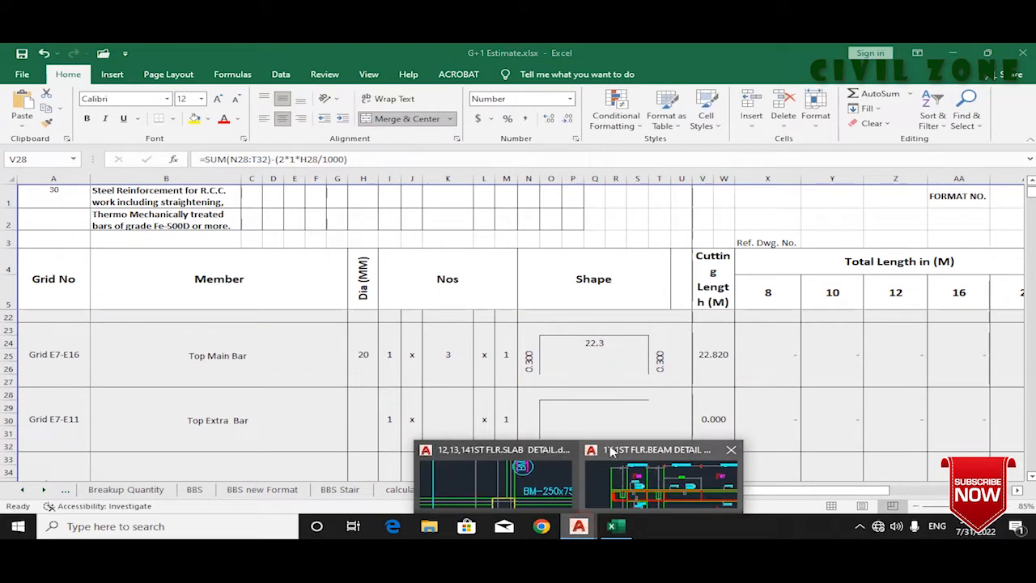
click(652, 486)
scroll(494, 324, down, 5)
scroll(260, 271, up, 4)
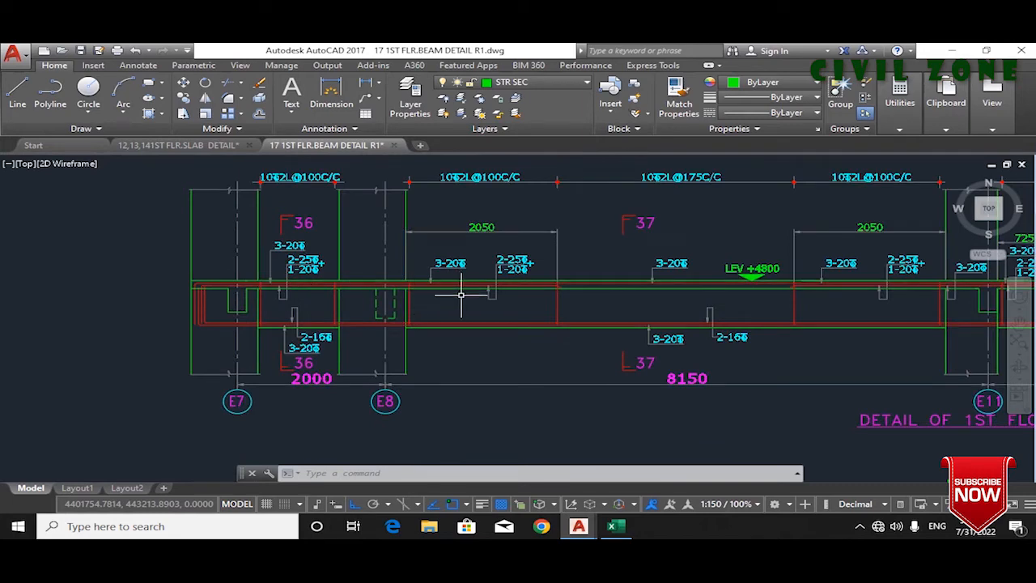
scroll(453, 316, down, 5)
scroll(634, 352, up, 3)
scroll(634, 352, down, 4)
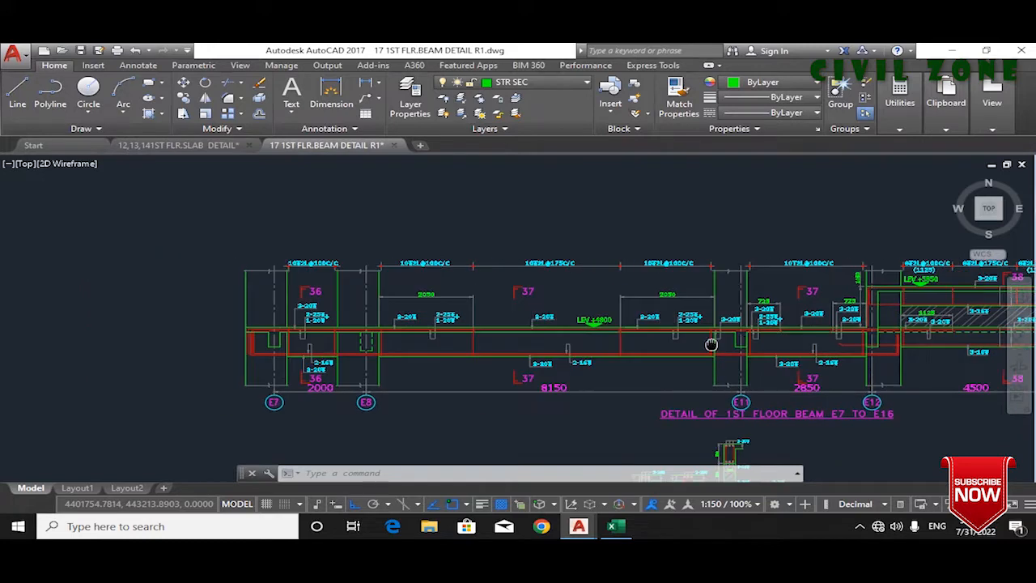
Step: Compare the top bar grid labels in the Excel schedule with the bar end at E15 in the AutoCAD beam detail
click(612, 526)
click(72, 411)
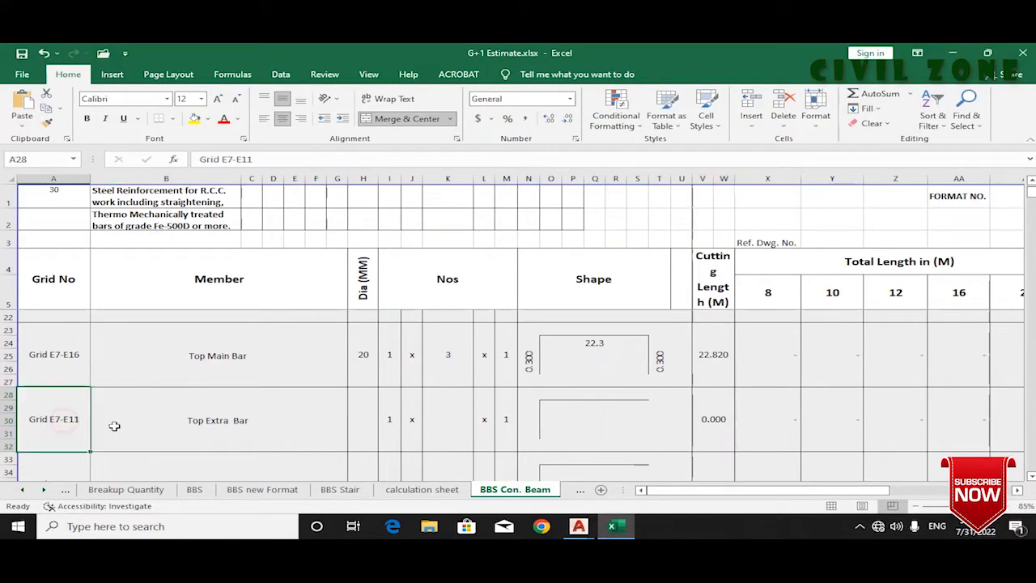
click(48, 362)
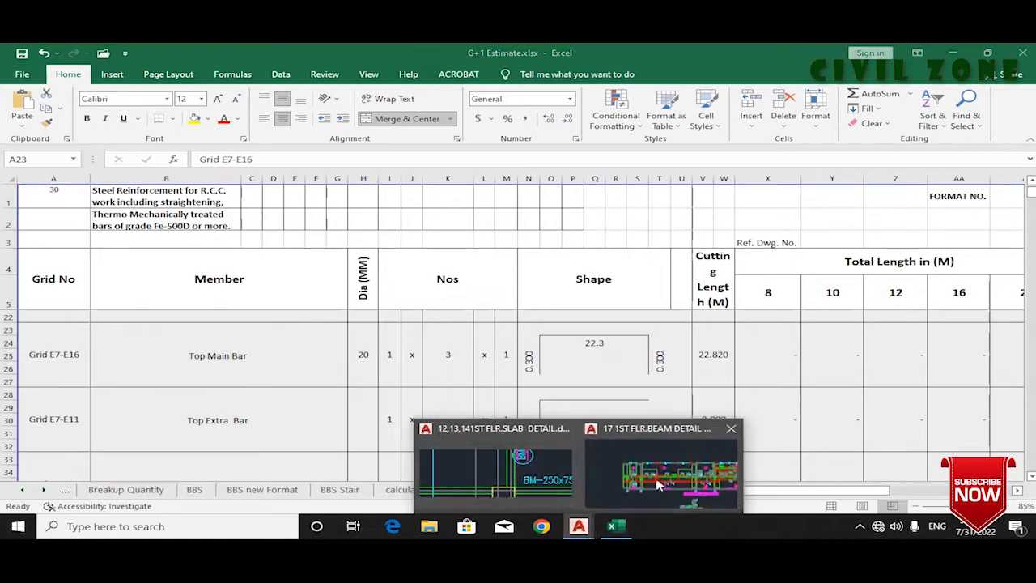
click(662, 458)
scroll(573, 356, up, 2)
scroll(724, 352, up, 4)
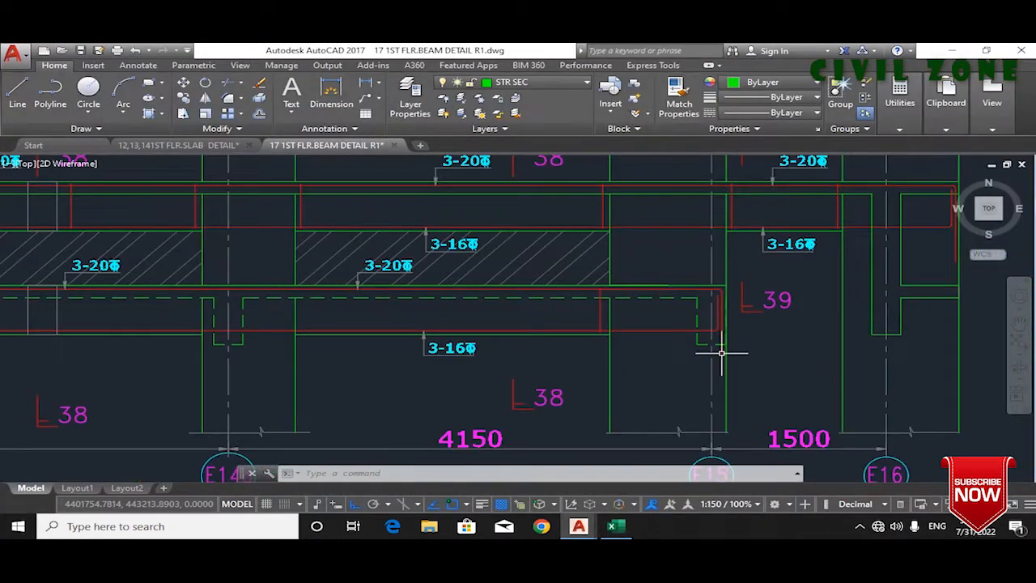
scroll(729, 357, down, 4)
Step: Return to Excel and rename the Top Main Bar's grid label as Grid E7-E15'
click(612, 526)
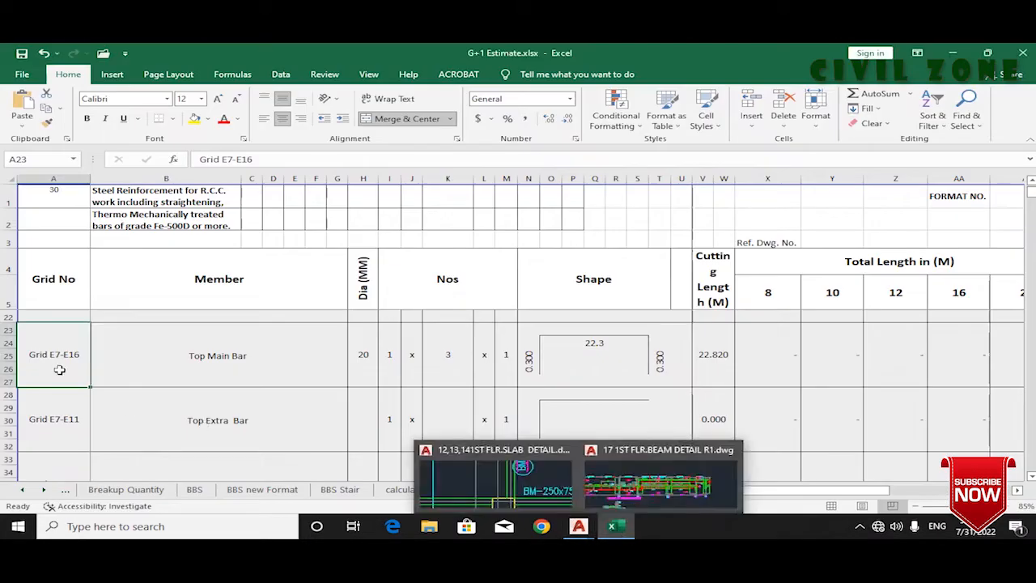
double_click(79, 354)
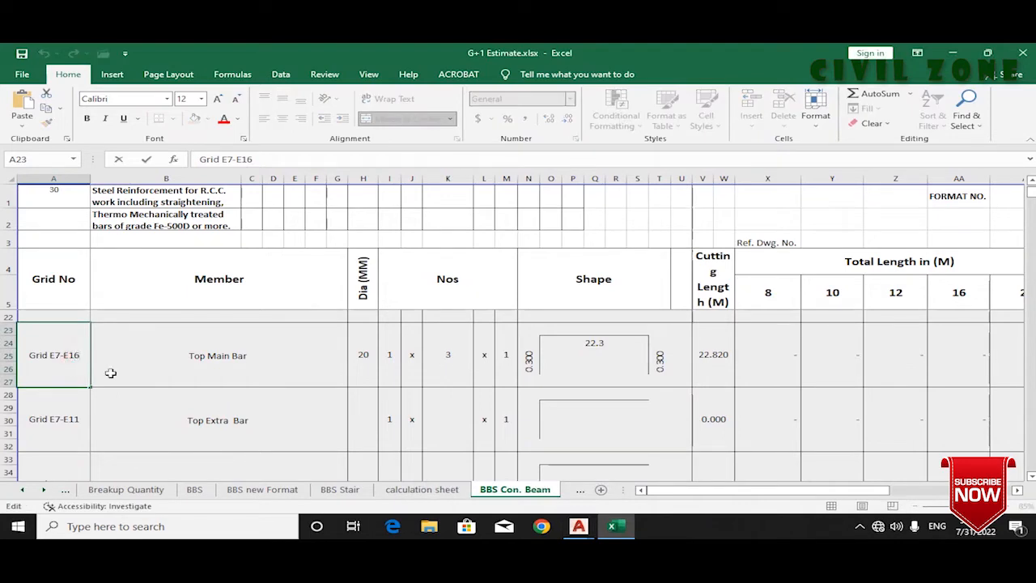
key(Return)
Step: Review the Bottom Main Bar and Top Main Bar rows against the Grid E12-E15' label
scroll(111, 373, up, 1)
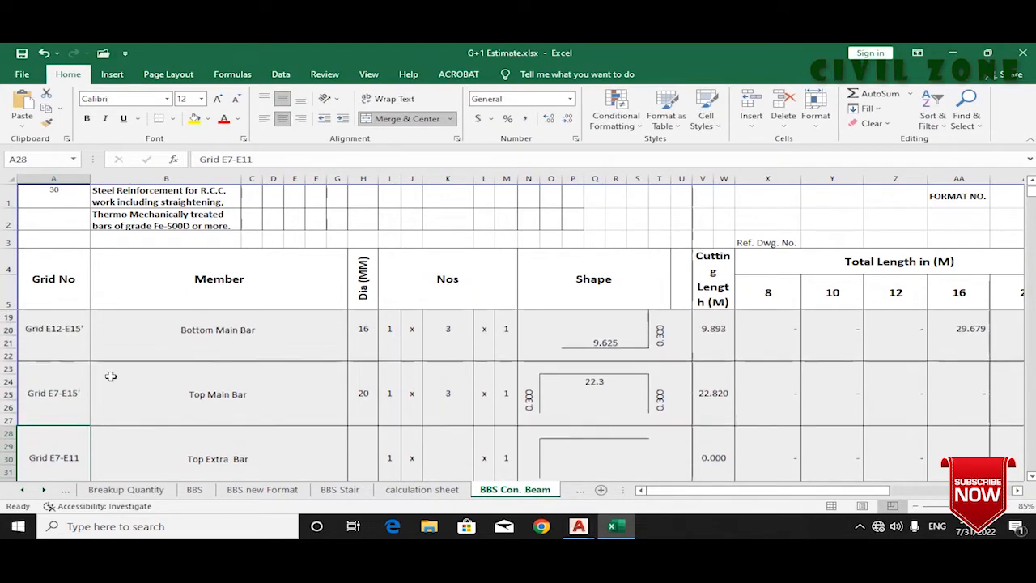
click(58, 347)
scroll(58, 382, up, 1)
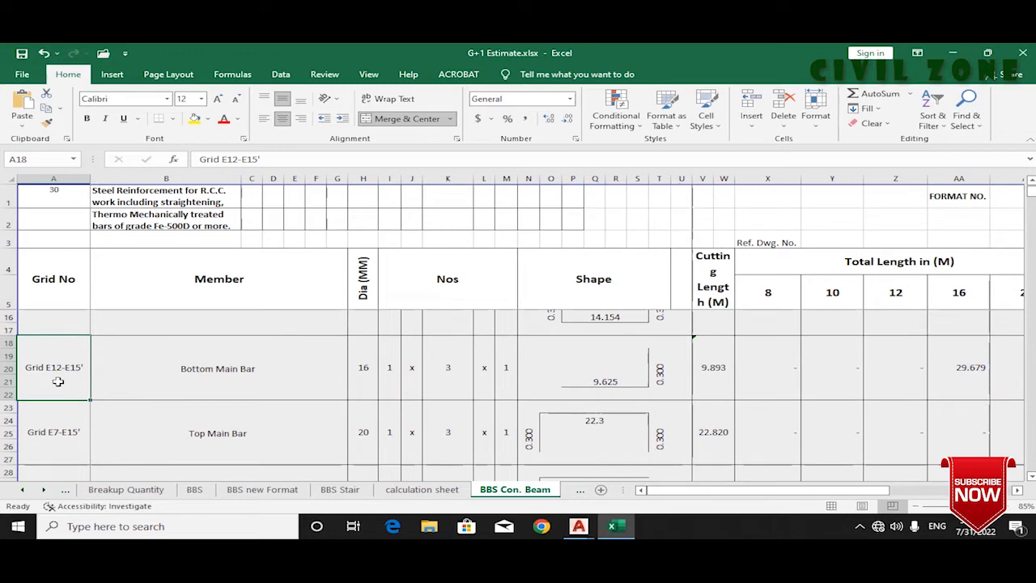
scroll(453, 407, up, 1)
scroll(330, 416, down, 3)
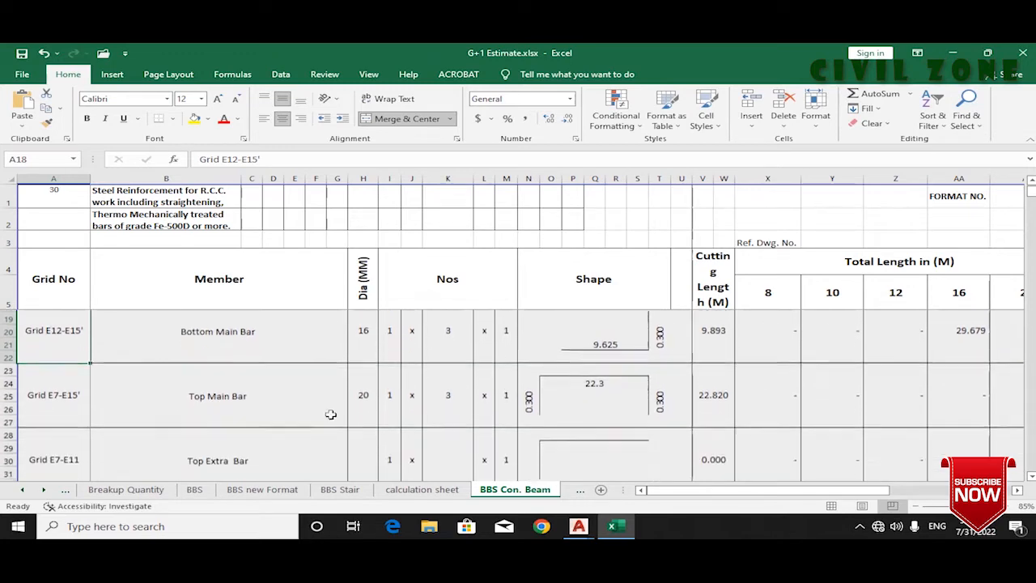
click(656, 356)
Step: Switch to the AutoCAD beam detail and examine how far the top extra bar starting at E7 extends past E8
click(71, 417)
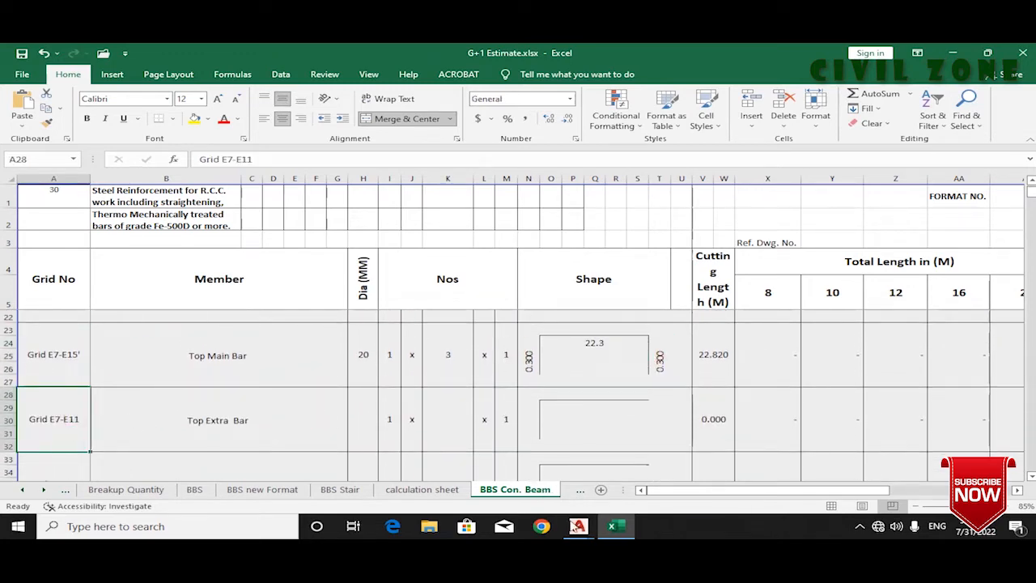
mouse_move(578, 524)
click(662, 477)
scroll(243, 382, up, 8)
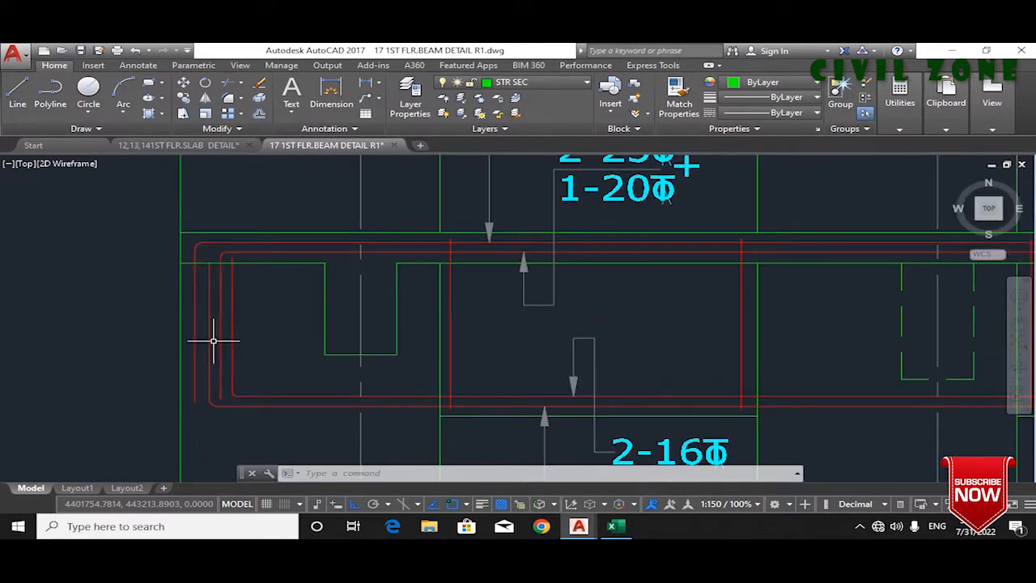
scroll(215, 336, down, 1)
click(223, 324)
scroll(224, 324, down, 3)
scroll(272, 278, up, 3)
click(267, 282)
scroll(267, 282, down, 6)
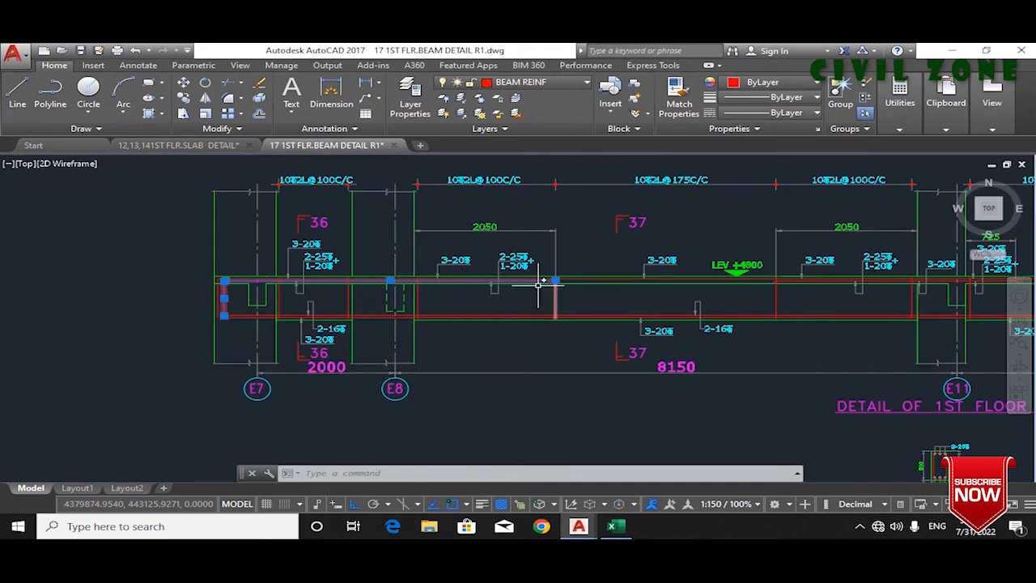
Step: Return to Excel and rename the first Top Extra Bar's grid label as Grid E7-E8
click(613, 526)
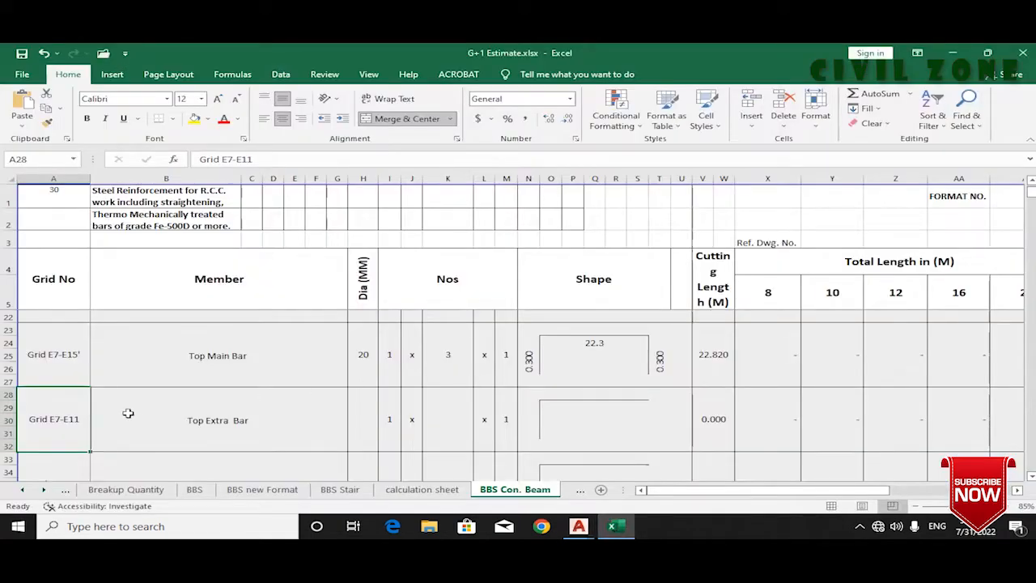
double_click(87, 418)
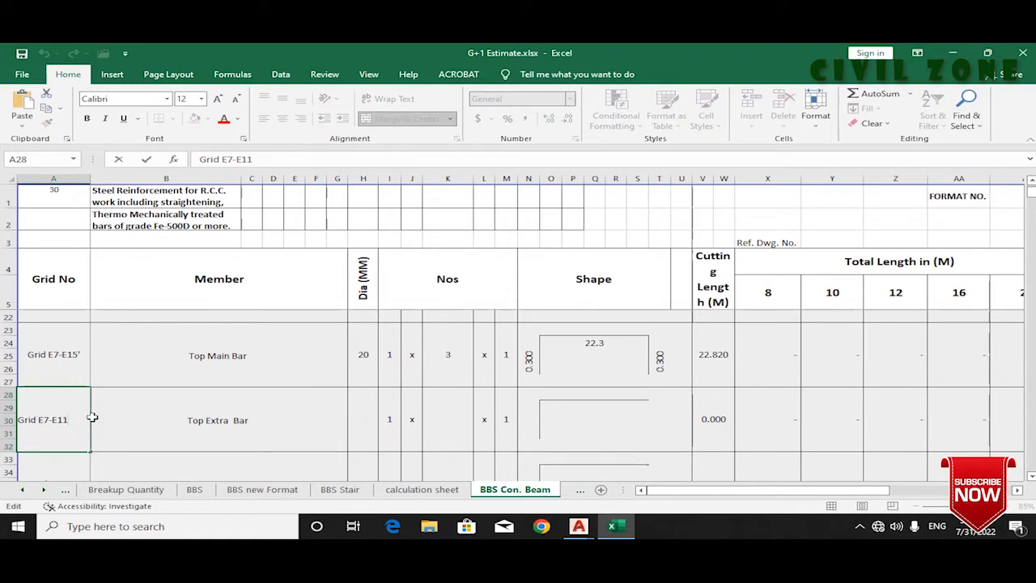
text(8)
key(Return)
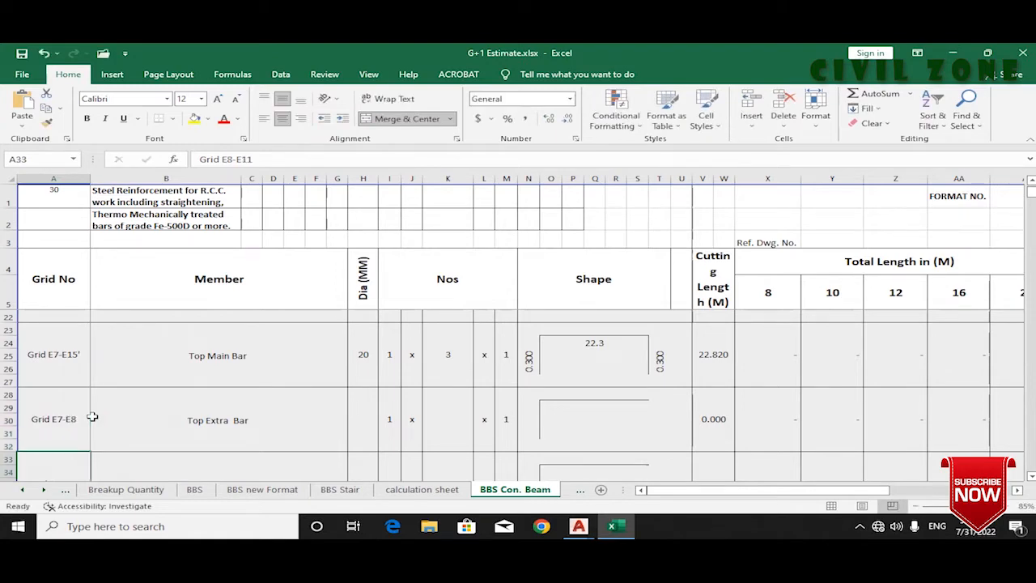
click(209, 420)
Step: Examine the top extra bar and its size callouts around E7 and E8 in the AutoCAD beam detail
mouse_move(578, 527)
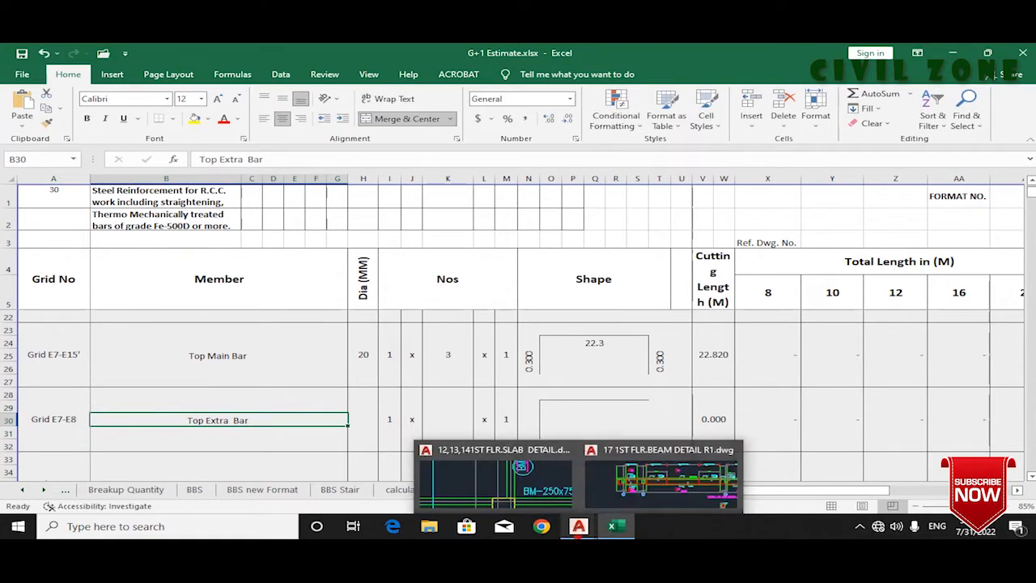
click(675, 481)
scroll(250, 328, up, 3)
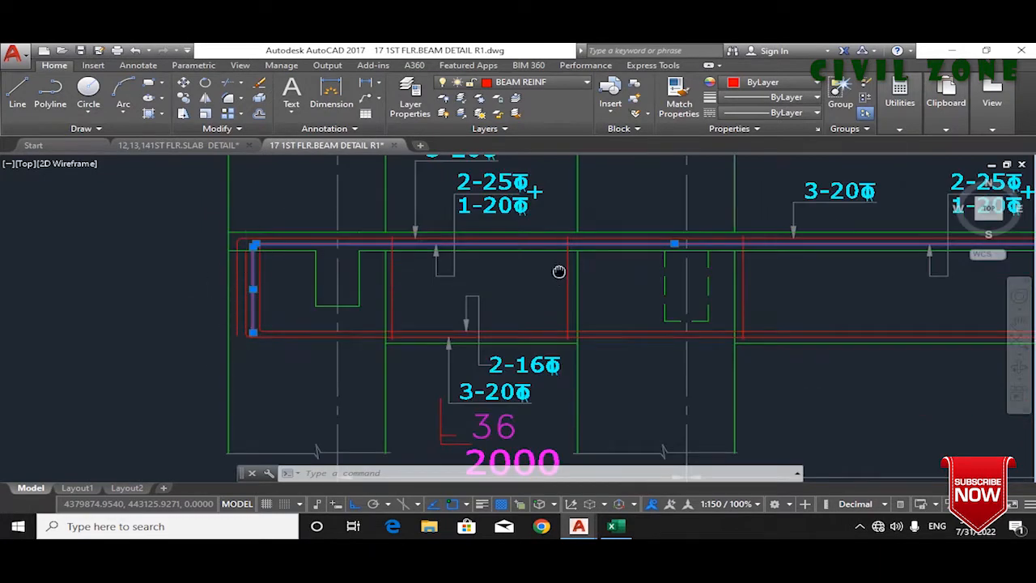
drag(558, 271, 433, 307)
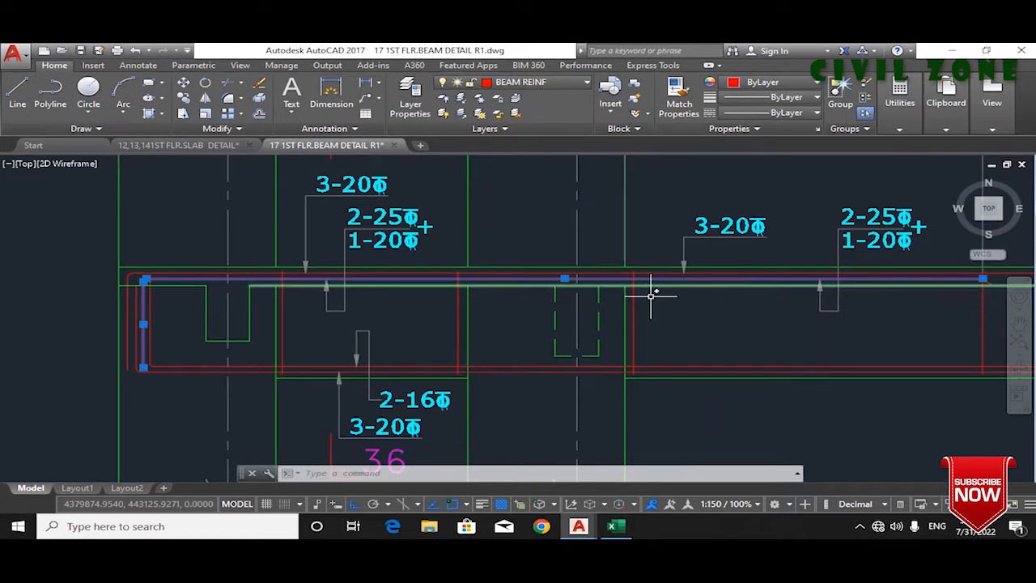
scroll(583, 348, down, 2)
drag(647, 313, 614, 347)
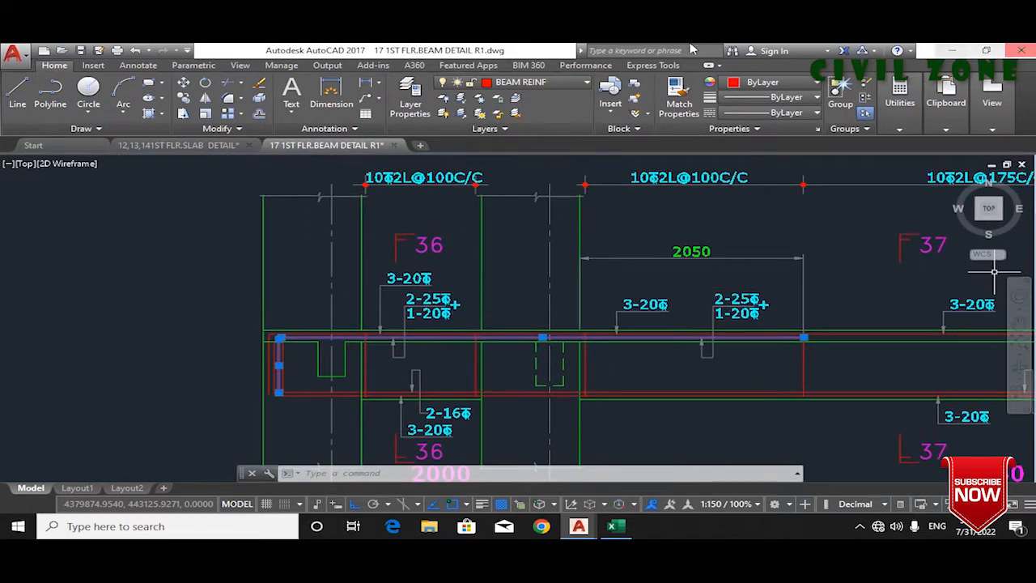
mouse_move(612, 526)
click(583, 437)
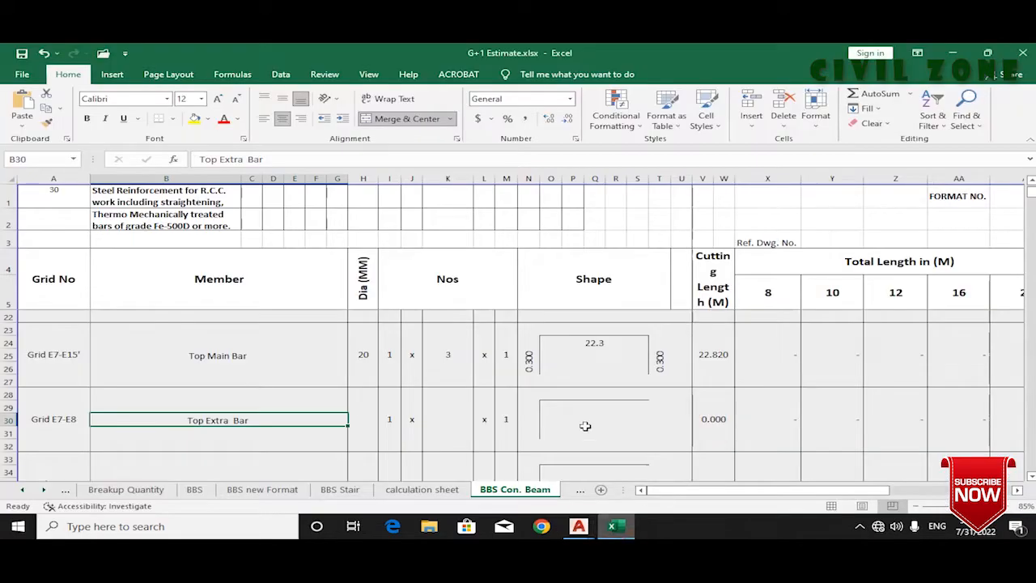
click(365, 423)
mouse_move(580, 526)
click(633, 486)
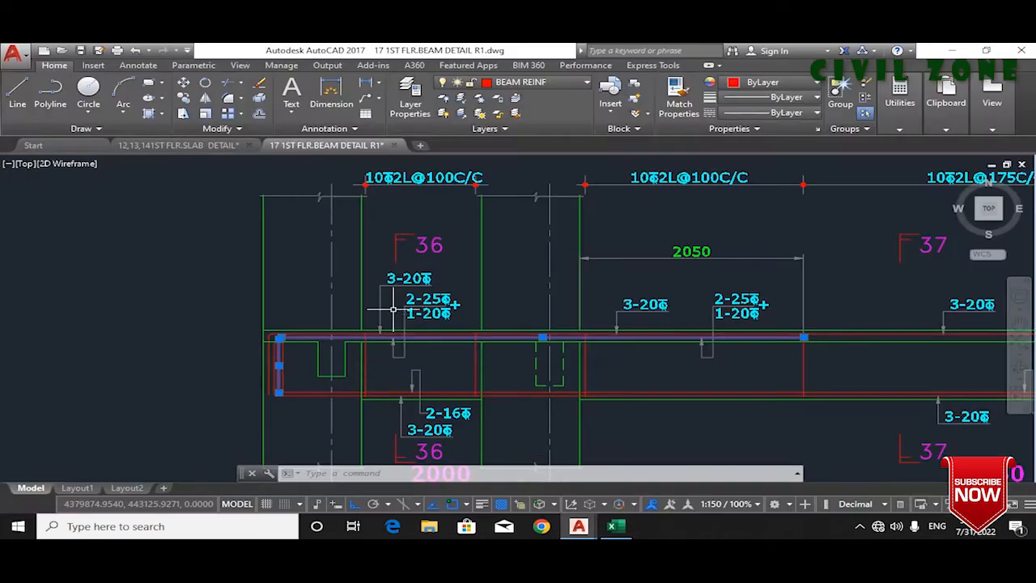
scroll(431, 326, up, 2)
scroll(398, 289, down, 2)
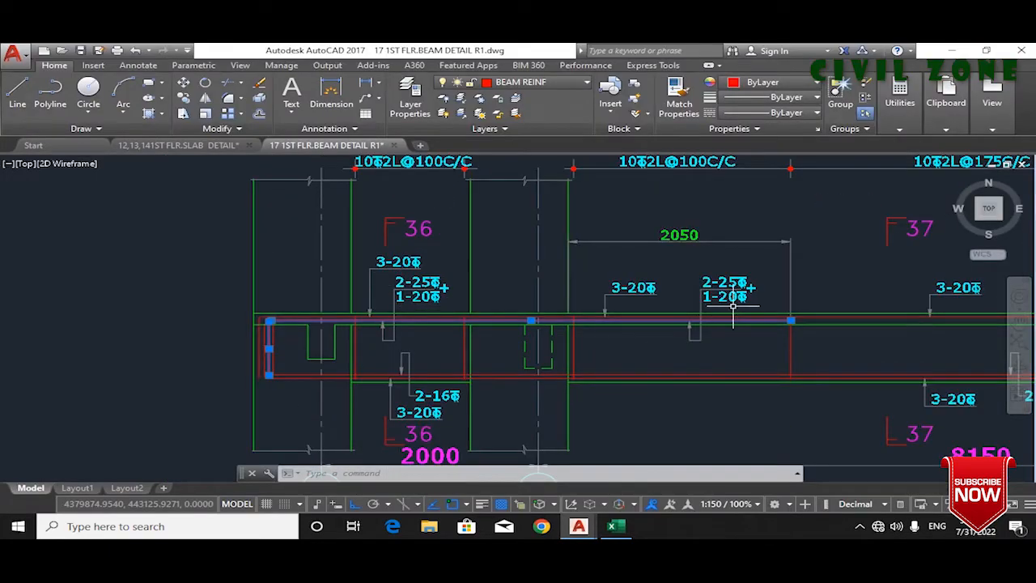
scroll(611, 312, up, 2)
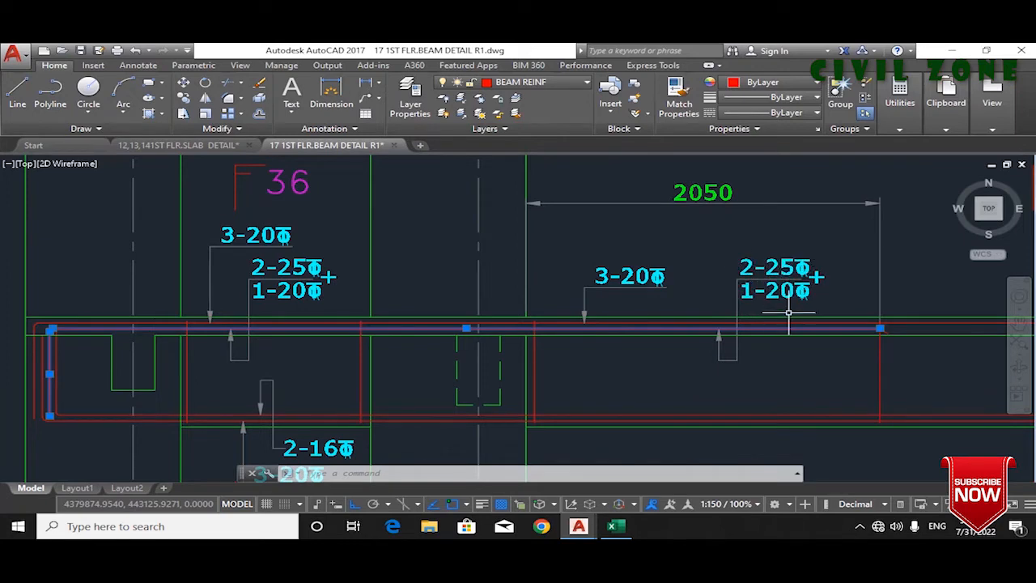
Step: In Excel, enter a diameter of 25 mm and a quantity of 2 for the Grid E7-E8 Top Extra Bar
click(613, 526)
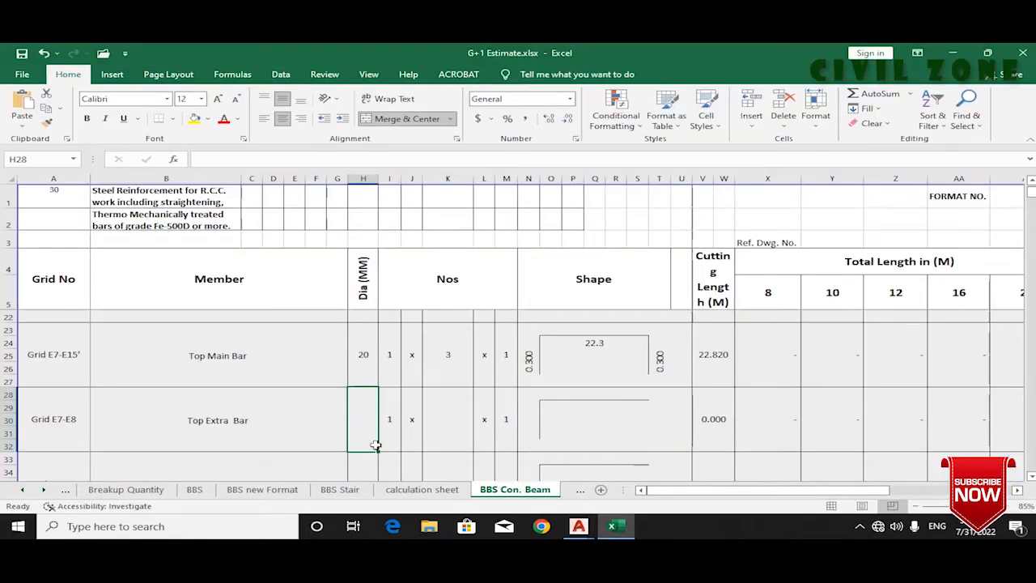
text(2)
key(Tab)
key(Tab)
key(Tab)
key(Tab)
key(Tab)
key(Tab)
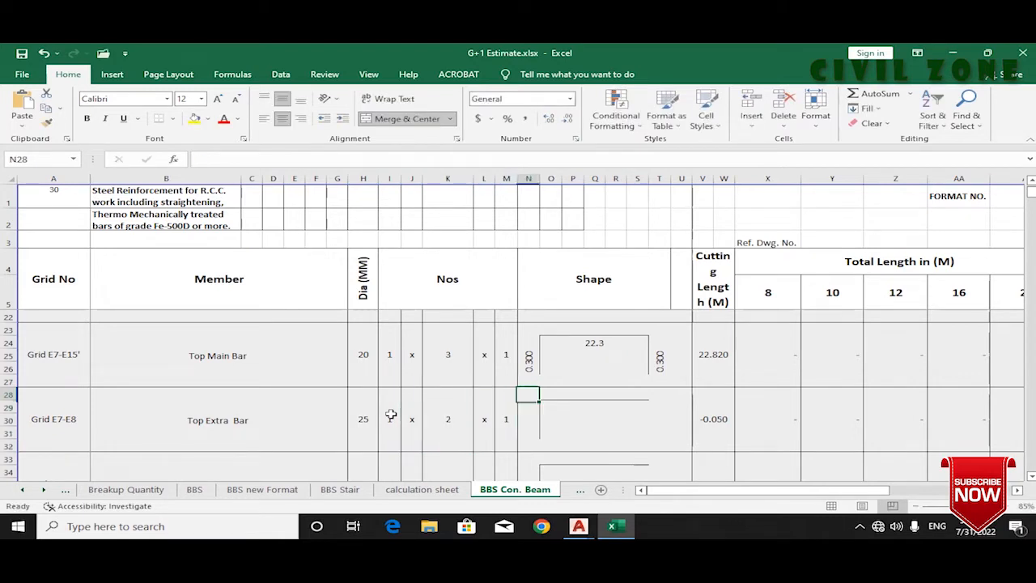
Step: Enter 0.3 as the vertical end leg in the shape of the Grid E7-E8 Top Extra Bar
key(Tab)
key(Down)
key(Left)
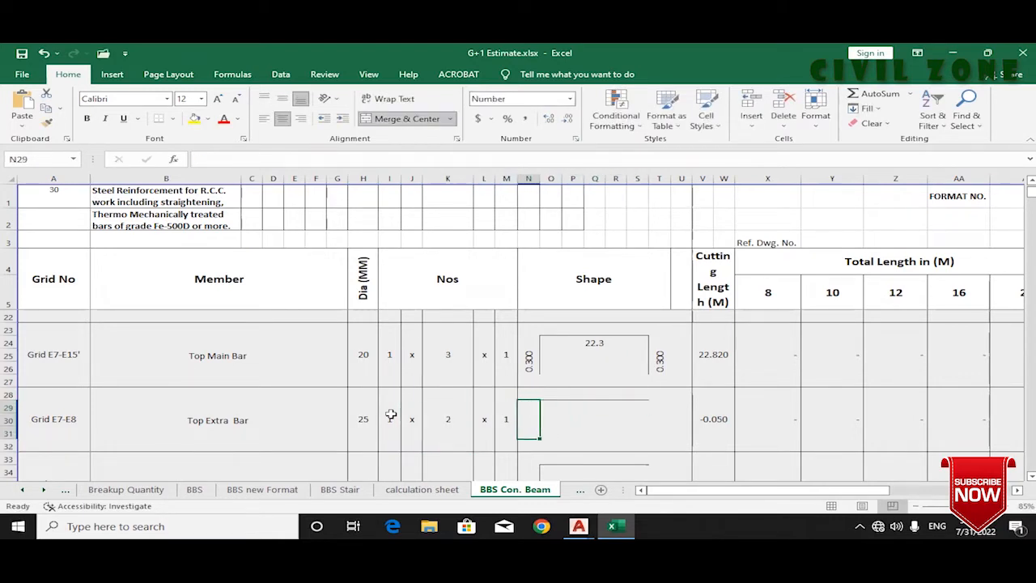
text(0.3)
key(Tab)
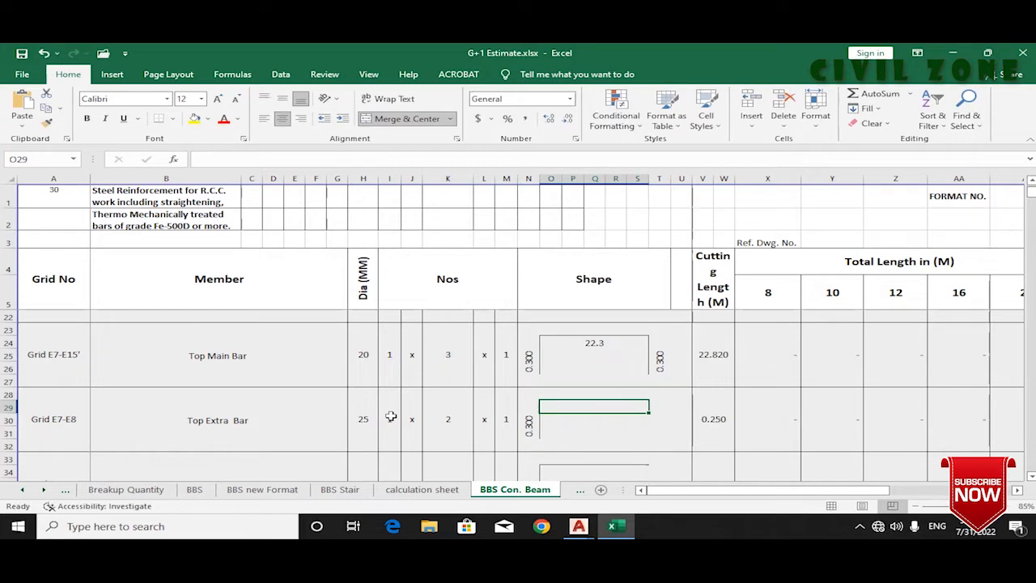
Step: Check the top extra bar's extension beyond the E8 column in AutoCAD and start its horizontal length formula in Excel with =2.05+
mouse_move(578, 526)
click(656, 469)
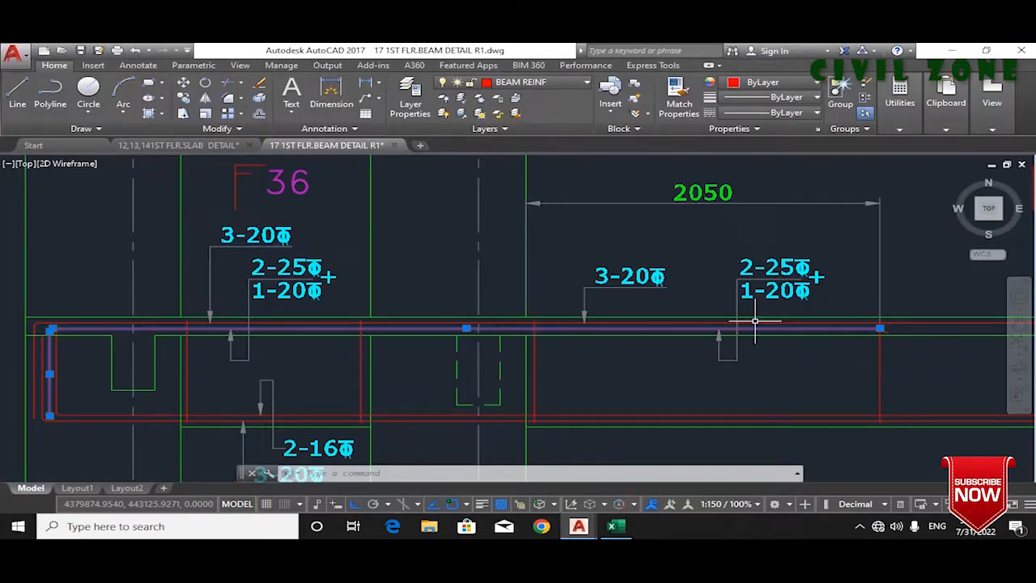
scroll(386, 343, down, 2)
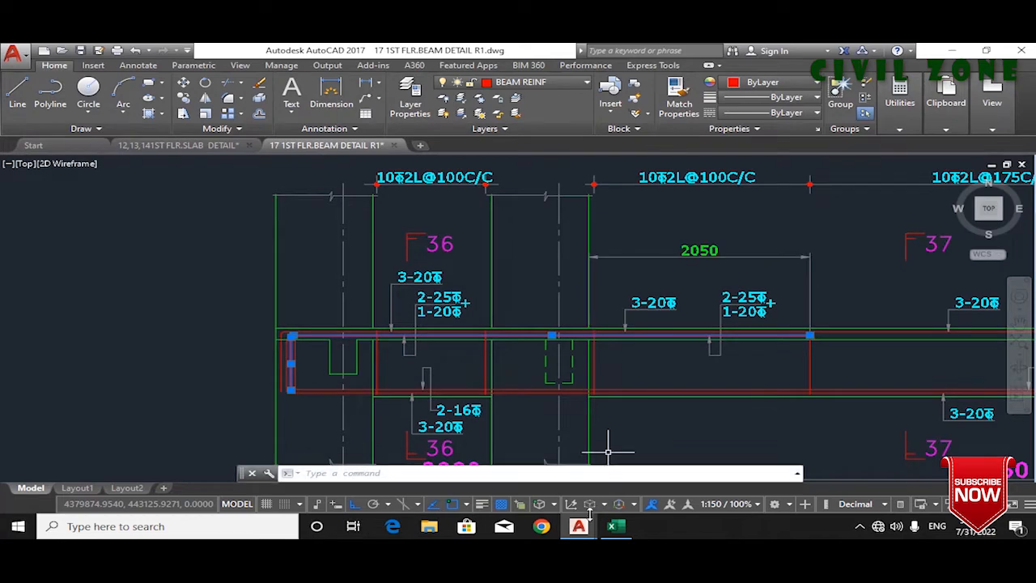
click(612, 527)
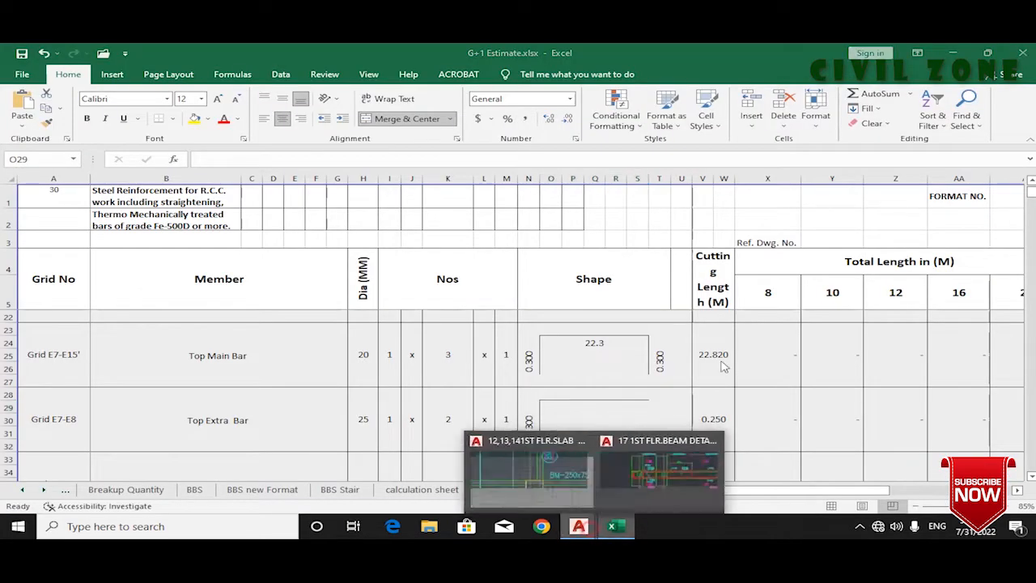
click(668, 469)
click(687, 251)
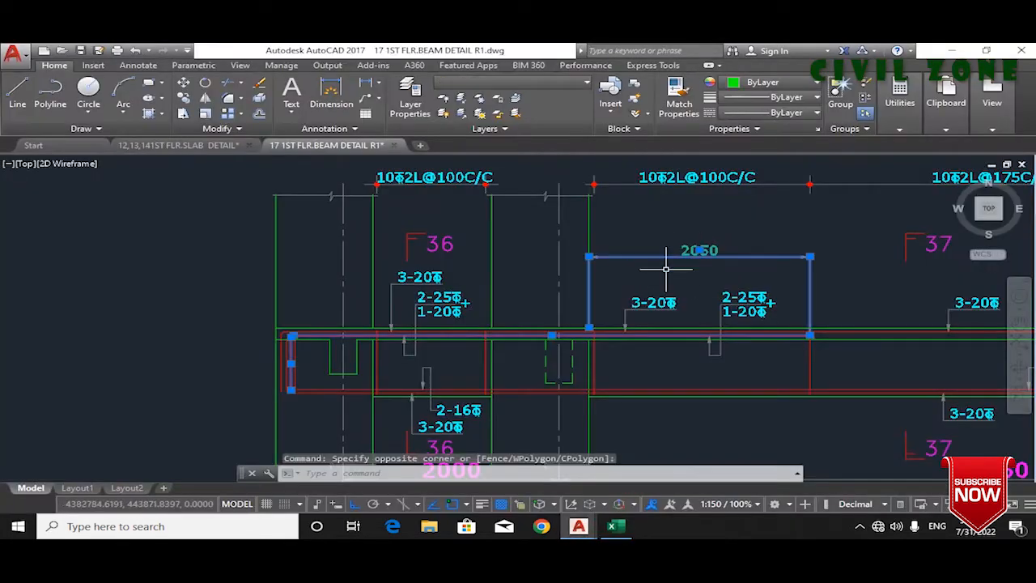
click(497, 443)
key(Escape)
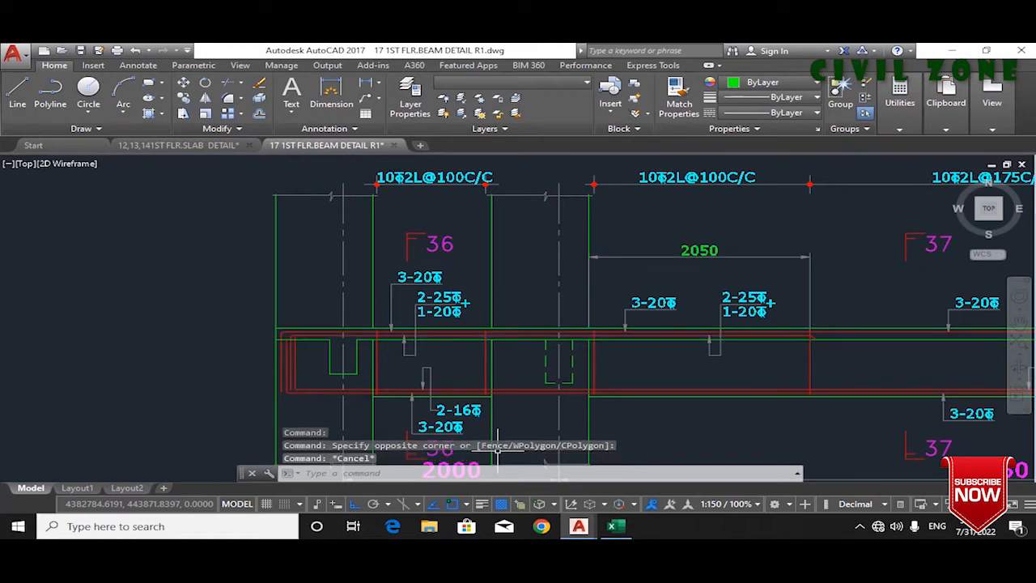
click(613, 527)
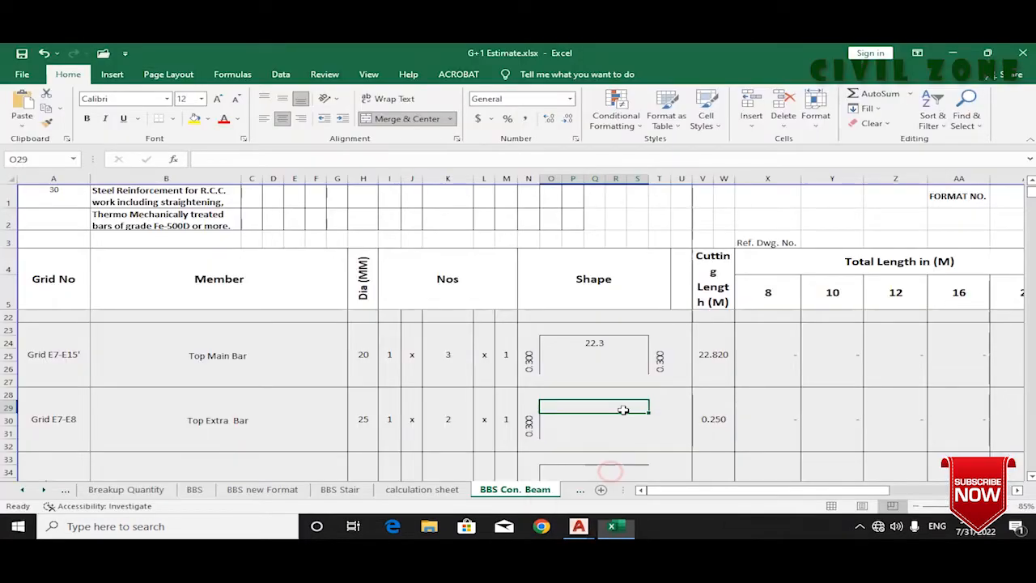
text(=2.)
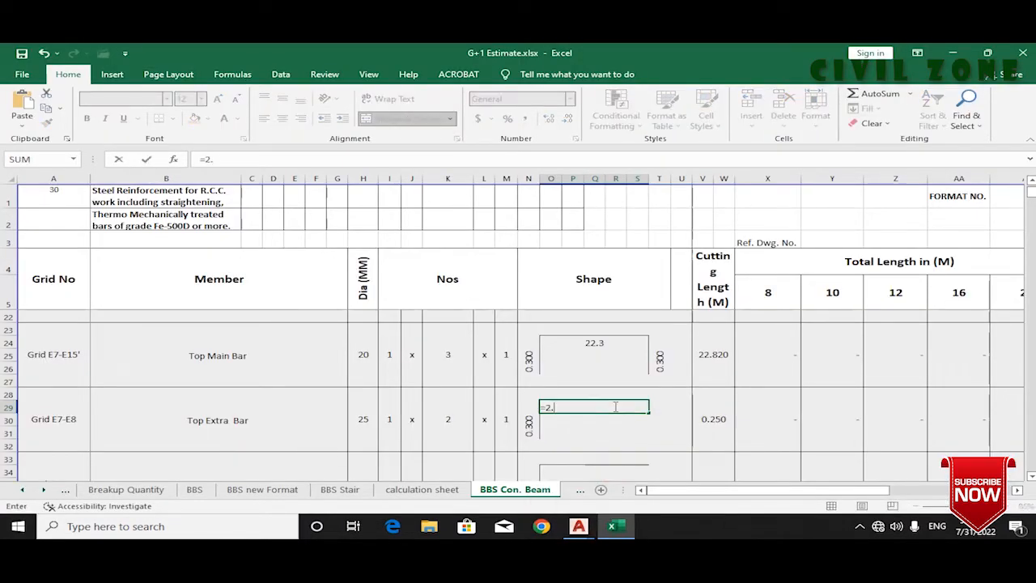
Step: In the AutoCAD beam detail, measure from the inner face of the E8 column to the outer face of the E7 column
mouse_move(579, 526)
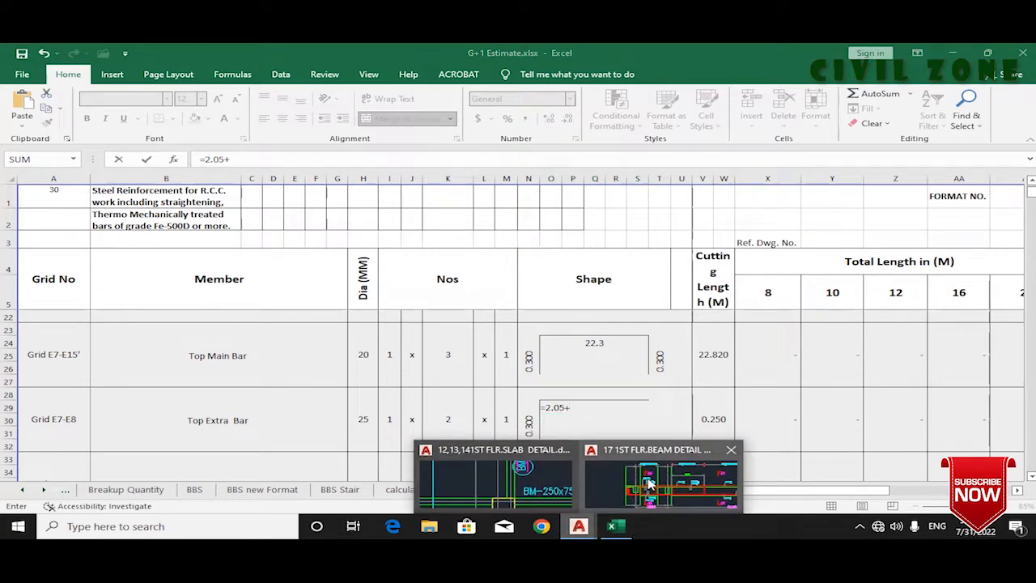
click(603, 474)
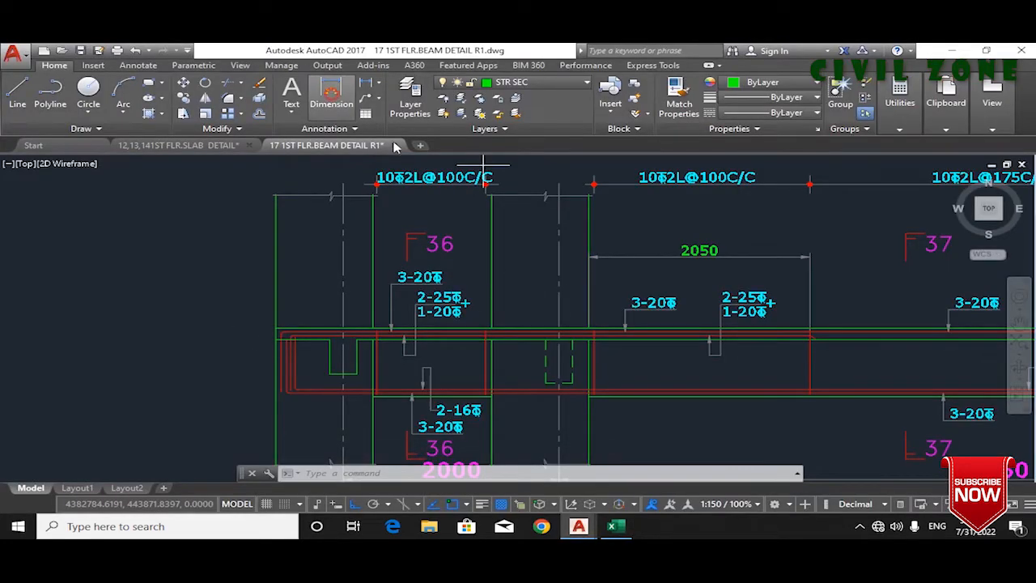
click(331, 93)
scroll(588, 303, up, 2)
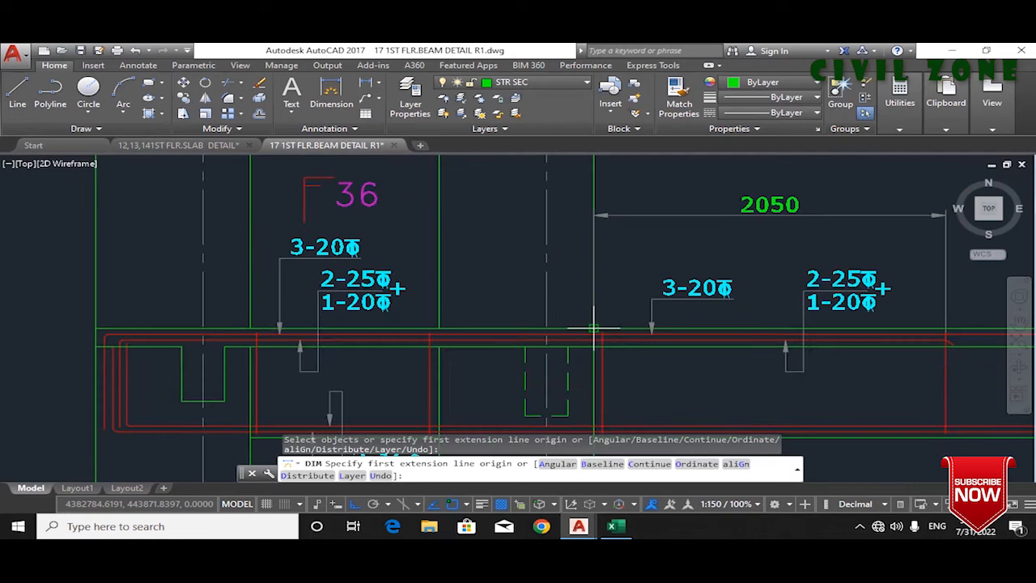
click(593, 329)
click(96, 330)
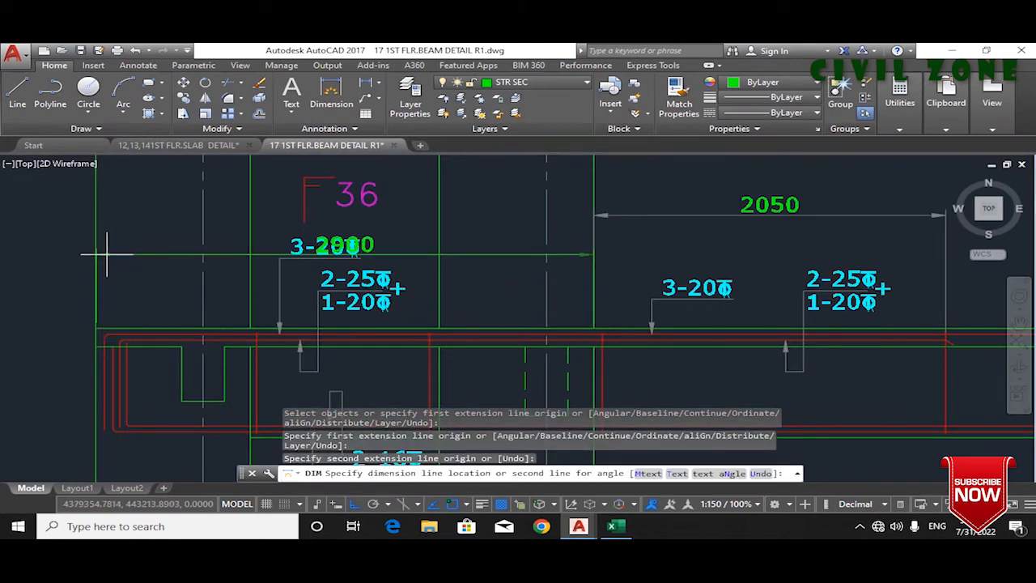
key(Escape)
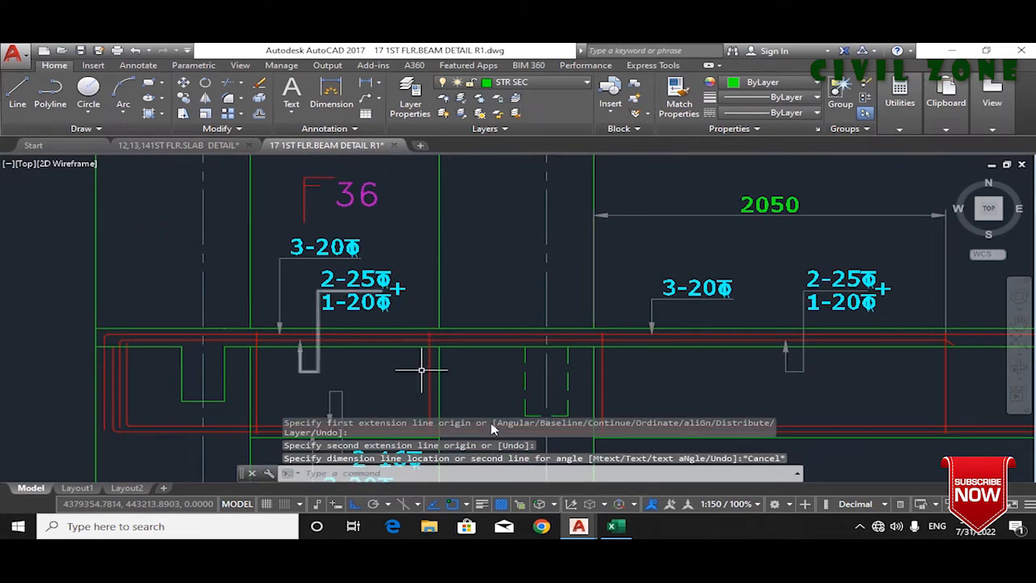
scroll(575, 389, down, 3)
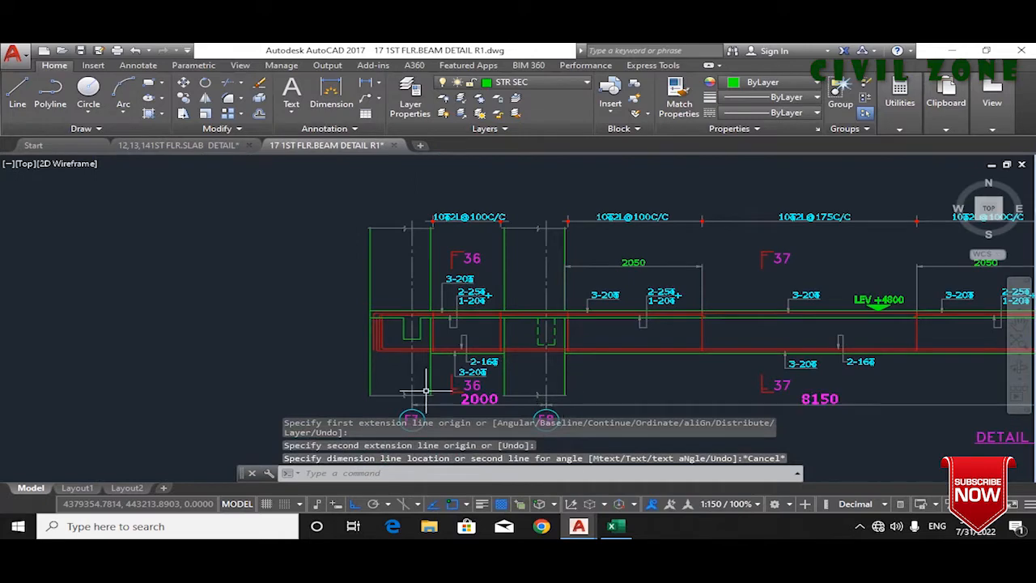
Step: Switch to the slab detail drawing and measure between the outer face of column 7 and the far face of column 8
mouse_move(578, 526)
click(534, 500)
scroll(597, 331, down, 3)
scroll(385, 168, up, 3)
click(331, 91)
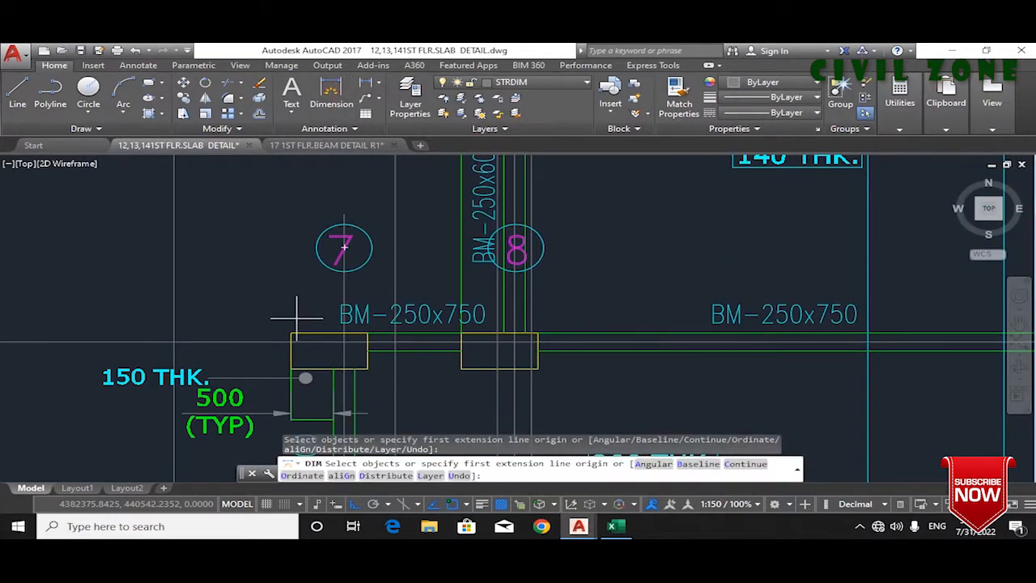
click(291, 332)
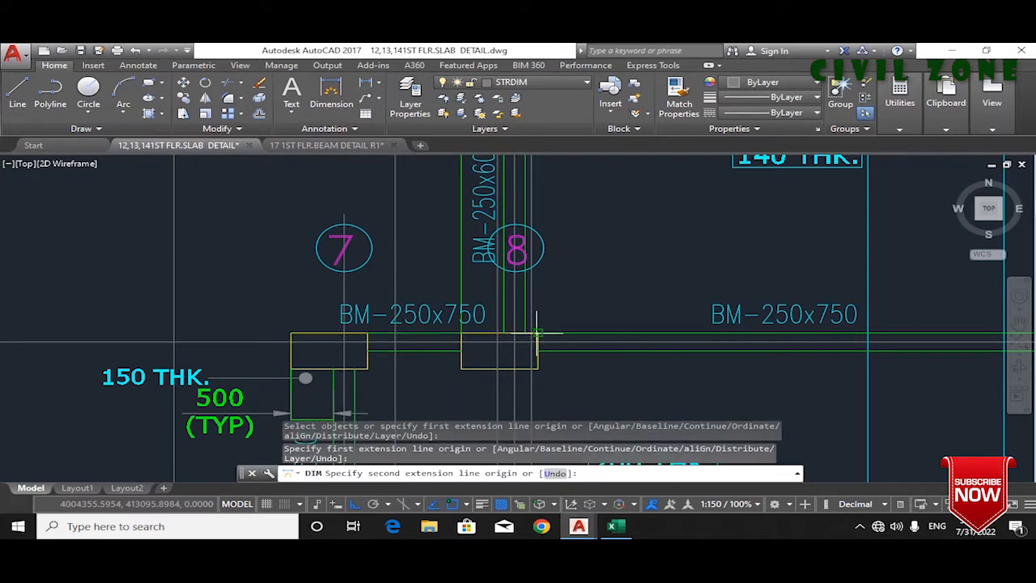
click(538, 331)
scroll(448, 324, up, 3)
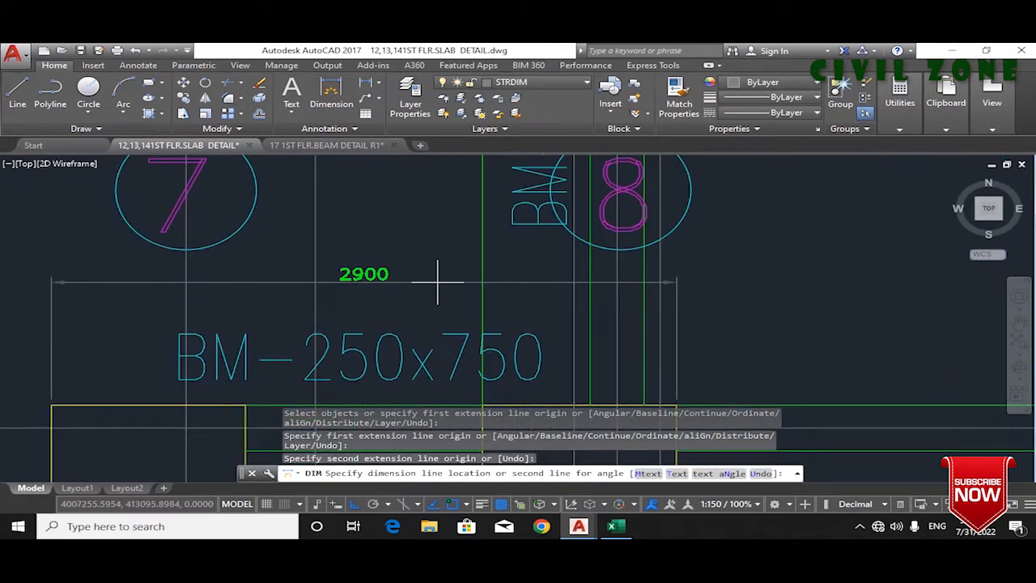
key(Escape)
scroll(605, 306, down, 4)
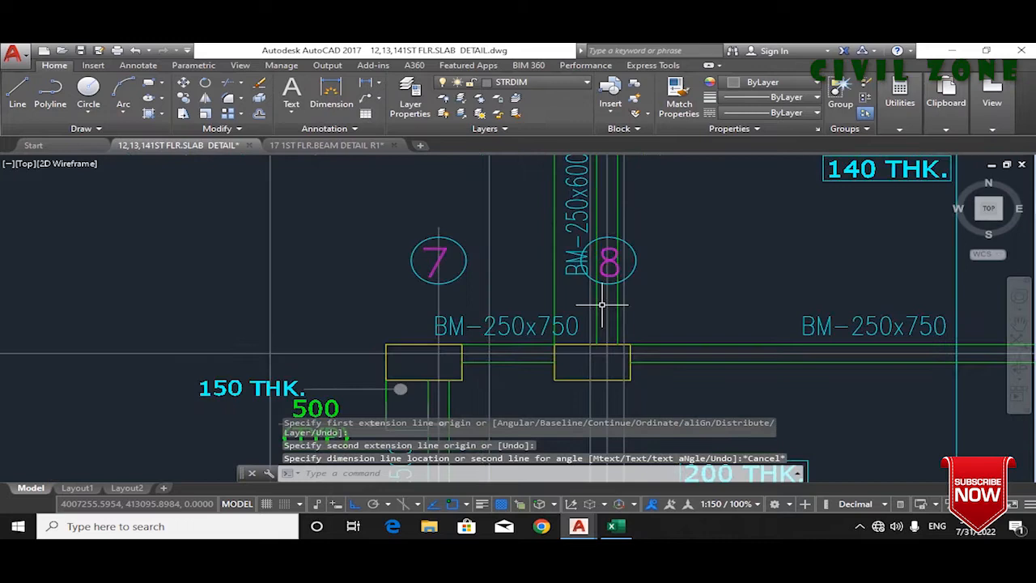
Step: Switch to Excel and complete the Grid E7-E8 Top Extra Bar's horizontal length formula as =2.05+2.9
mouse_move(613, 526)
click(623, 421)
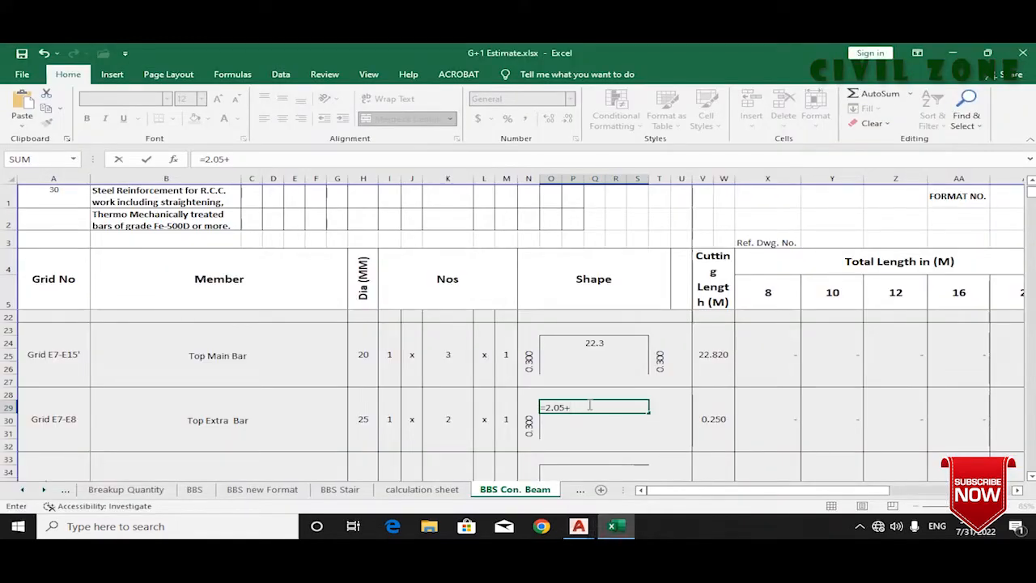
key(Return)
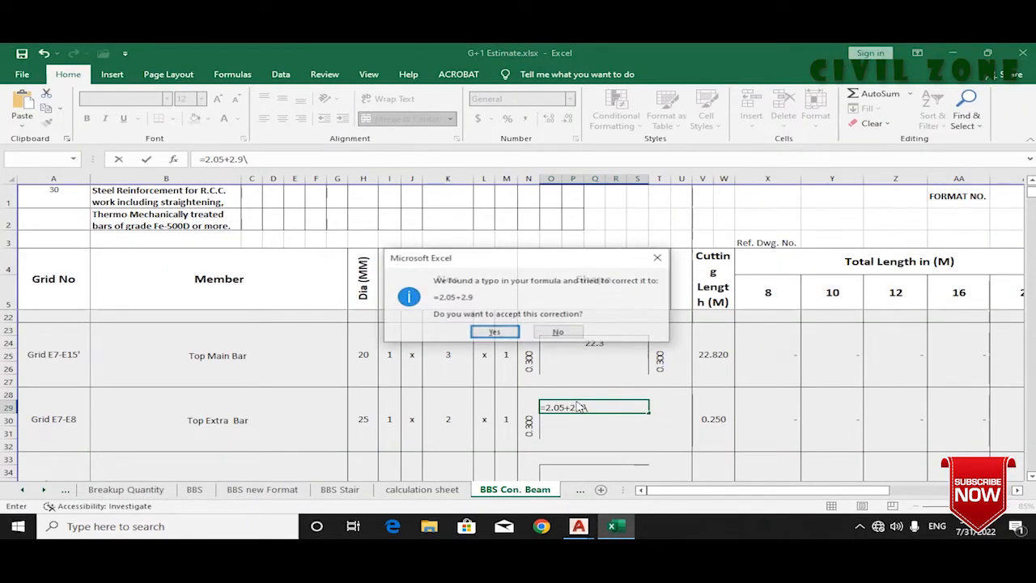
key(Return)
click(576, 402)
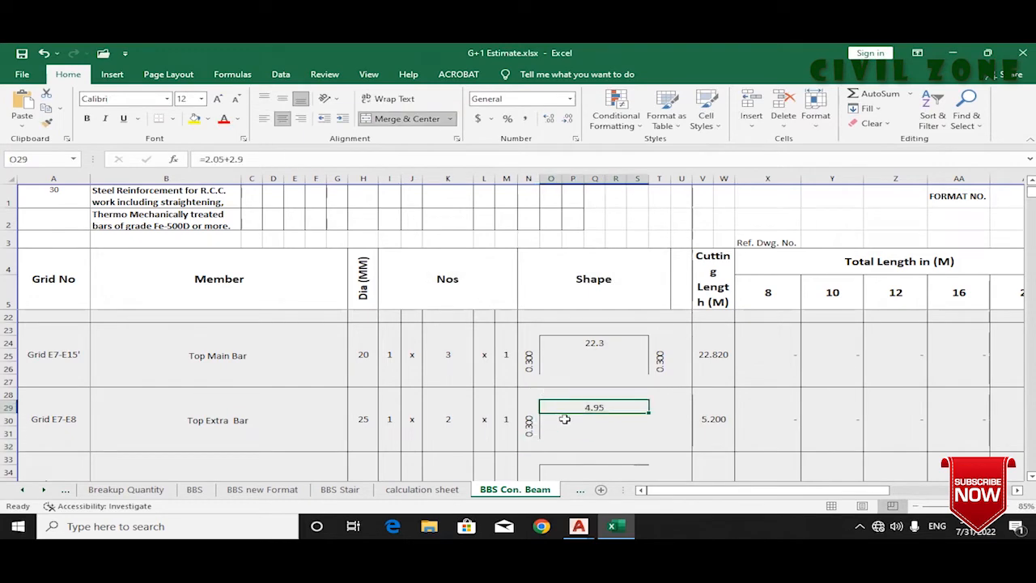
Step: Switch to the beam detail in AutoCAD and examine the top extra bar's bend and end cover at the E7 column
mouse_move(578, 527)
click(614, 476)
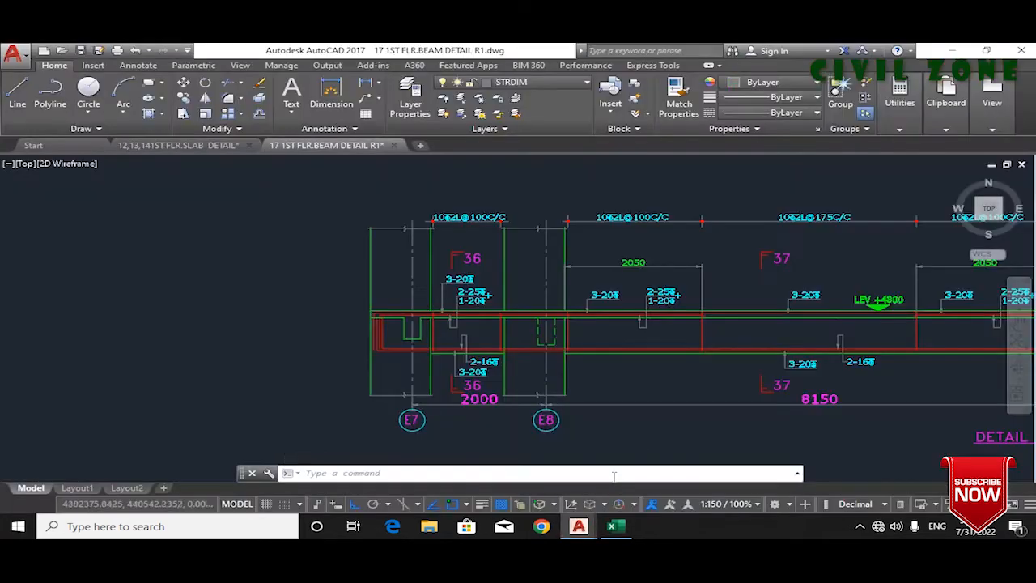
scroll(398, 331, up, 5)
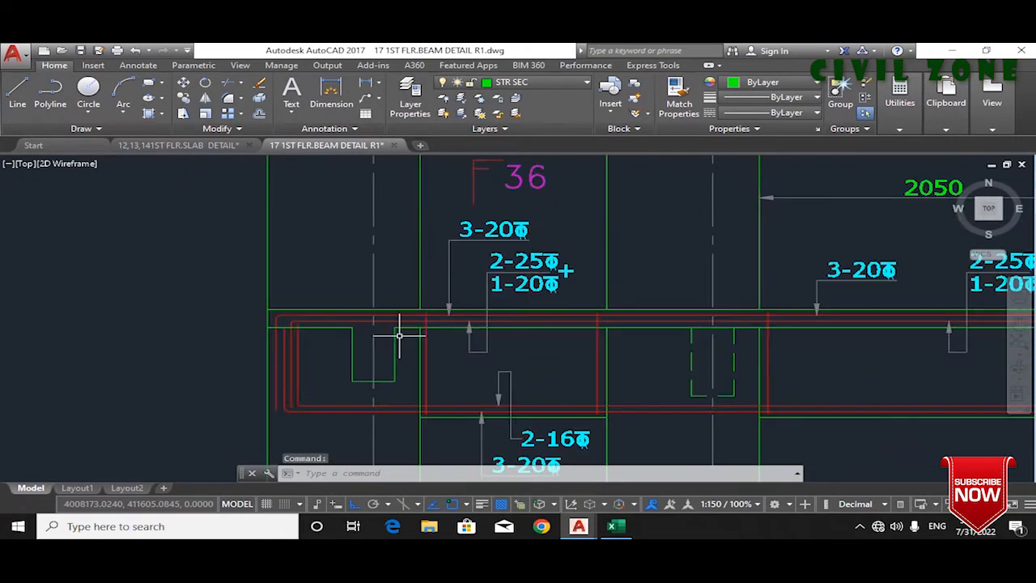
scroll(321, 327, down, 3)
scroll(321, 327, up, 2)
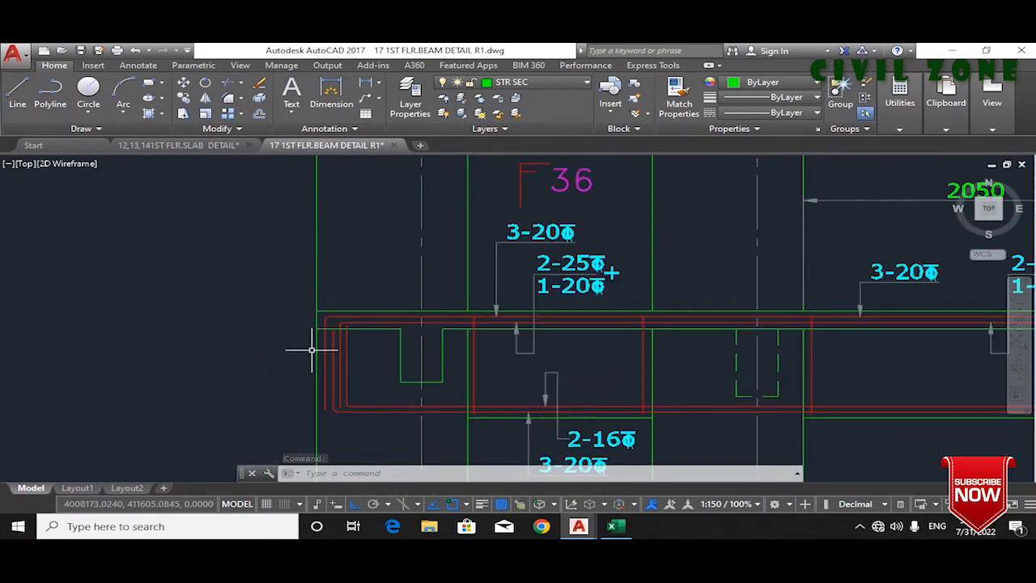
Step: Back in Excel, extend the Grid E7-E8 Top Extra Bar's horizontal length formula to =2.05+2.9-.04-H28/2000
click(620, 528)
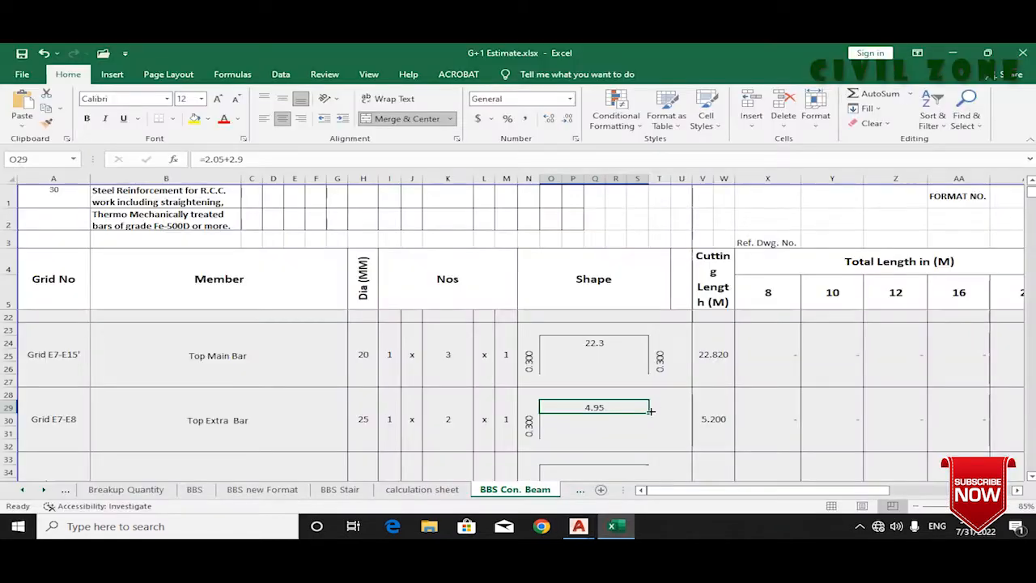
click(247, 156)
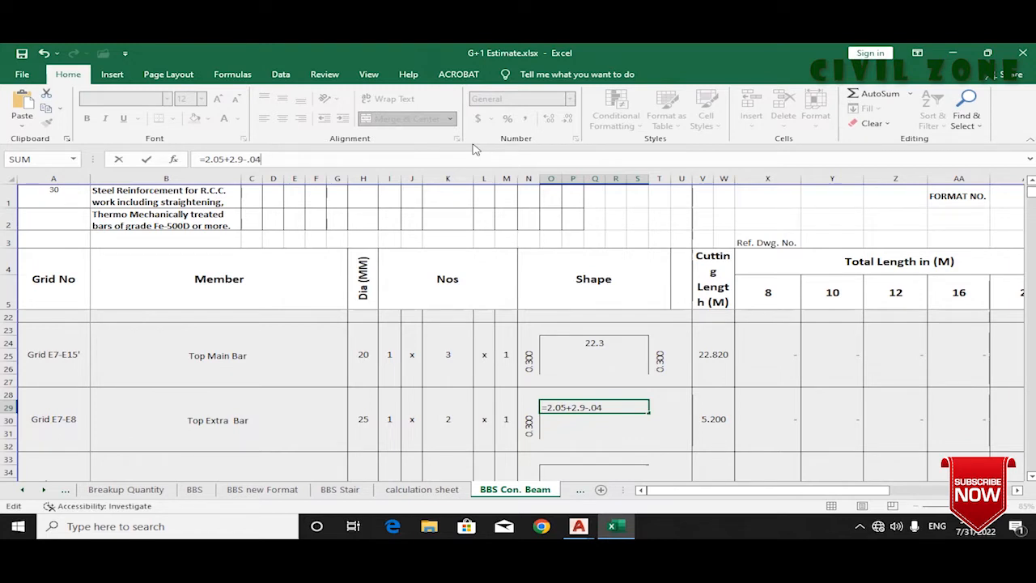
click(359, 419)
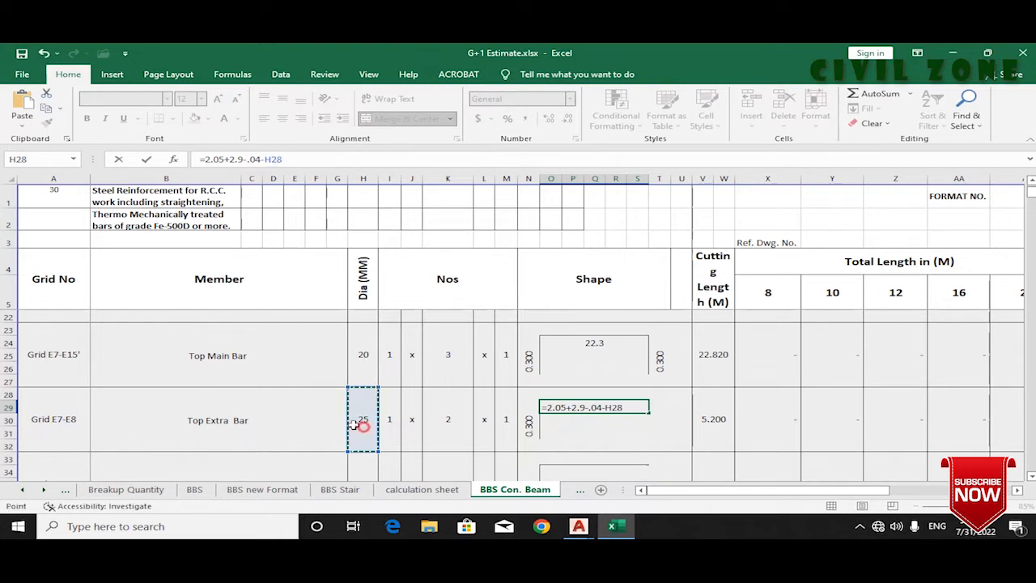
text(/2000)
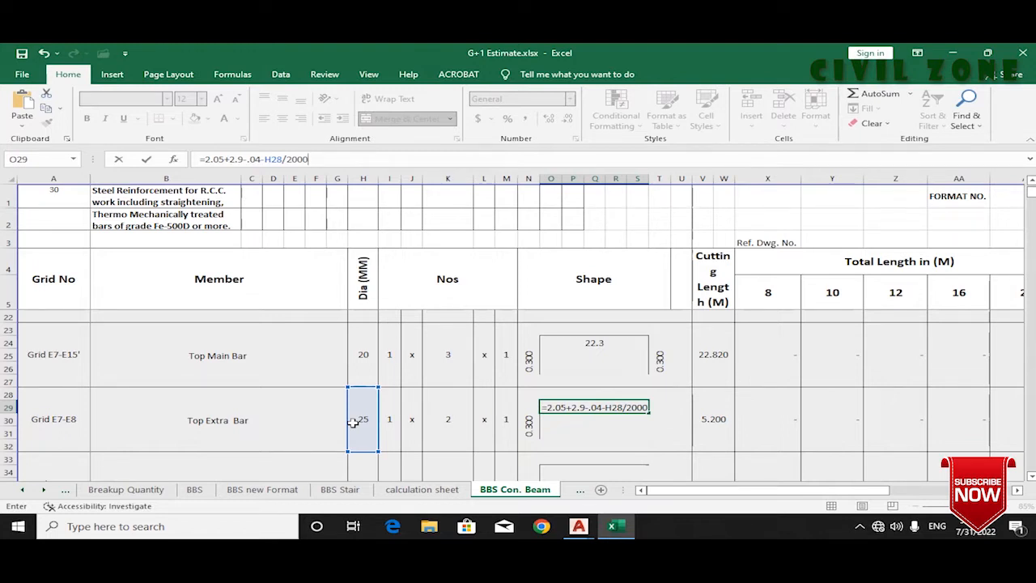
key(Return)
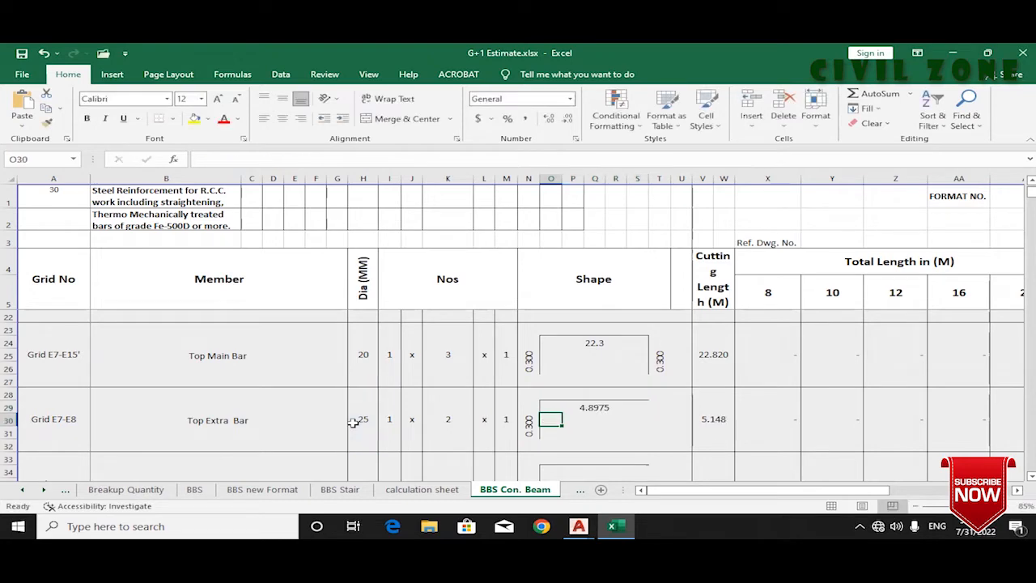
Step: Show the Grid E7-E8 Top Extra Bar's horizontal length with two decimal places
click(579, 408)
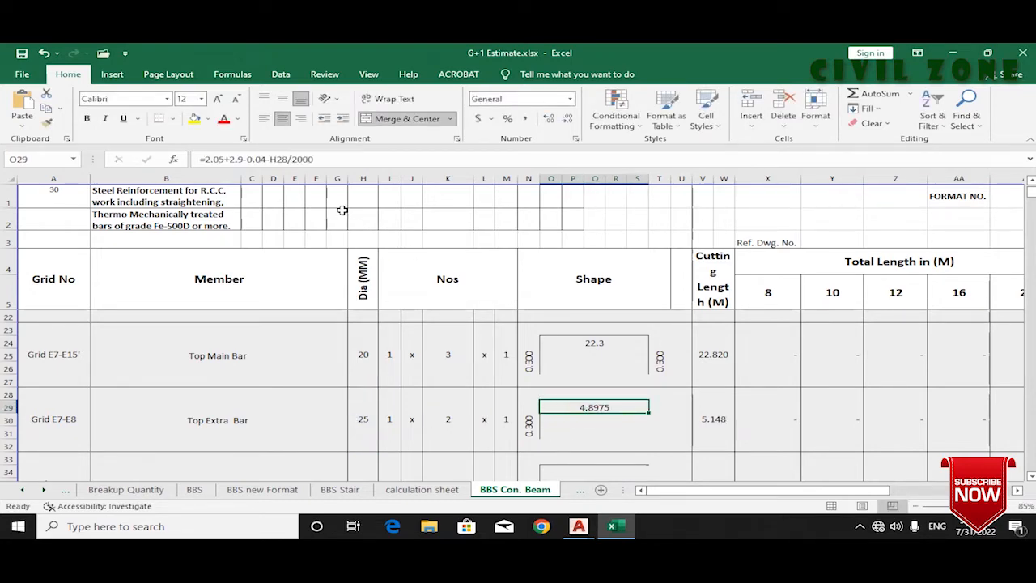
click(570, 121)
click(569, 121)
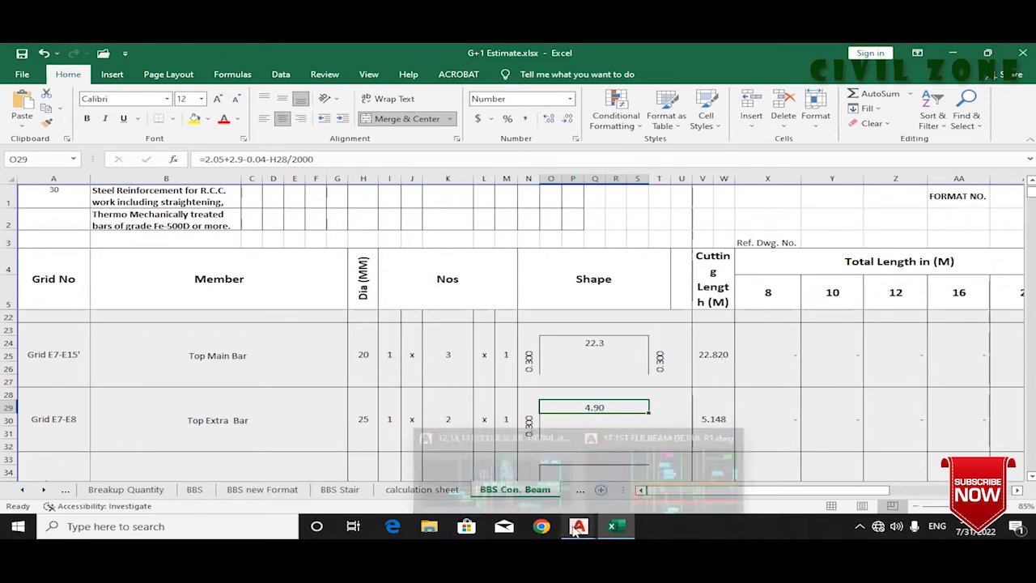
Step: In the AutoCAD beam detail, measure from the E7 column's outer face to the top extra bar's end beyond E8, then return to Excel
mouse_move(579, 526)
click(659, 476)
click(330, 101)
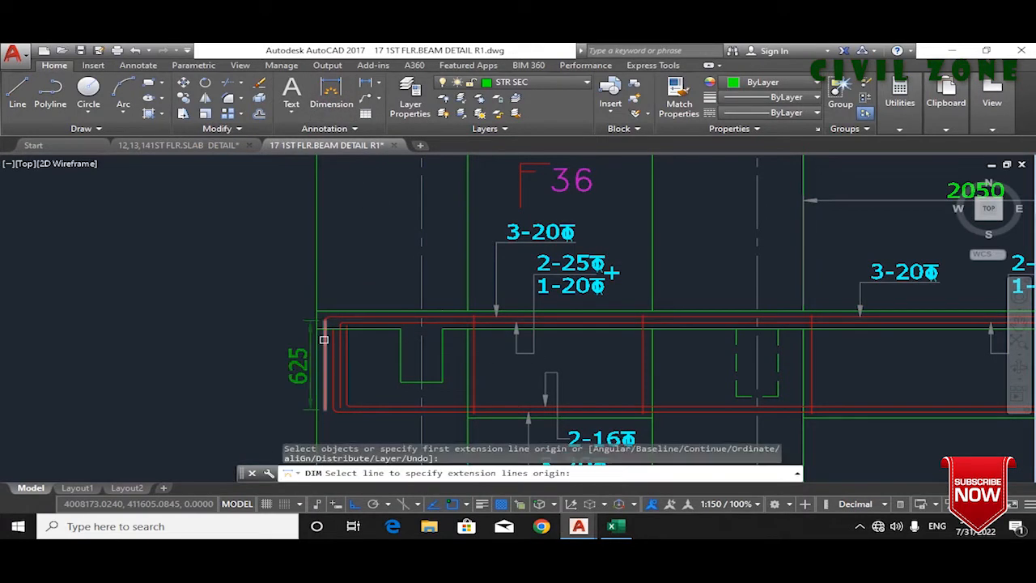
click(317, 310)
scroll(311, 310, down, 4)
scroll(573, 313, up, 4)
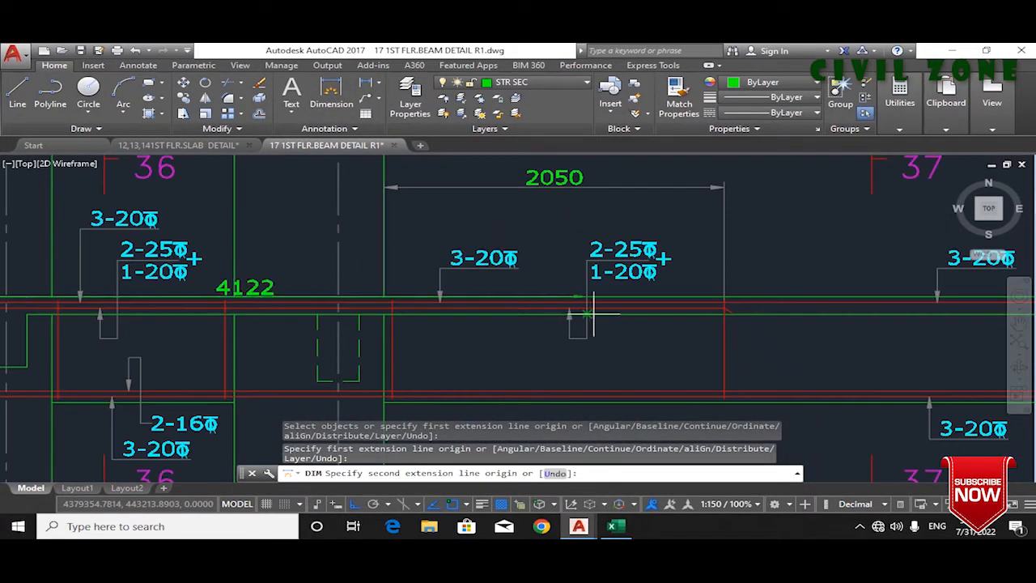
click(725, 310)
key(Escape)
click(612, 527)
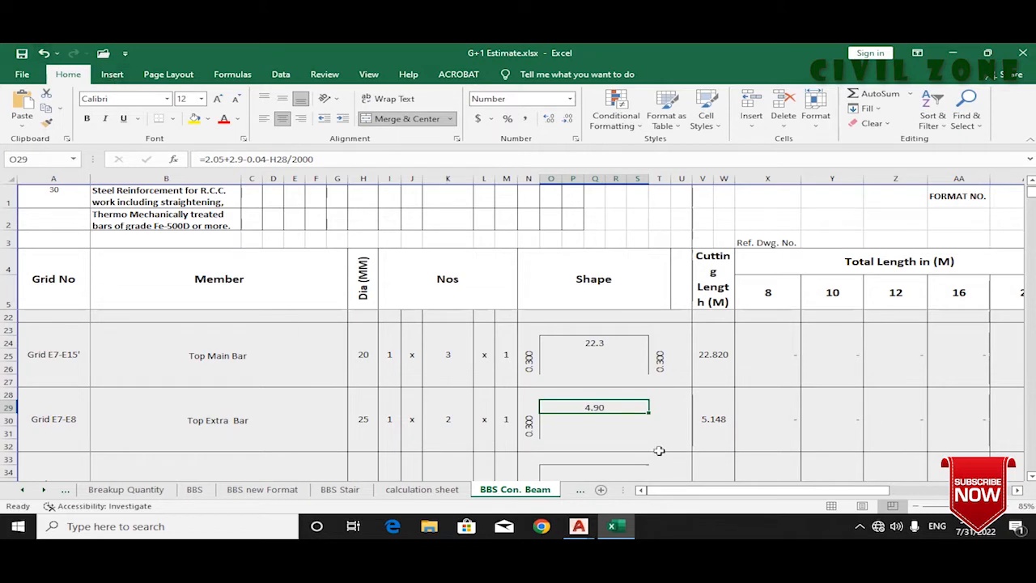
Step: Check the next Top Extra Bar row in Excel, then inspect the extra bar starting at E7 in the AutoCAD beam detail
scroll(565, 402, down, 1)
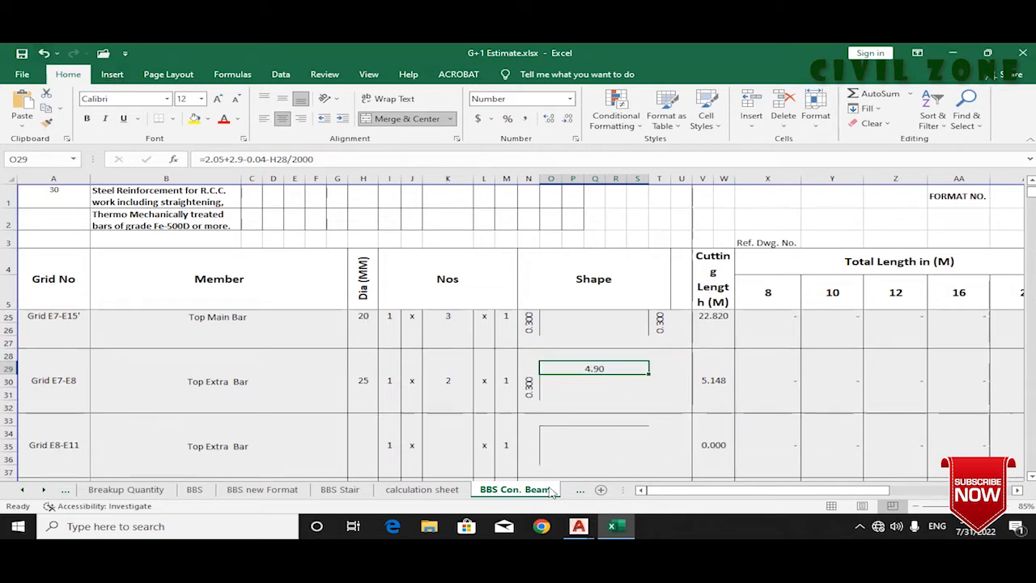
mouse_move(579, 526)
click(668, 478)
scroll(294, 353, up, 4)
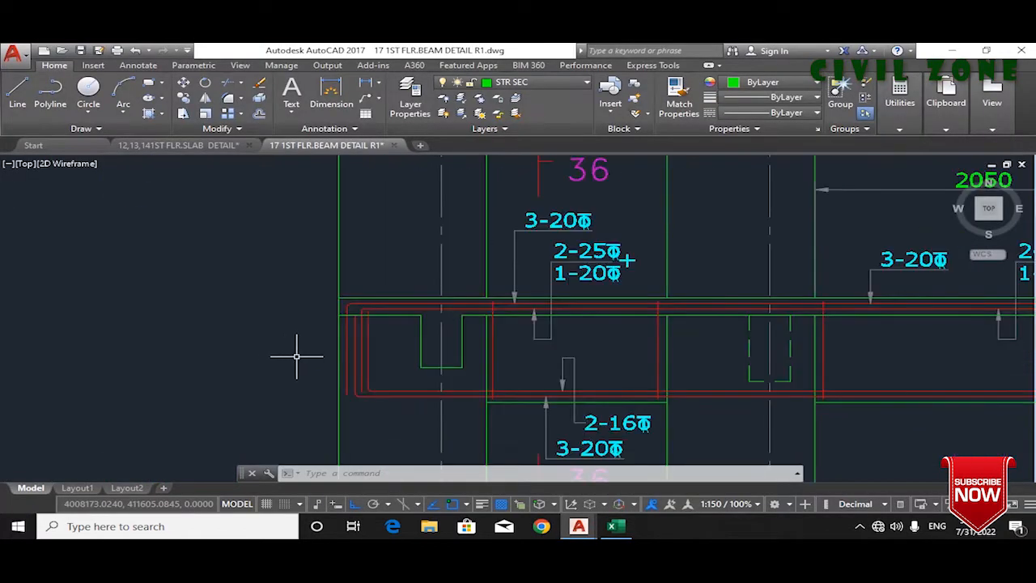
click(361, 317)
click(379, 308)
click(379, 307)
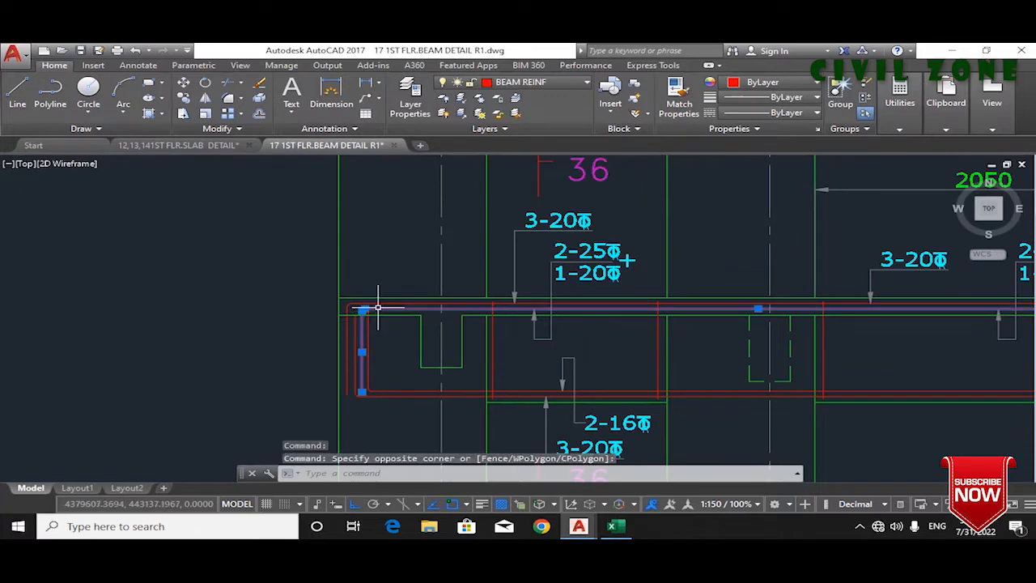
key(Escape)
Step: Select the top extra bar passing over the E11 column and examine its extent on both sides of the support
scroll(372, 304, down, 4)
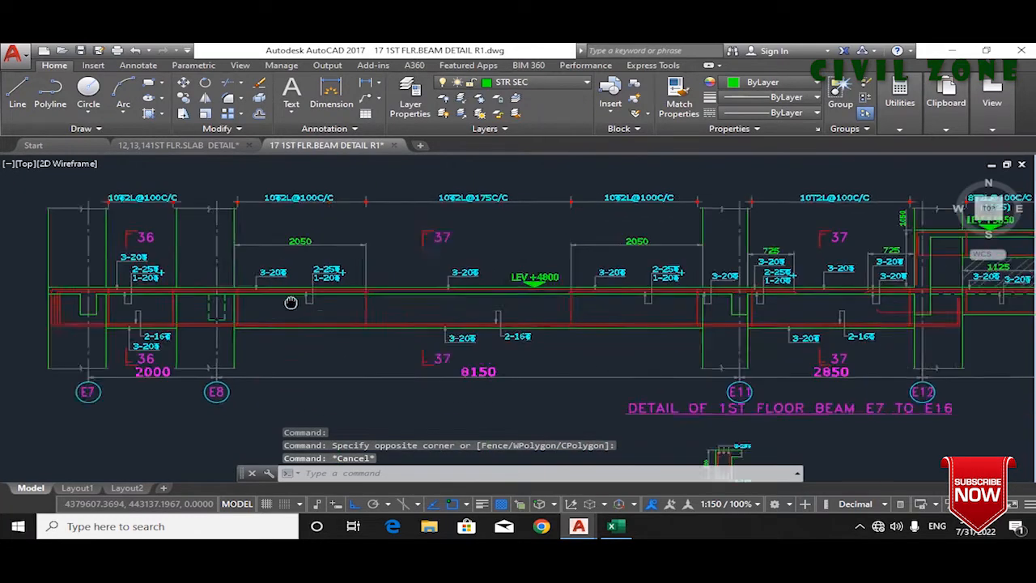
scroll(352, 310, up, 3)
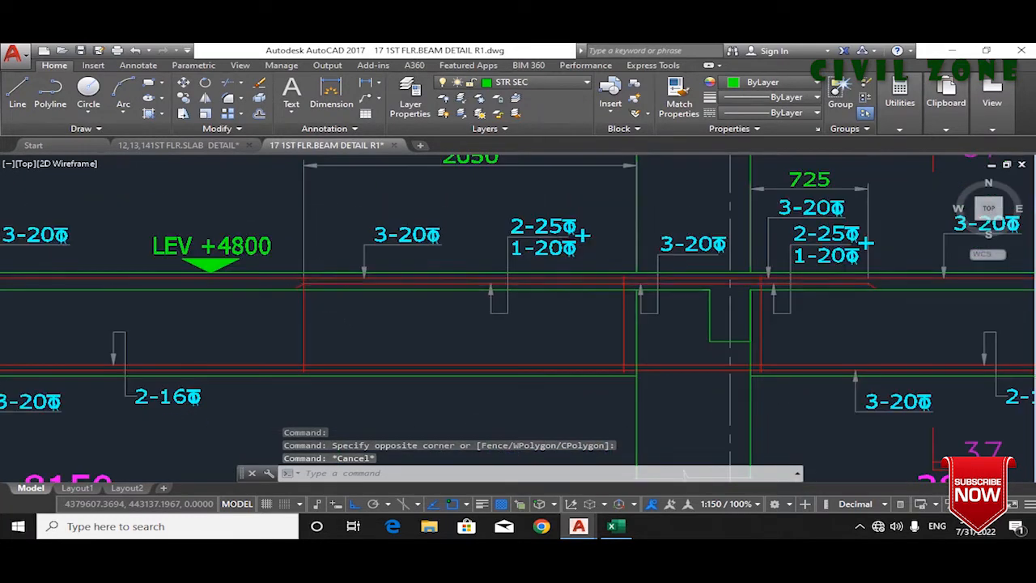
click(317, 282)
scroll(562, 326, down, 4)
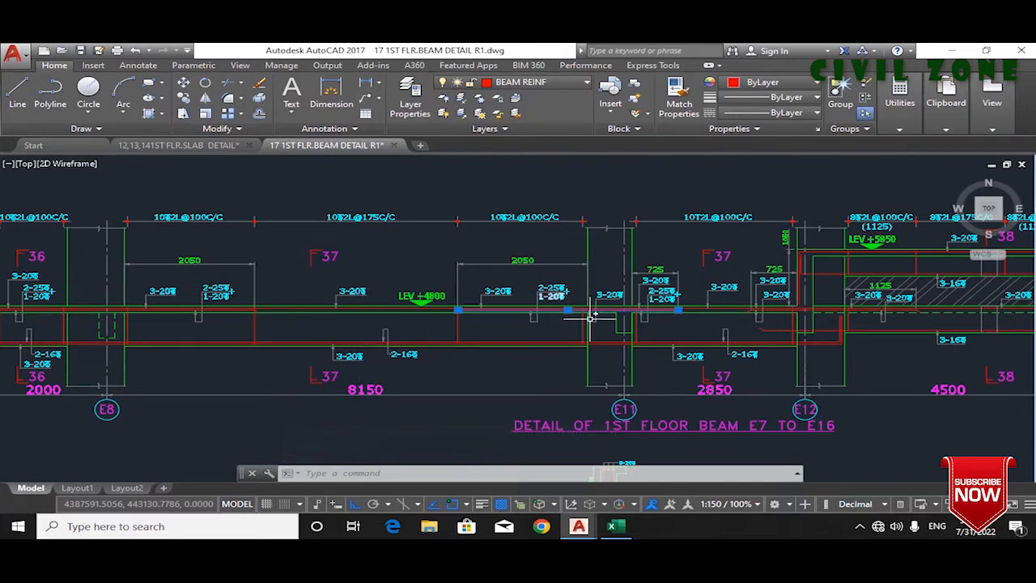
scroll(626, 409, up, 2)
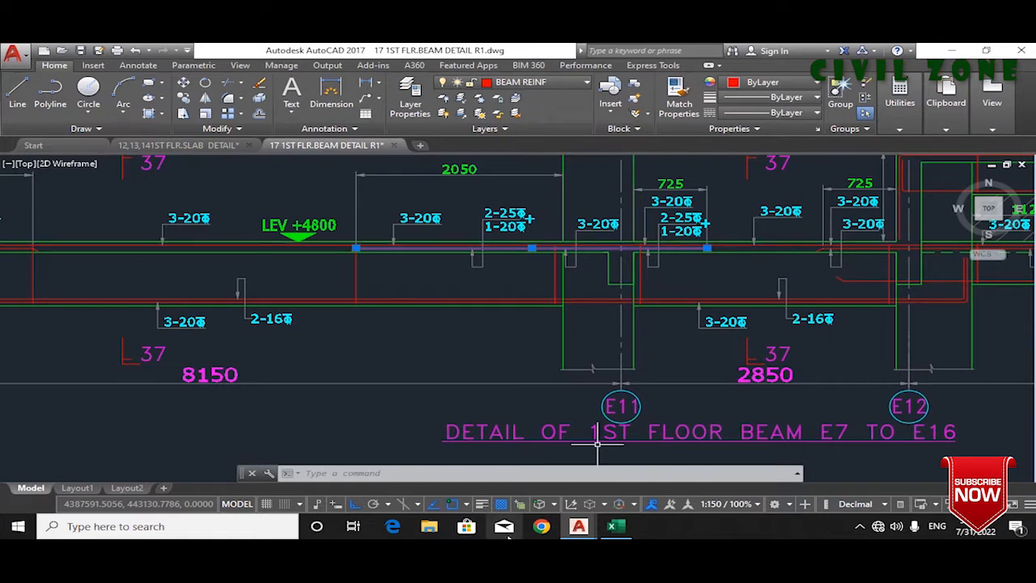
Step: Switch to Excel and change the grid label of the Top Extra Bar row below Grid E7-E8 to At Grid E11
click(604, 531)
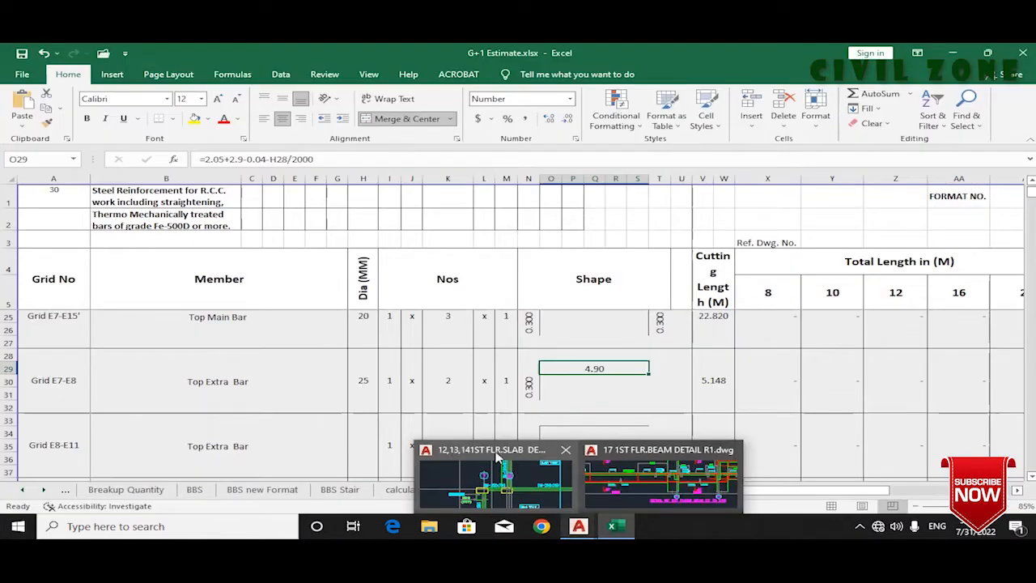
double_click(64, 453)
key(BackSpace)
key(BackSpace)
key(BackSpace)
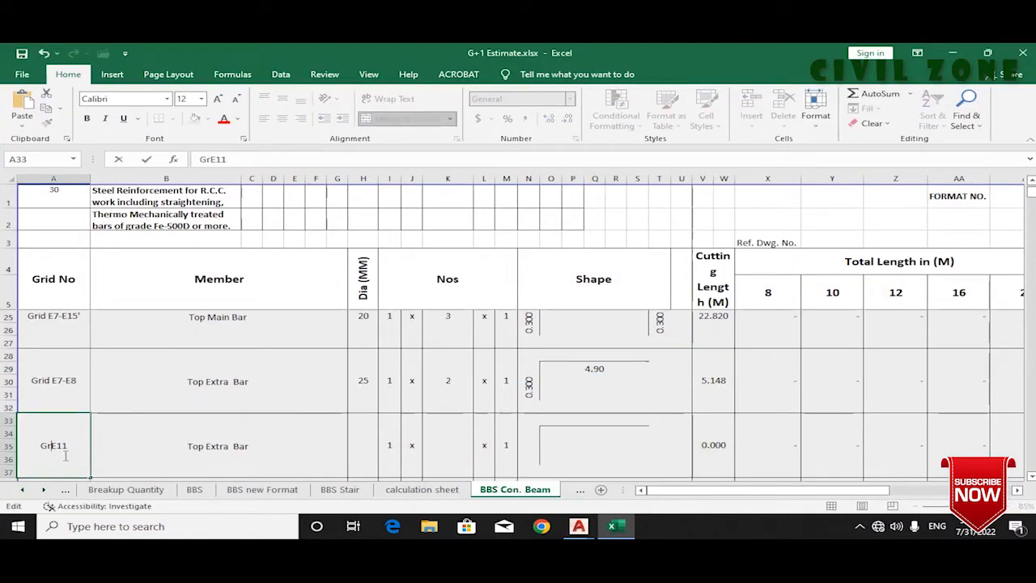
key(ctrl+z)
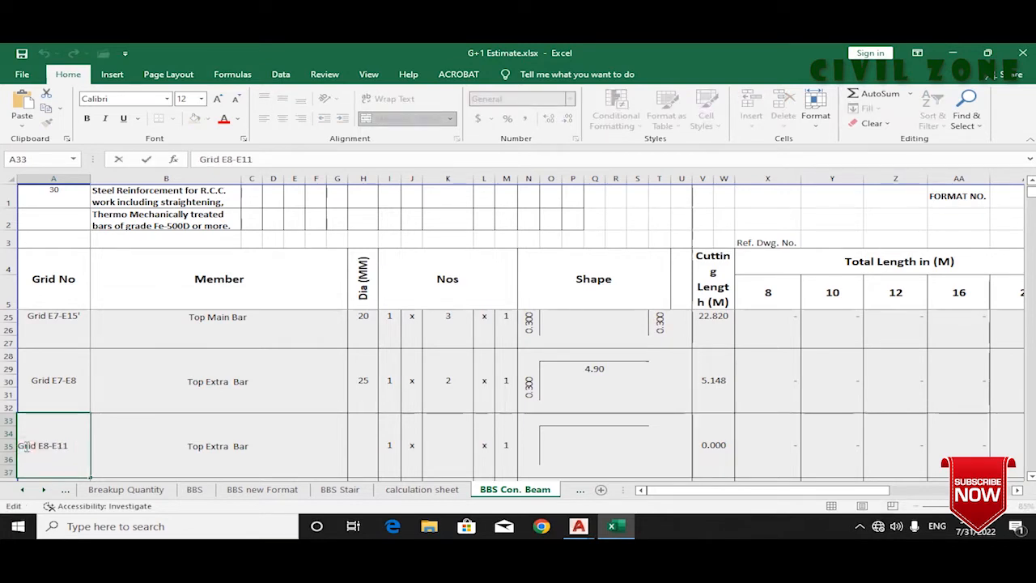
text(AT)
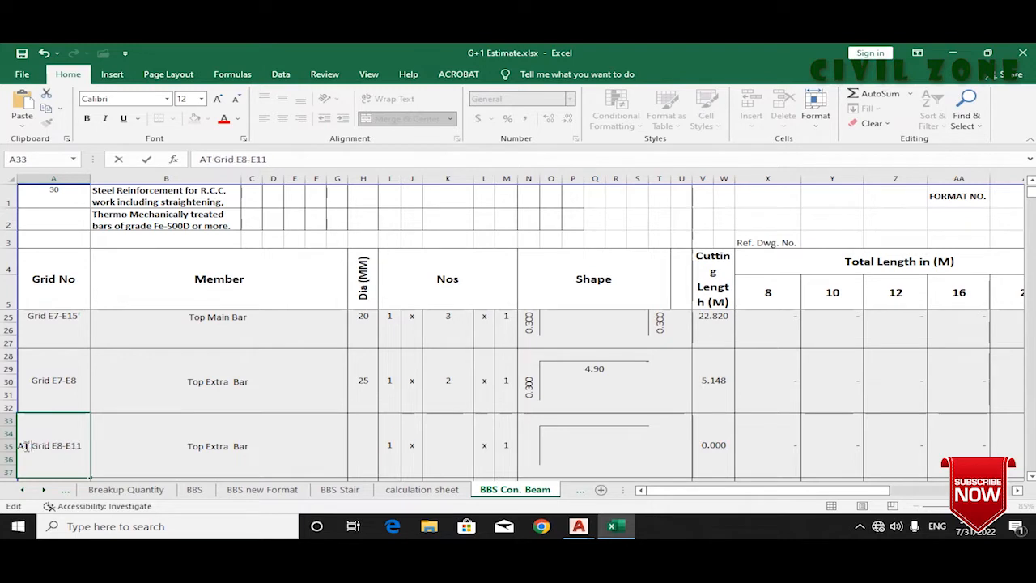
key(BackSpace)
key(BackSpace)
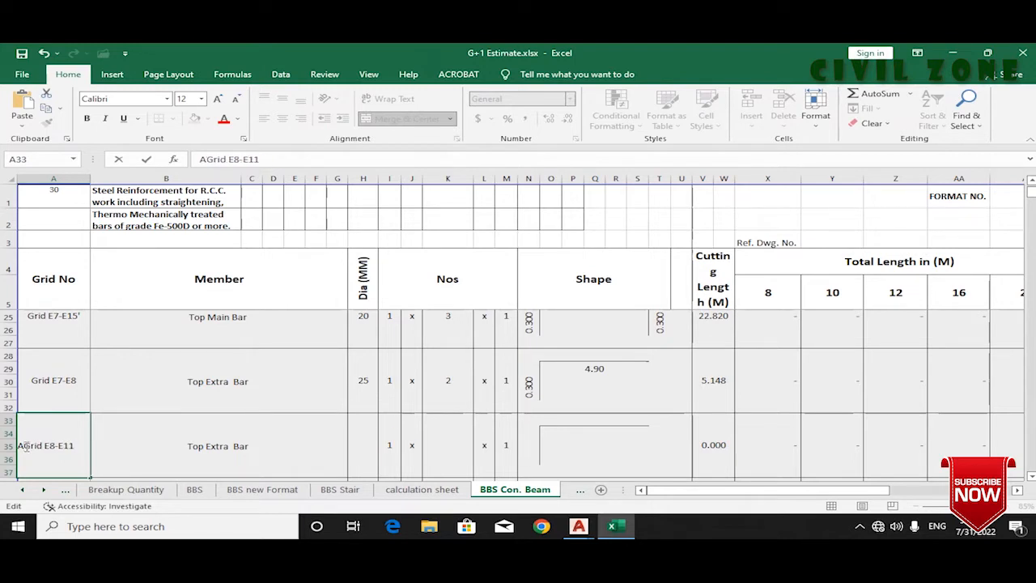
text(t)
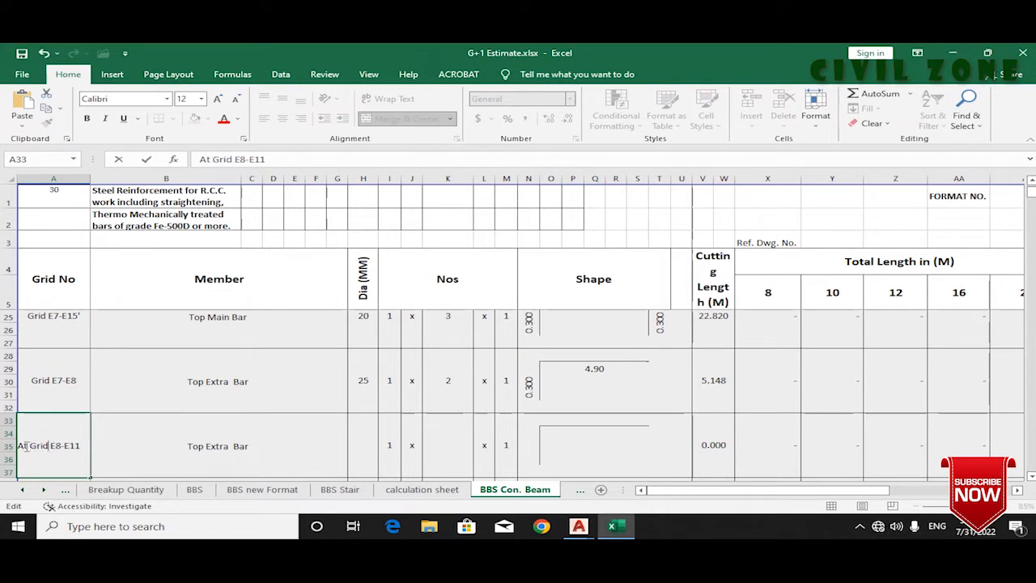
key(Right)
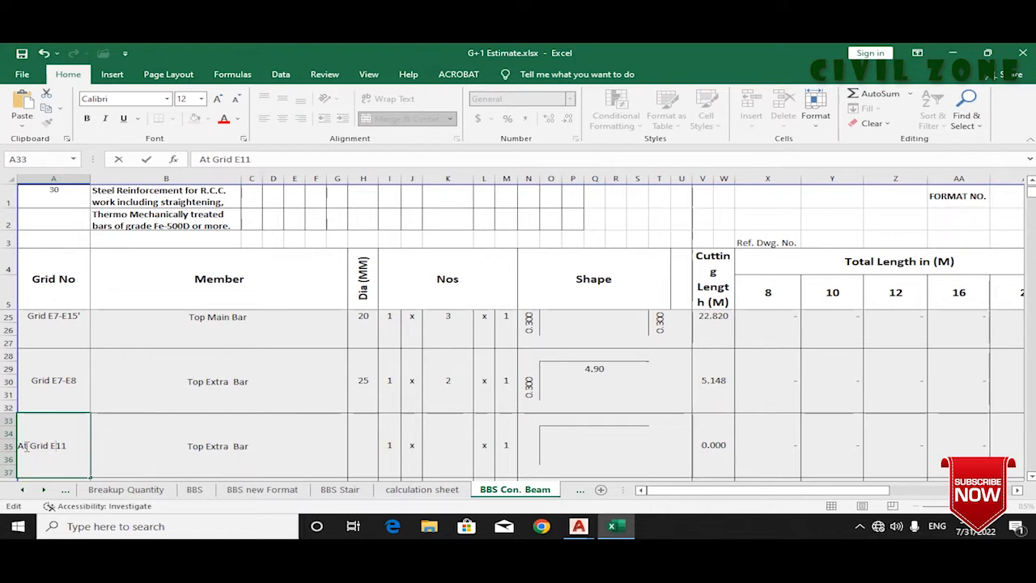
key(BackSpace)
key(Return)
click(26, 446)
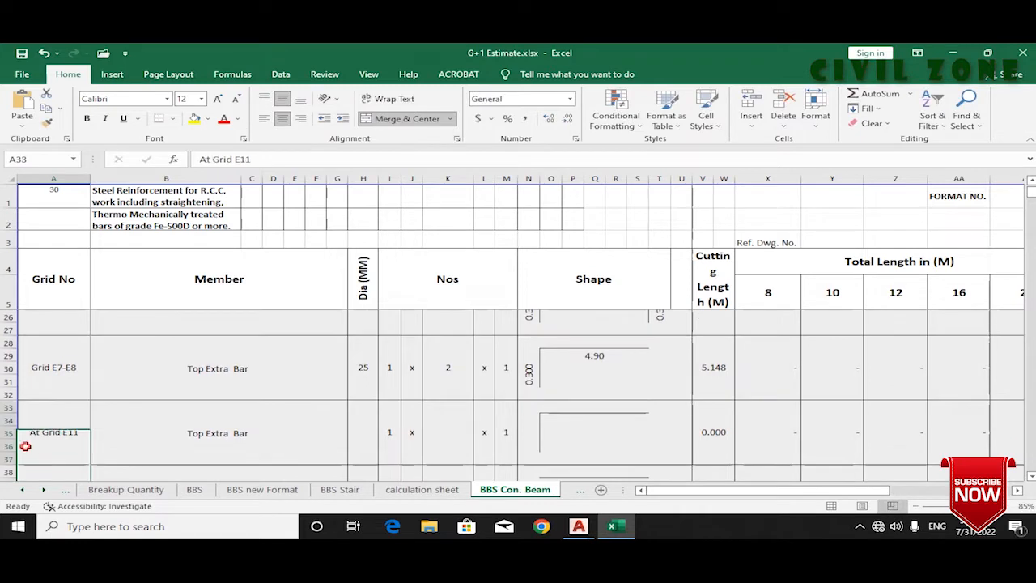
Step: Undo the grid label change on the Top Extra Bar row below Grid E7-E8
click(313, 444)
scroll(551, 429, down, 1)
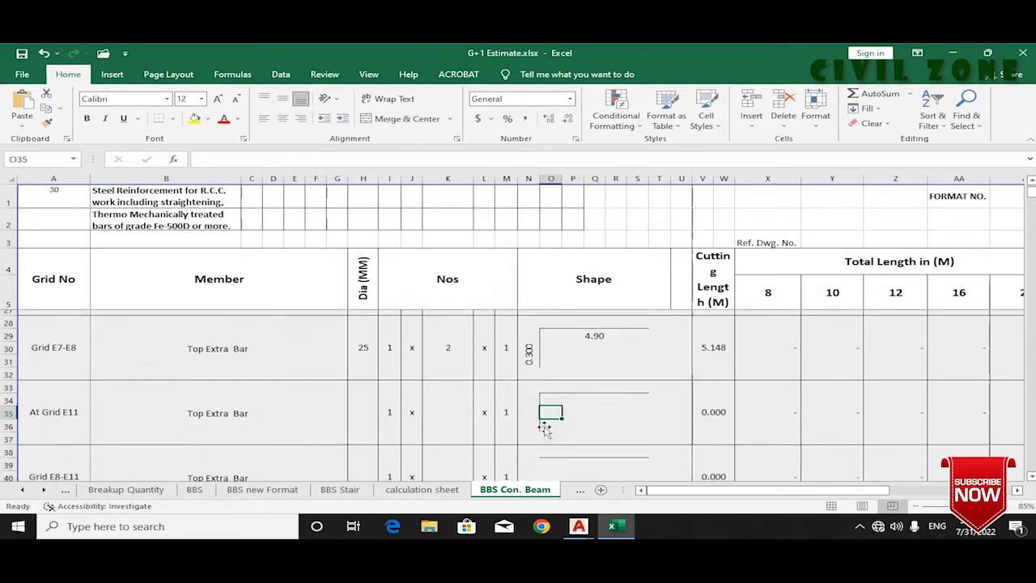
click(577, 446)
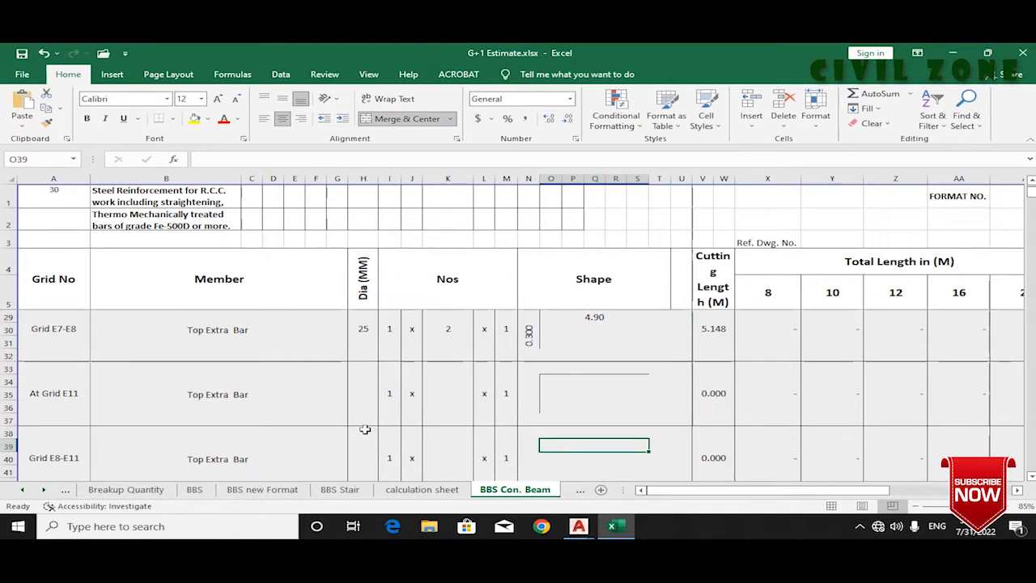
key(ctrl+z)
key(ctrl+z)
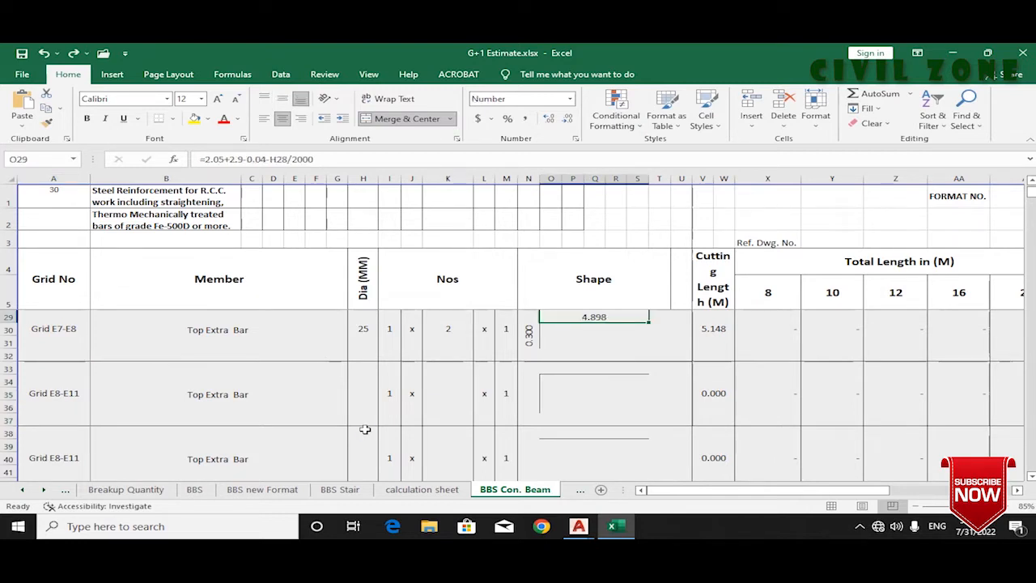
scroll(598, 409, up, 2)
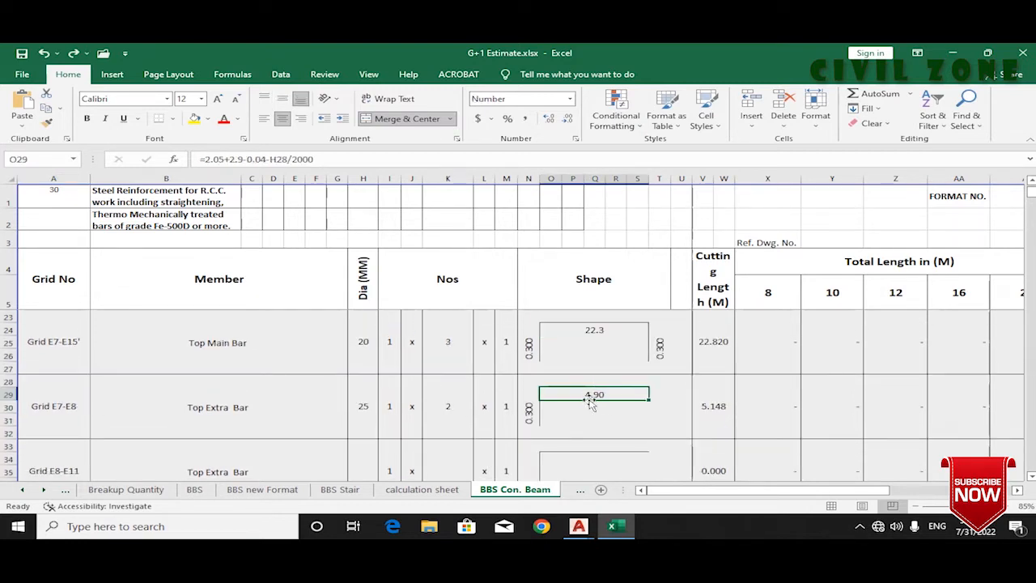
Step: Check the bar count of the 25 mm Top Extra Bar row, then examine the extra bar callout near E7 in the AutoCAD beam detail
scroll(591, 404, down, 1)
click(468, 375)
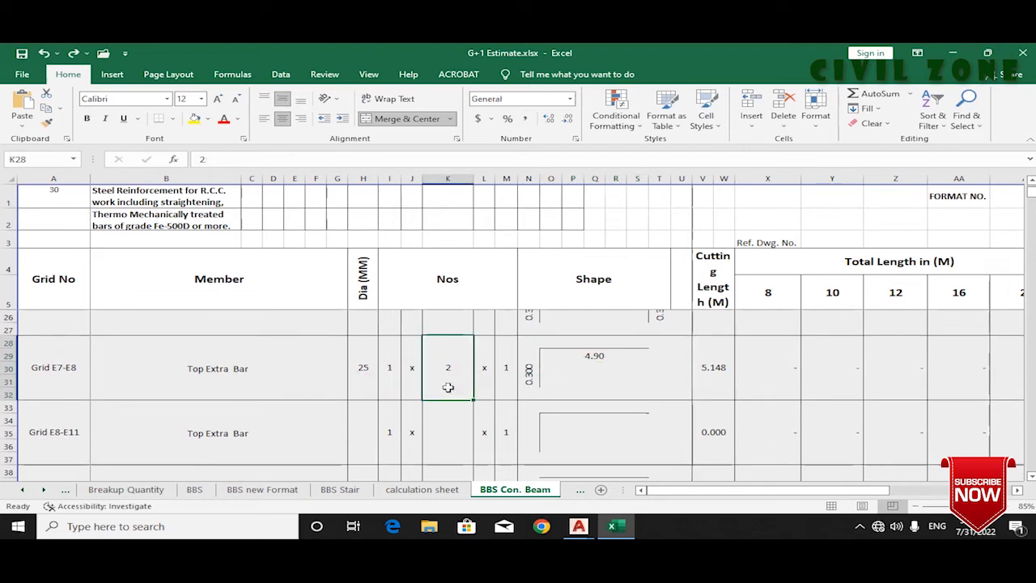
mouse_move(592, 527)
click(629, 490)
scroll(689, 365, down, 4)
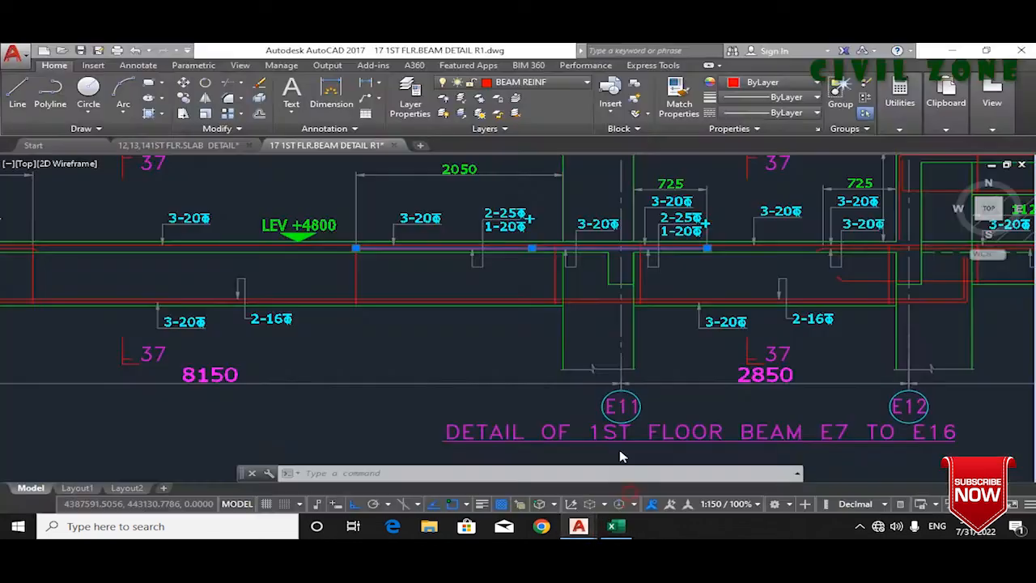
scroll(453, 345, up, 4)
key(Escape)
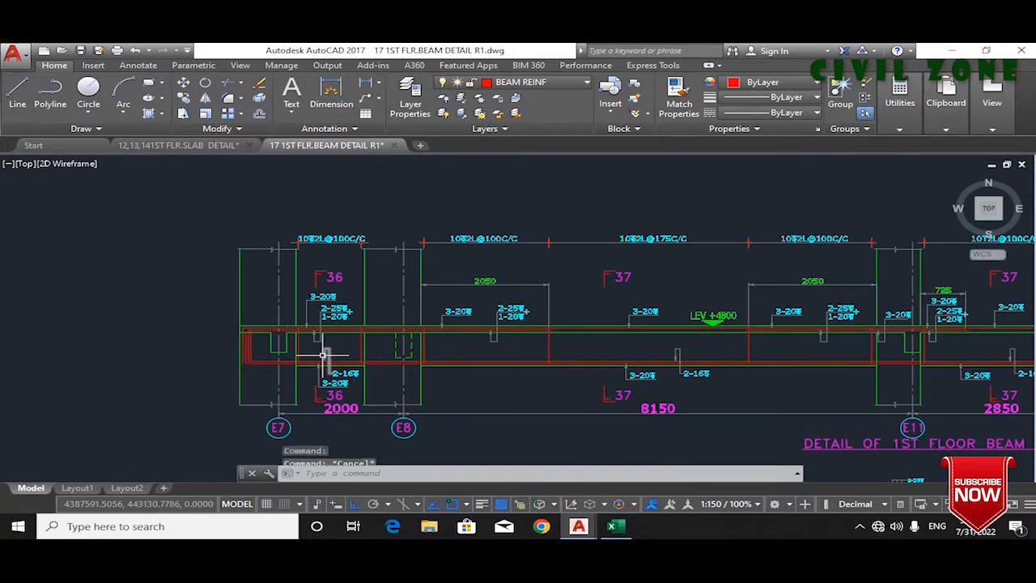
scroll(332, 325, up, 4)
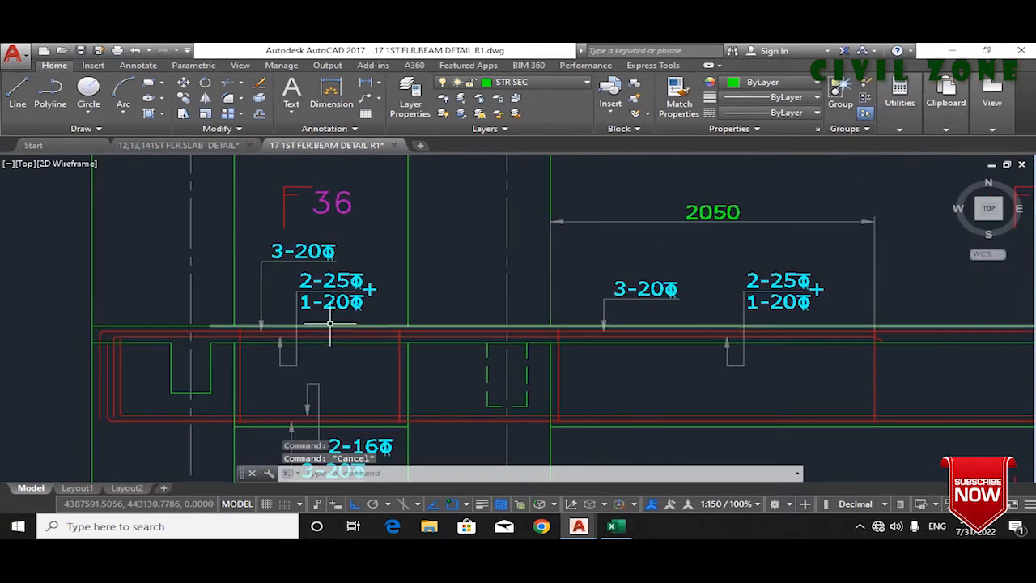
Step: Switch to Excel and copy the Grid E7-E8 label into the Top Extra Bar row below it, replacing Grid E8-E11
click(617, 529)
click(127, 424)
click(72, 437)
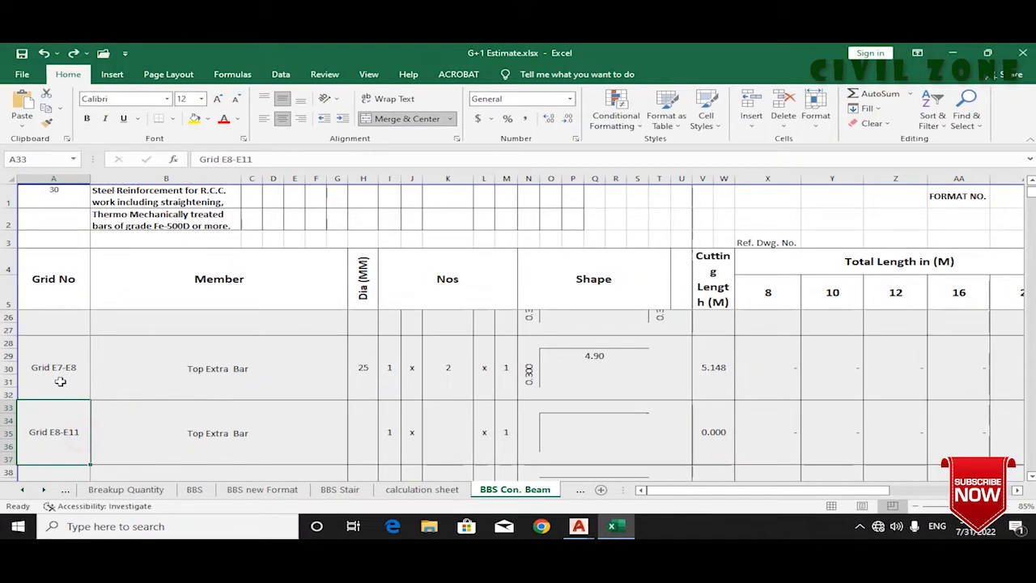
click(61, 382)
key(ctrl+c)
click(59, 429)
key(ctrl+v)
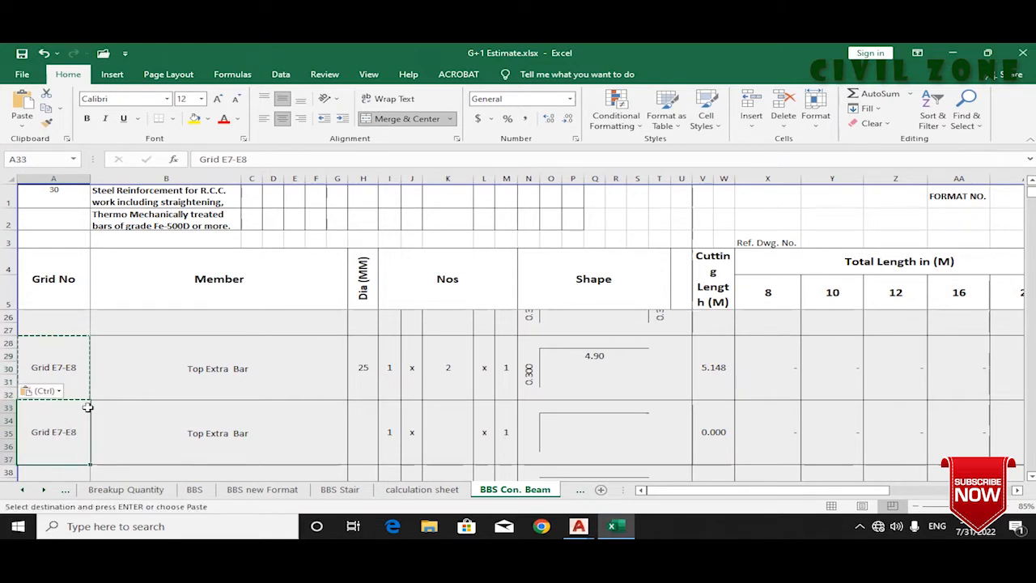
Step: Fill the second Grid E7-E8 Top Extra Bar row with diameter 20, bar count 1 and a bent leg of 0.3 m
click(234, 431)
click(375, 426)
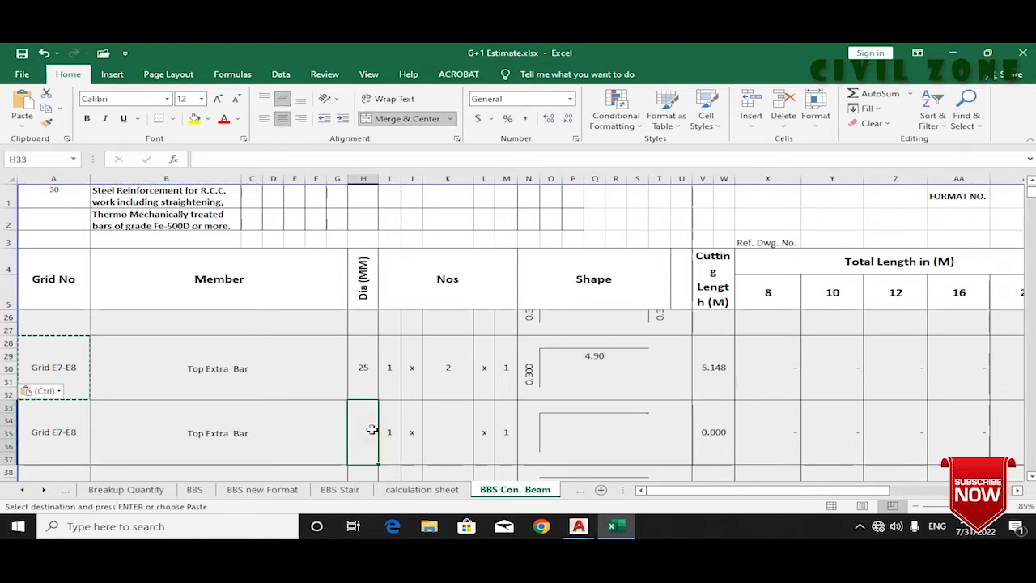
text(20)
key(Tab)
key(Tab)
key(Tab)
text(1)
key(Tab)
key(Tab)
key(Tab)
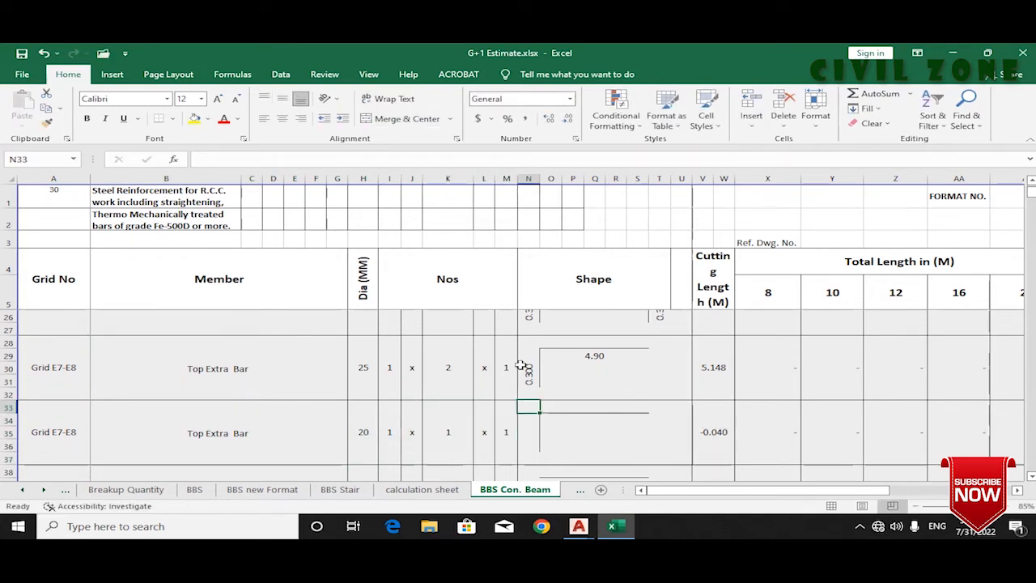
click(526, 431)
text(0.3)
key(Tab)
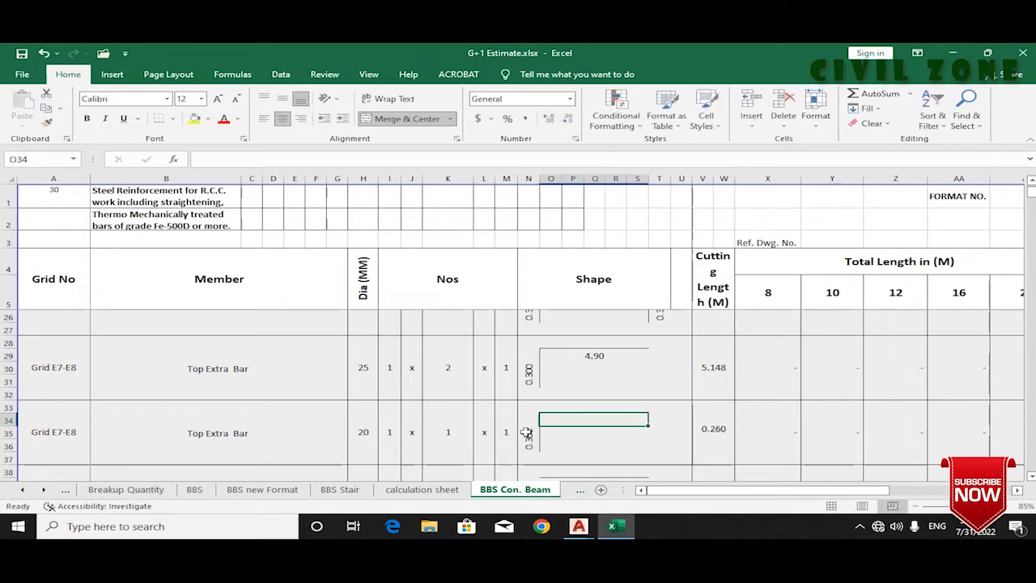
Step: Copy the shape block with its length formula from the 25 mm Top Extra Bar row into the 20 mm row
click(605, 356)
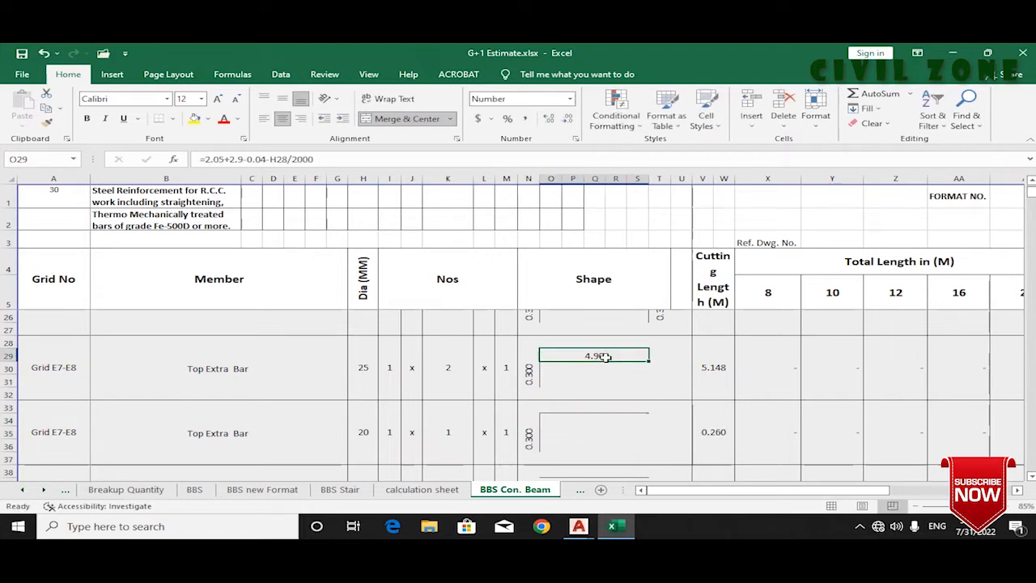
mouse_move(524, 341)
mouse_down()
mouse_move(659, 377)
mouse_move(673, 386)
mouse_move(665, 403)
mouse_up()
key(ctrl+c)
click(528, 410)
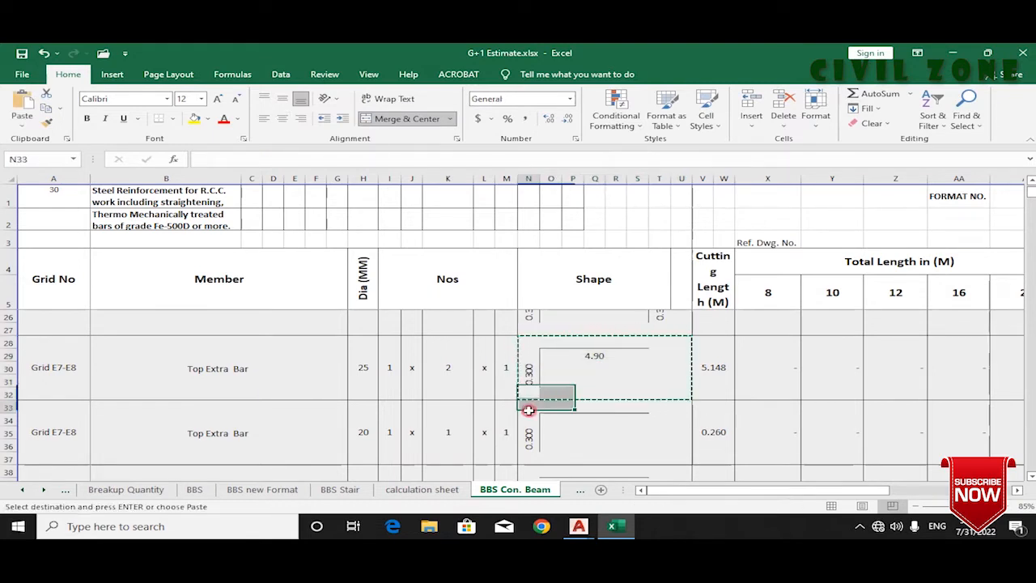
key(ctrl+v)
key(Escape)
Step: Check the length formulas of both Grid E7-E8 extra bars and the cutting length formula of the 20 mm row
double_click(587, 422)
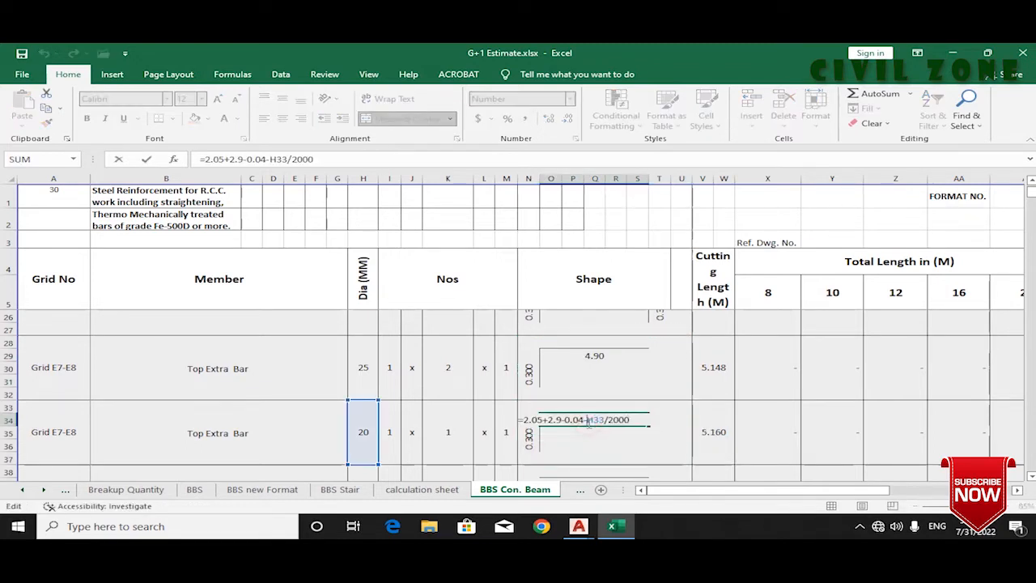
key(Escape)
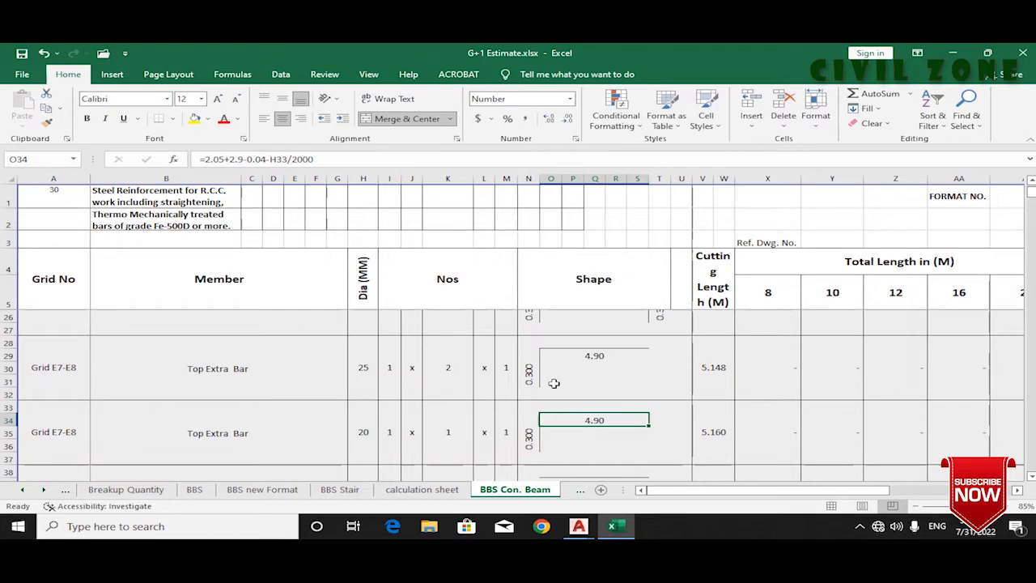
double_click(578, 350)
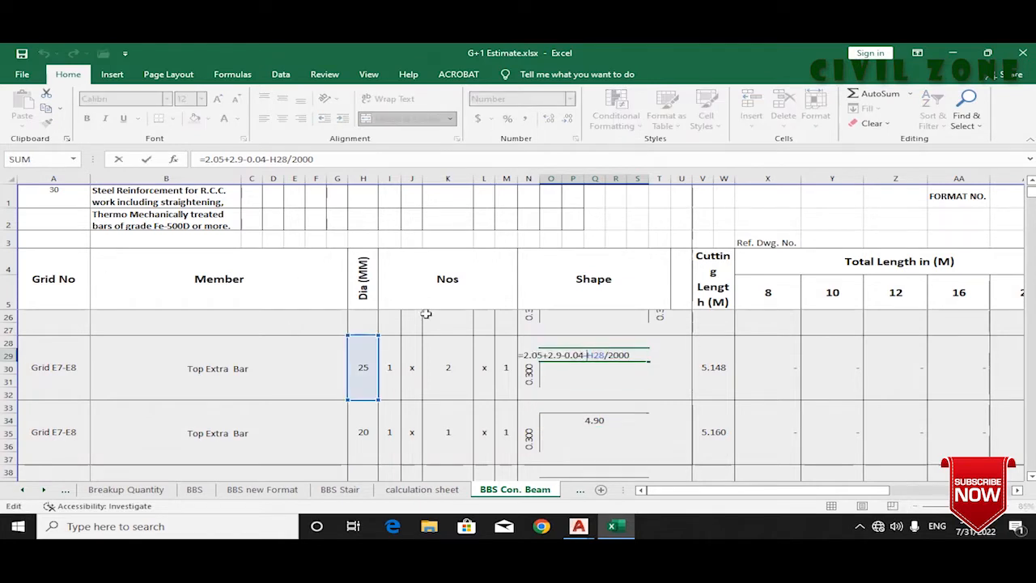
key(Escape)
double_click(583, 418)
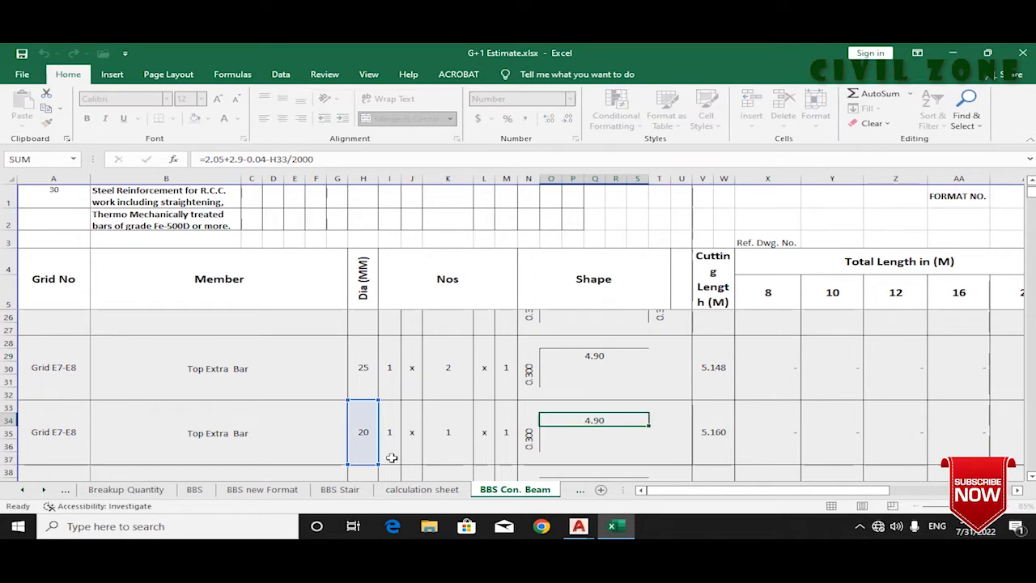
key(Escape)
click(731, 417)
double_click(731, 417)
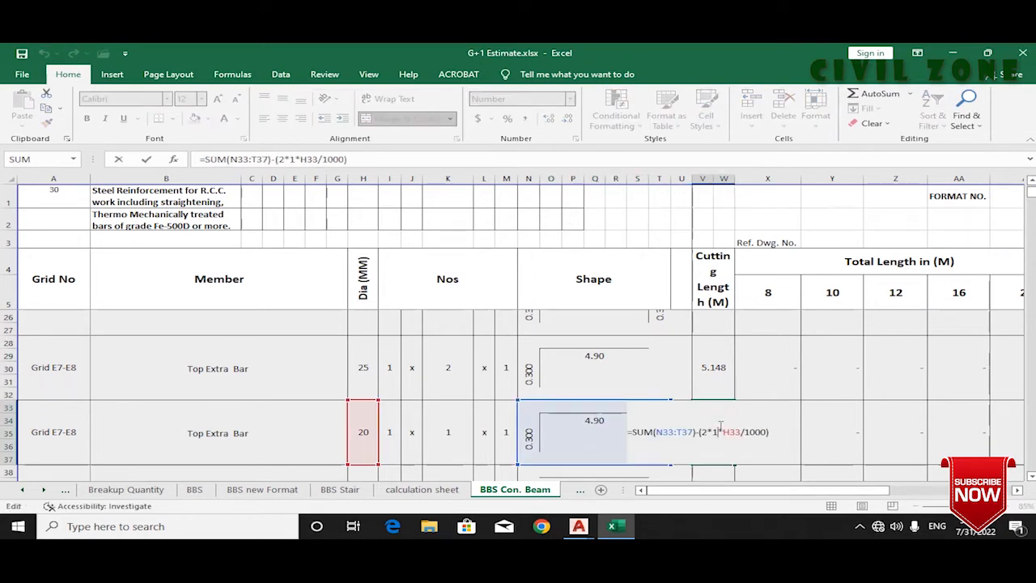
key(Return)
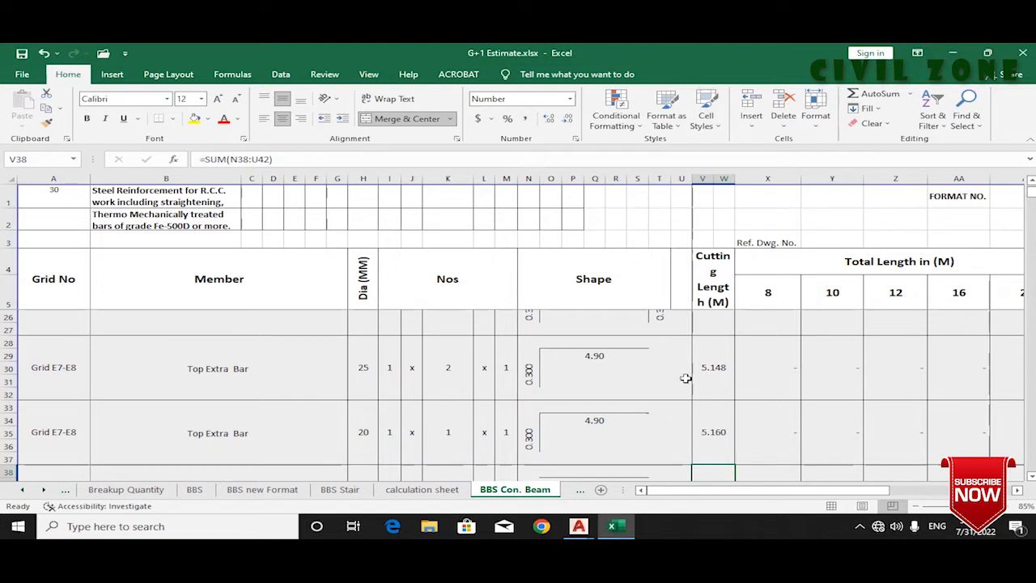
Step: Switch to AutoCAD and examine the bent top extra bar starting at E7 and the straight extra bar over E11
scroll(682, 411, down, 1)
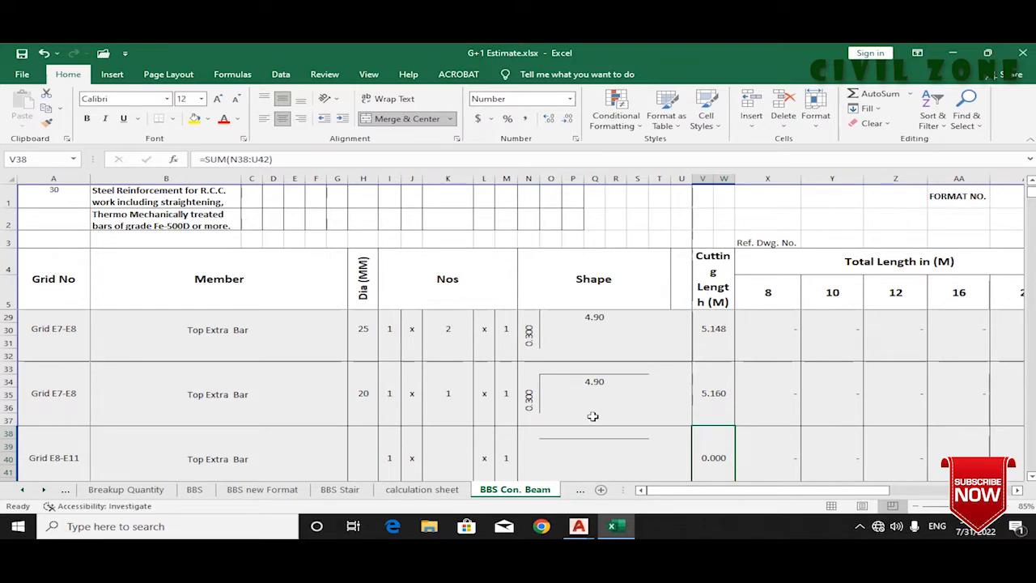
mouse_move(578, 526)
click(660, 480)
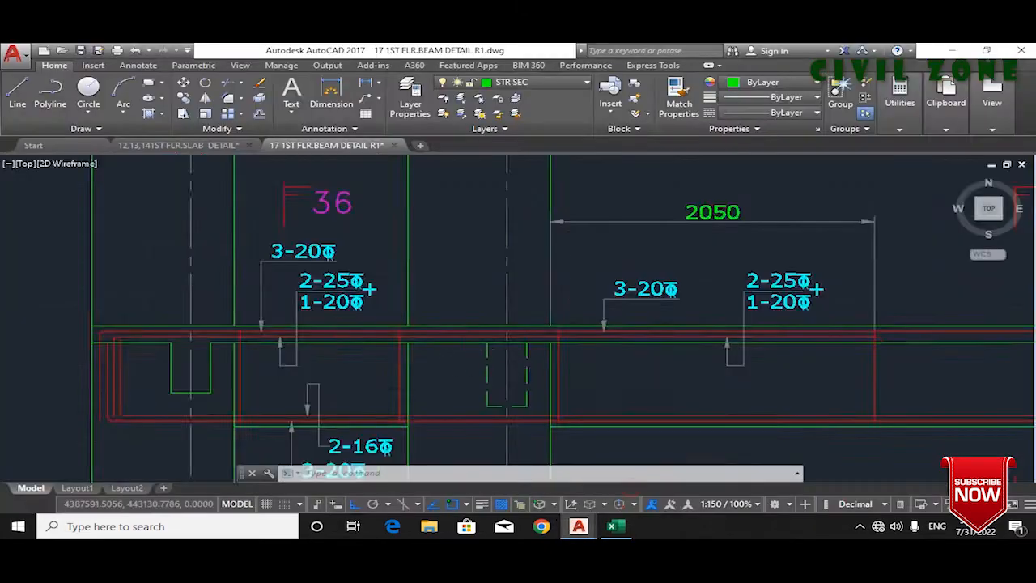
scroll(92, 324, up, 6)
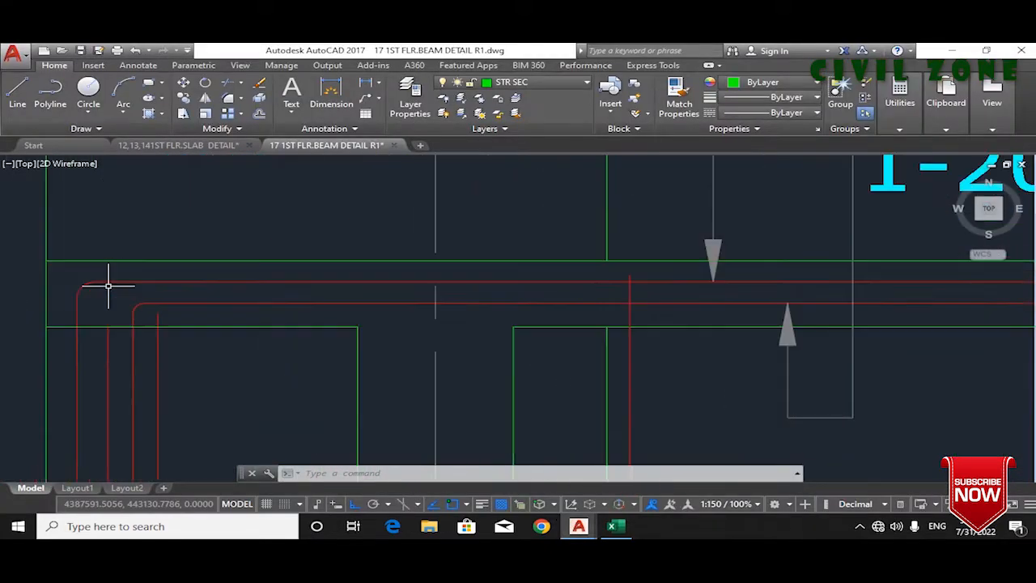
click(147, 298)
click(131, 305)
click(181, 299)
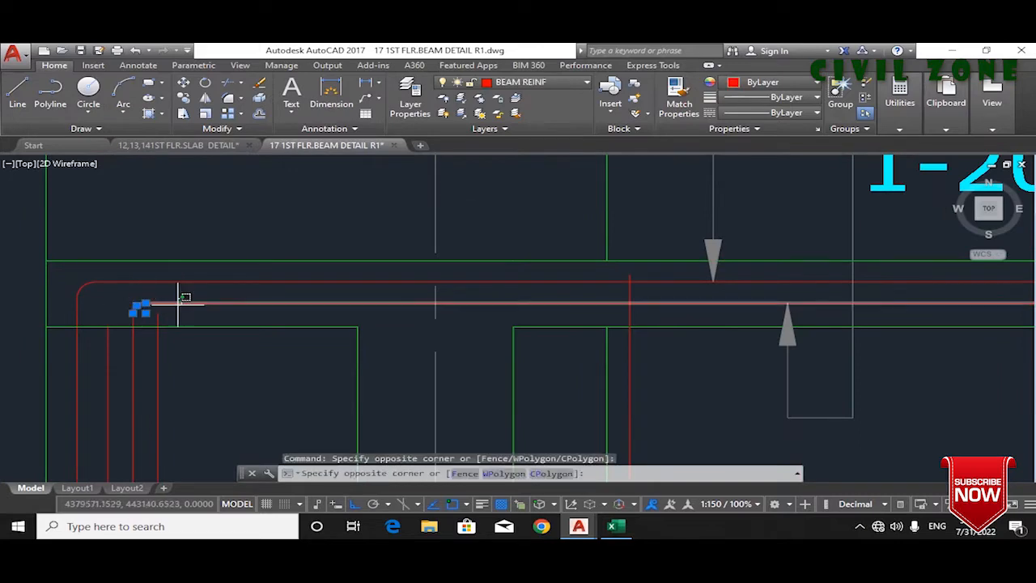
click(171, 308)
scroll(138, 332, down, 5)
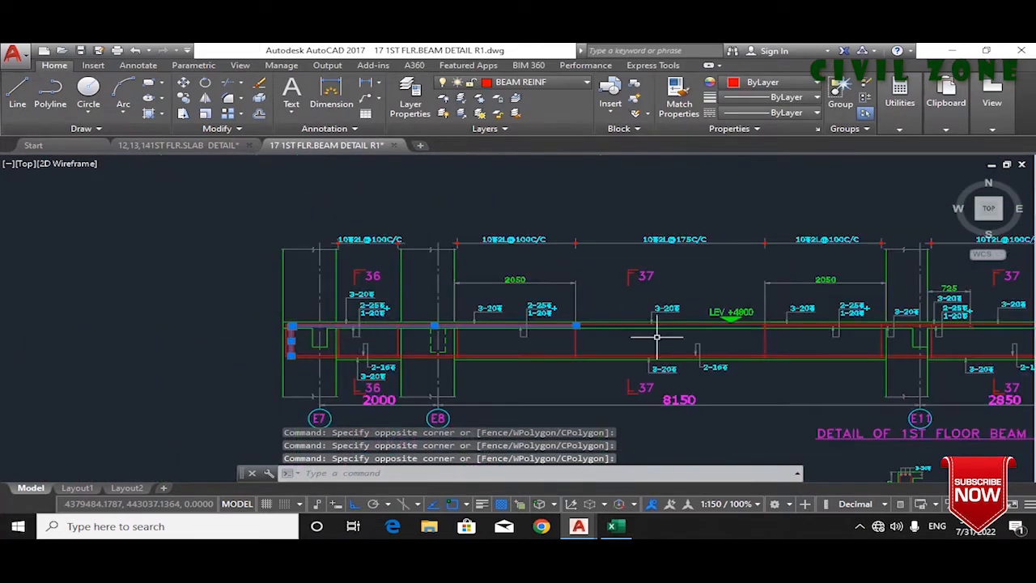
key(Escape)
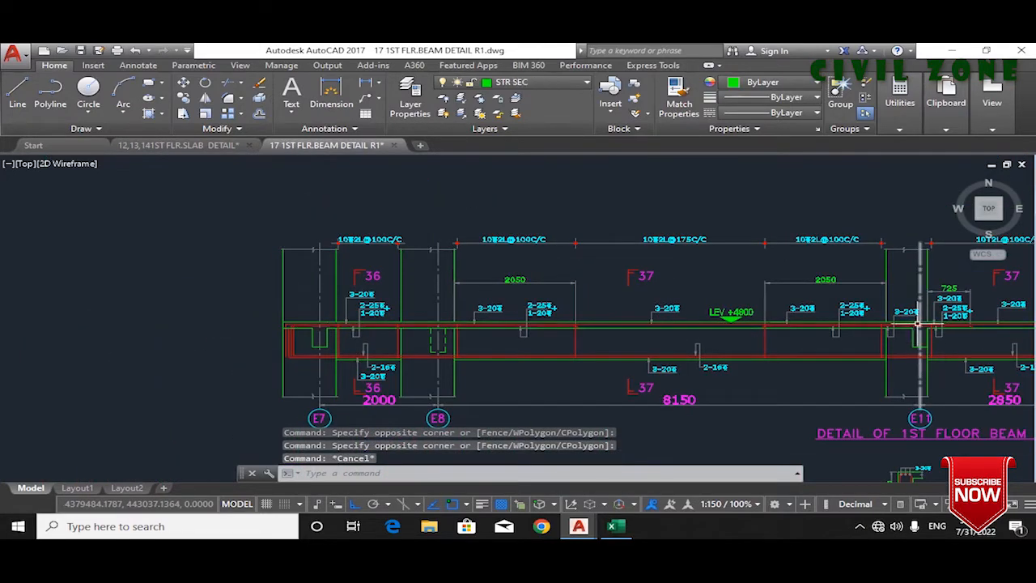
scroll(490, 352, up, 3)
scroll(476, 368, up, 4)
click(489, 322)
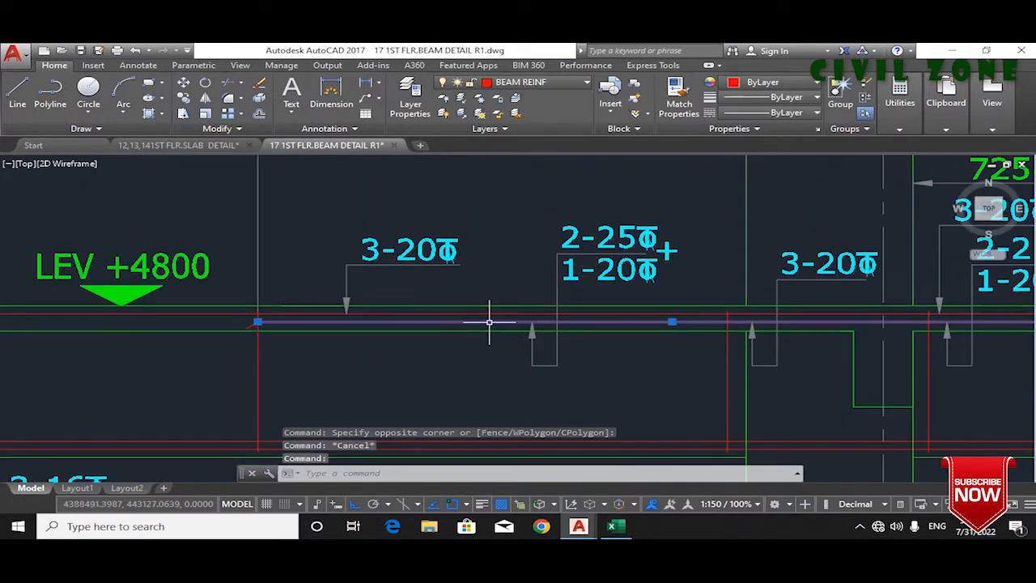
key(Escape)
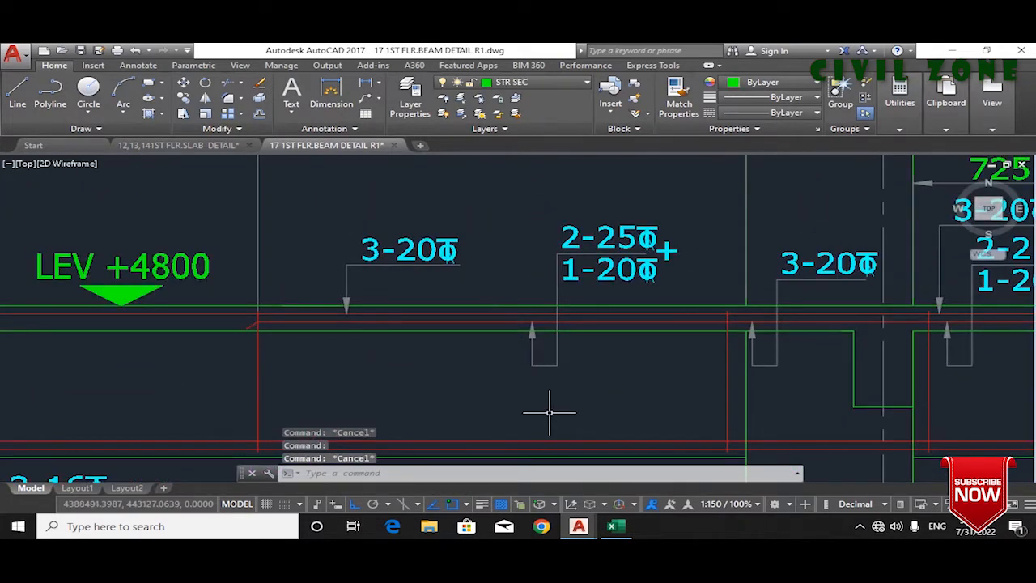
Step: Switch to Excel and change the Grid E8-E11 label of the next Top Extra Bar row to At Grid E11
click(613, 527)
scroll(113, 429, down, 1)
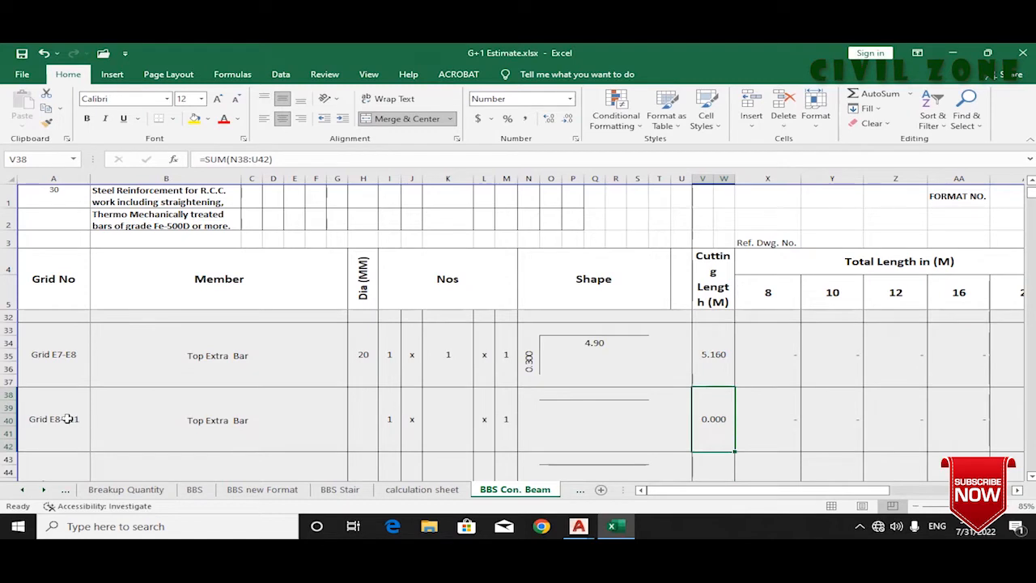
click(67, 421)
click(65, 420)
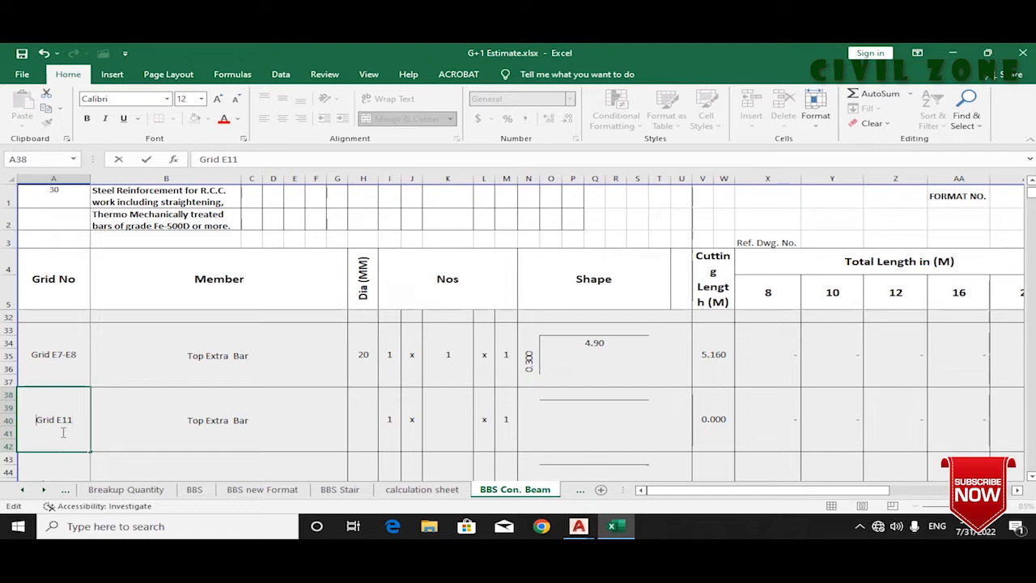
text(at)
key(Return)
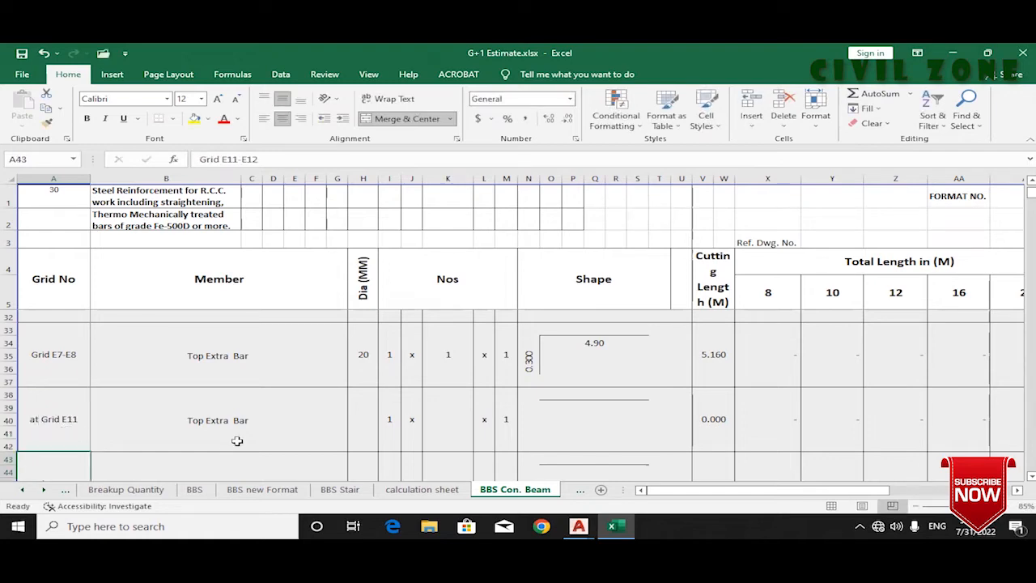
click(197, 419)
double_click(29, 419)
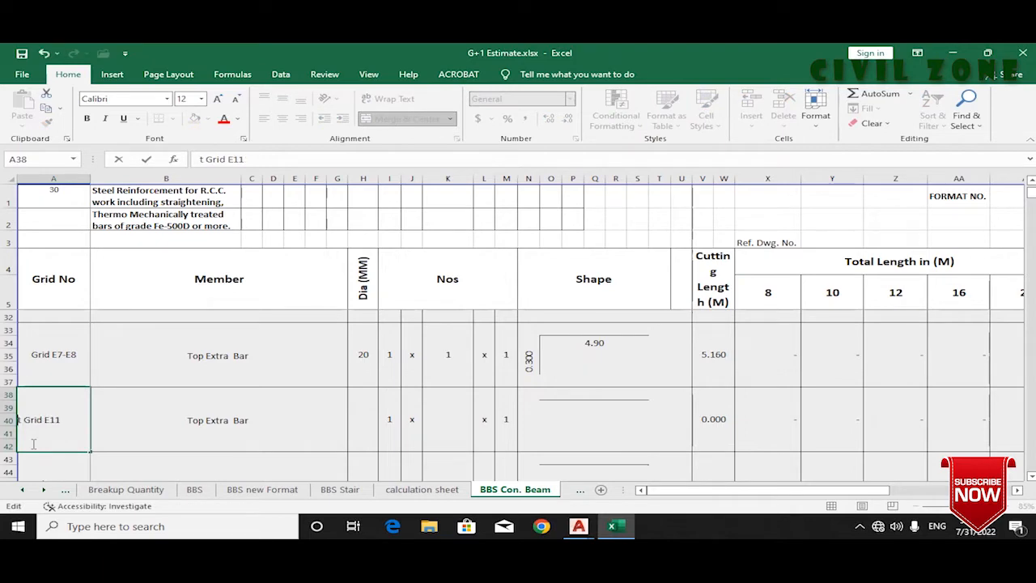
key(Tab)
Step: Check the E11 extra bar callout in AutoCAD, then enter diameter 25 and bar count 1 in the At Grid E11 row in Excel
mouse_move(579, 526)
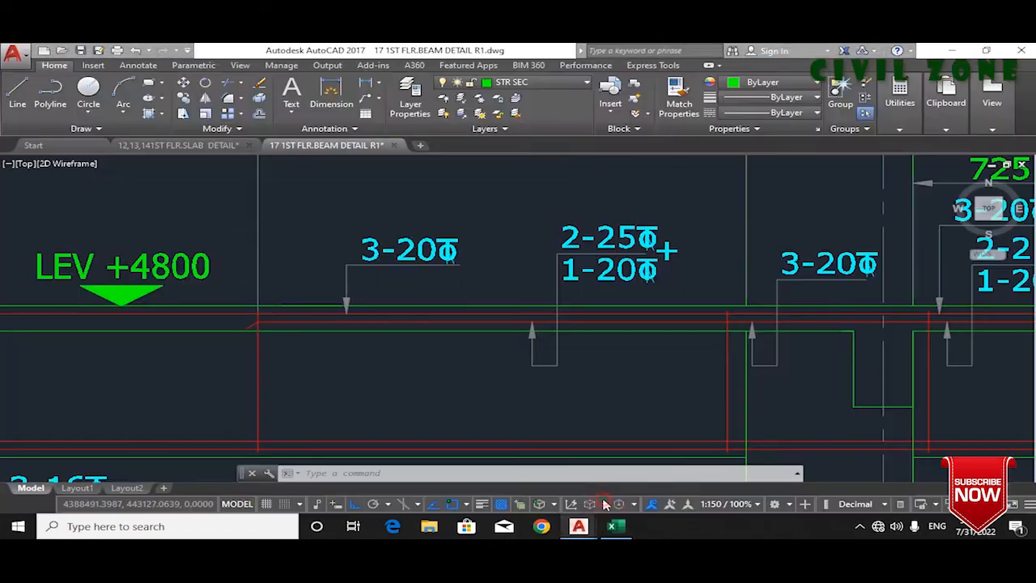
click(662, 473)
scroll(615, 408, down, 4)
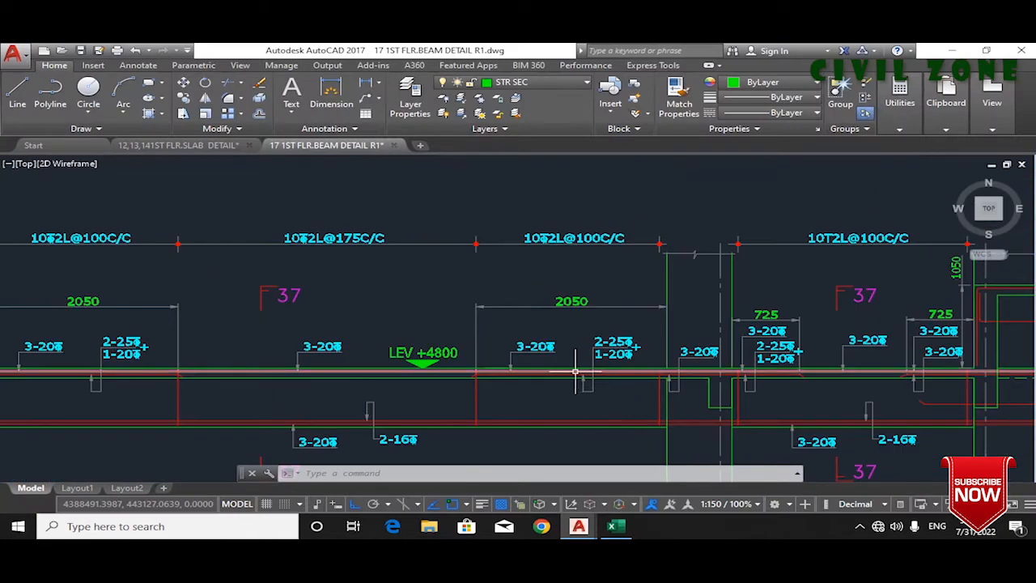
scroll(573, 370, up, 4)
click(617, 527)
click(359, 425)
text(2)
key(Tab)
key(Tab)
key(Tab)
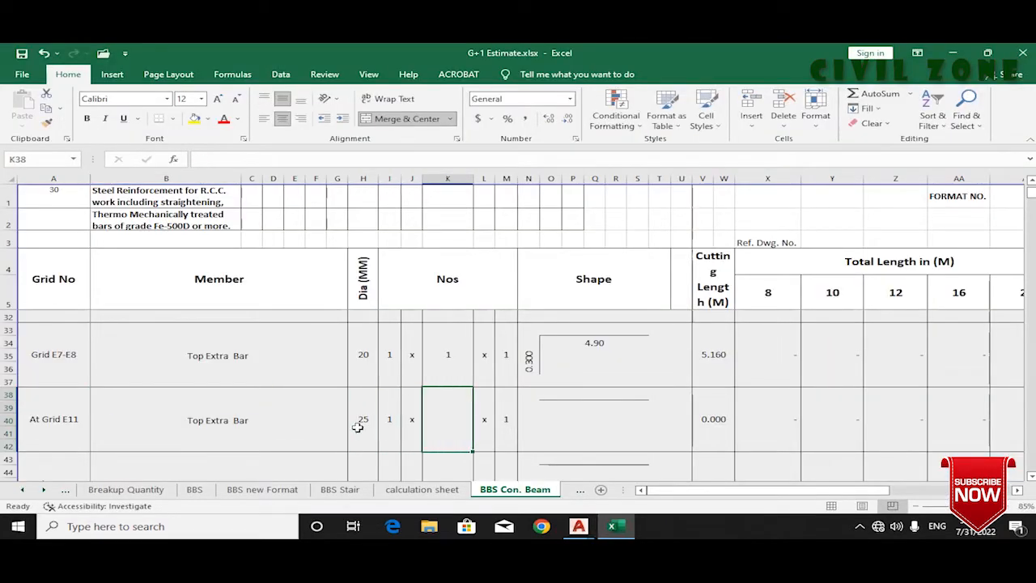
text(1)
key(Tab)
key(Tab)
key(Tab)
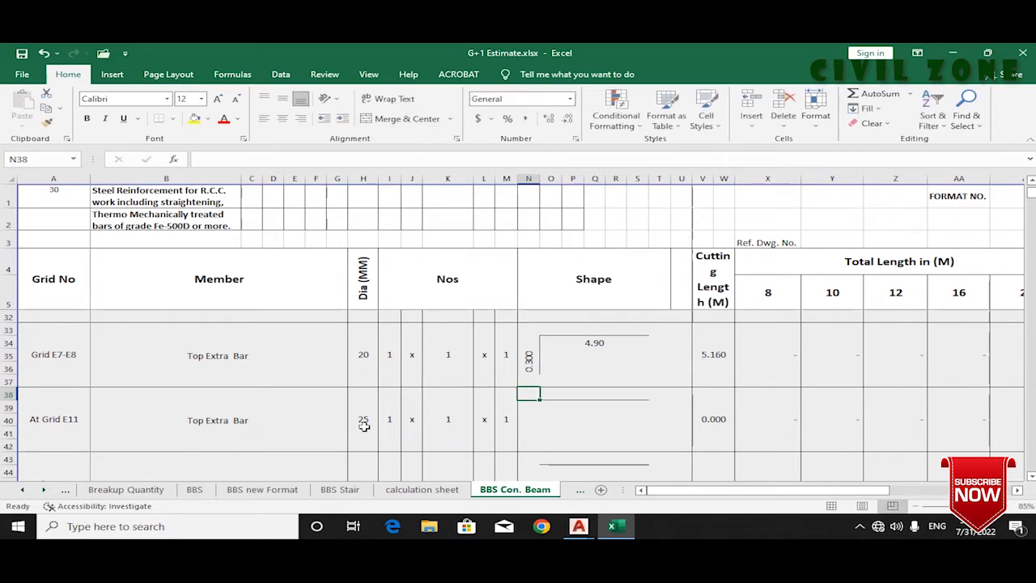
Step: Switch to the beam detail drawing in AutoCAD and look over the beam around grid E11
click(569, 409)
mouse_move(579, 523)
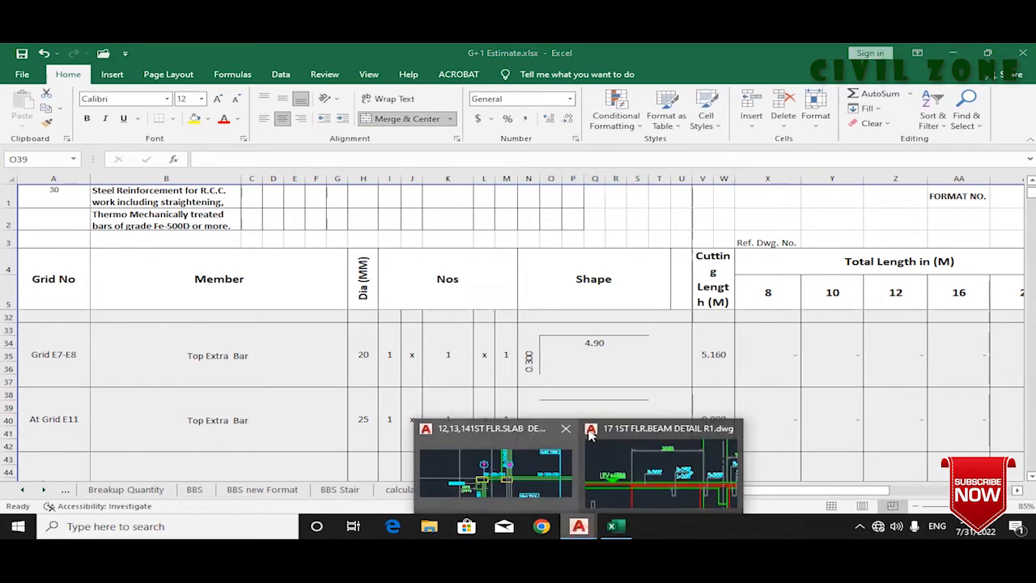
click(659, 432)
scroll(705, 358, down, 3)
scroll(611, 361, up, 2)
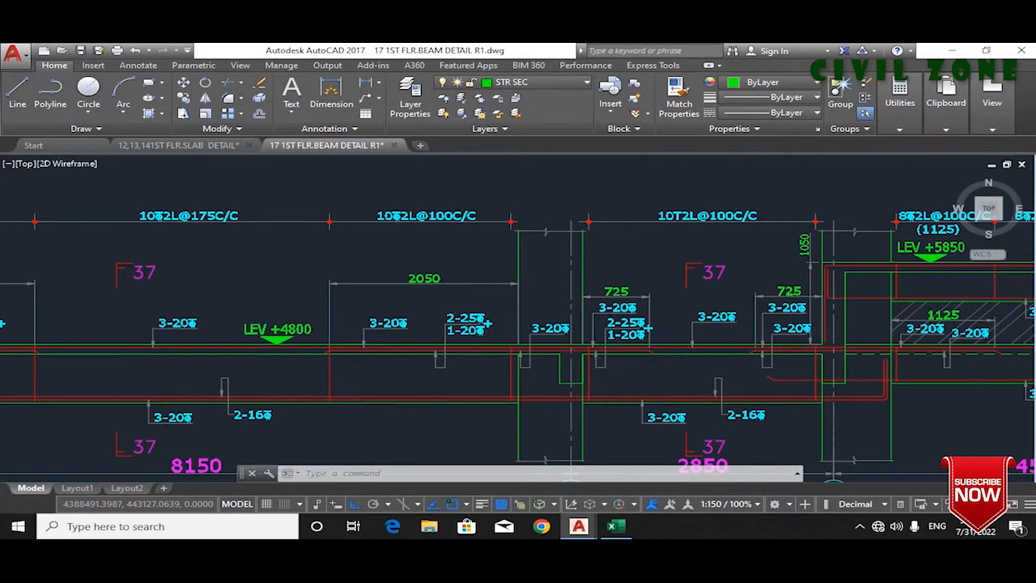
scroll(615, 340, up, 2)
click(331, 91)
scroll(553, 324, down, 2)
scroll(553, 324, down, 3)
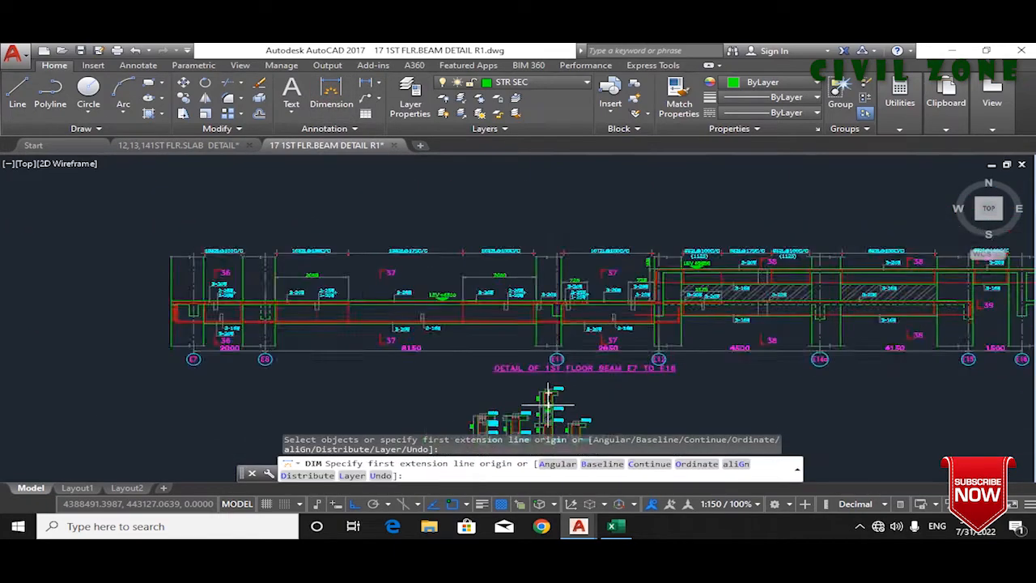
scroll(563, 290, up, 3)
mouse_move(580, 533)
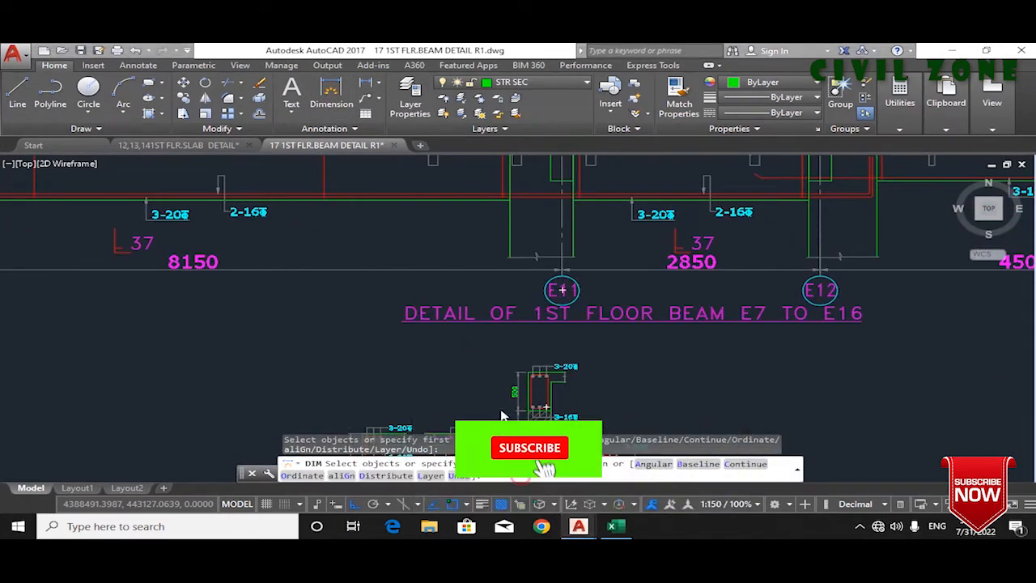
scroll(469, 352, down, 3)
key(Escape)
click(497, 479)
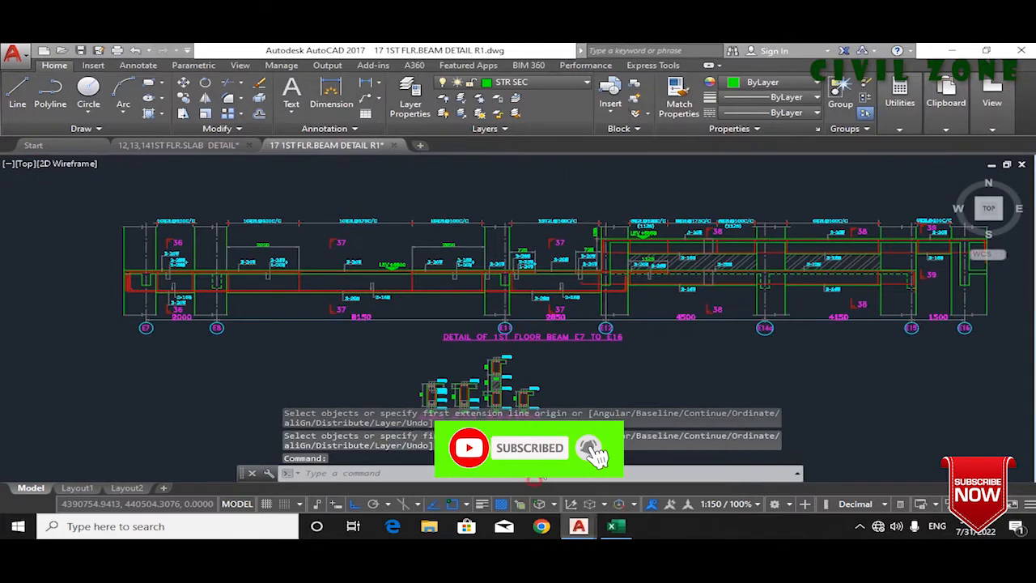
scroll(835, 359, up, 3)
scroll(705, 327, up, 2)
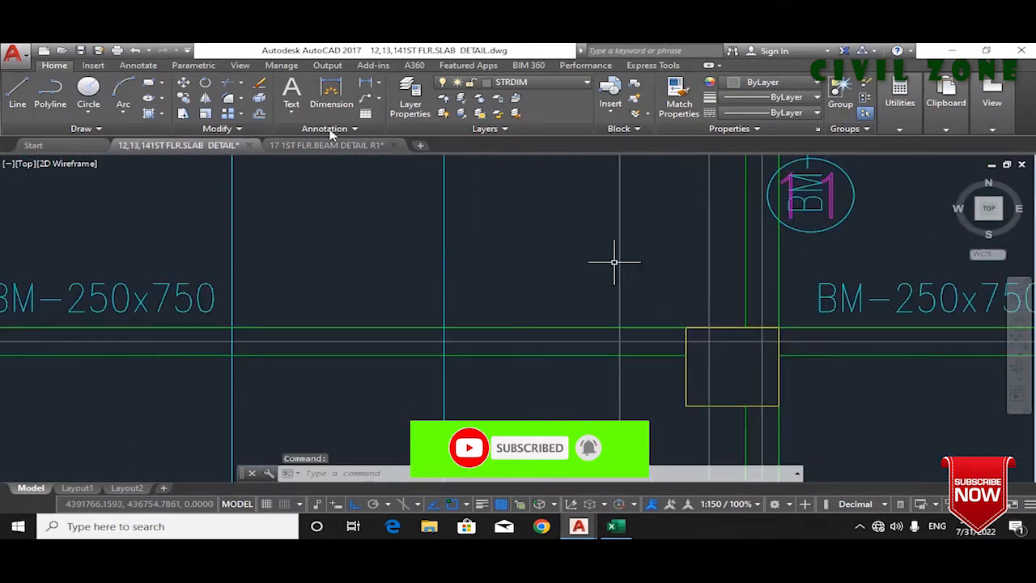
click(330, 93)
click(685, 327)
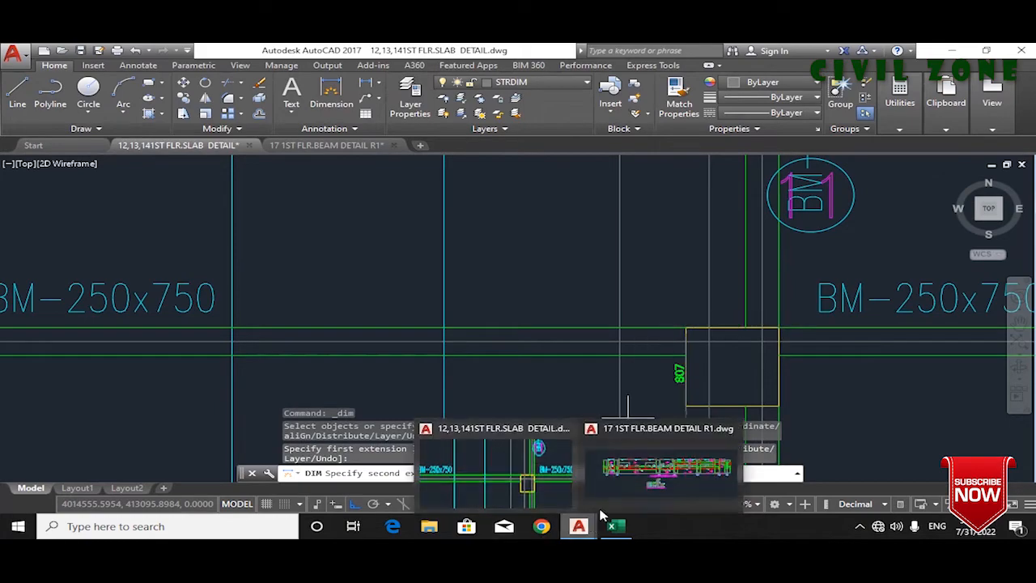
key(Escape)
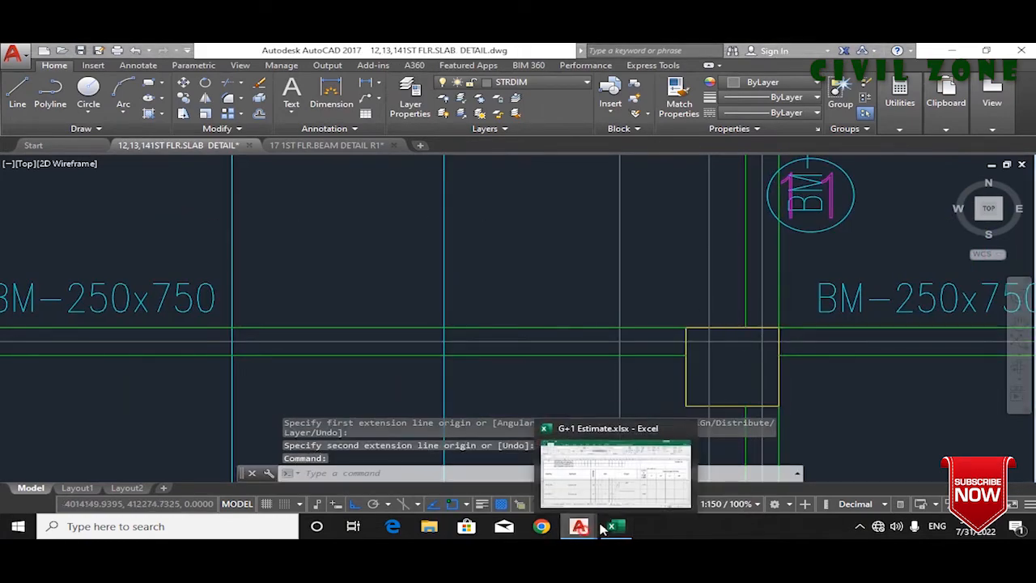
Step: Open the beam detail drawing and measure the column width at grid E11 with a temporary dimension
mouse_move(578, 526)
click(701, 444)
scroll(659, 277, up, 5)
scroll(475, 370, down, 5)
scroll(441, 311, up, 4)
click(329, 91)
scroll(599, 221, up, 5)
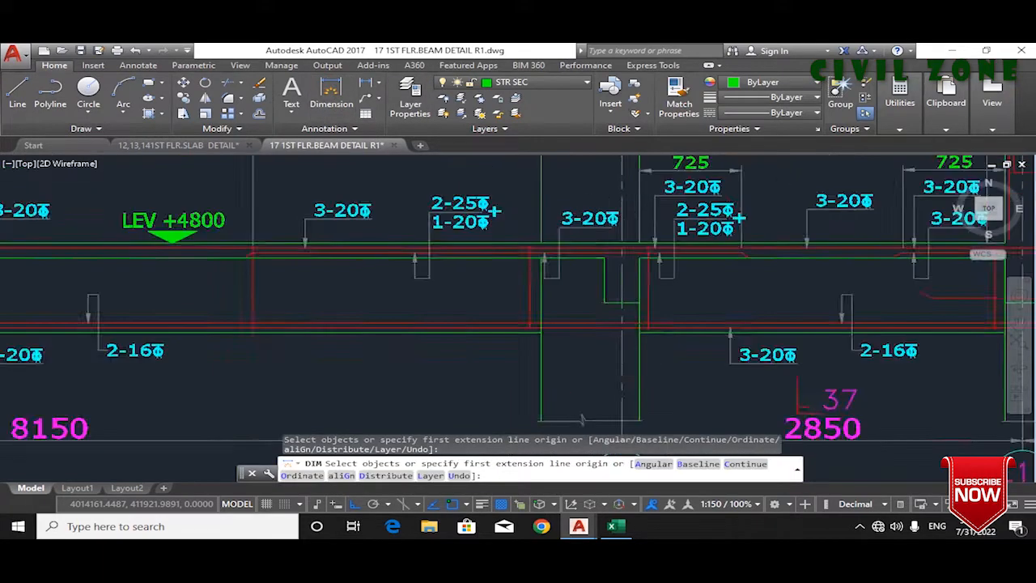
click(511, 255)
click(667, 255)
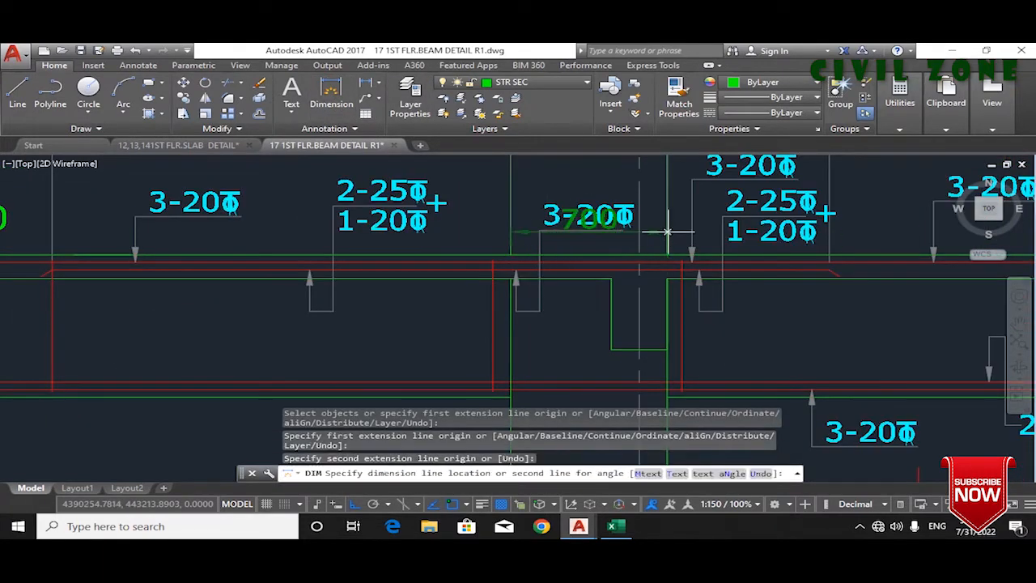
key(Escape)
Step: Select the straight top extra bar over grid E11 and examine its extents on both sides of the column
scroll(702, 239, down, 5)
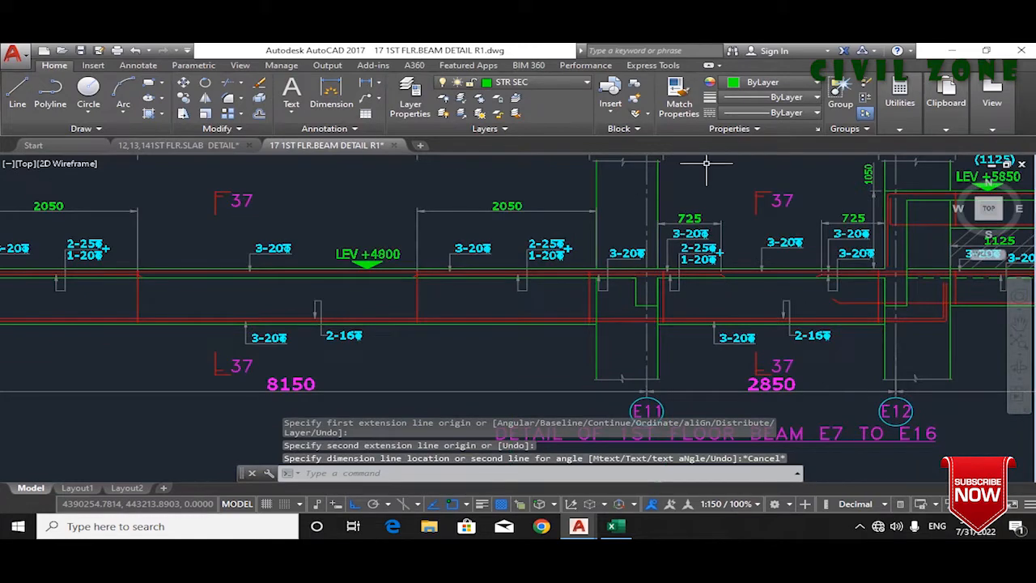
scroll(702, 239, up, 3)
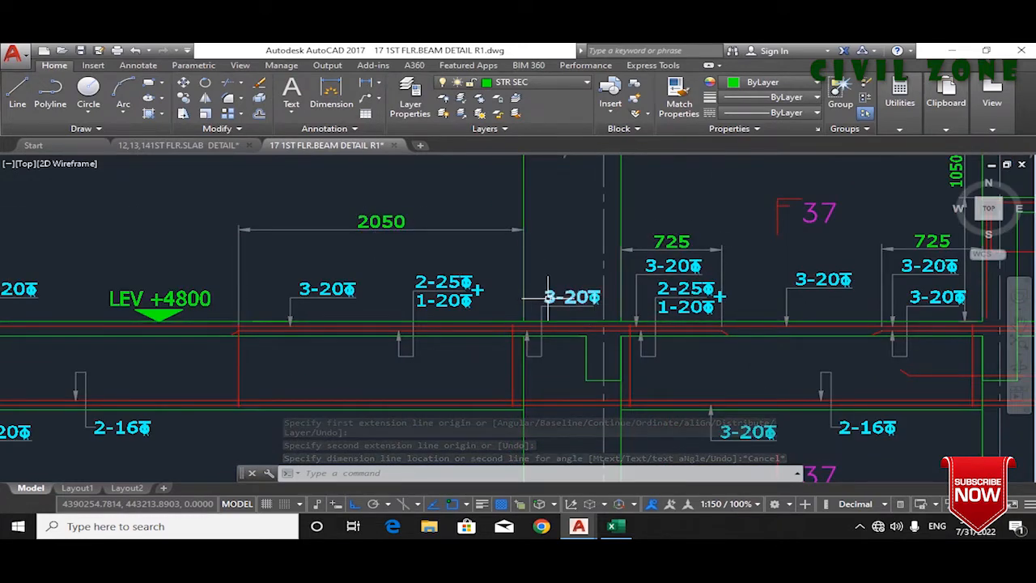
scroll(566, 300, down, 3)
scroll(324, 289, up, 5)
click(331, 285)
scroll(330, 285, down, 5)
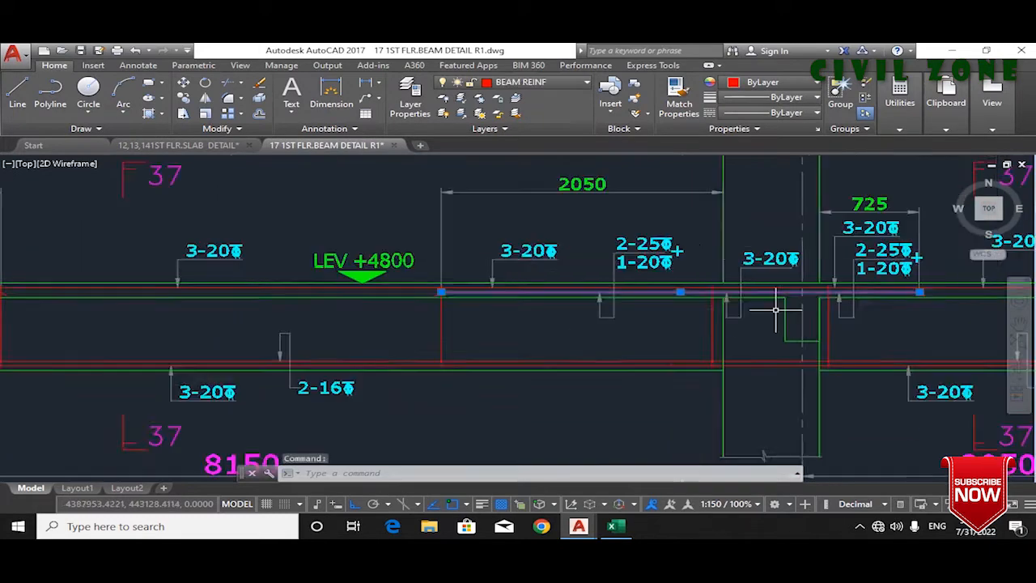
scroll(875, 297, up, 3)
Step: Switch to Excel and enter the bar length formula =2.05+.7+.725 under the shape in the At Grid E11 row
click(623, 461)
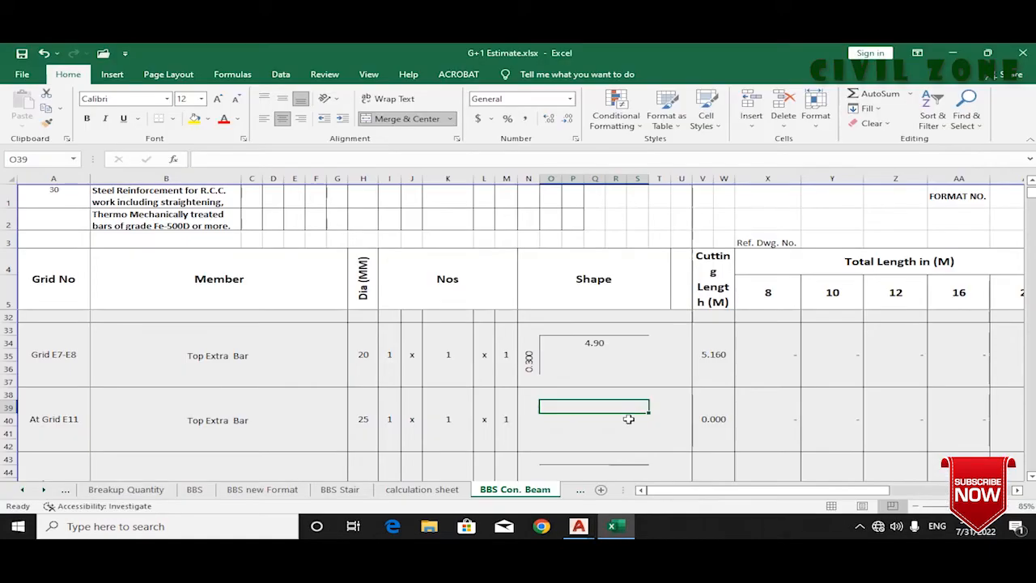
text(=2.05+.7+.725)
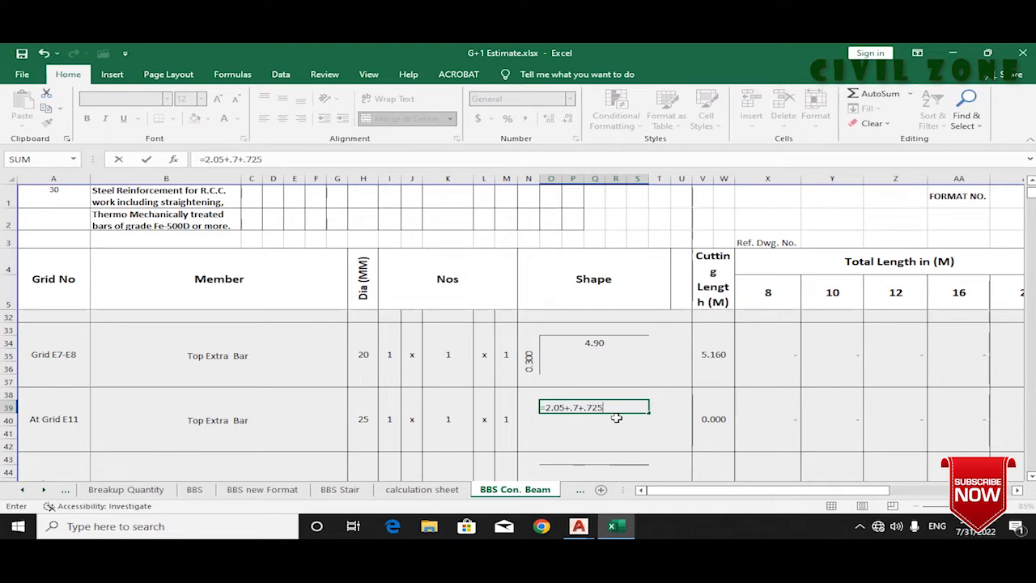
key(Return)
Step: Switch to AutoCAD and examine the top extra bars and their callouts between grids E11 and E12
mouse_move(578, 526)
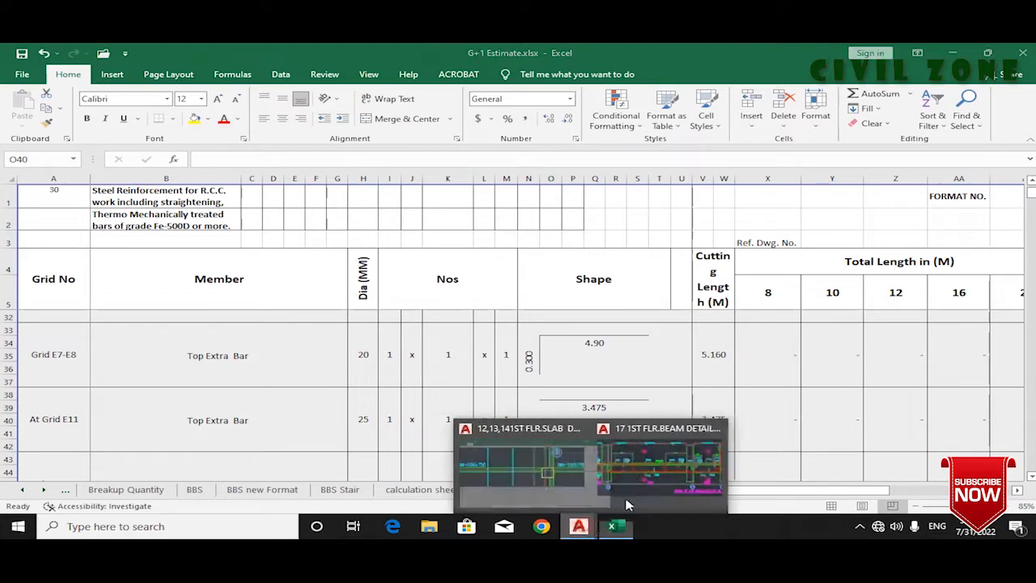
click(637, 478)
drag(791, 286, 606, 325)
scroll(582, 331, up, 4)
scroll(556, 332, down, 2)
scroll(759, 350, down, 2)
drag(689, 351, 616, 351)
drag(828, 346, 534, 351)
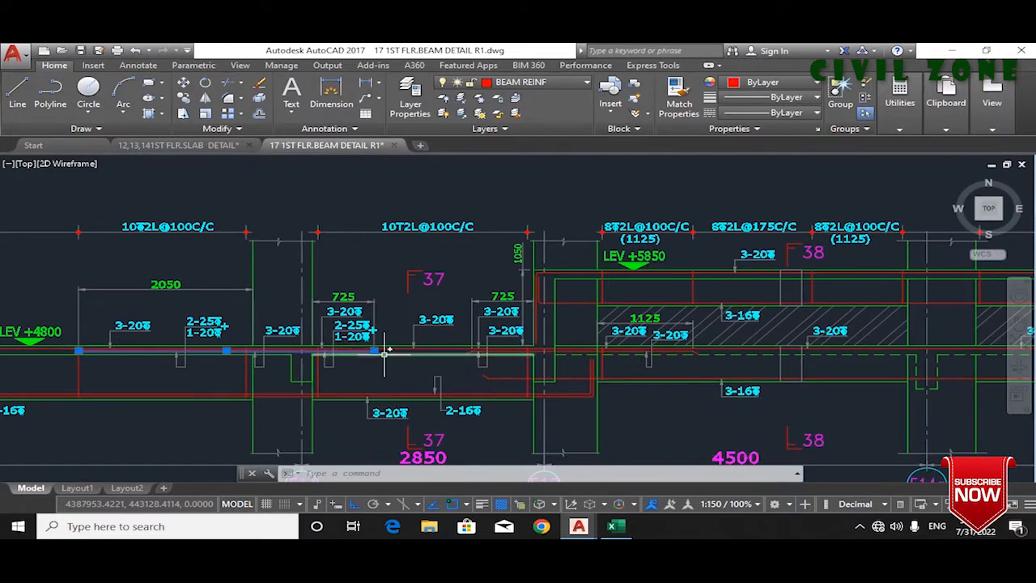
Step: Switch to Excel and copy the At Grid E11 row over the Grid E11-E12 Top Extra Bar row directly below it
click(616, 526)
click(589, 435)
scroll(446, 411, down, 2)
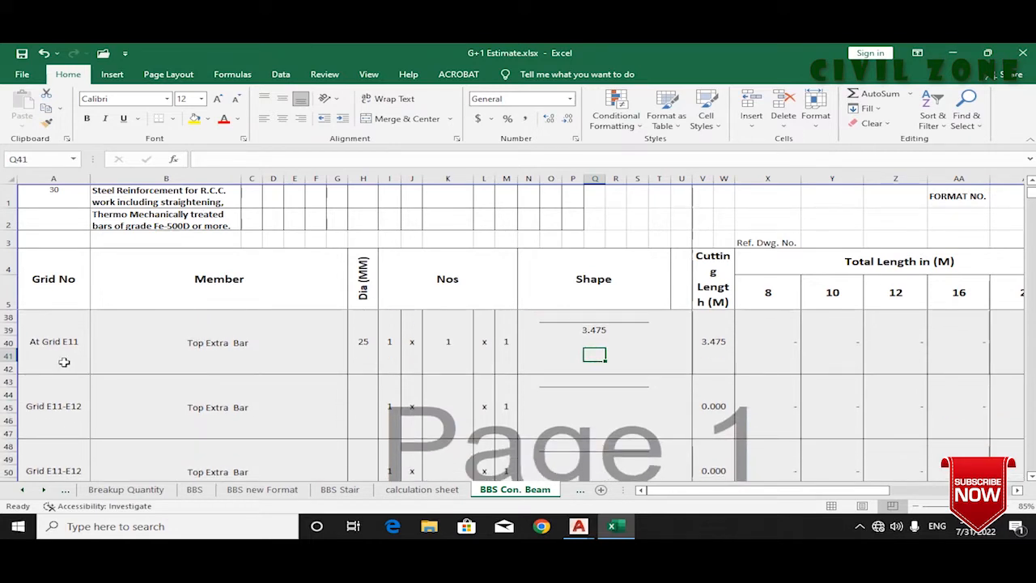
scroll(65, 341, up, 1)
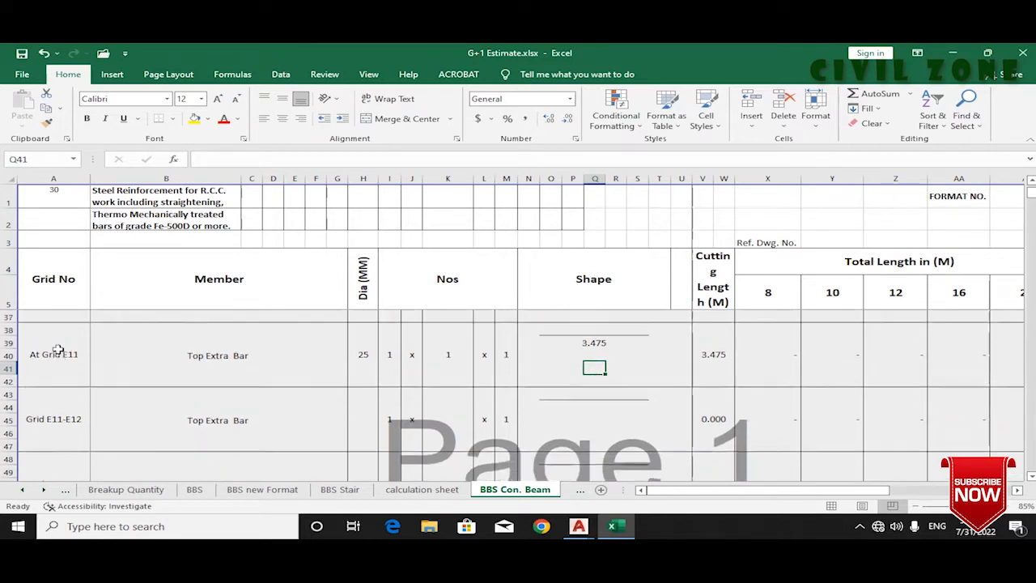
drag(41, 356, 893, 393)
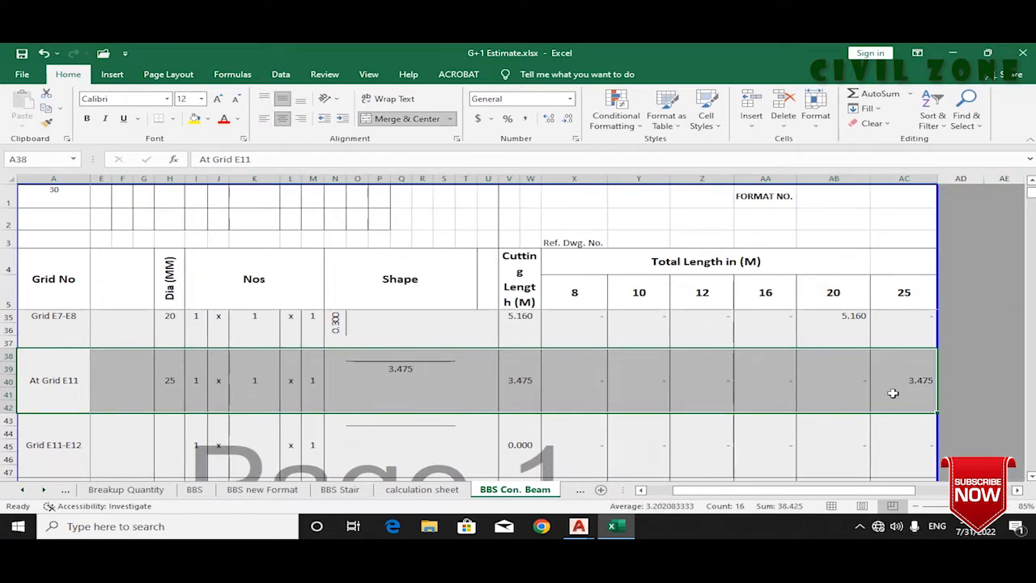
key(ctrl+c)
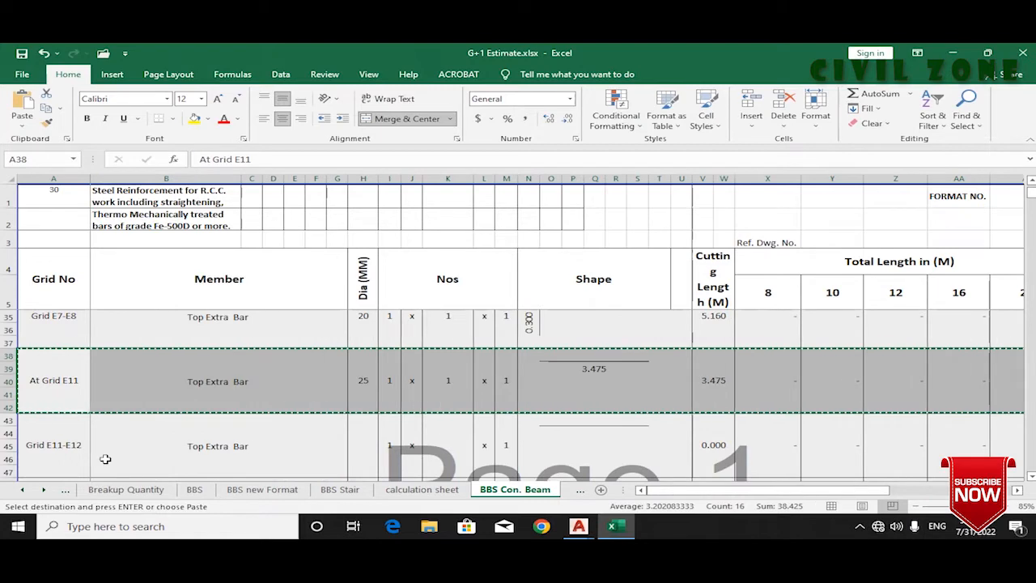
click(30, 418)
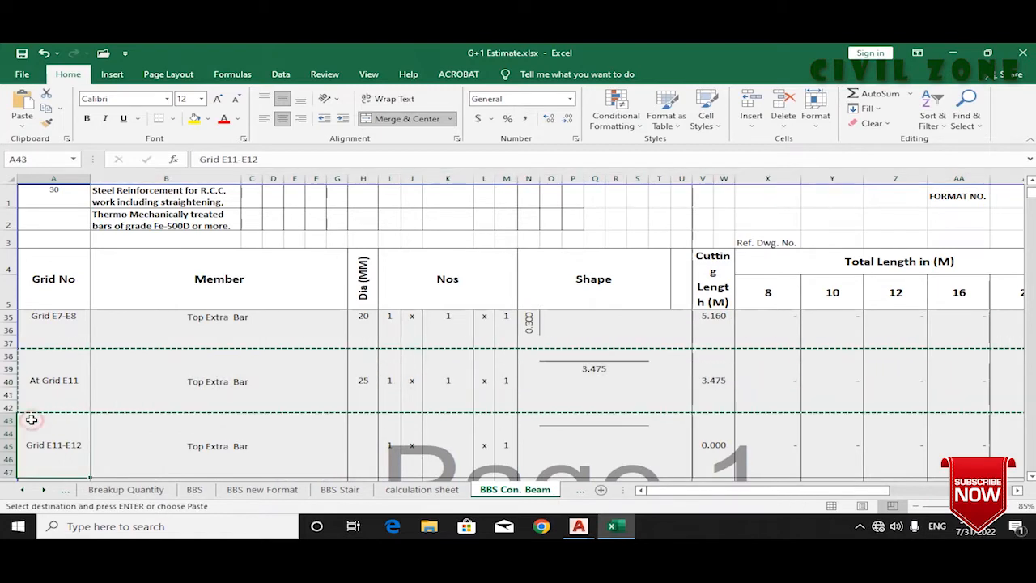
key(ctrl+v)
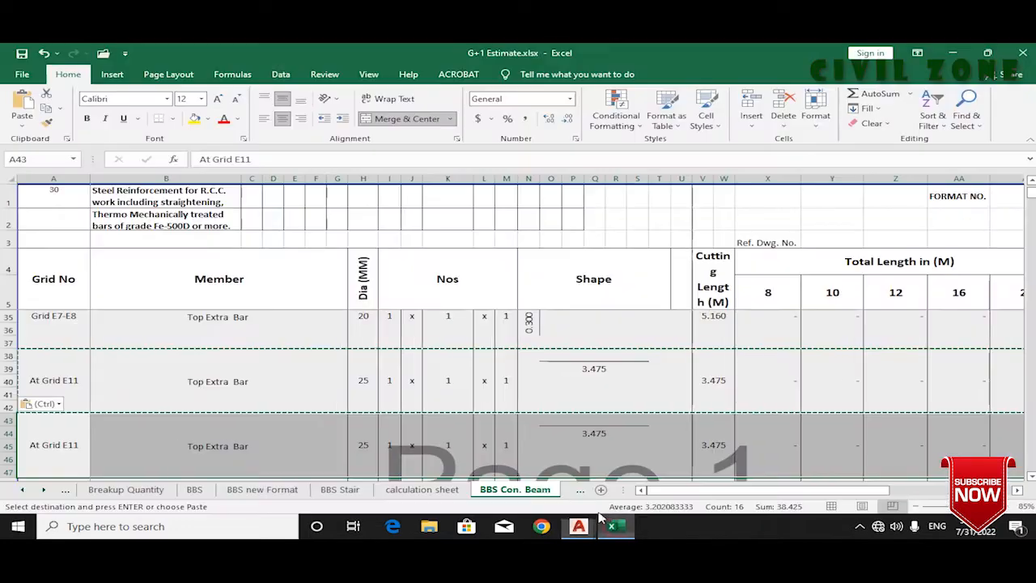
Step: Set the bar diameter of the copied At Grid E11 row to 20
click(363, 444)
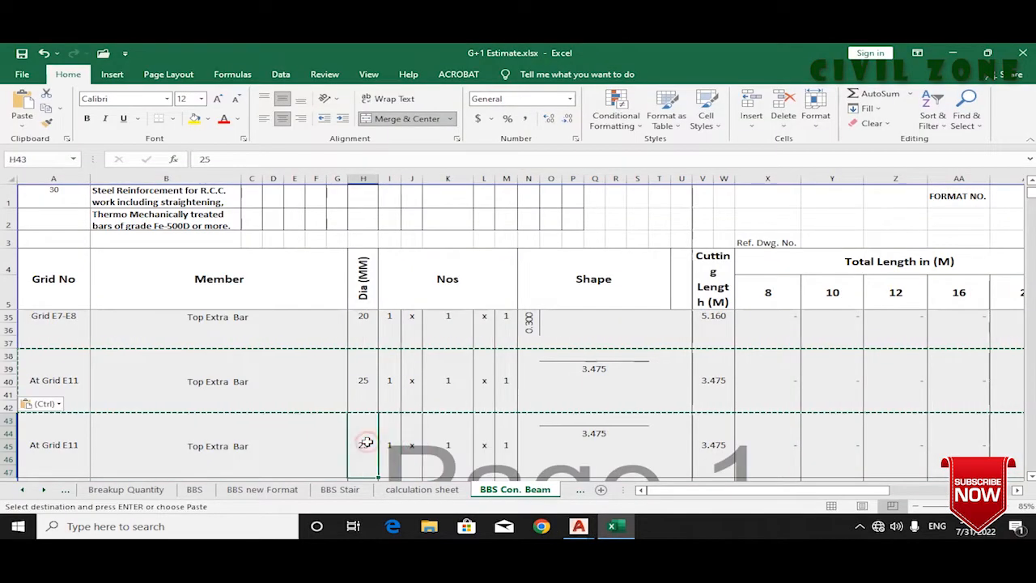
text(2)
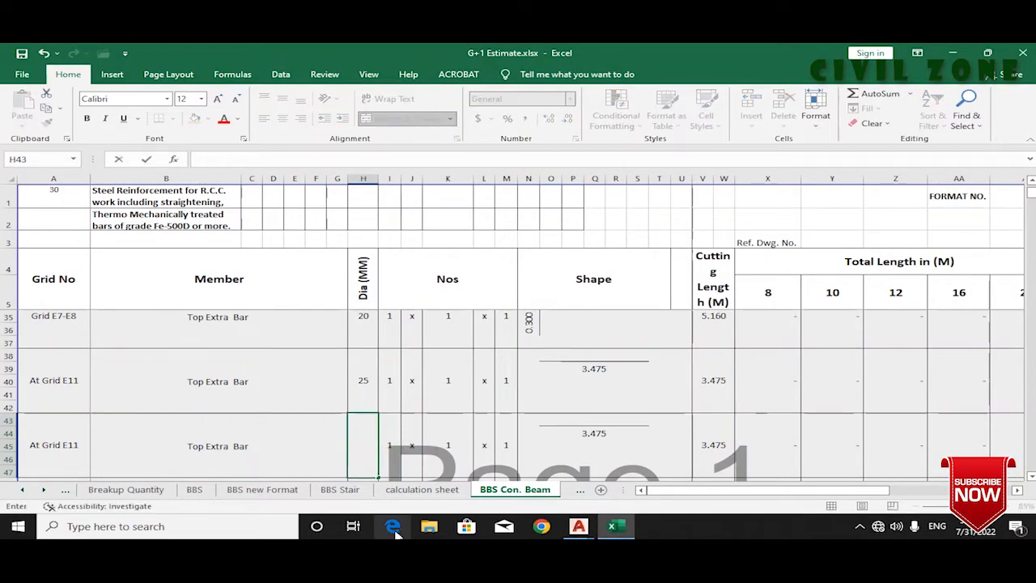
text(20)
key(Return)
Step: Check the E11 extra bar callout in AutoCAD, then set the bar count of the 25 mm At Grid E11 row to 2 in Excel
click(460, 432)
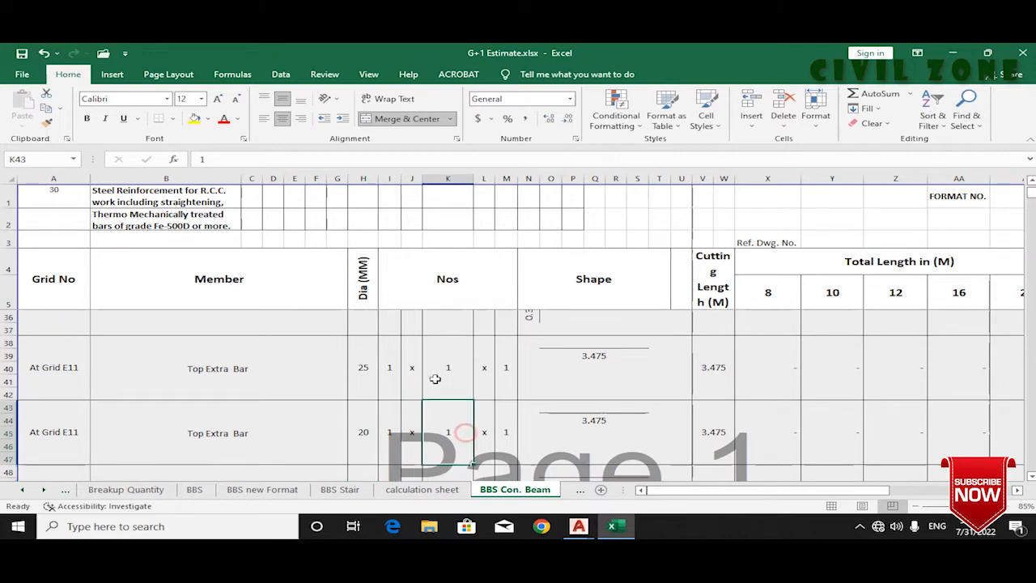
click(438, 376)
mouse_move(578, 526)
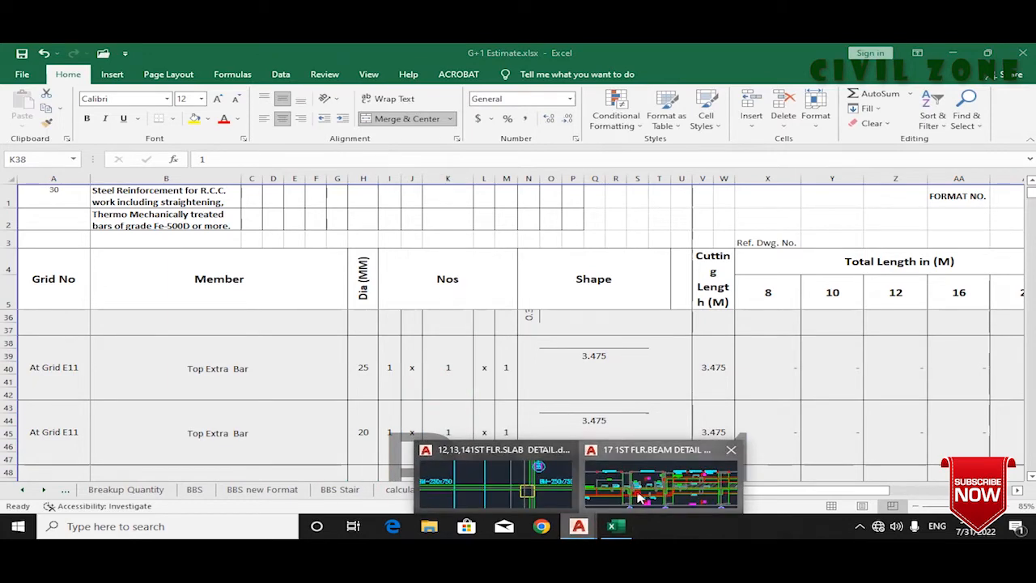
click(656, 474)
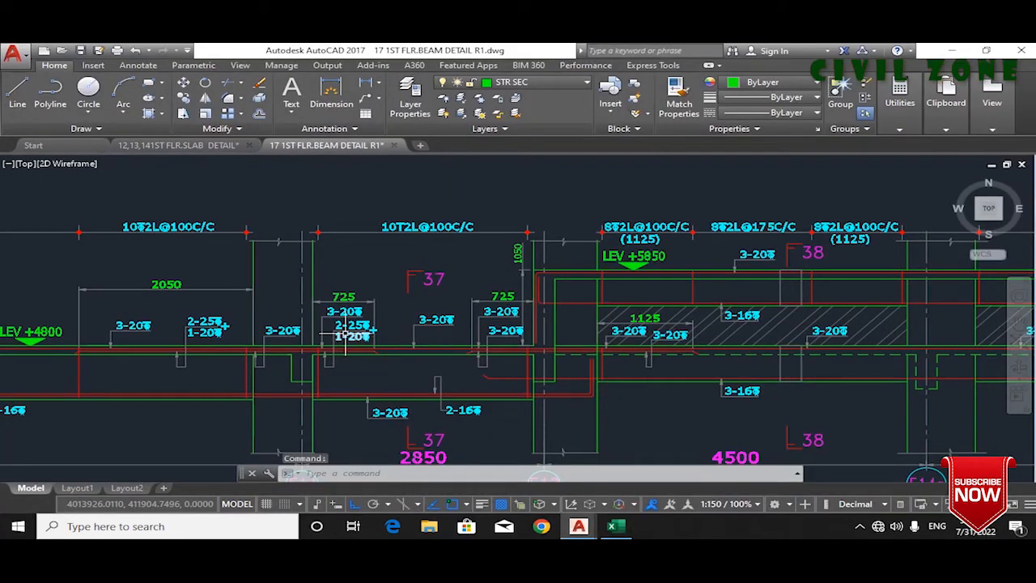
scroll(346, 335, up, 3)
scroll(685, 376, down, 4)
scroll(611, 391, up, 3)
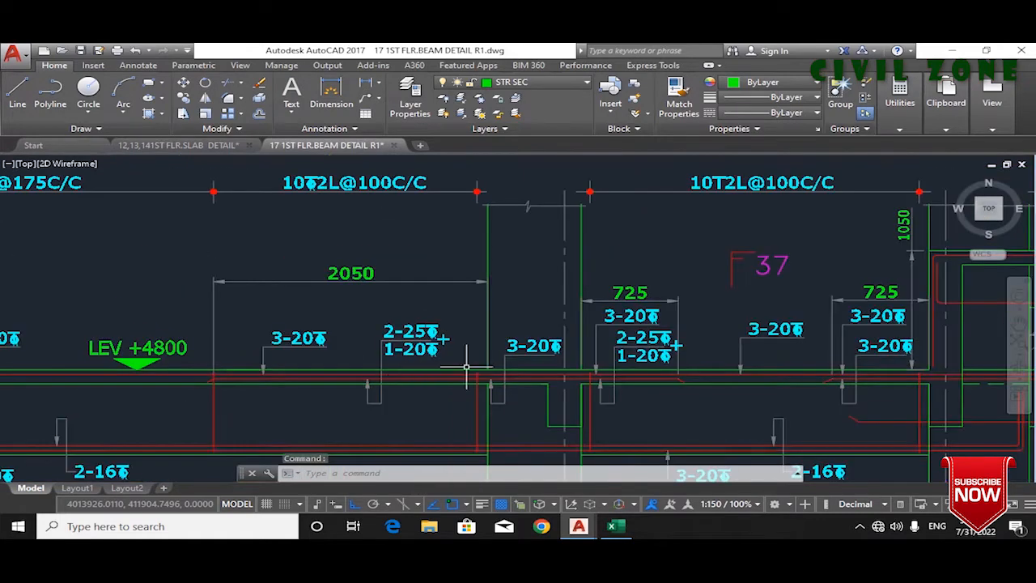
click(613, 527)
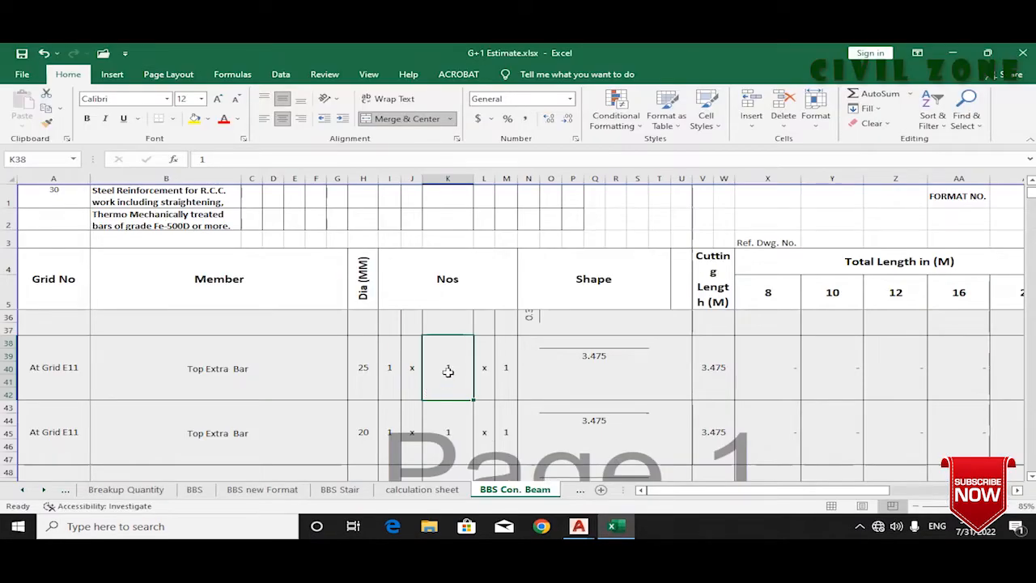
scroll(448, 371, up, 1)
text(2)
key(Return)
Step: Check the bar counts of the Grid E7-E8 and At Grid E11 extra bar rows, then save the workbook
scroll(461, 413, down, 1)
scroll(465, 434, up, 2)
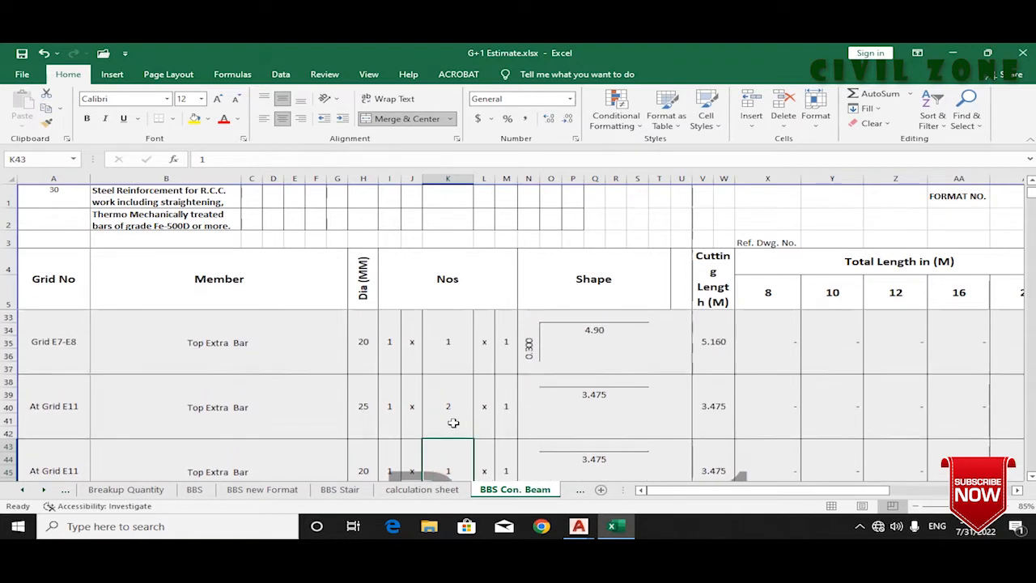
click(468, 335)
scroll(451, 372, up, 1)
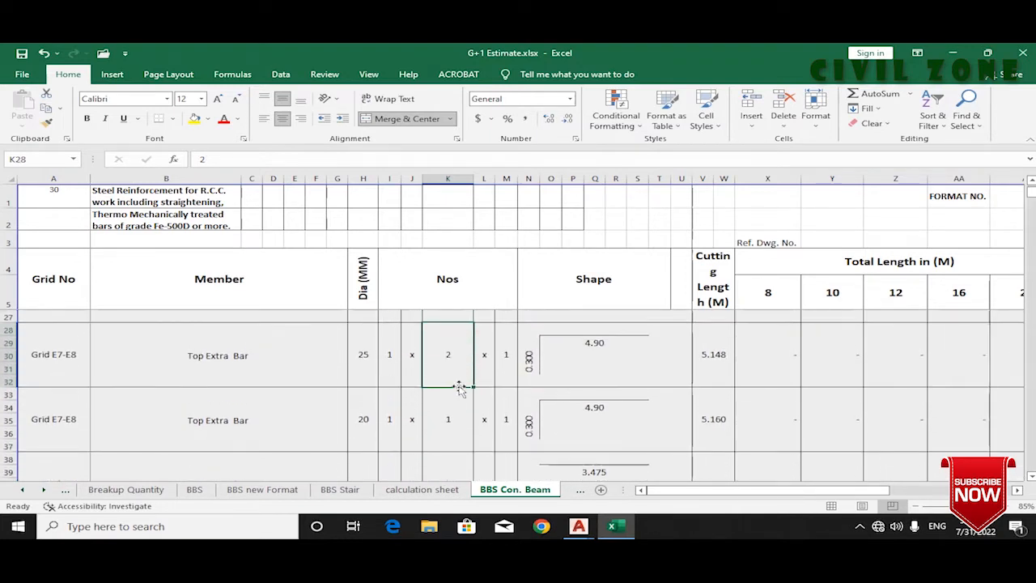
scroll(461, 386, down, 2)
scroll(458, 425, down, 2)
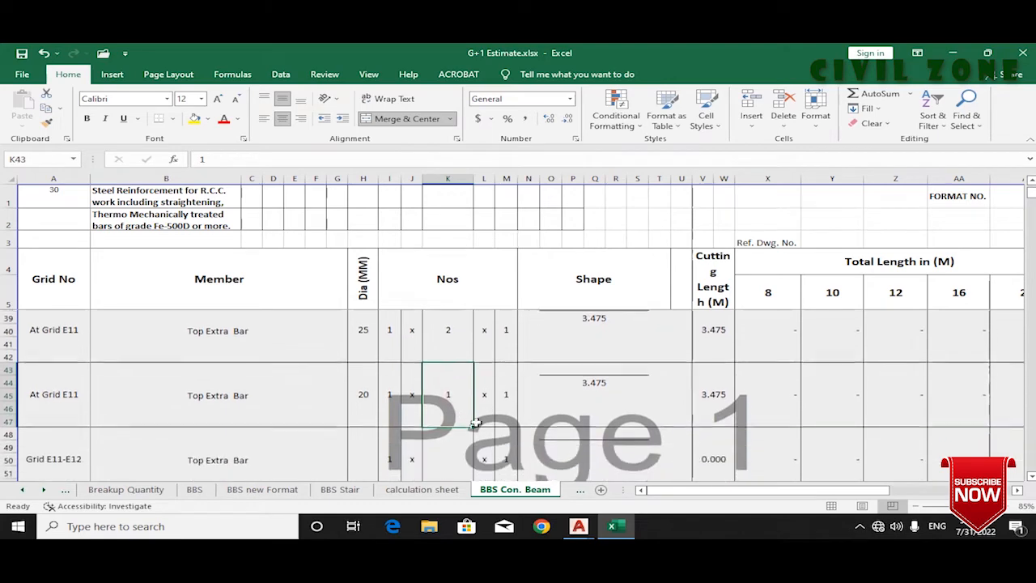
click(434, 377)
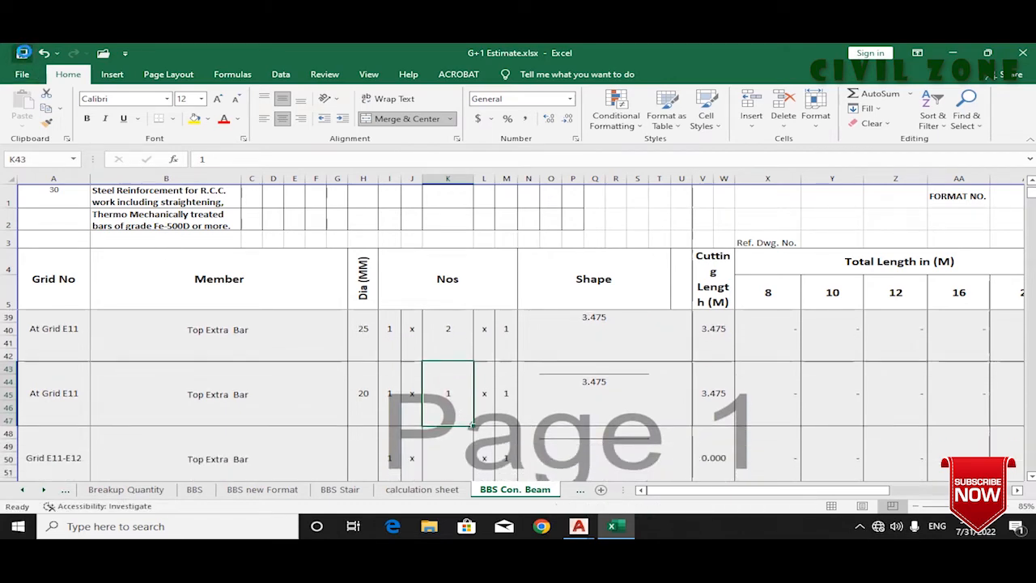
click(23, 52)
Step: Switch to the AutoCAD beam detail drawing and examine the top extra bars around grid E12
click(578, 525)
click(624, 474)
scroll(593, 351, down, 4)
scroll(684, 369, up, 2)
drag(818, 369, 516, 369)
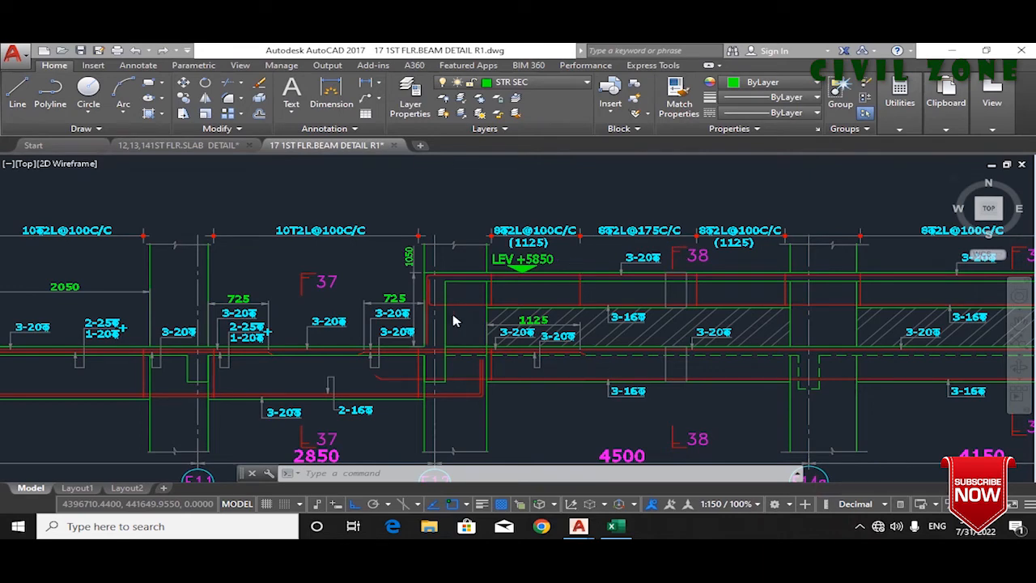
Step: Examine the beam spans between grids E11 and E14a on the beam detail drawing
scroll(548, 314, down, 4)
scroll(506, 351, up, 4)
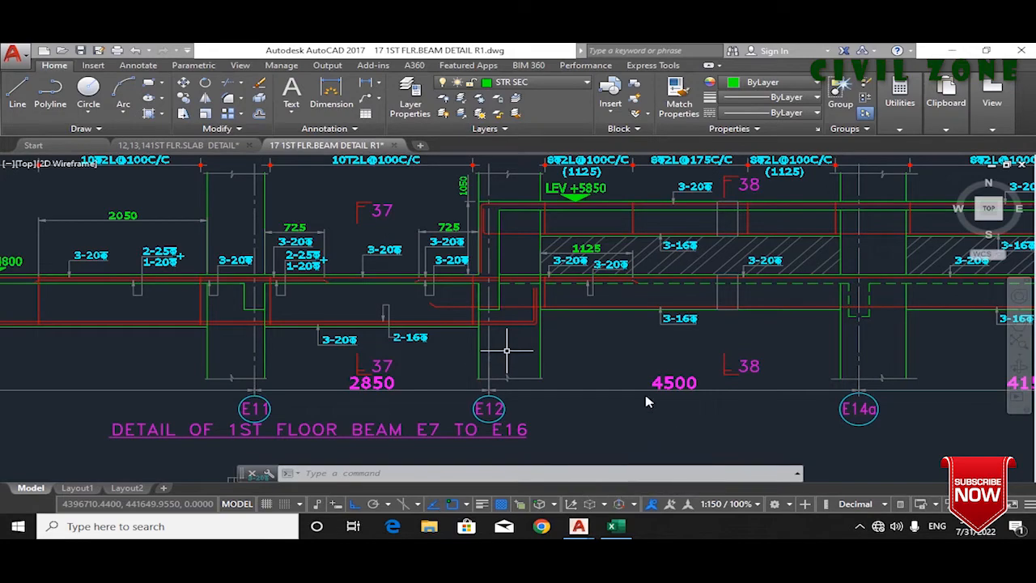
scroll(577, 375, down, 1)
scroll(577, 372, up, 1)
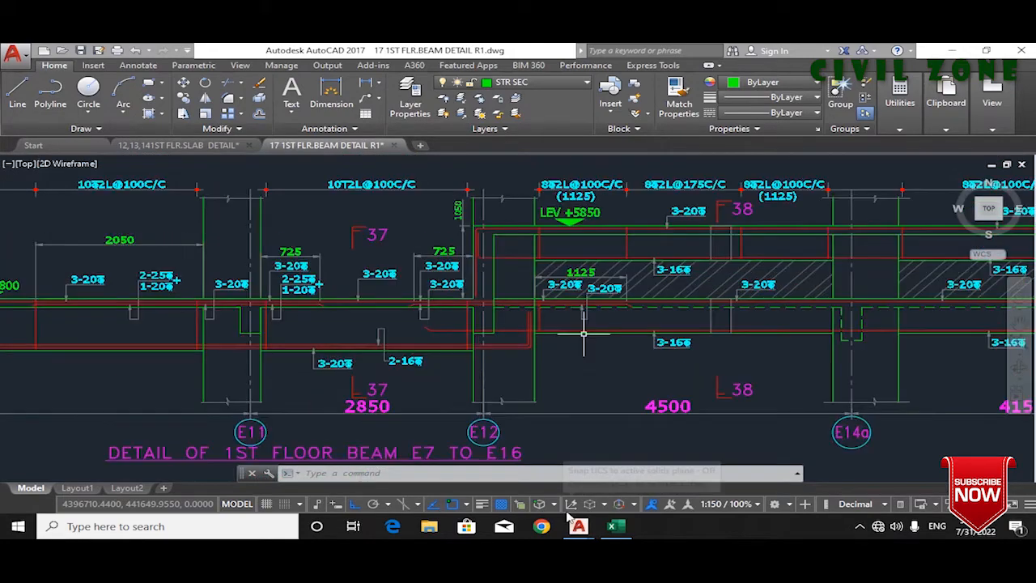
click(613, 526)
scroll(142, 447, down, 1)
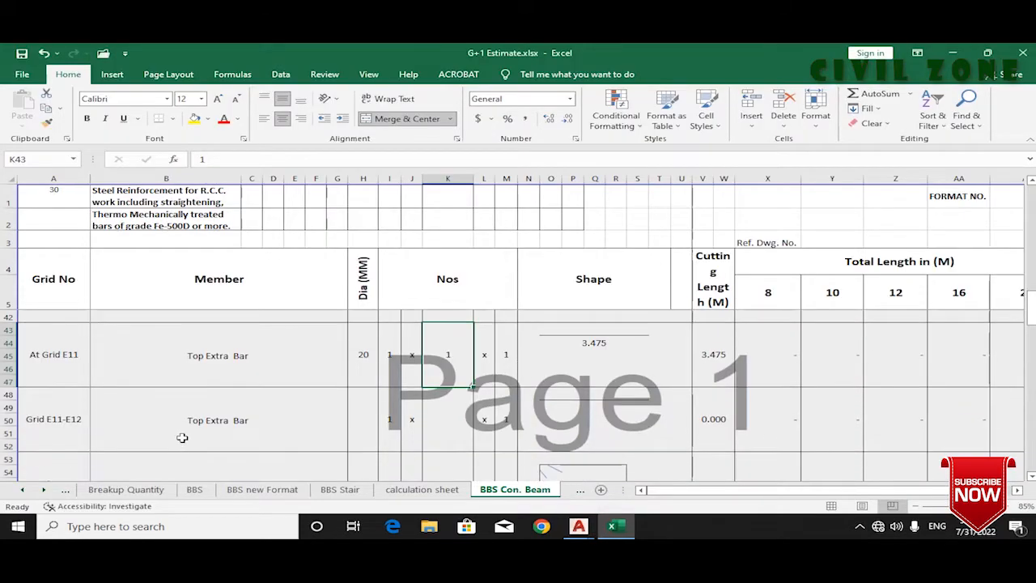
click(289, 418)
click(64, 423)
click(51, 377)
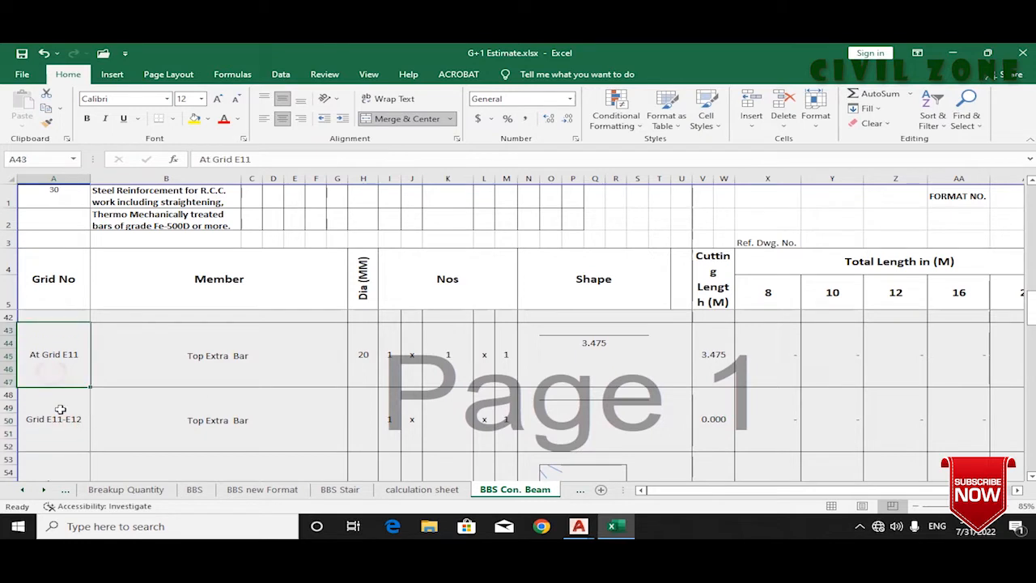
key(ctrl+c)
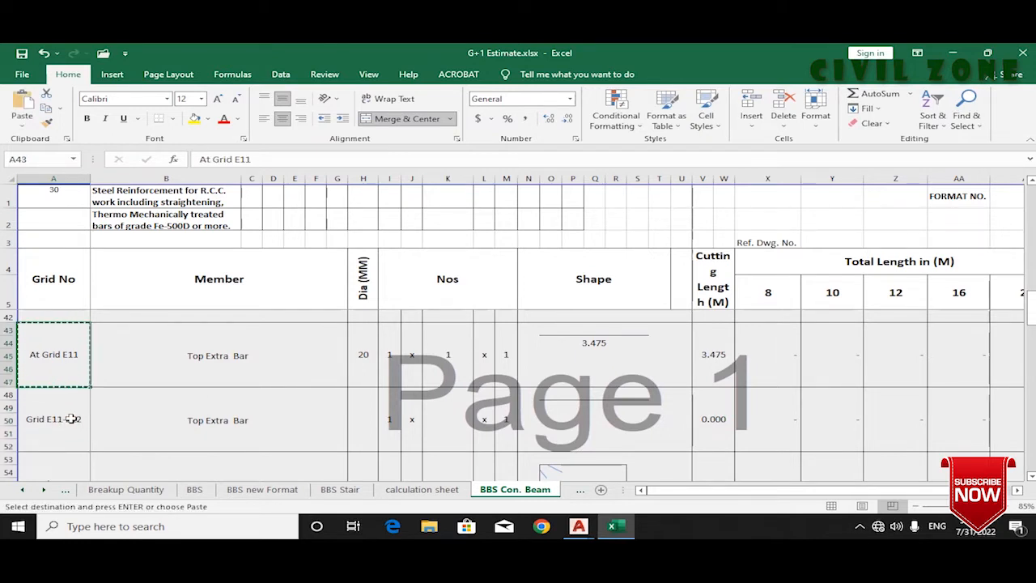
key(Escape)
scroll(389, 413, up, 2)
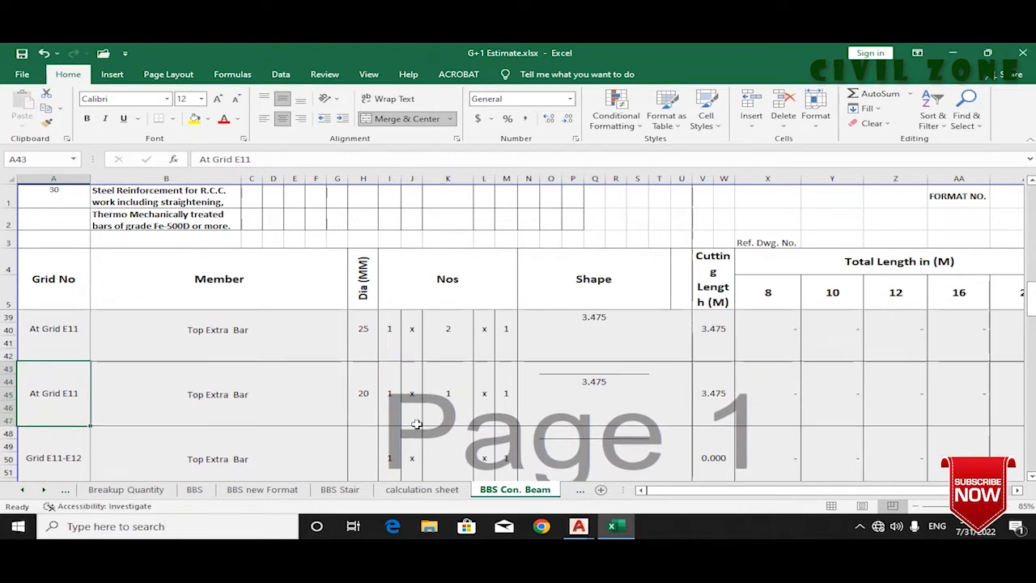
scroll(416, 425, down, 1)
scroll(463, 424, down, 2)
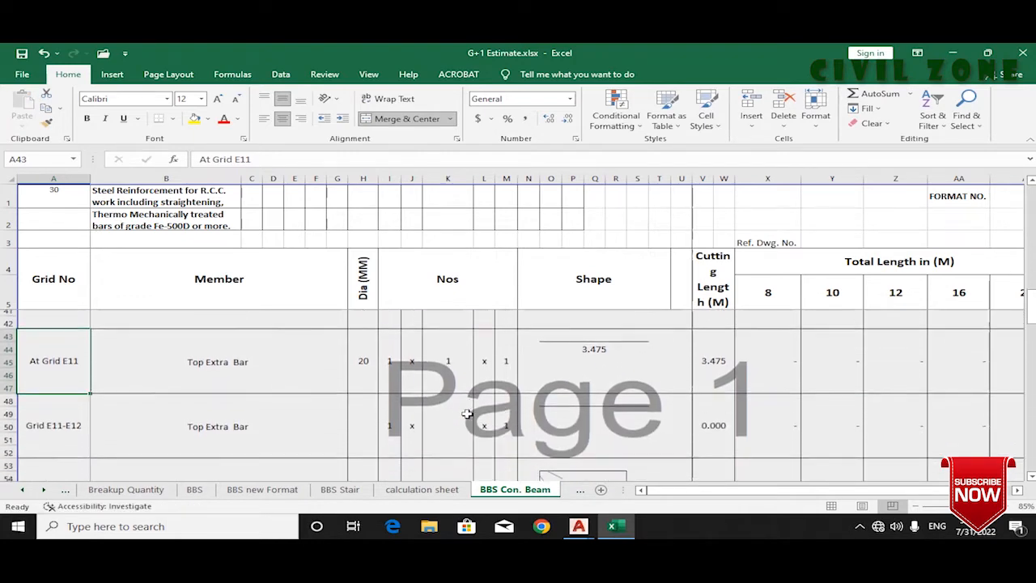
scroll(489, 414, down, 1)
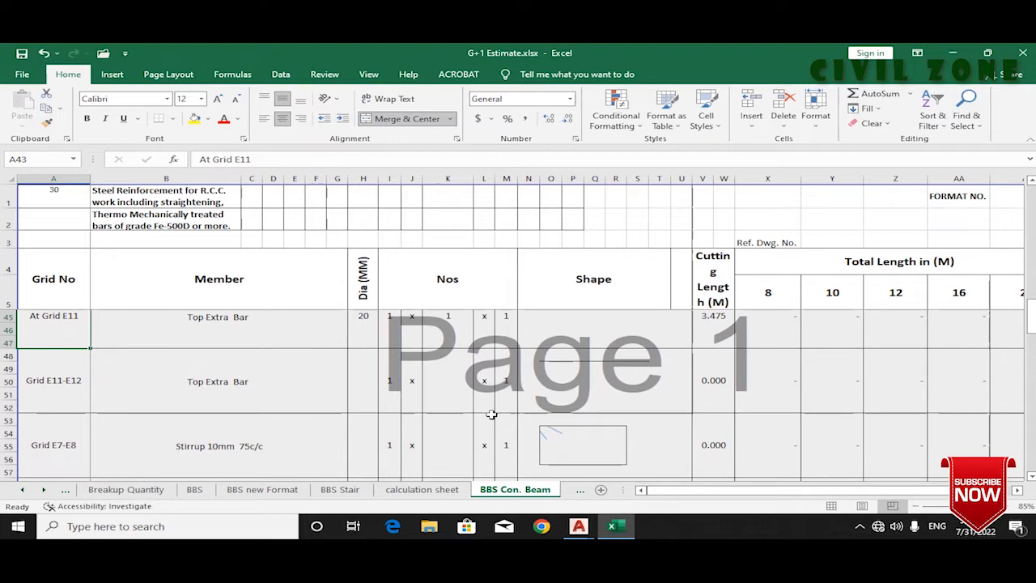
scroll(488, 412, up, 1)
Step: Switch to the AutoCAD beam detail drawing and examine the top extra bar callouts and their extents at grids E11 and E12
mouse_move(588, 526)
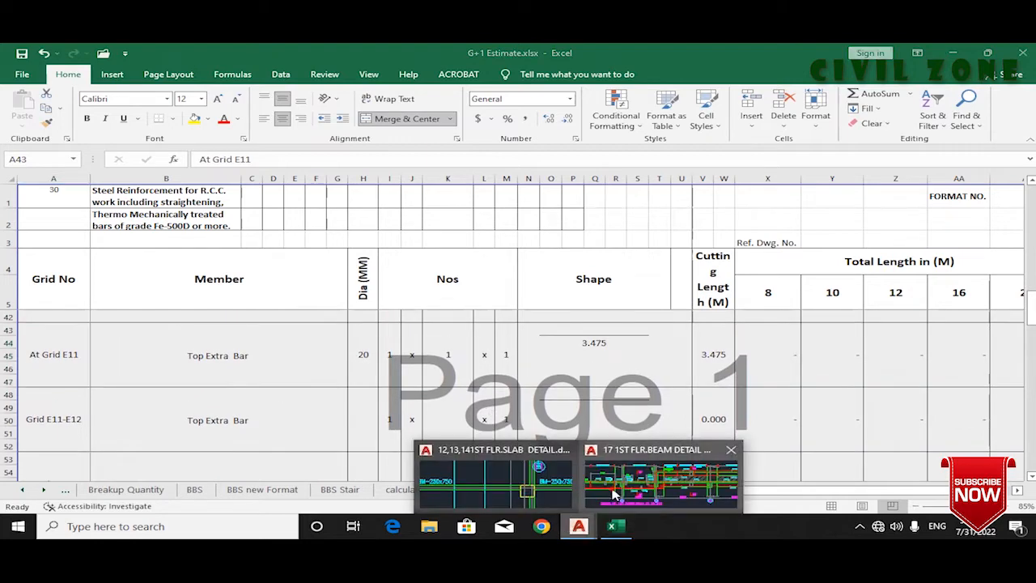
click(657, 478)
mouse_move(741, 342)
mouse_down()
mouse_move(596, 377)
mouse_move(613, 370)
mouse_up()
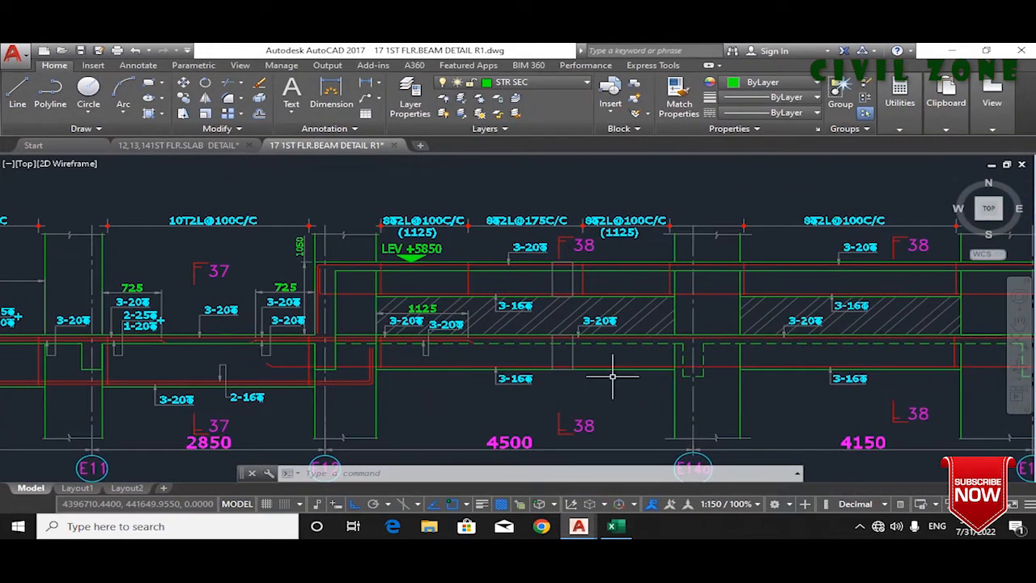
mouse_move(578, 526)
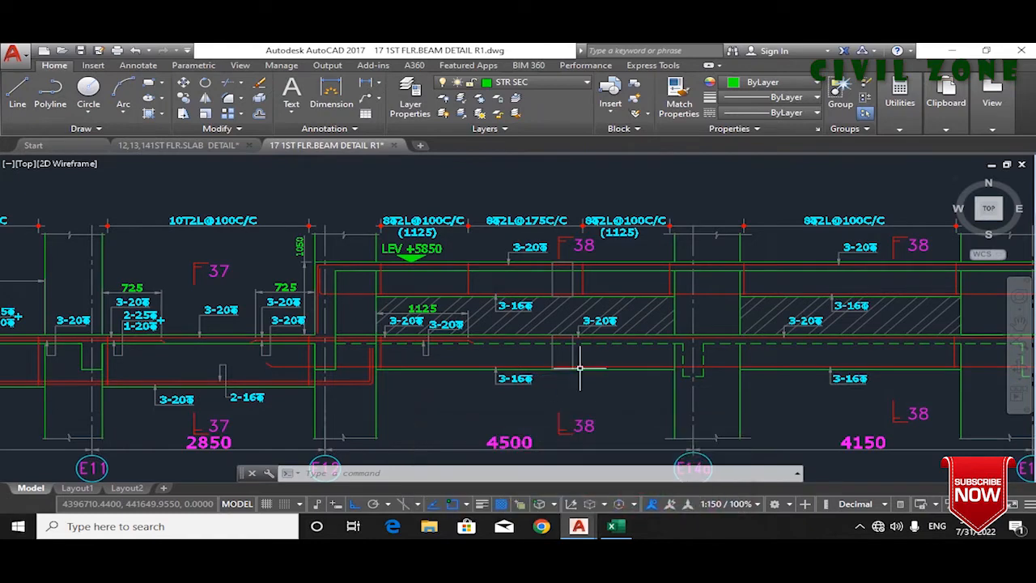
scroll(405, 344, up, 2)
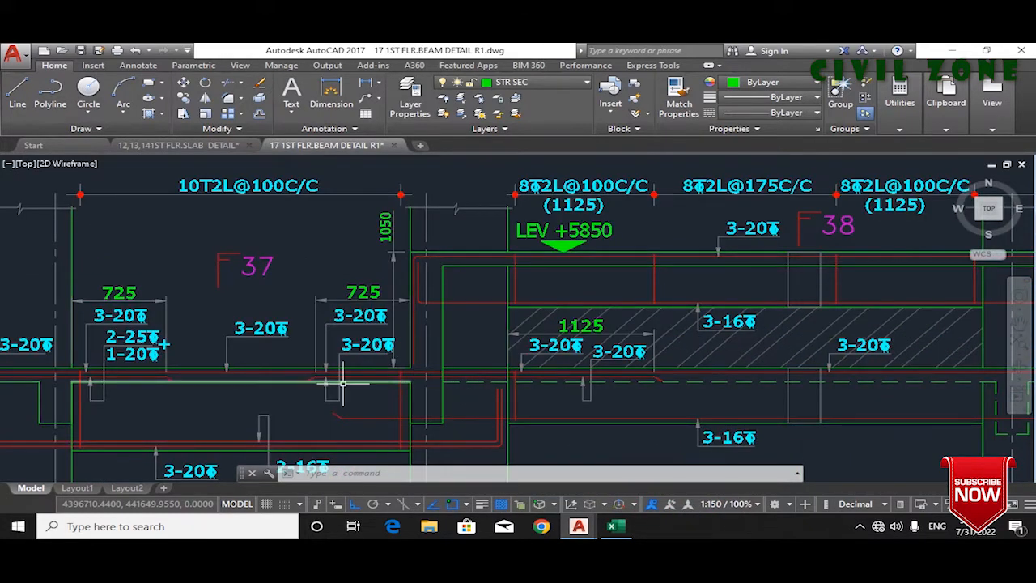
scroll(340, 391, up, 2)
scroll(510, 360, down, 4)
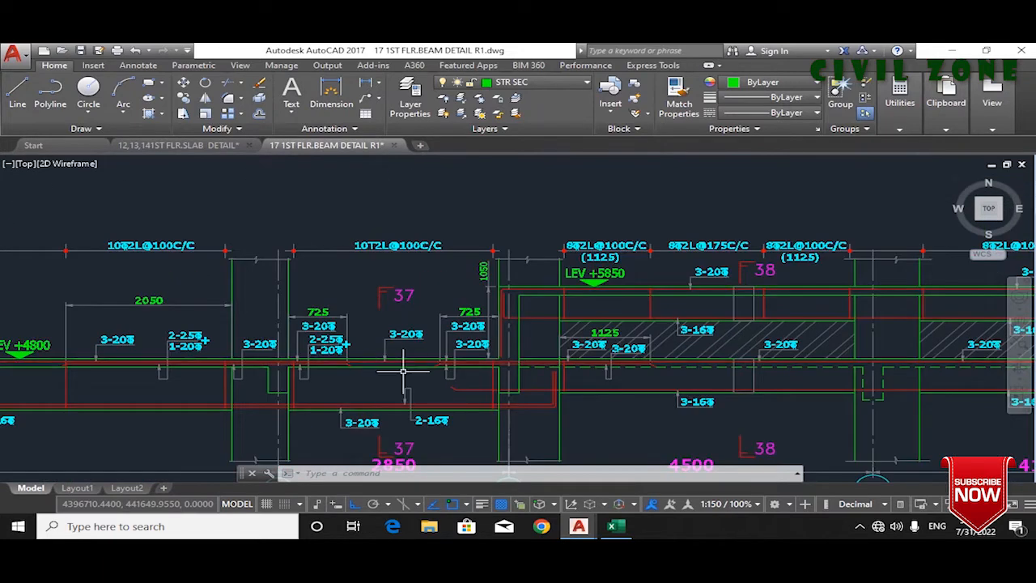
scroll(316, 372, up, 2)
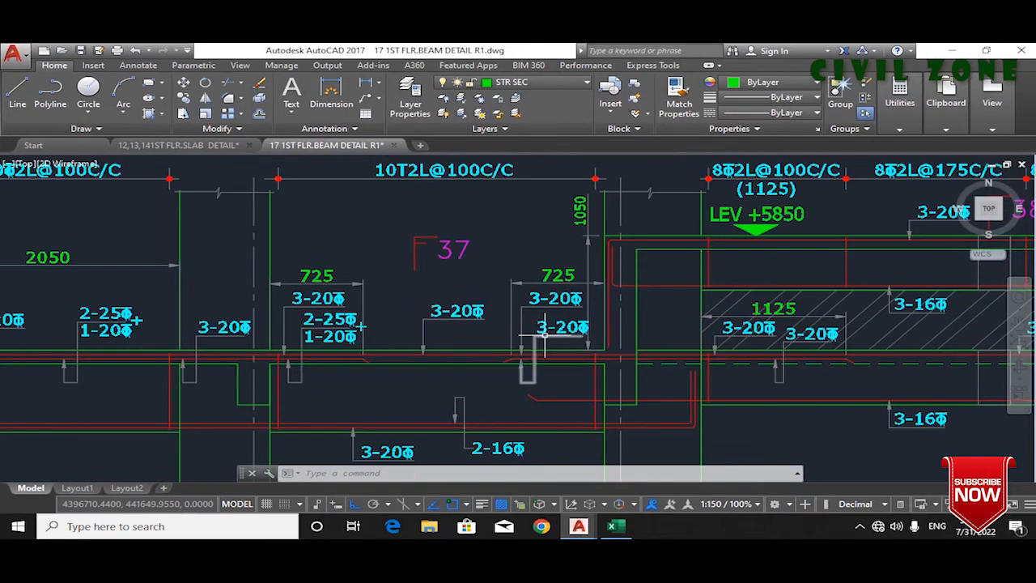
scroll(542, 373, up, 2)
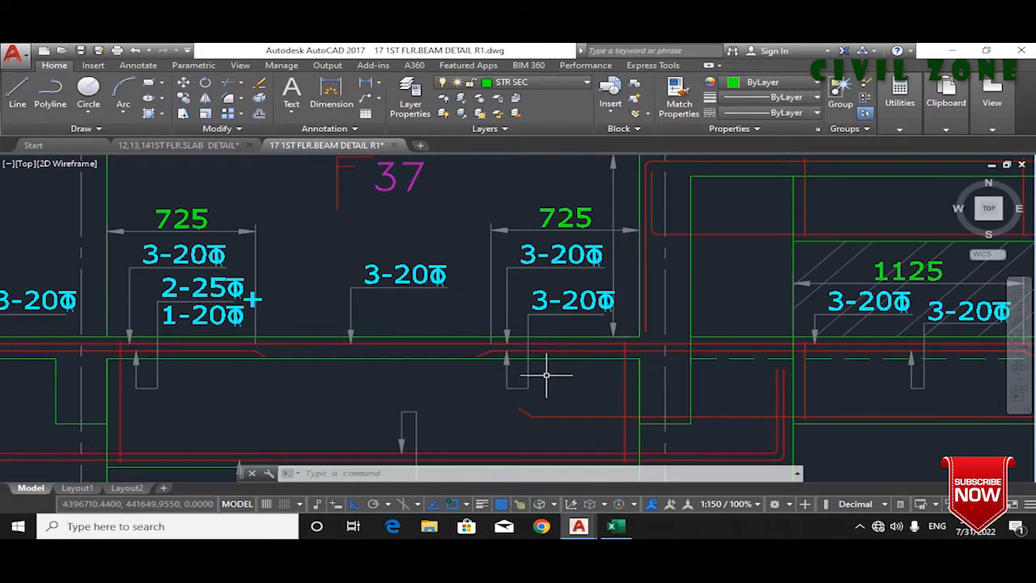
scroll(585, 354, down, 4)
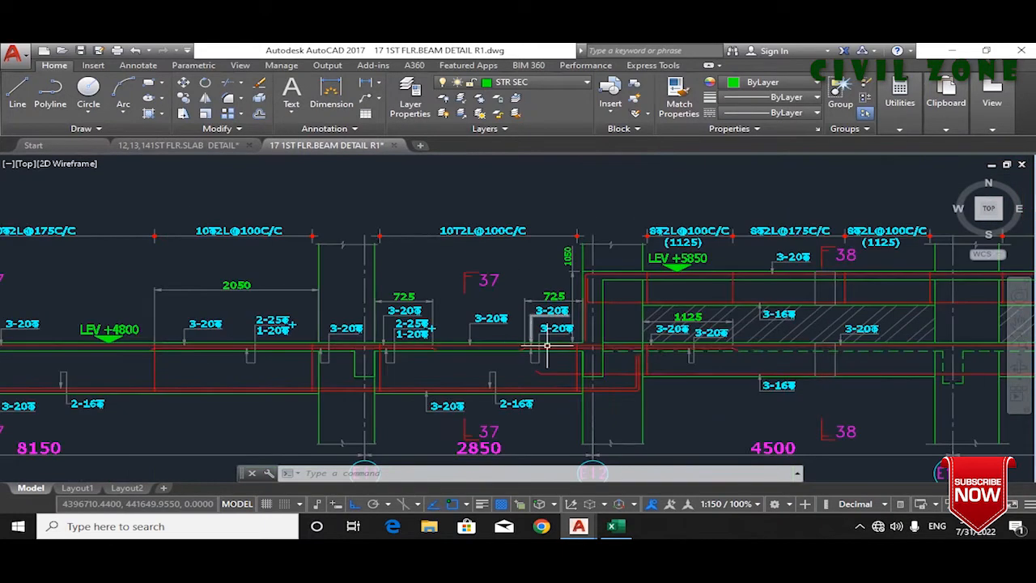
scroll(710, 353, up, 2)
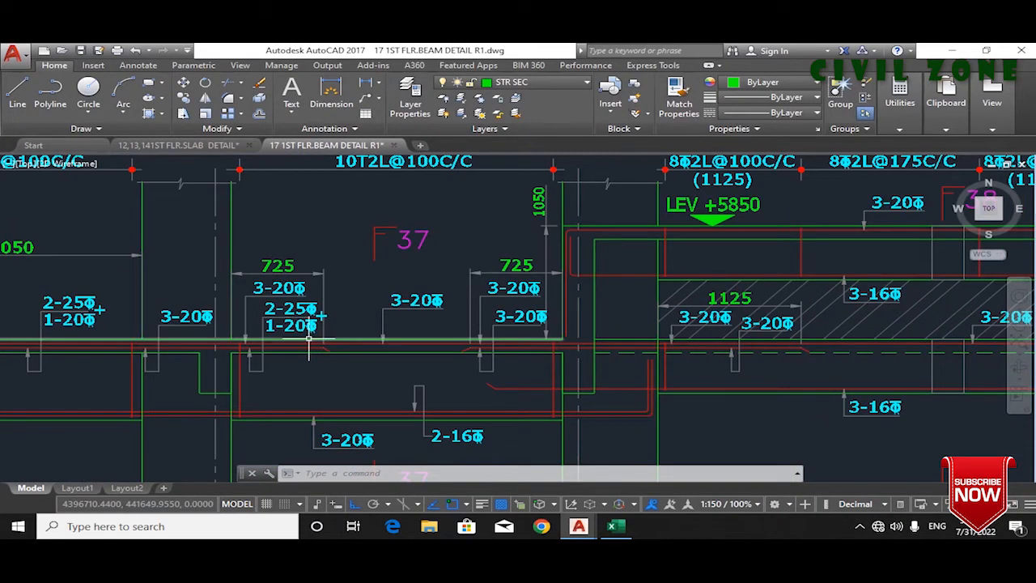
scroll(648, 328, down, 5)
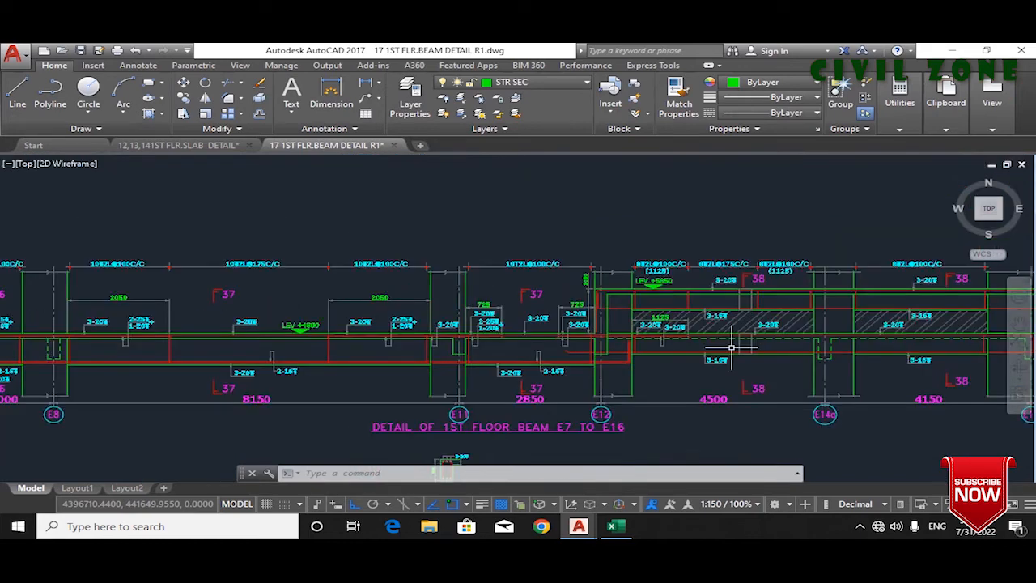
Step: Switch to Excel and relabel the Grid E11-E12 top extra bar row as At Grid E12, reusing the At Grid E11 label
click(613, 526)
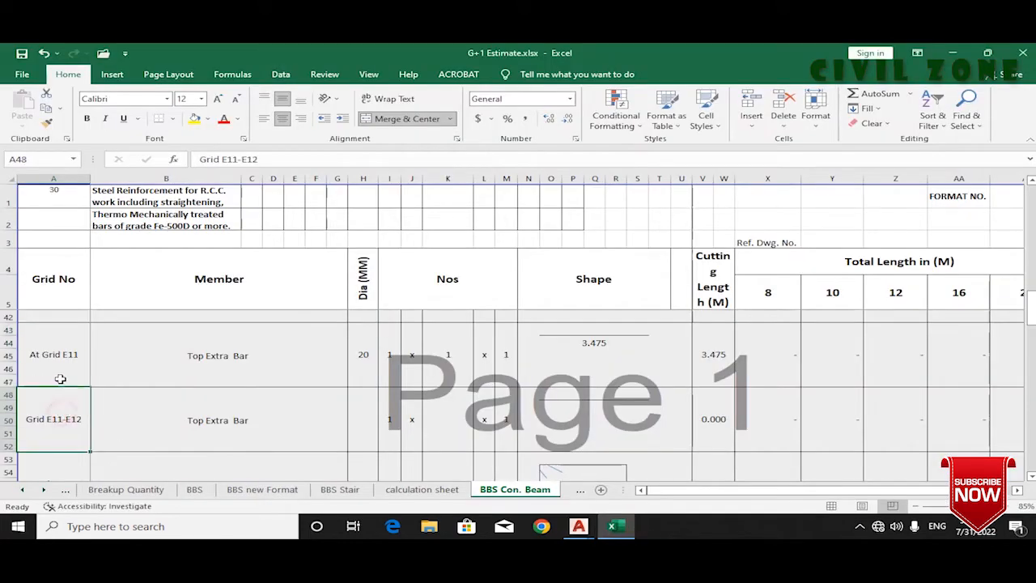
key(ctrl+c)
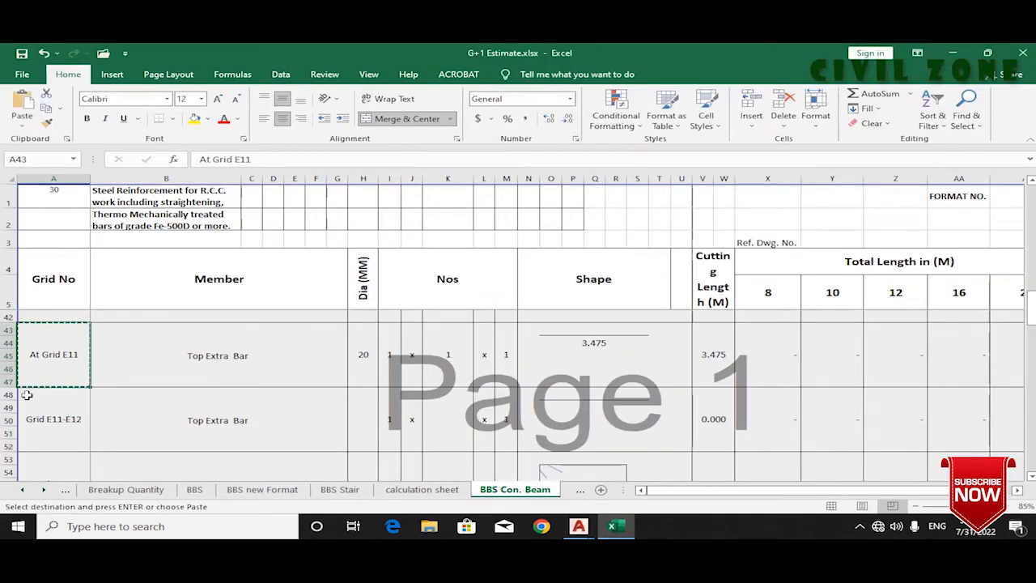
click(27, 394)
key(Return)
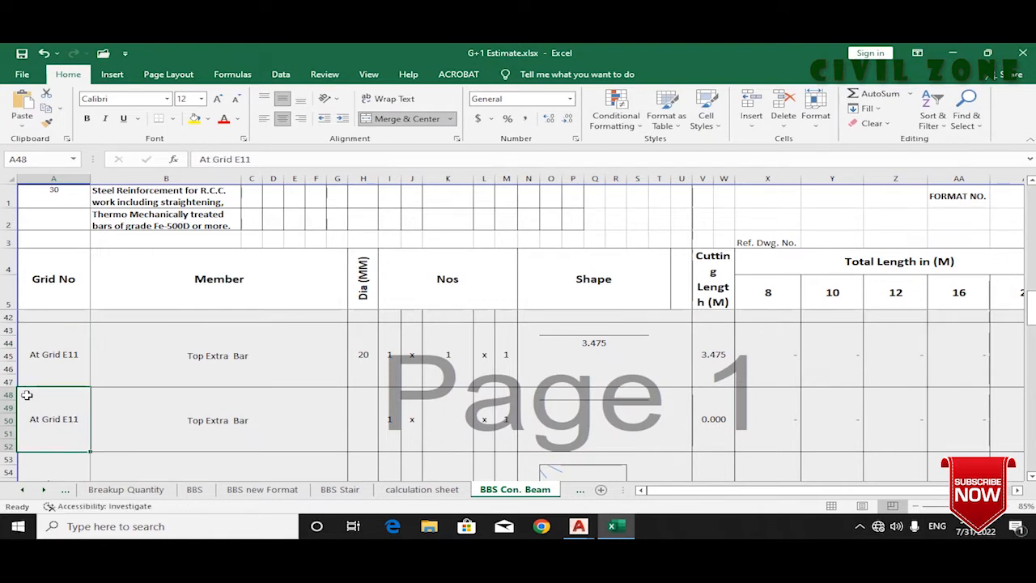
double_click(85, 417)
text(2)
key(Tab)
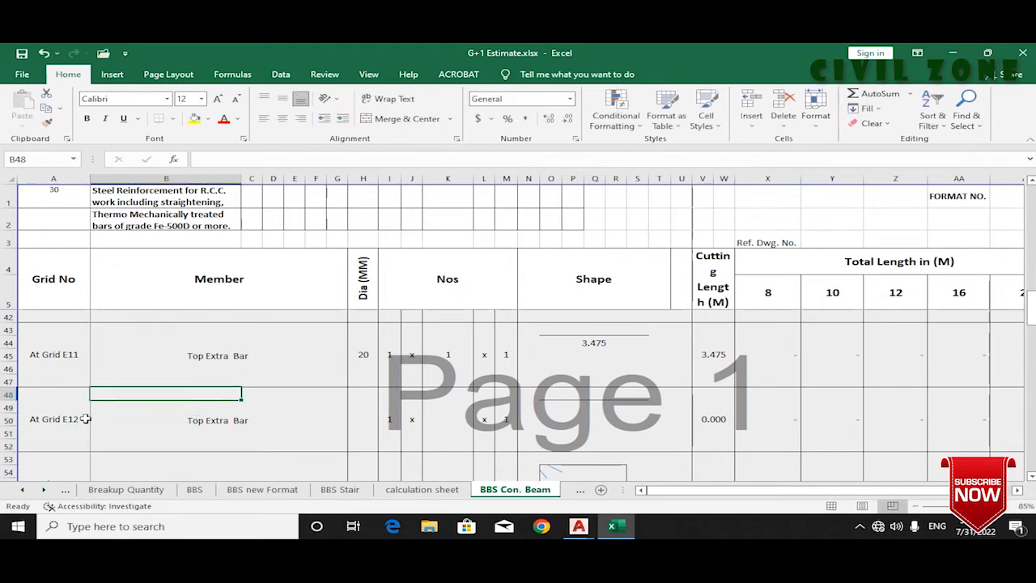
Step: Set the At Grid E12 top extra bar row's diameter to 20 and its bar count to 3
click(363, 420)
text(20)
key(Tab)
key(Tab)
key(Tab)
text(3)
key(Tab)
key(Tab)
key(Tab)
Step: Switch to the AutoCAD beam detail drawing and measure the column width at grid E12 without placing a dimension
mouse_move(578, 538)
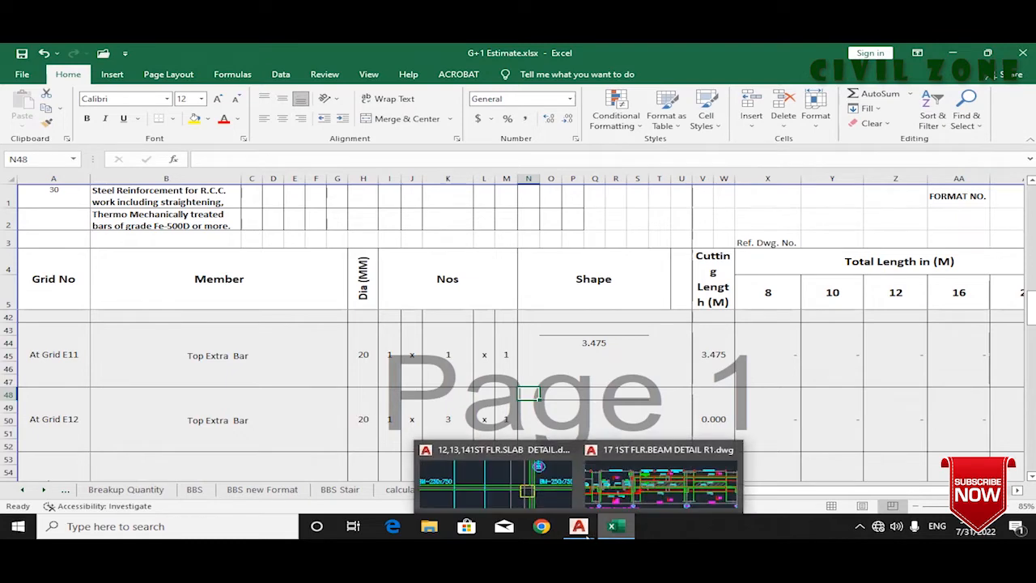
click(660, 481)
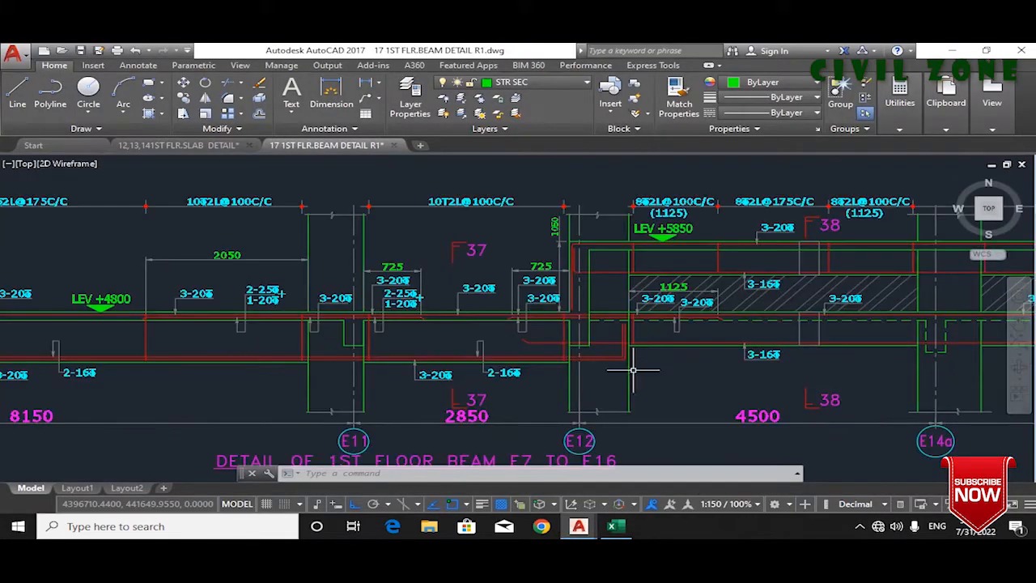
click(324, 100)
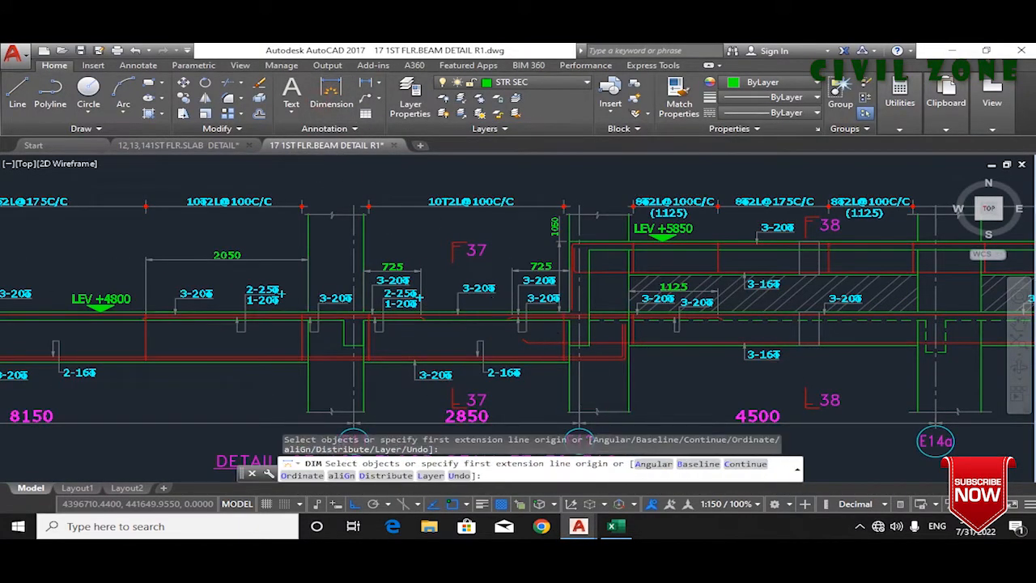
scroll(594, 381, up, 2)
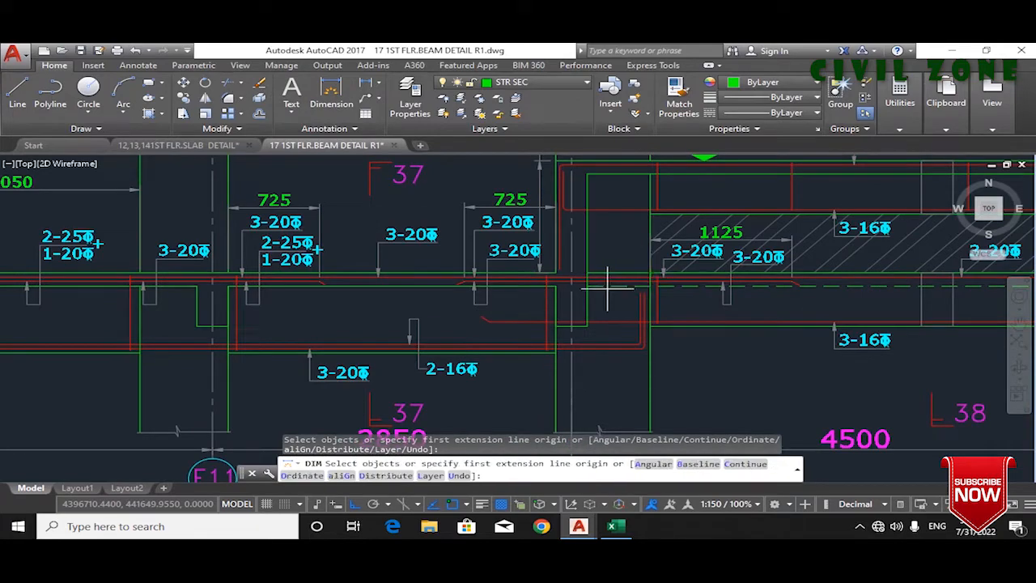
scroll(607, 288, down, 5)
scroll(567, 267, up, 5)
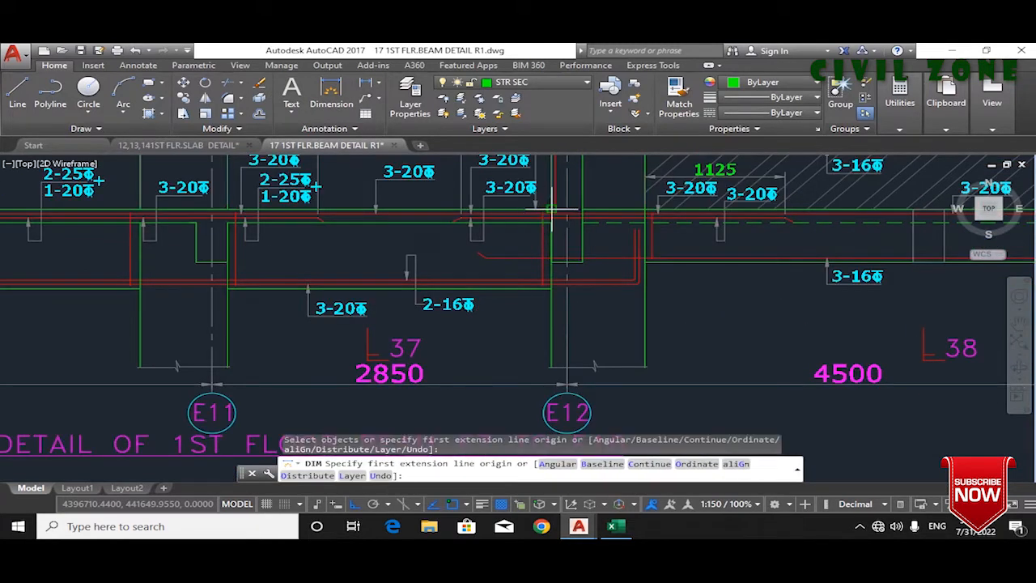
scroll(553, 208, up, 2)
click(551, 185)
scroll(550, 186, down, 1)
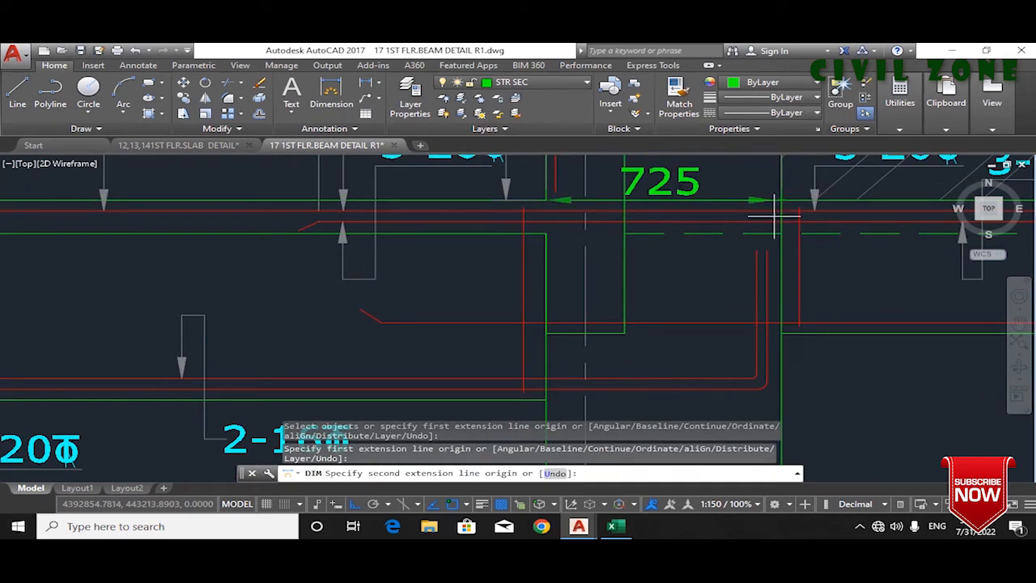
key(Escape)
Step: Switch to the slab detail drawing and measure the width of the column at grid 12
click(574, 531)
click(508, 459)
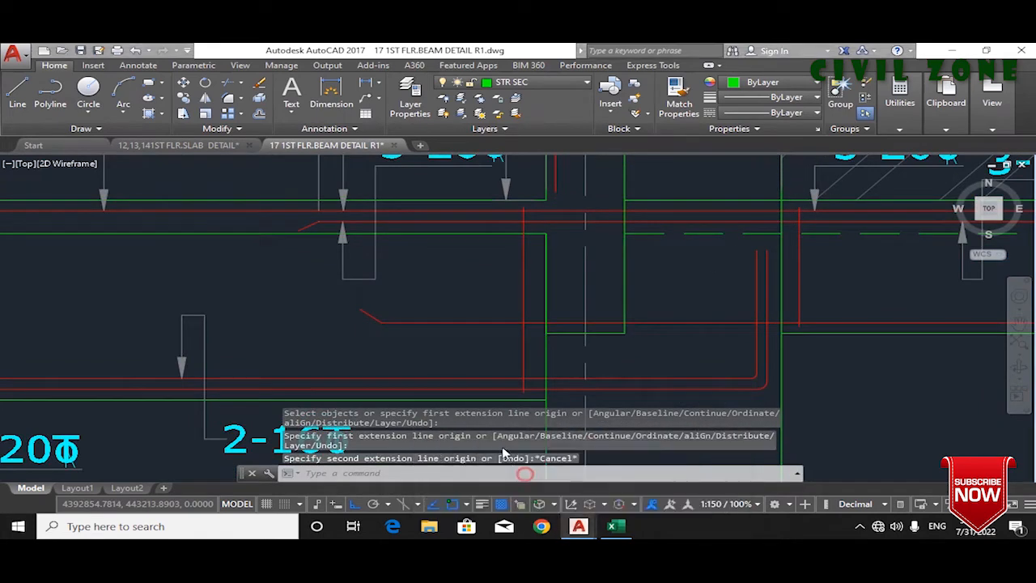
click(331, 104)
scroll(634, 356, up, 6)
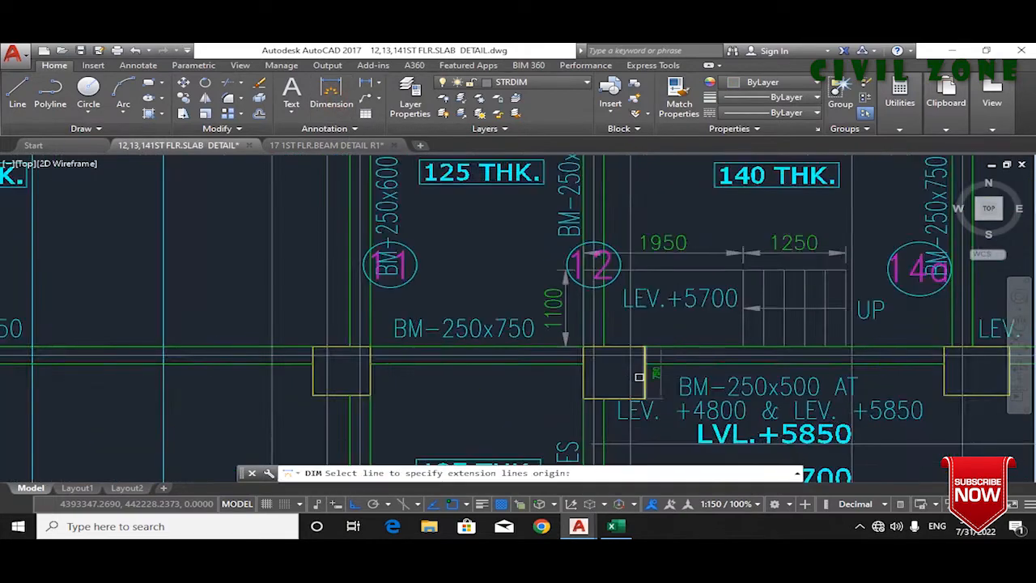
click(551, 328)
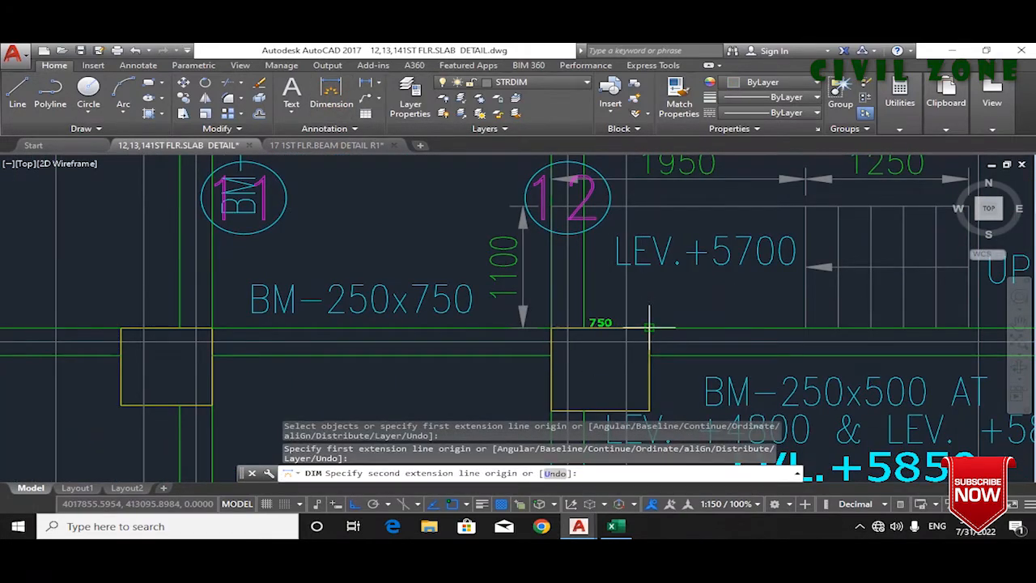
Step: Return to the beam detail drawing and select the top extra bar at grid E12 to check how far it extends on each side
mouse_move(612, 527)
click(530, 400)
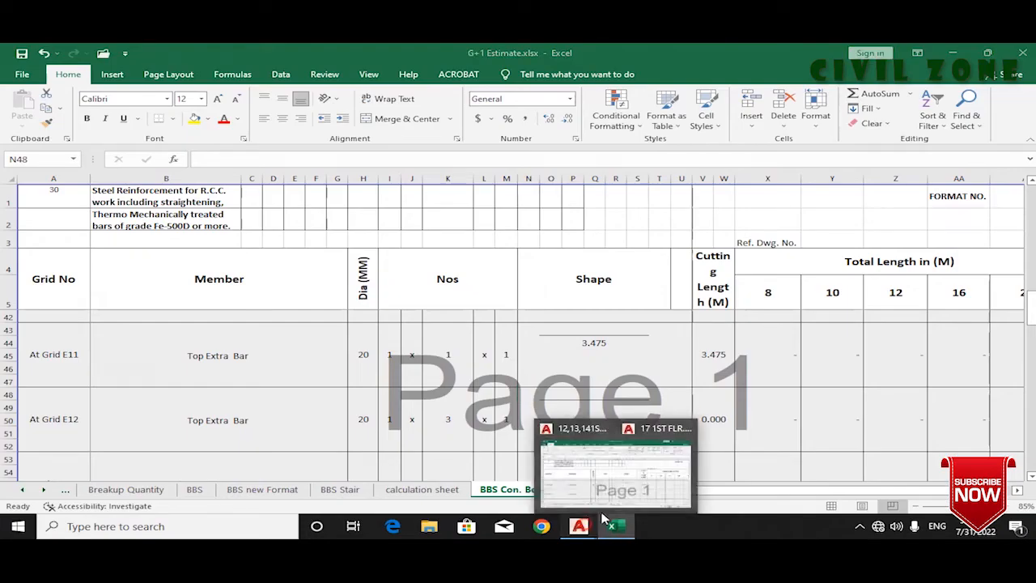
mouse_move(580, 526)
click(629, 451)
scroll(566, 328, down, 4)
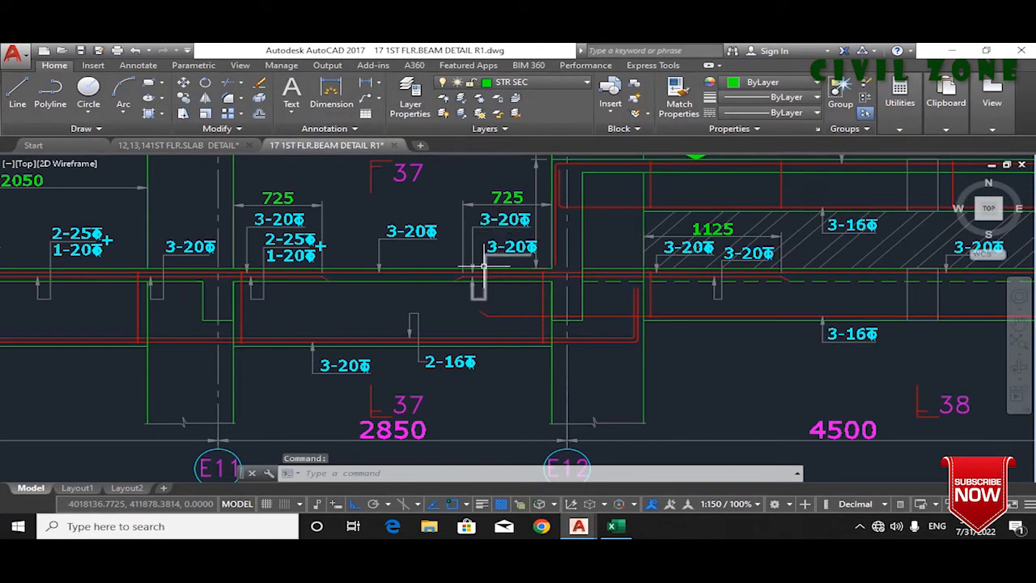
scroll(495, 261, up, 3)
scroll(509, 287, down, 4)
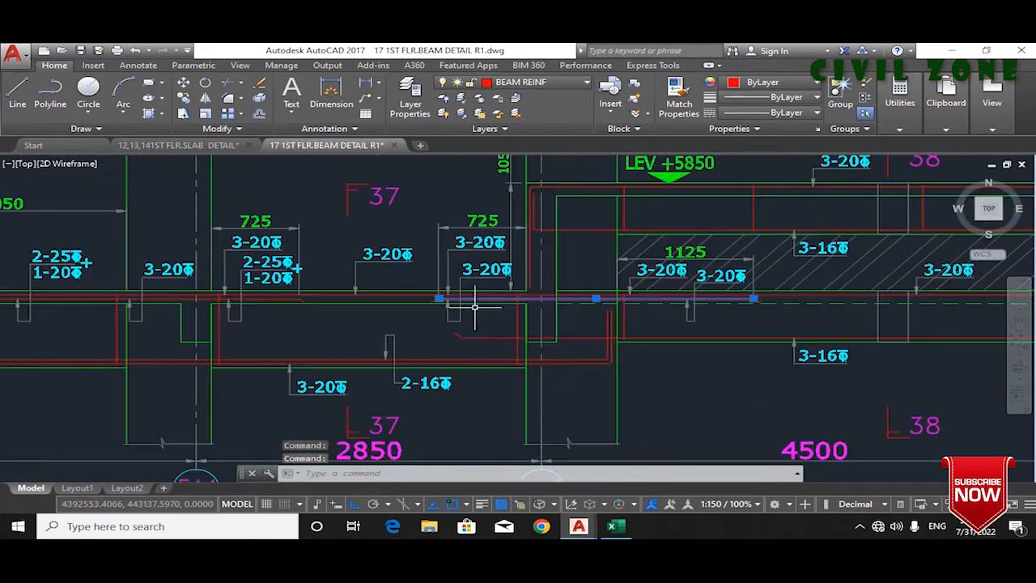
click(512, 293)
scroll(502, 289, up, 4)
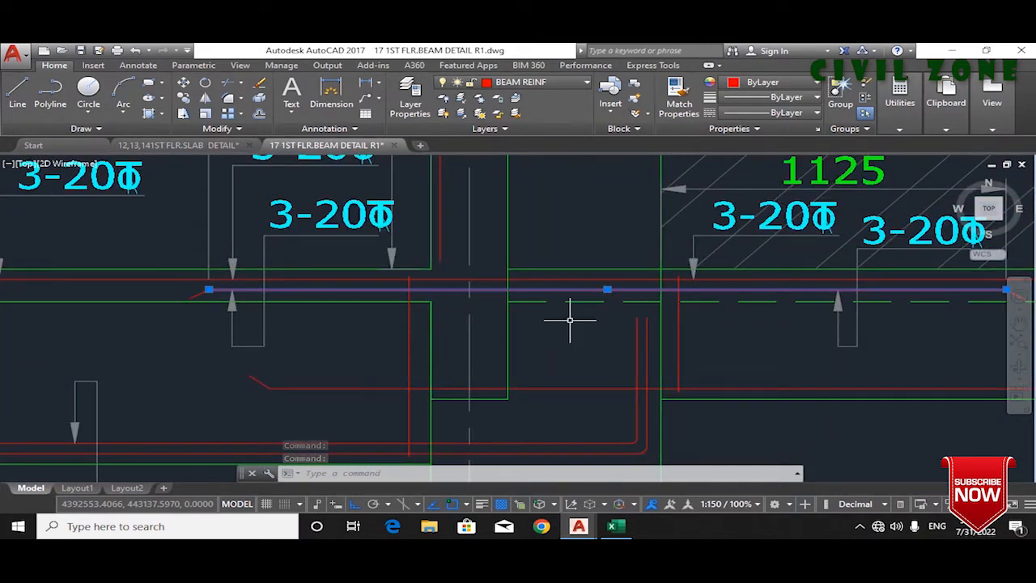
Step: Switch to Excel and enter the At Grid E12 top extra bar's shape length as =.725+.75+1.125
scroll(510, 376, down, 2)
scroll(629, 347, up, 2)
scroll(620, 353, down, 2)
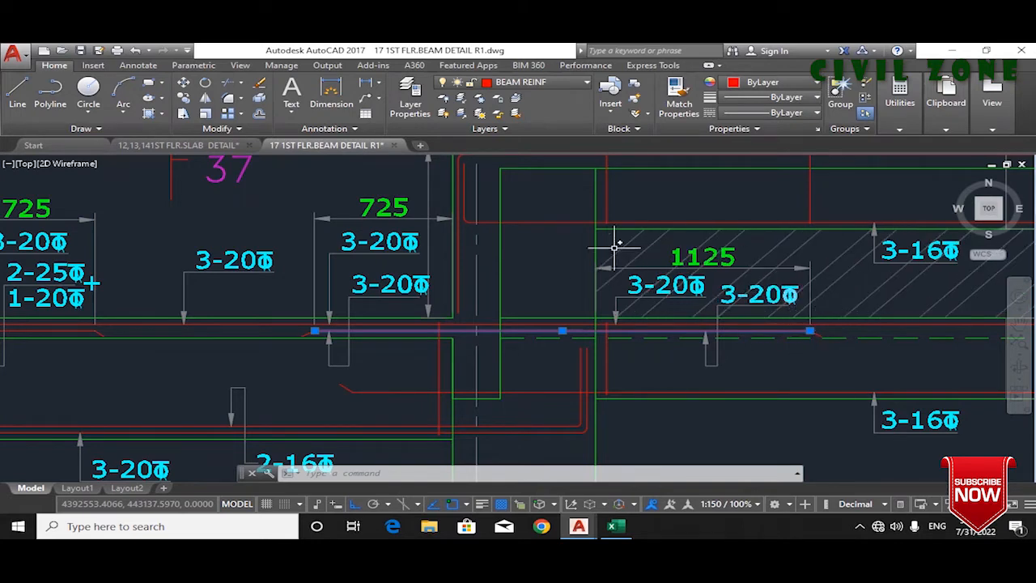
click(612, 526)
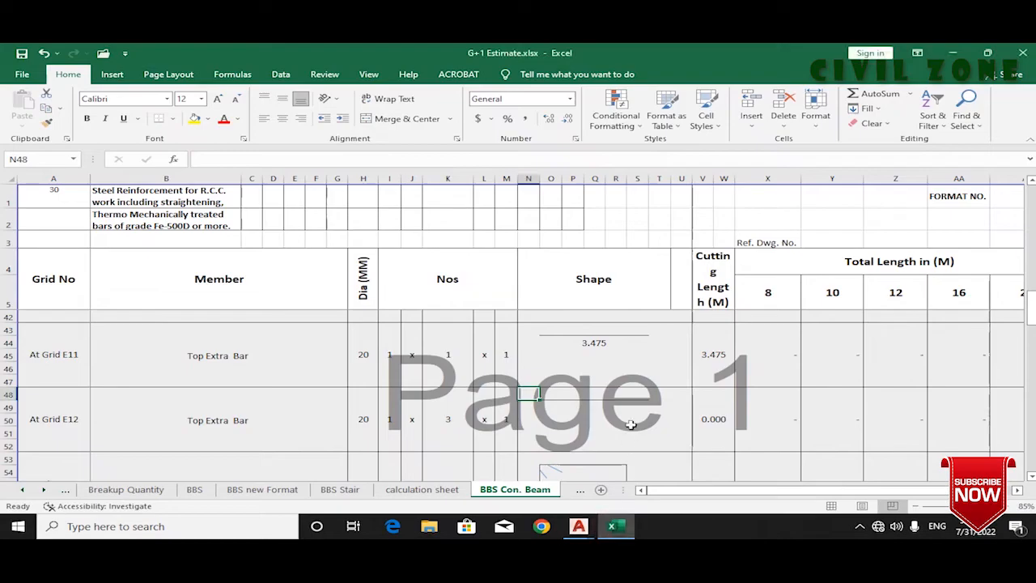
click(591, 409)
text(=.725+.75+1.125)
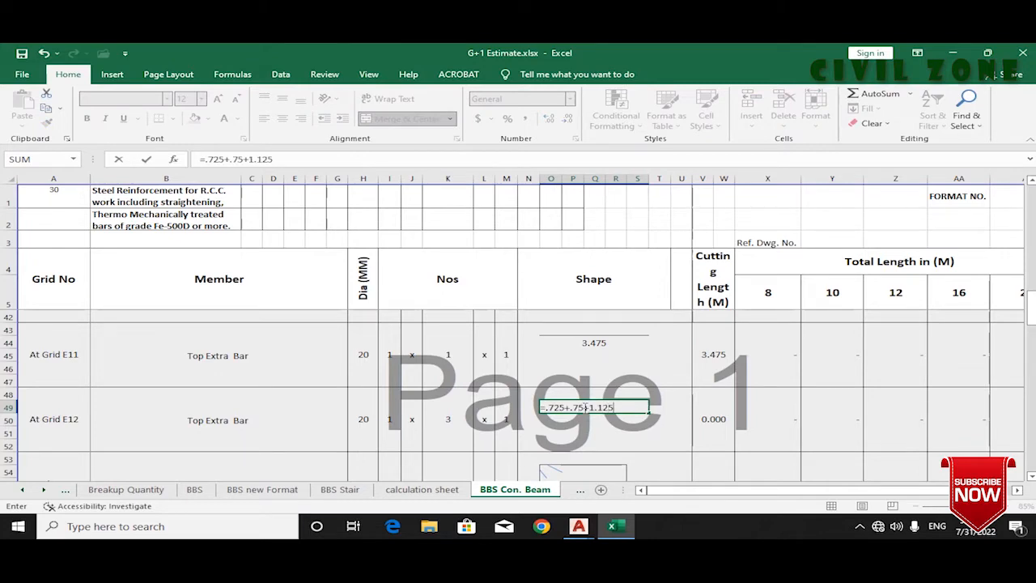
key(Return)
mouse_move(579, 527)
click(639, 478)
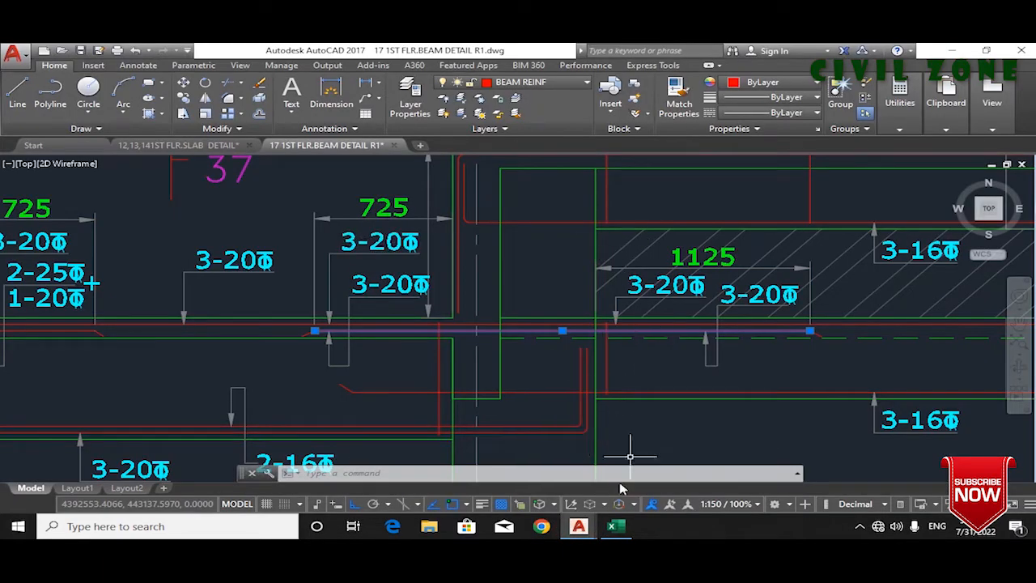
click(613, 526)
click(587, 406)
scroll(646, 374, down, 1)
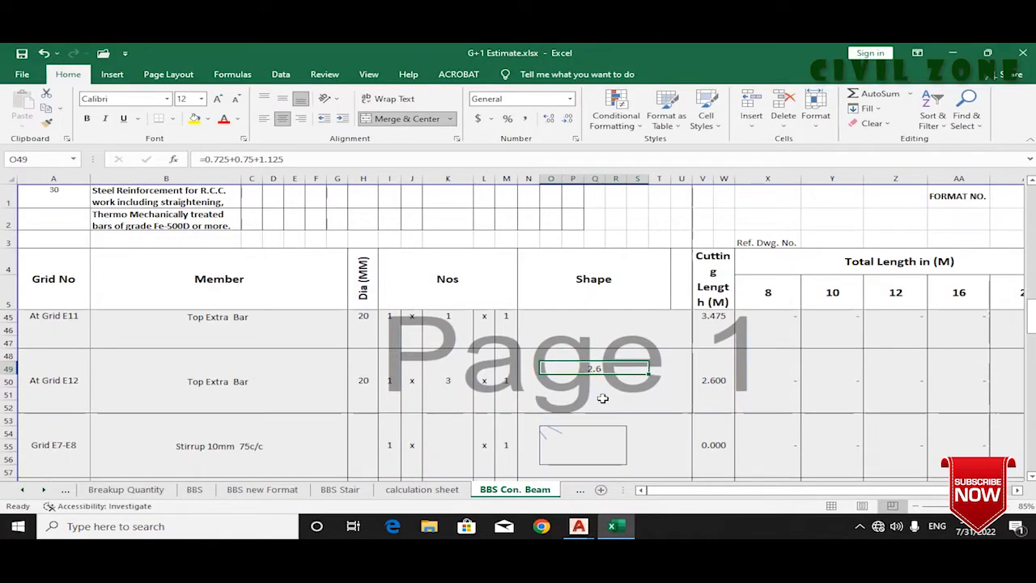
Step: Look over the beam elevation in AutoCAD for remaining extra bars, and return to the Grid E7-E8 stirrup row in the Excel schedule
mouse_move(579, 526)
click(640, 478)
scroll(698, 391, down, 3)
scroll(854, 361, up, 4)
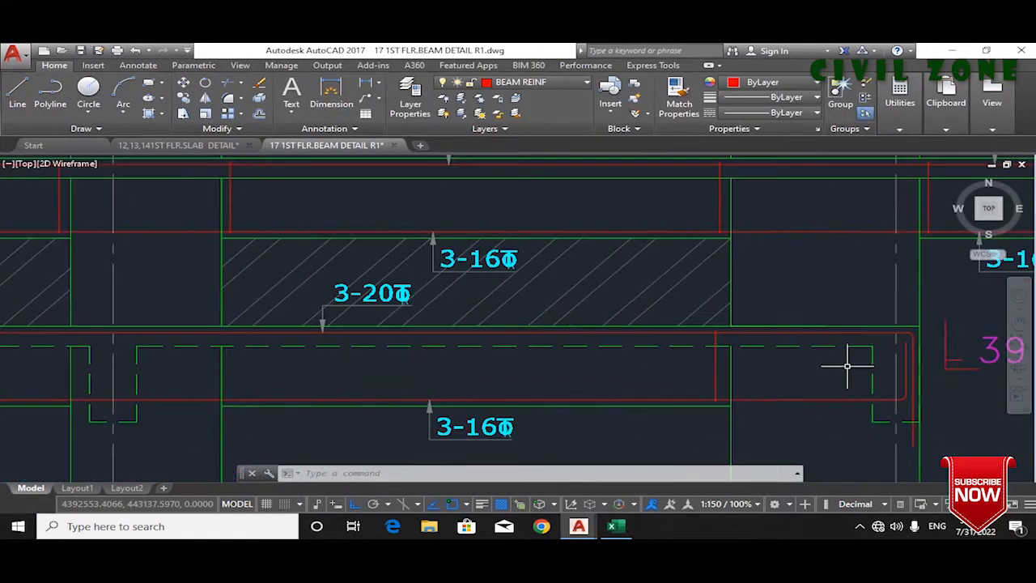
scroll(944, 397, down, 4)
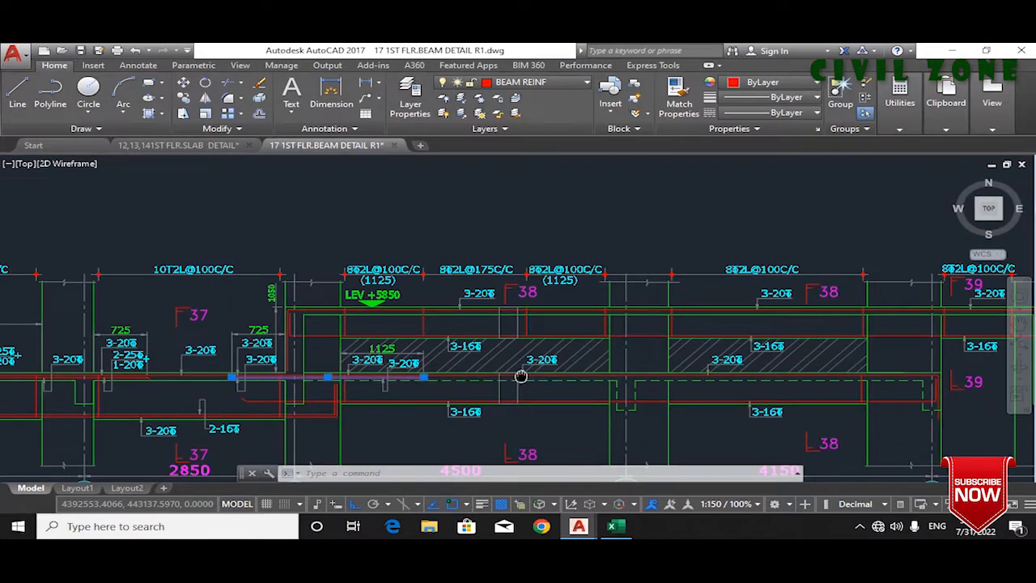
drag(521, 376, 835, 331)
scroll(586, 331, down, 2)
drag(212, 317, 530, 366)
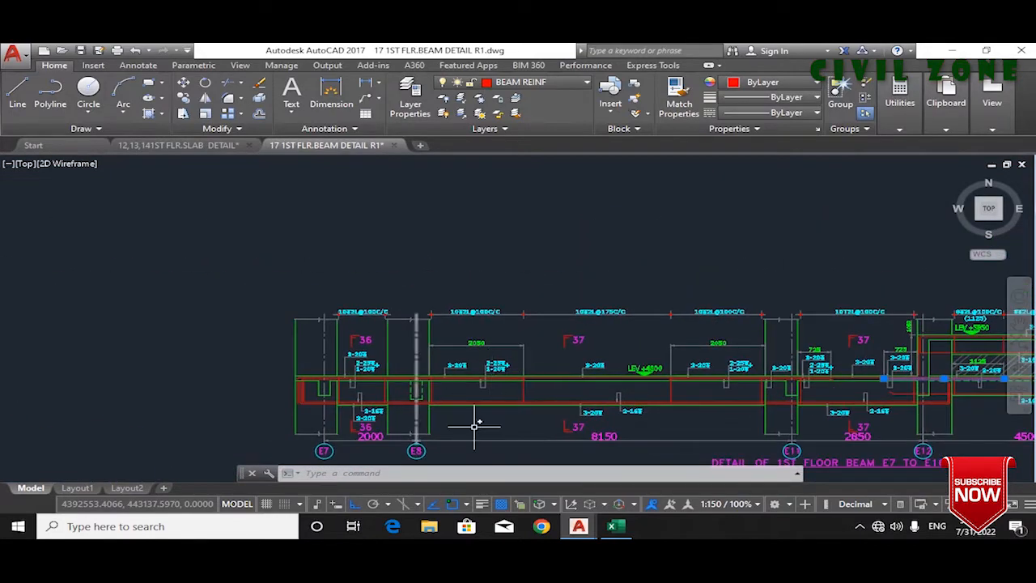
scroll(518, 409, up, 2)
drag(558, 405, 411, 318)
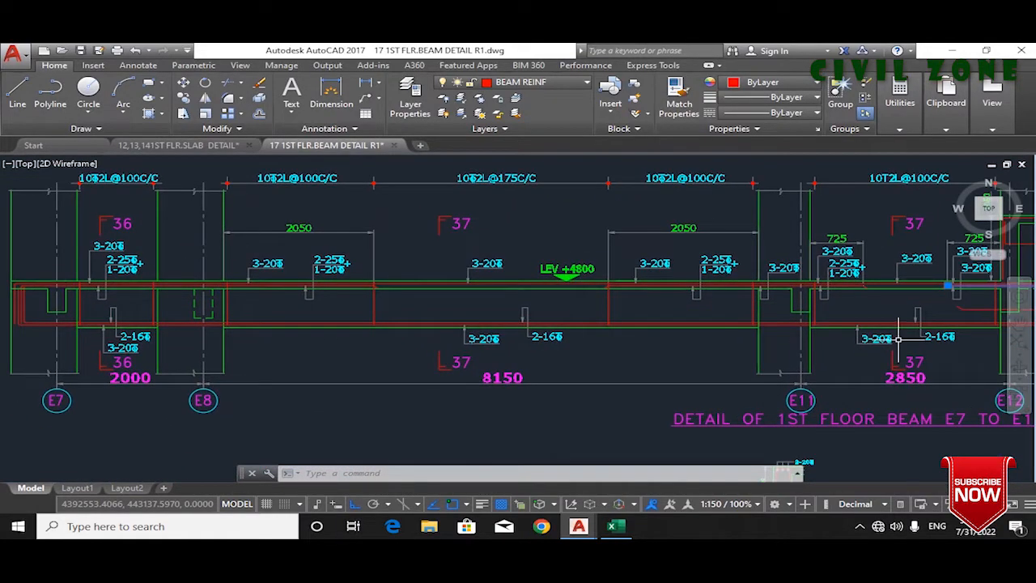
click(617, 527)
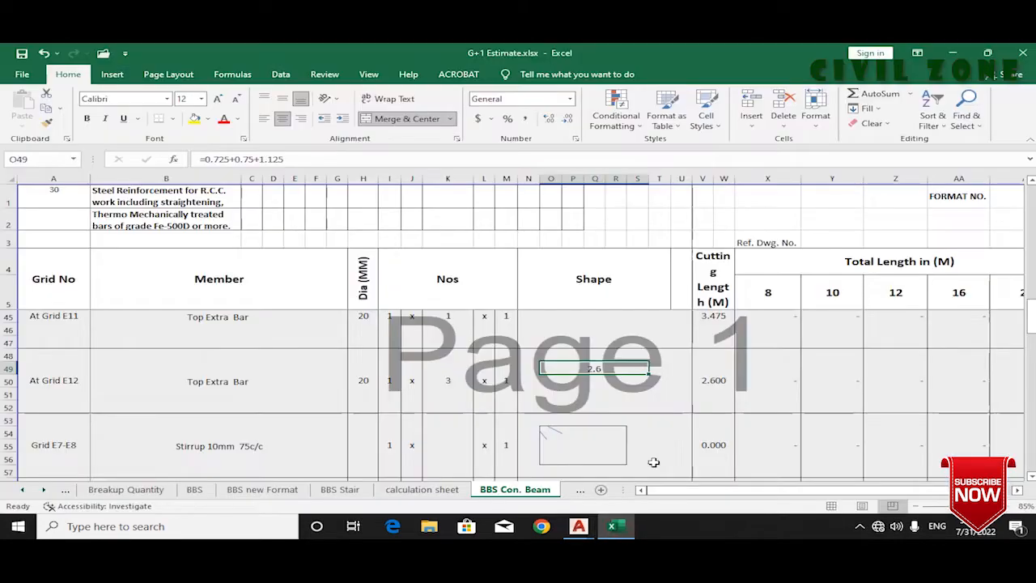
scroll(275, 425, down, 1)
click(243, 410)
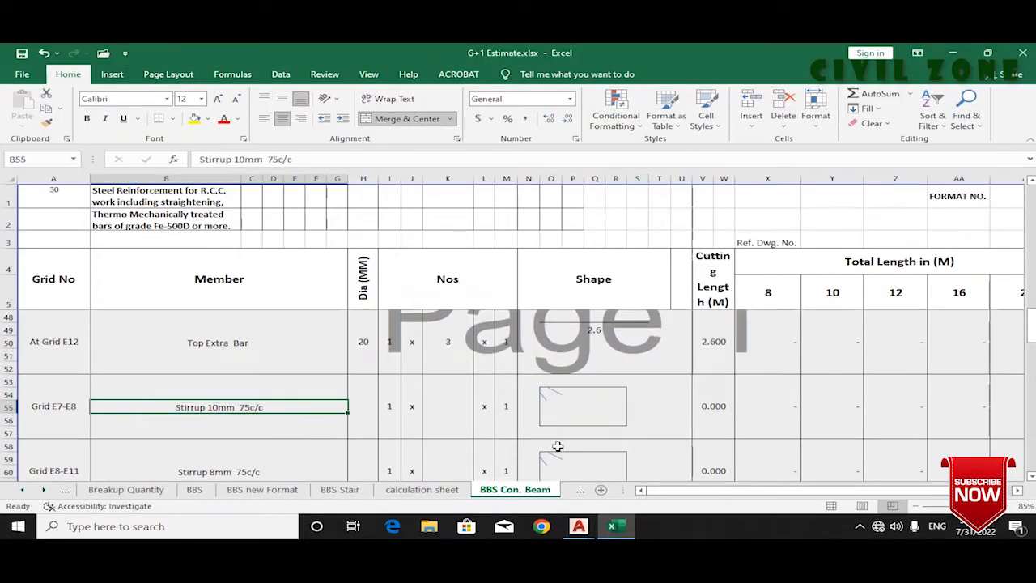
Step: Switch to AutoCAD and examine the spans, grids and stirrup callouts along the E7 to E16 beam elevation
click(643, 499)
scroll(597, 400, down, 4)
scroll(465, 379, up, 6)
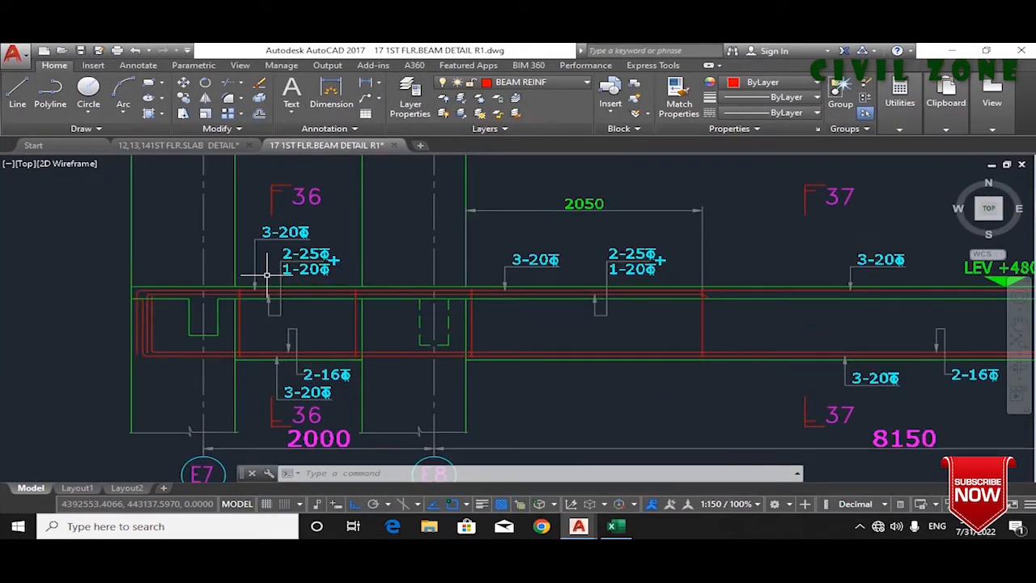
scroll(266, 276, down, 4)
drag(740, 327, 346, 394)
scroll(438, 392, up, 4)
scroll(595, 291, down, 2)
scroll(713, 353, down, 3)
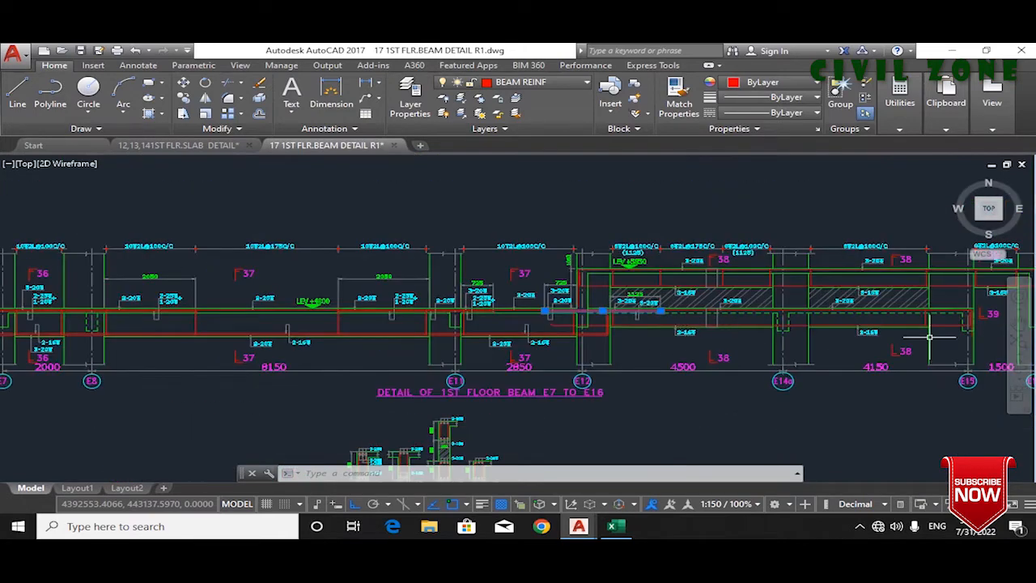
scroll(930, 328, up, 3)
scroll(873, 310, down, 4)
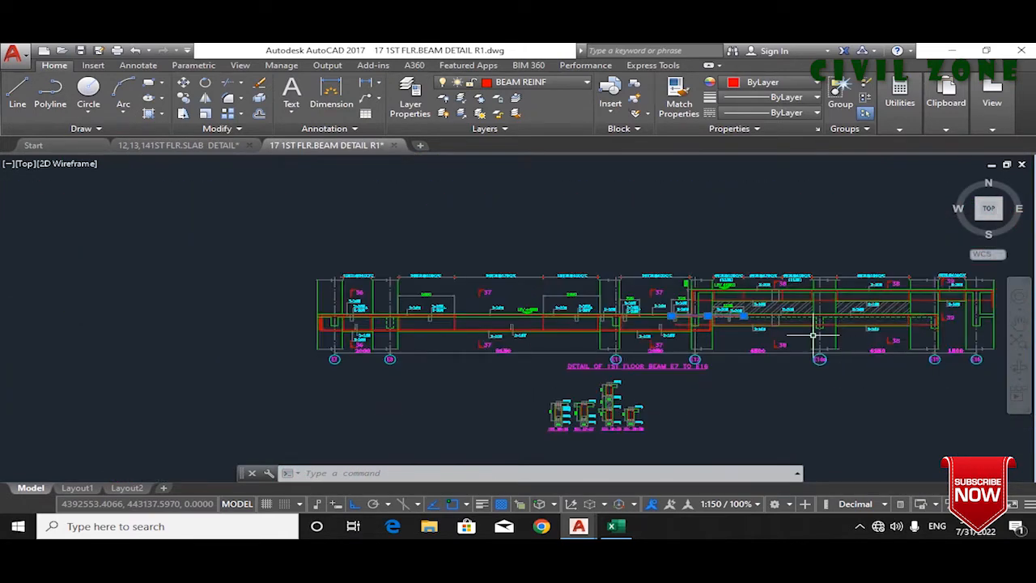
scroll(341, 332, up, 8)
drag(484, 274, 428, 326)
scroll(428, 326, down, 2)
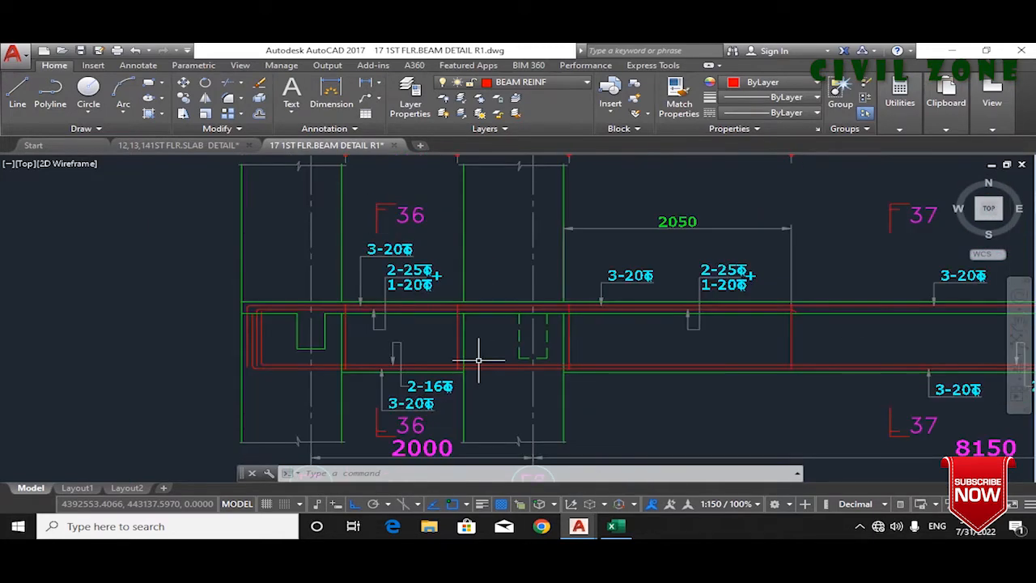
scroll(409, 308, down, 2)
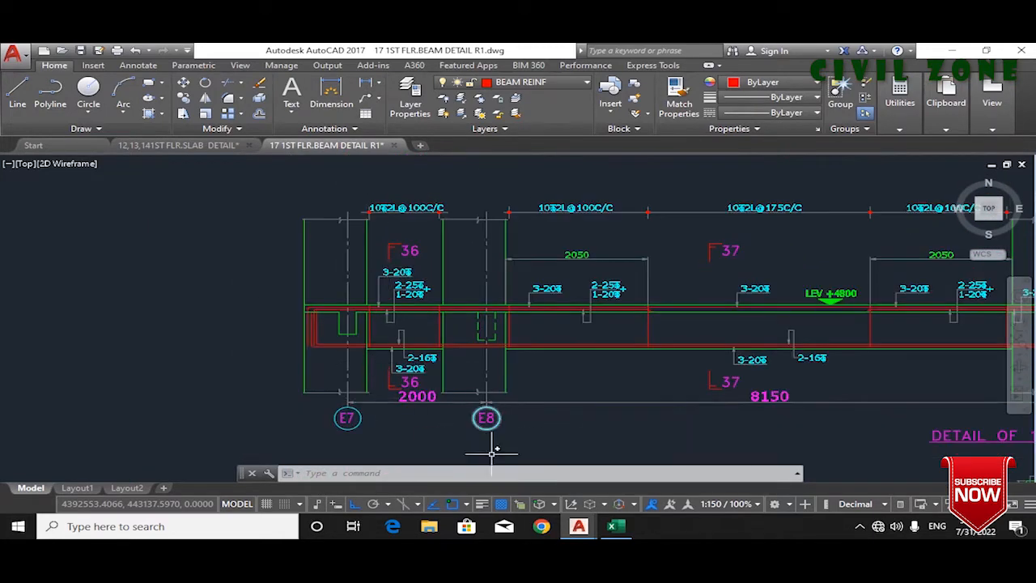
Step: Check the E7-E8 stirrup callout in AutoCAD and change that row's member description in Excel to "Stirrup 10mm 100c/c"
click(617, 530)
click(44, 405)
click(224, 418)
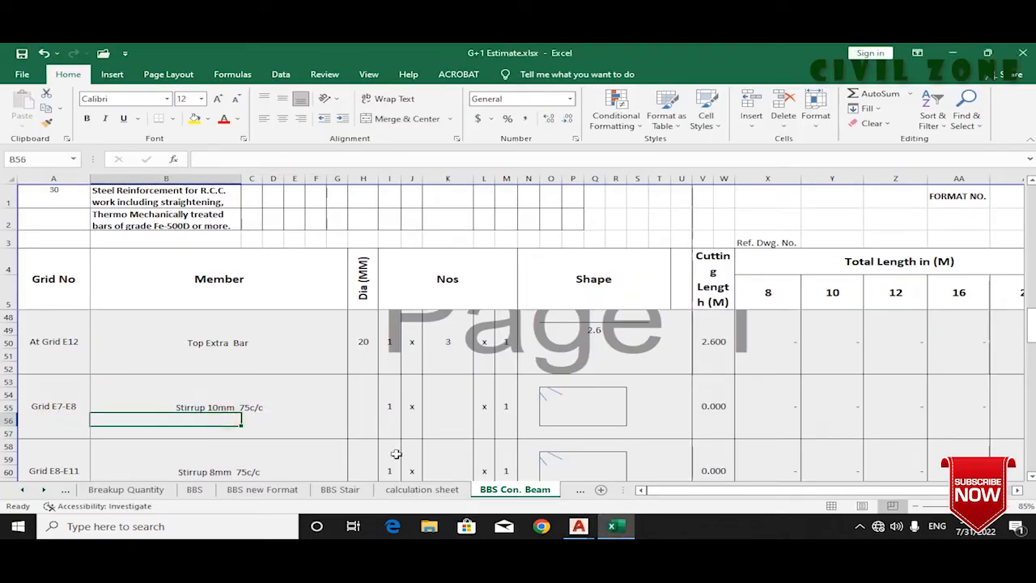
click(662, 479)
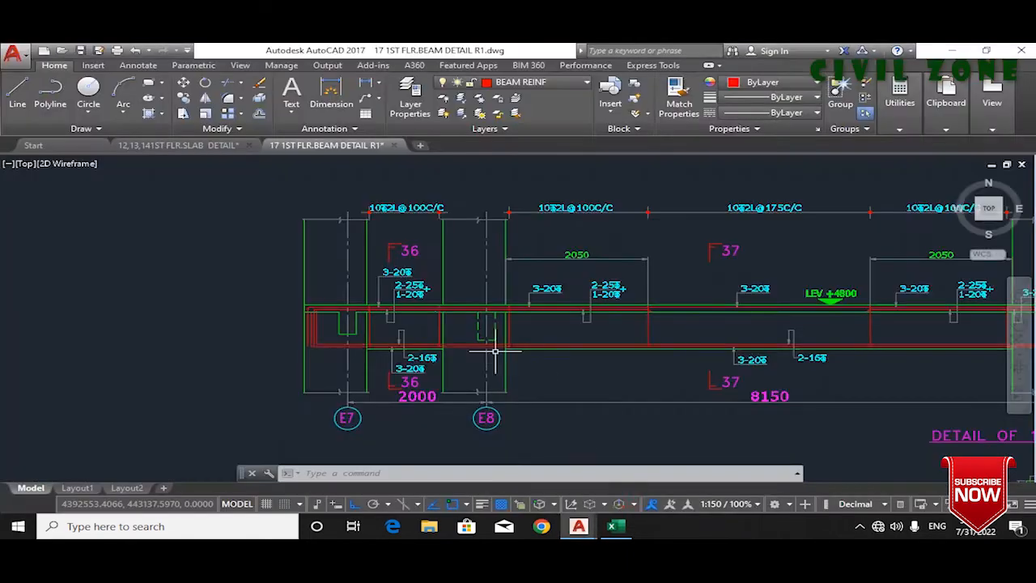
scroll(425, 286, down, 2)
scroll(368, 195, up, 2)
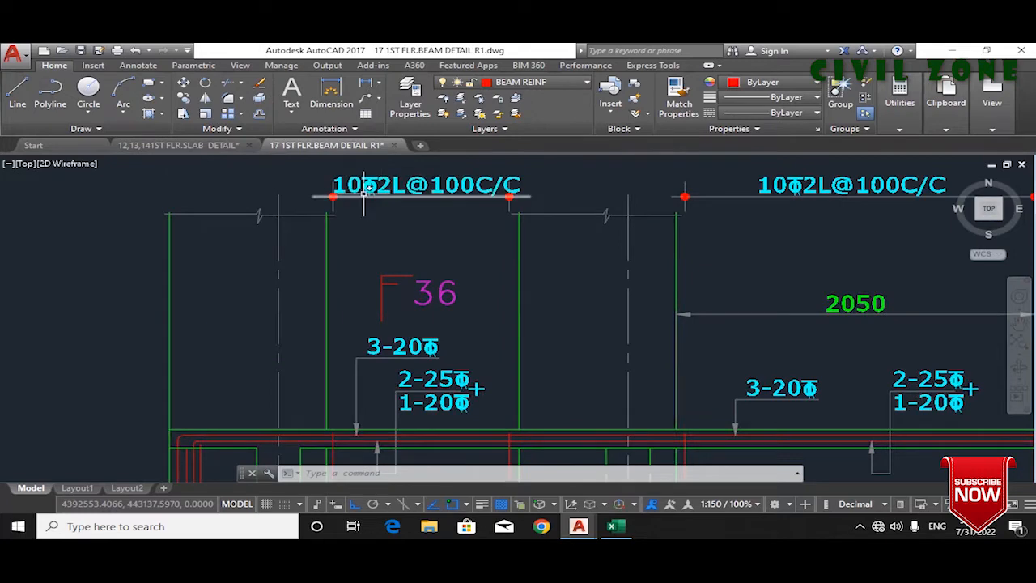
click(614, 527)
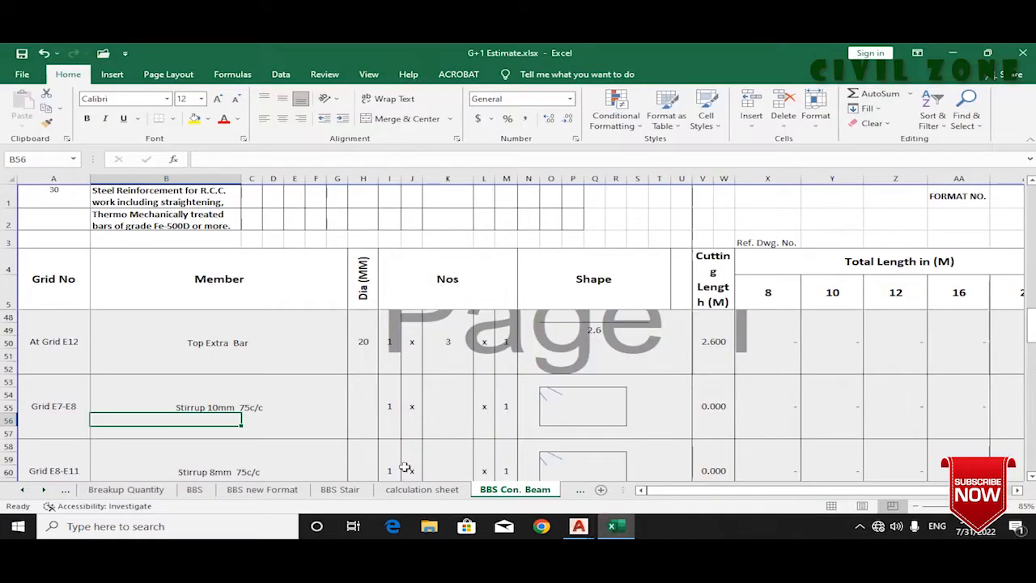
double_click(240, 408)
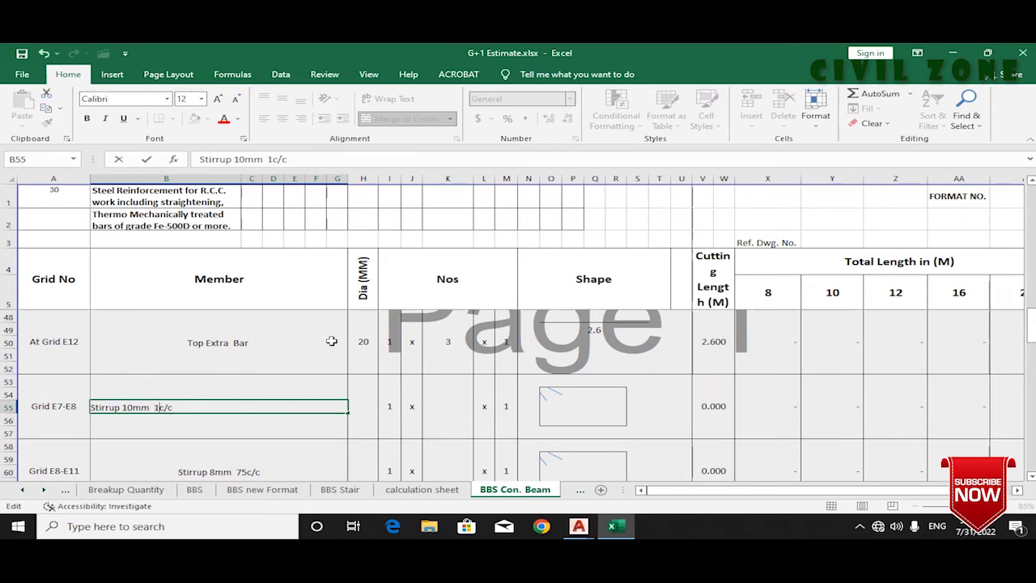
text(100)
key(Return)
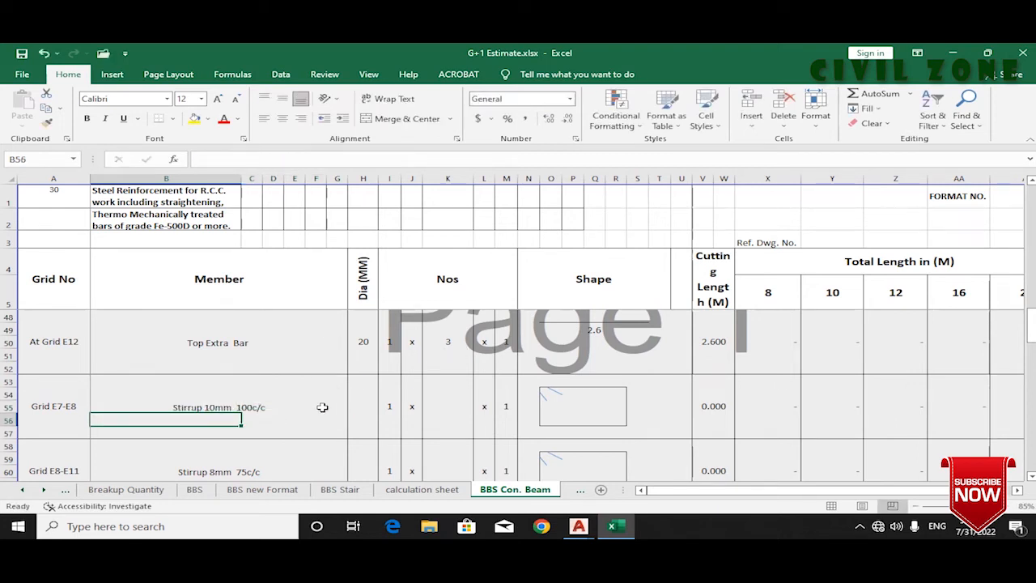
Step: Set the Grid E7-E8 stirrup row's diameter to 10 and undo the stray entry in its multiplier cell
click(366, 409)
text(10)
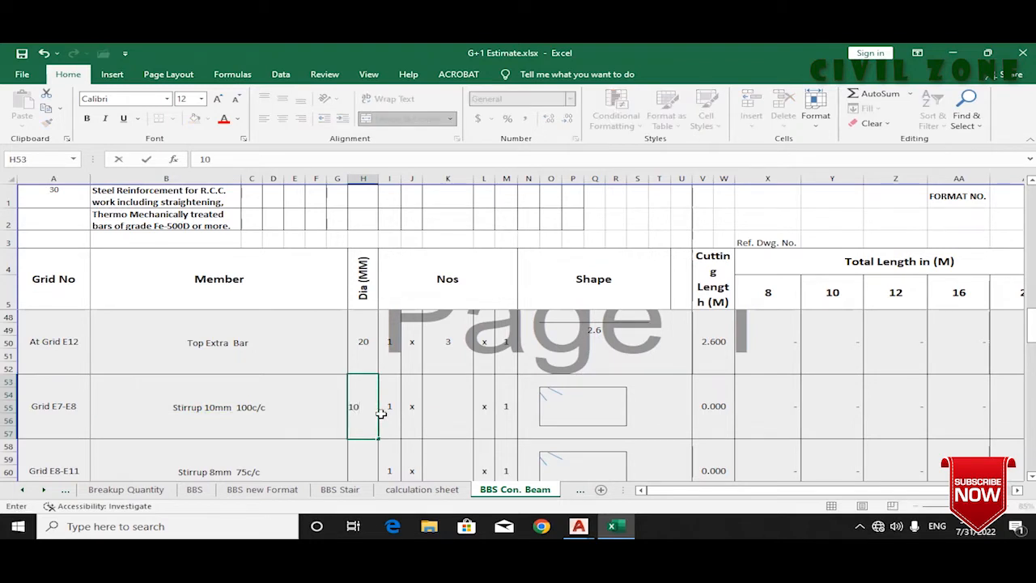
key(Tab)
key(Tab)
text(q)
key(Tab)
key(ctrl+z)
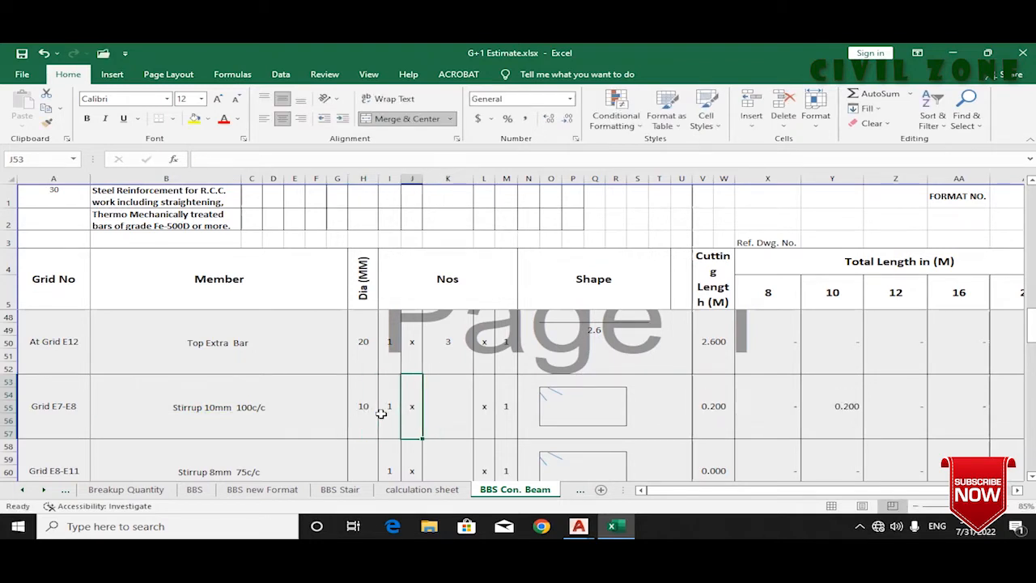
key(Tab)
click(622, 419)
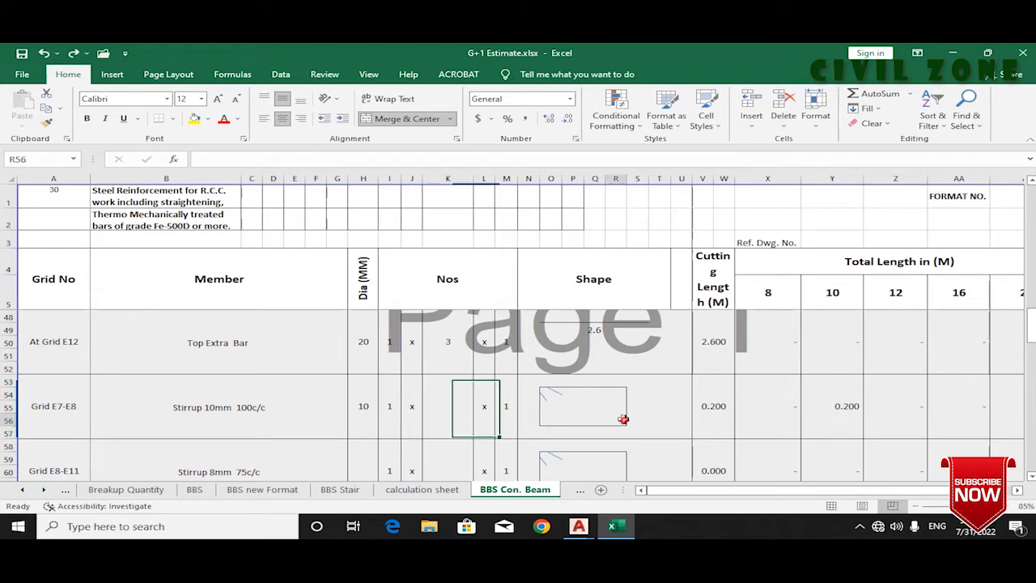
click(637, 410)
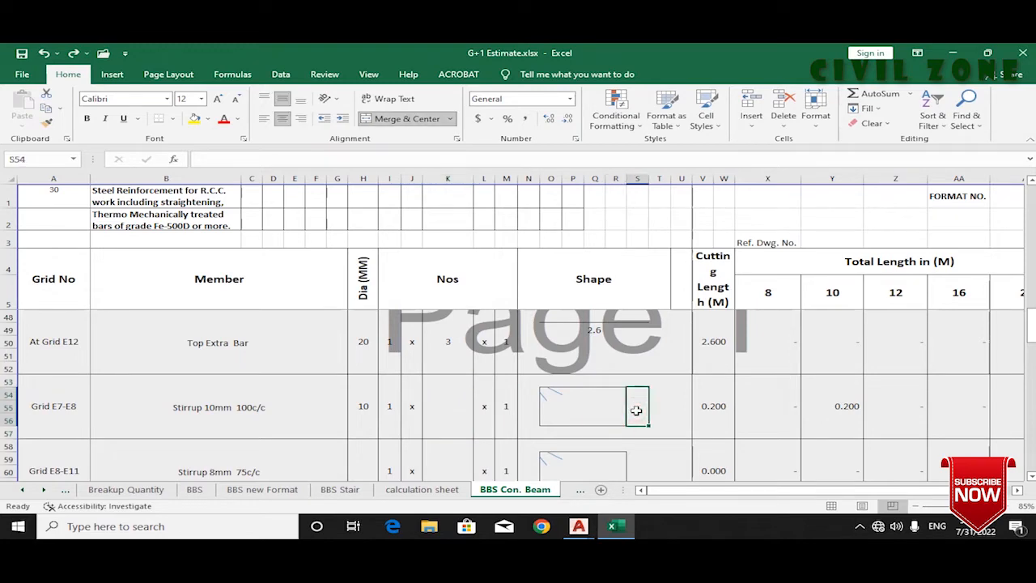
click(527, 415)
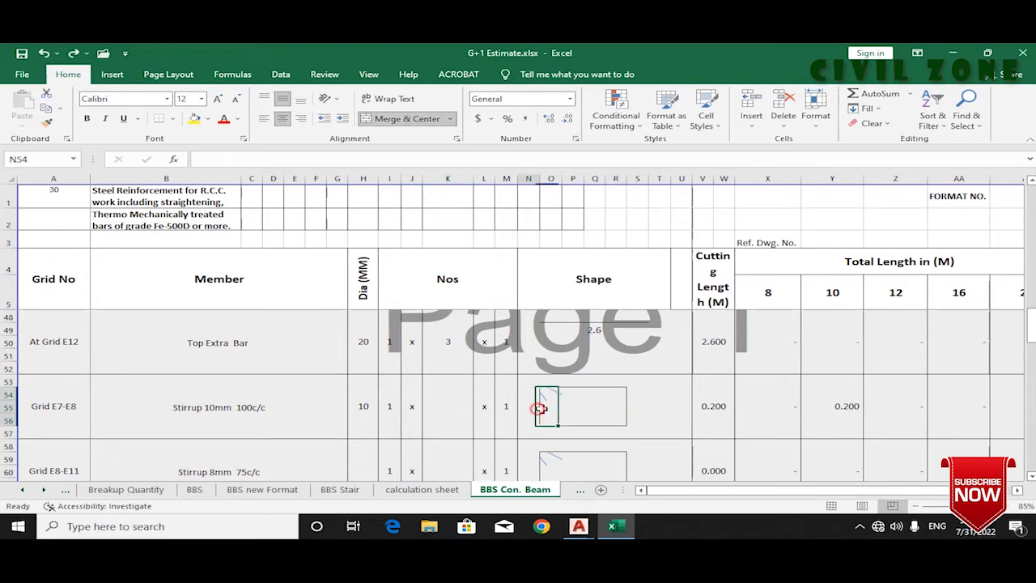
click(616, 418)
Step: Start a ROUND formula for the number of stirrups in the Grid E7-E8 row
click(461, 407)
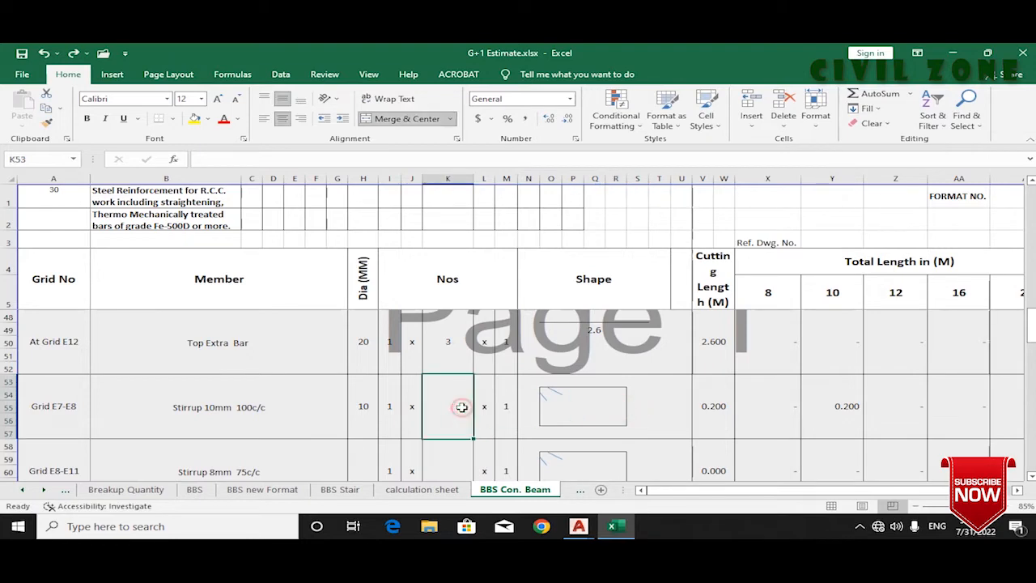
text(=r)
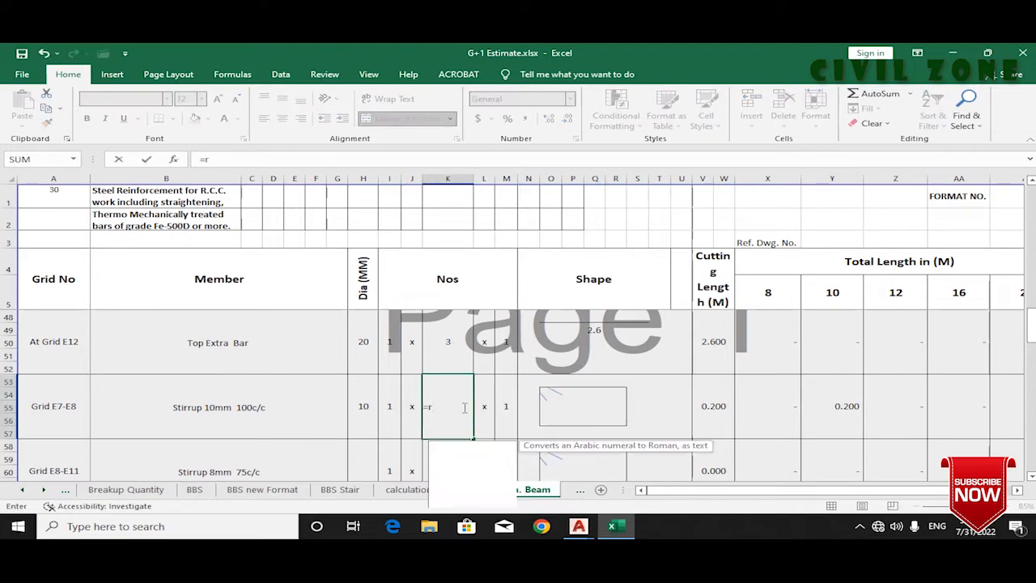
text(ound()
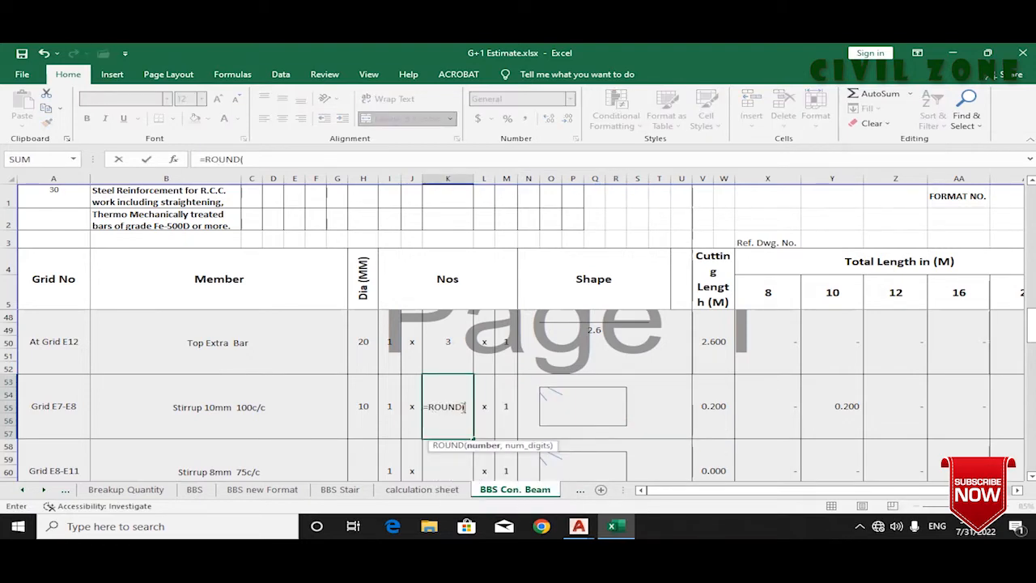
Step: Switch to the AutoCAD beam detail and measure the clear span between columns E7 and E8 without placing a dimension
mouse_move(578, 526)
click(662, 467)
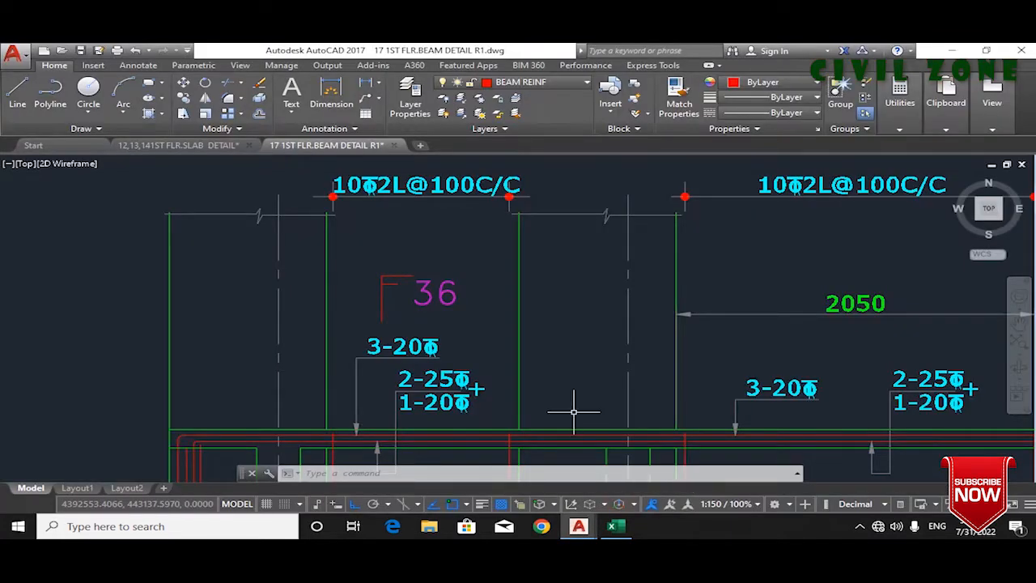
scroll(535, 291, up, 3)
click(331, 93)
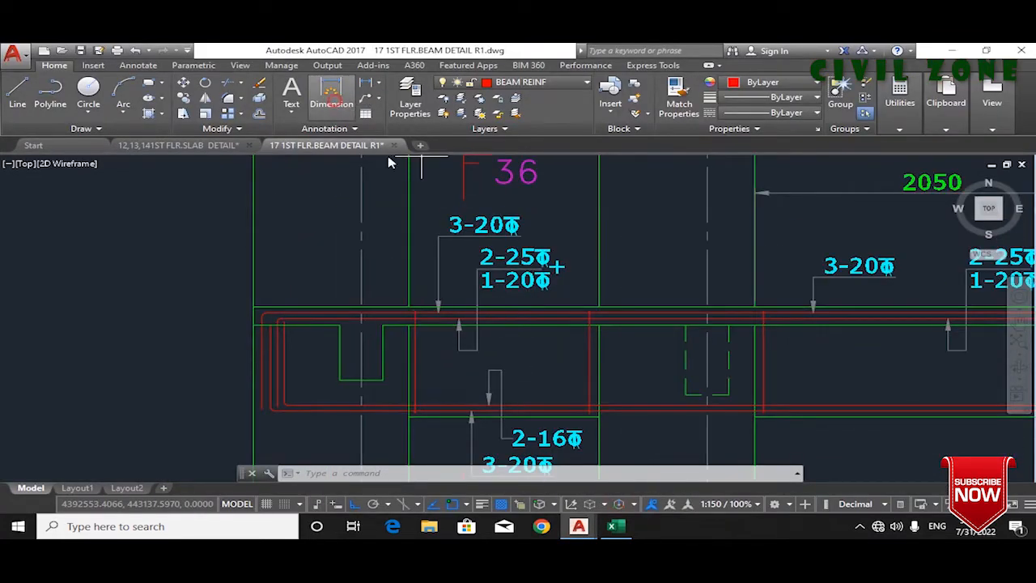
click(415, 307)
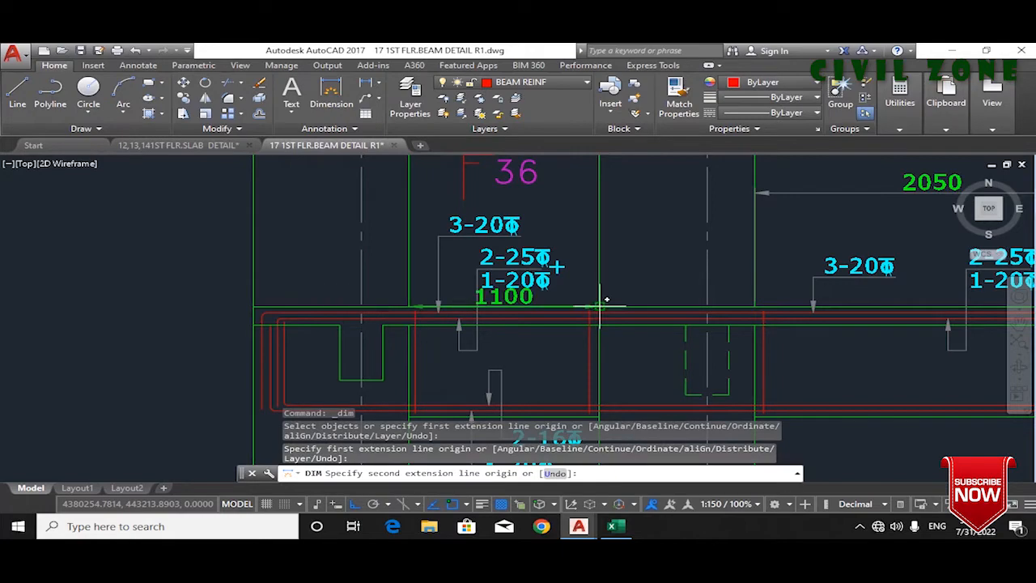
click(599, 307)
key(Escape)
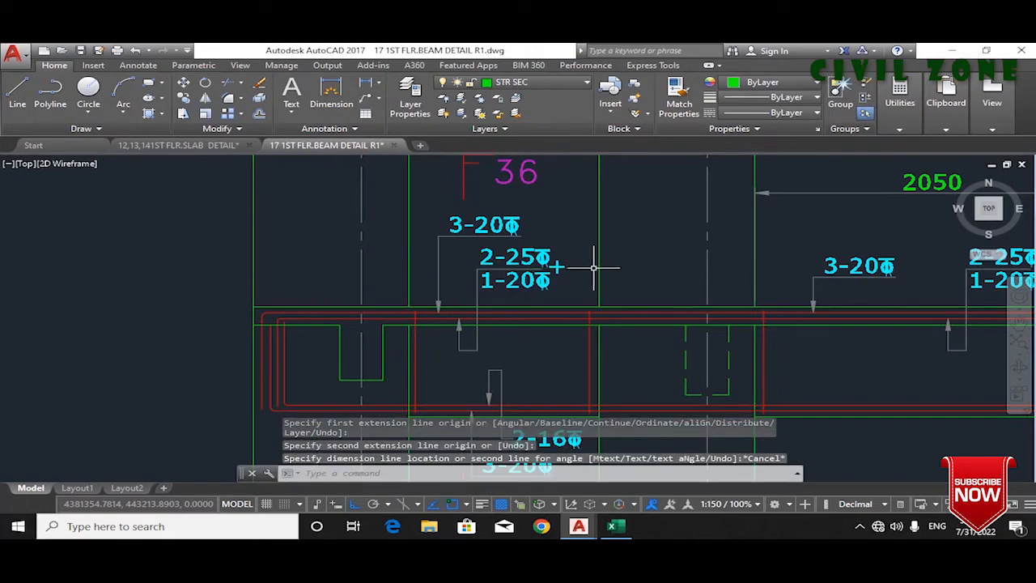
Step: Switch to the slab detail drawing in AutoCAD and measure the clear distance between columns 7 and 8 along the 250x750 beam
mouse_move(579, 528)
click(494, 474)
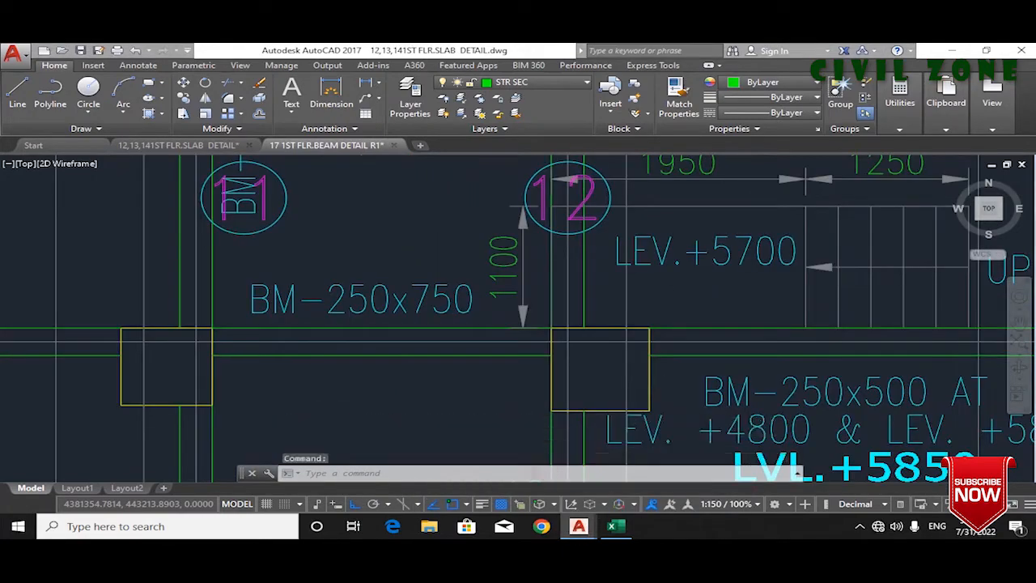
drag(413, 354, 802, 365)
scroll(838, 366, down, 2)
click(331, 96)
scroll(522, 368, up, 4)
scroll(522, 368, up, 3)
click(326, 266)
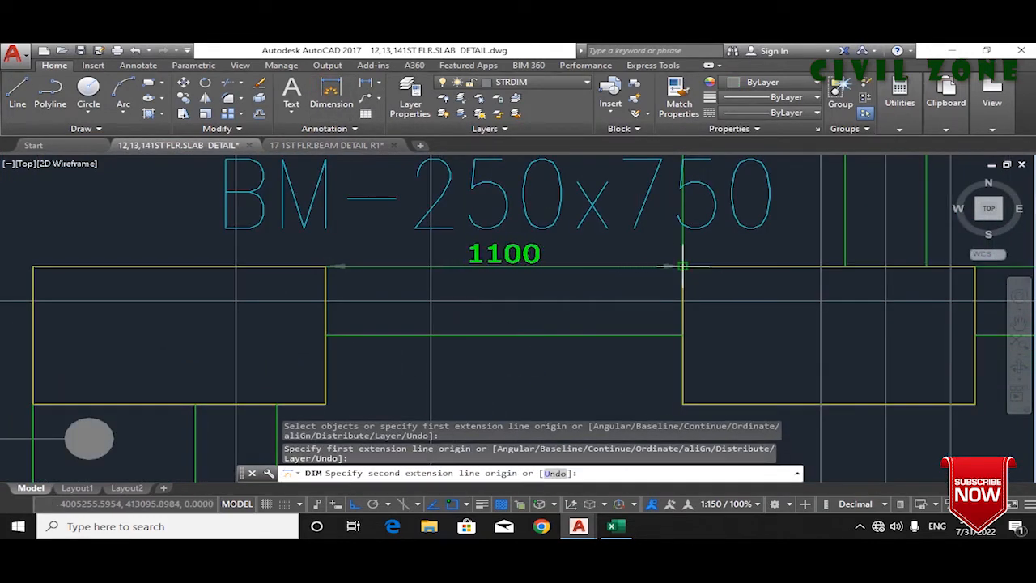
Step: Return to Excel and complete the stirrup count formula for the Grid E7-E8 row as =ROUND((1.1/.1)+1,0)
click(612, 526)
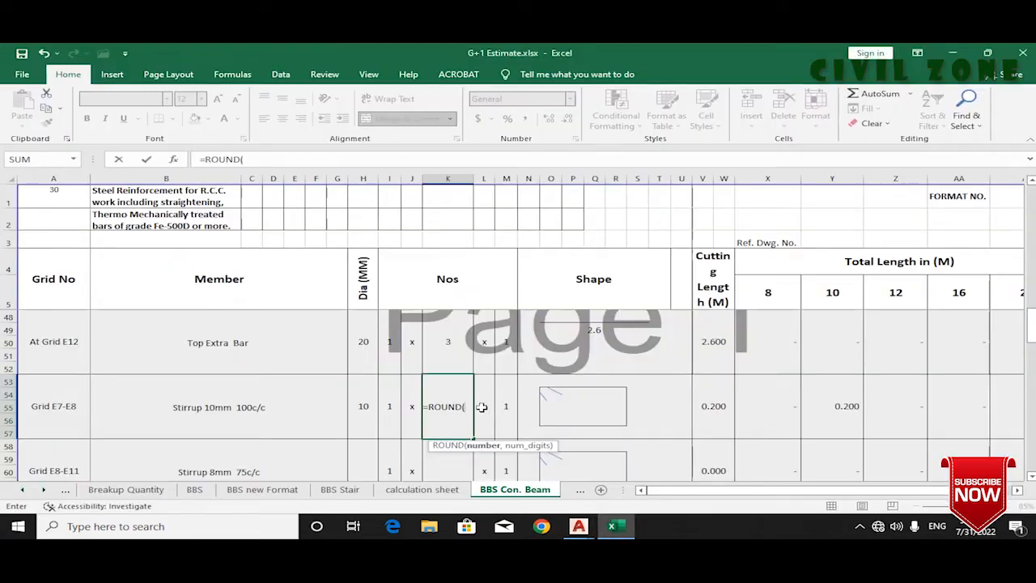
text(1.1/.1)+1)
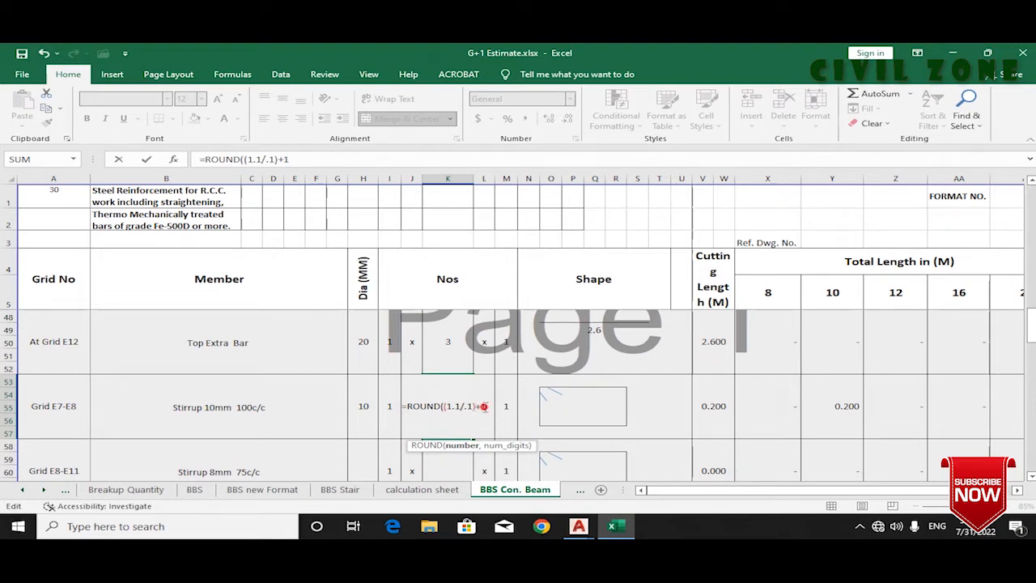
text(,0)
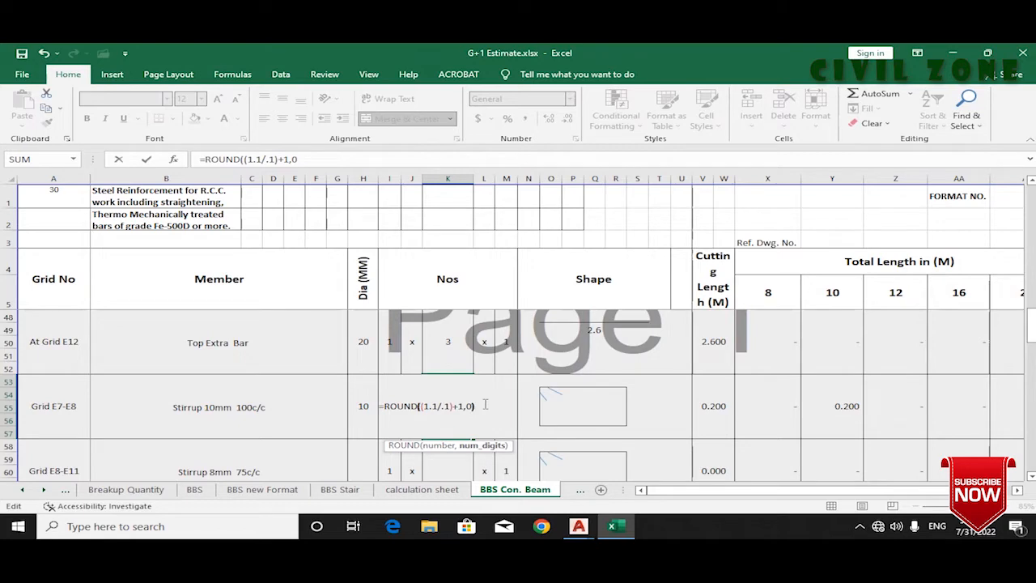
text())
key(Return)
click(448, 412)
Step: Check the beam size label between grids 7 and 8 in the AutoCAD slab drawing, and select the Grid E7-E8 stirrup's side-length cell in Excel
mouse_move(578, 526)
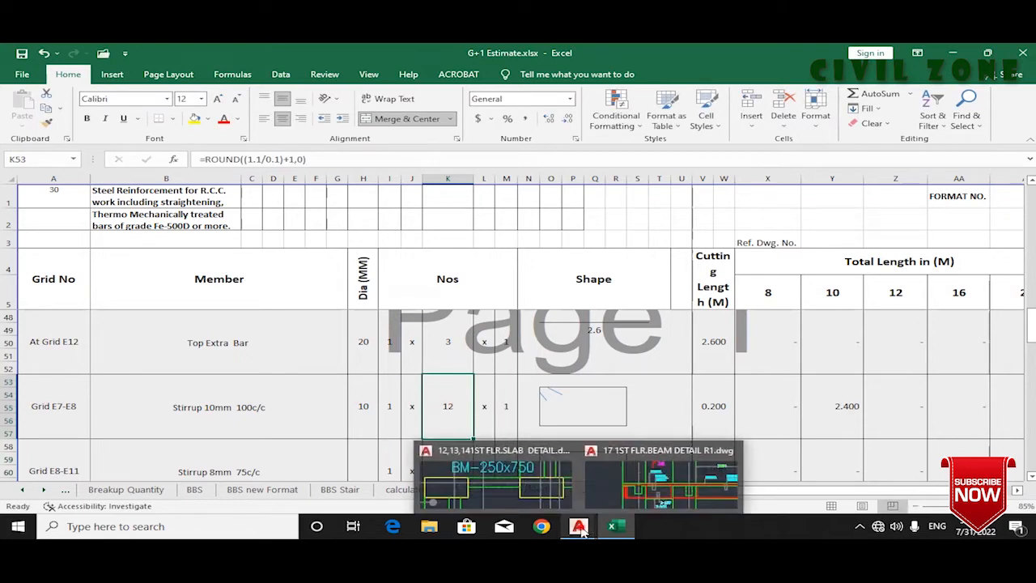
click(651, 484)
key(ctrl+Tab)
scroll(518, 289, down, 5)
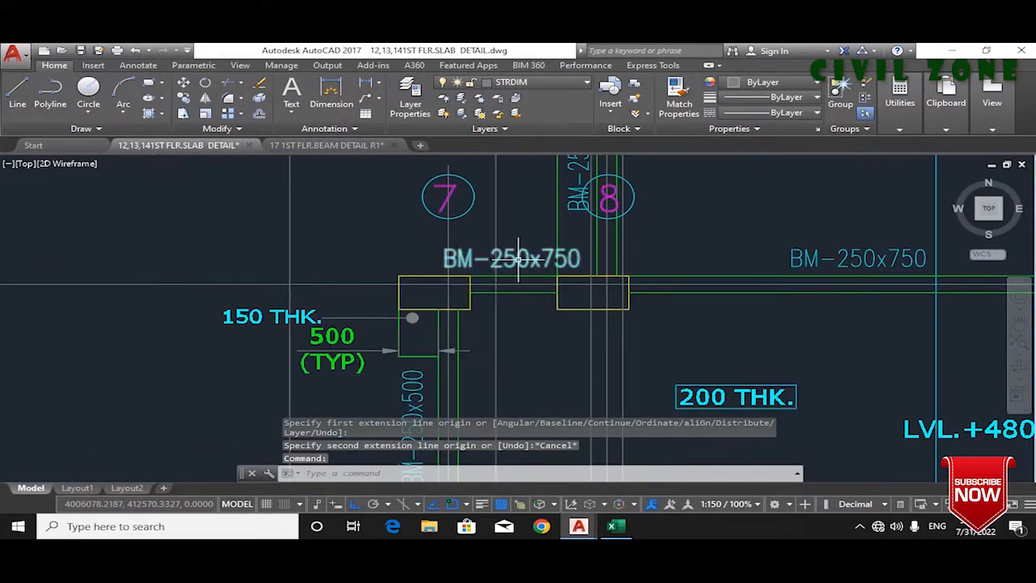
scroll(509, 293, up, 5)
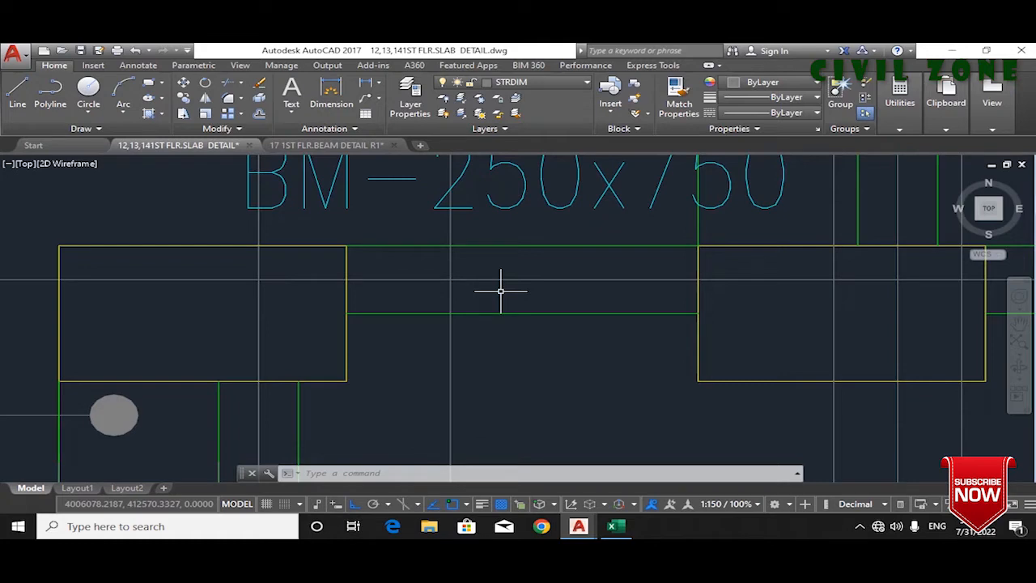
click(612, 526)
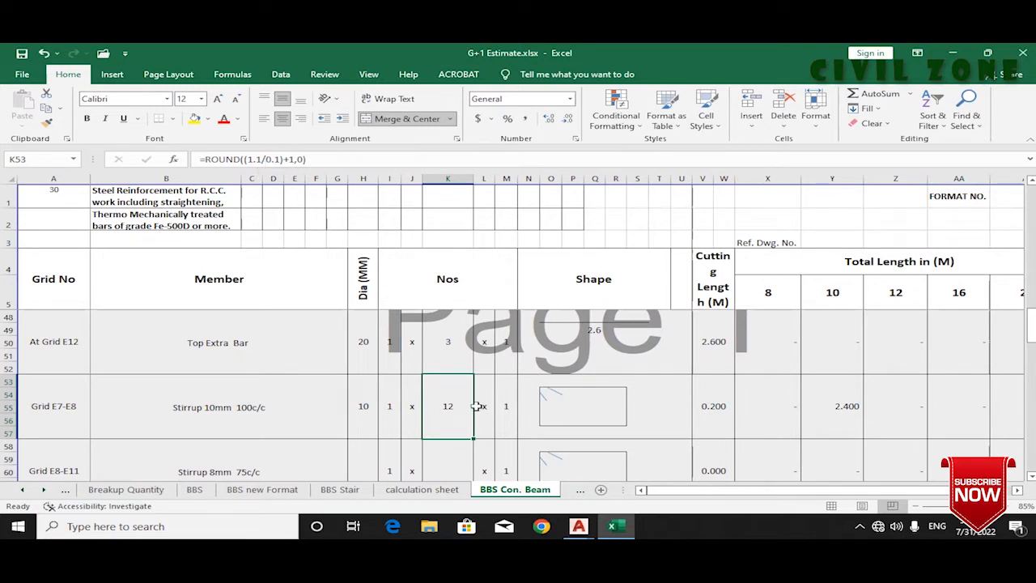
click(524, 407)
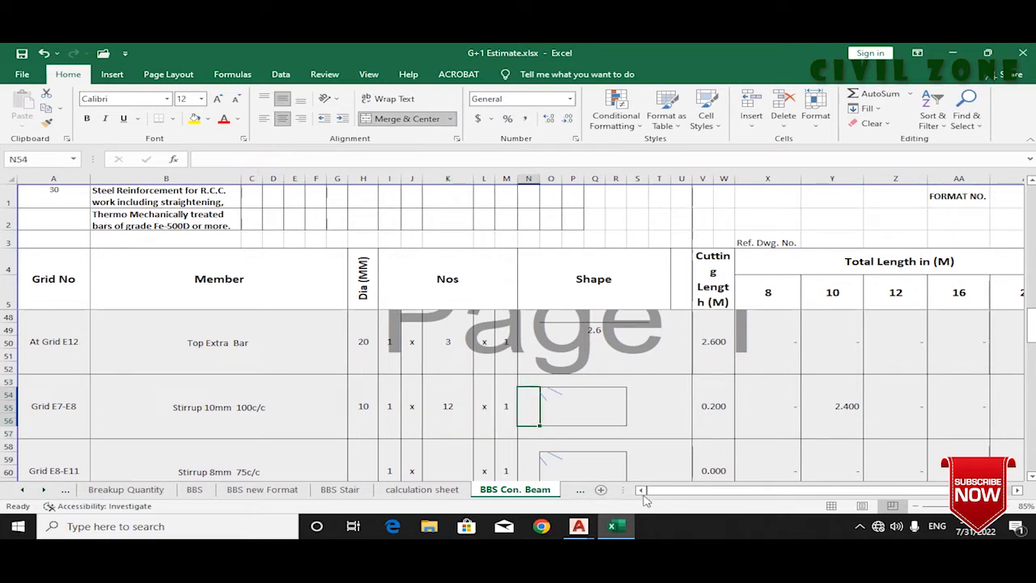
Step: Switch to the AutoCAD beam detail and examine the E7-E8 span and the width and depth dimensions of Section 36-36
mouse_move(595, 528)
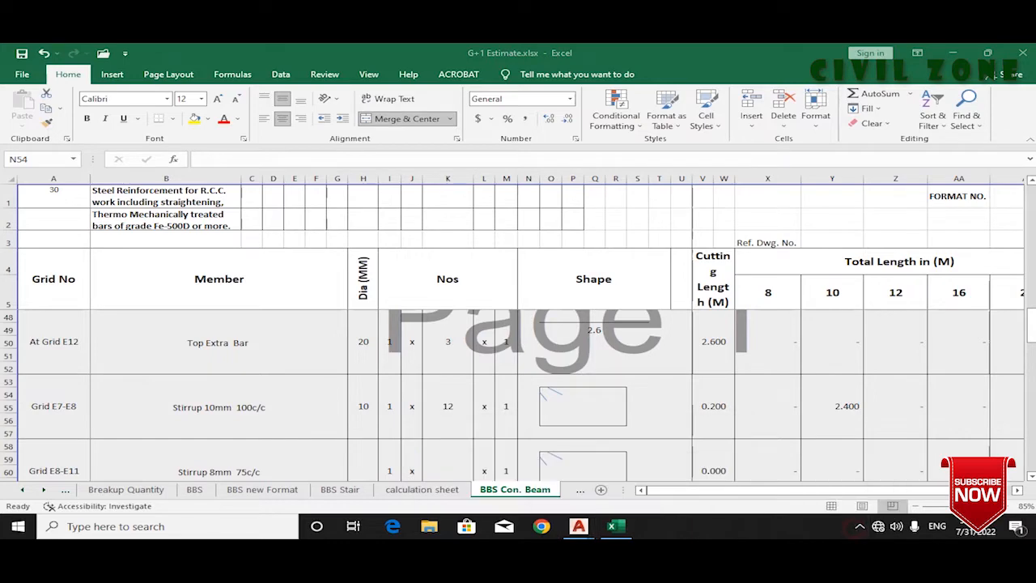
click(580, 527)
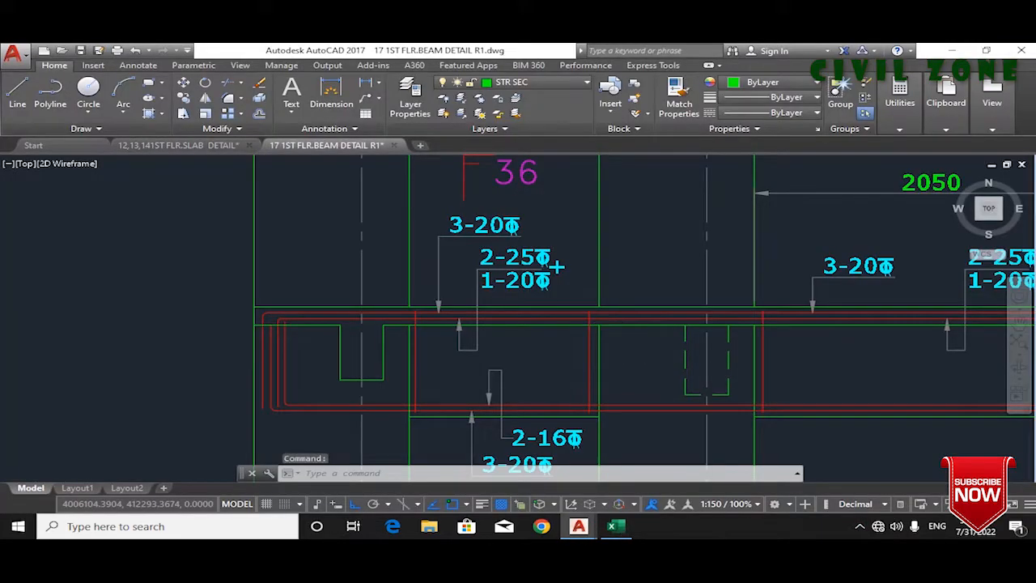
drag(676, 311, 570, 324)
scroll(447, 377, up, 4)
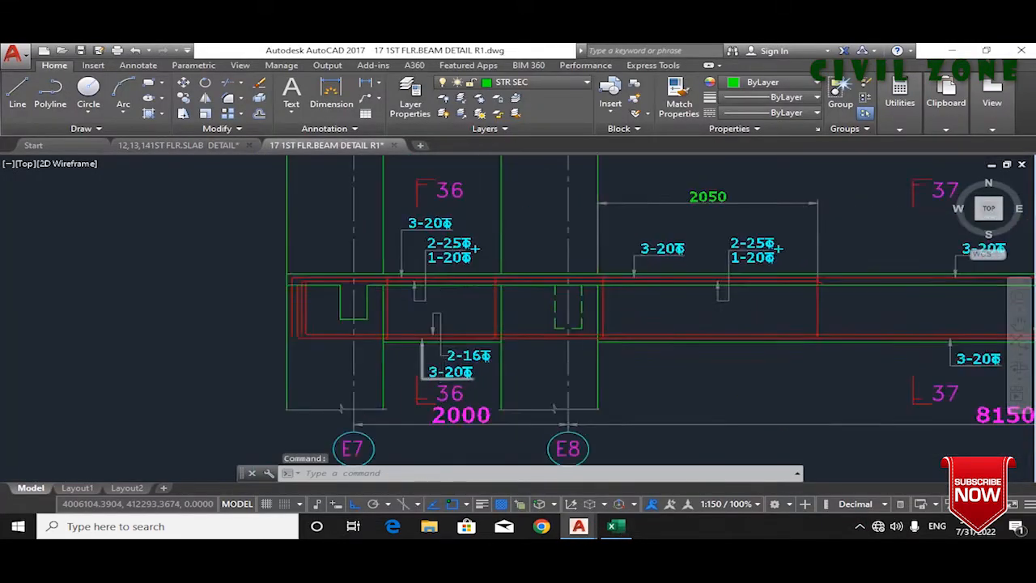
scroll(467, 342, down, 2)
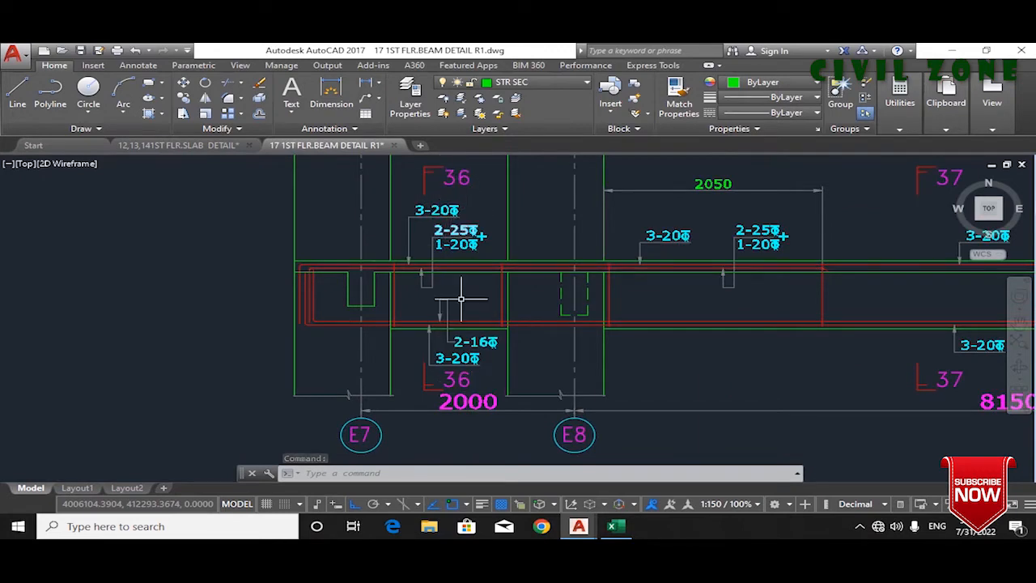
scroll(437, 264, down, 5)
scroll(639, 368, up, 8)
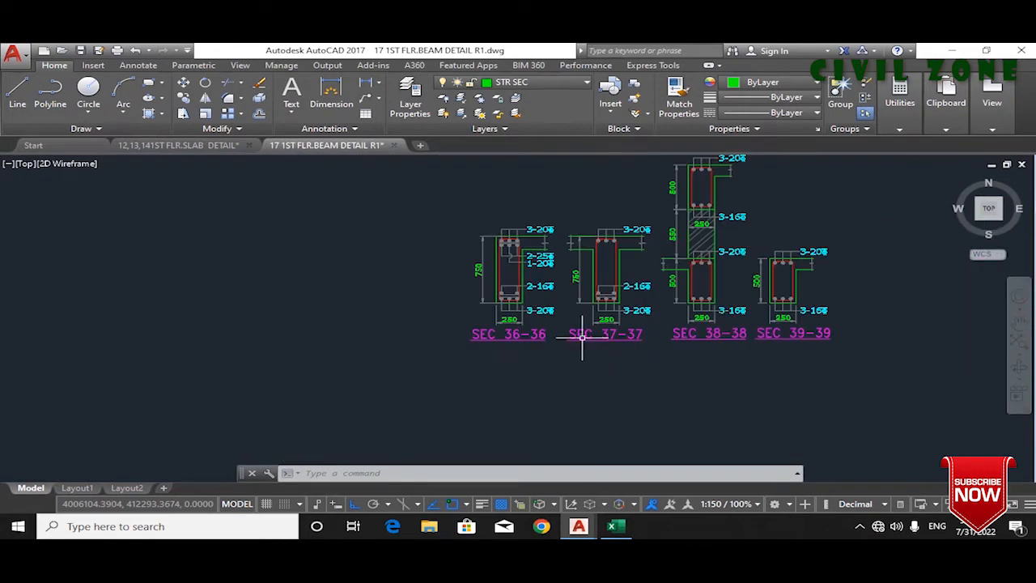
scroll(510, 385, up, 3)
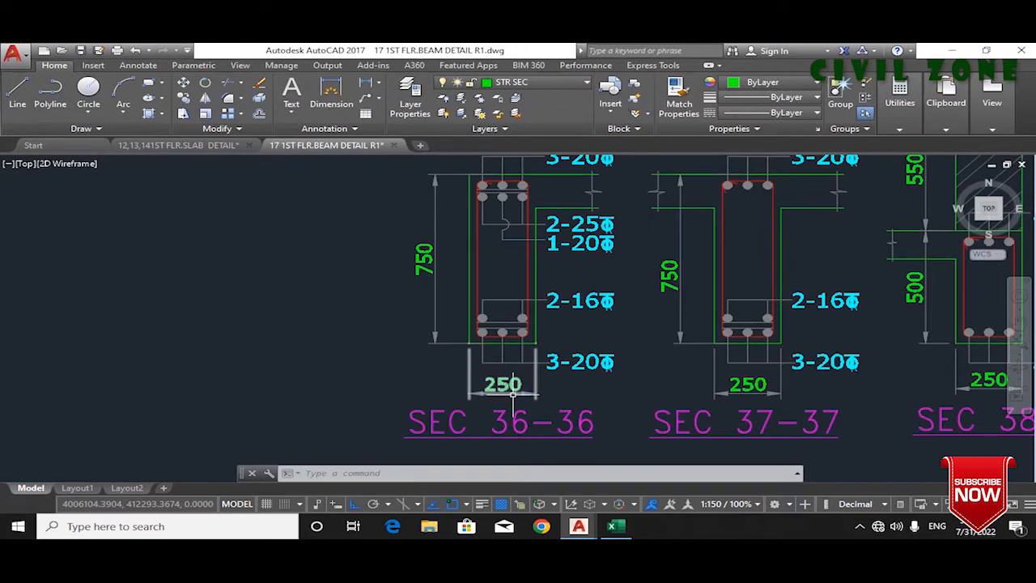
drag(435, 233, 412, 252)
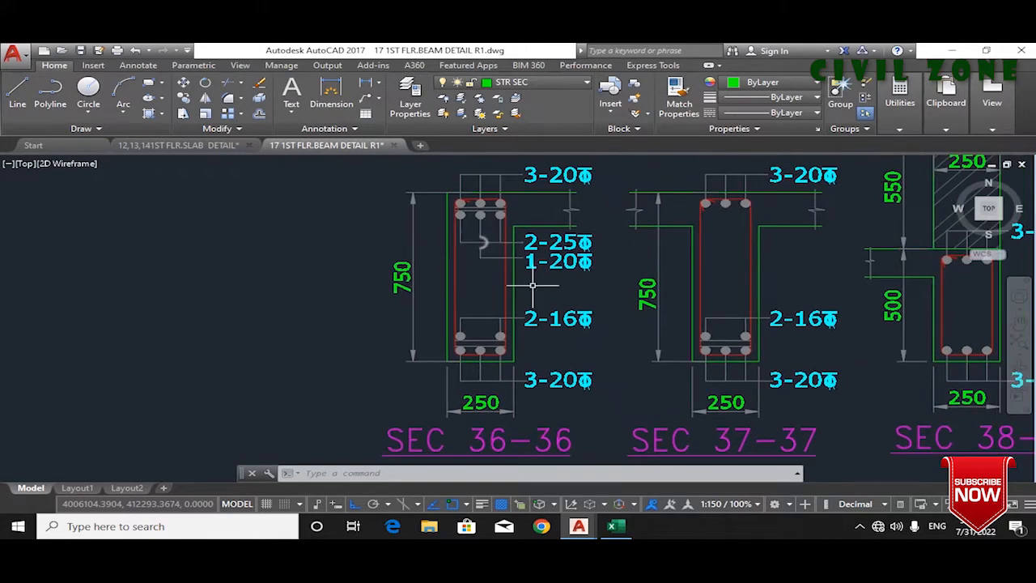
scroll(573, 322, down, 5)
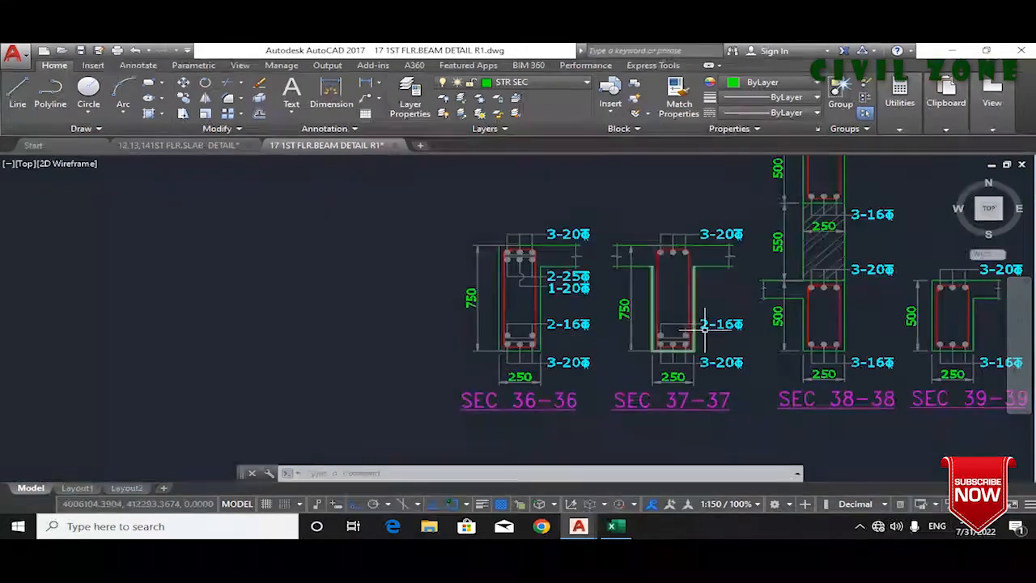
Step: Compare the bottom bar callouts in the E7-E8 span with the bottom reinforcement shown in Section 36-36
scroll(424, 238, up, 10)
scroll(337, 370, down, 3)
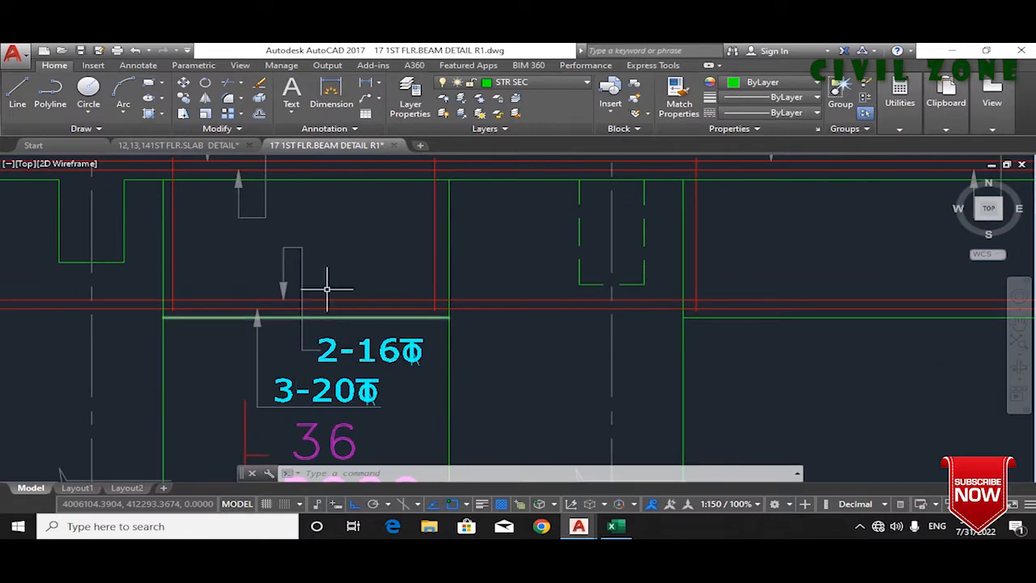
scroll(332, 332, down, 6)
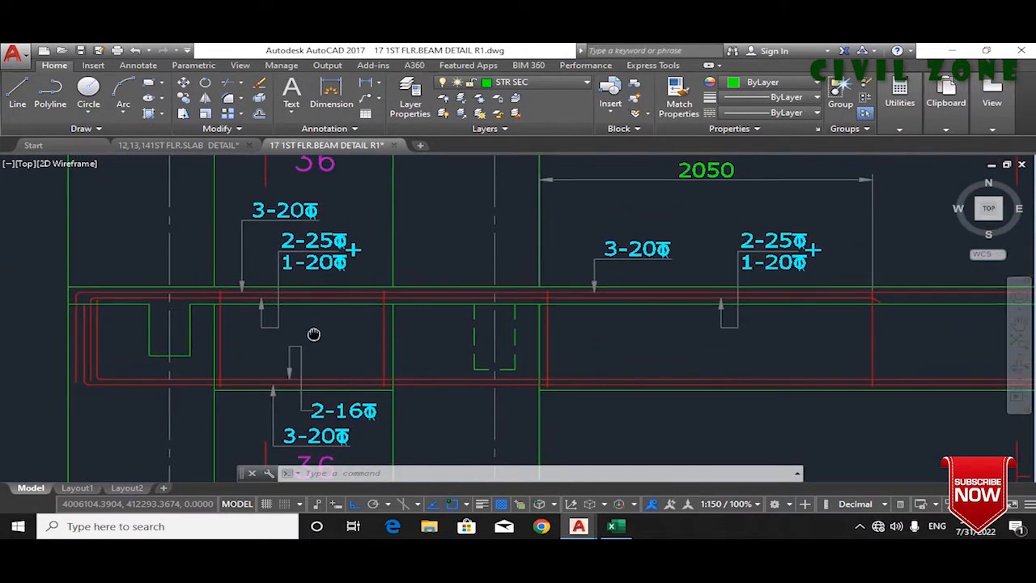
scroll(429, 292, up, 10)
drag(428, 293, 545, 400)
drag(360, 262, 371, 374)
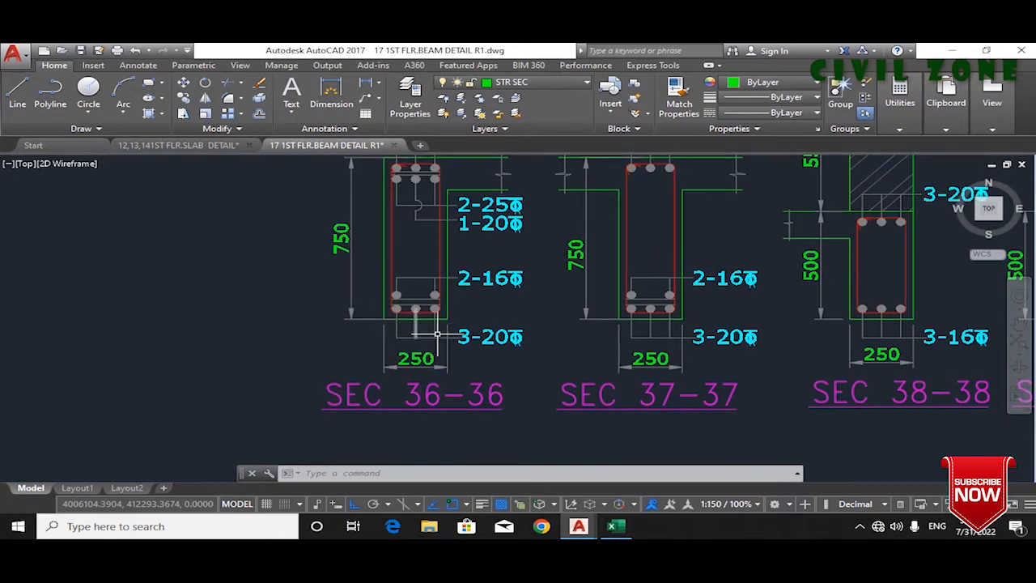
scroll(468, 278, up, 4)
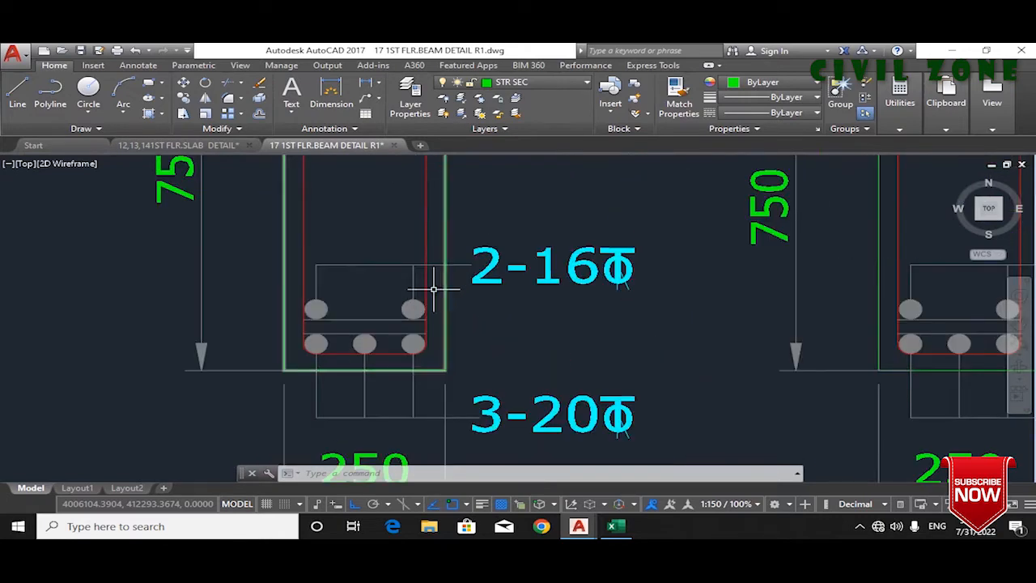
Step: Highlight the two horizontal lines between the bottom bar layers in Section 36-36, and clear the selection
scroll(352, 319, up, 4)
click(391, 296)
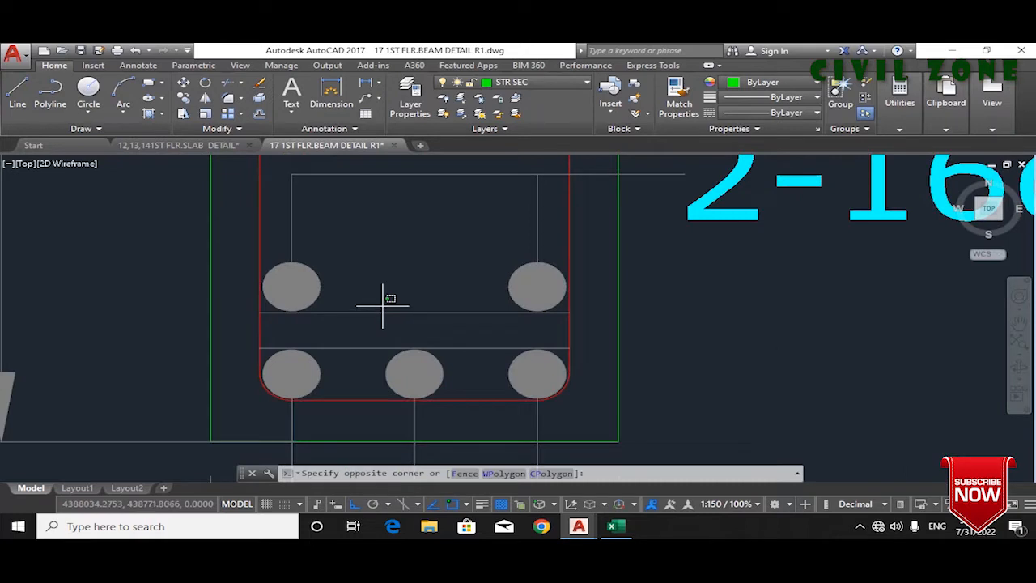
click(347, 351)
click(358, 296)
click(348, 354)
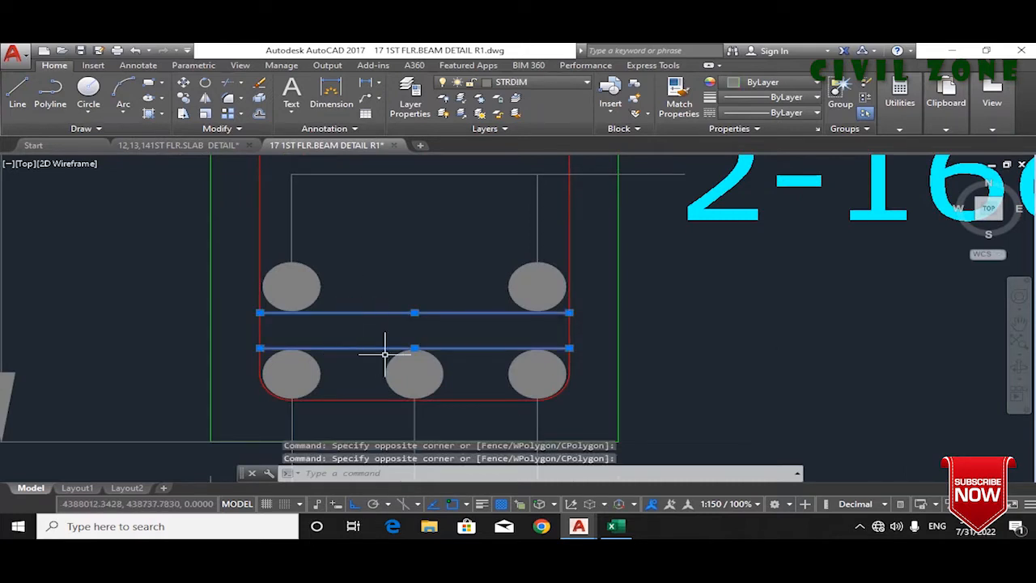
key(Escape)
click(388, 295)
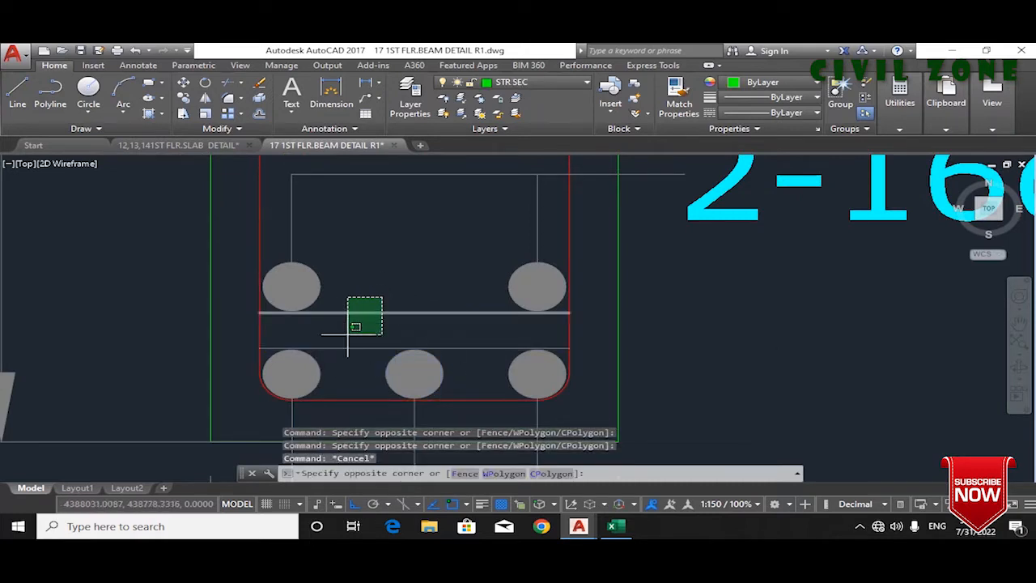
click(342, 352)
key(Escape)
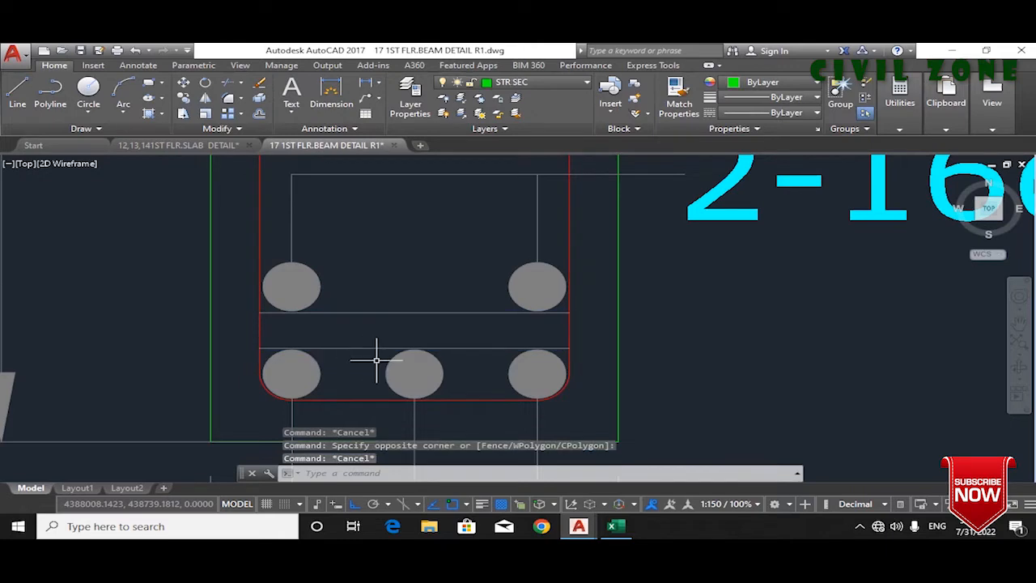
Step: Examine the top bar layers and their callouts in the E7-E8 span of the beam elevation
scroll(650, 328, down, 5)
scroll(650, 328, down, 3)
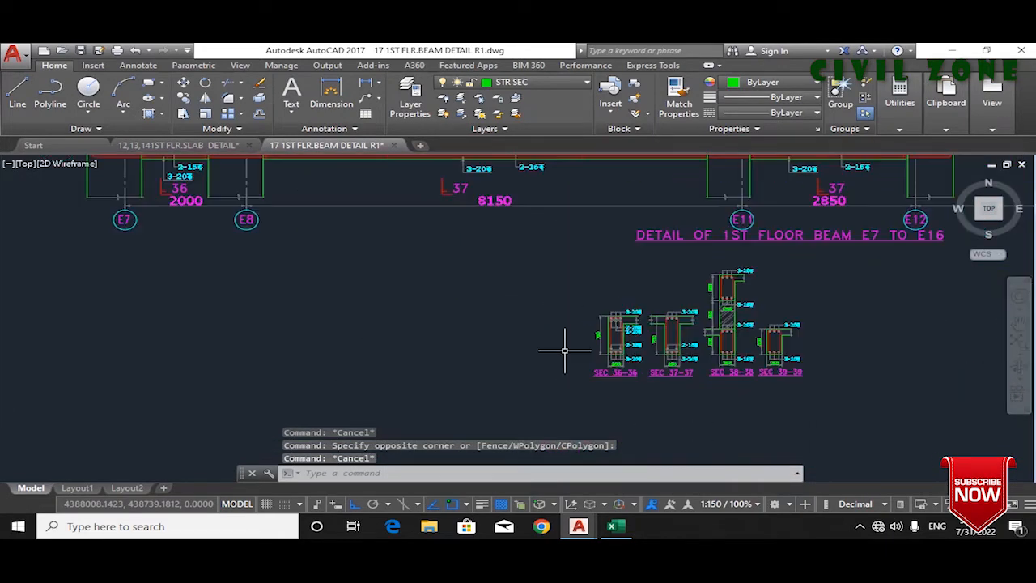
scroll(184, 237, up, 3)
scroll(331, 297, up, 3)
scroll(450, 294, down, 2)
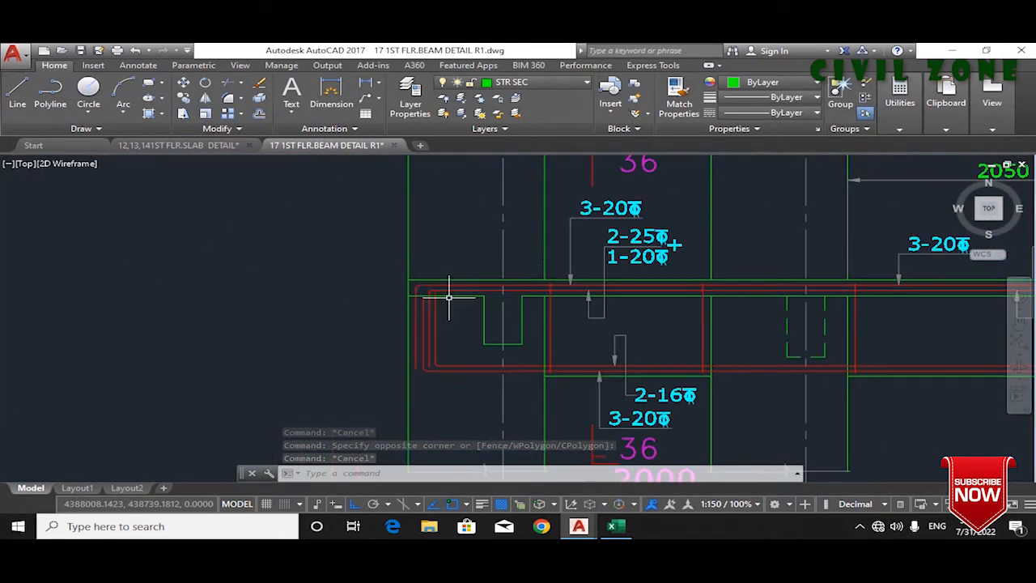
scroll(571, 290, up, 2)
scroll(571, 289, up, 2)
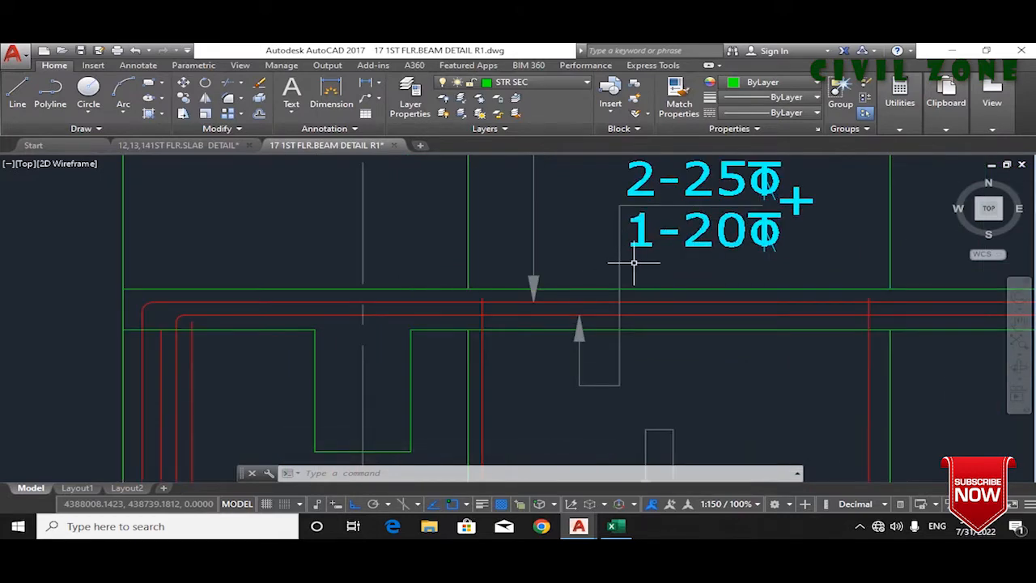
scroll(632, 261, down, 4)
scroll(599, 301, up, 3)
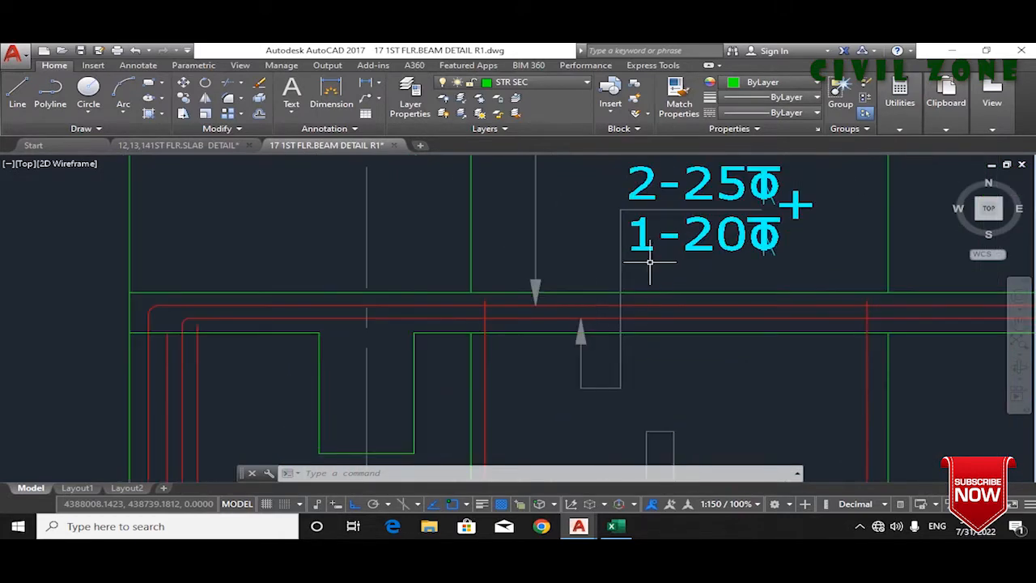
Step: Highlight the two outer bars of the second top layer in Section 36-36, matching the 2-25 callout, and clear the selection
scroll(636, 320, down, 4)
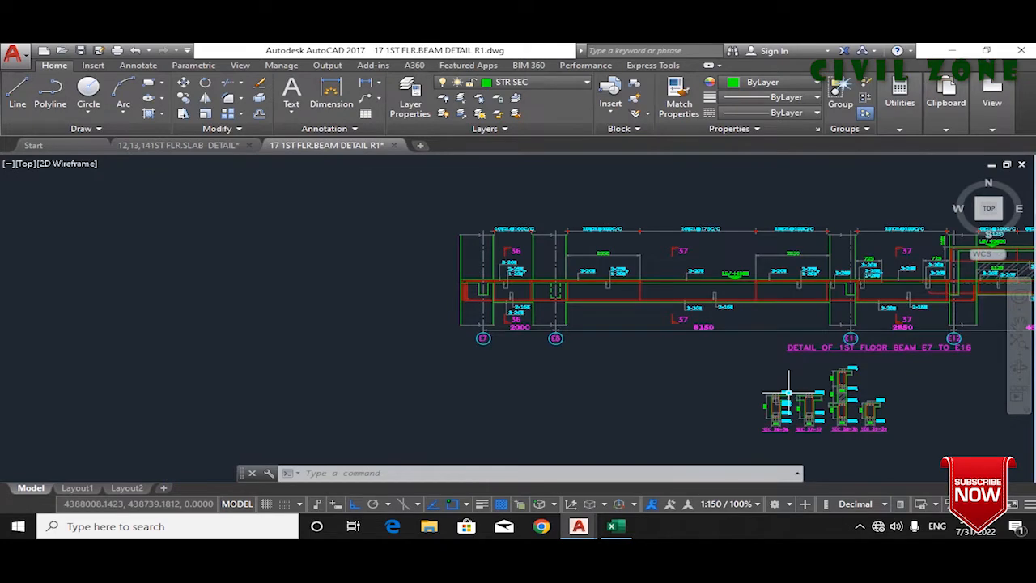
scroll(788, 393, up, 3)
scroll(654, 358, up, 2)
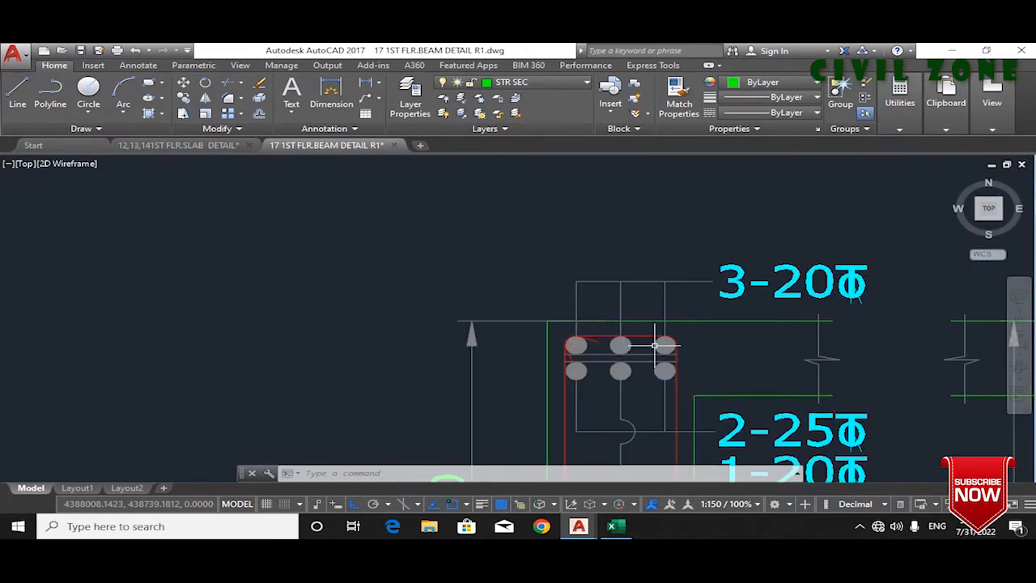
scroll(647, 348, down, 3)
scroll(631, 350, up, 4)
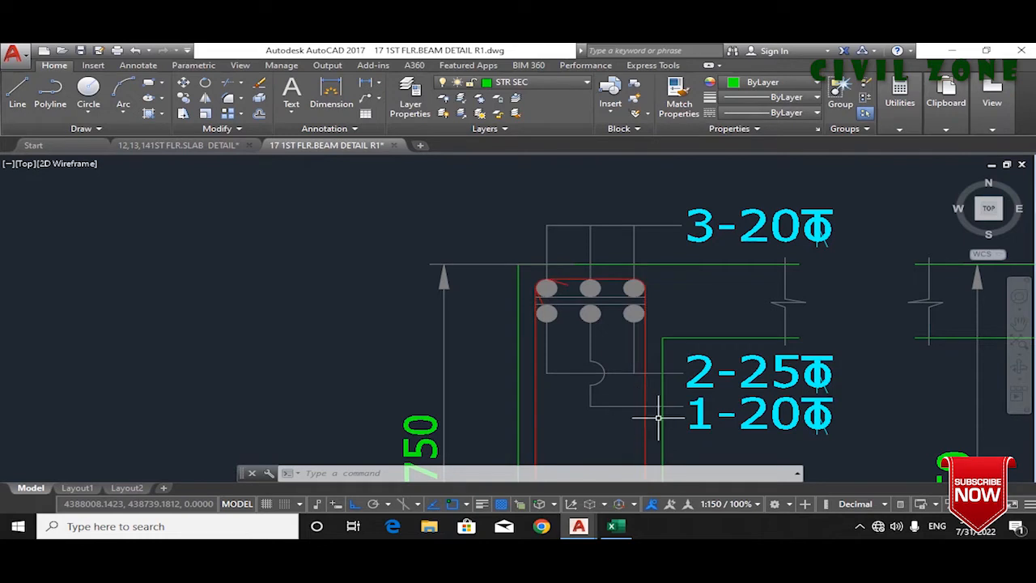
click(628, 320)
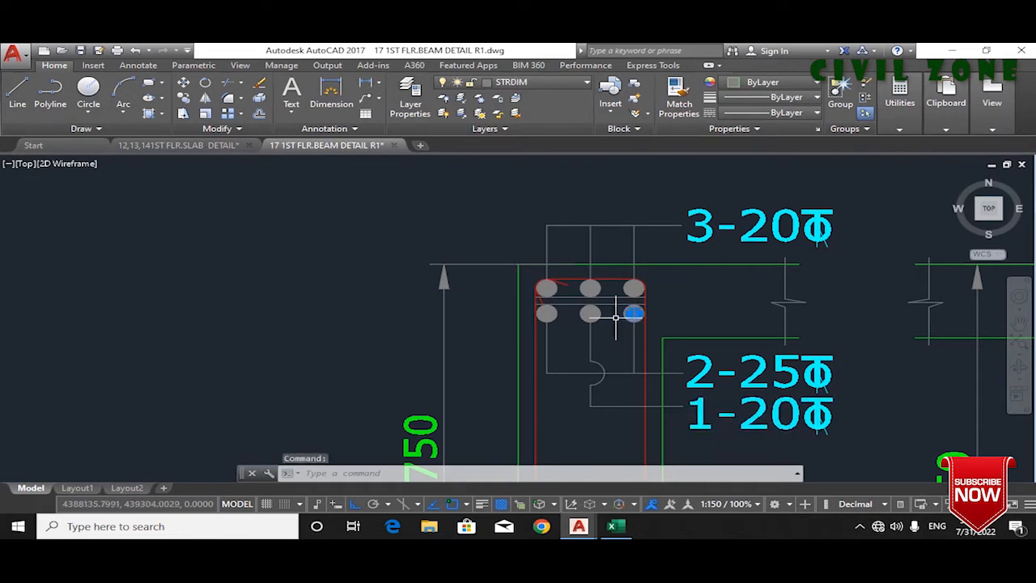
click(546, 314)
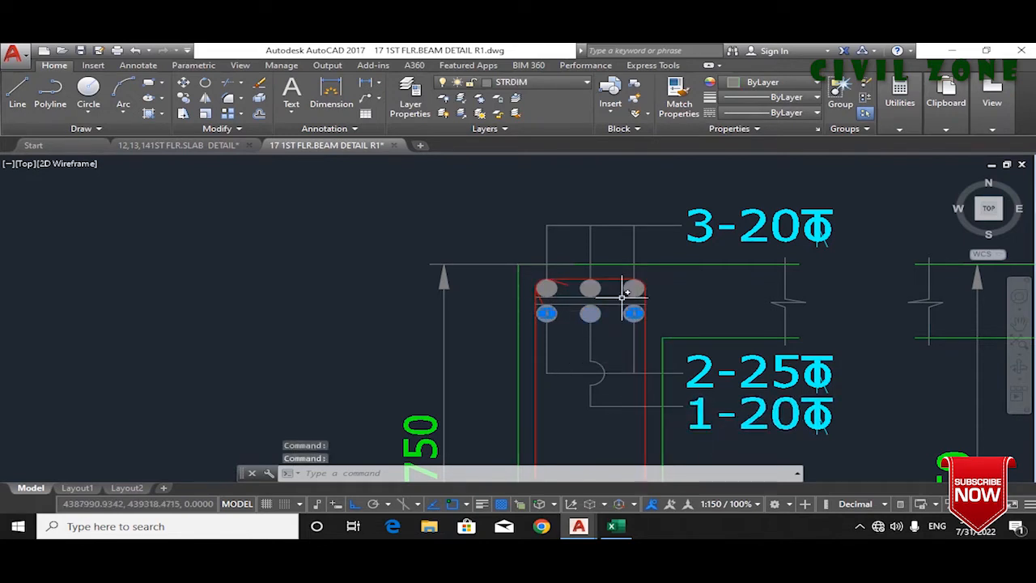
key(Escape)
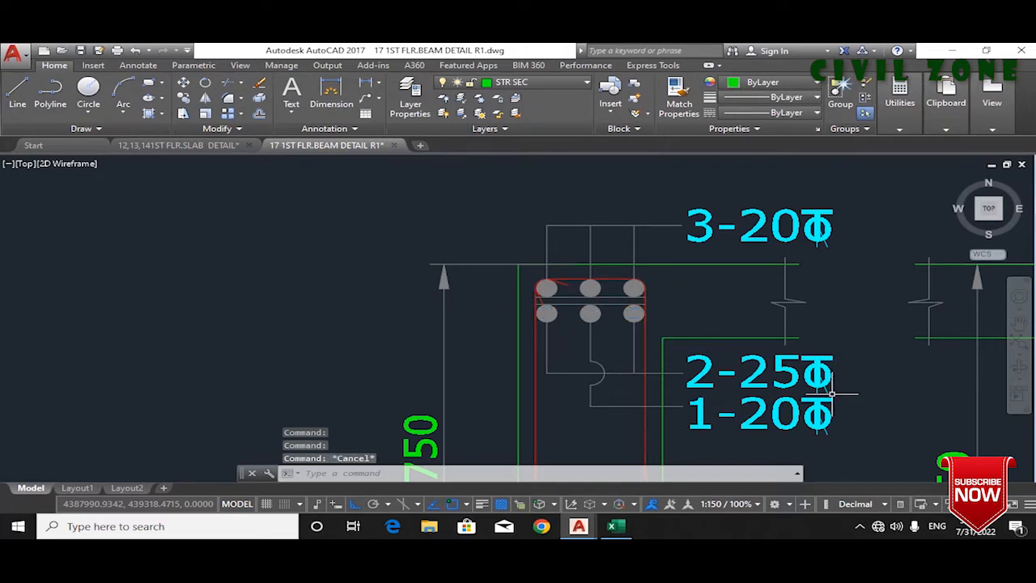
Step: Highlight the two horizontal lines between the top bar layers in Section 36-36, and clear the selection
scroll(580, 276, down, 5)
scroll(580, 277, up, 8)
click(617, 293)
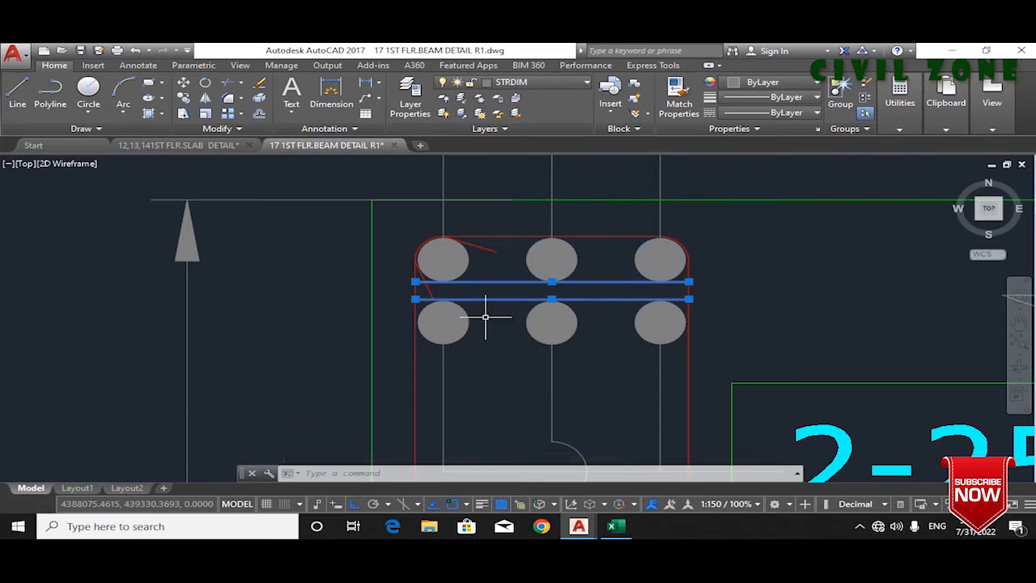
key(Escape)
scroll(536, 172, down, 4)
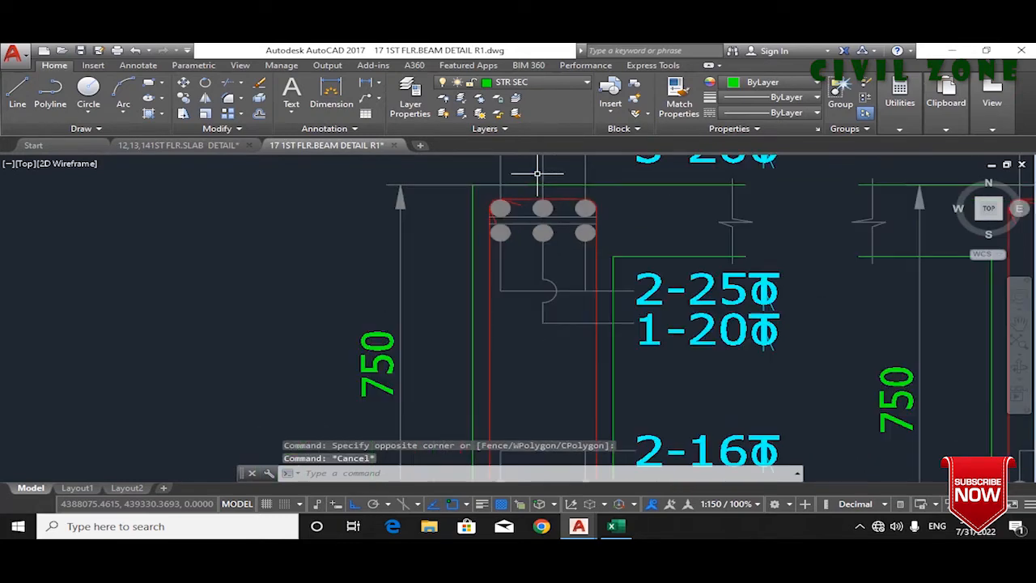
Step: Highlight the stirrup outline in Section 36-36, and clear the selection
scroll(509, 352, up, 2)
click(486, 349)
click(476, 354)
scroll(500, 316, down, 4)
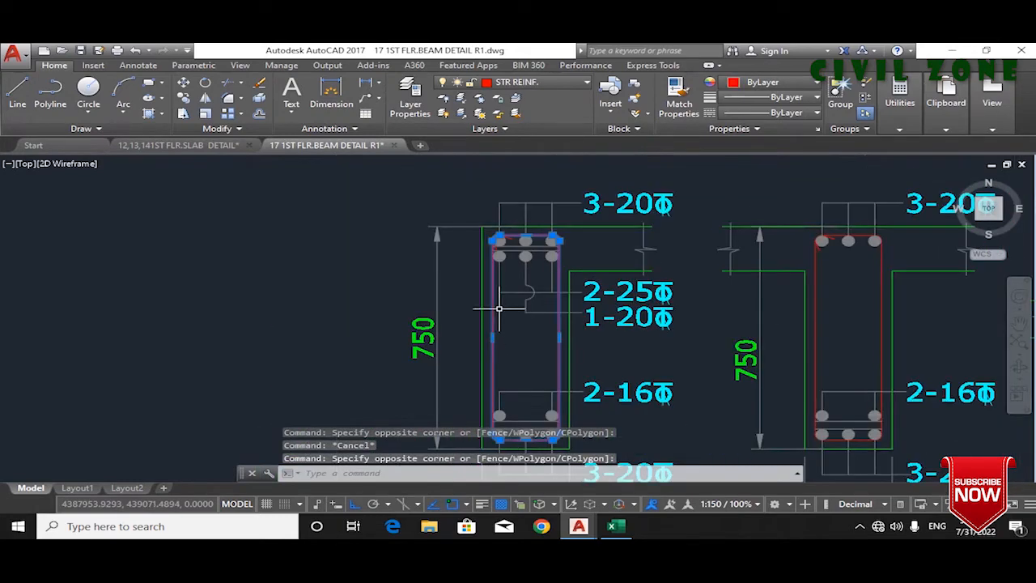
key(Escape)
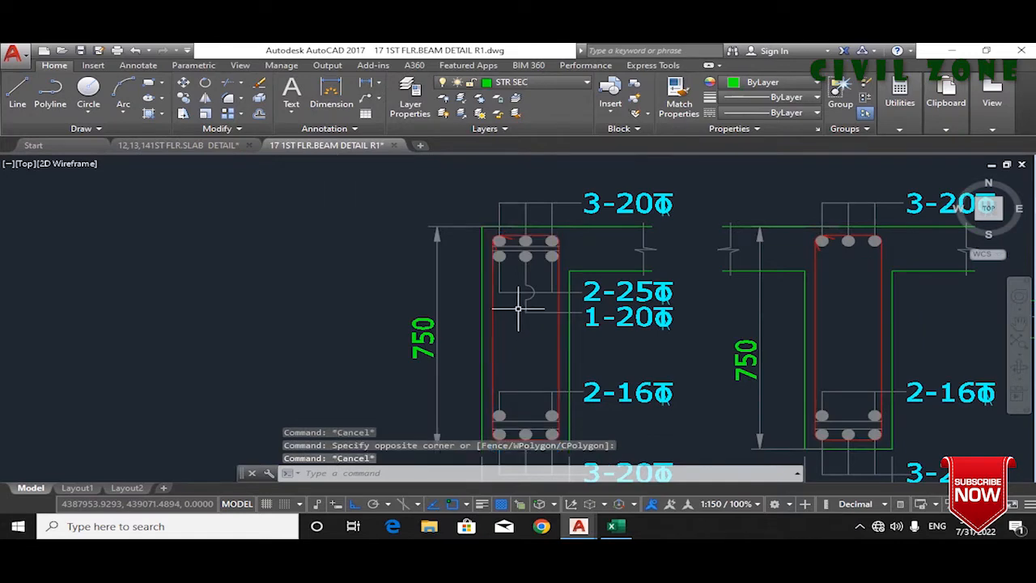
Step: Examine the two bottom bar layers, their callouts and the beam width dimension in Section 36-36
scroll(510, 331, down, 4)
scroll(496, 348, up, 5)
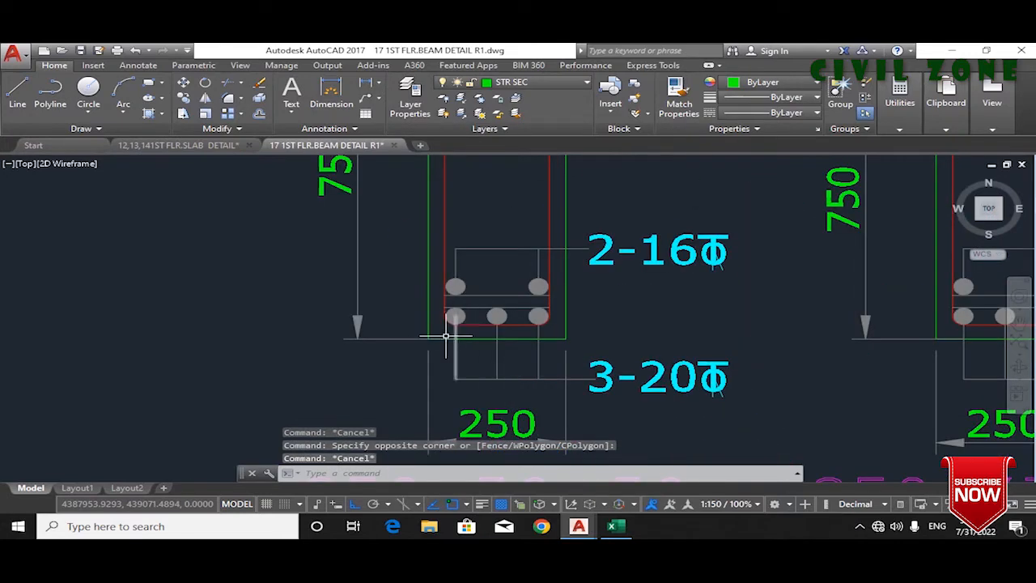
scroll(447, 332, up, 2)
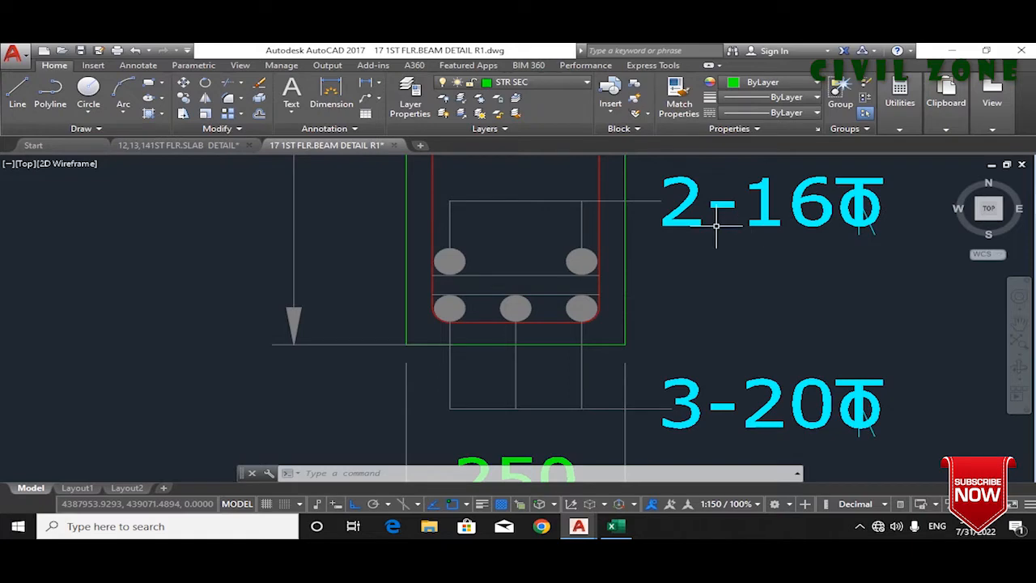
scroll(548, 366, down, 2)
scroll(540, 303, down, 4)
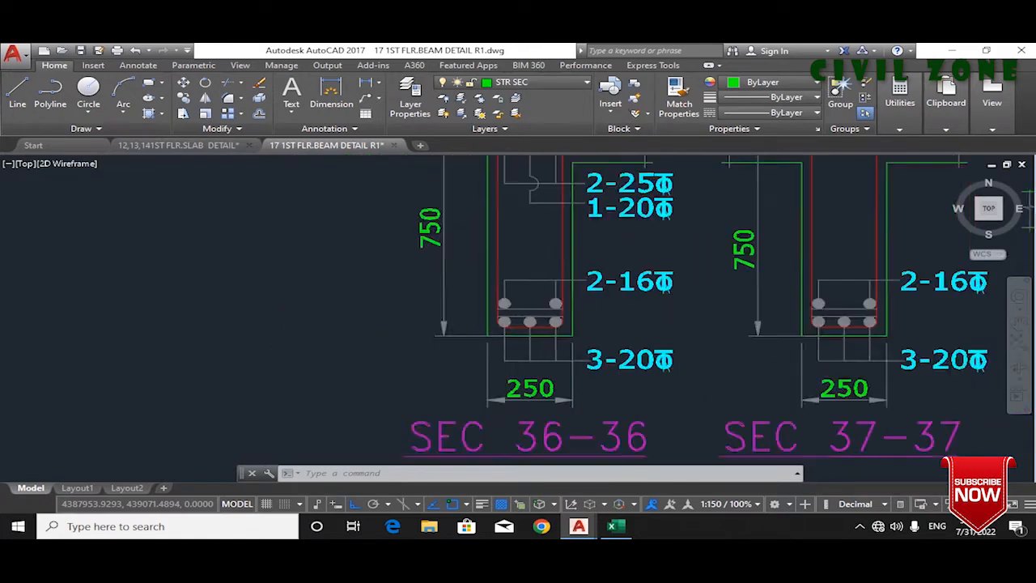
scroll(517, 214, up, 4)
scroll(516, 240, down, 6)
scroll(528, 363, up, 3)
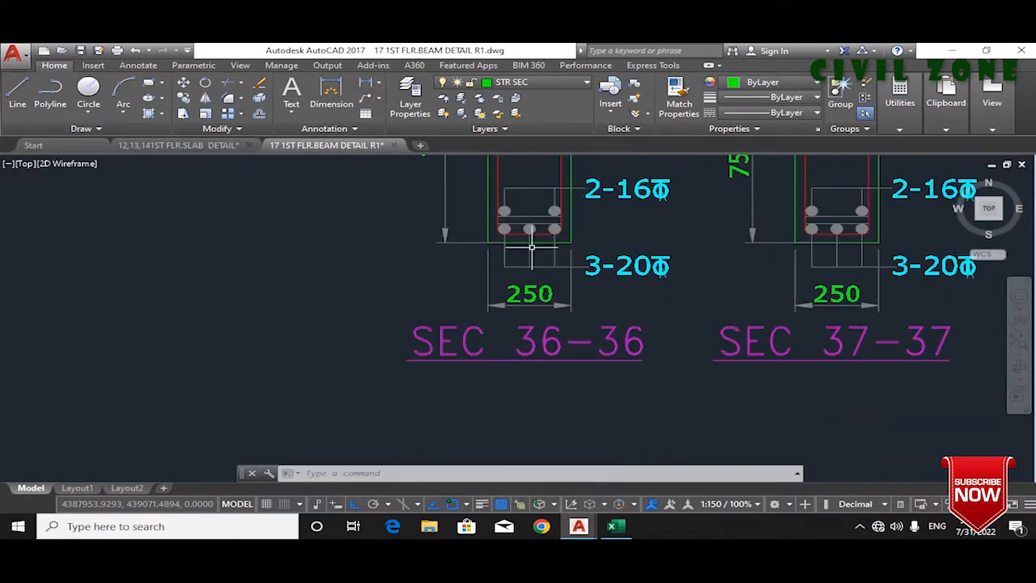
Step: Switch to Excel and enter the vertical side of the Grid E7-E8 10 mm stirrup shape in N54 as =0.75-0.025-0.025-H53/1000
click(613, 527)
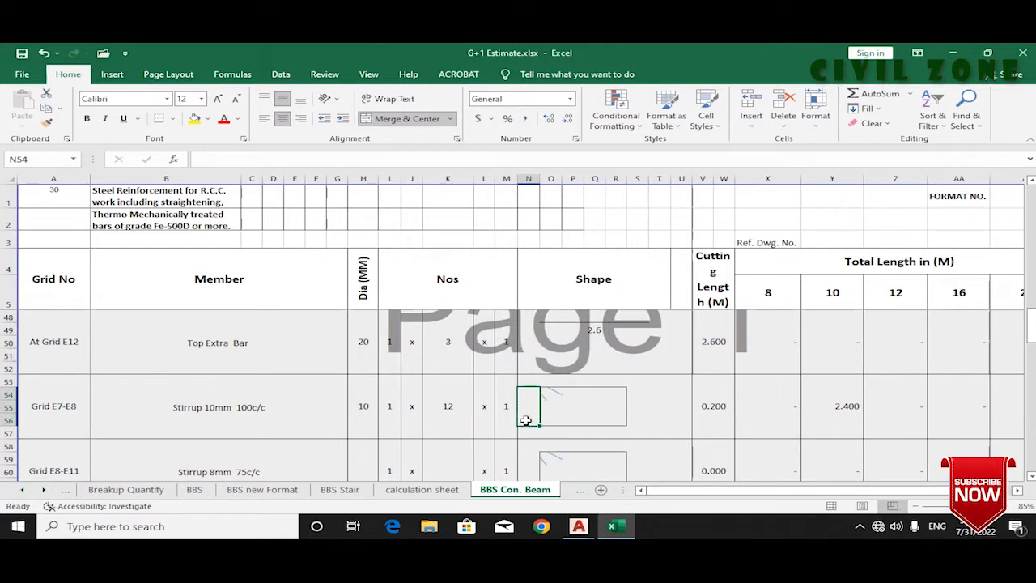
click(574, 378)
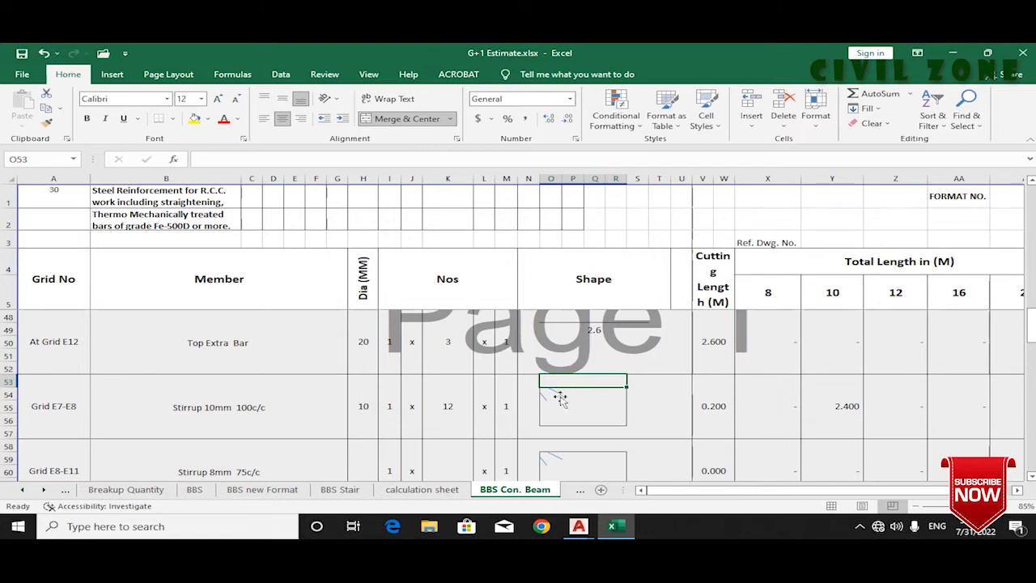
click(532, 413)
text(=.75-.)
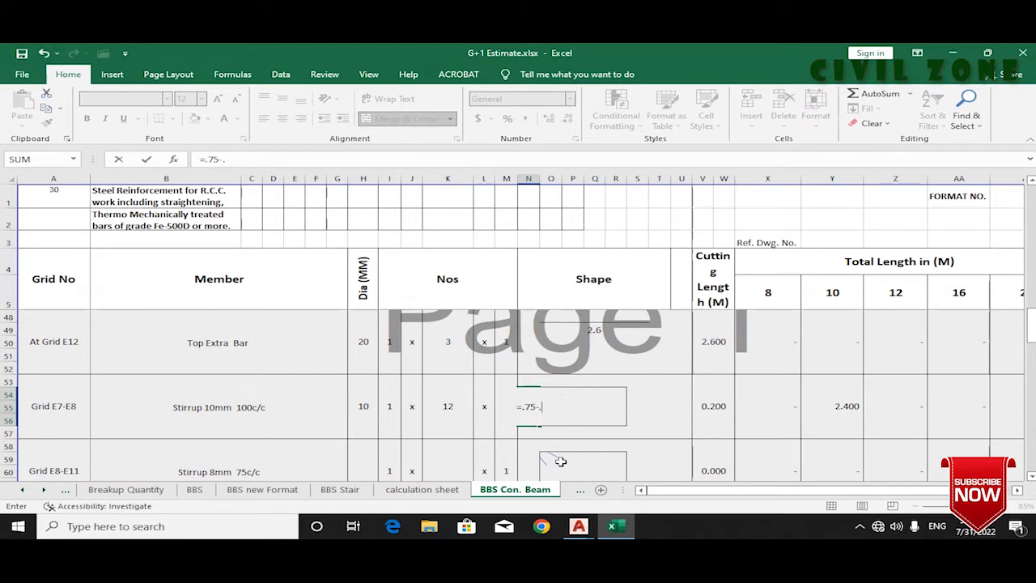
text(025-.025-)
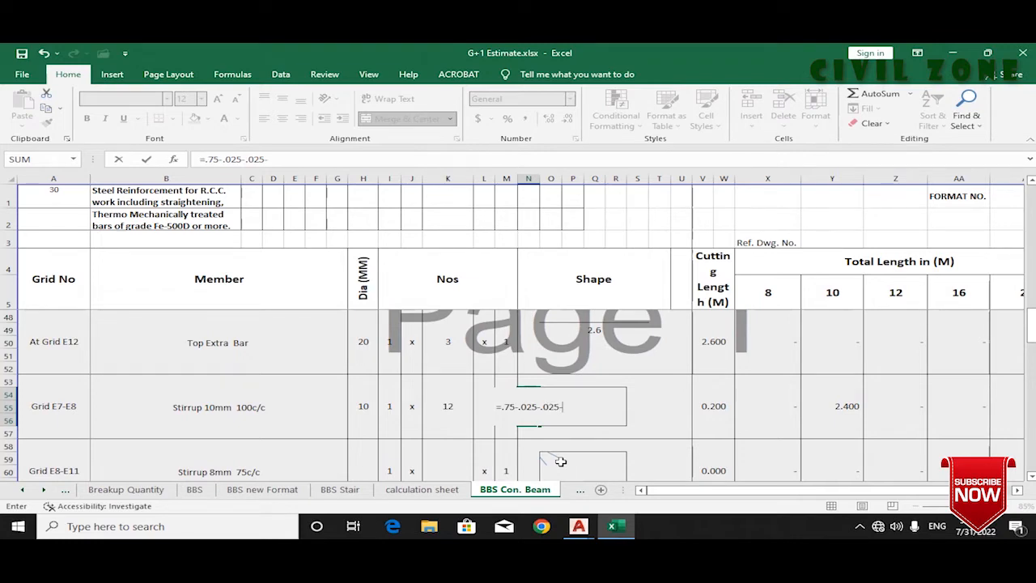
click(362, 421)
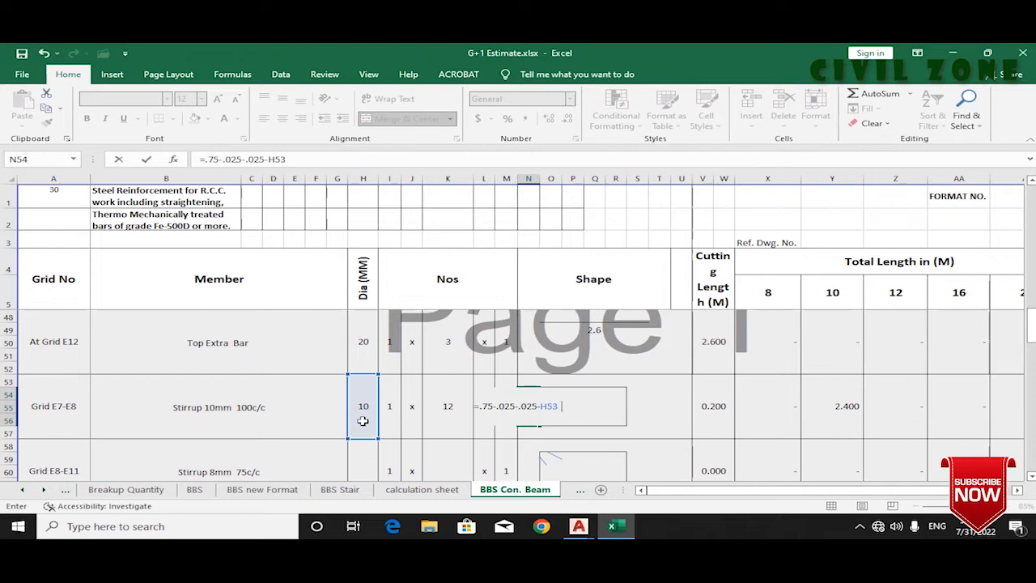
key(Return)
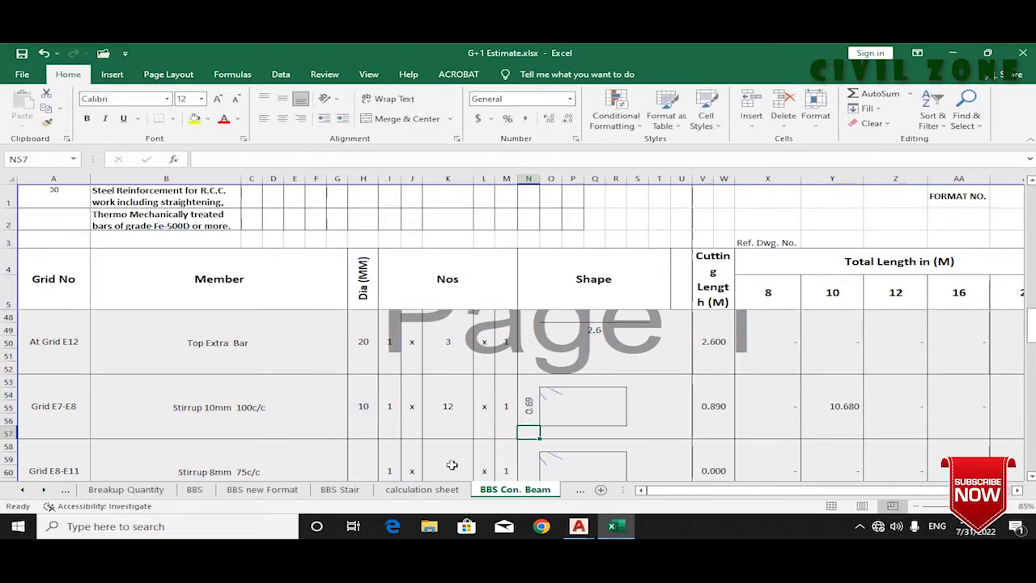
click(524, 408)
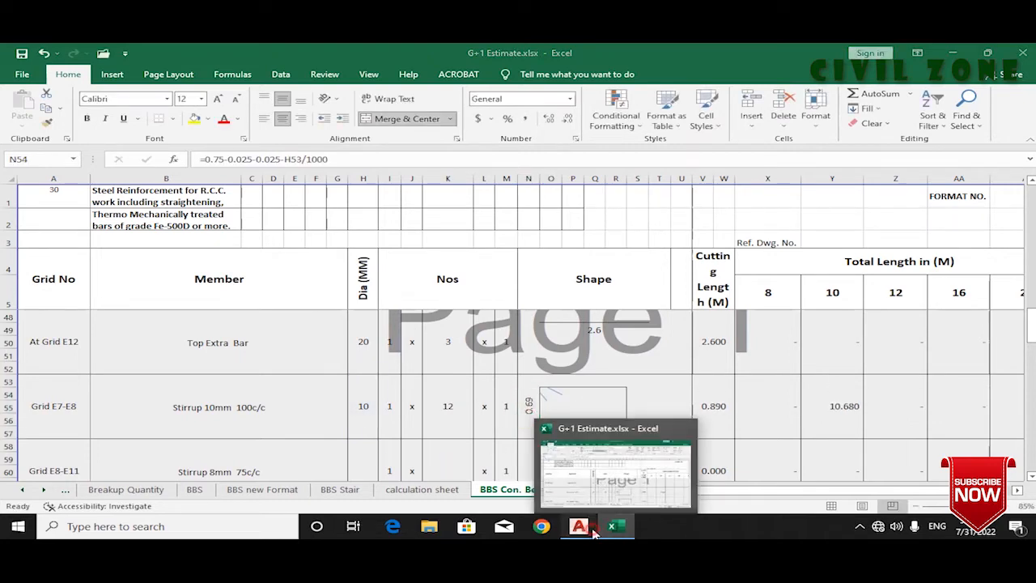
Step: Switch to AutoCAD and examine the clearance between the stirrup and the concrete outline at the bottom and top of Section 36-36
click(660, 478)
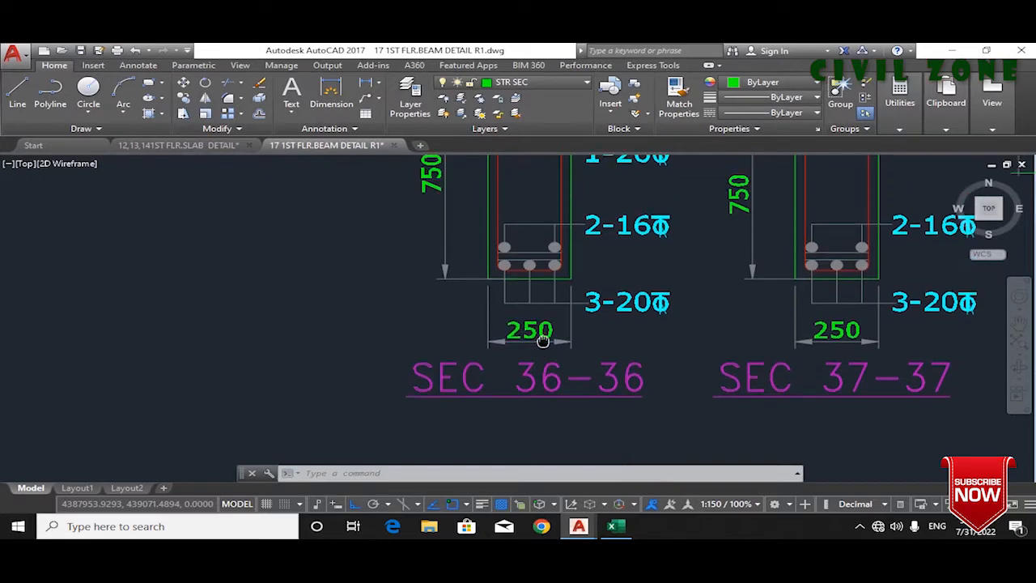
scroll(506, 283, down, 3)
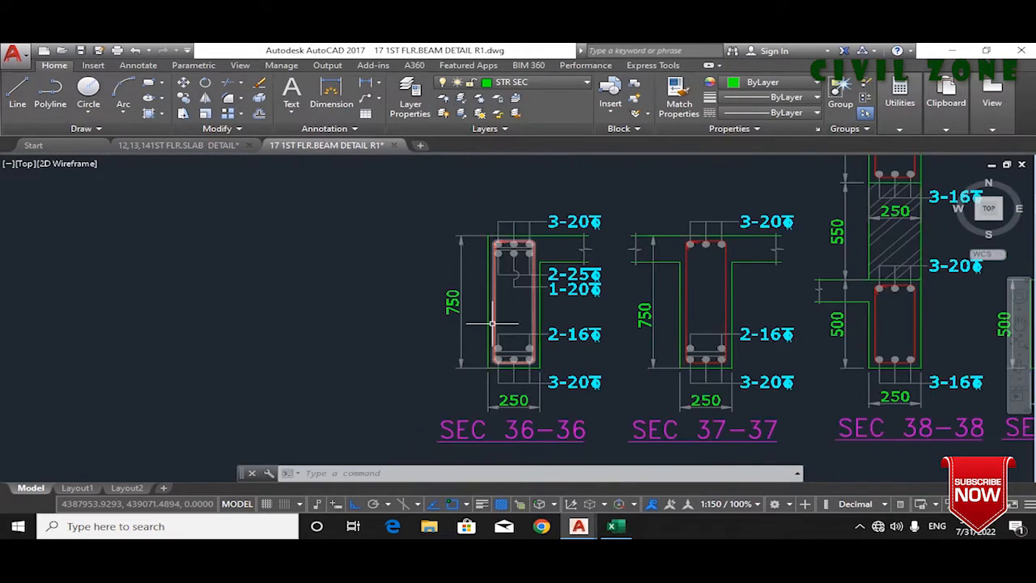
scroll(488, 373, up, 5)
scroll(488, 381, up, 2)
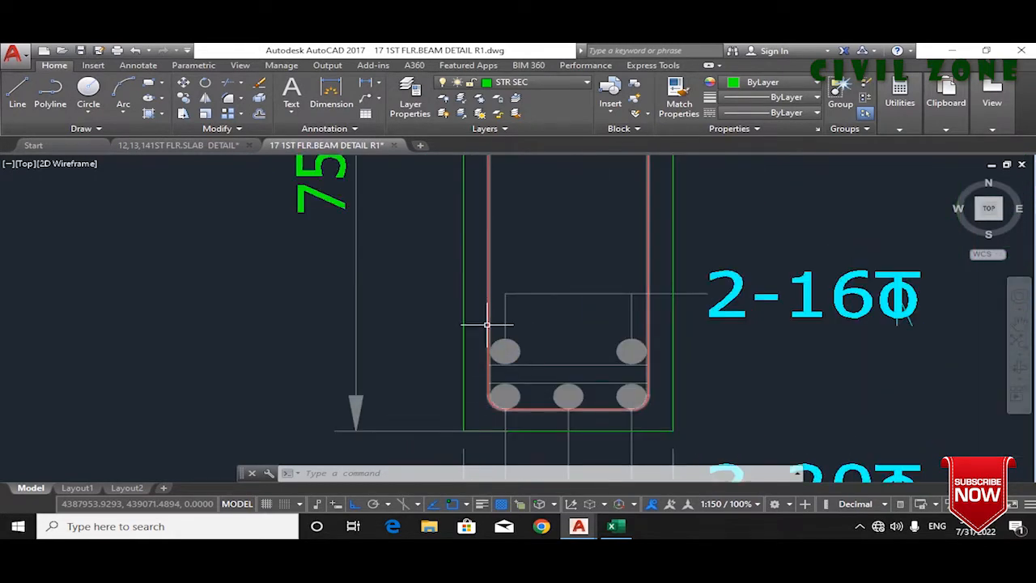
scroll(489, 424, down, 4)
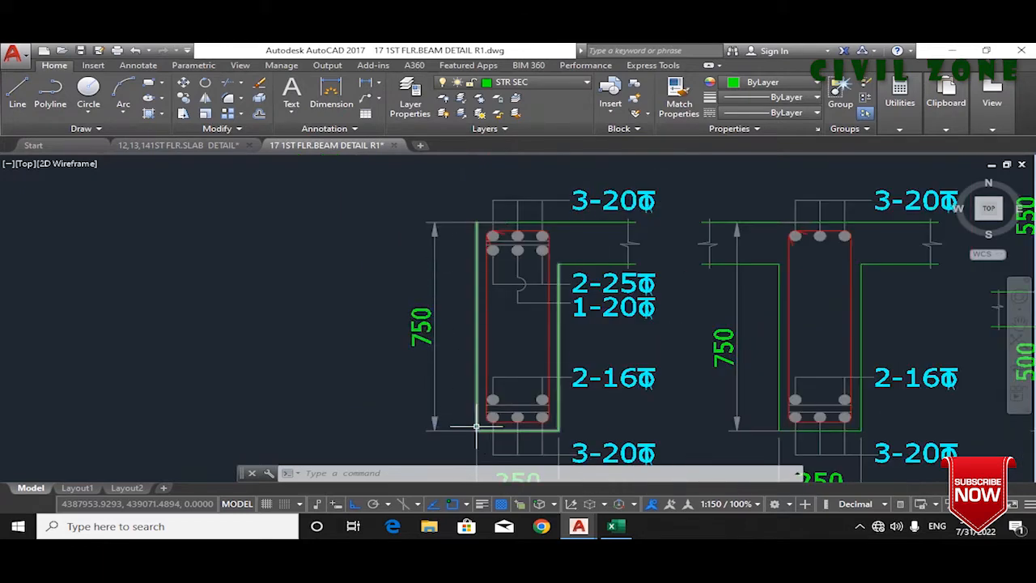
scroll(477, 427, up, 4)
scroll(497, 416, down, 5)
scroll(483, 294, up, 5)
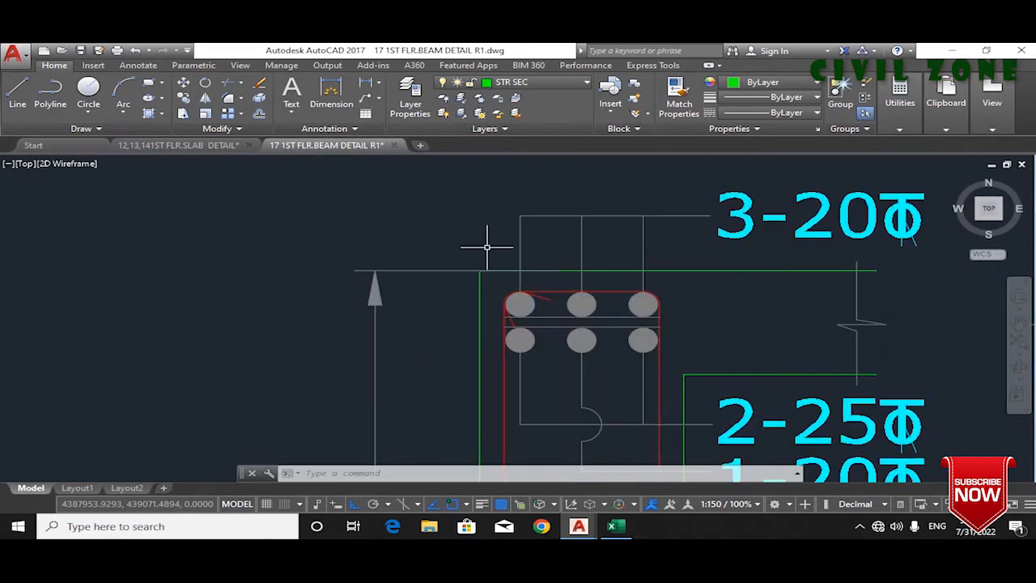
Step: Examine the stirrup outline, corner hooks and bar layout in the 250 x 750 beam section
scroll(531, 298, up, 4)
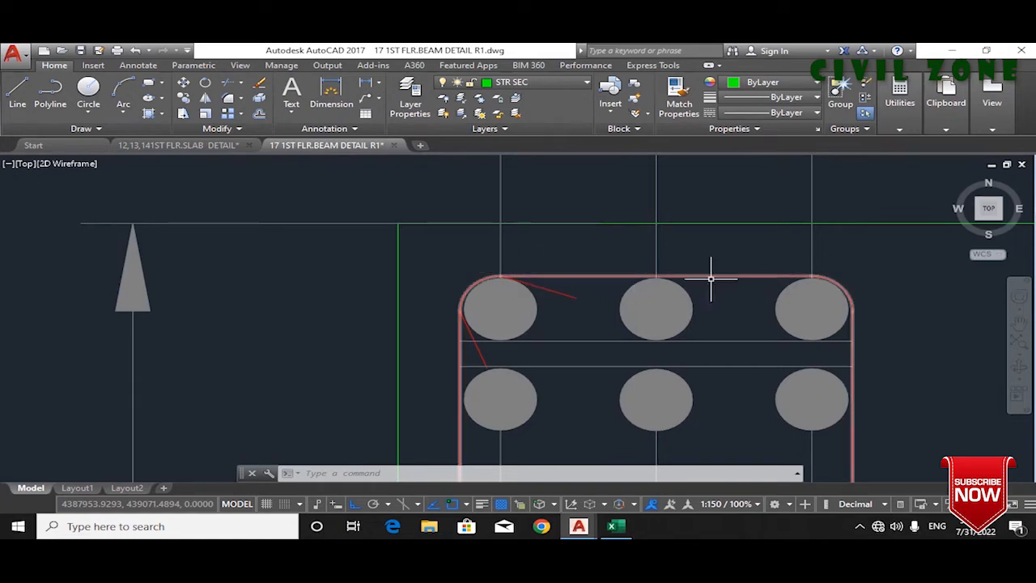
scroll(528, 277, up, 4)
scroll(506, 268, down, 6)
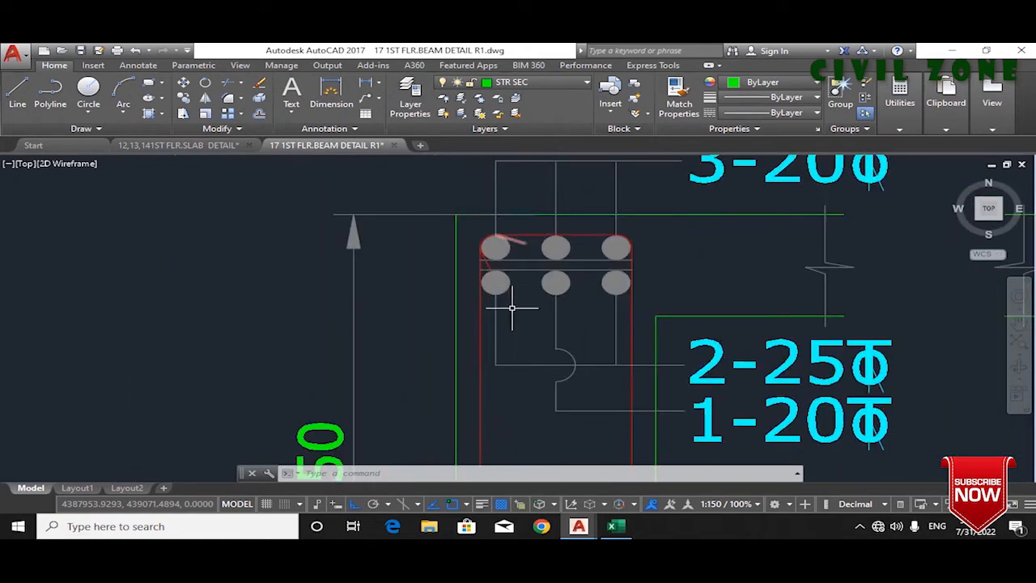
scroll(493, 413, up, 6)
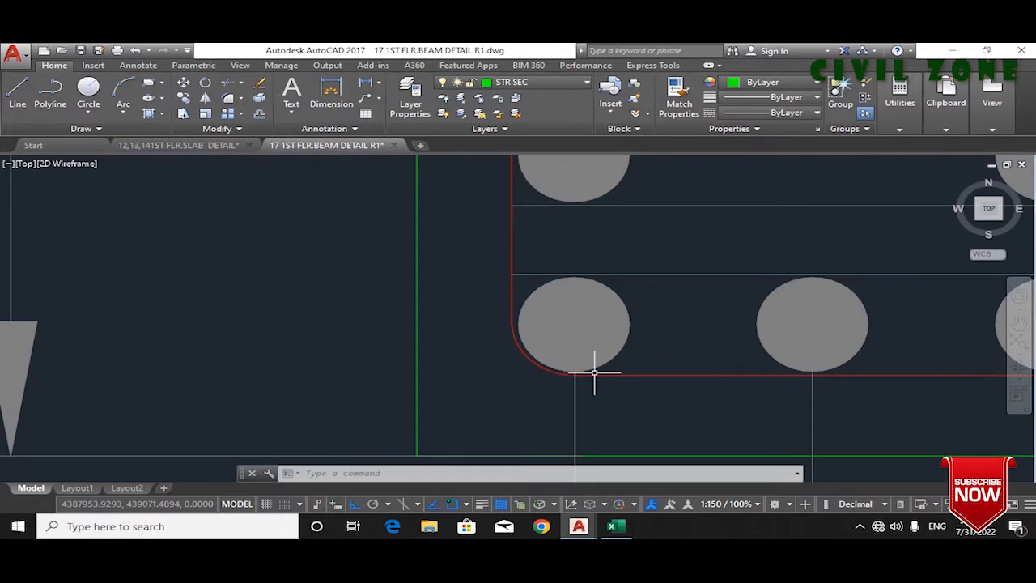
scroll(609, 378, up, 2)
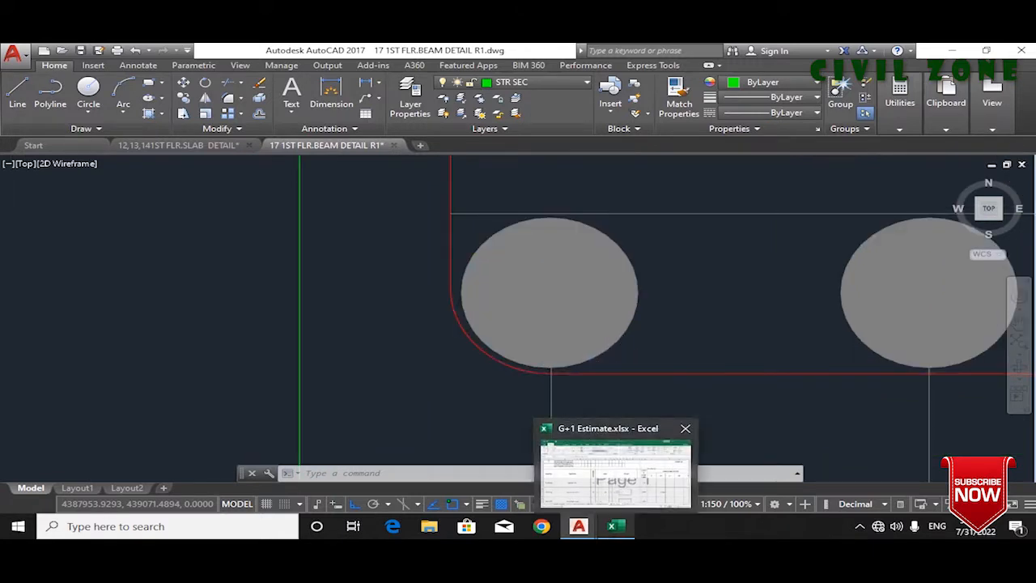
scroll(534, 405, down, 4)
scroll(485, 254, down, 3)
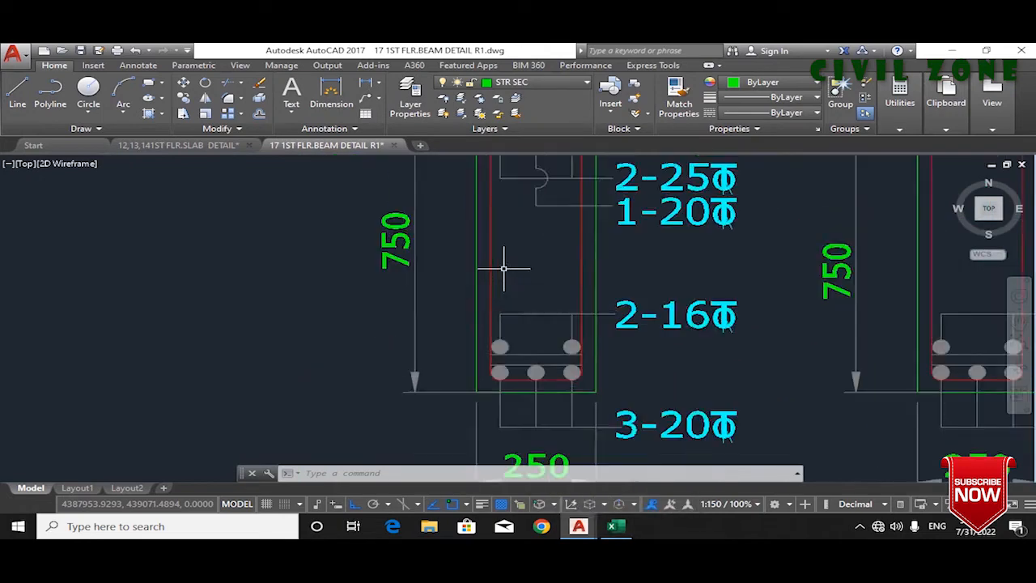
scroll(488, 259, up, 2)
click(479, 267)
click(633, 274)
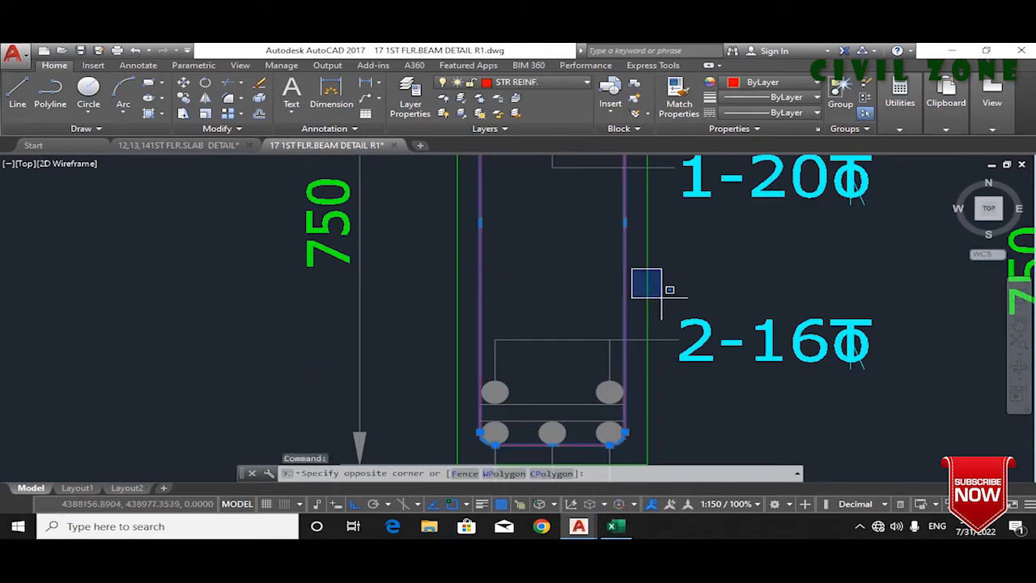
key(Escape)
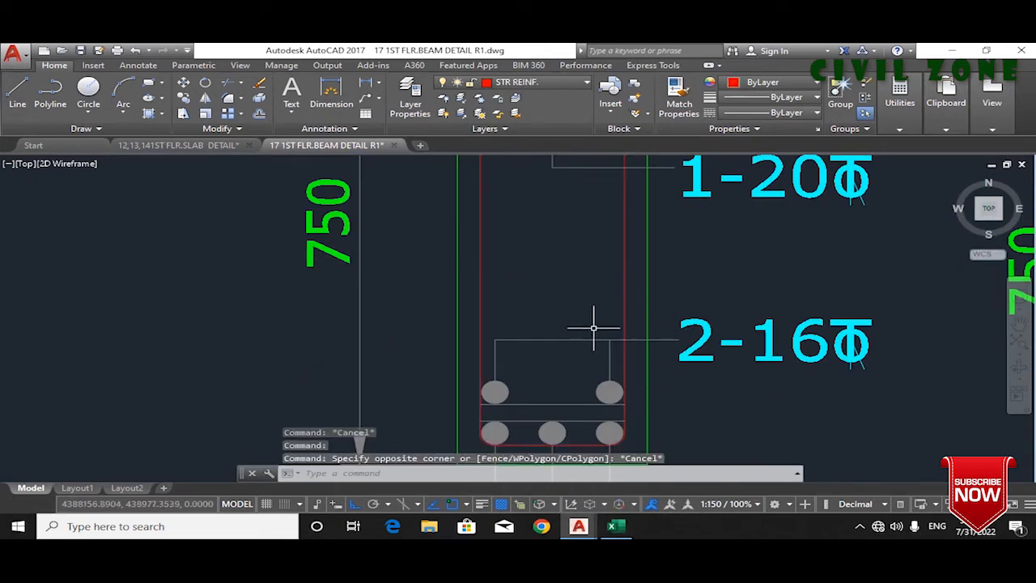
key(Escape)
scroll(596, 324, down, 3)
scroll(607, 208, up, 3)
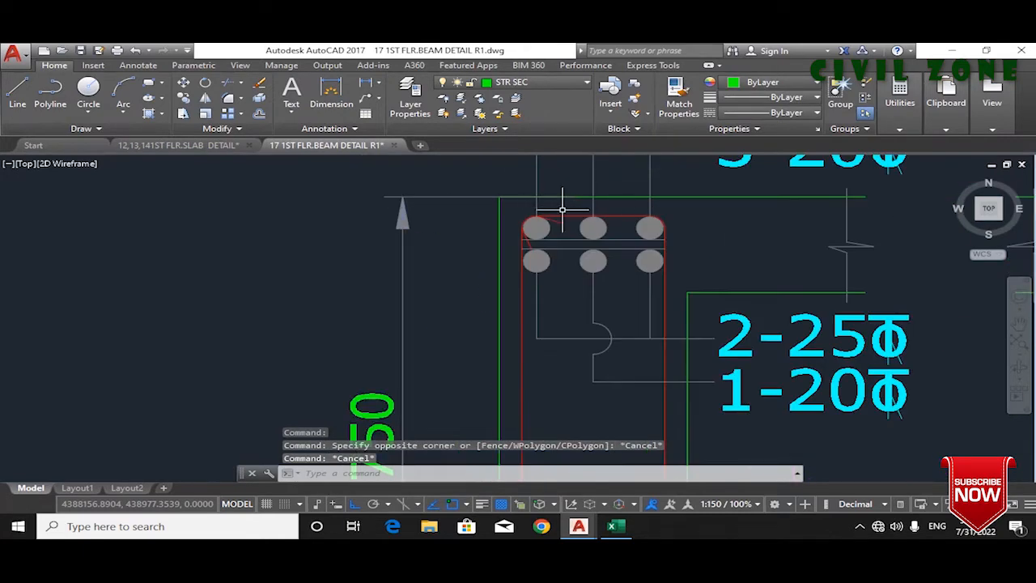
Step: Switch to the G+1 Estimate workbook in Excel and enter the Grid E7-E8 stirrup width in O53 as =.25-.025-.025-H53/1000
click(613, 526)
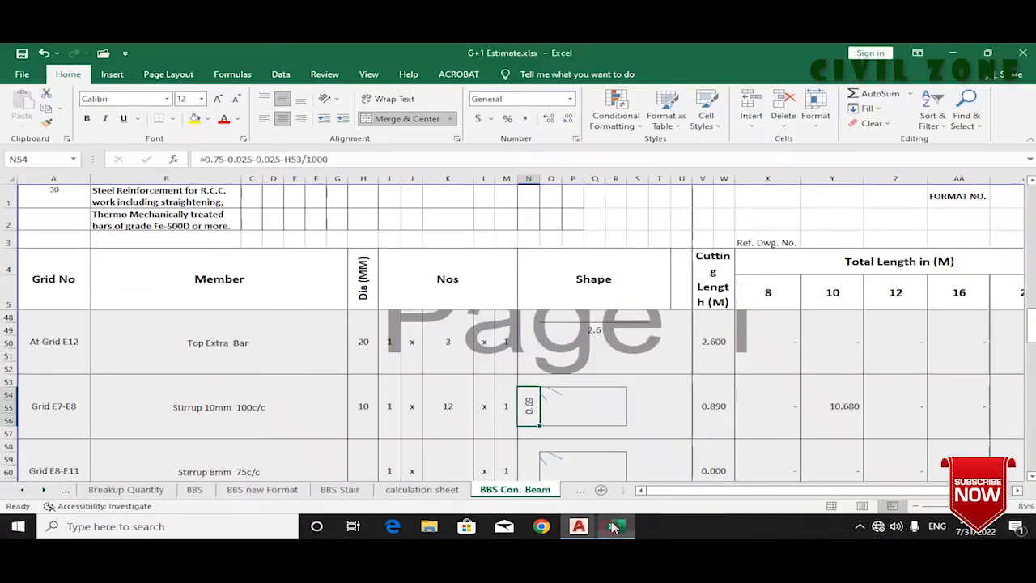
click(576, 379)
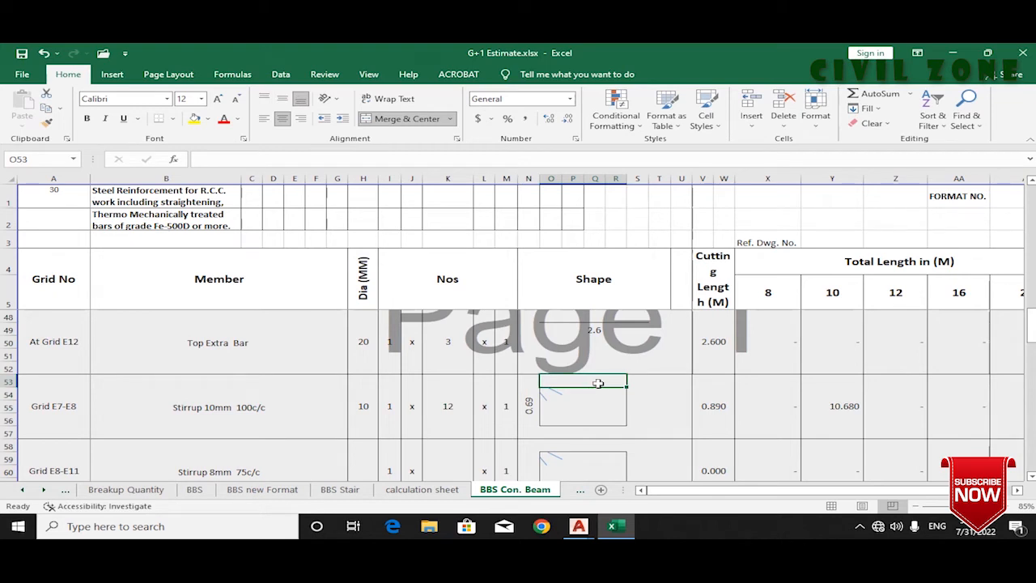
text(=)
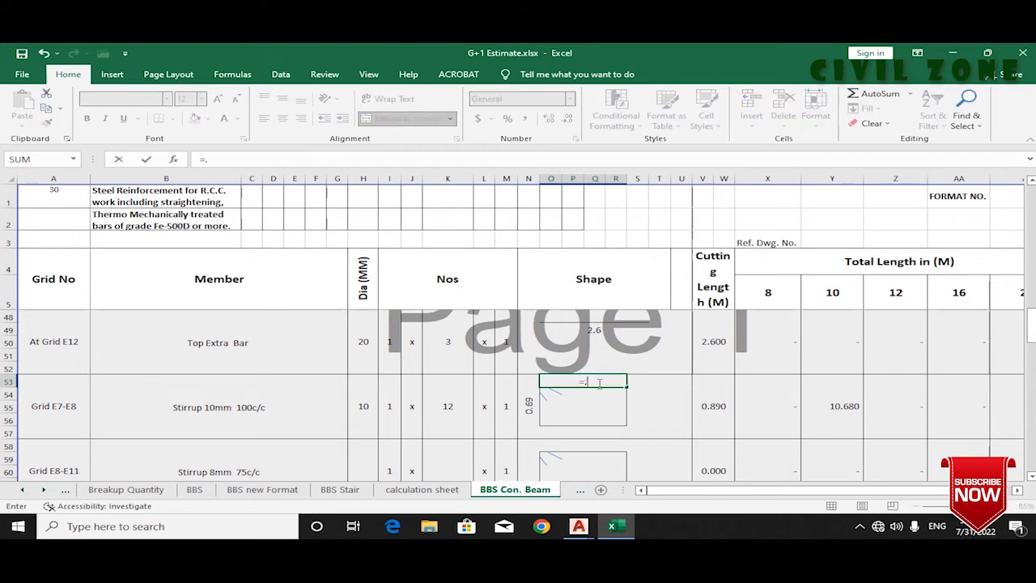
text(.25-.025-.025-)
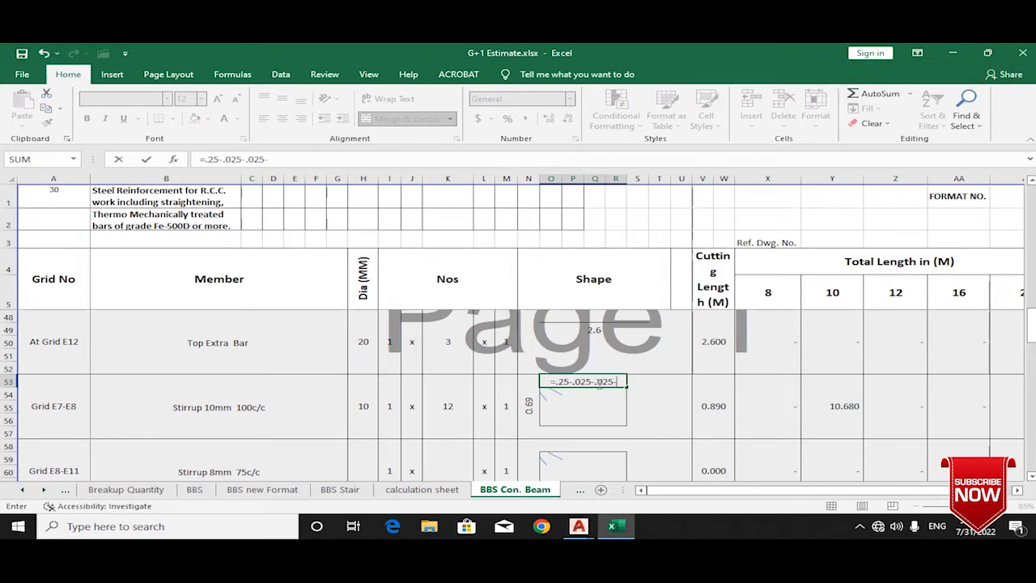
click(371, 412)
text(/)
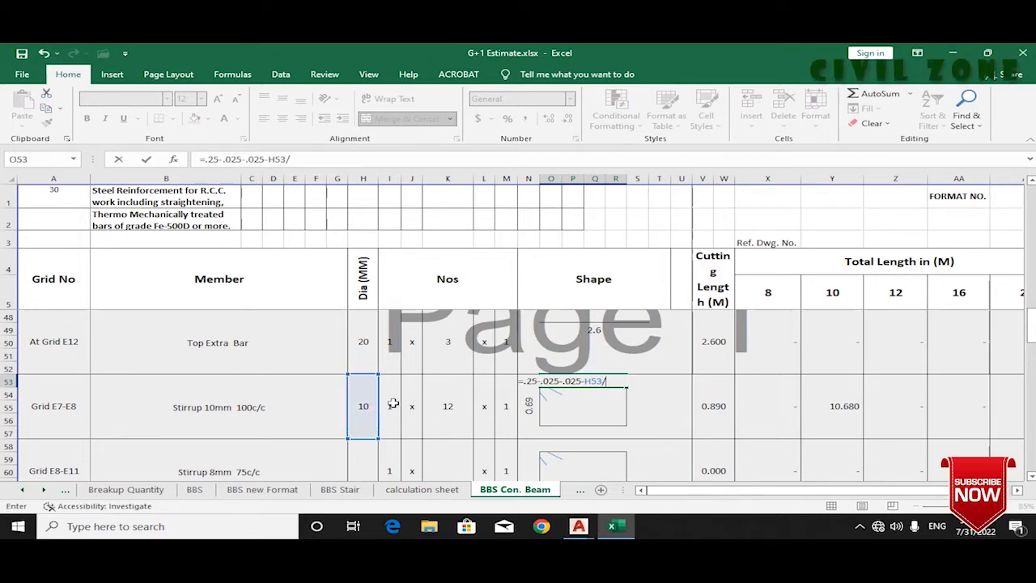
text(1000)
key(Return)
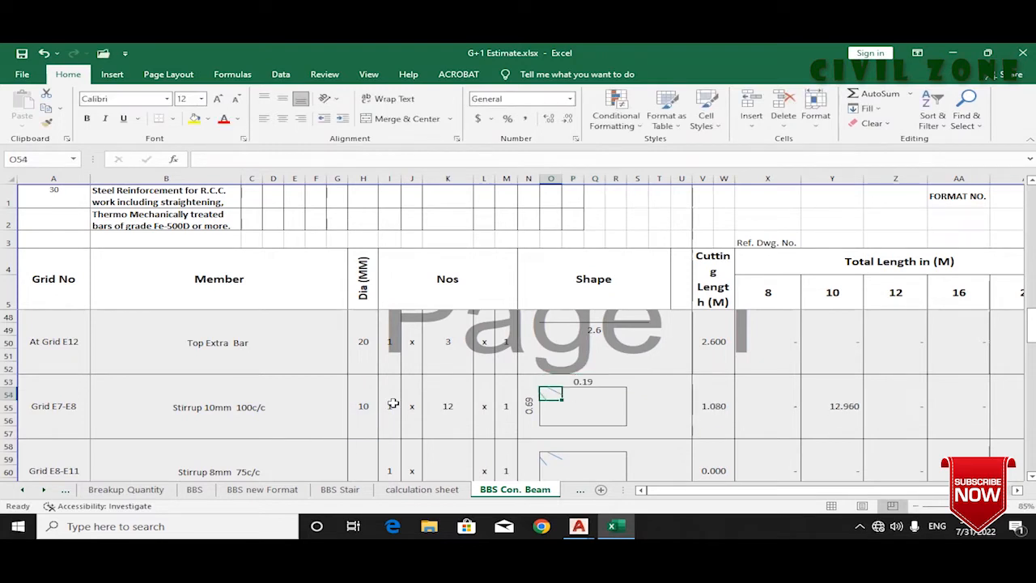
Step: Complete the opposite sides of the Grid E7-E8 stirrup shape by linking S54 to N54 and O57 to O53
click(555, 384)
click(638, 419)
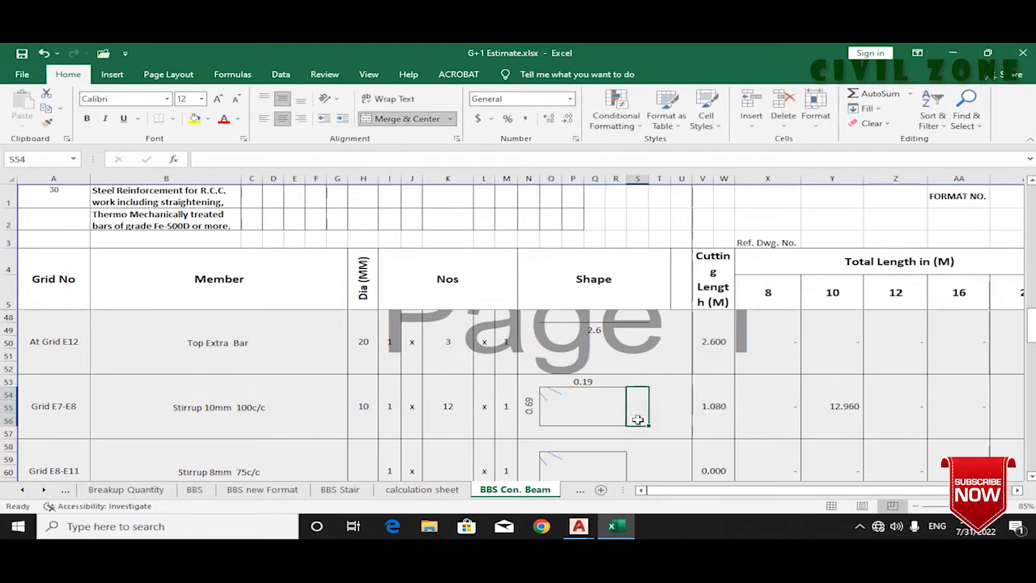
text(=)
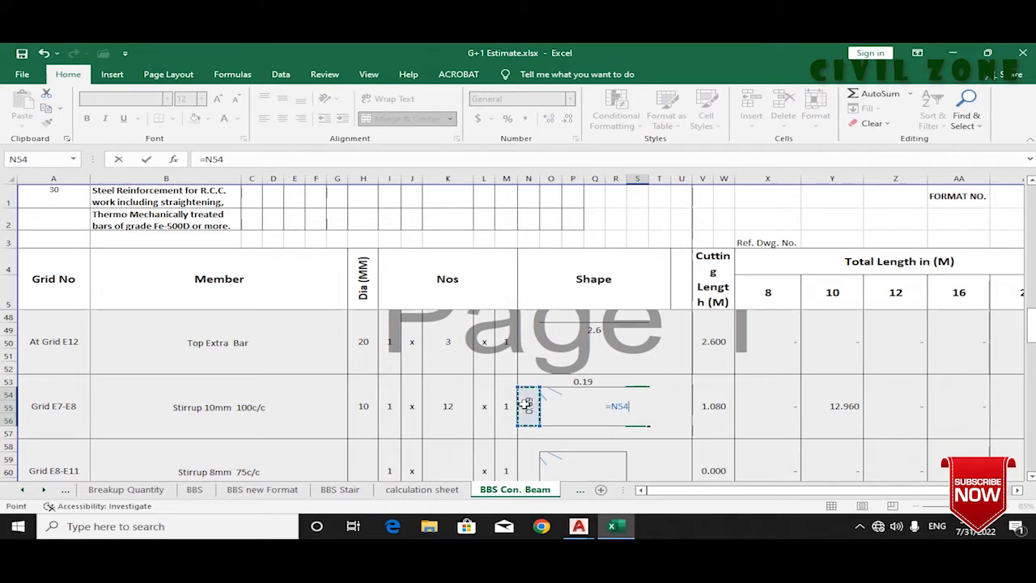
key(Return)
click(572, 432)
text(=)
key(Up)
key(Up)
key(Up)
key(Up)
key(Return)
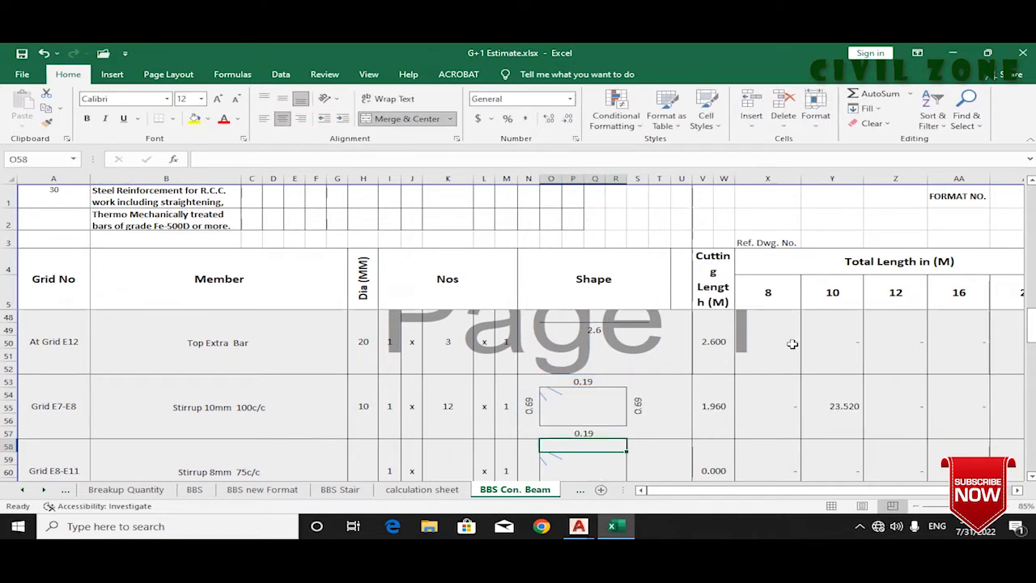
Step: Change the hook length multiplier in the Grid E7-E8 stirrup's cutting length formula to 12
click(697, 406)
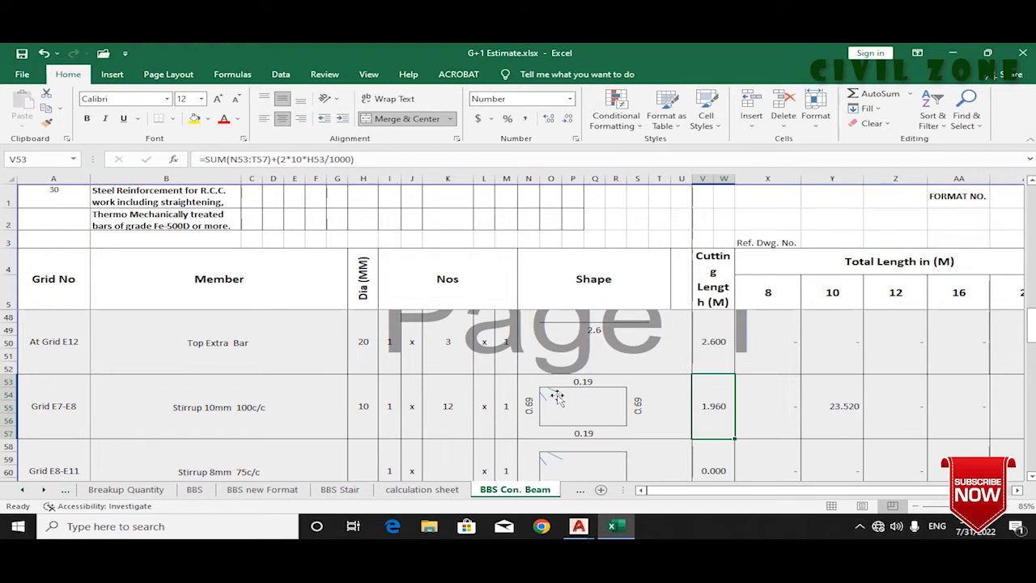
click(301, 160)
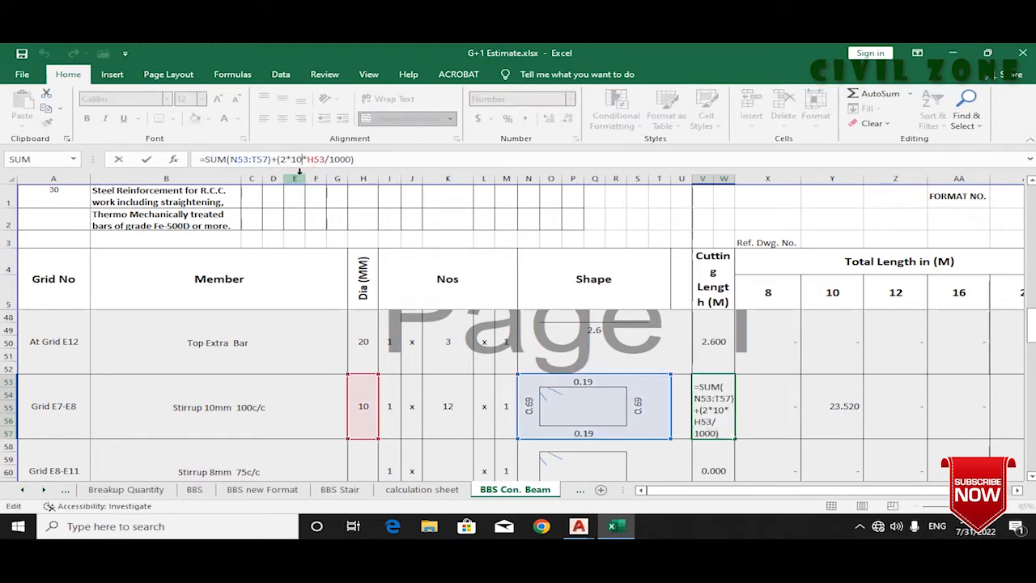
key(Return)
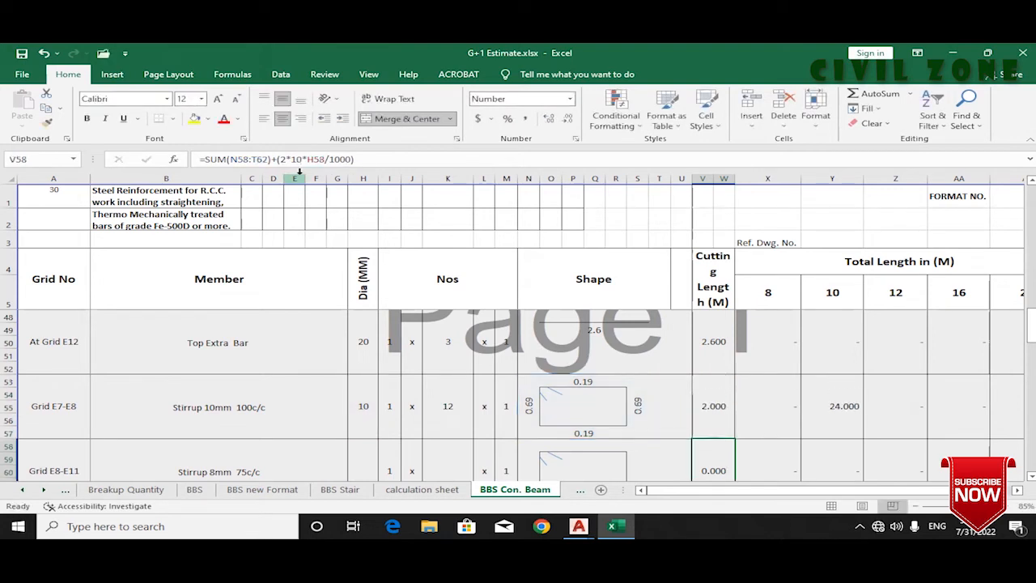
Step: Copy the cutting length formula from V53 down through all stirrup rows to Grid E15-E16
click(714, 387)
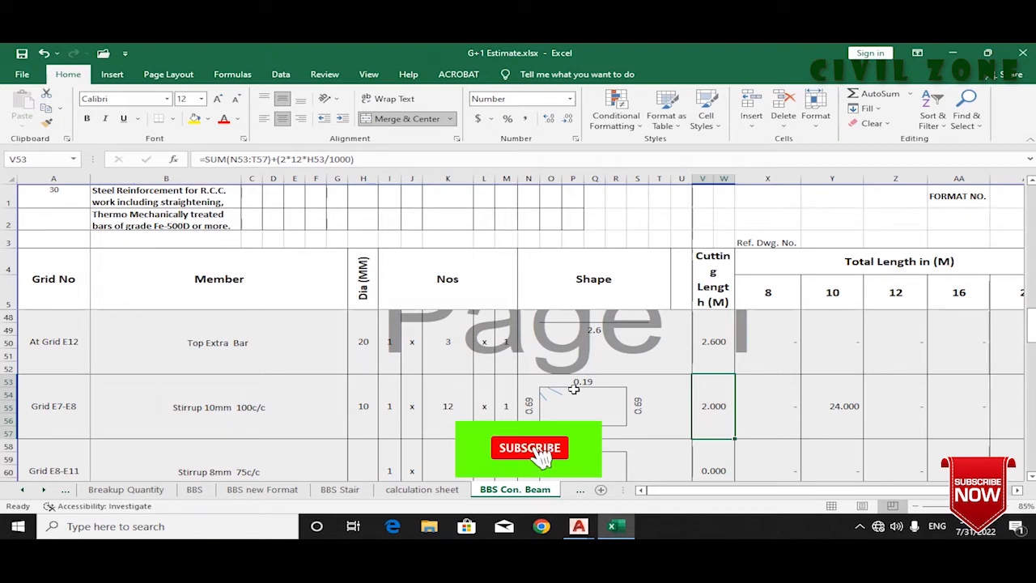
scroll(713, 405, down, 1)
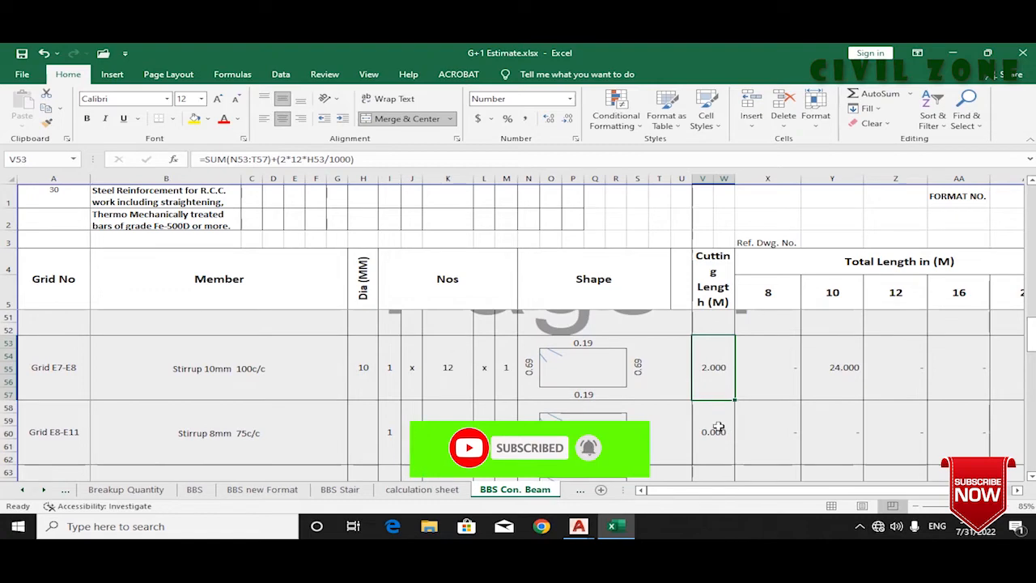
click(718, 428)
click(717, 385)
drag(733, 399, 723, 423)
click(701, 393)
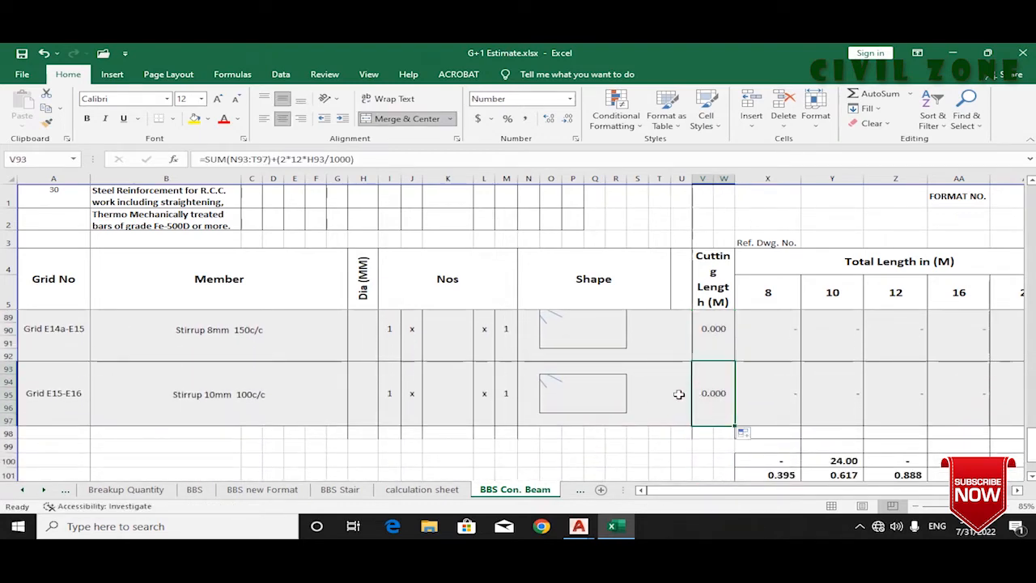
Step: Append the bend deduction -(4*2*H53/1000) to the Grid E7-E8 stirrup's cutting length formula in V53
scroll(678, 394, up, 10)
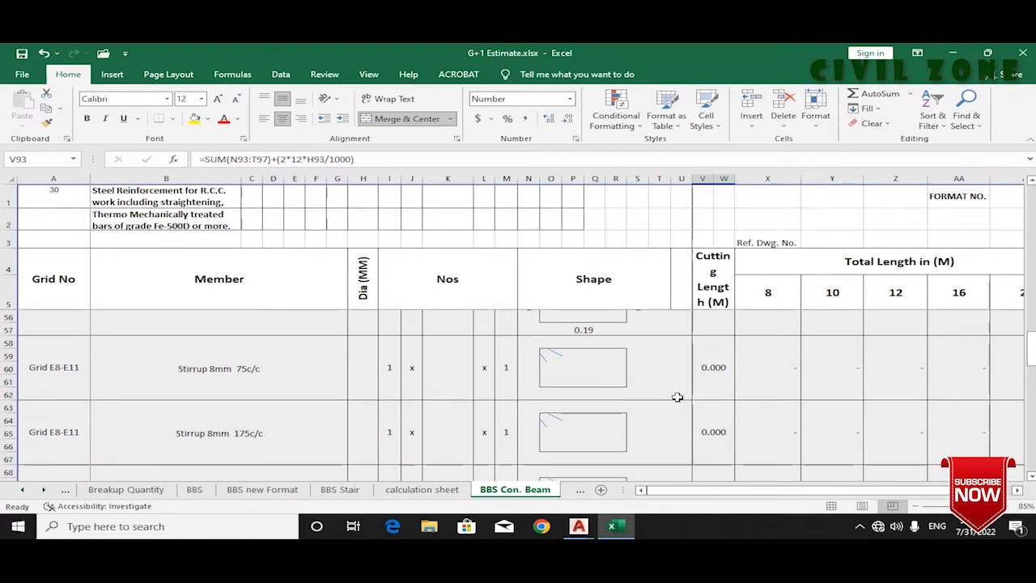
scroll(678, 397, up, 1)
click(701, 356)
scroll(697, 397, up, 1)
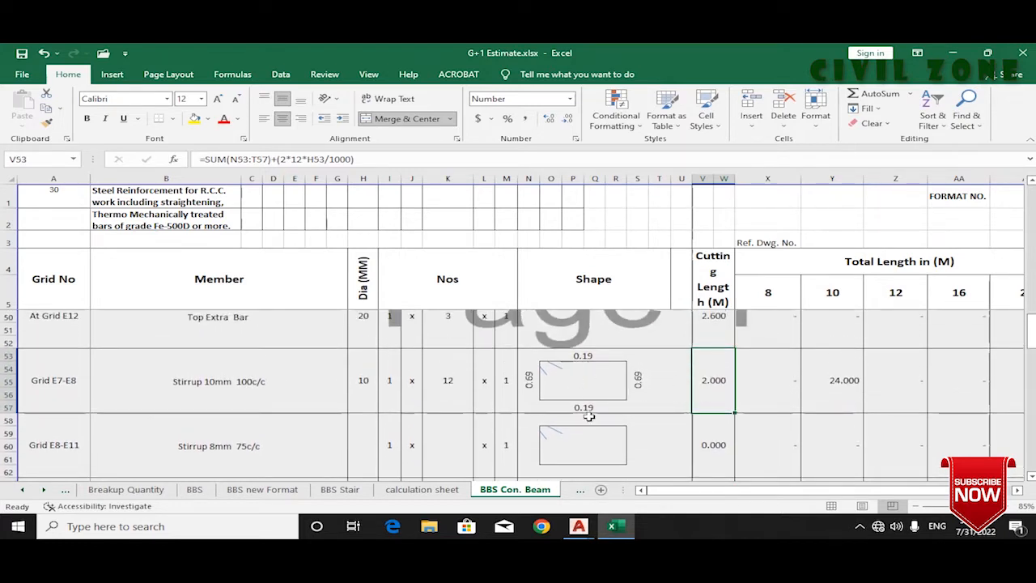
click(368, 162)
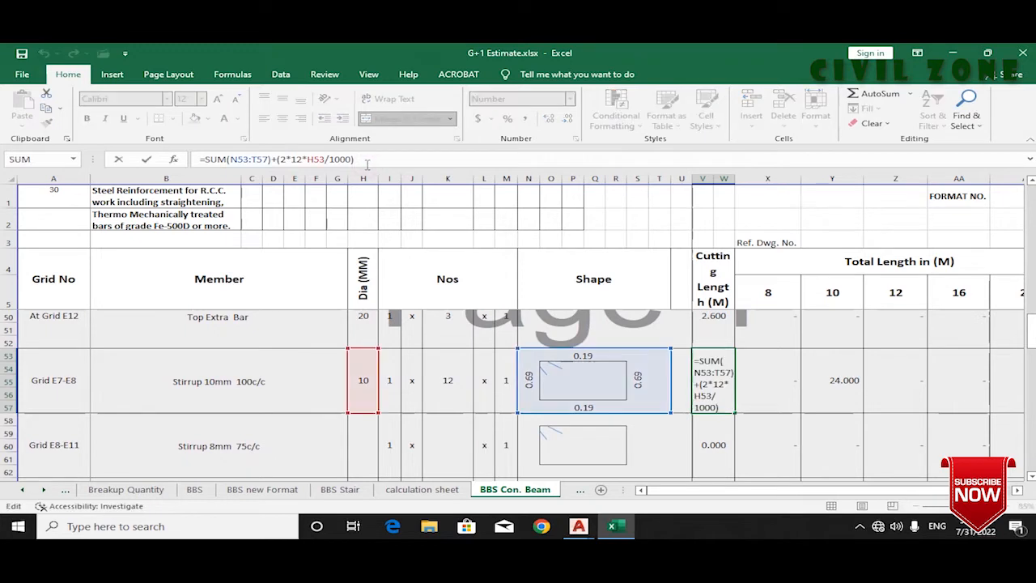
text(-()
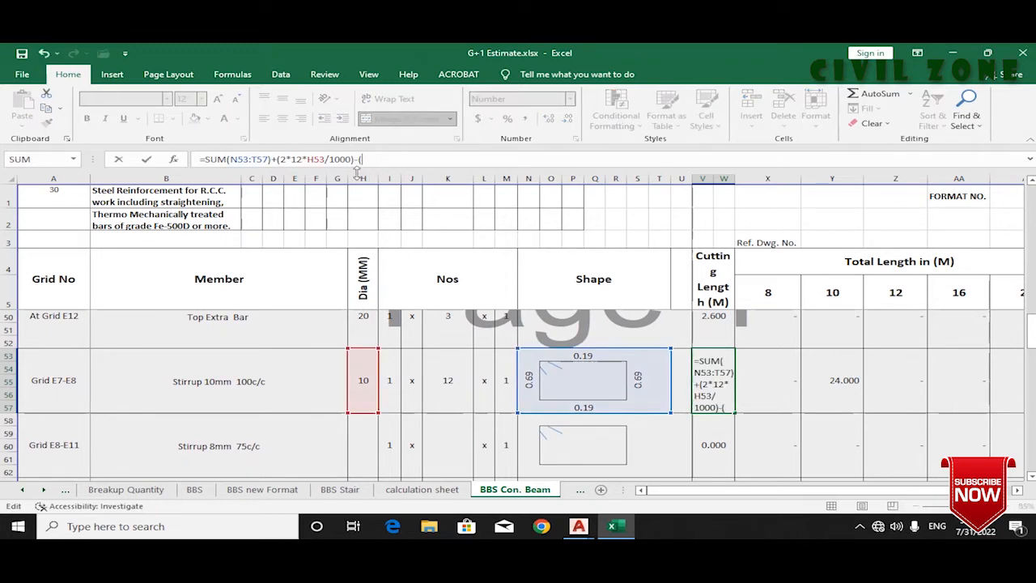
text(4*2*)
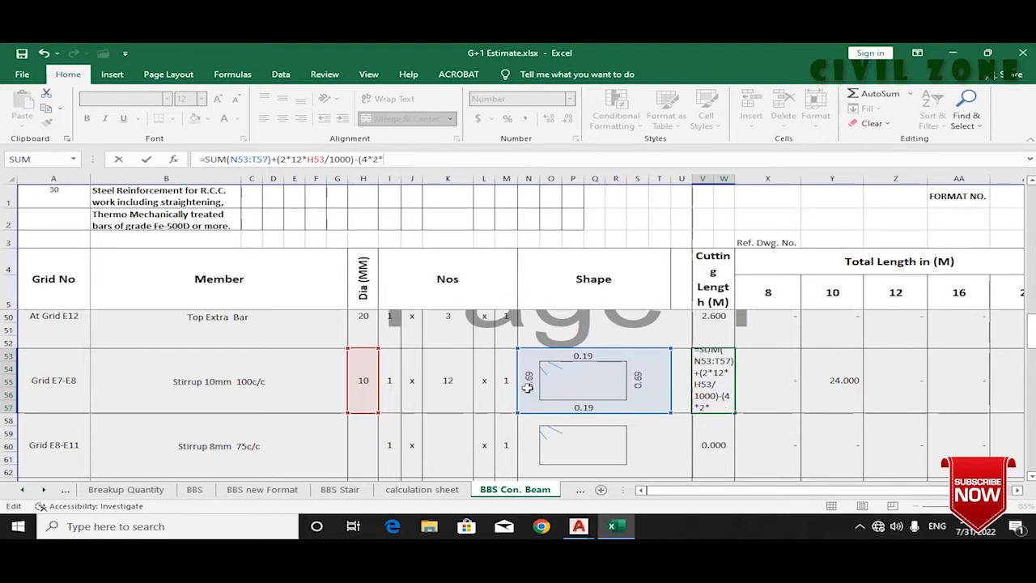
click(356, 400)
text(/1000)
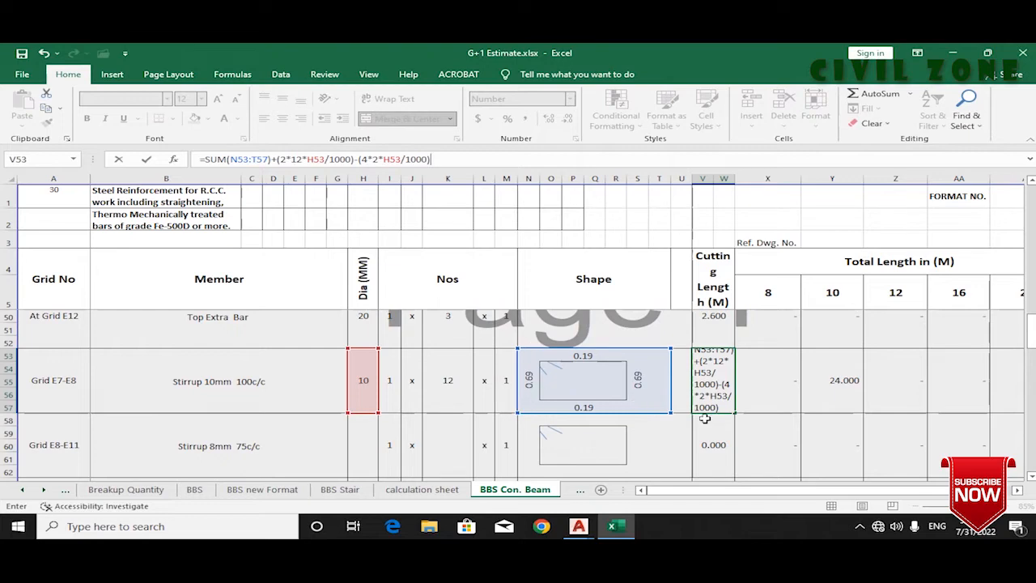
key(Return)
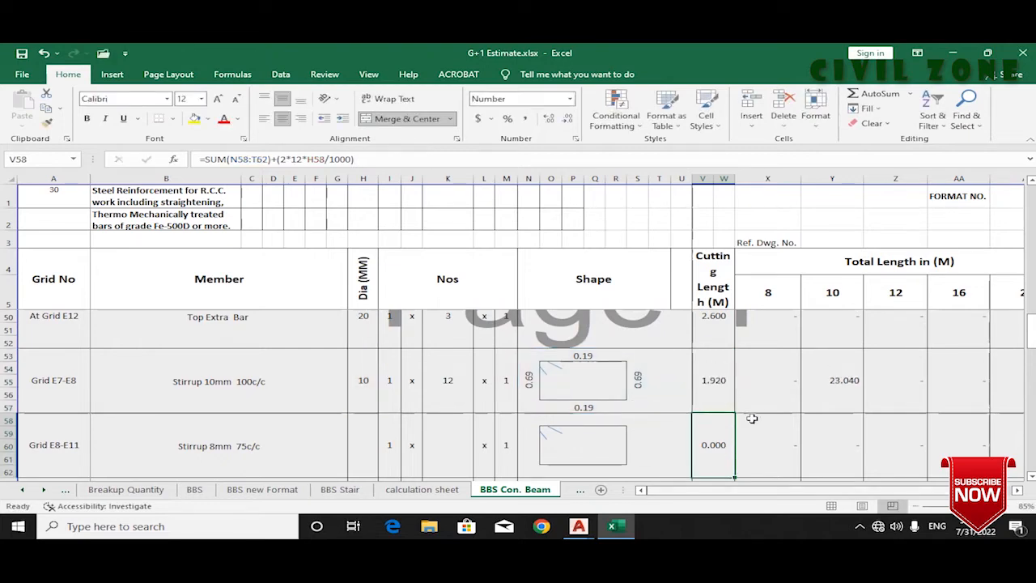
click(710, 398)
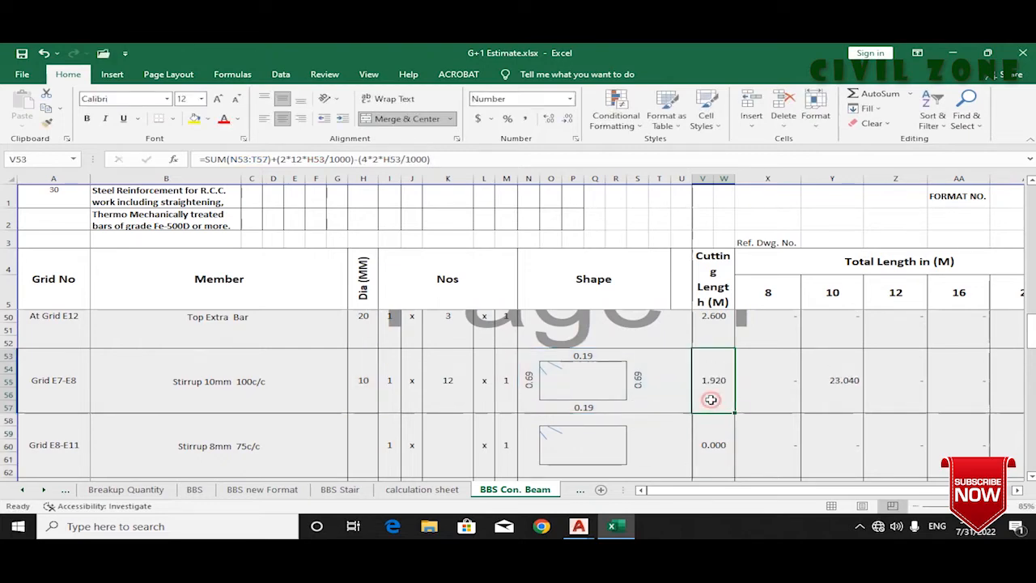
click(442, 159)
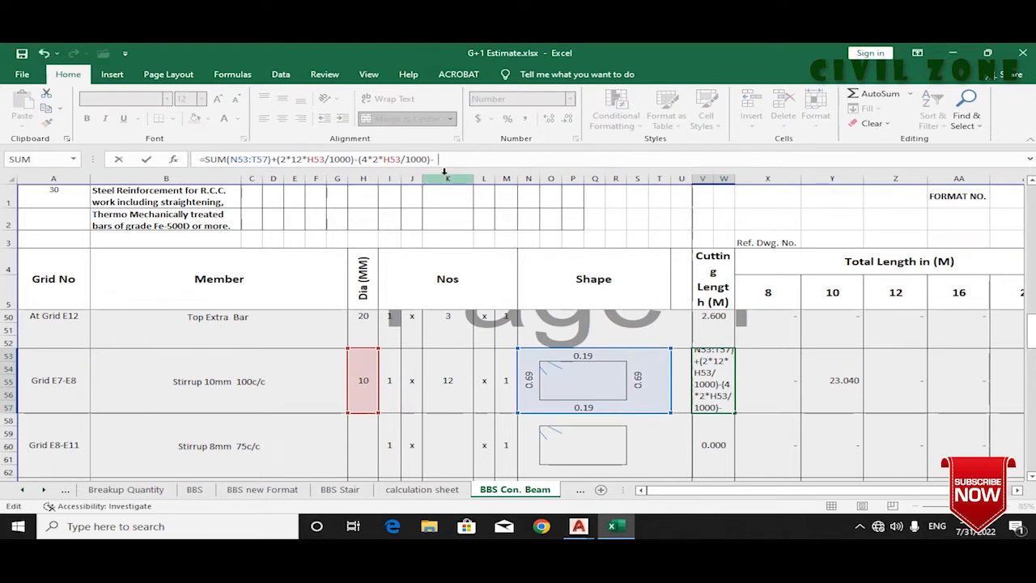
key(BackSpace)
key(BackSpace)
key(Return)
click(718, 378)
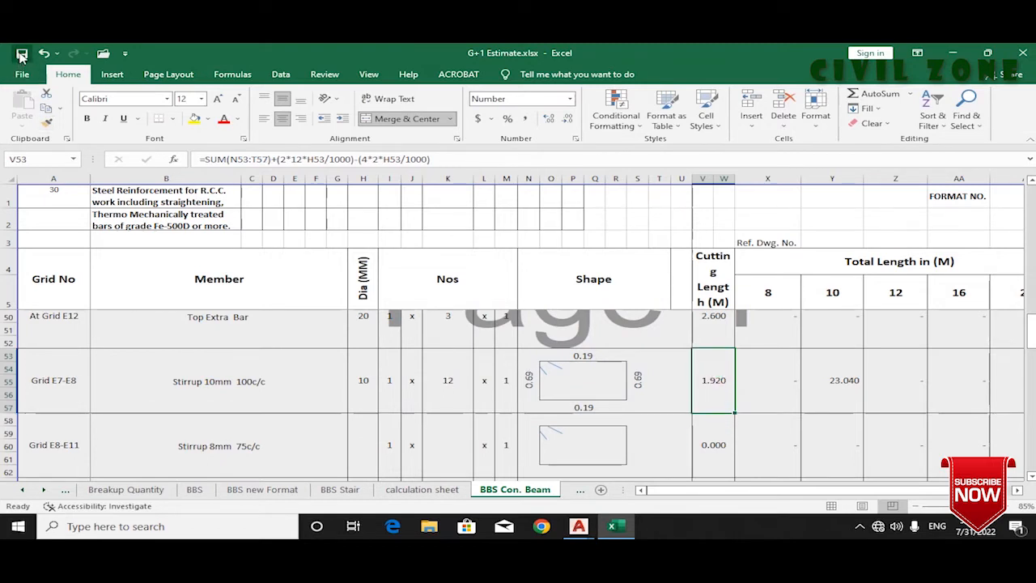
Step: Check the Grid E7-E8 stirrup count formula, and switch to AutoCAD's slab detail drawing to view the BM-250x750 beam at grids 7 and 8
click(457, 380)
mouse_move(579, 526)
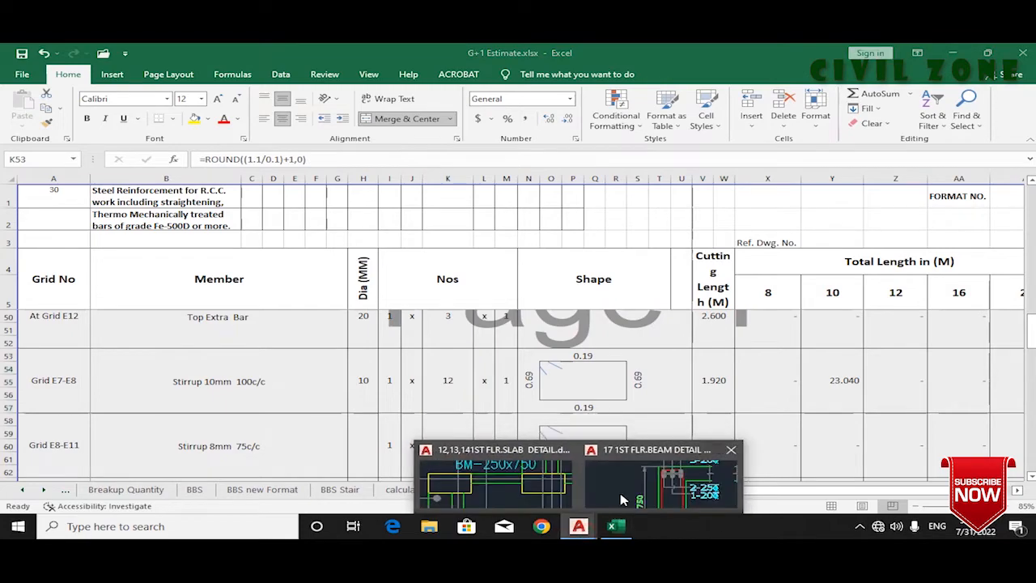
click(494, 474)
drag(587, 347, 445, 317)
scroll(445, 317, down, 2)
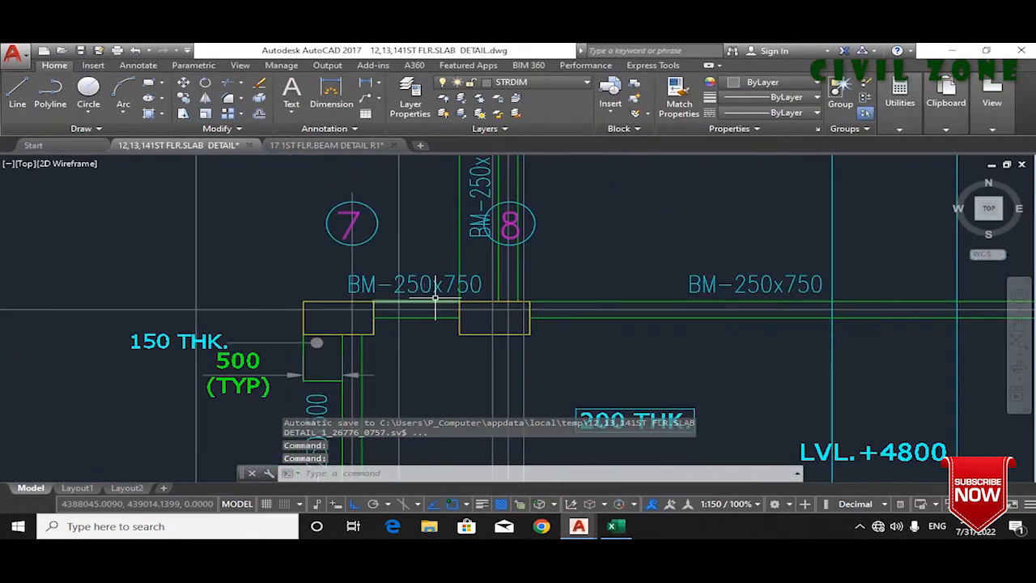
Step: Examine the BM-250x750 beam between grids 8 and 11 in the slab detail, and return to the Grid E7-E8 stirrup row in Excel
drag(701, 315, 403, 365)
scroll(403, 364, down, 3)
scroll(435, 347, up, 3)
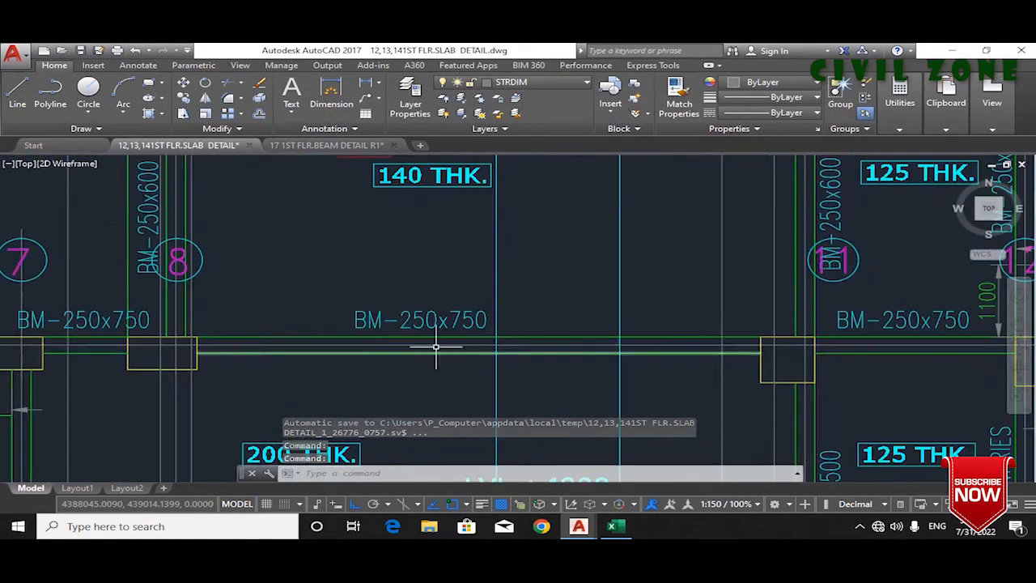
click(617, 528)
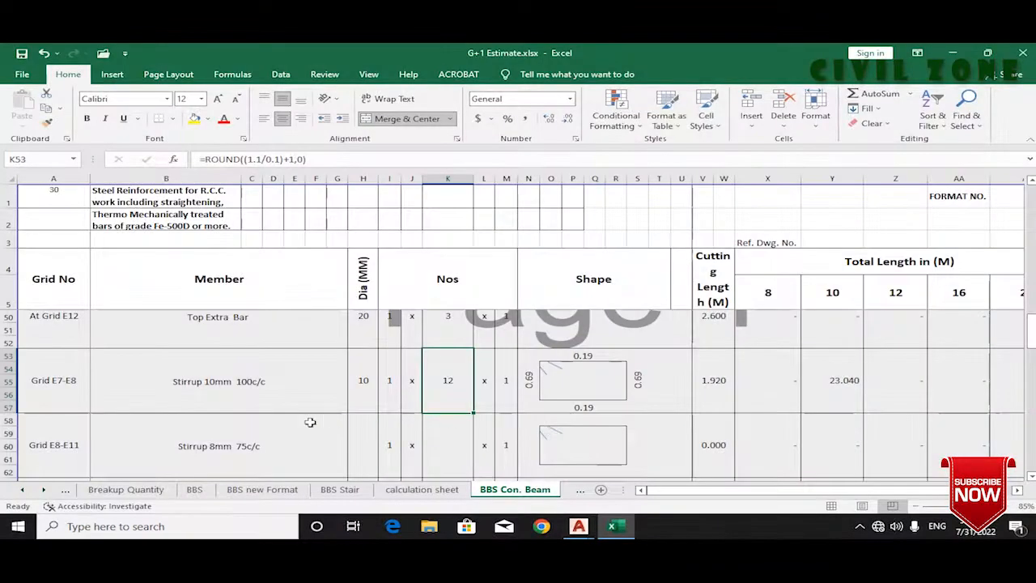
scroll(153, 388, down, 2)
click(84, 349)
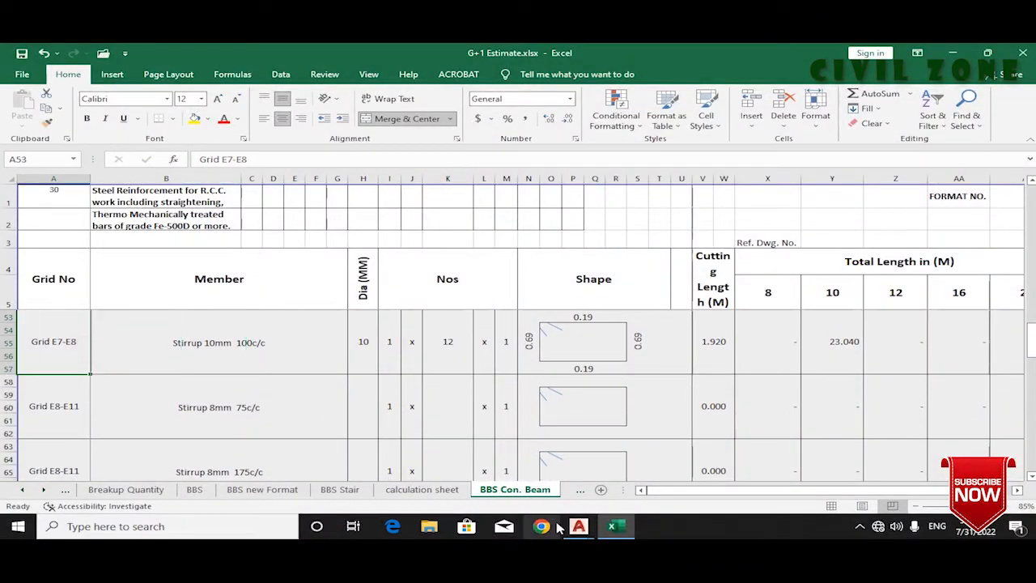
Step: Examine the stirrup layout from E7 to E12 and the beam sections below it in AutoCAD's beam detail drawing, and return to Excel
mouse_move(578, 526)
click(628, 484)
scroll(578, 365, down, 5)
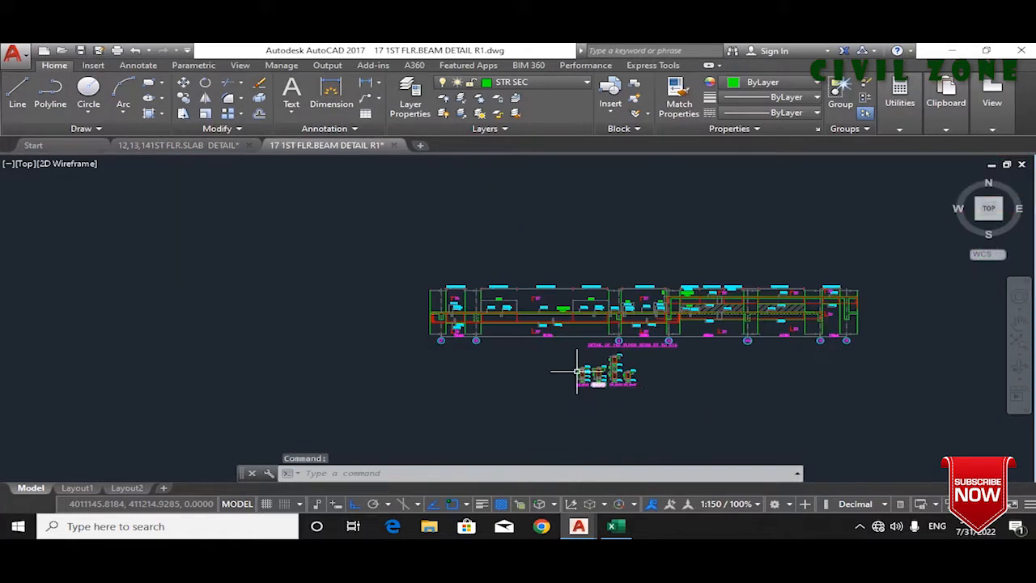
scroll(475, 312, up, 4)
drag(452, 327, 303, 322)
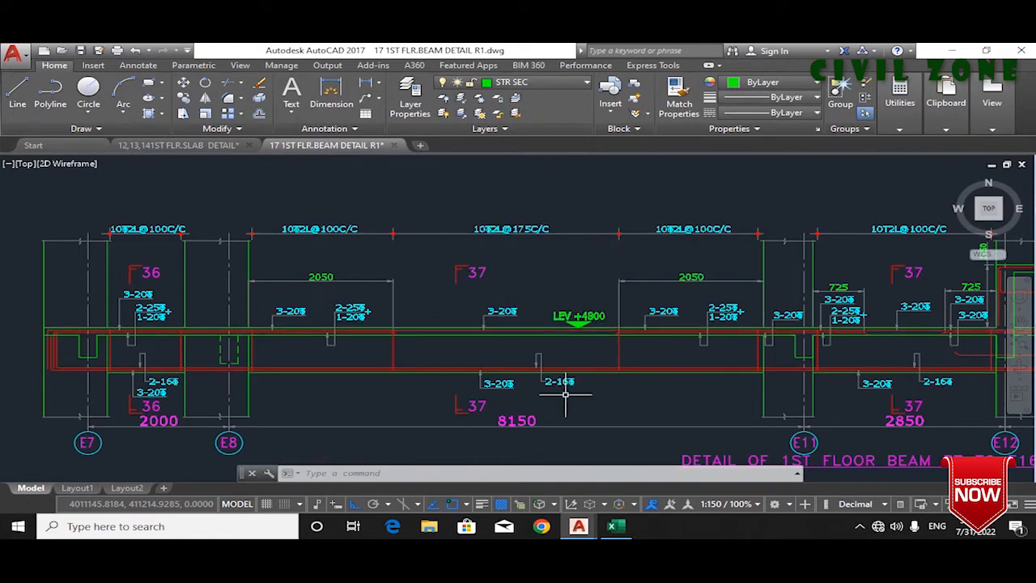
scroll(577, 356, down, 5)
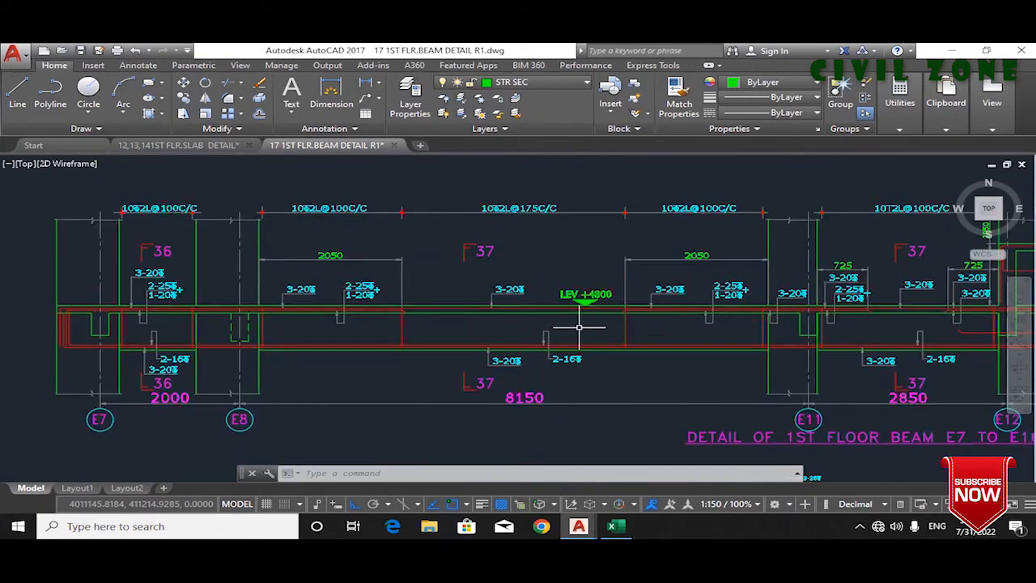
scroll(570, 348, up, 5)
scroll(603, 349, up, 4)
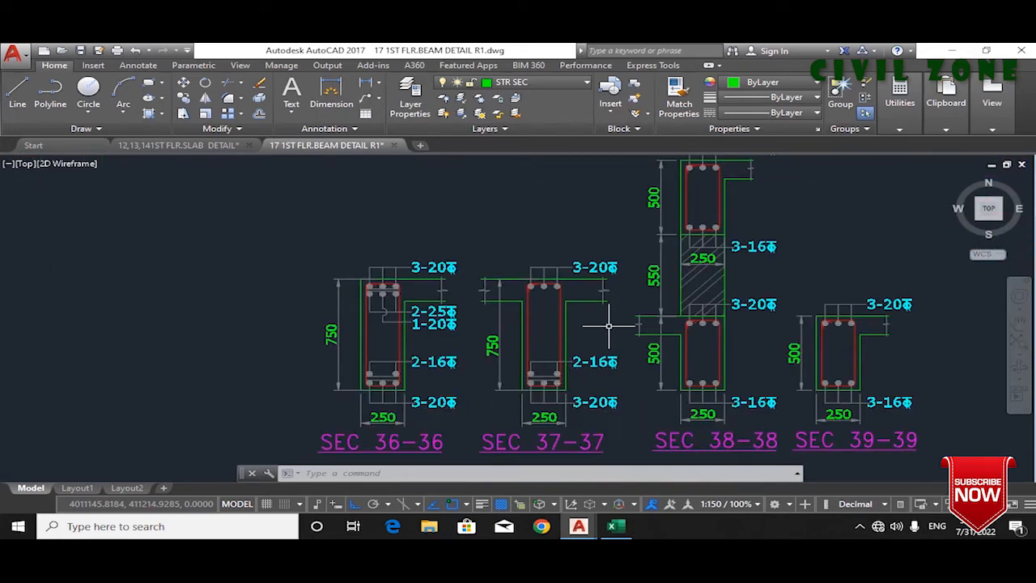
scroll(589, 316, down, 2)
scroll(621, 321, up, 2)
scroll(621, 324, down, 5)
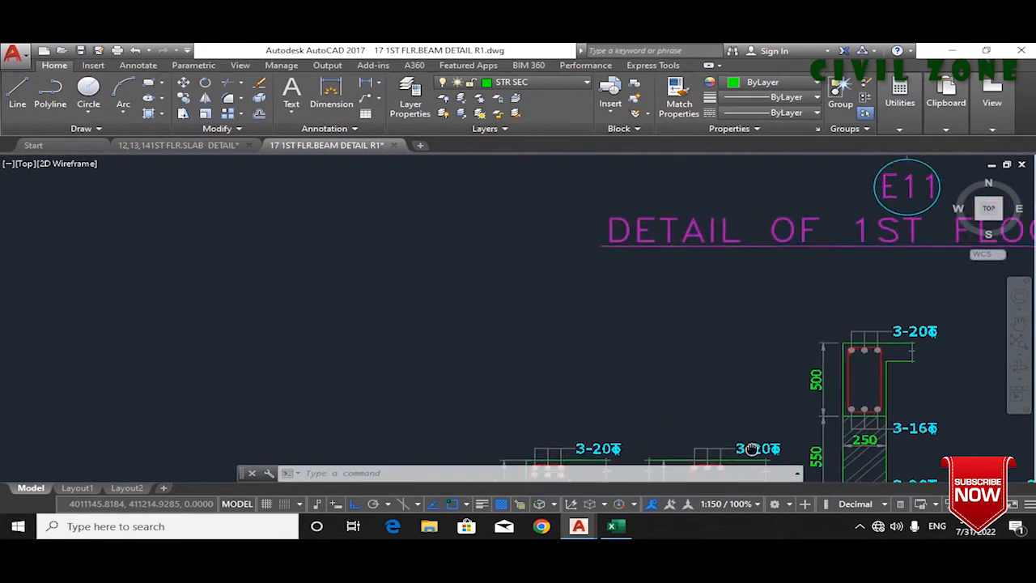
mouse_move(579, 528)
click(612, 526)
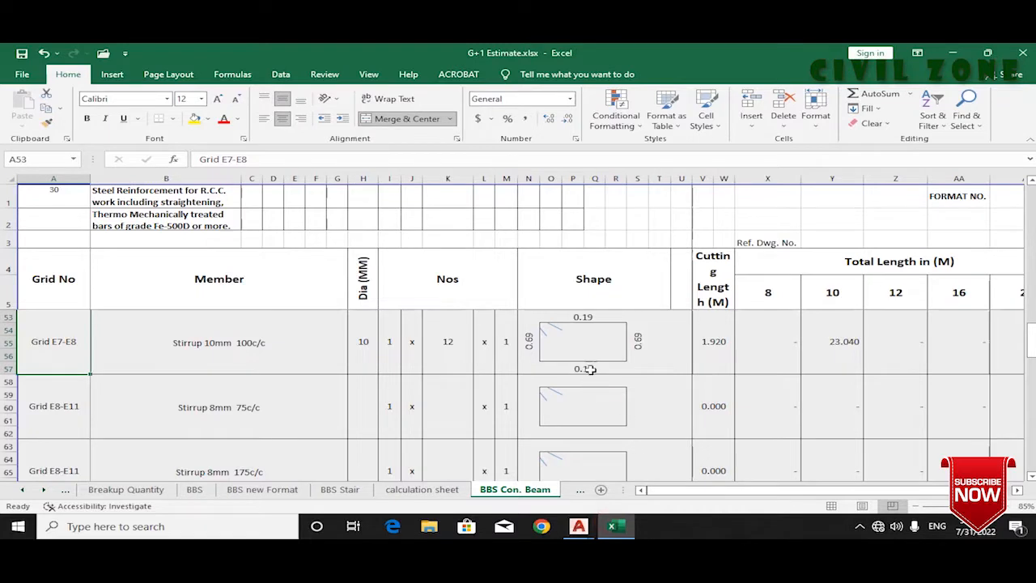
Step: Copy the Grid E7-E8 stirrup's shape dimension cells into the first Grid E8-E11 stirrup row, starting at N58
click(662, 330)
scroll(556, 368, up, 1)
drag(527, 352, 688, 409)
key(ctrl+c)
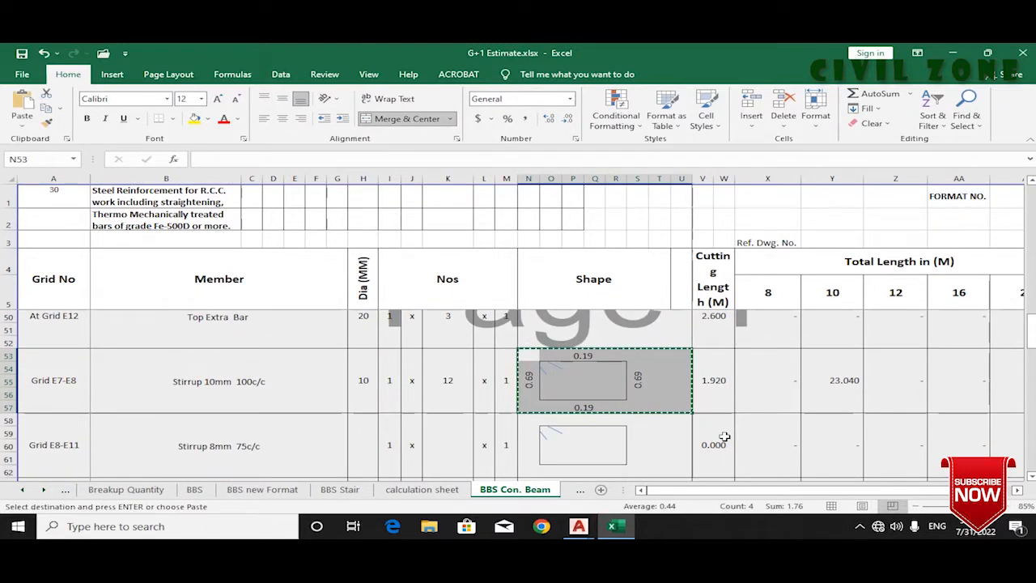
scroll(514, 401, down, 1)
click(527, 381)
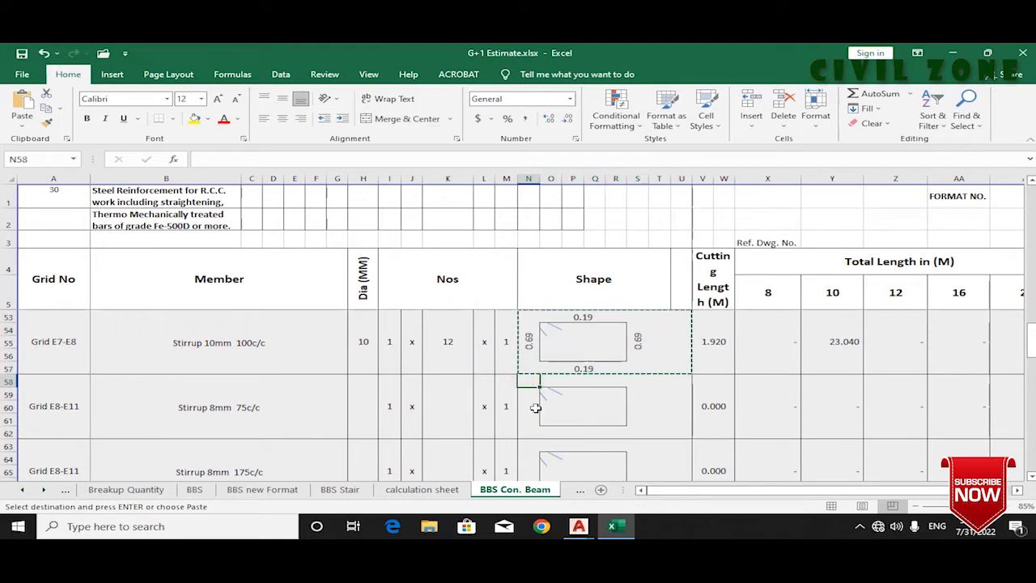
key(ctrl+v)
key(Escape)
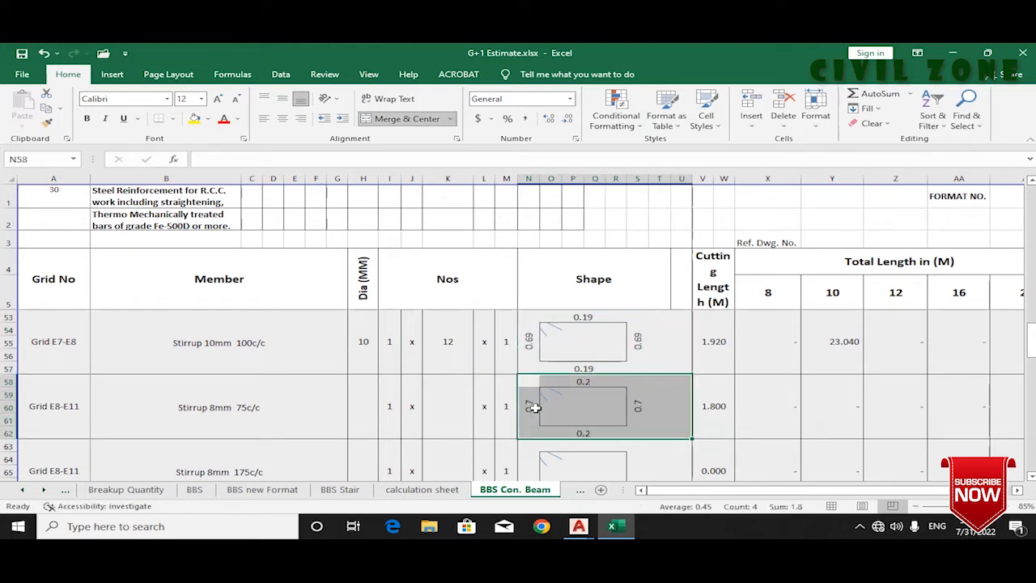
Step: Format the shape width in O58 to two decimal places and check its formula
click(534, 407)
click(581, 381)
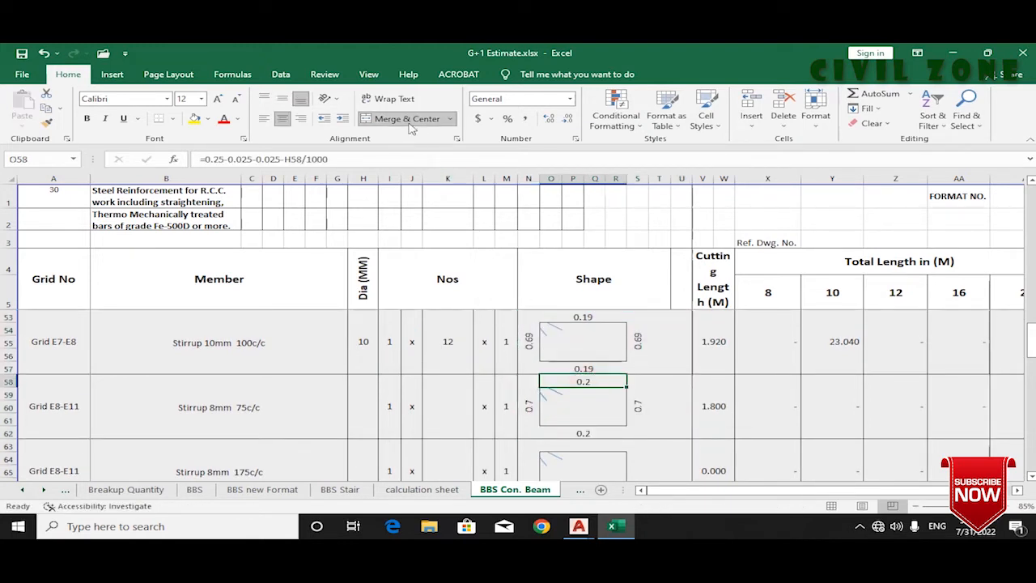
click(549, 118)
double_click(587, 380)
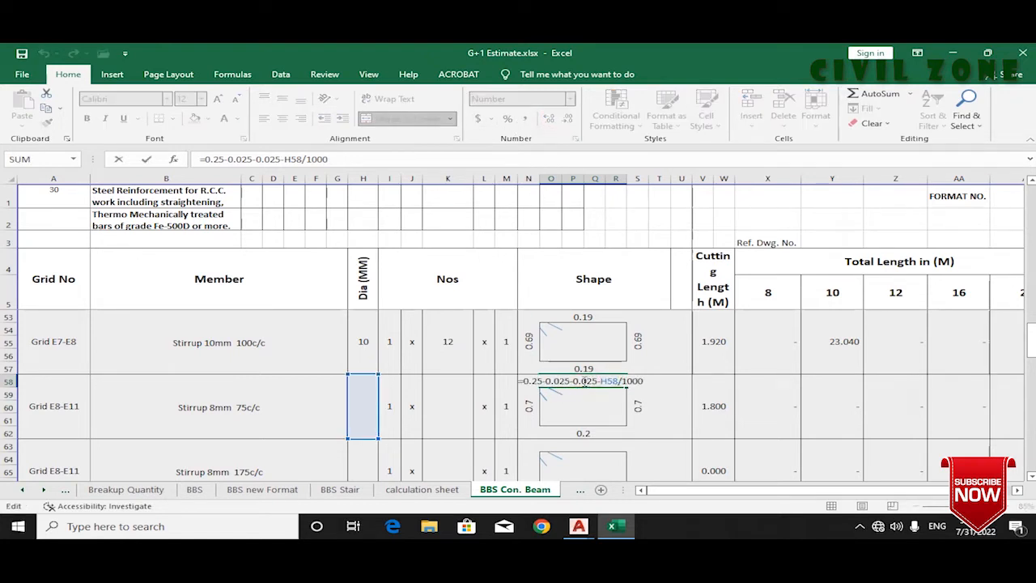
key(Escape)
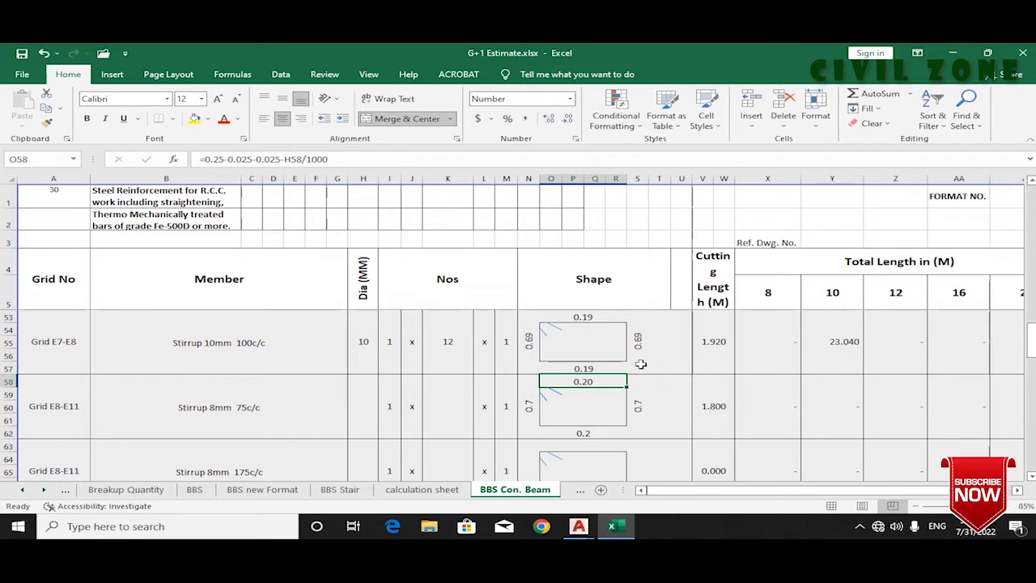
Step: Set the bar diameter of the first Grid E8-E11 stirrup row to 10 mm
text(c)
key(Escape)
click(369, 413)
text(10)
key(Return)
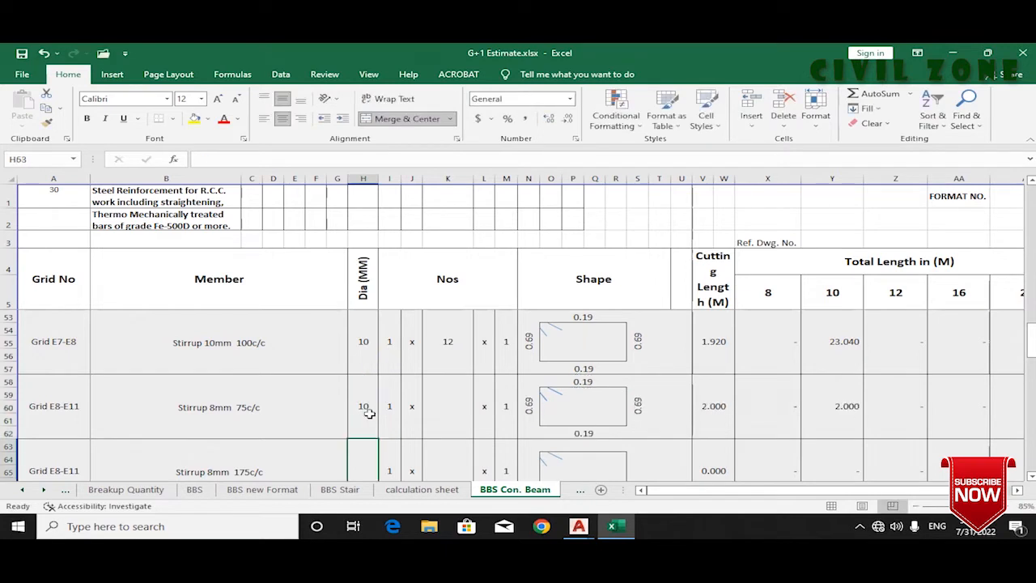
Step: Change the bar size in the first Grid E8-E11 stirrup's member description to 10mm
double_click(214, 407)
click(123, 407)
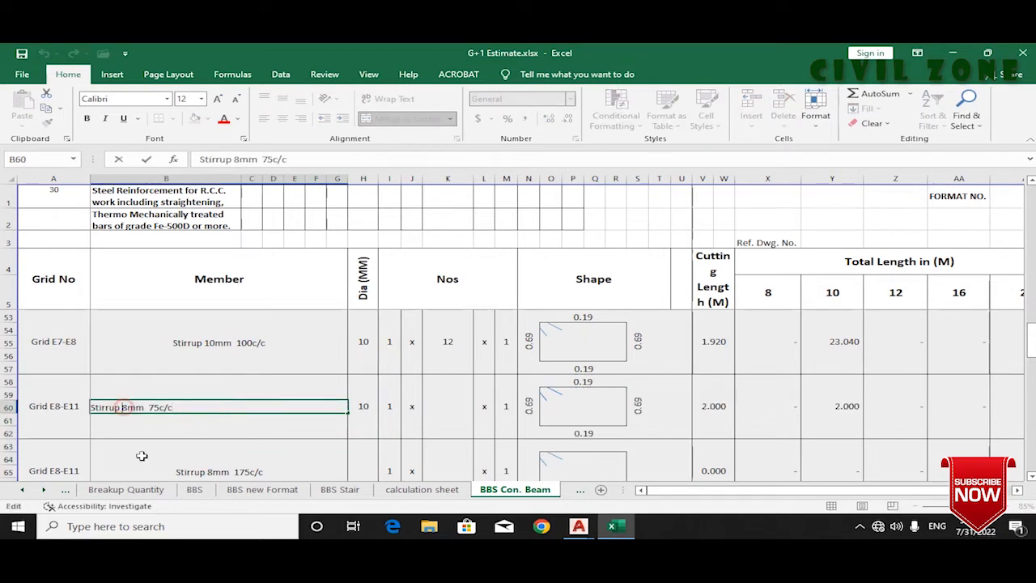
key(BackSpace)
text(10)
key(Return)
Step: Check the stirrup spacing between grids E8 and E11 in AutoCAD's beam detail drawing, and return to Excel
mouse_move(579, 527)
click(635, 475)
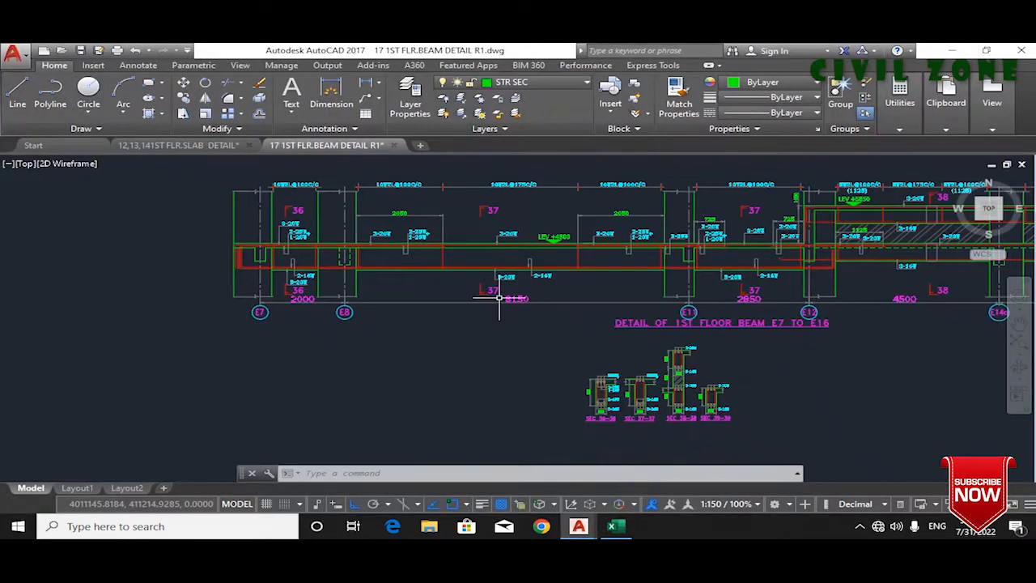
scroll(470, 174, up, 3)
scroll(721, 352, down, 1)
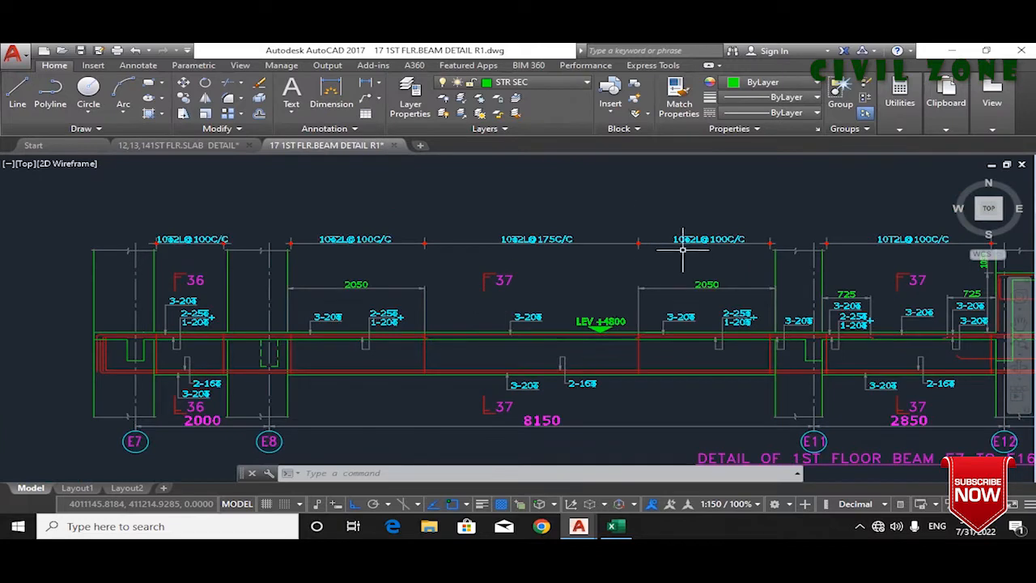
click(612, 526)
click(49, 414)
mouse_move(587, 530)
click(650, 491)
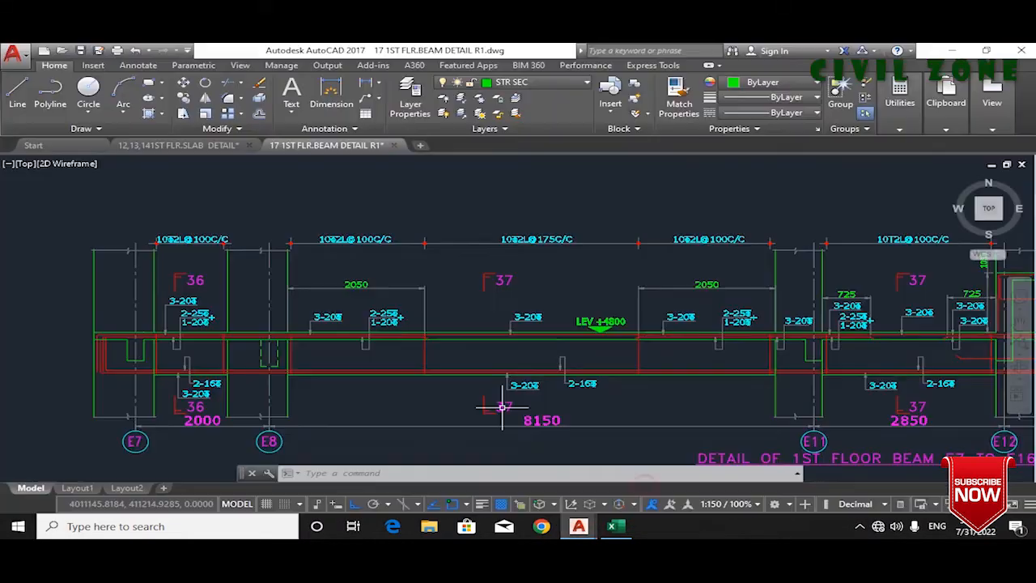
click(617, 526)
Step: Change the spacing in the first Grid E8-E11 member description so it reads "Stirrup 10mm 100c/c at support"
click(114, 413)
double_click(150, 405)
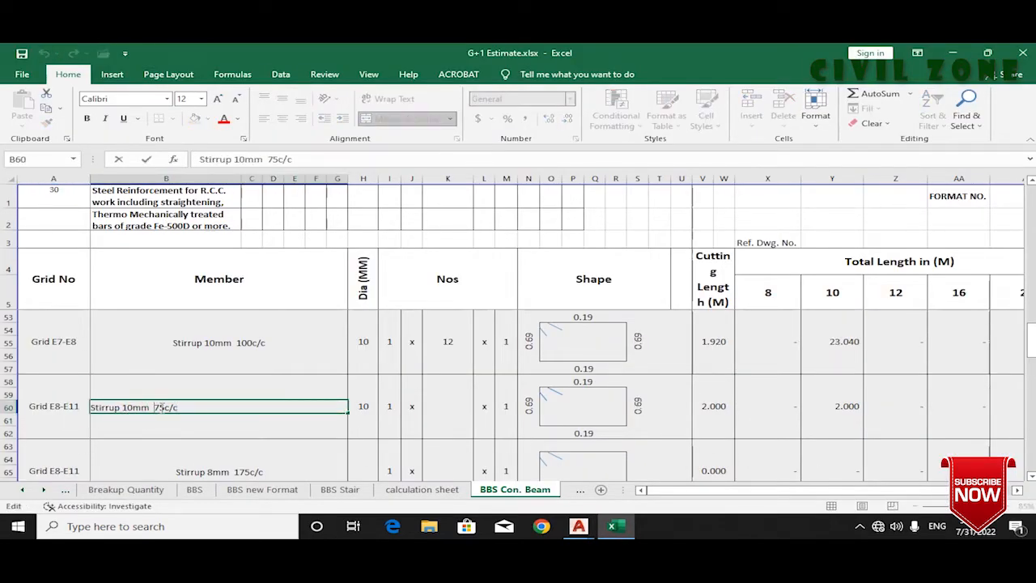
click(165, 407)
key(BackSpace)
key(BackSpace)
text(100)
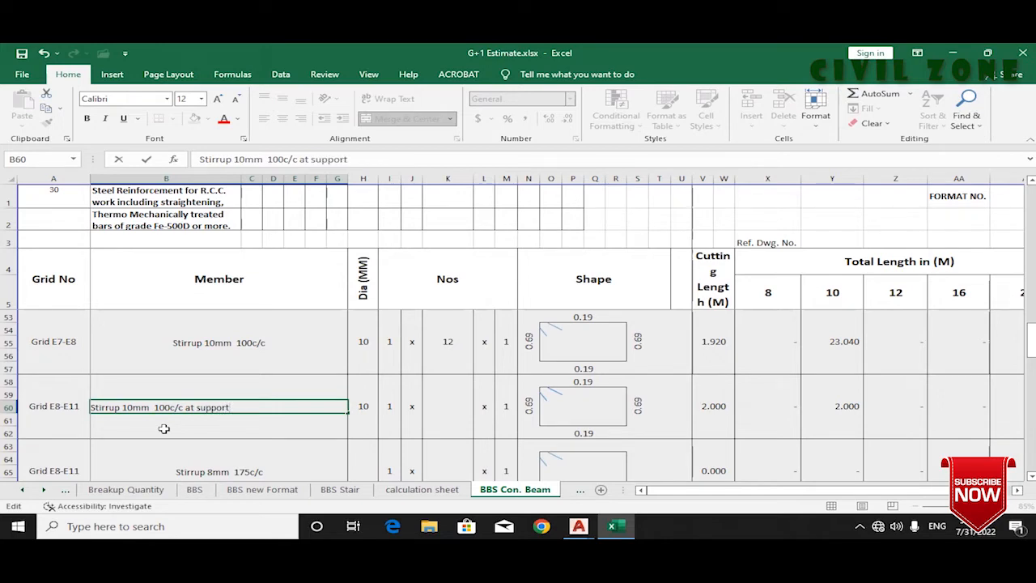
key(Return)
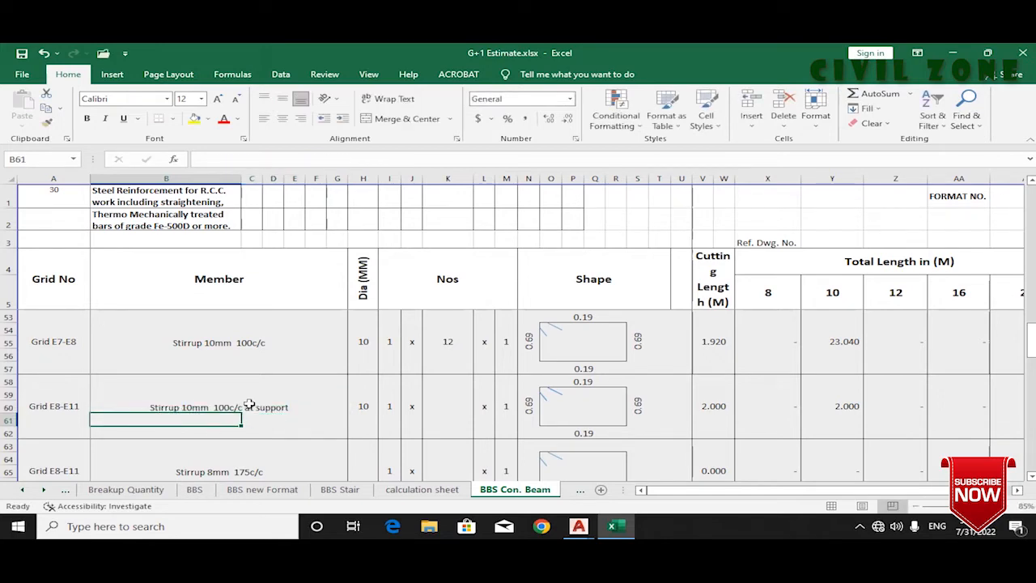
scroll(249, 404, down, 1)
click(273, 420)
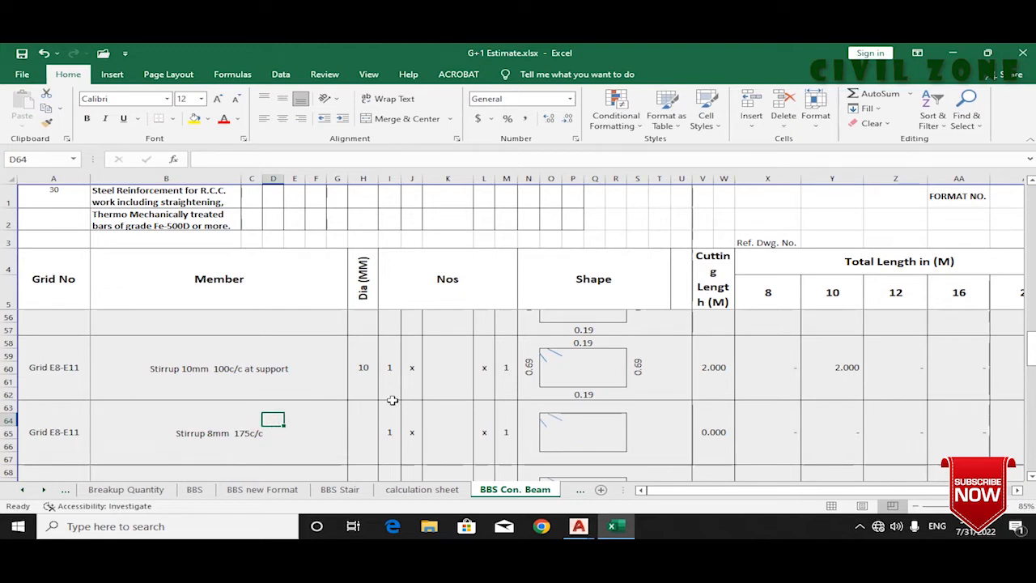
scroll(319, 389, down, 1)
scroll(319, 388, up, 1)
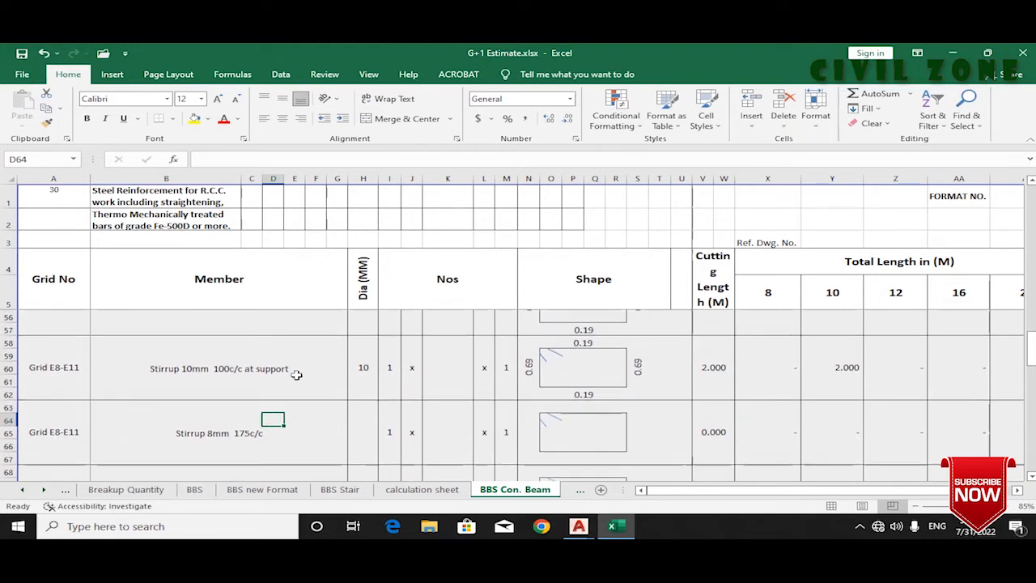
click(283, 370)
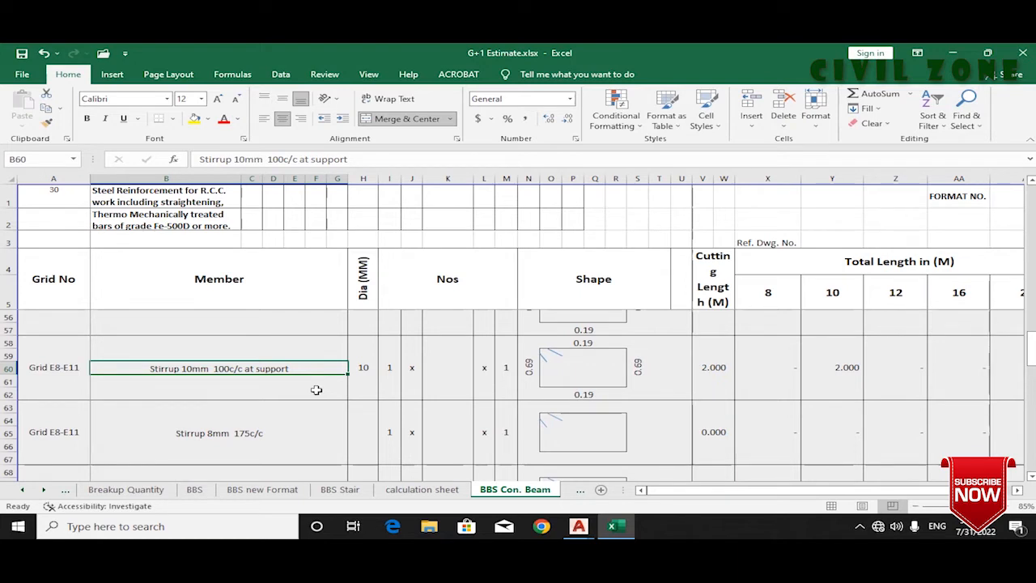
click(374, 356)
click(410, 368)
Step: Begin a ROUND formula with an extra opening bracket for the number of Grid E8-E11 support stirrups in K58
click(455, 374)
text(=sou)
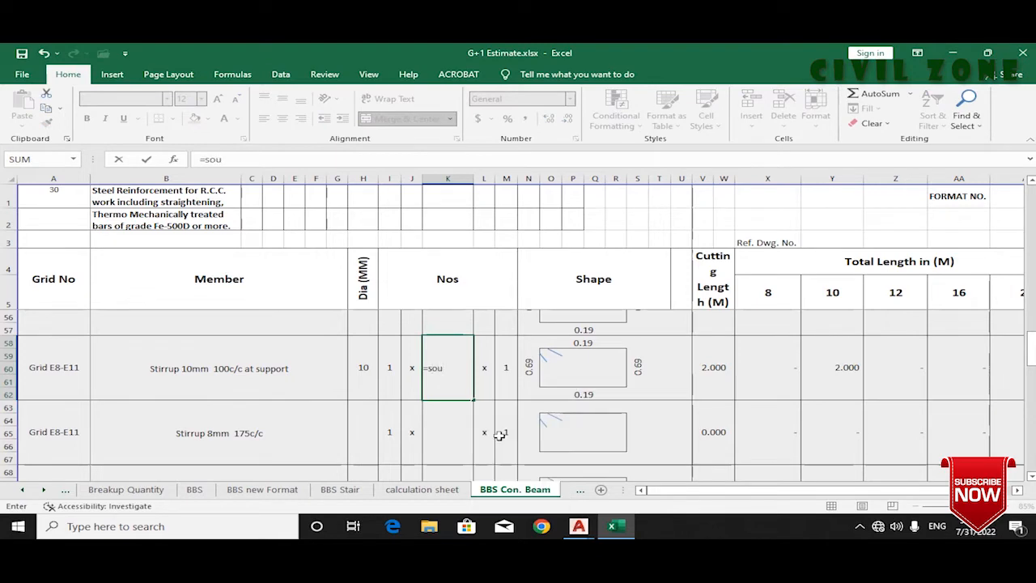
key(BackSpace)
key(BackSpace)
key(BackSpace)
text(roun)
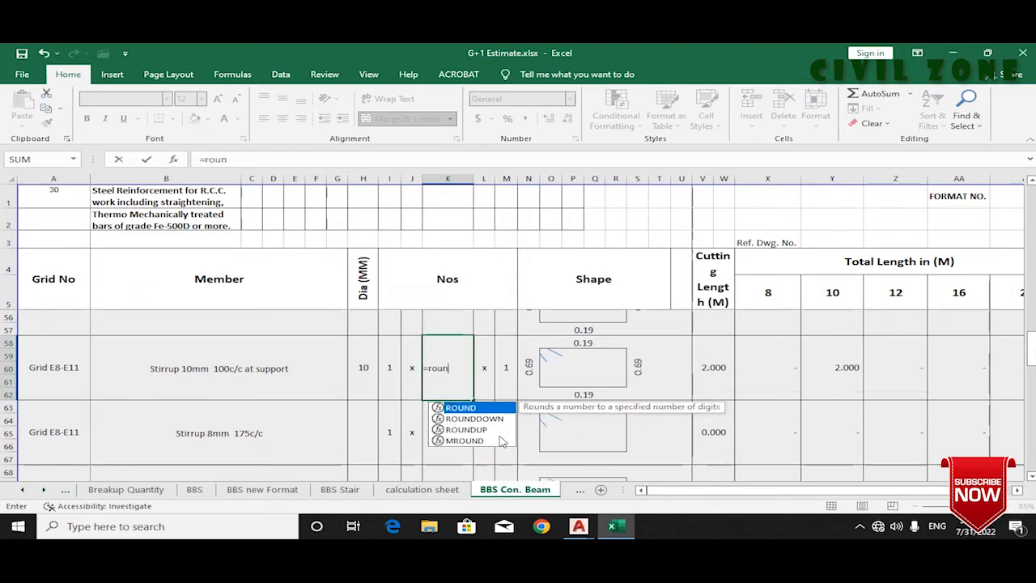
text(d)
key(Tab)
text(()
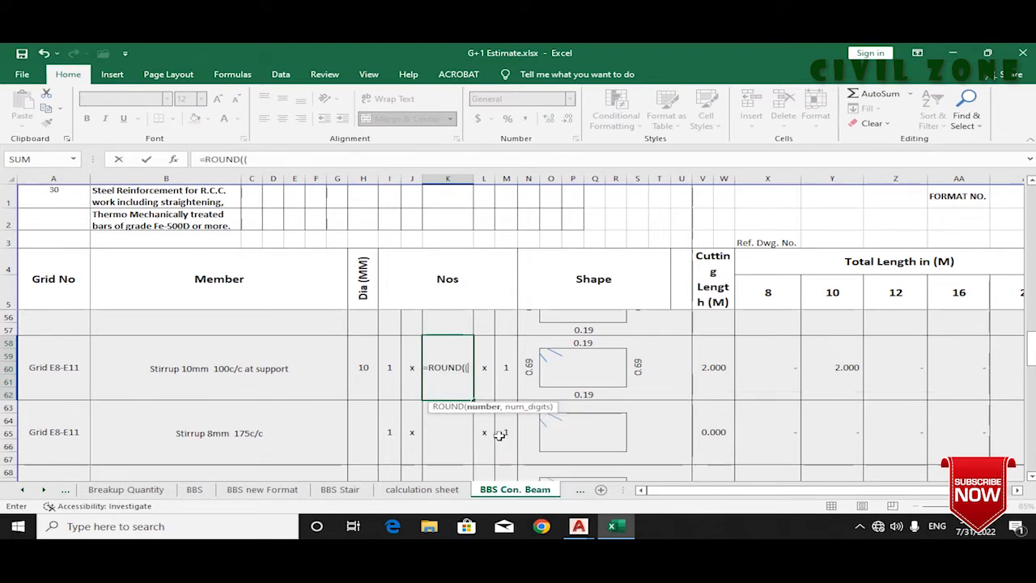
Step: Check the support zone lengths between grids E8 and E11 in AutoCAD's beam detail drawing, and return to Excel
mouse_move(579, 525)
click(646, 478)
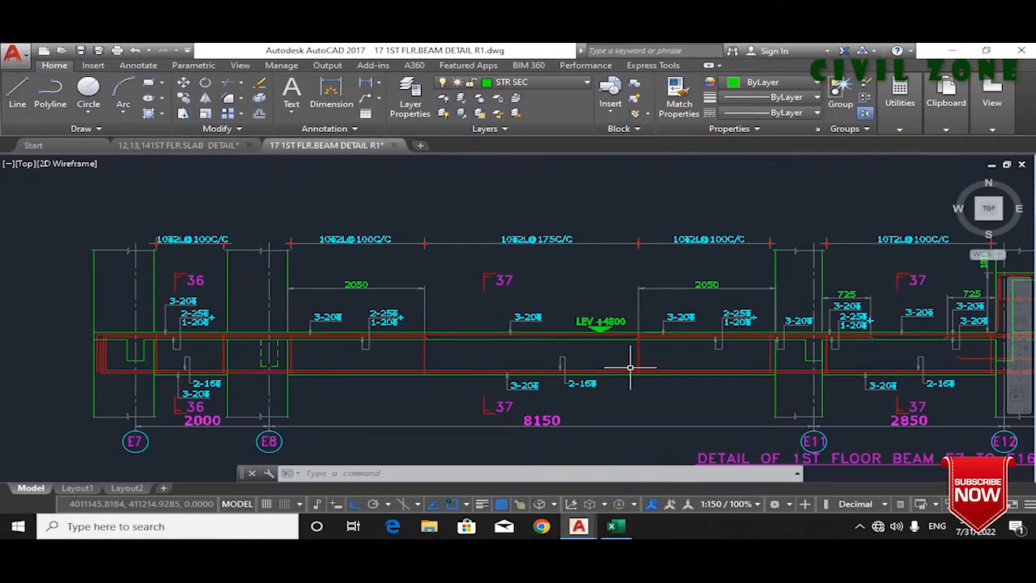
scroll(372, 297, up, 2)
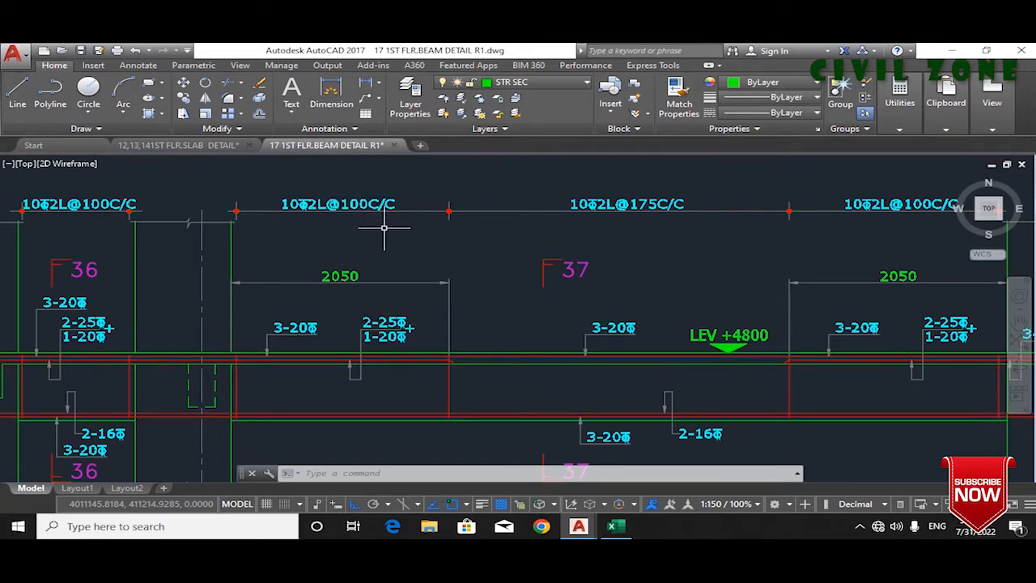
drag(948, 289, 840, 300)
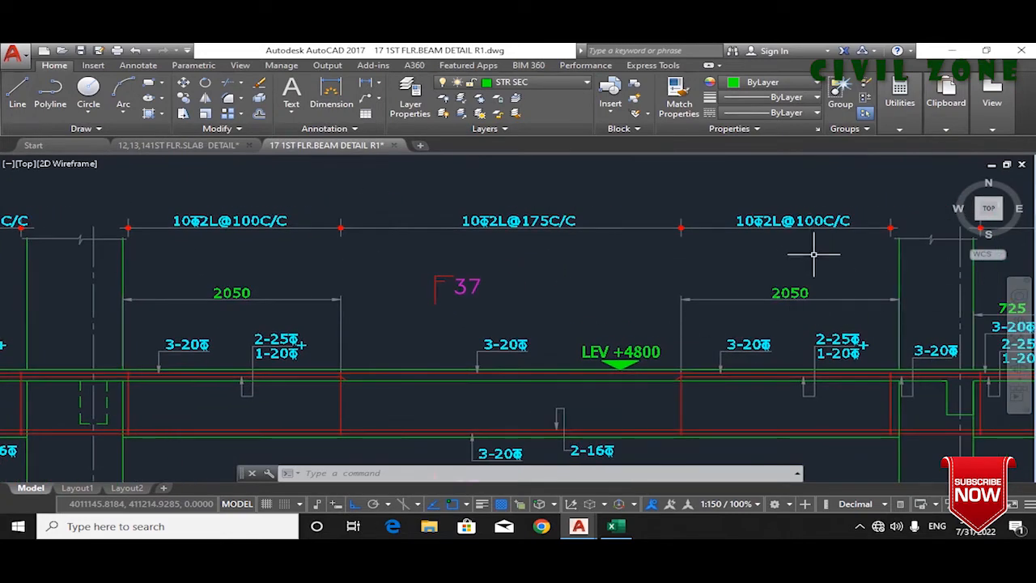
click(612, 527)
Step: Complete the Grid E8-E11 support stirrup count formula in K58 as =ROUND(((2.05+2.05)/0.1)+1,0)
text(2.0)
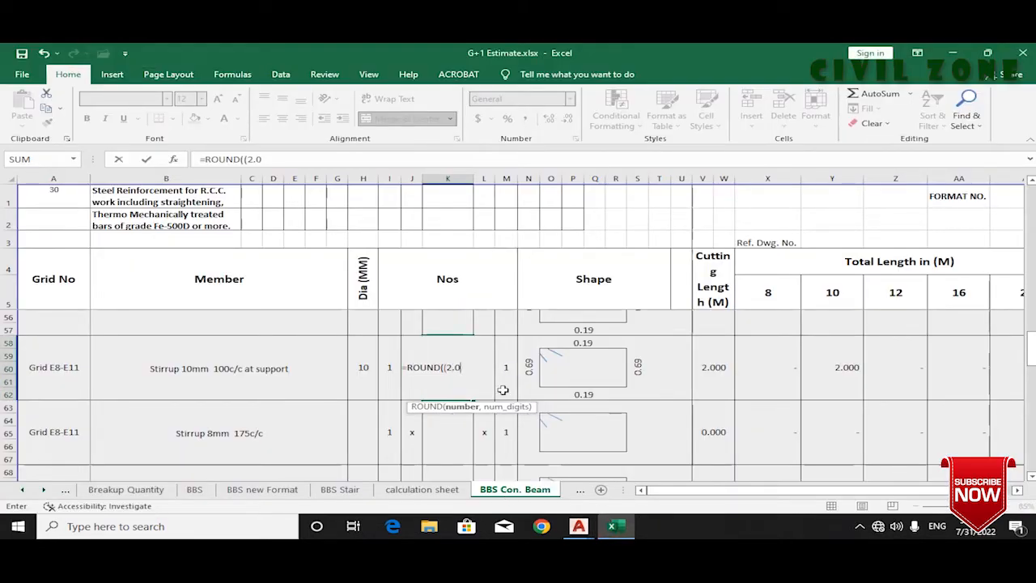
text(5+2.05)/.1)
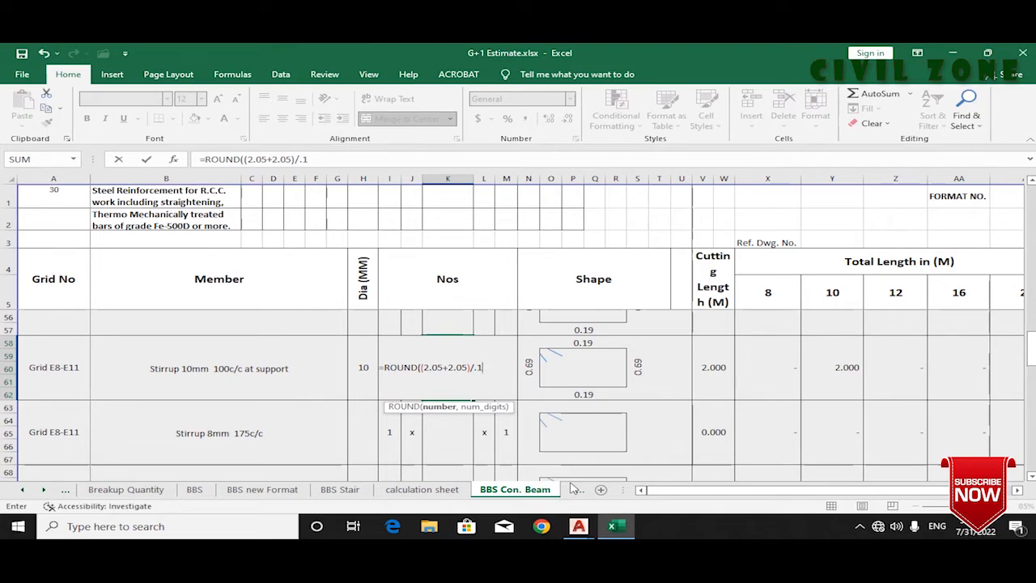
text())
click(419, 367)
text(()
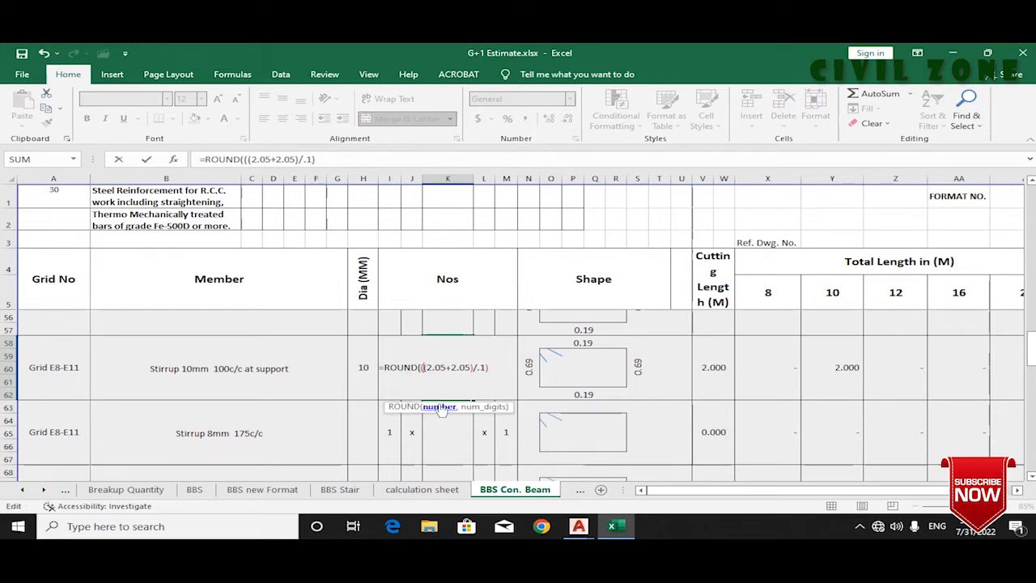
click(493, 369)
text(+1,0))
key(Return)
click(451, 370)
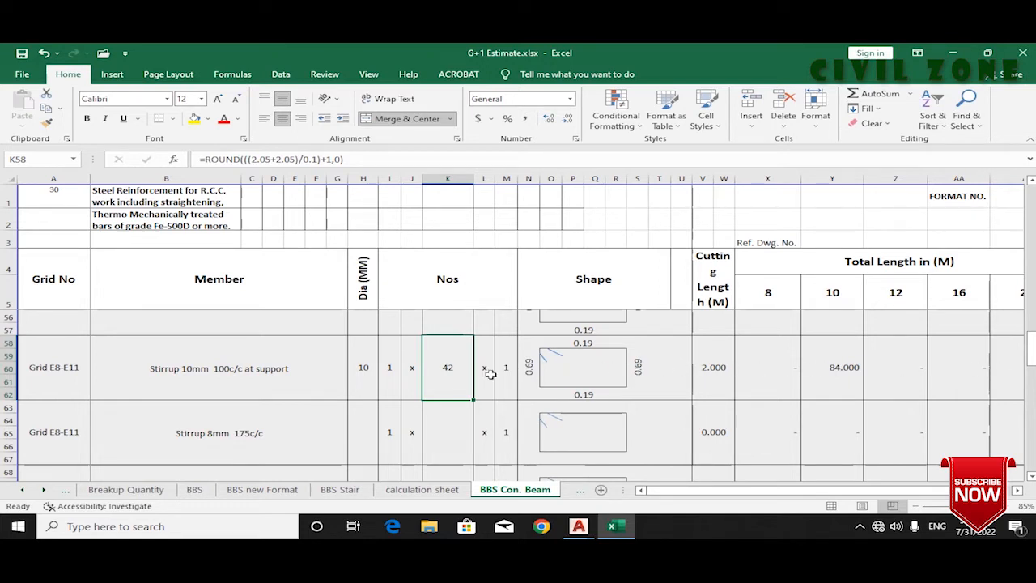
Step: Copy the Grid E8-E11 support stirrup's member description into the second Grid E8-E11 entry at B65
click(662, 404)
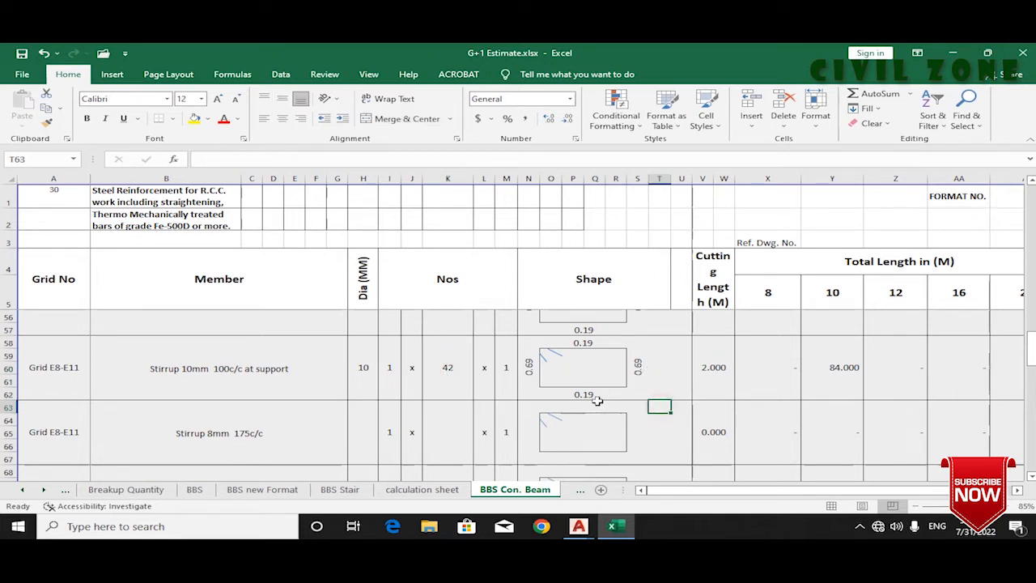
scroll(542, 342, up, 2)
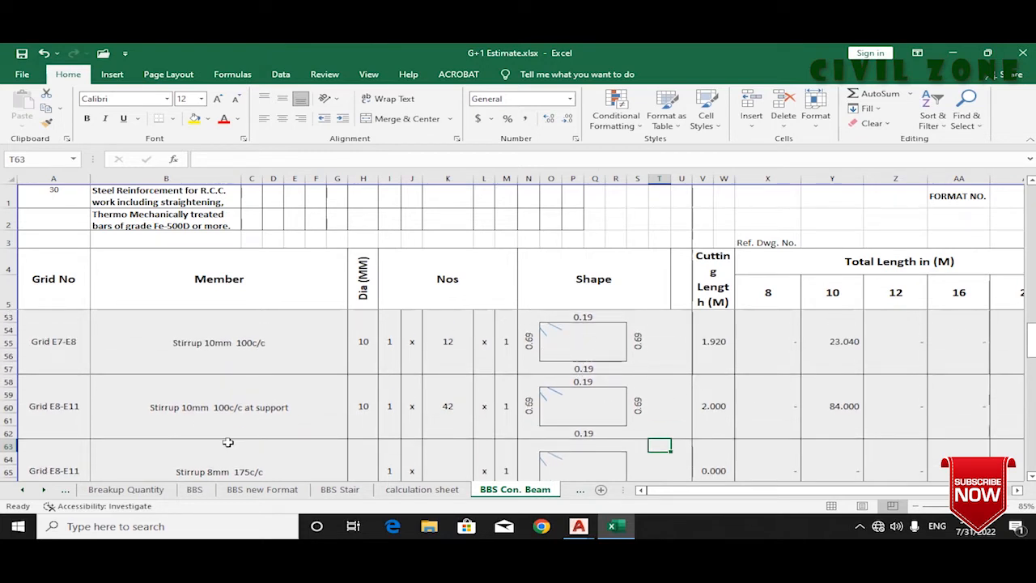
scroll(186, 429, down, 1)
click(172, 384)
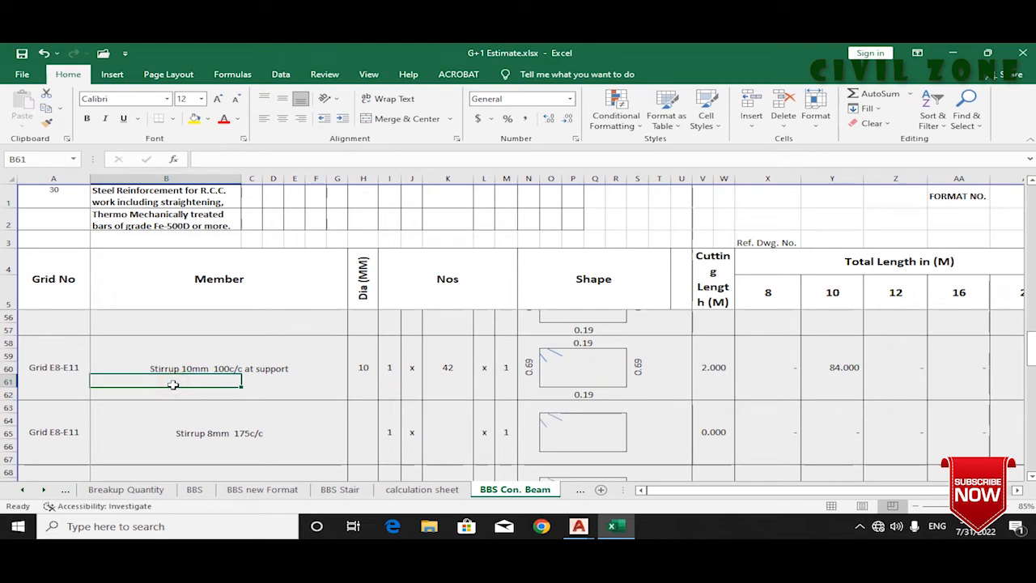
click(118, 368)
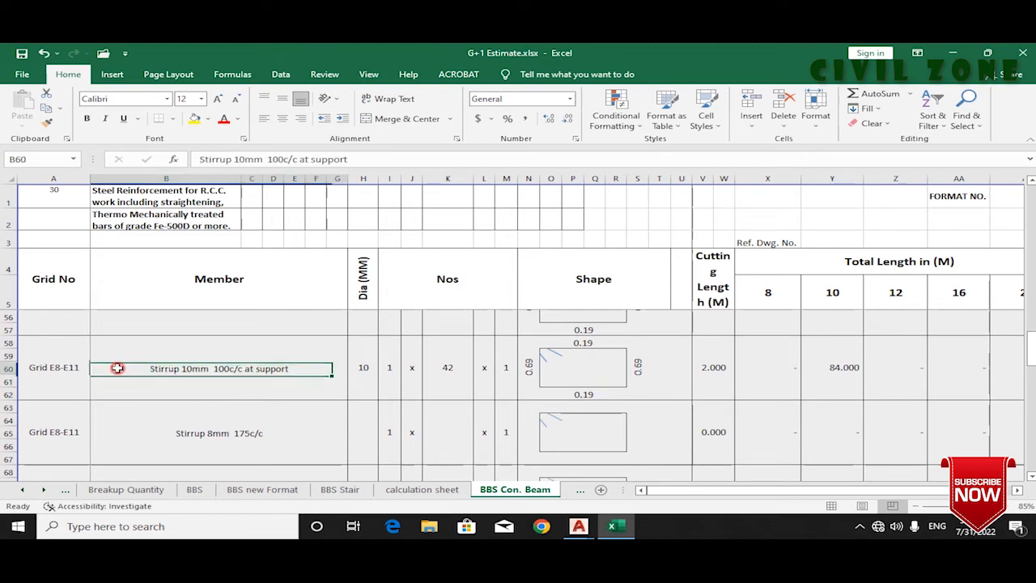
key(ctrl+c)
click(162, 434)
key(ctrl+v)
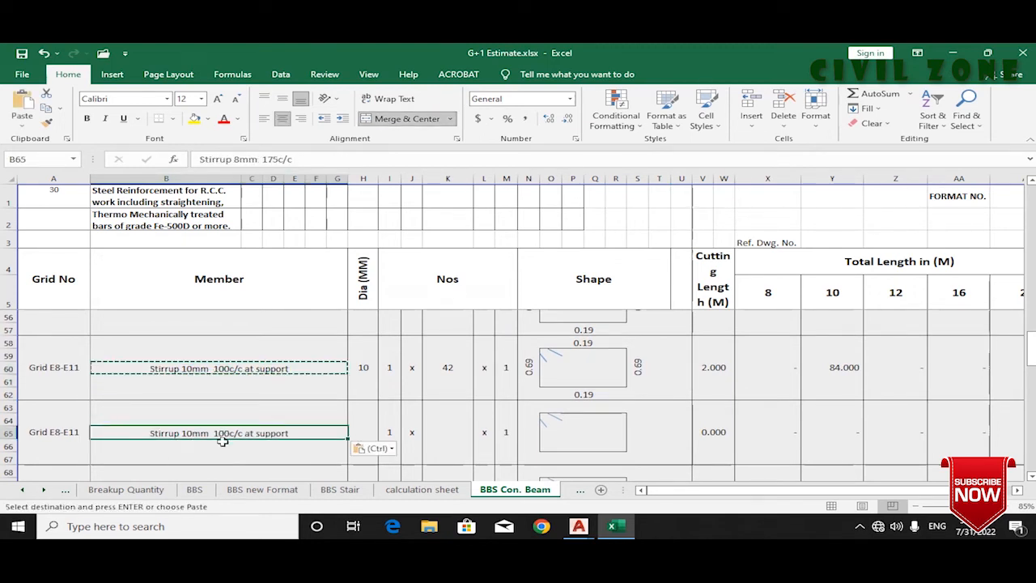
Step: Replace "support" with "mid span" in the second Grid E8-E11 stirrup's member description
key(Escape)
key(F2)
key(BackSpace)
key(BackSpace)
key(BackSpace)
key(BackSpace)
key(BackSpace)
key(BackSpace)
key(BackSpace)
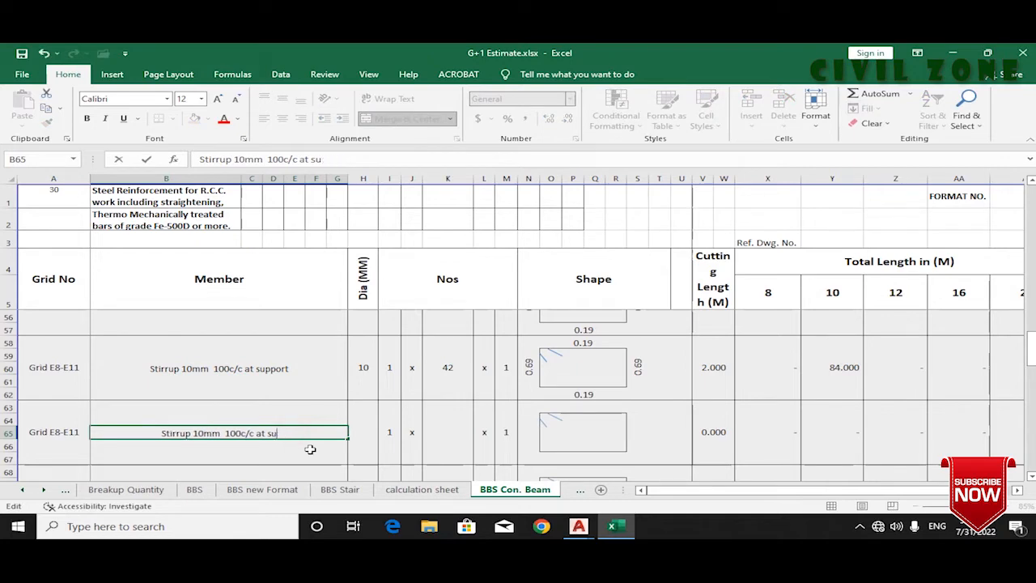
text(mid span)
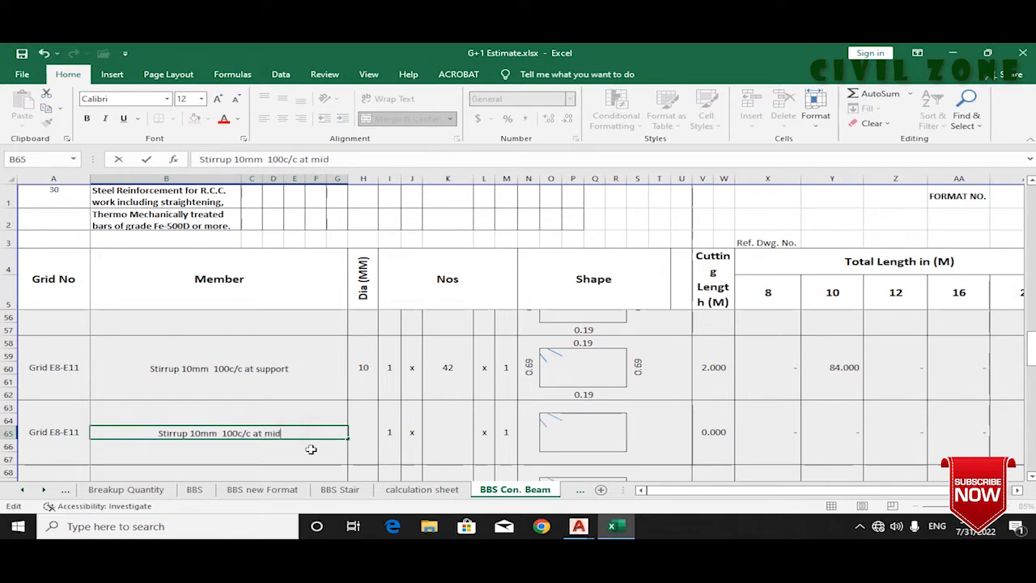
key(Return)
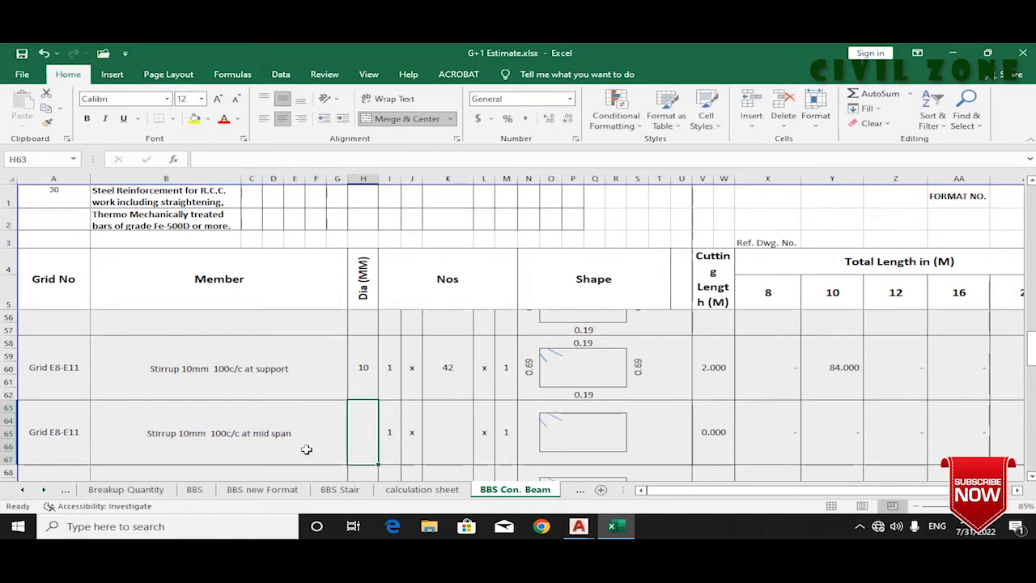
Step: Set the bar diameter of the Grid E8-E11 mid-span stirrup to 10 mm
text(10)
key(Tab)
key(Tab)
key(Tab)
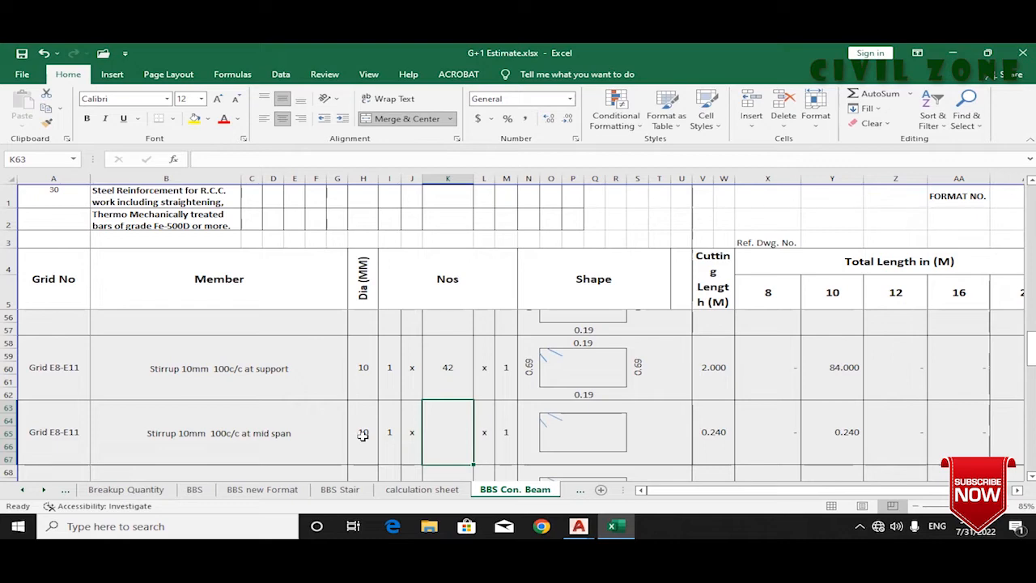
Step: Copy the support stirrup count formula from K58 into K63 for the mid-span stirrup
click(451, 368)
key(ctrl+c)
click(444, 433)
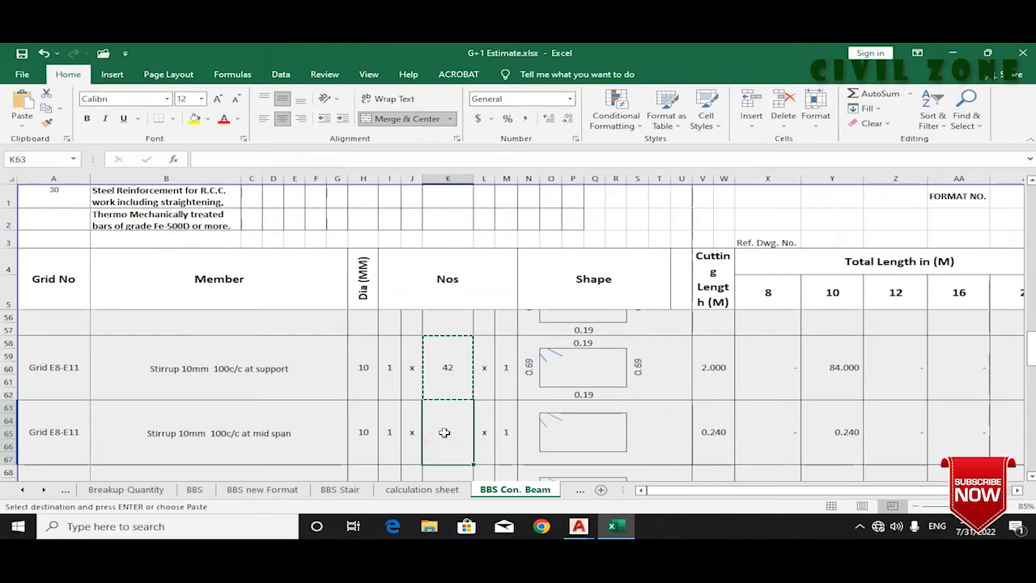
key(ctrl+v)
key(Escape)
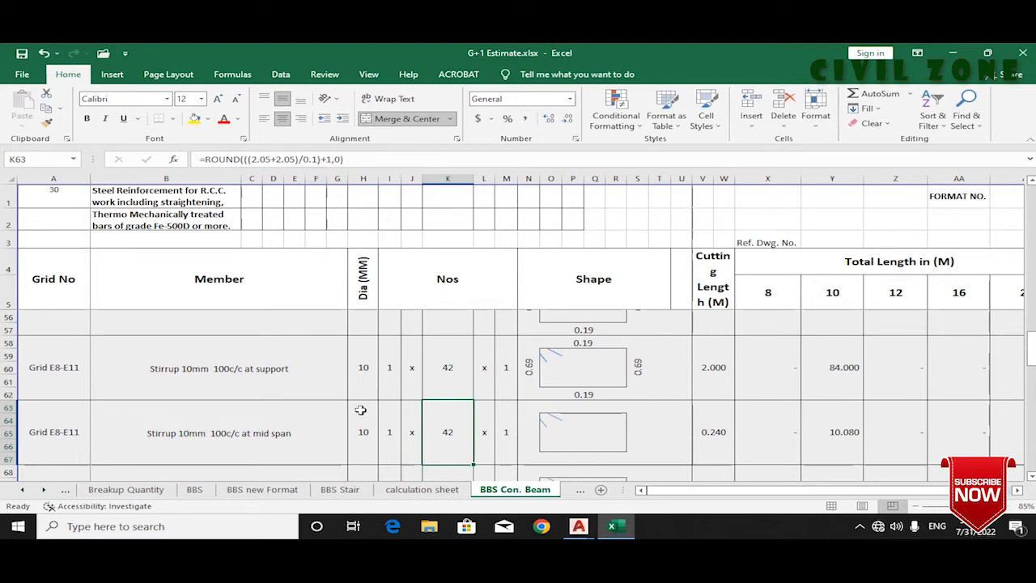
Step: Change the spacing in the mid-span description so it reads "Stirrup 10mm 175c/c at mid span"
double_click(219, 433)
key(BackSpace)
key(BackSpace)
text(75)
key(Return)
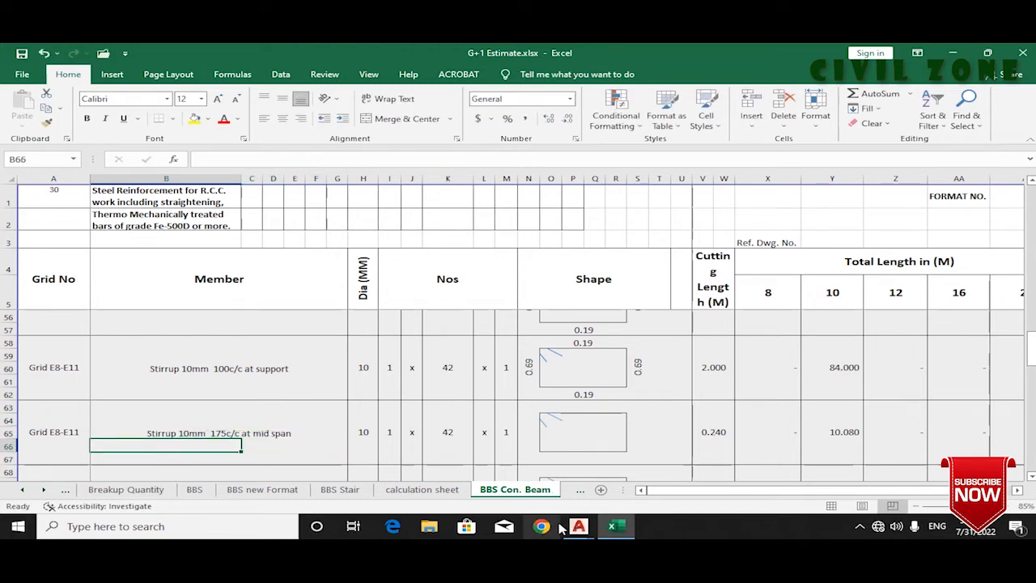
Step: Measure the clear span between the E8 and E11 columns in AutoCAD's beam detail drawing without placing a dimension
mouse_move(579, 526)
click(662, 463)
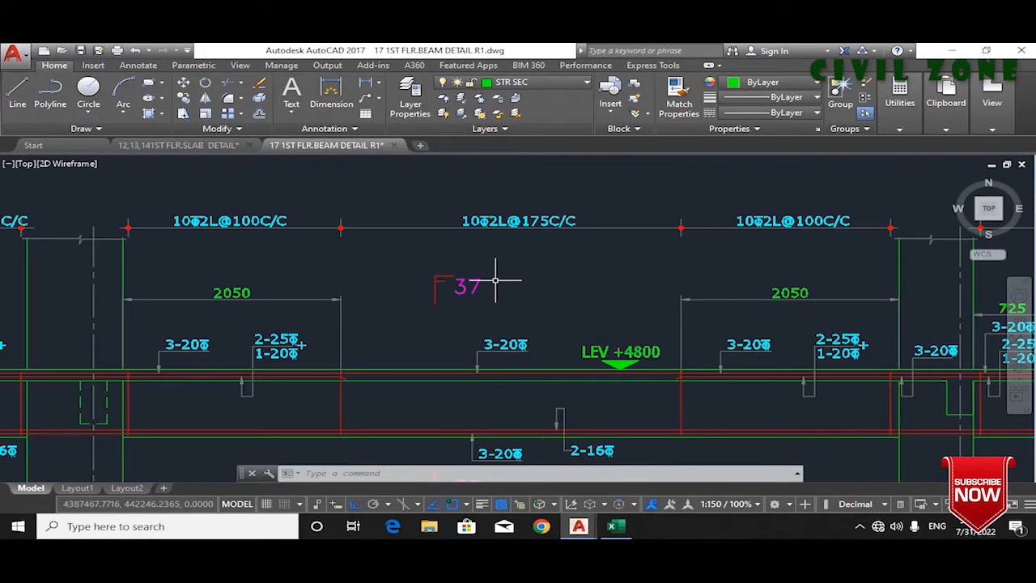
click(330, 96)
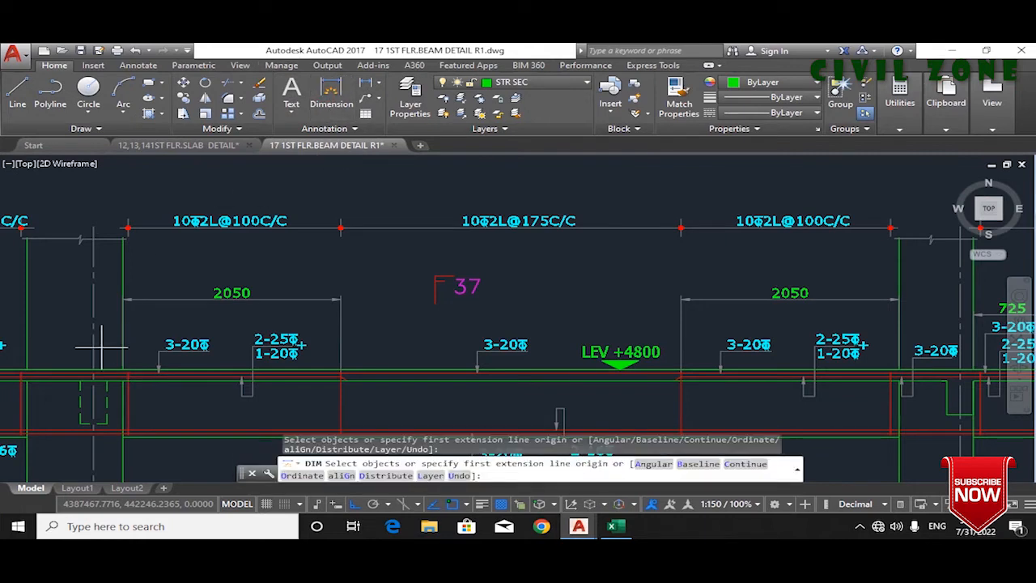
key(Return)
click(125, 371)
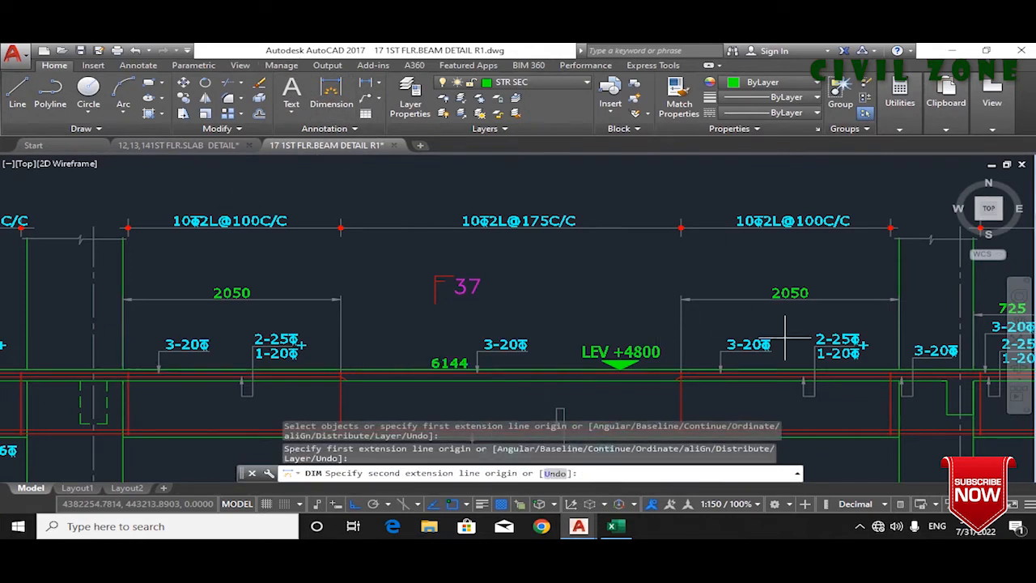
click(899, 371)
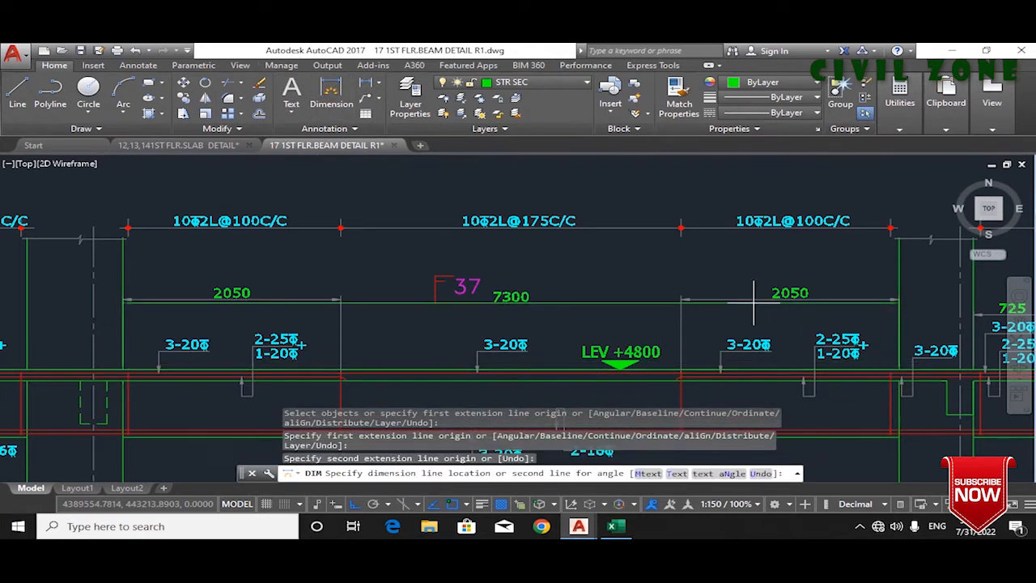
key(Escape)
Step: Measure the clear span between the grid 8 and grid 11 columns along the BM-250x750 beam in the slab detail drawing
mouse_move(578, 526)
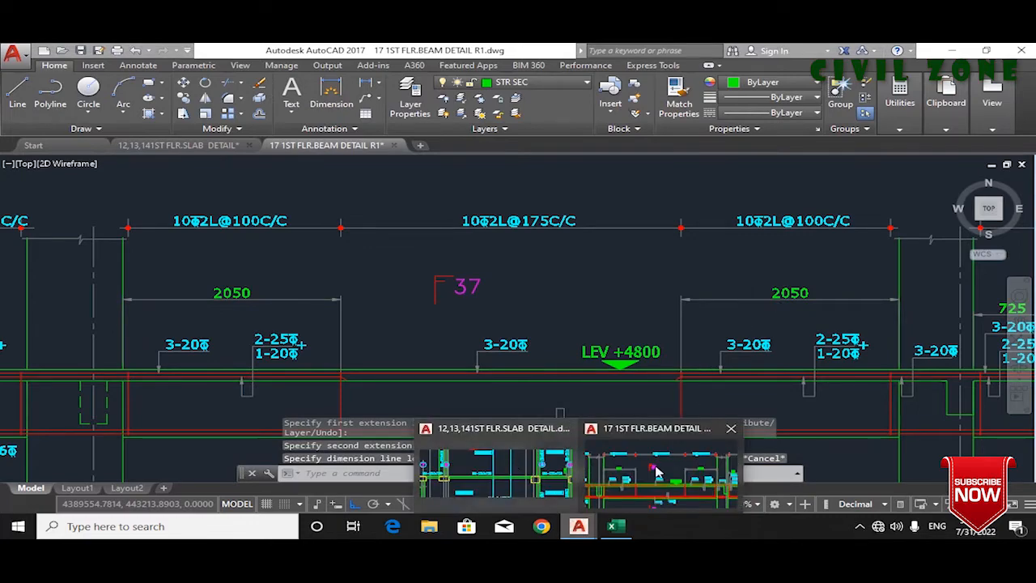
click(519, 477)
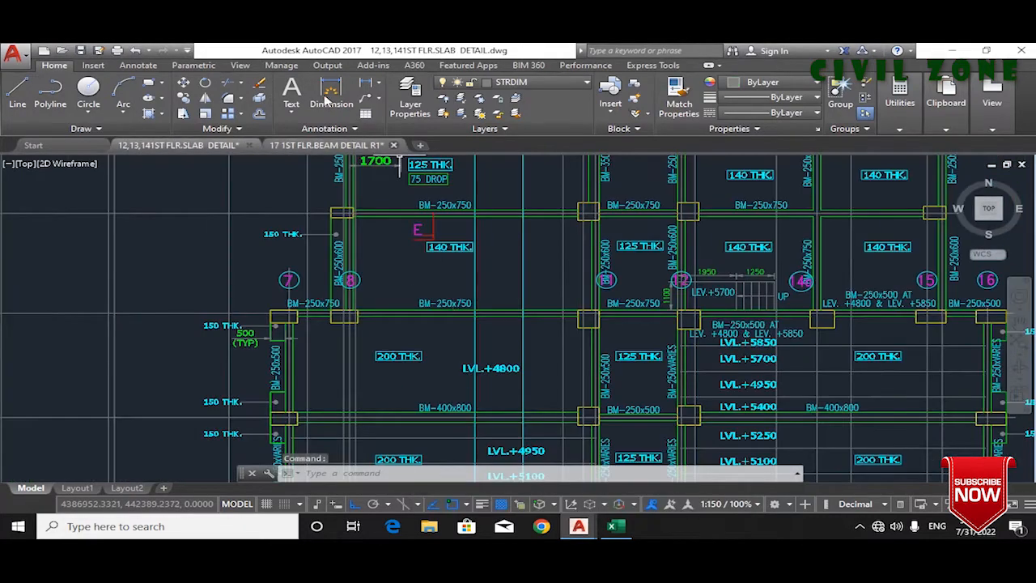
click(331, 93)
scroll(351, 318, up, 6)
click(344, 310)
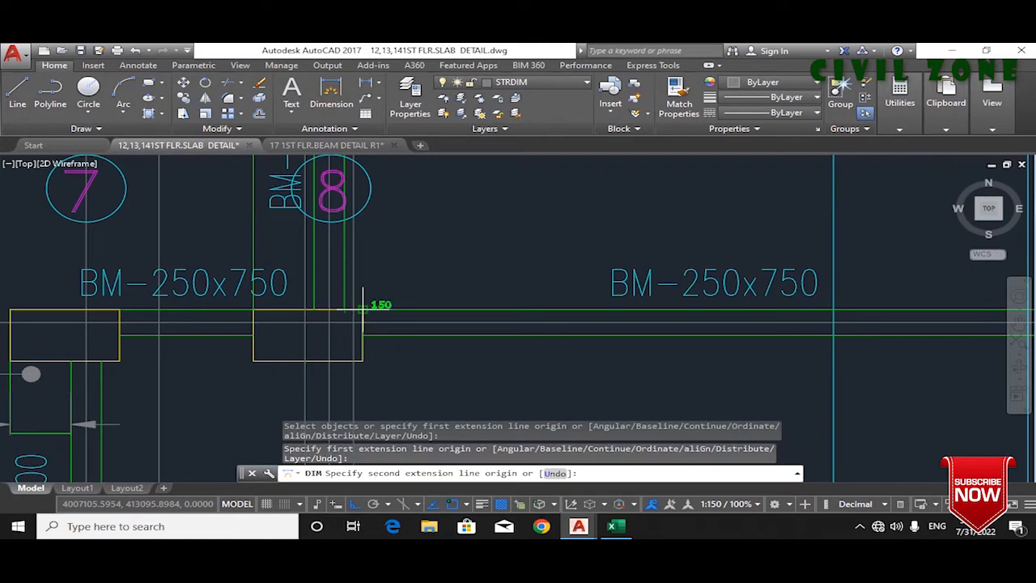
key(Escape)
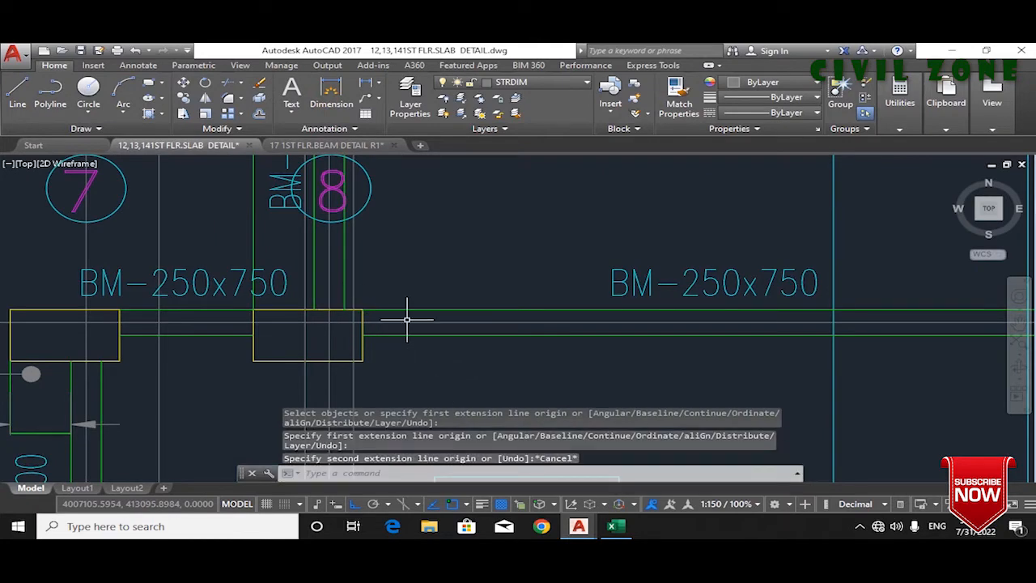
key(Return)
click(362, 310)
scroll(362, 309, down, 5)
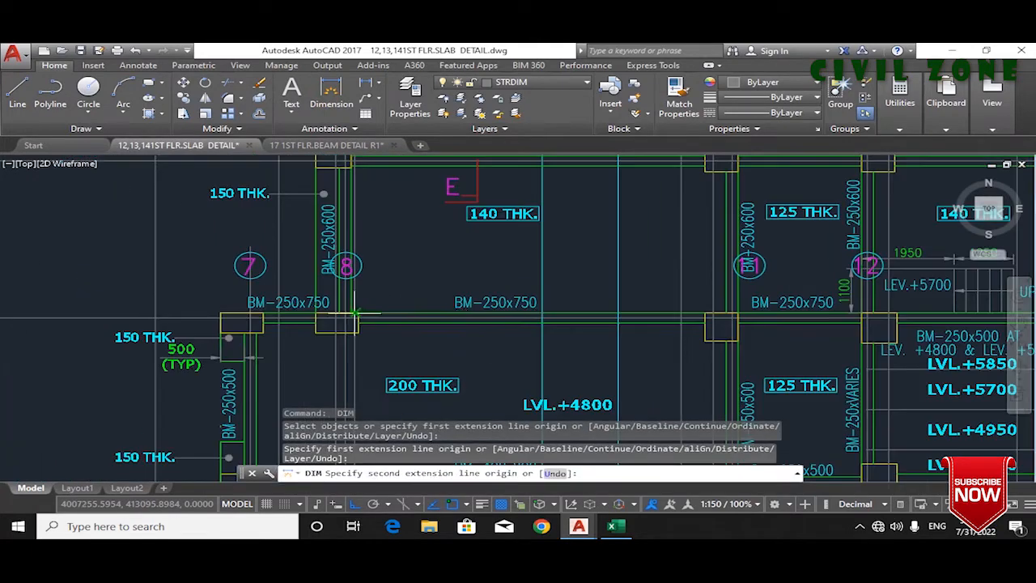
scroll(720, 305, up, 6)
click(707, 316)
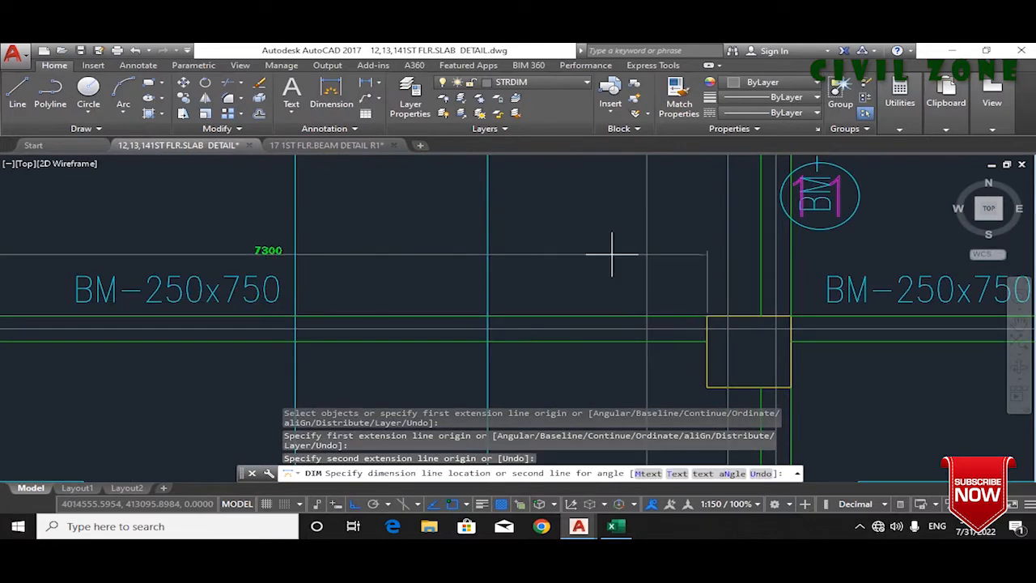
key(Escape)
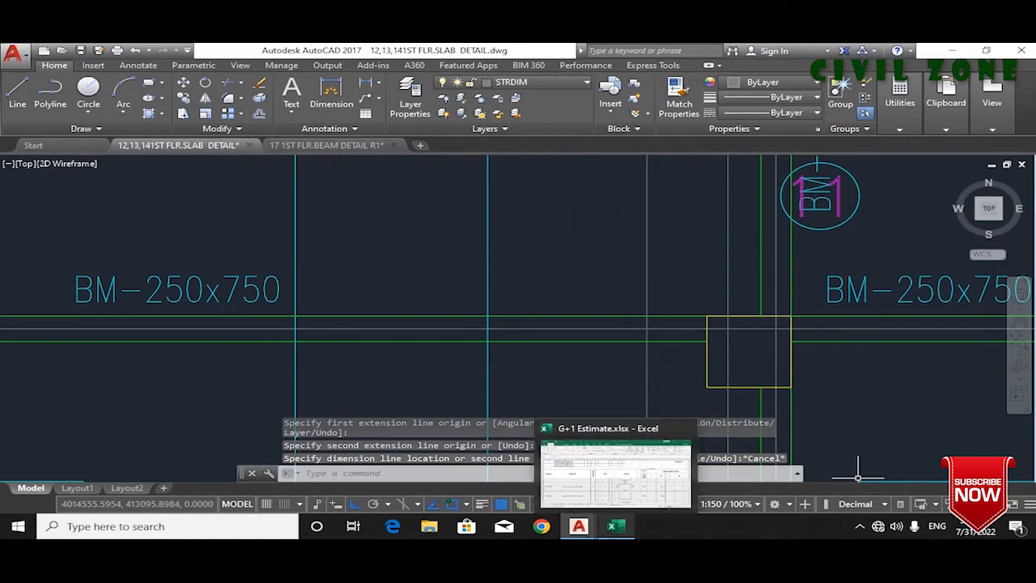
Step: Change the mid-span stirrup count formula in K63 of the Excel schedule to =ROUND(((7.3-2.05-2.05)/0.175)-1,0)
click(612, 528)
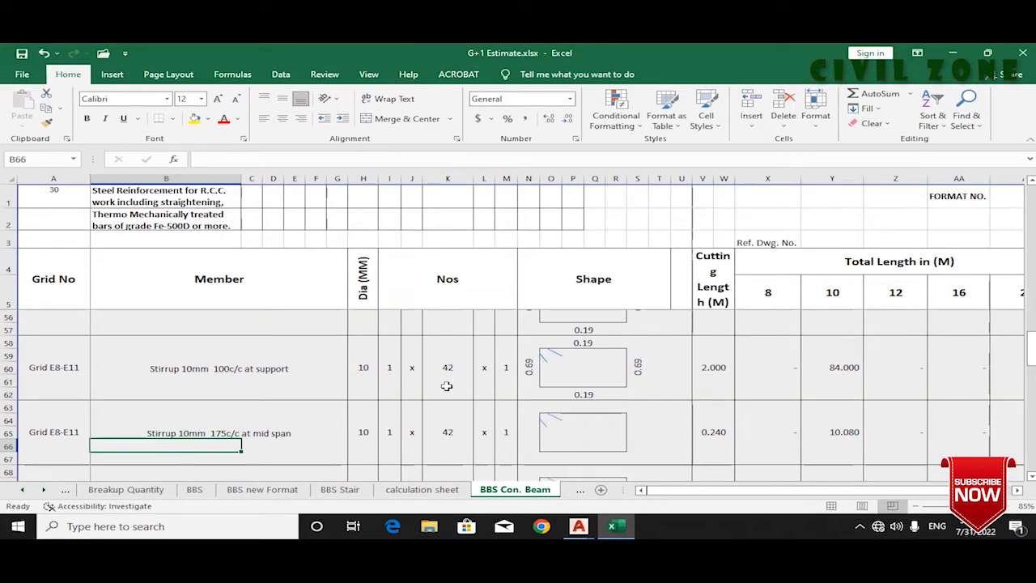
click(447, 429)
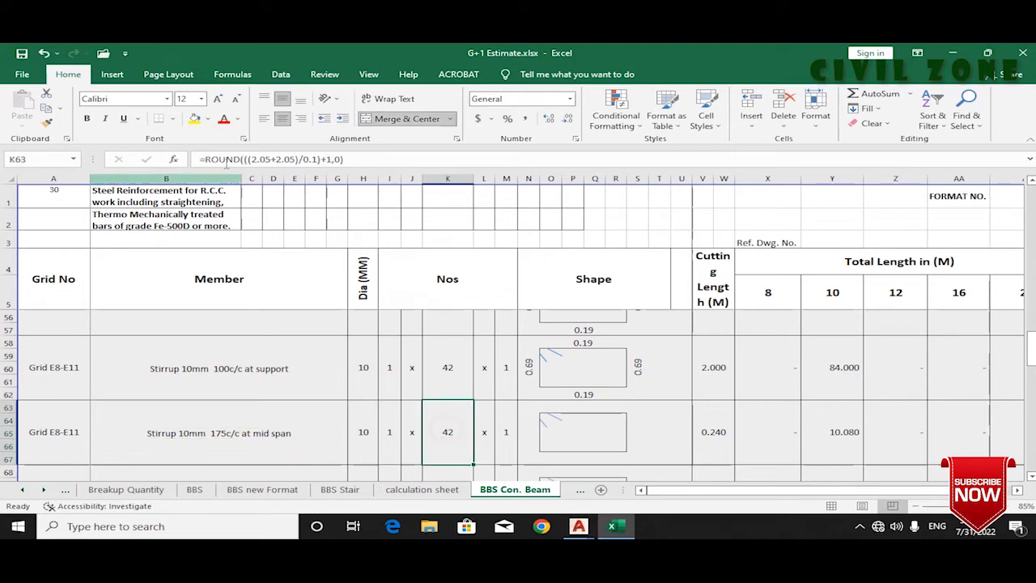
click(250, 158)
text(7..)
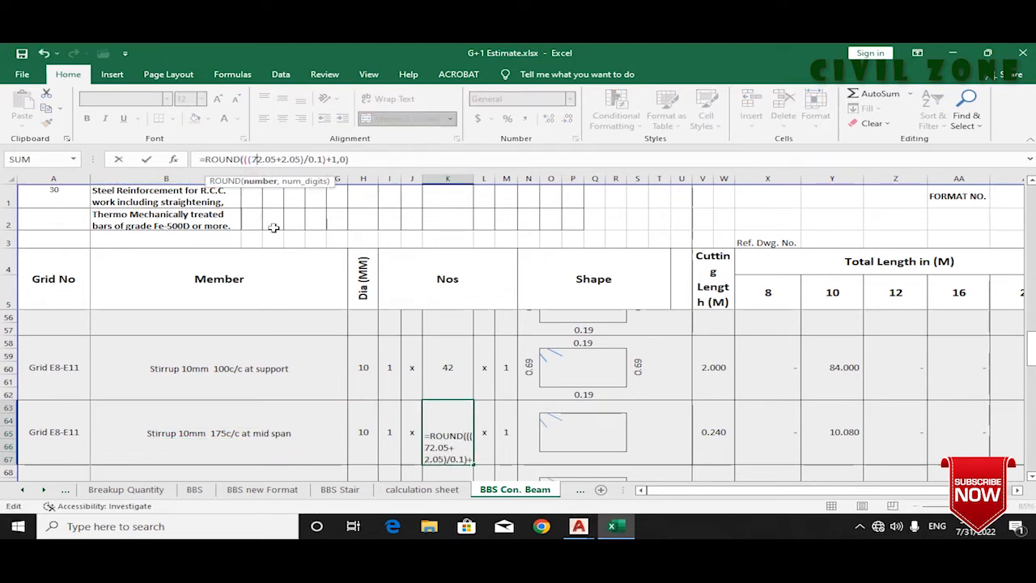
key(BackSpace)
text(3-)
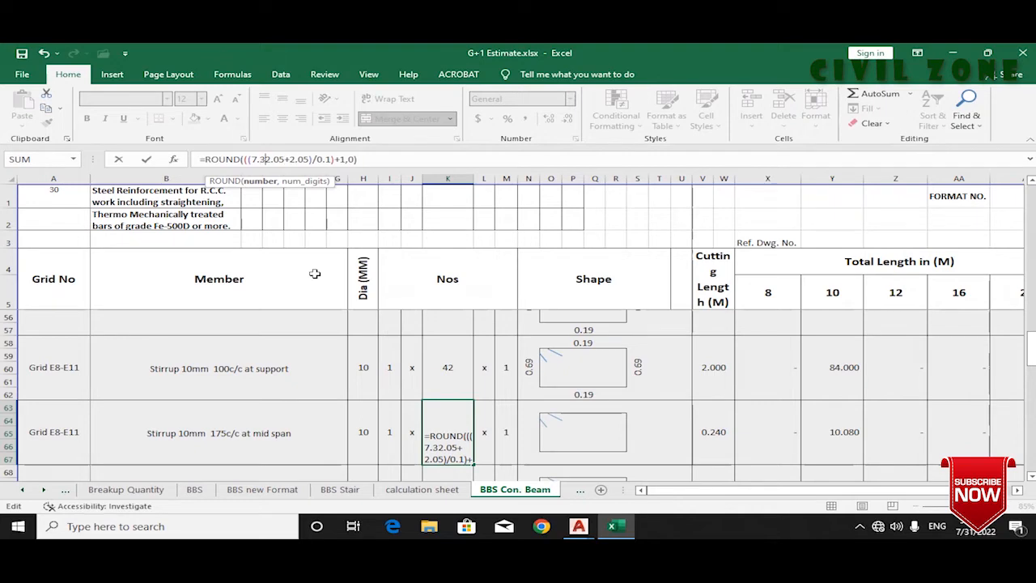
text(2.05+)
key(BackSpace)
text(-)
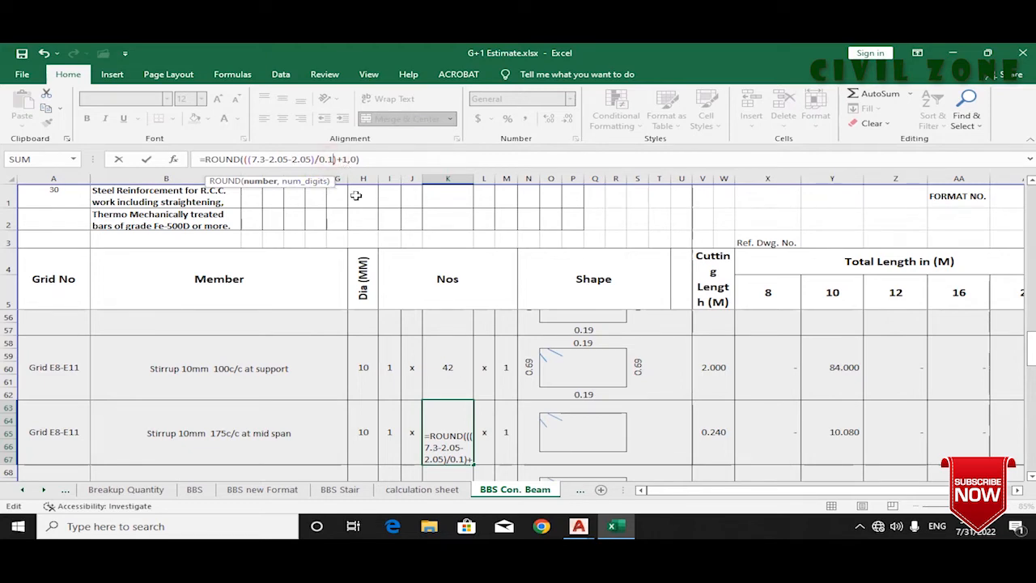
text(5)
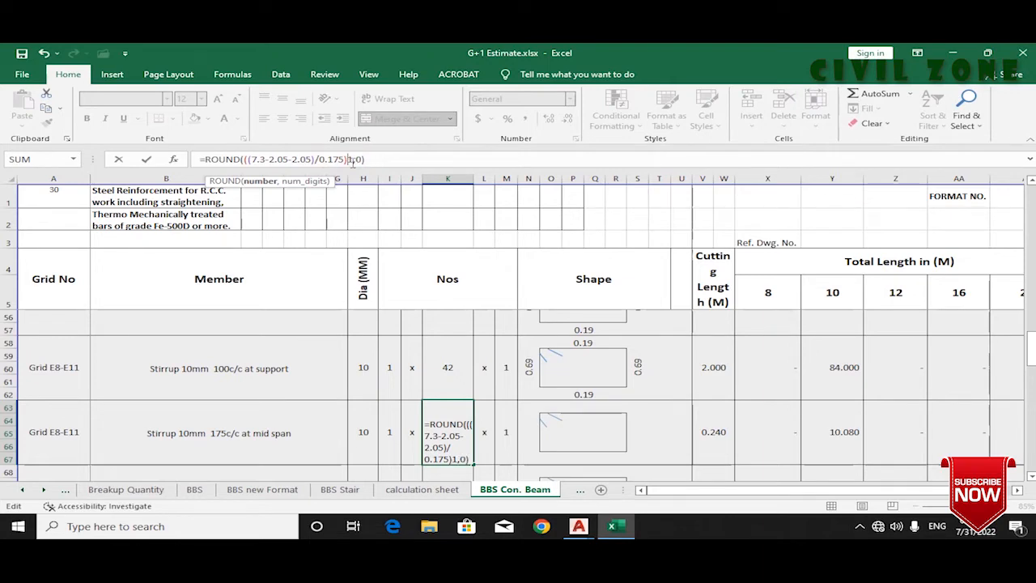
key(Return)
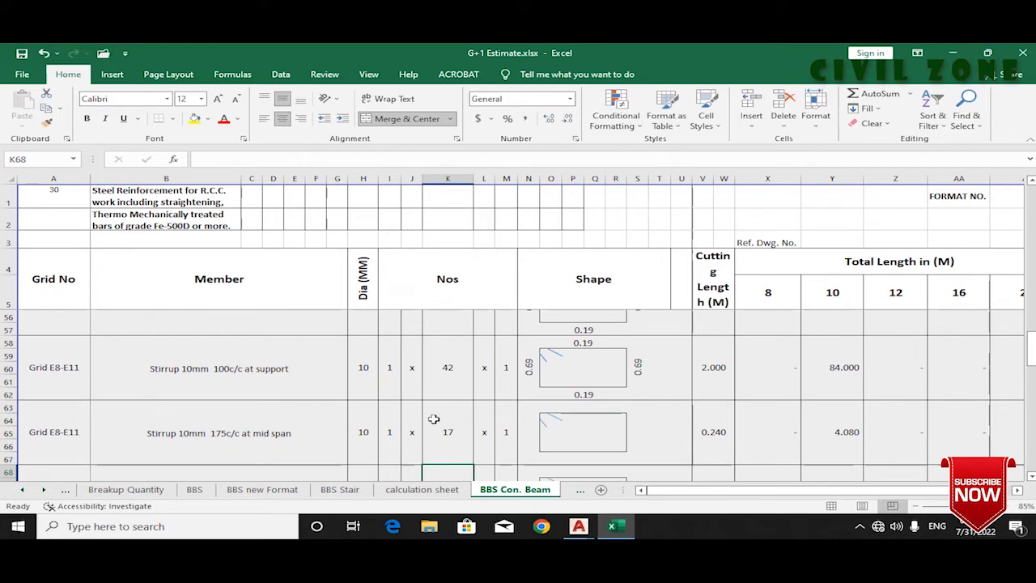
click(434, 419)
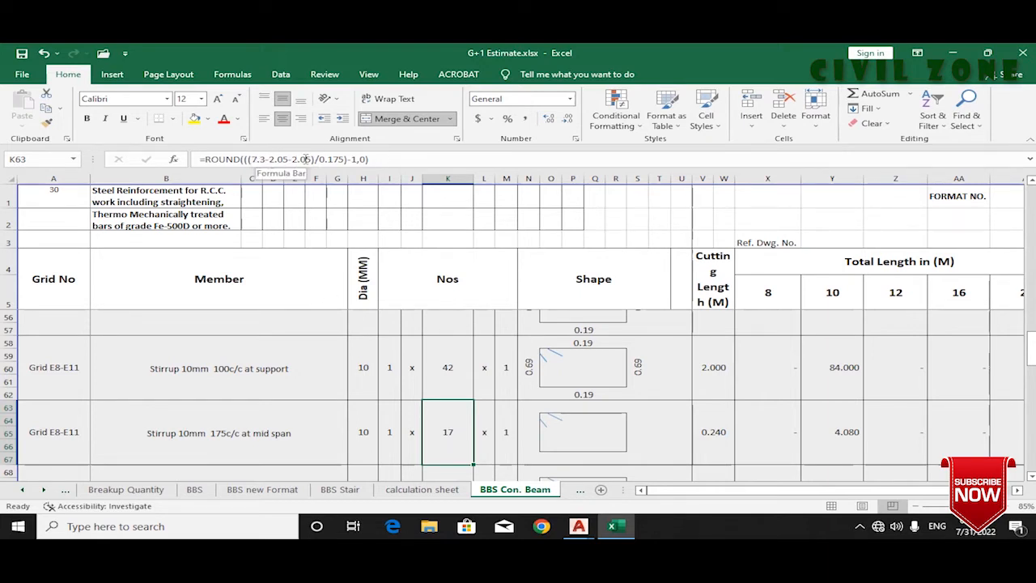
Step: Check the E8-E11 stirrup zones in AutoCAD's beam detail, and copy the support stirrup's shape dimensions into the mid-span stirrup's shape cells in Excel
mouse_move(579, 526)
click(661, 466)
scroll(489, 351, up, 4)
scroll(372, 318, down, 2)
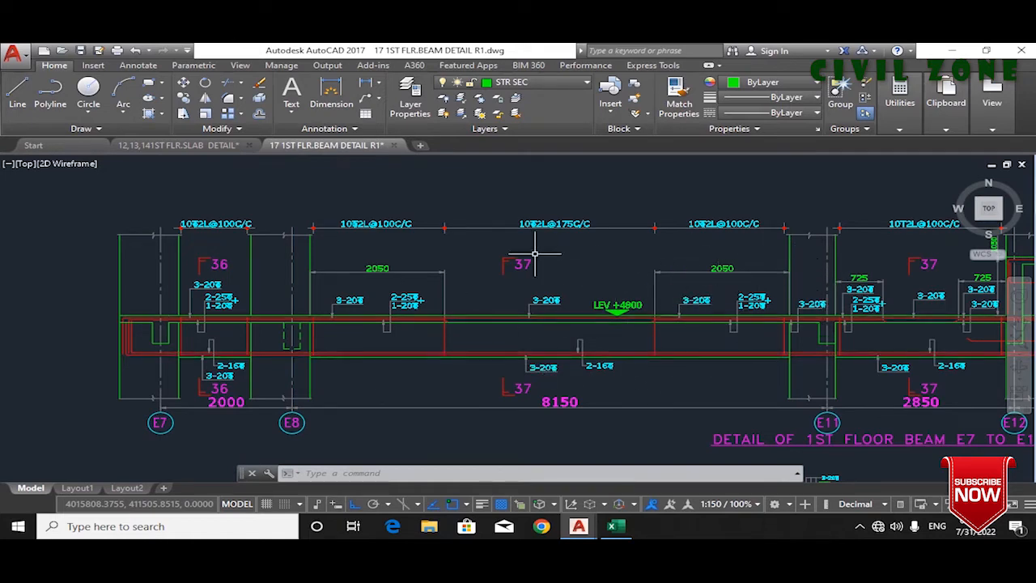
click(612, 526)
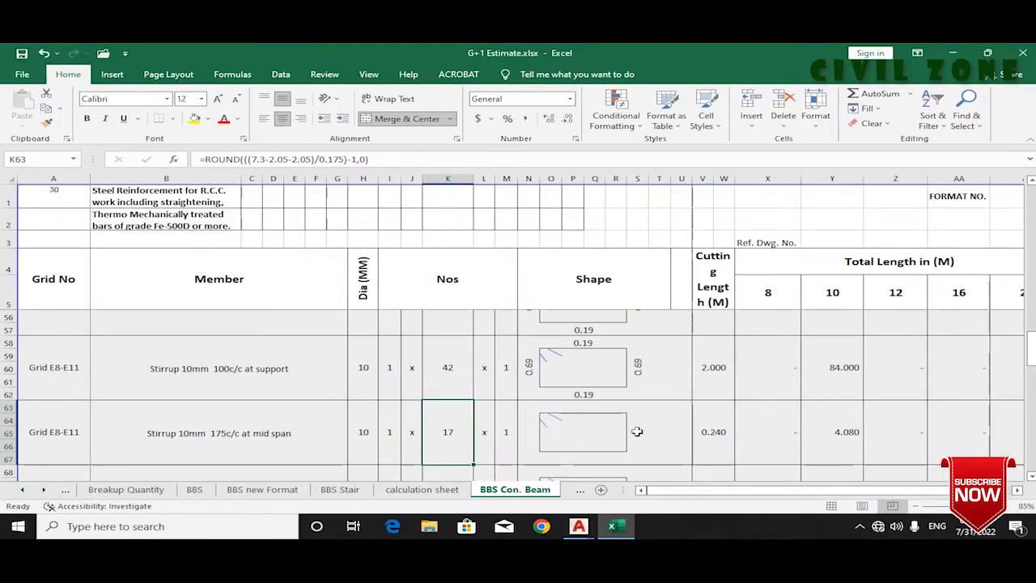
drag(526, 340, 688, 395)
key(ctrl+c)
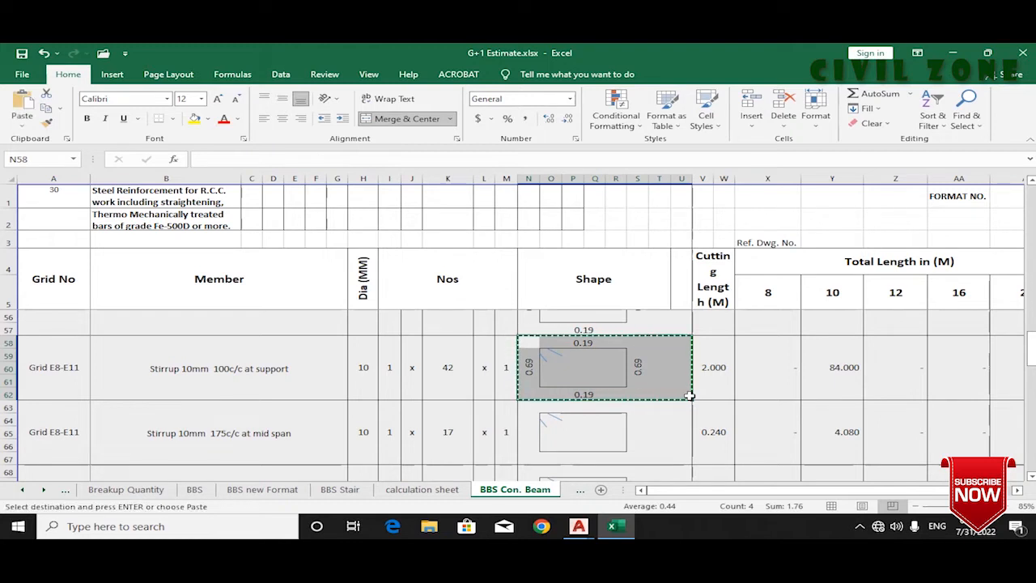
click(531, 408)
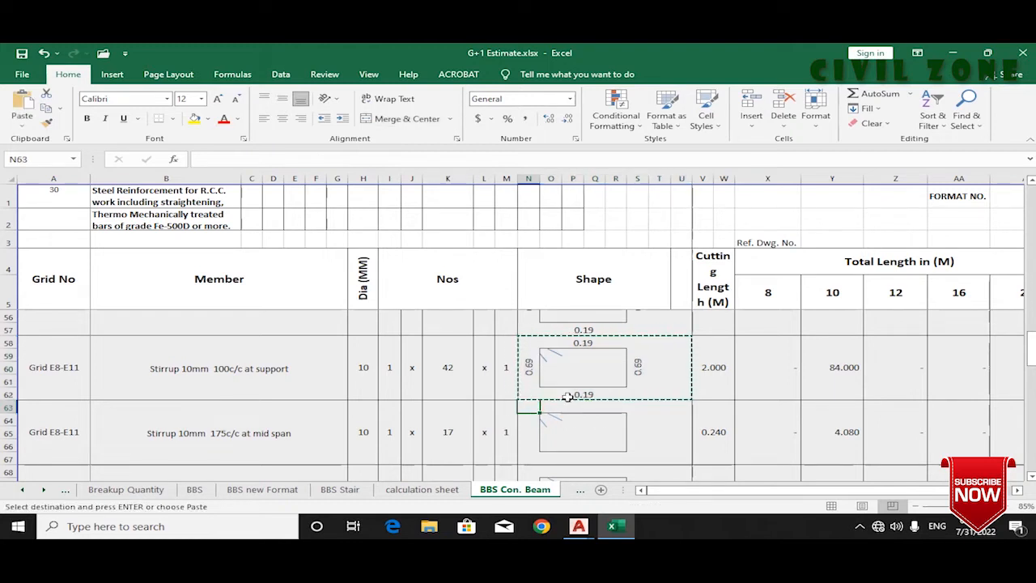
key(Return)
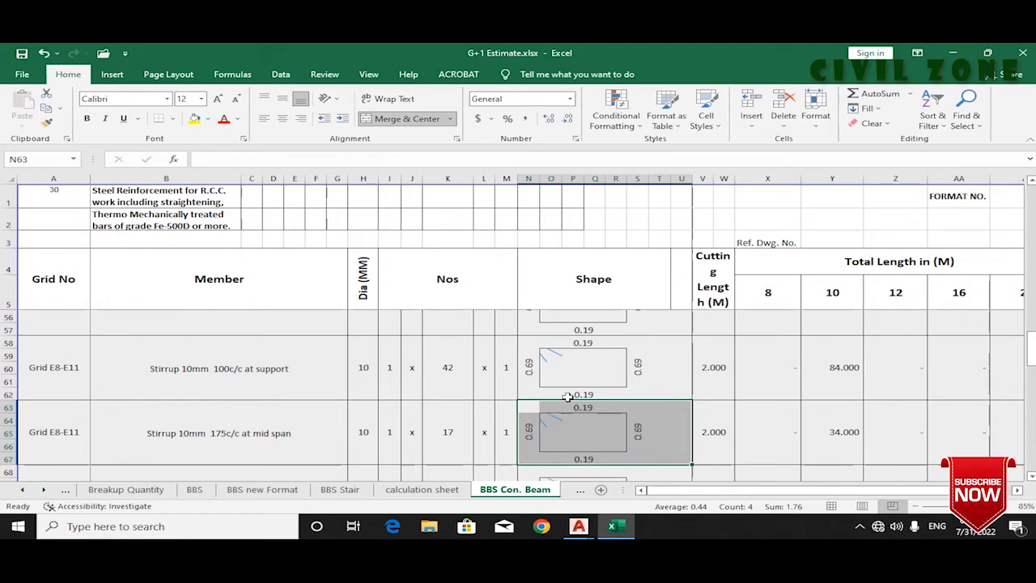
Step: Examine the stirrup size and spacing of span E11-E12 in AutoCAD's beam detail drawing
scroll(264, 394, down, 1)
click(271, 394)
mouse_move(579, 526)
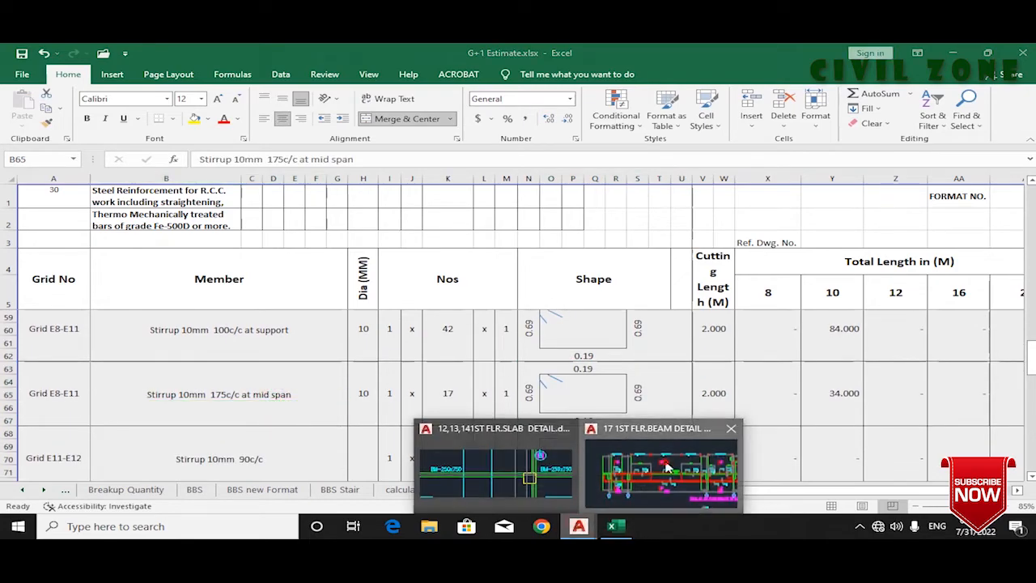
click(661, 468)
scroll(623, 420, down, 4)
scroll(731, 398, up, 4)
scroll(576, 325, up, 4)
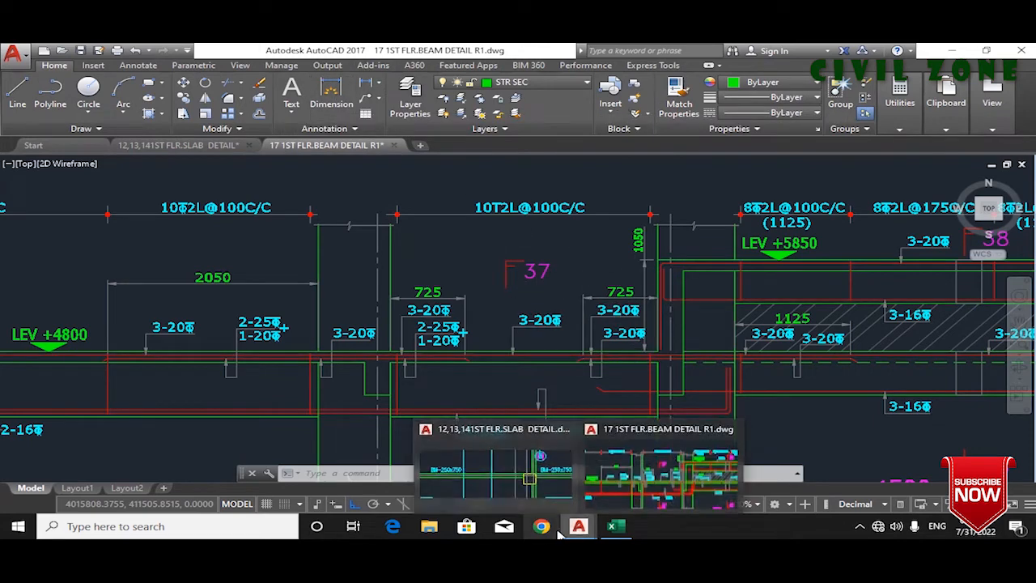
click(611, 528)
scroll(225, 416, down, 1)
mouse_move(576, 530)
click(661, 482)
scroll(590, 389, down, 2)
drag(450, 428, 430, 347)
Step: Change the spacing in the Grid E11-E12 member description in Excel so it reads "Stirrup 10mm 100c/c"
click(612, 526)
click(63, 413)
click(135, 408)
click(166, 420)
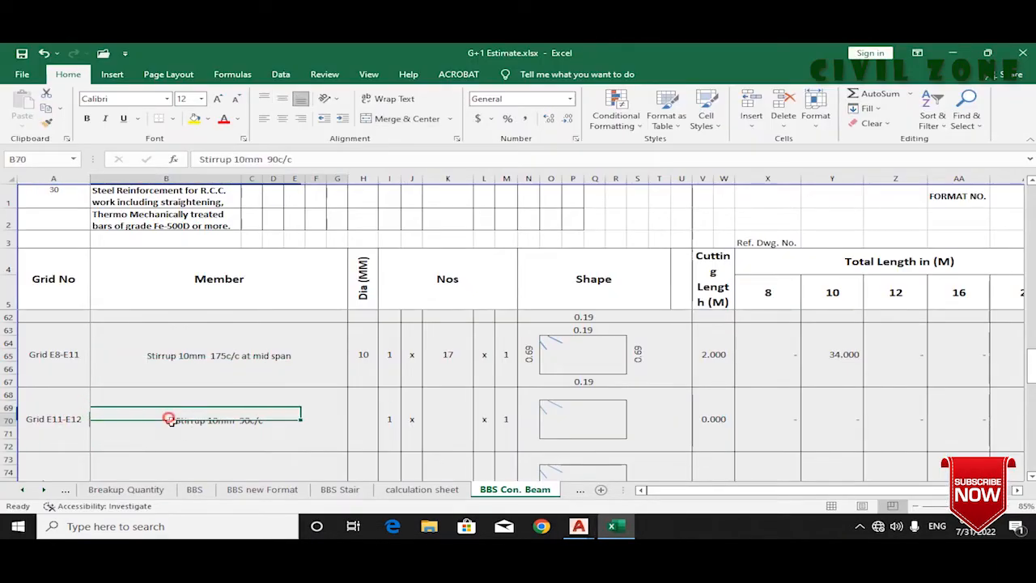
double_click(251, 420)
text(100)
key(Return)
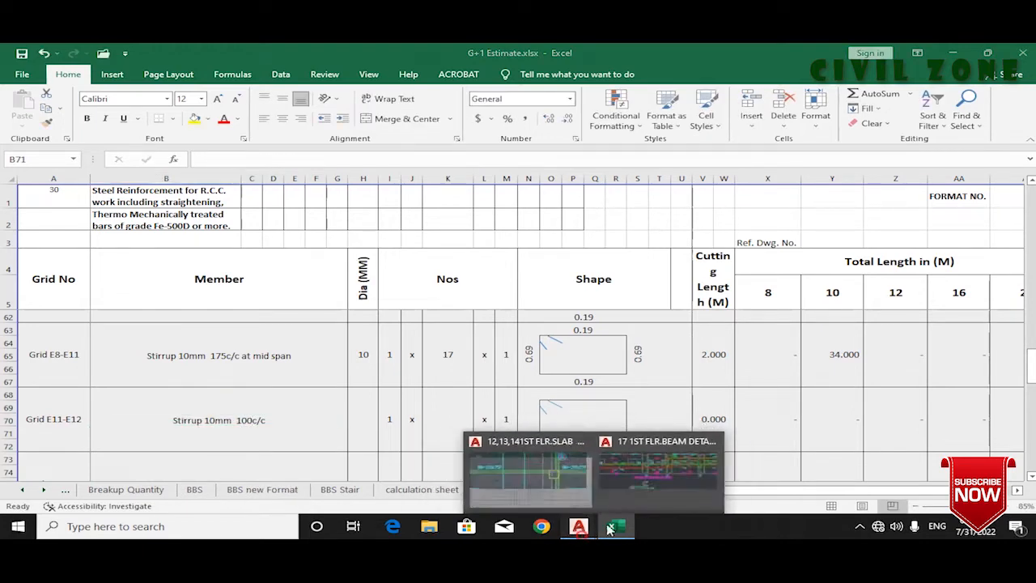
Step: Measure the clear span between the grid 11 and grid 12 columns in AutoCAD's slab detail drawing without placing a dimension
click(658, 466)
mouse_move(577, 527)
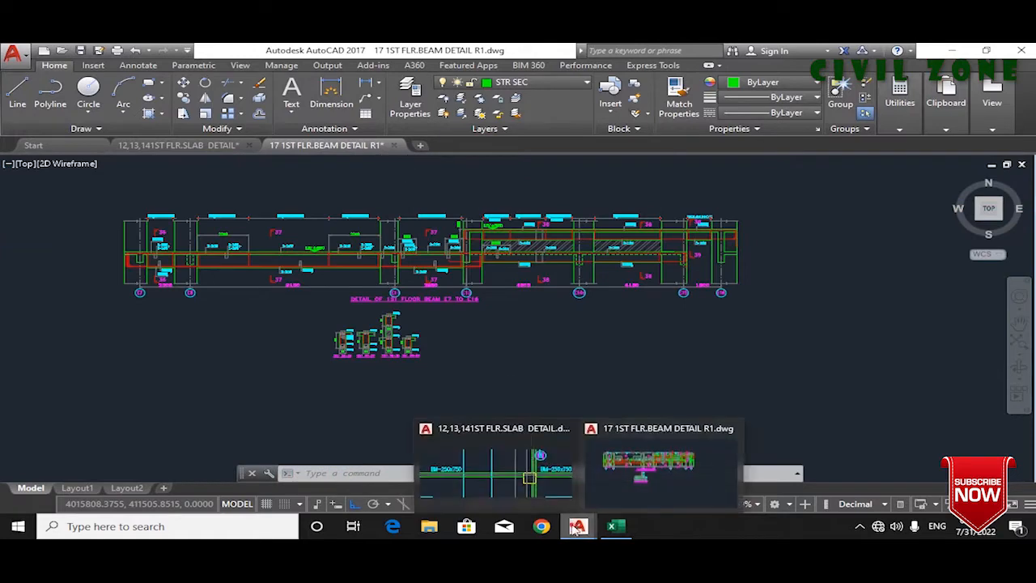
click(495, 470)
click(332, 93)
scroll(555, 440, down, 3)
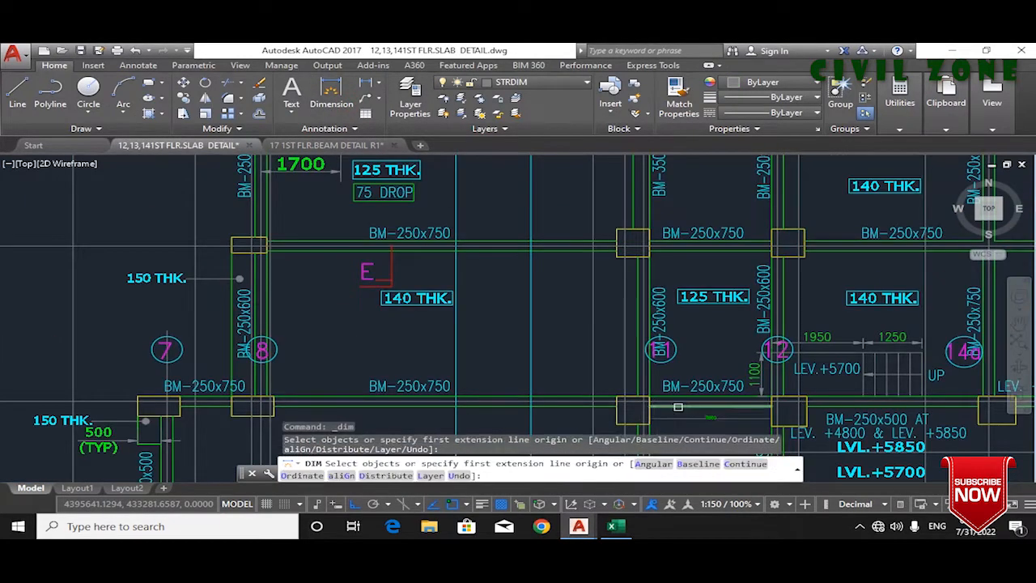
drag(677, 413, 525, 303)
scroll(526, 311, up, 3)
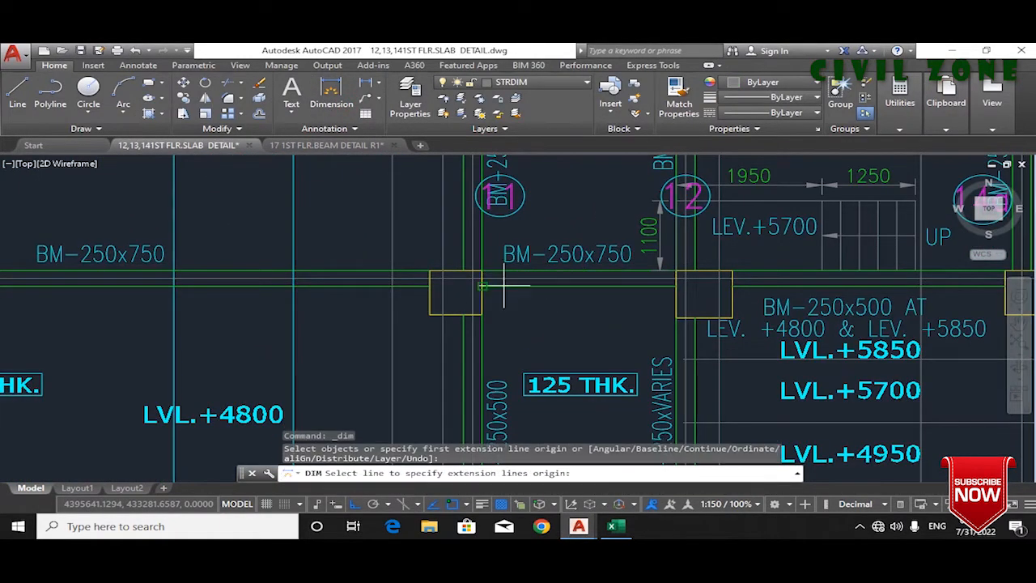
click(503, 285)
scroll(594, 298, up, 4)
key(Escape)
scroll(648, 329, down, 9)
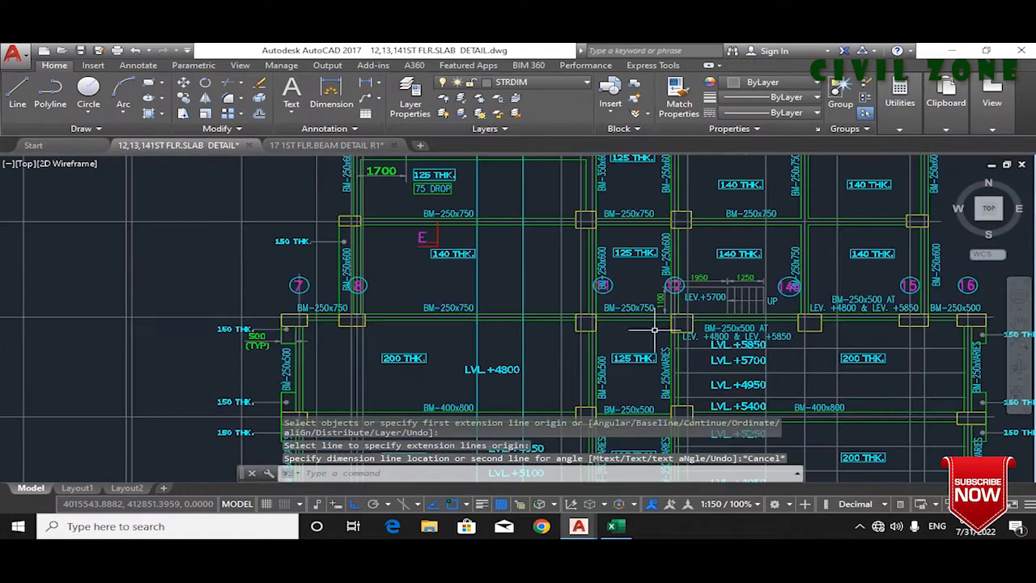
Step: Enter 10 as the bar diameter for the Grid E11-E12 stirrup in the Excel schedule
click(613, 526)
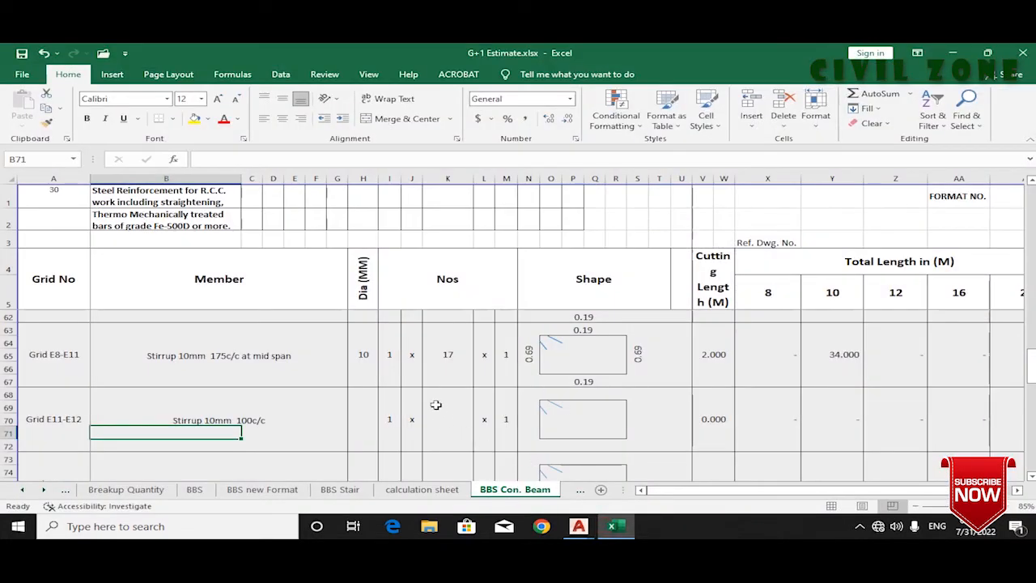
click(365, 374)
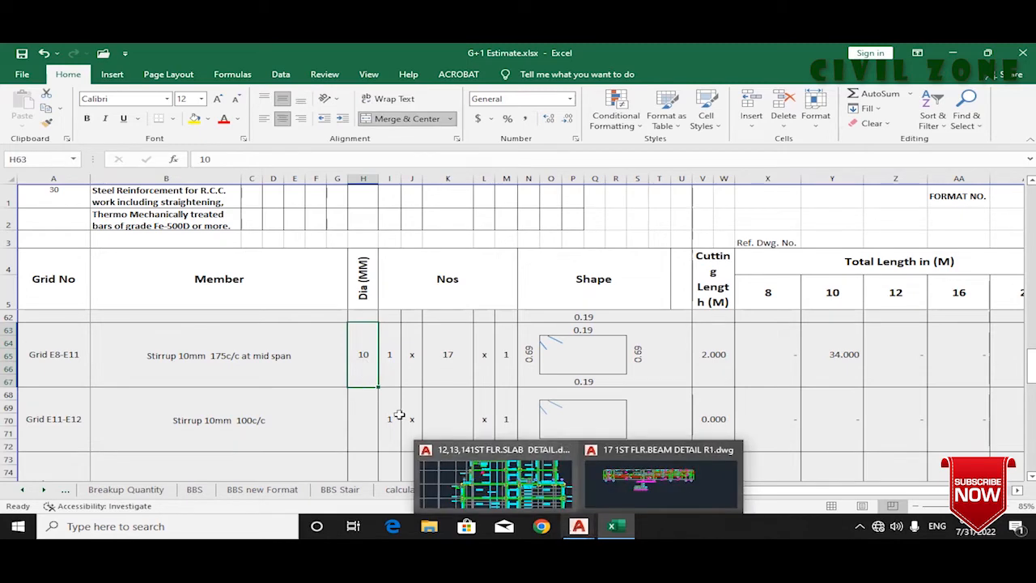
click(366, 424)
text(10)
key(Tab)
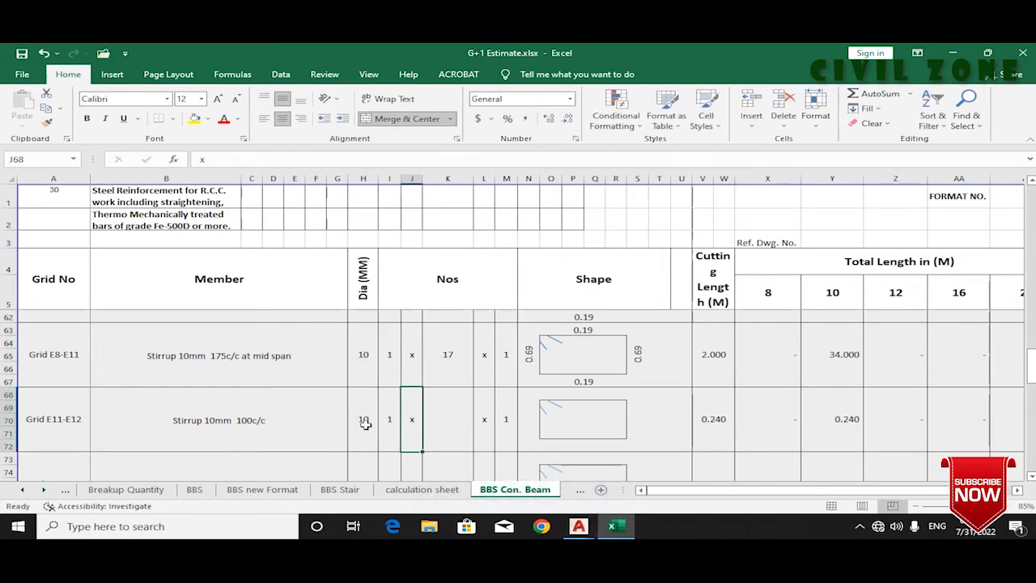
key(Tab)
key(Tab)
Step: Copy the stirrup count formula from K58 into K68 for Grid E11-E12 and edit it to =ROUND(((2.6)/0.1)+1,0)
scroll(449, 378, up, 1)
click(446, 348)
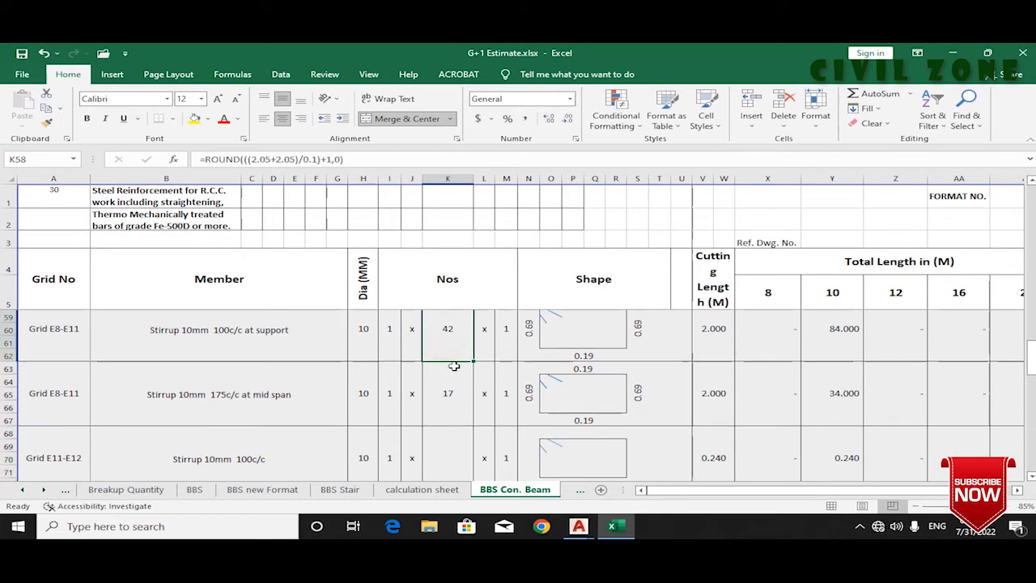
key(ctrl+c)
click(442, 450)
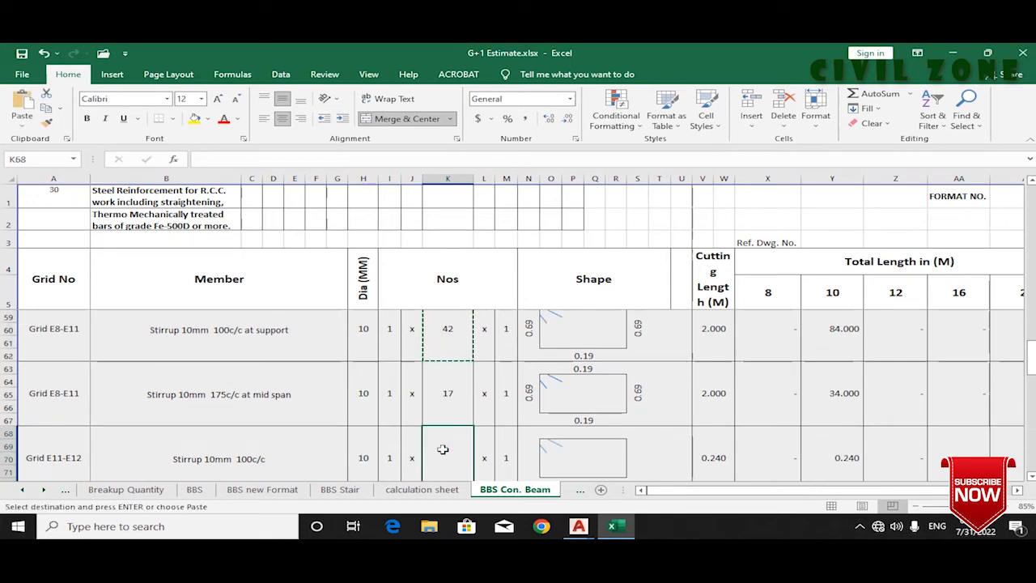
key(ctrl+v)
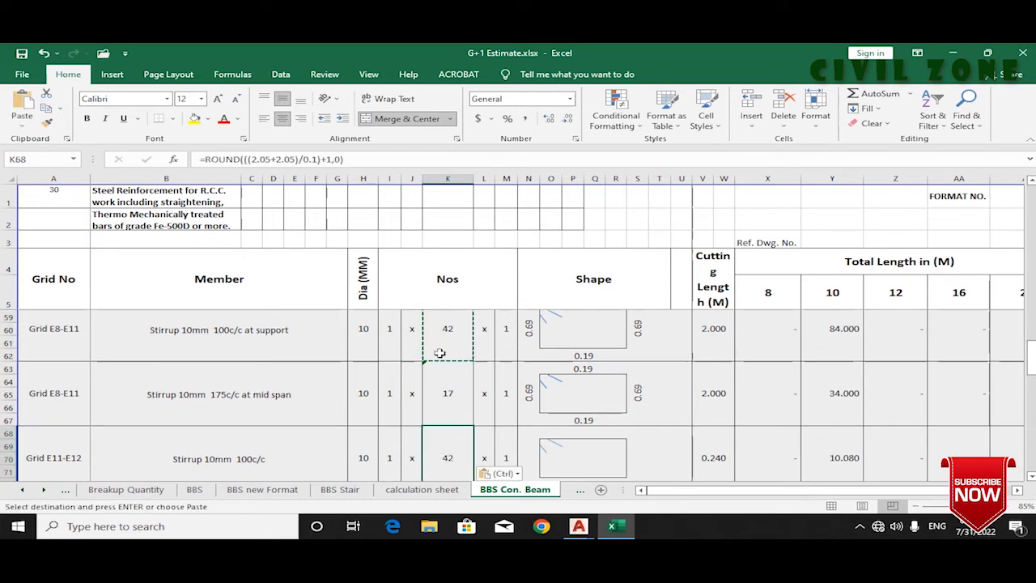
click(293, 159)
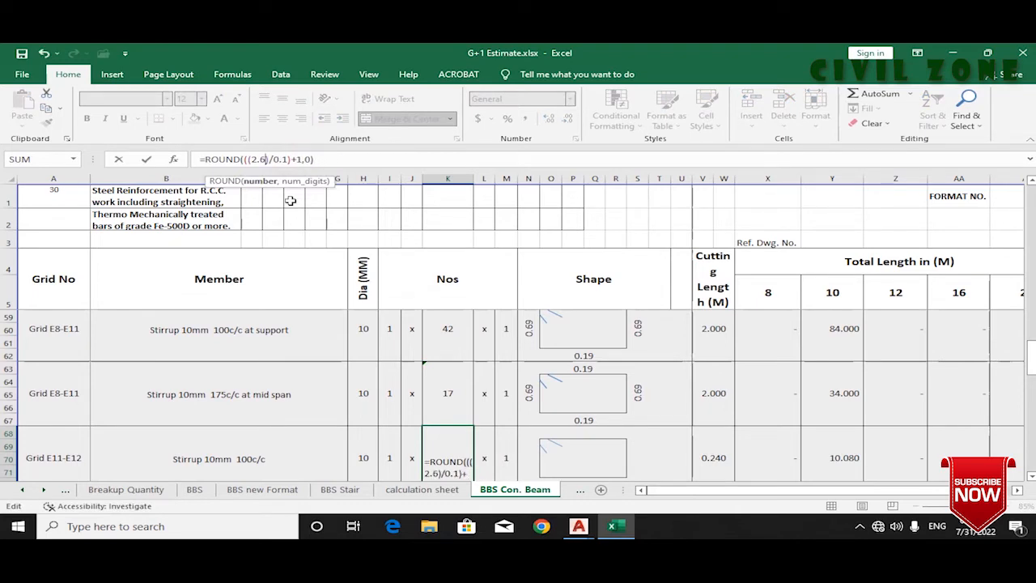
key(Return)
click(462, 459)
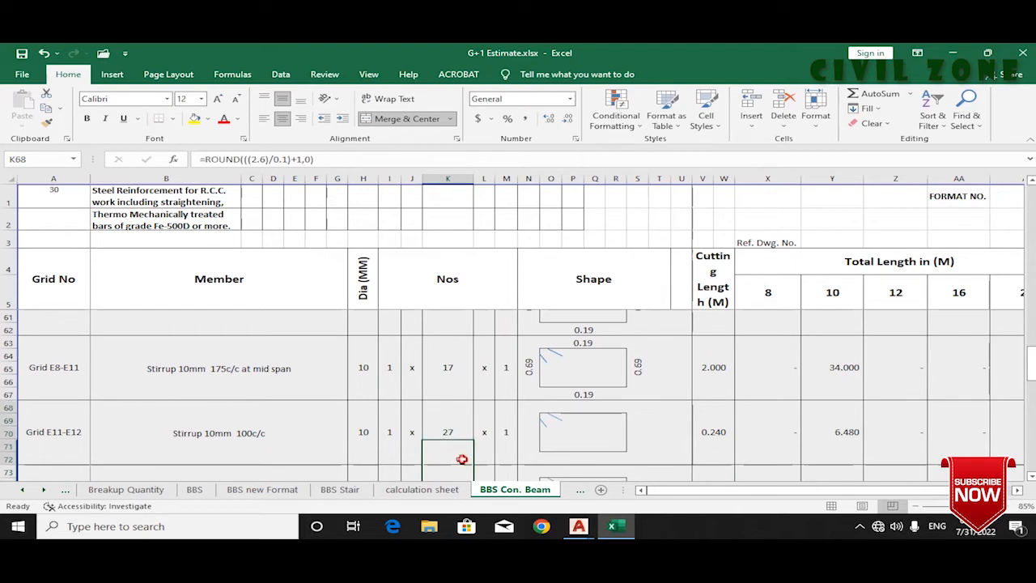
Step: Examine span E11-E12 and the SEC 37-37 cross-section in AutoCAD's beam detail drawing, and return to the Grid E11-E12 row in Excel
mouse_move(579, 526)
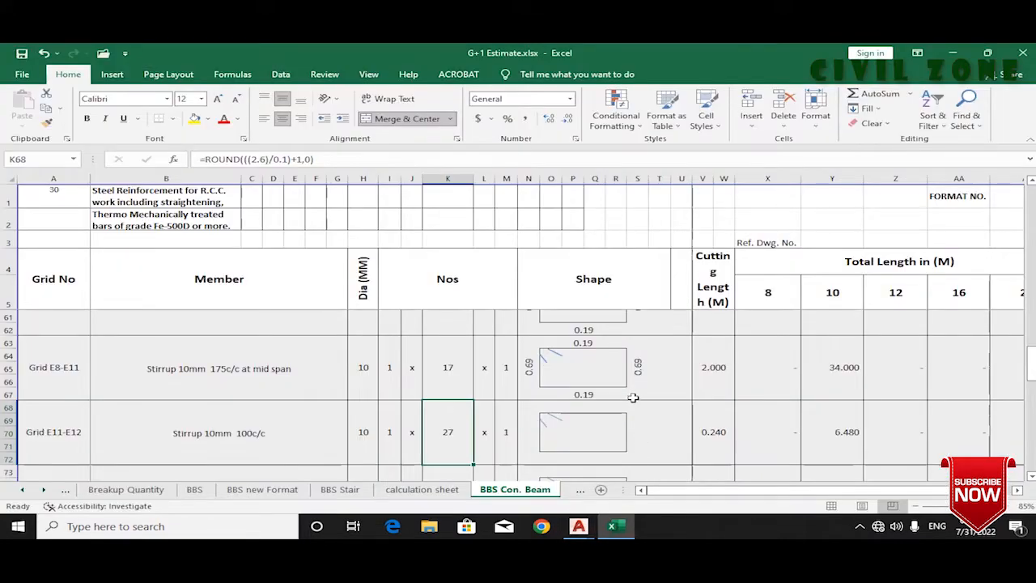
click(700, 466)
scroll(564, 245, up, 4)
scroll(564, 245, down, 3)
scroll(565, 245, up, 3)
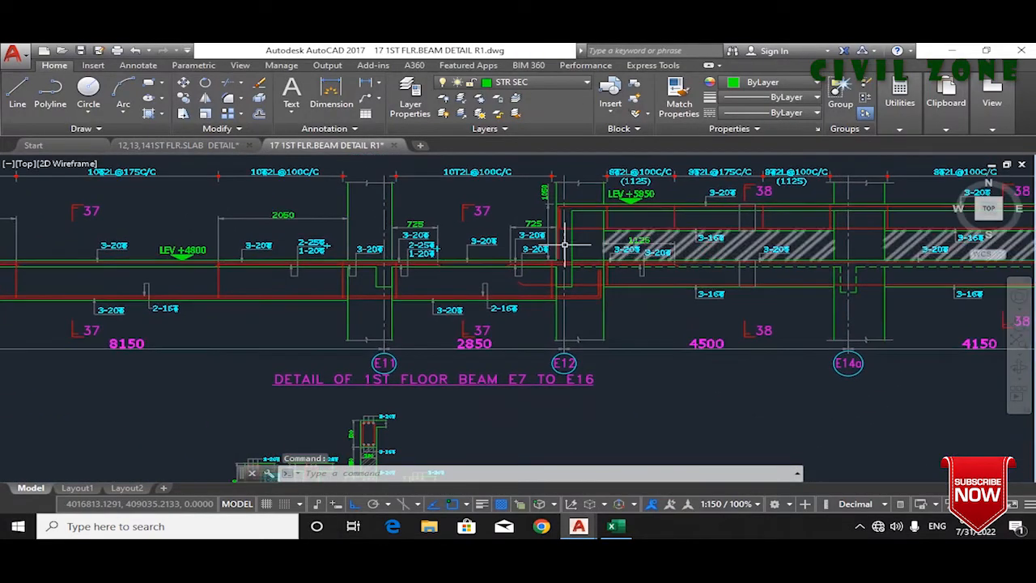
scroll(559, 255, up, 1)
scroll(551, 279, up, 1)
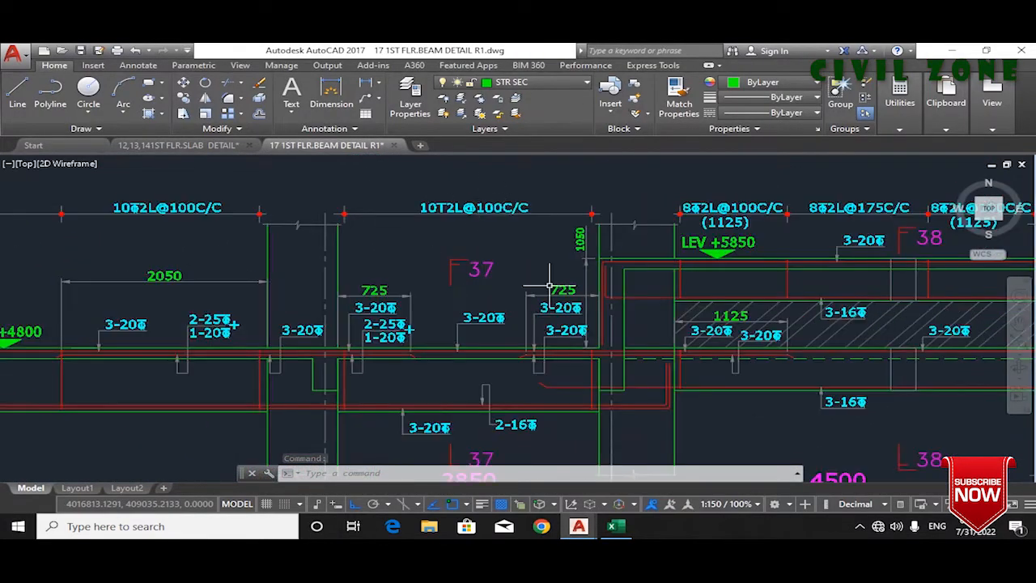
scroll(526, 356, down, 3)
scroll(526, 359, up, 2)
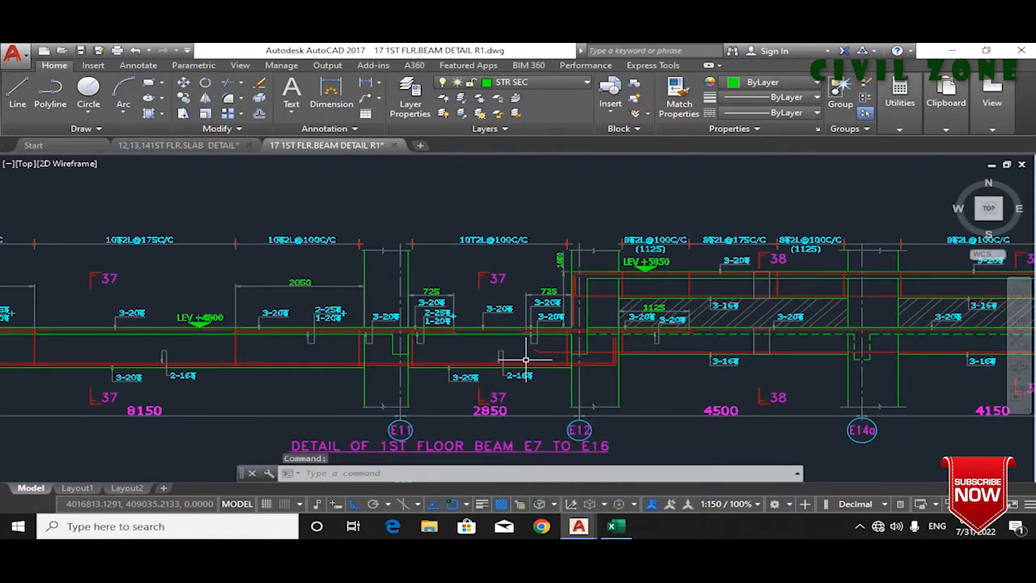
drag(549, 353, 525, 222)
scroll(524, 222, down, 2)
scroll(432, 288, up, 3)
scroll(468, 351, up, 1)
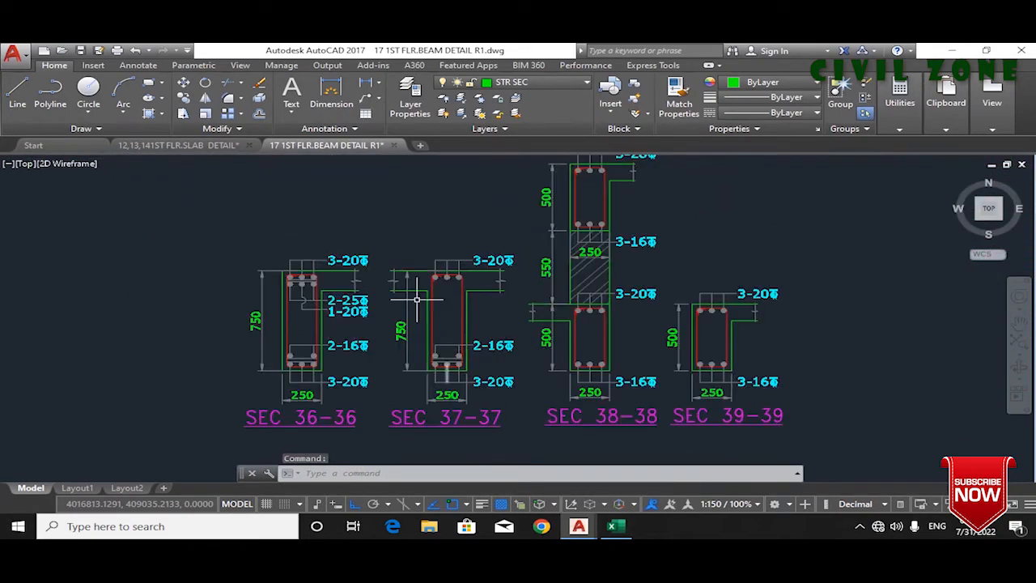
click(514, 462)
scroll(536, 394, down, 2)
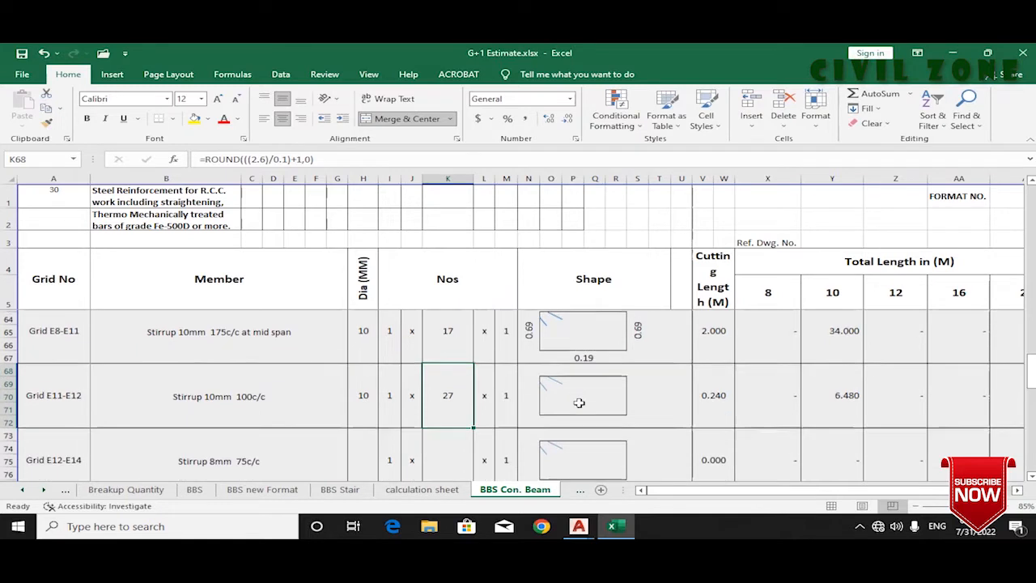
Step: Copy the stirrup shape dimensions from the Grid E8-E11 mid-span row into the Grid E11-E12 shape at N68
scroll(531, 364, up, 2)
drag(523, 375, 676, 433)
key(ctrl+c)
scroll(664, 441, down, 1)
click(526, 407)
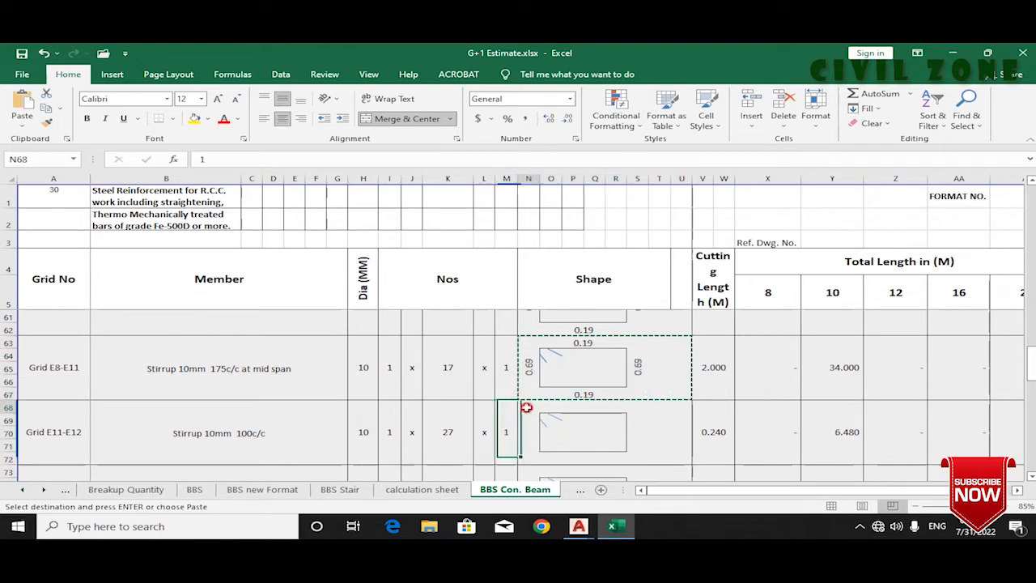
click(526, 408)
key(Return)
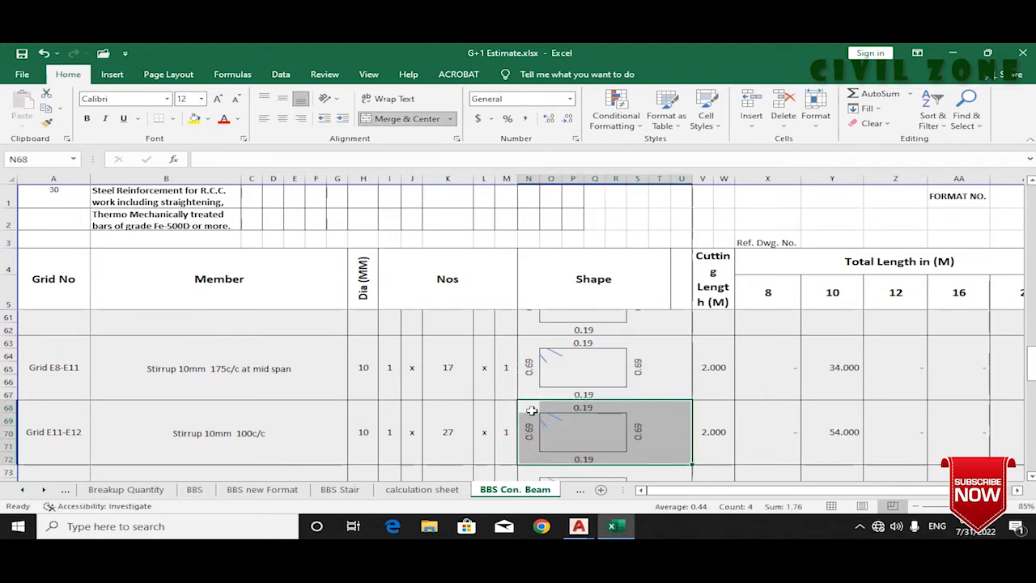
click(571, 421)
scroll(469, 382, down, 1)
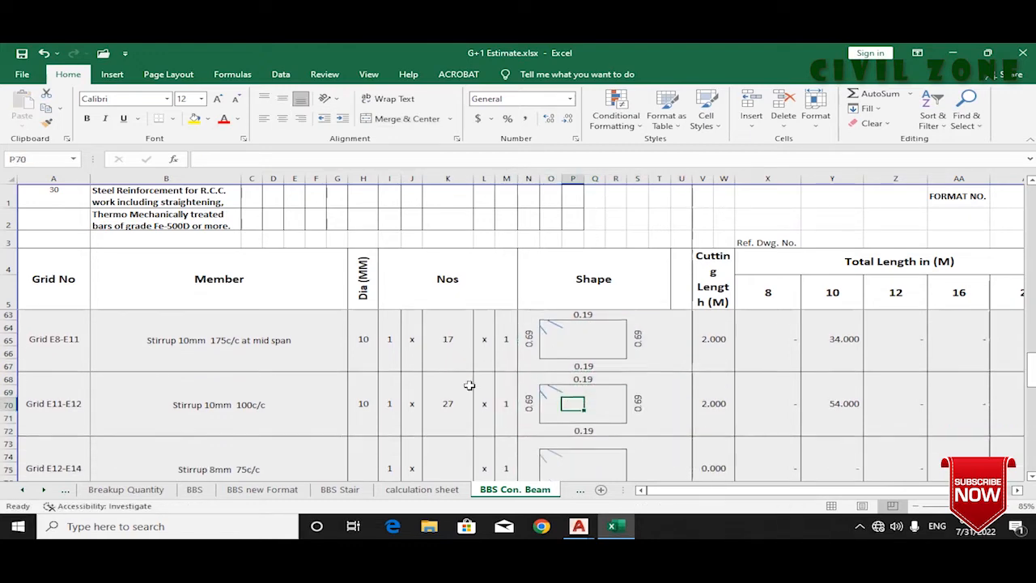
Step: Compare the cutting length formulas in V68, V63 and V58, and view the beam cross-sections in AutoCAD's beam detail drawing in between
click(705, 381)
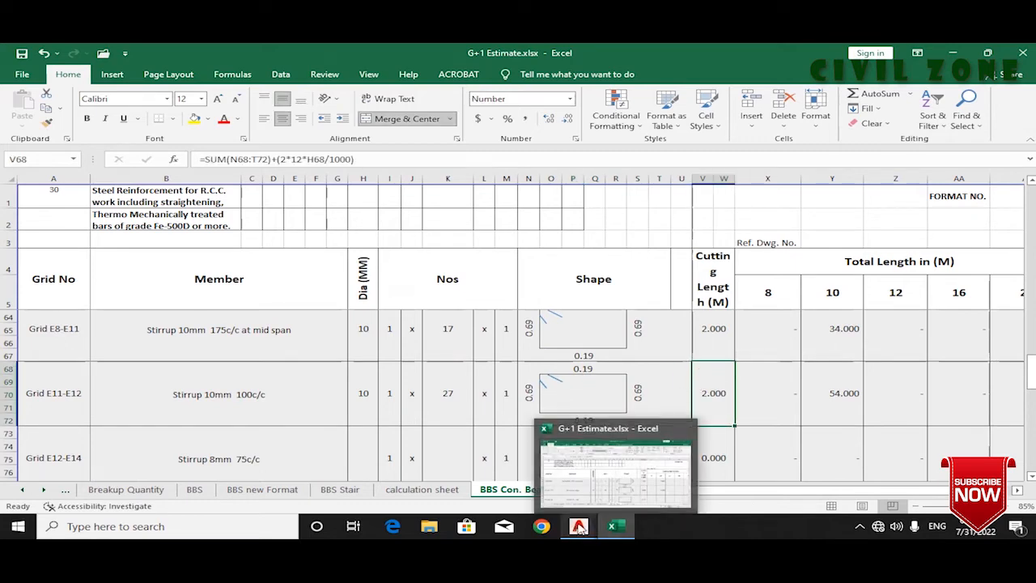
mouse_move(579, 527)
click(664, 486)
scroll(561, 310, down, 2)
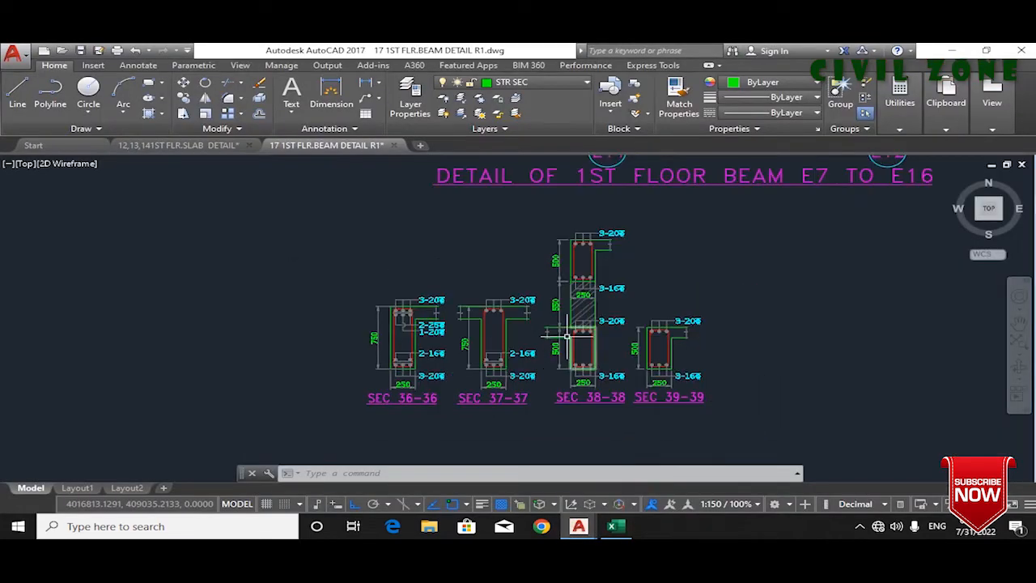
click(613, 526)
click(714, 342)
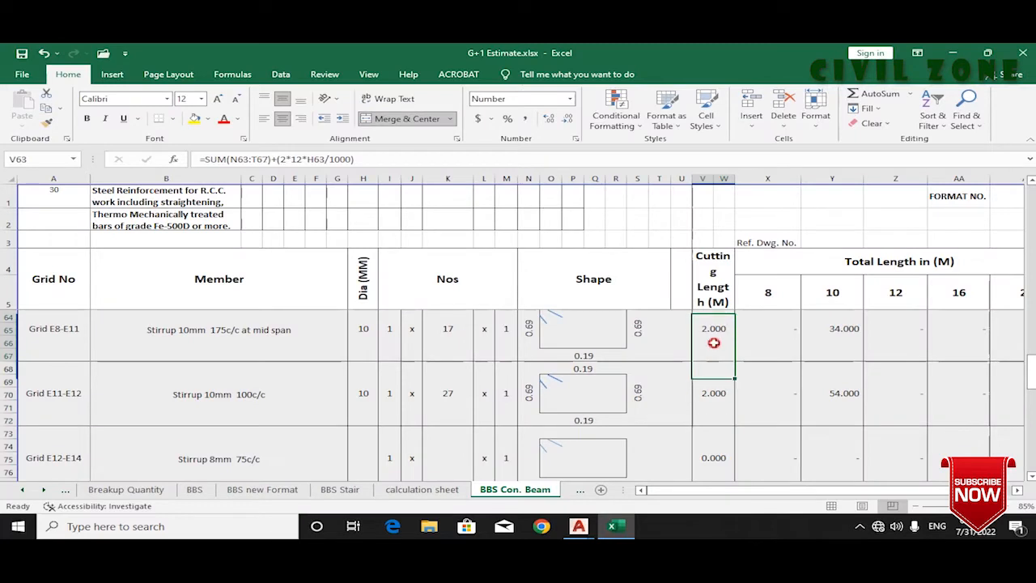
scroll(719, 399, up, 2)
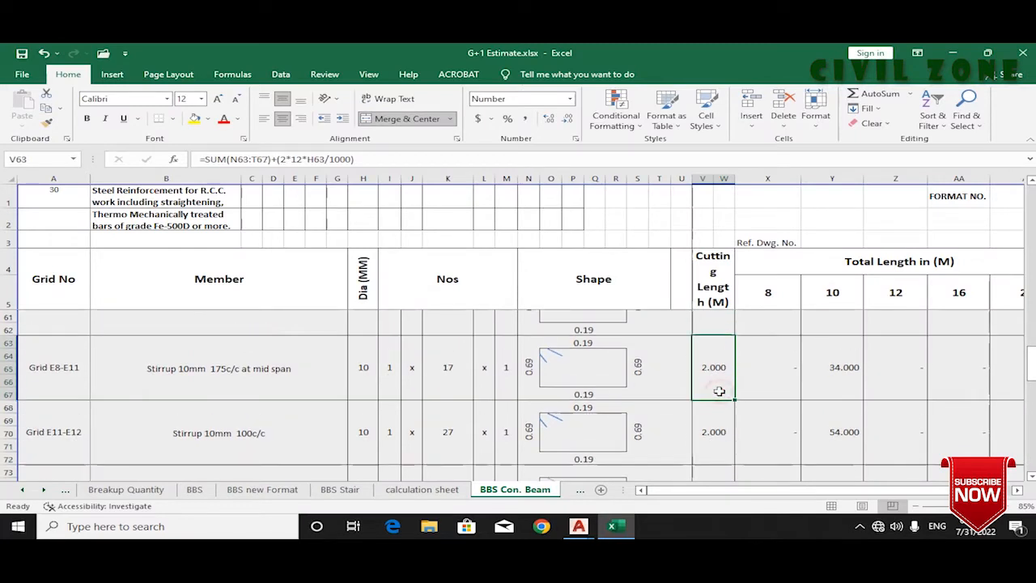
click(719, 363)
scroll(718, 363, up, 2)
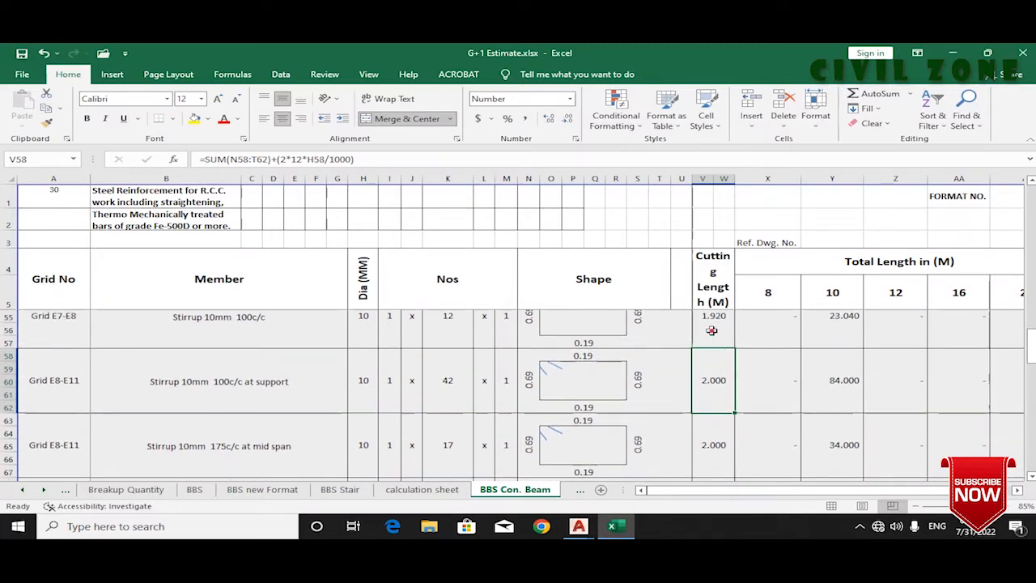
Step: Fill the Grid E7-E8 cutting length formula =SUM(N53:T57)+(2*12*H53/1000)-(4*2*H53/1000) down from V53 through the stirrup rows below
click(715, 365)
scroll(713, 402, down, 1)
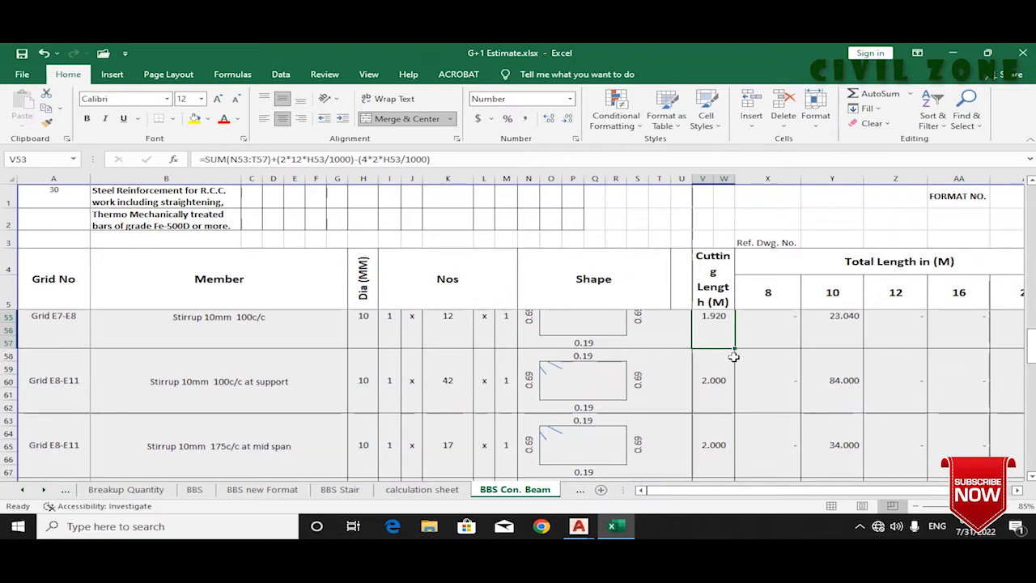
drag(735, 349, 681, 369)
scroll(681, 369, up, 12)
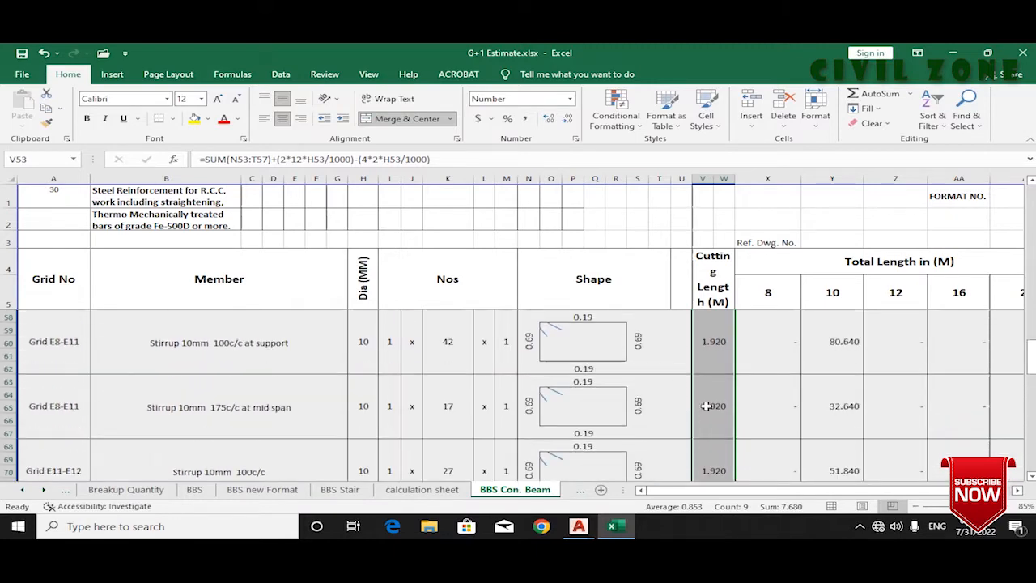
Step: Inspect the filled cutting length formula in V63 for the Grid E8-E11 mid-span stirrup without changing it
click(710, 402)
scroll(696, 392, down, 1)
double_click(705, 383)
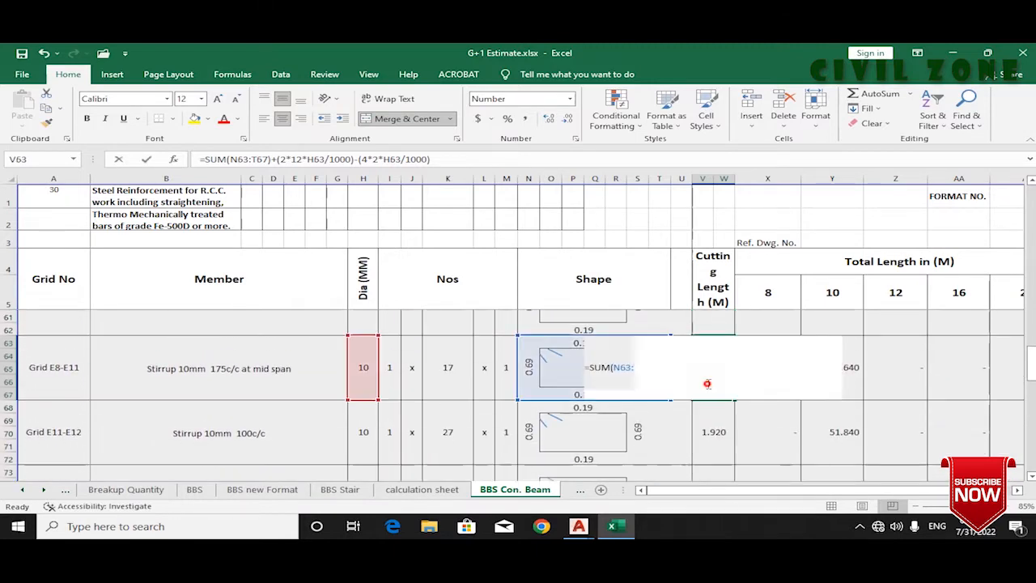
key(Escape)
scroll(634, 374, down, 1)
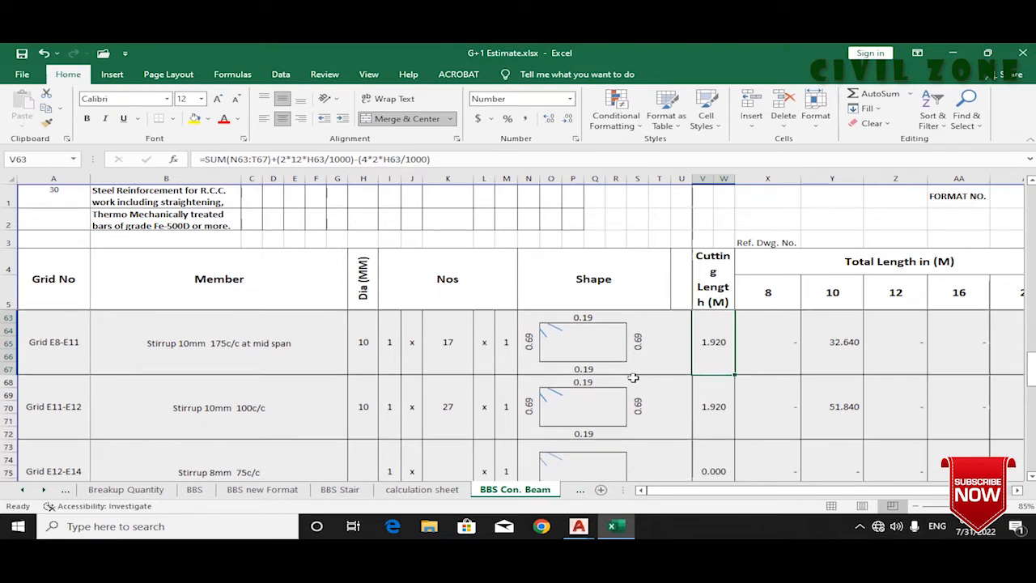
scroll(423, 419, up, 1)
scroll(472, 421, down, 1)
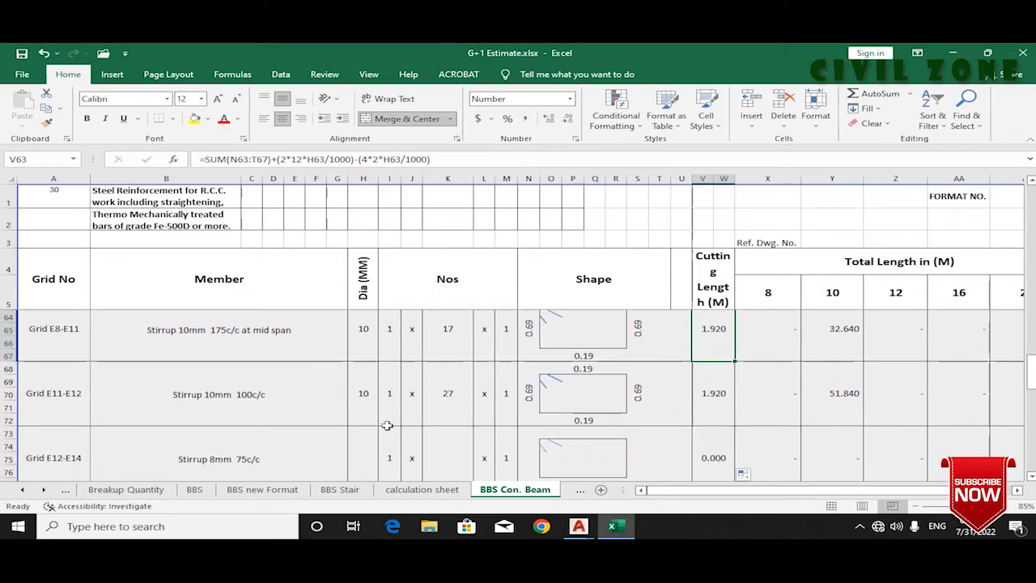
Step: Examine the stirrup arrangement of the span starting at E12 in AutoCAD's beam detail drawing, and return to the Excel schedule
mouse_move(579, 526)
click(672, 482)
mouse_move(652, 229)
mouse_down()
mouse_move(458, 300)
mouse_move(409, 304)
mouse_up()
scroll(463, 296, up, 2)
drag(777, 307, 526, 336)
scroll(417, 246, up, 2)
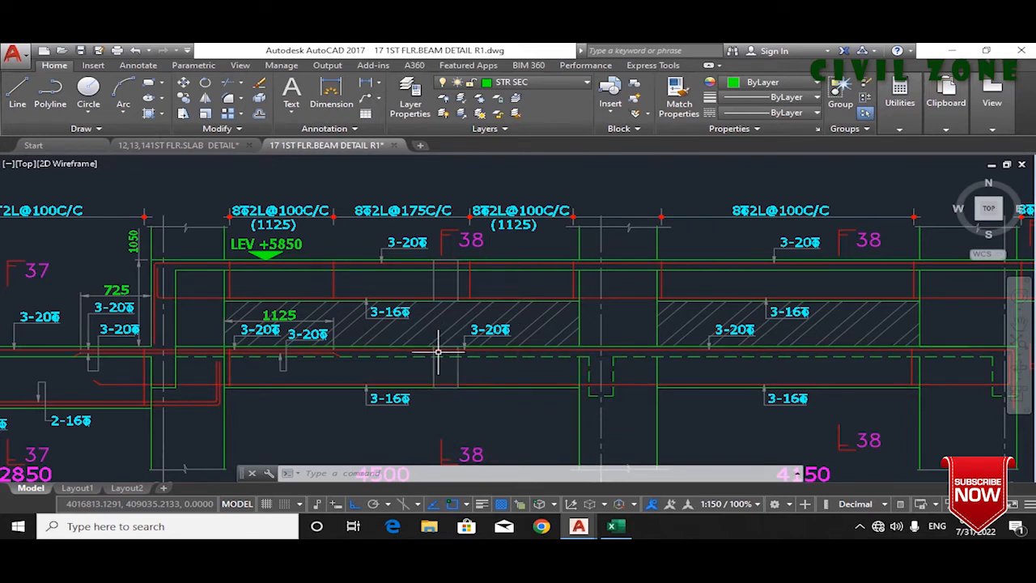
scroll(555, 365, down, 5)
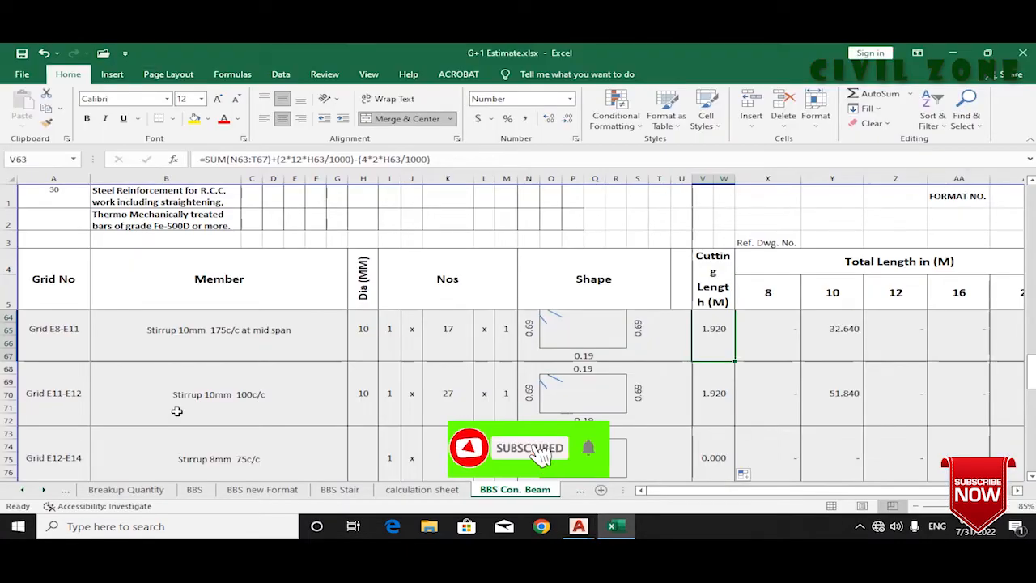
Step: Copy both Grid E8-E11 stirrup entries, support and mid span, and paste them at A73, replacing the existing data
scroll(162, 419, up, 1)
scroll(100, 419, up, 1)
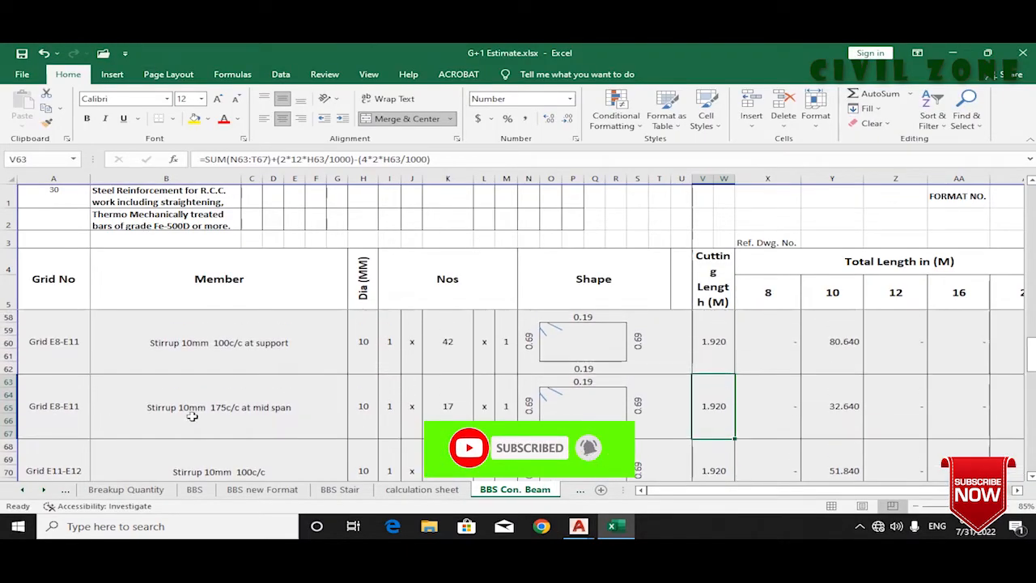
click(102, 405)
scroll(73, 360, up, 1)
drag(34, 358, 929, 438)
key(ctrl+c)
drag(695, 491, 666, 497)
scroll(446, 433, down, 3)
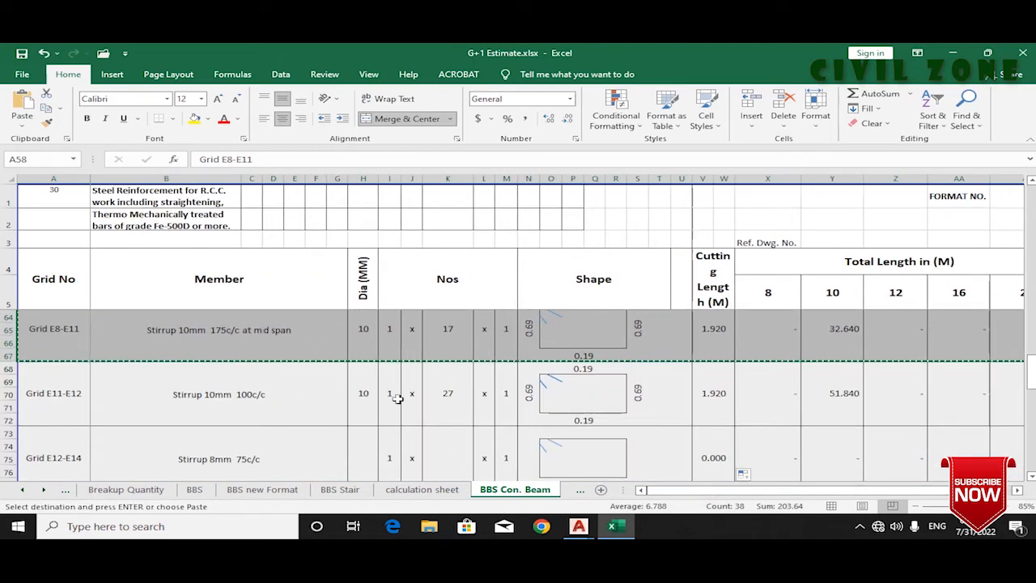
click(69, 450)
scroll(149, 420, down, 1)
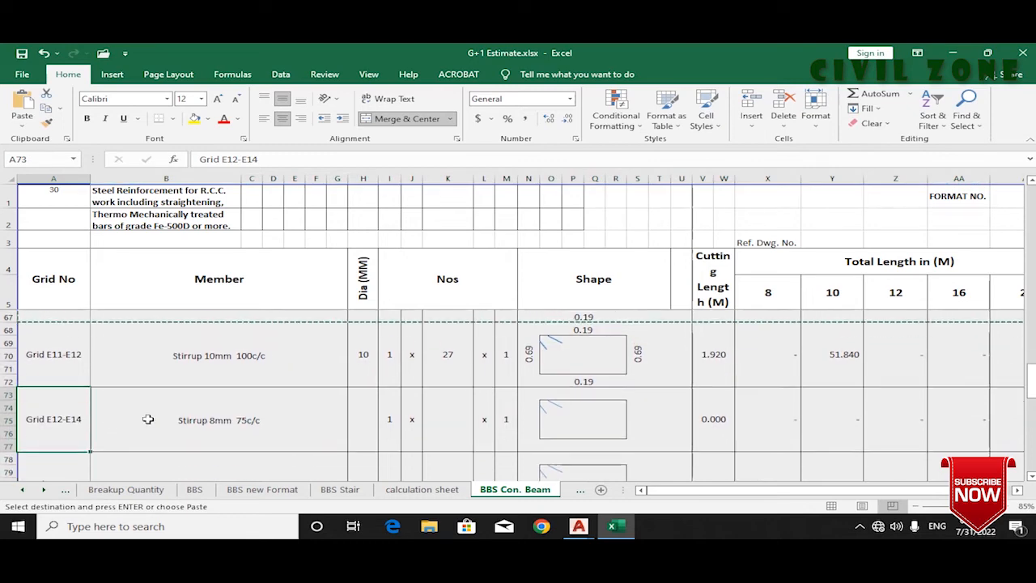
key(ctrl+v)
key(ctrl+v)
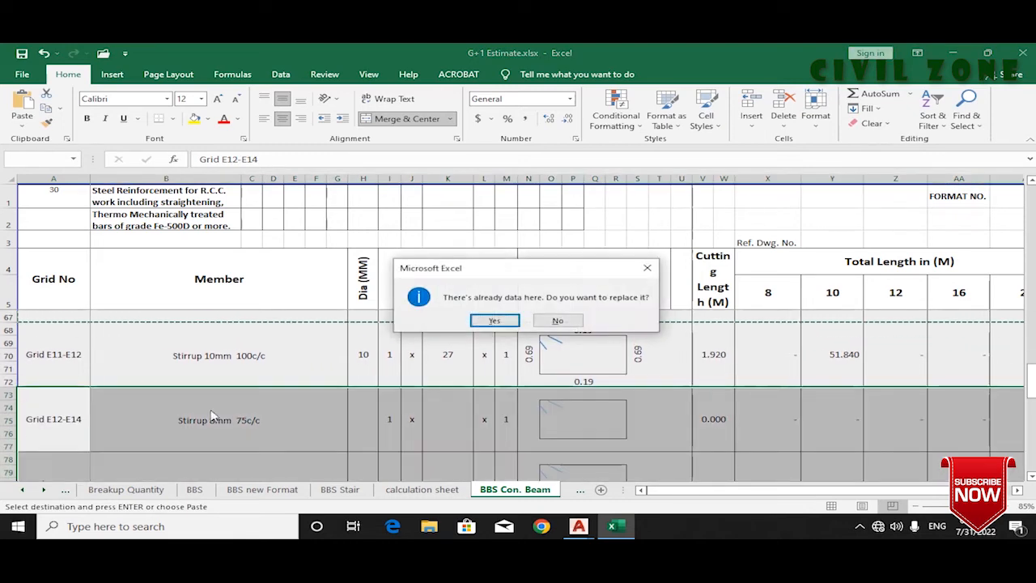
click(494, 321)
scroll(563, 409, down, 2)
key(Escape)
click(219, 350)
scroll(203, 388, up, 1)
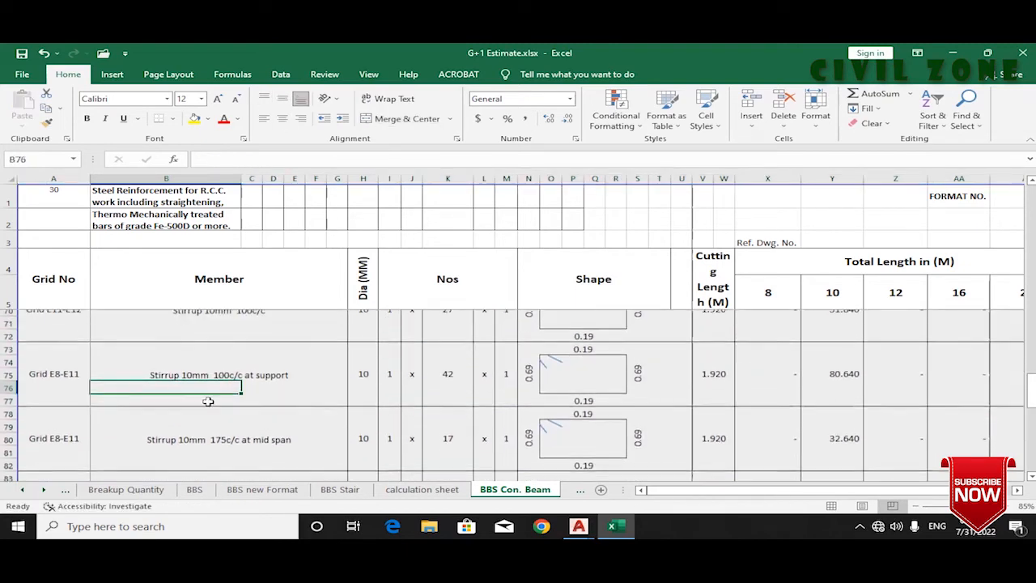
Step: Check the span's end grids in AutoCAD's beam detail drawing, and set the grid labels in A73 and A78 to Grid E12-E14a in Excel
click(79, 391)
mouse_move(578, 526)
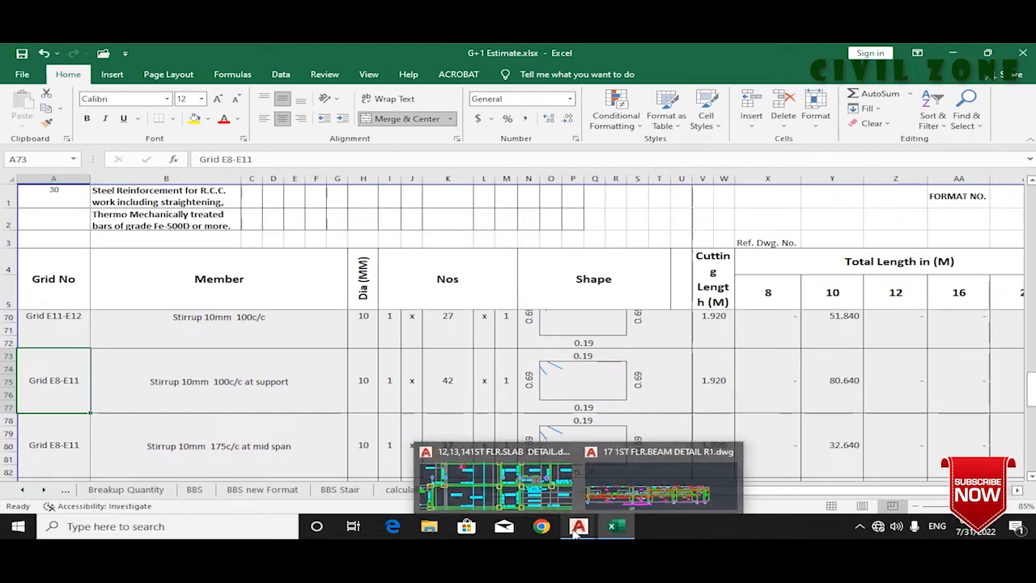
click(660, 477)
scroll(490, 437, up, 2)
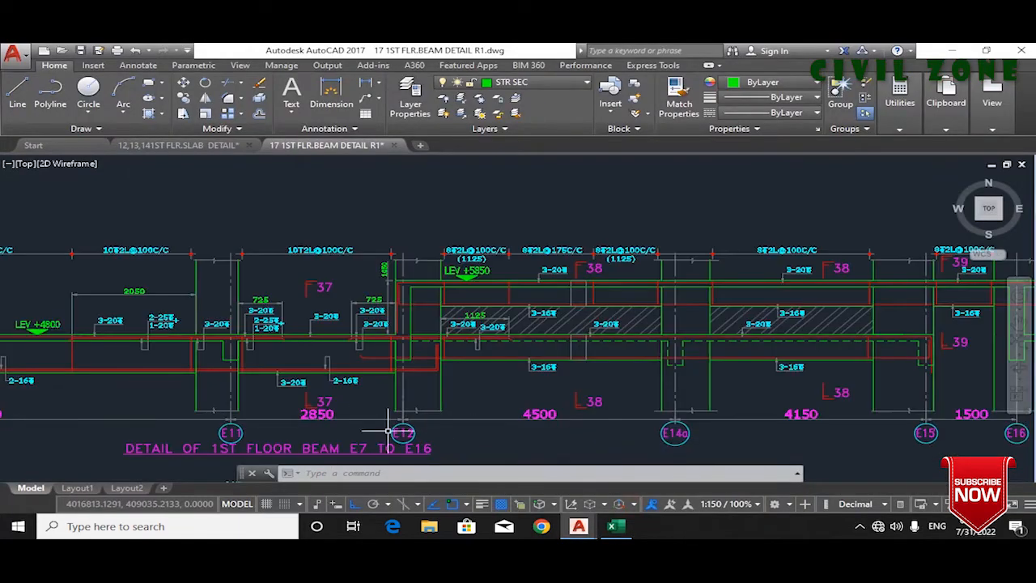
click(614, 526)
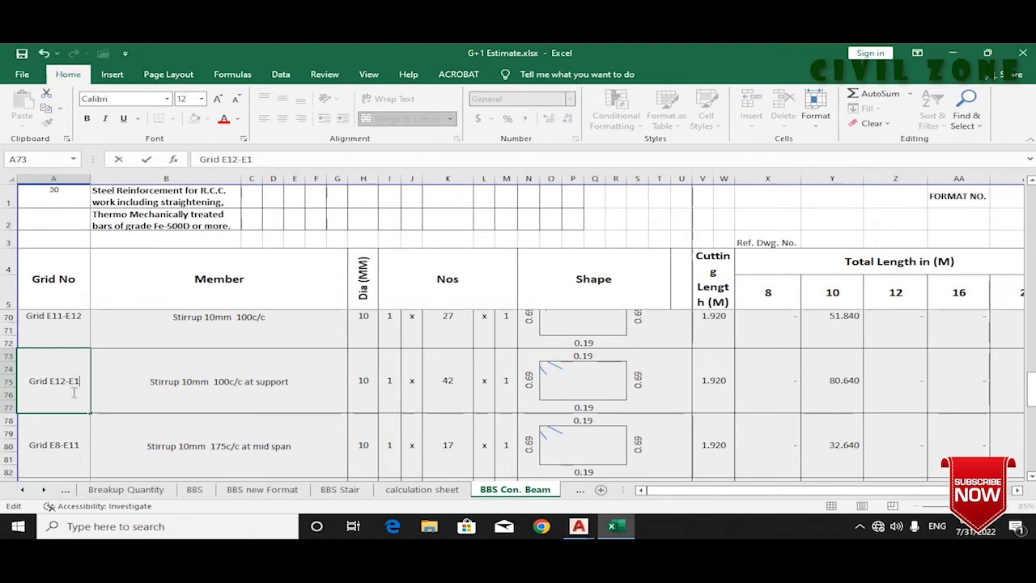
key(Return)
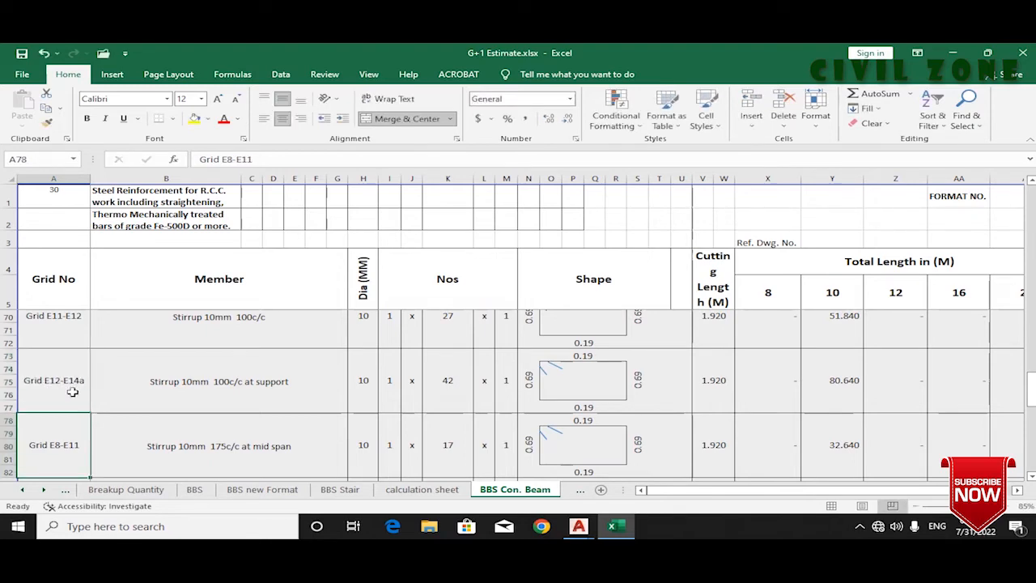
click(69, 399)
key(ctrl+c)
click(60, 449)
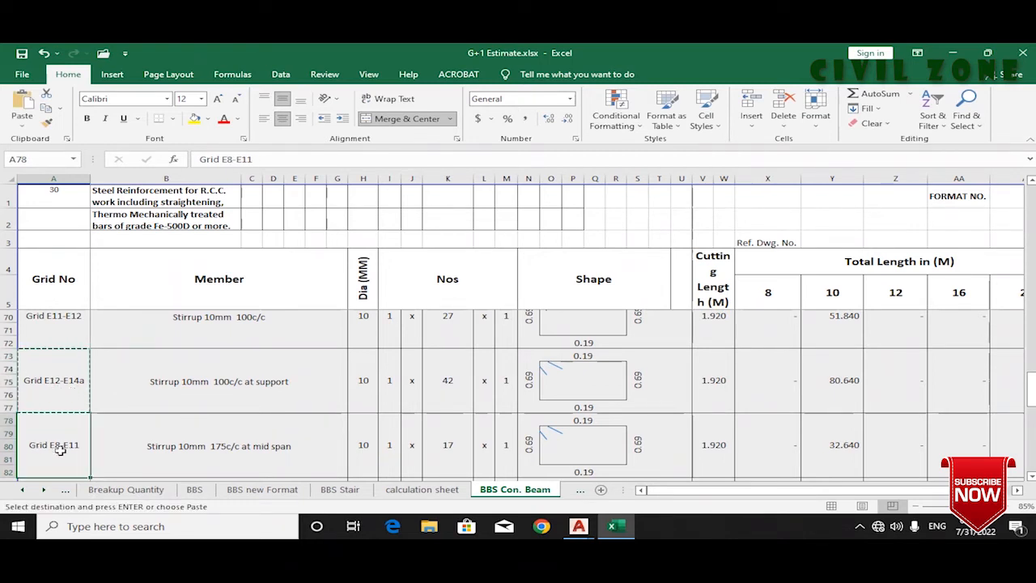
key(Escape)
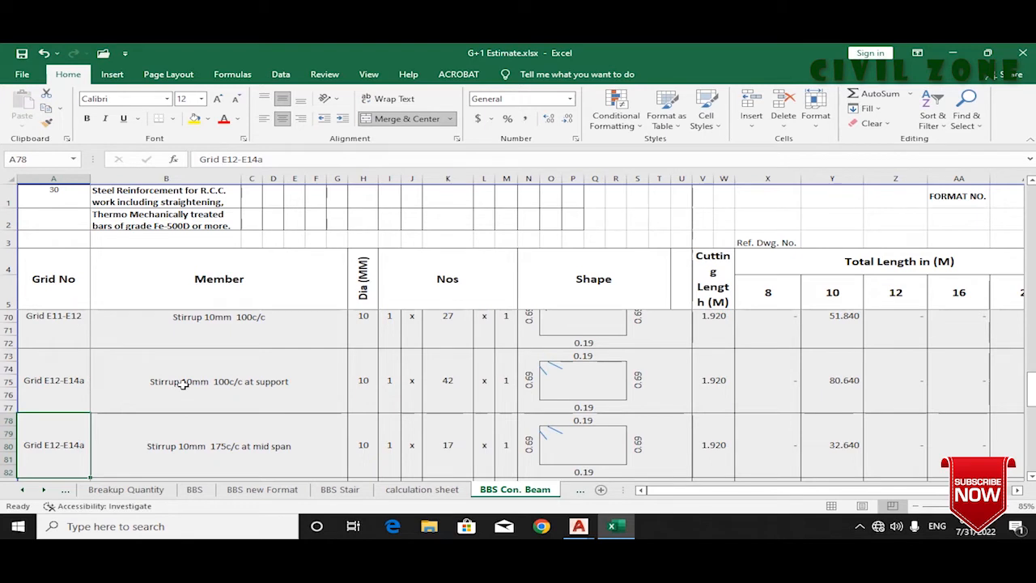
Step: Change the bar size to 8mm in the member descriptions of the Grid E12-E14a support and mid-span stirrups
double_click(183, 384)
key(BackSpace)
key(BackSpace)
text(8)
key(Return)
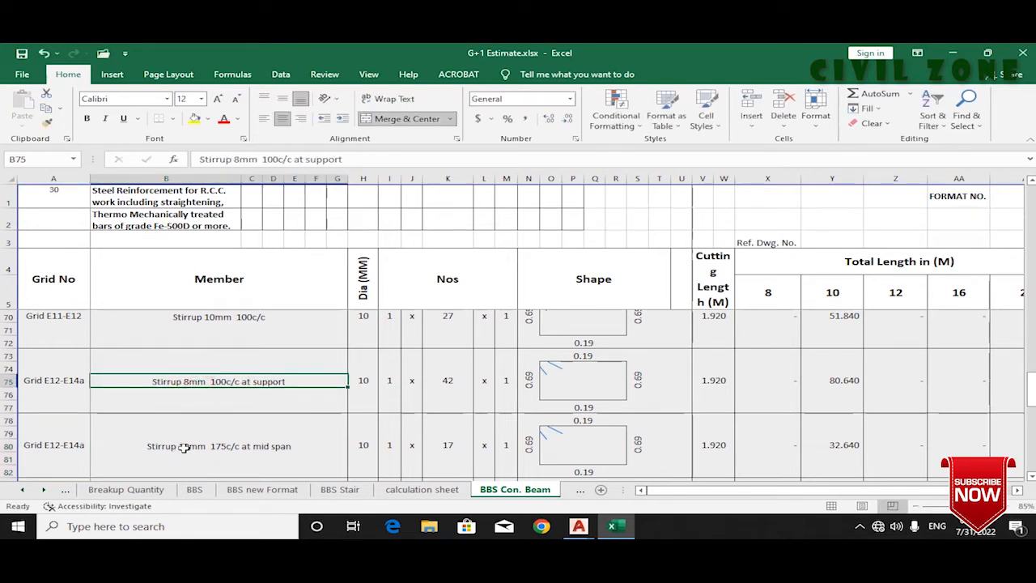
double_click(183, 446)
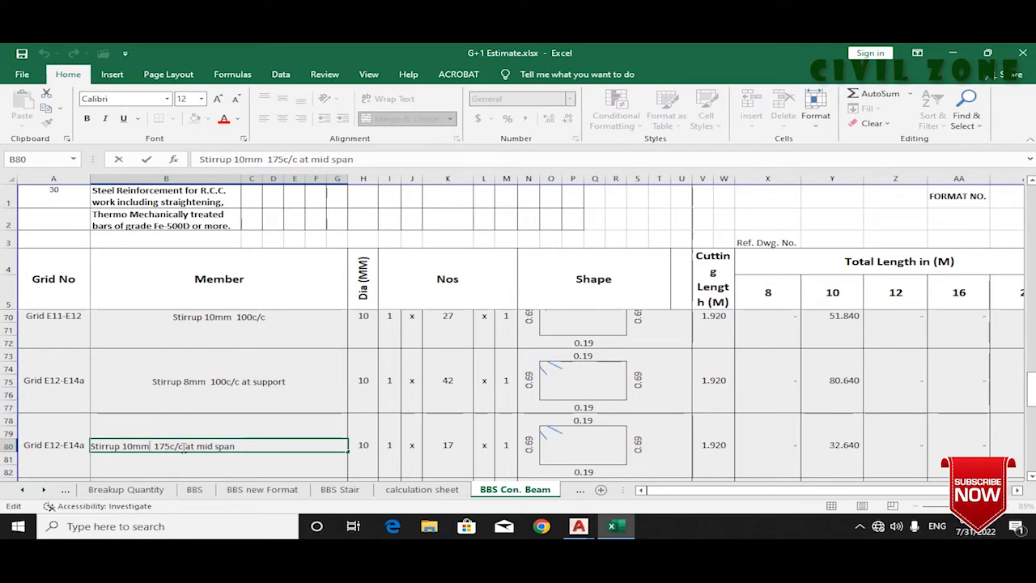
click(127, 446)
key(BackSpace)
key(BackSpace)
text(8)
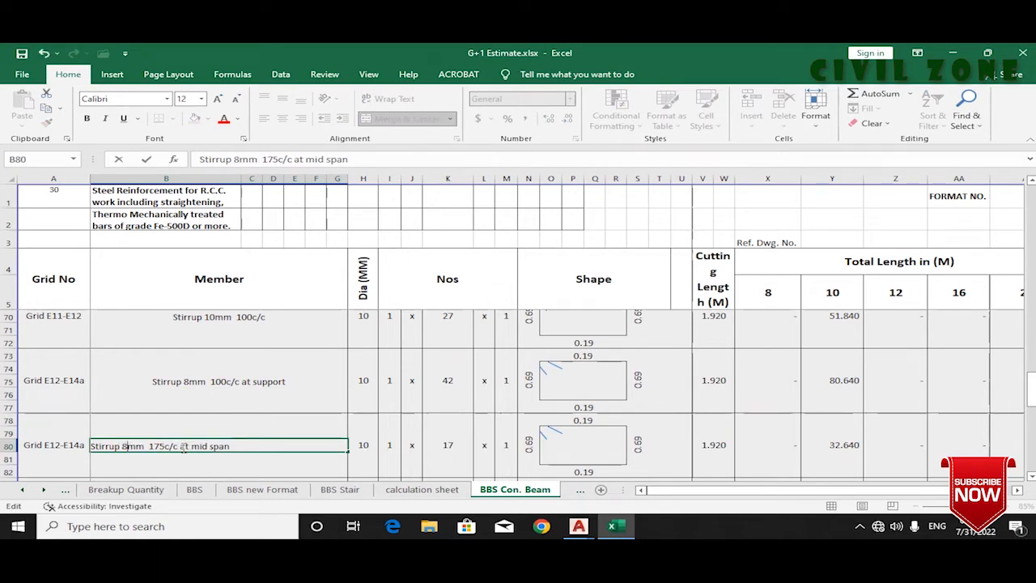
key(Return)
Step: Check the stirrup callouts in AutoCAD's beam detail drawing and enter 8 as the bar diameter for both Grid E12-E14a stirrups in Excel
mouse_move(579, 526)
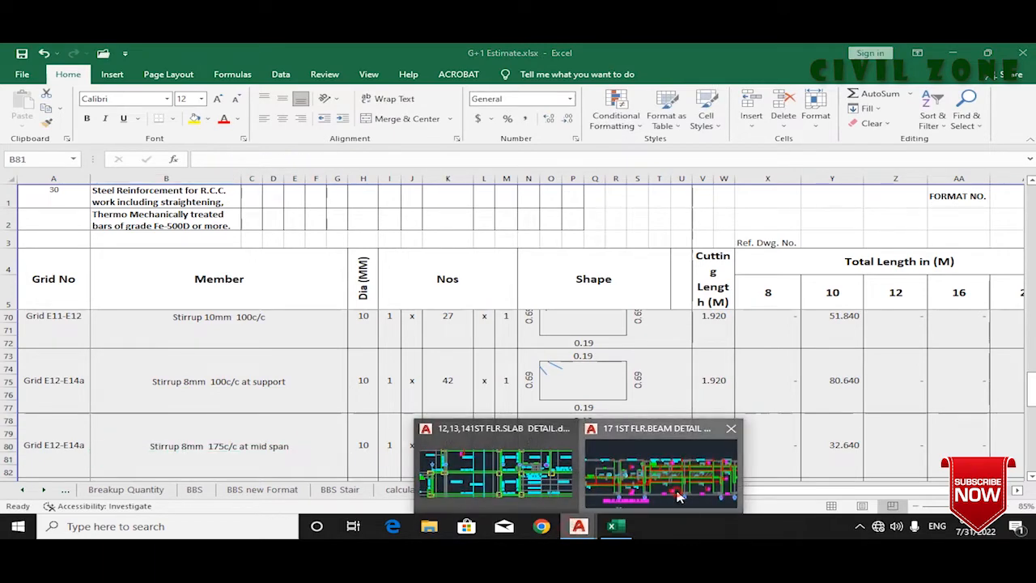
click(660, 465)
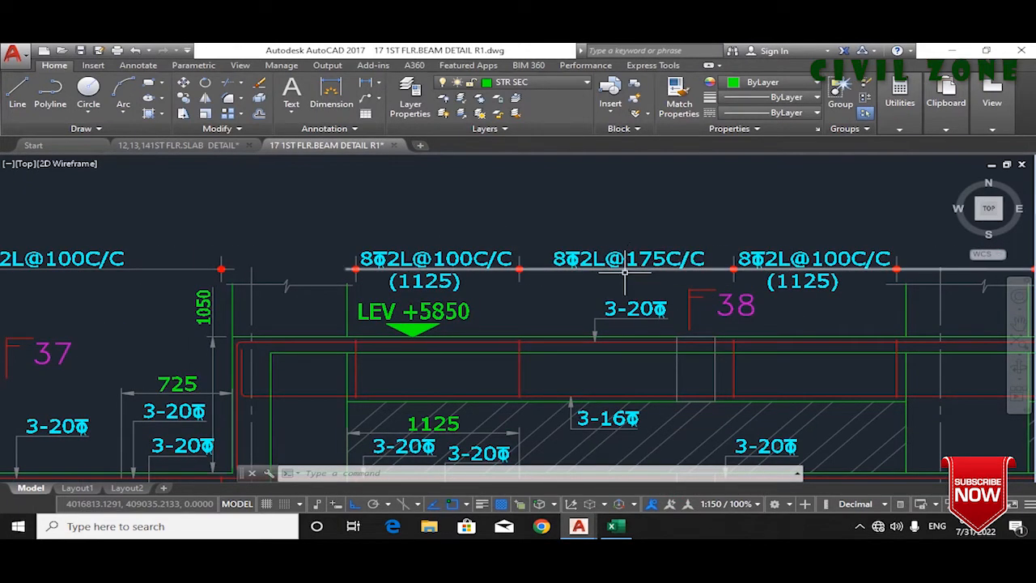
click(616, 528)
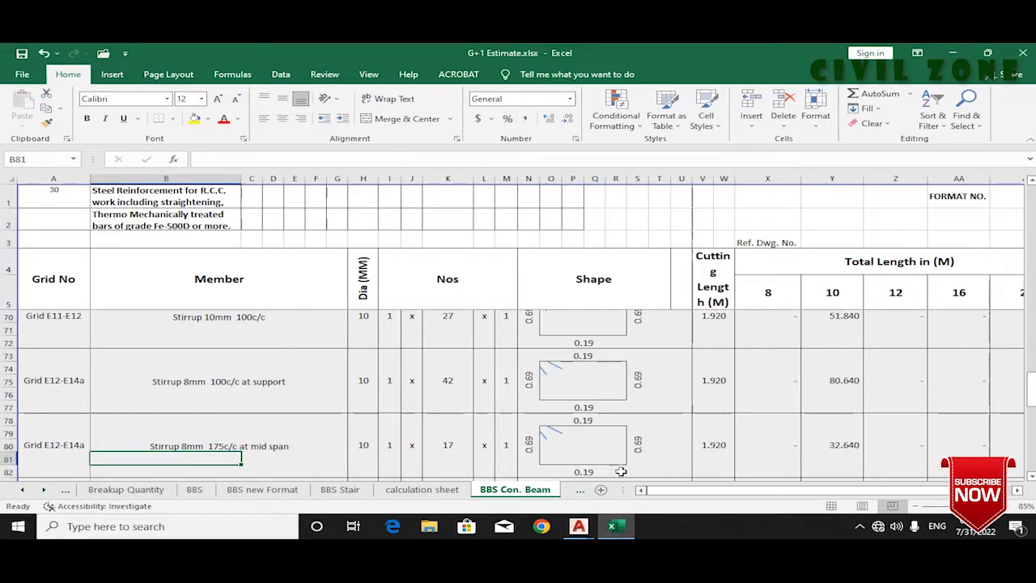
click(271, 368)
click(359, 382)
text(8)
key(Return)
text(8)
key(Return)
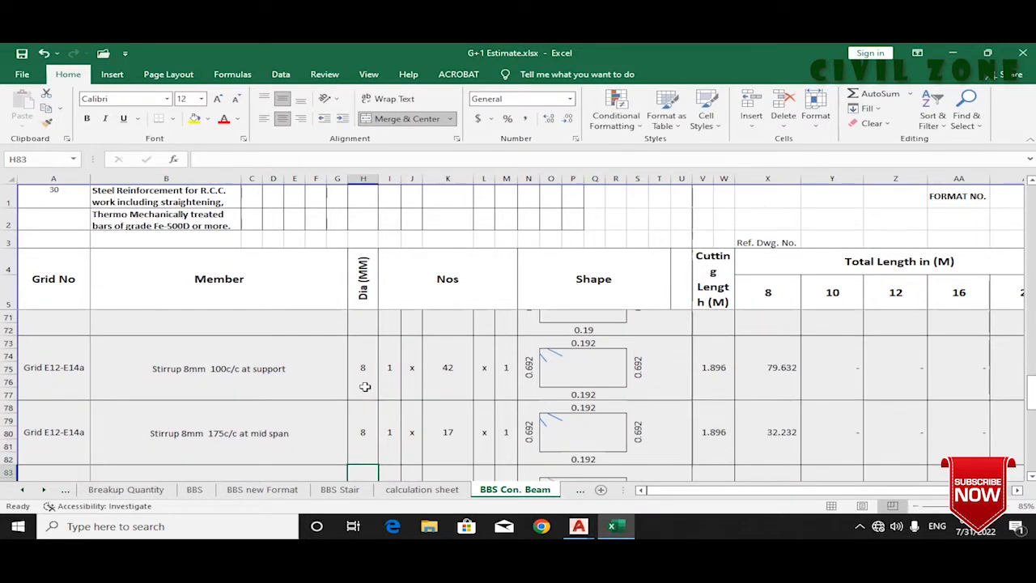
Step: Check the support zone length in AutoCAD's beam detail drawing and set the E12-E14a support stirrup count in Excel to =ROUND(((1.125+1.125)/0.1)+1,0)
click(447, 374)
mouse_move(578, 528)
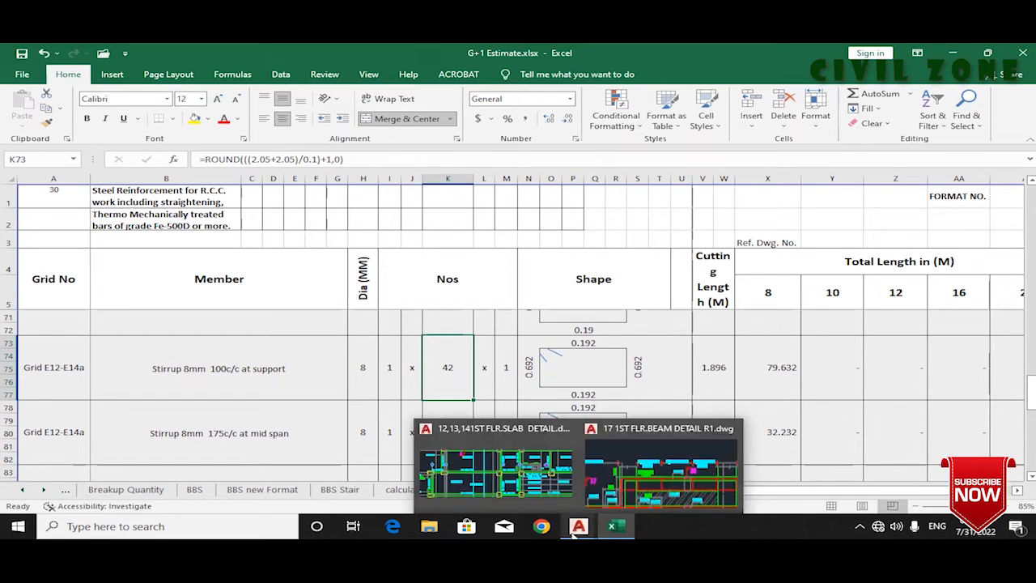
click(619, 493)
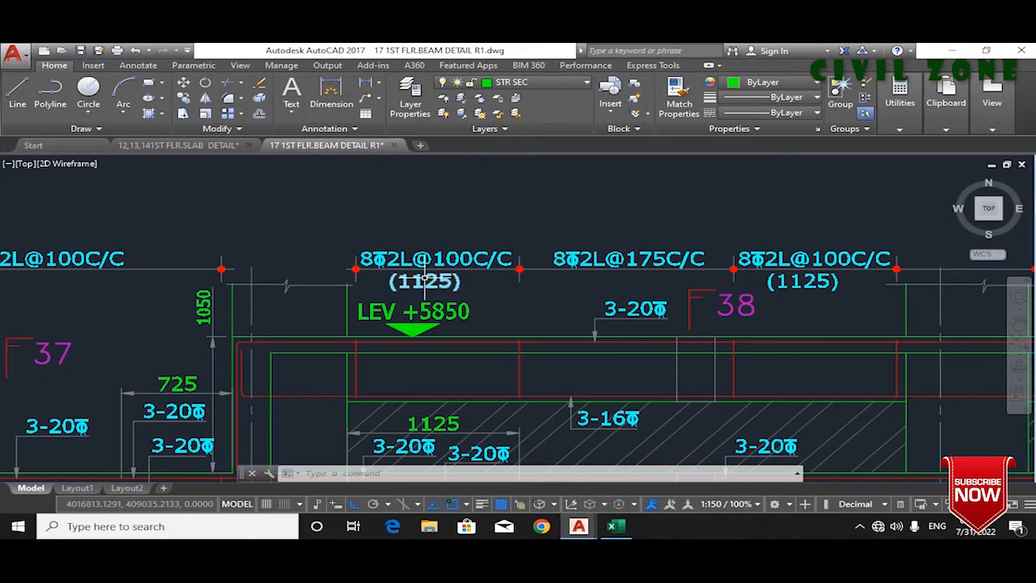
click(612, 526)
click(263, 161)
key(BackSpace)
text(1.125+1.125)/0.1)+1,0))
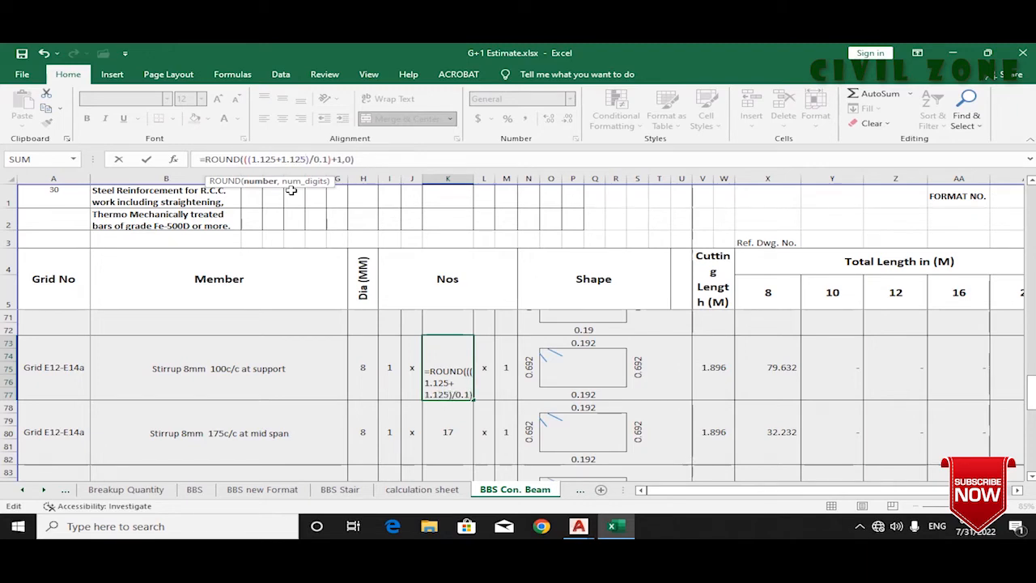
key(Return)
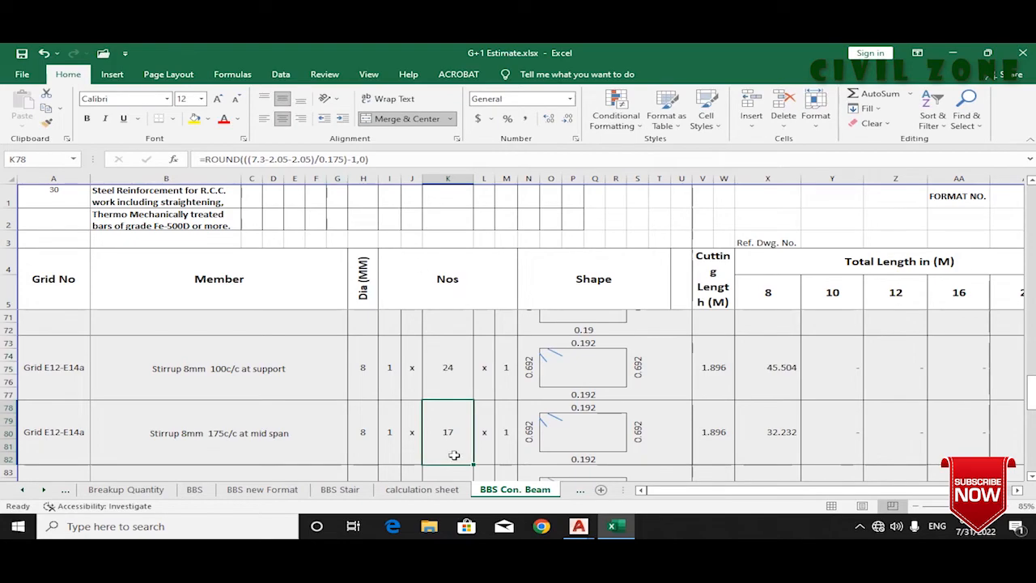
Step: Measure the clear distance between the columns at grids 12 and 14a in AutoCAD's first-floor slab detail drawing, without placing a dimension
mouse_move(577, 527)
click(497, 464)
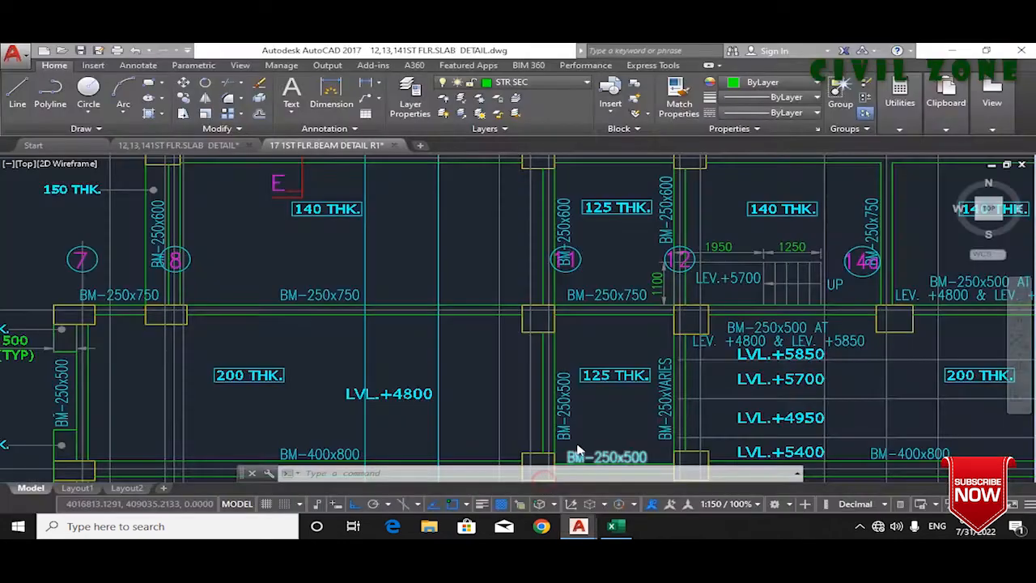
click(345, 98)
drag(830, 322, 455, 306)
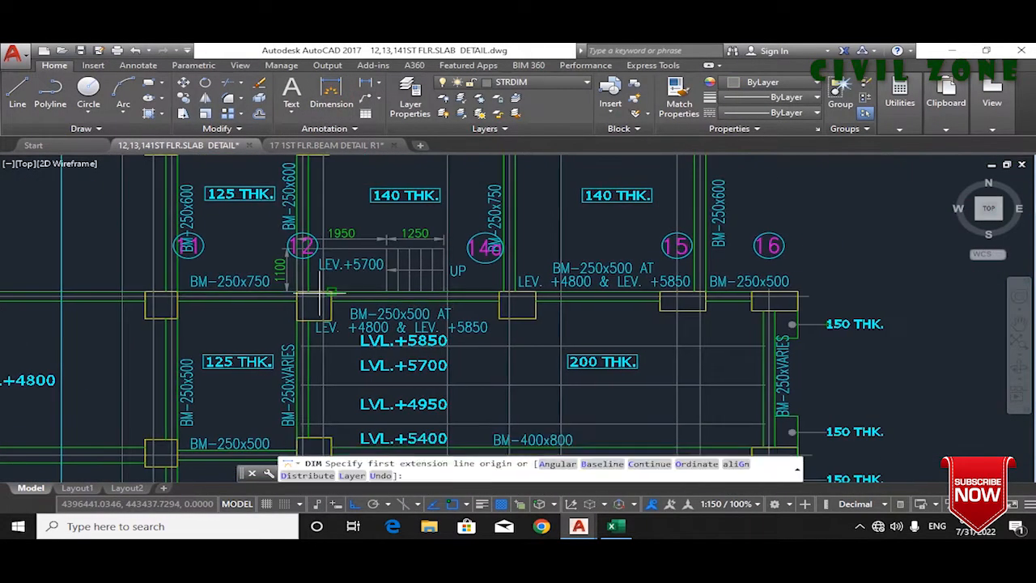
scroll(342, 294, up, 4)
click(349, 286)
click(768, 286)
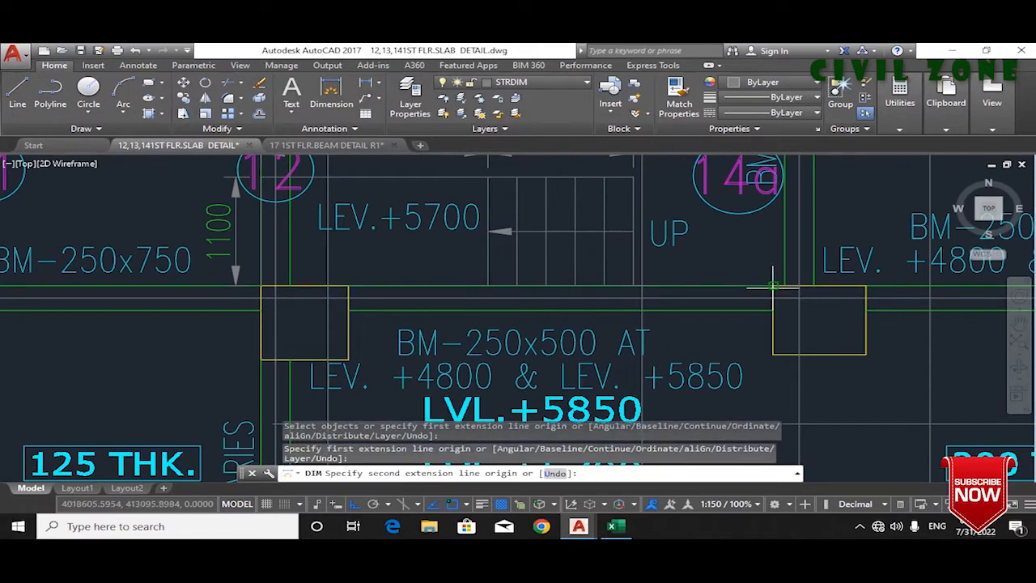
click(774, 285)
scroll(553, 283, up, 3)
key(Escape)
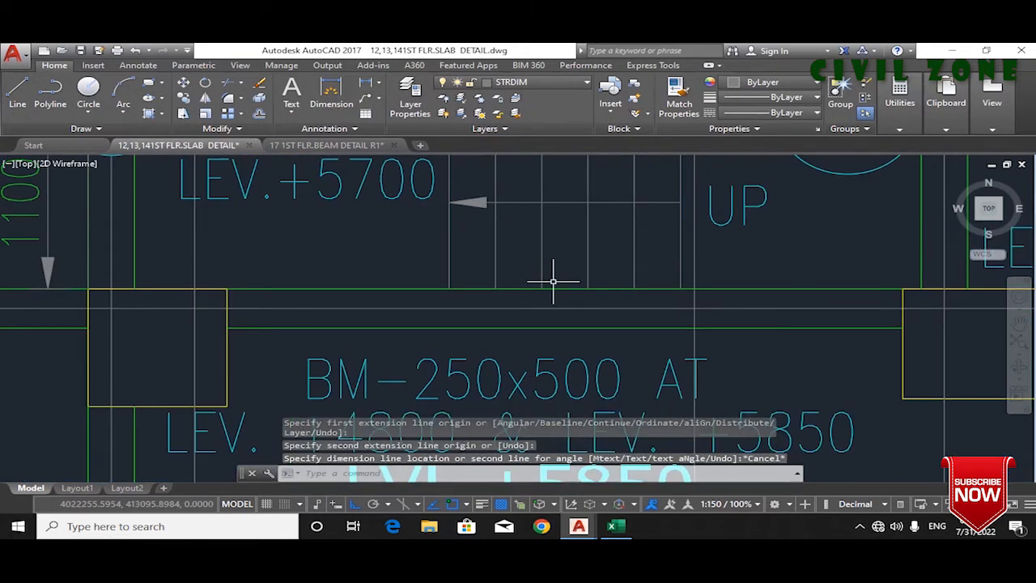
Step: Measure the clear span between the E12 and E14a column faces in the beam detail drawing, without placing a dimension
click(676, 470)
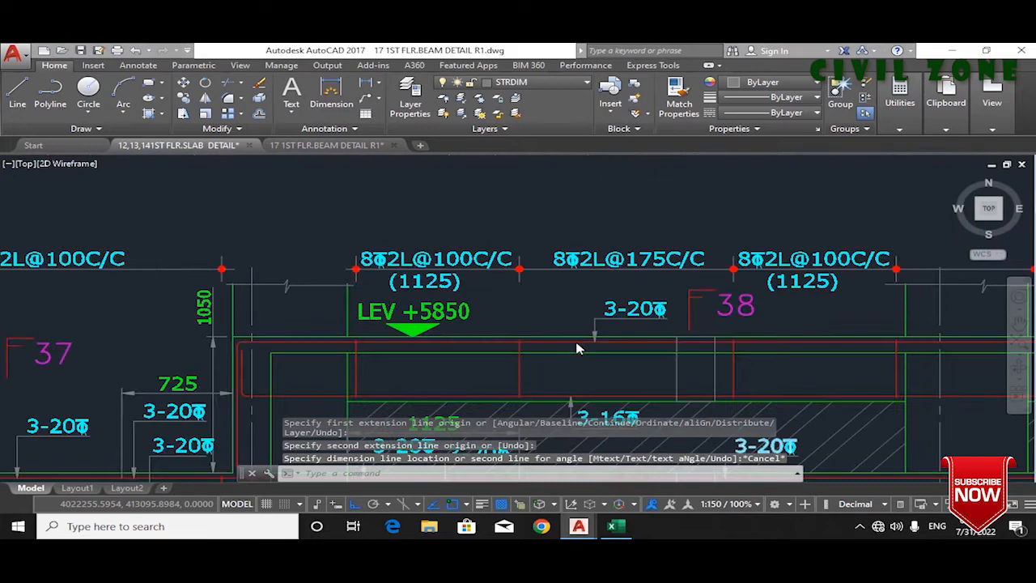
click(331, 92)
scroll(392, 311, down, 2)
scroll(362, 374, up, 2)
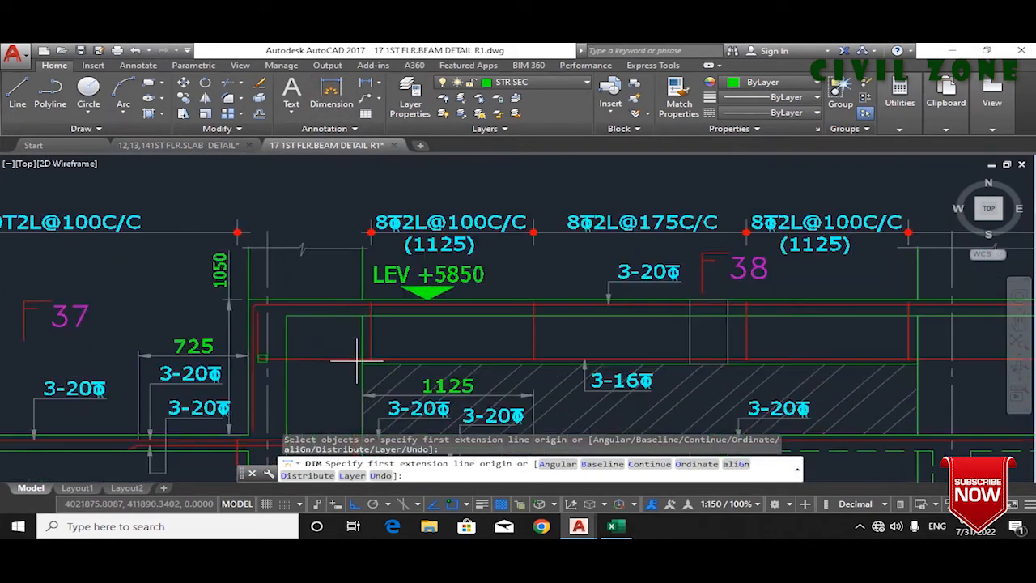
click(354, 303)
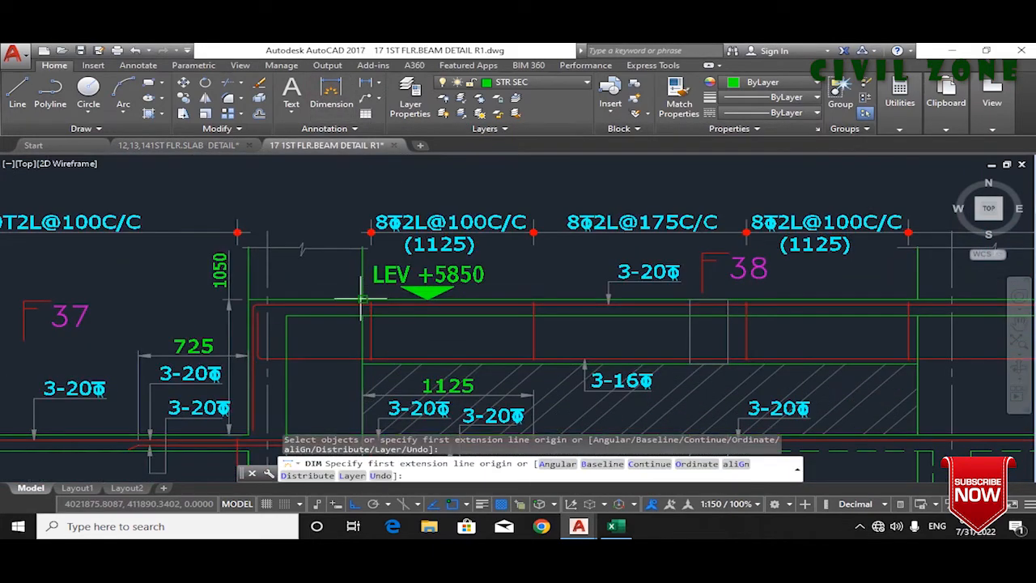
click(919, 299)
key(Escape)
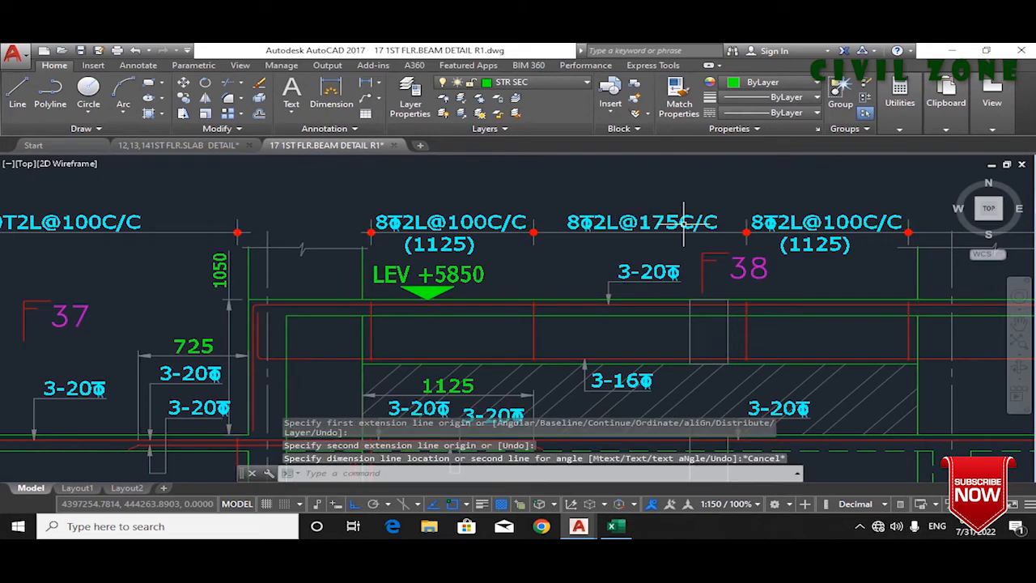
Step: In Excel, set the count formula of the Grid E12-E14a mid-span stirrup to =ROUND(((3.65-1.125-1.125)/0.175)-1,0)
click(612, 526)
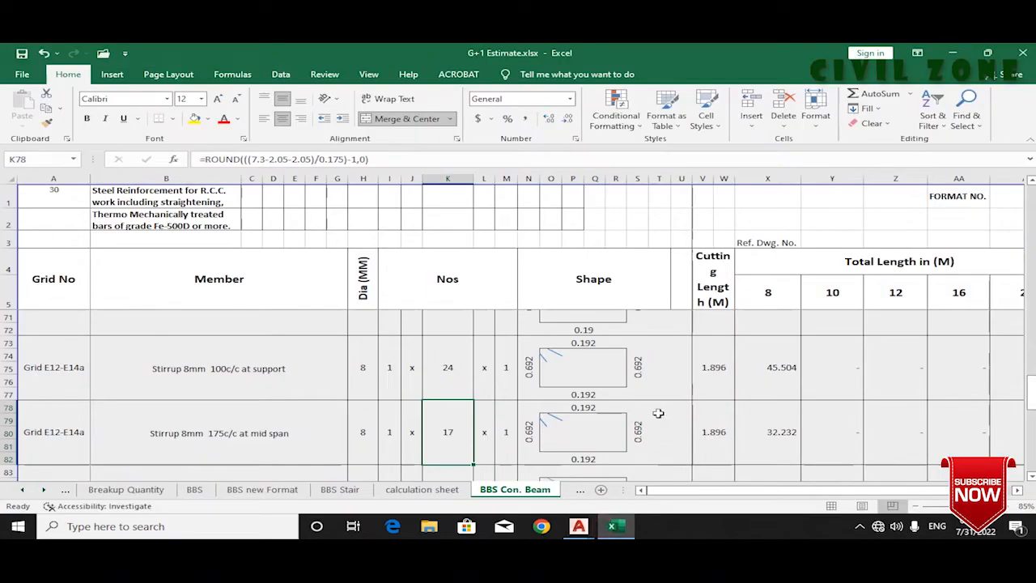
click(433, 381)
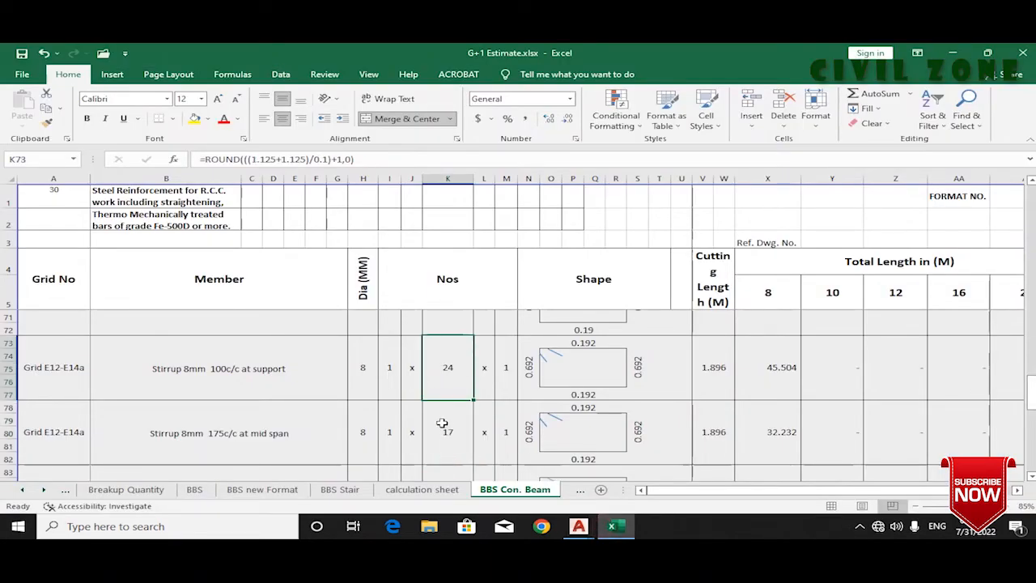
click(442, 422)
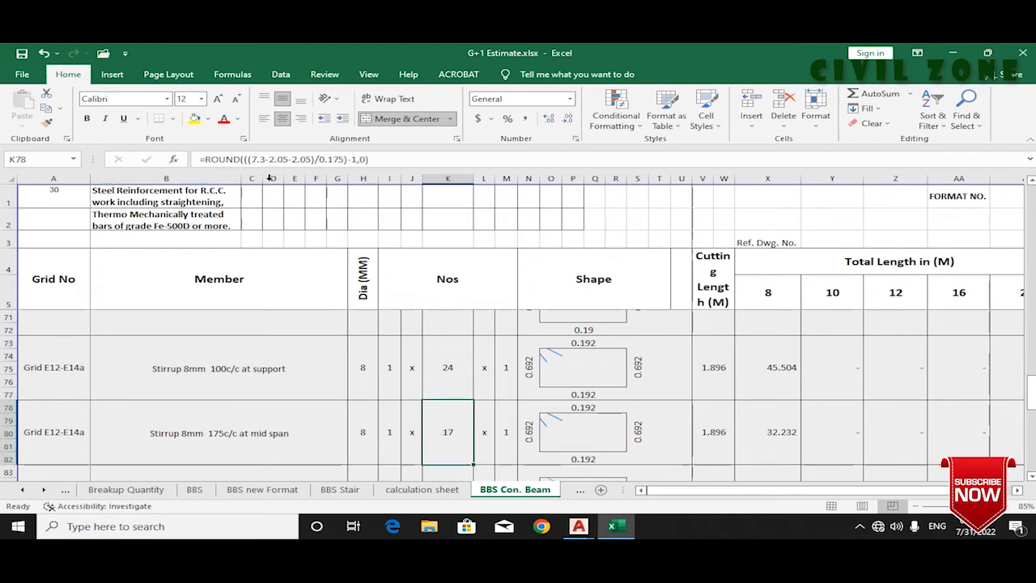
click(261, 160)
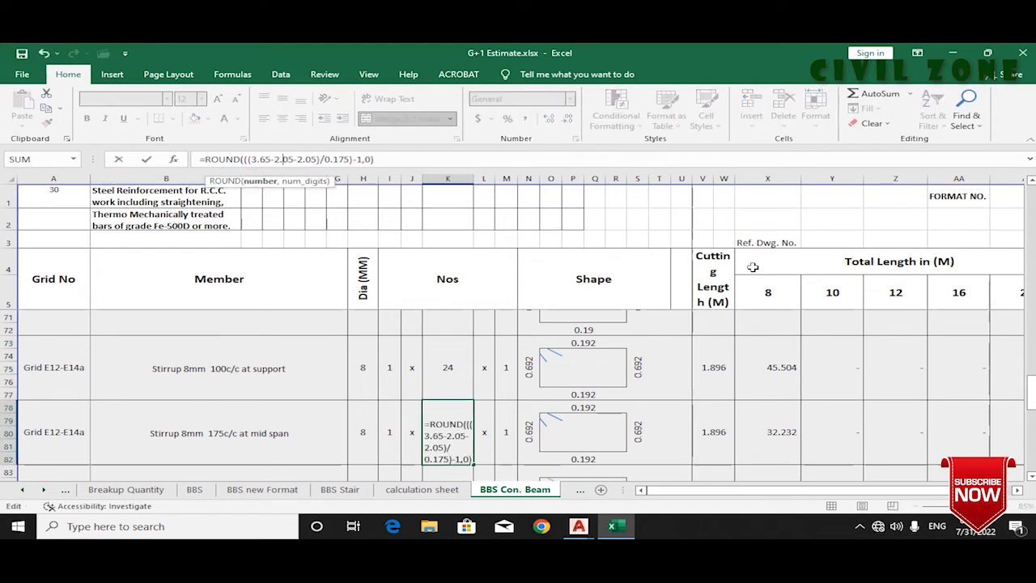
key(BackSpace)
text(1.1)
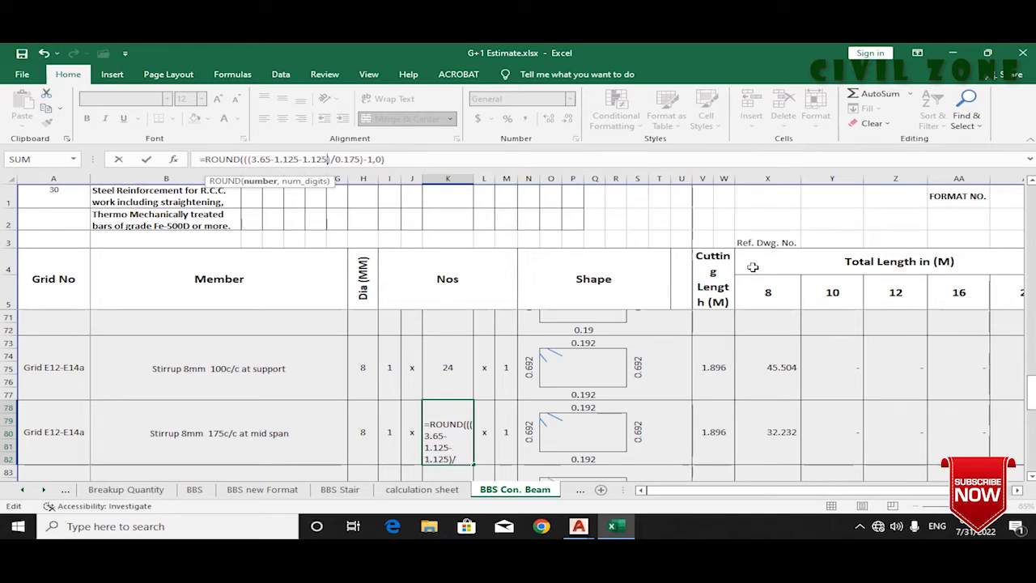
key(Return)
click(484, 422)
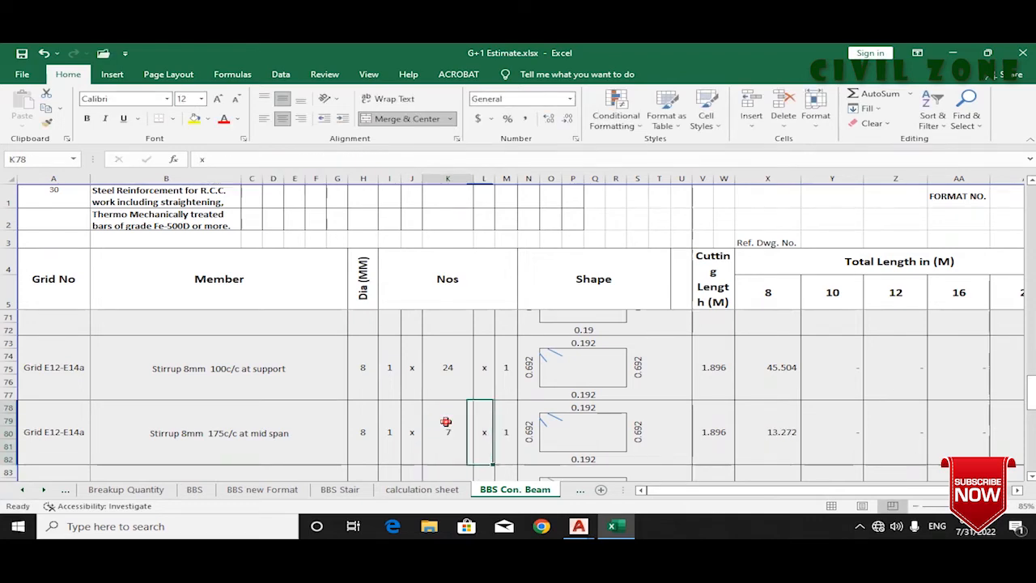
click(466, 447)
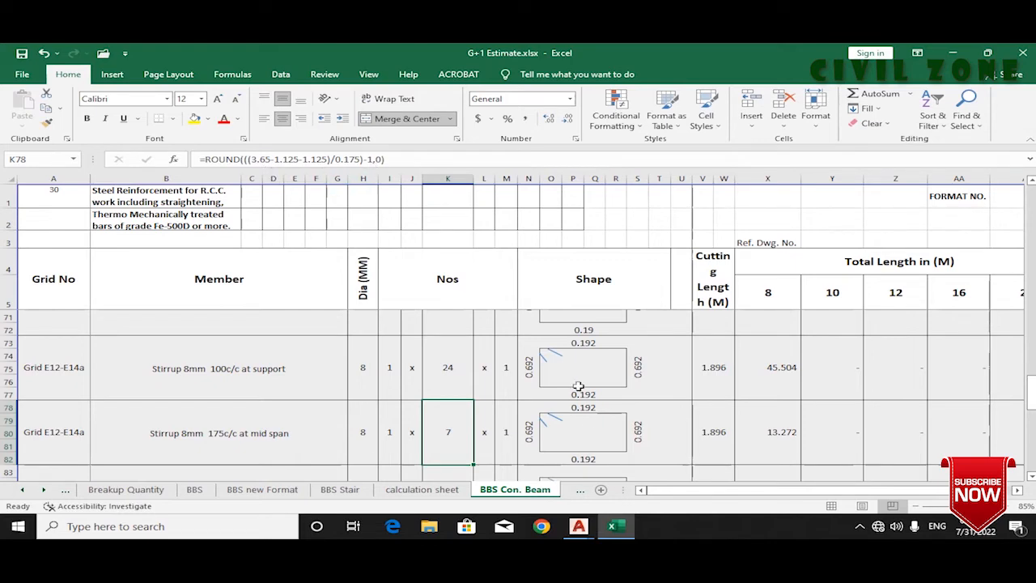
Step: Examine the section mark of the E12-E14a span in AutoCAD's beam detail drawing and the width and depth in SEC 38-38
mouse_move(580, 528)
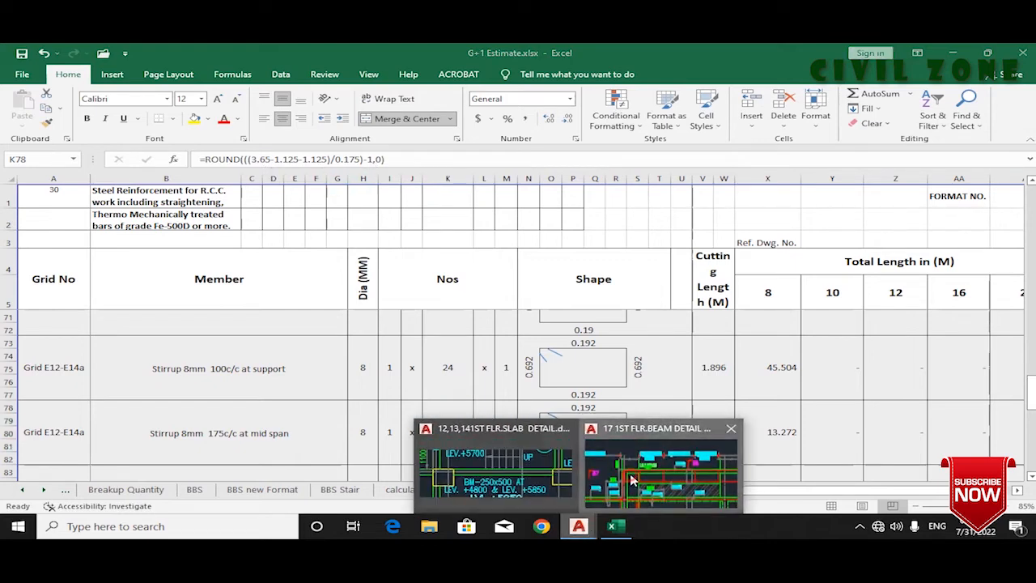
click(657, 469)
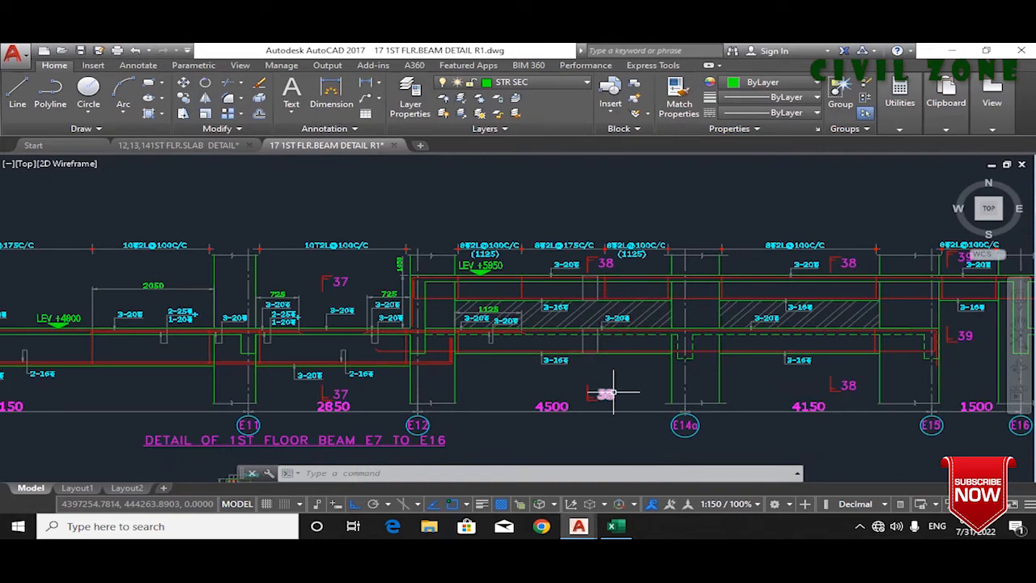
scroll(601, 408, up, 2)
scroll(582, 282, down, 5)
scroll(438, 358, up, 5)
scroll(454, 349, down, 2)
scroll(429, 380, up, 2)
drag(479, 328, 486, 413)
scroll(512, 390, down, 1)
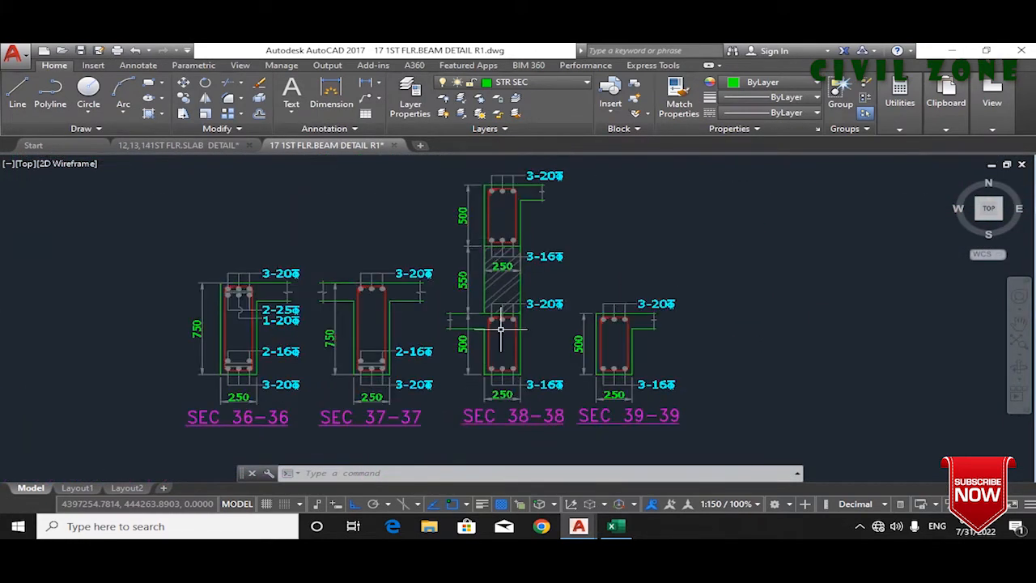
scroll(500, 299, up, 2)
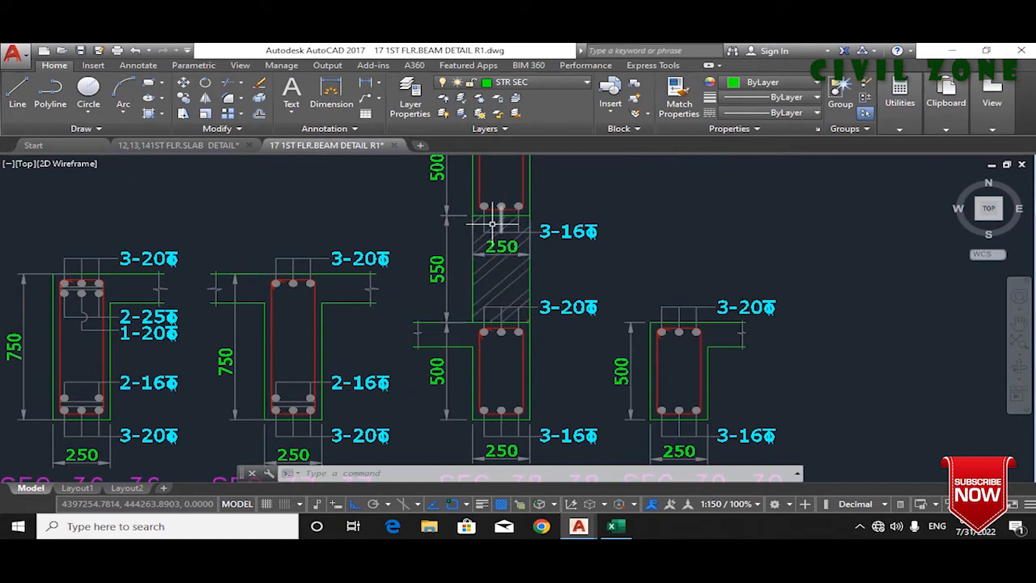
scroll(466, 370, up, 2)
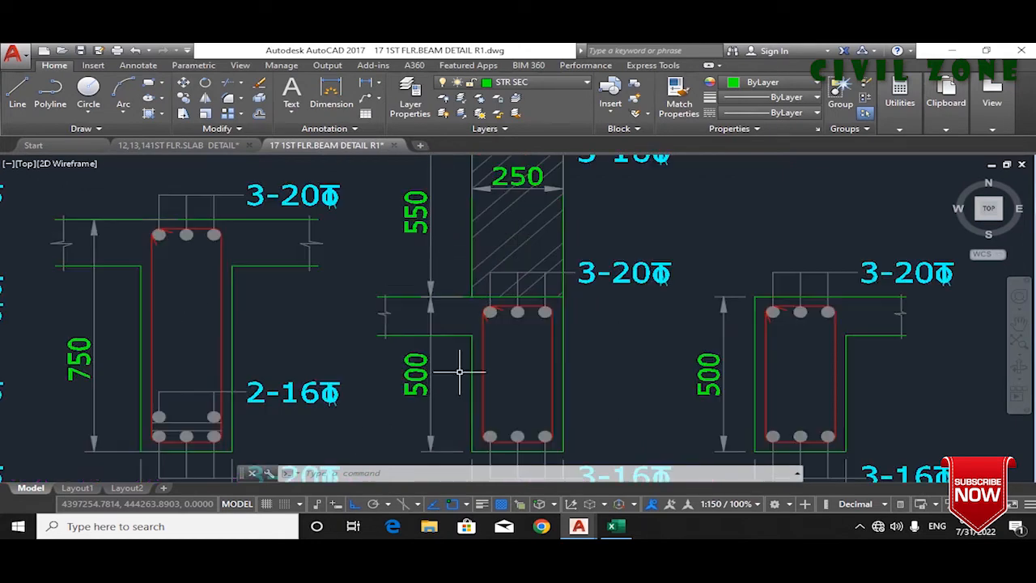
scroll(477, 369, down, 3)
scroll(327, 367, up, 3)
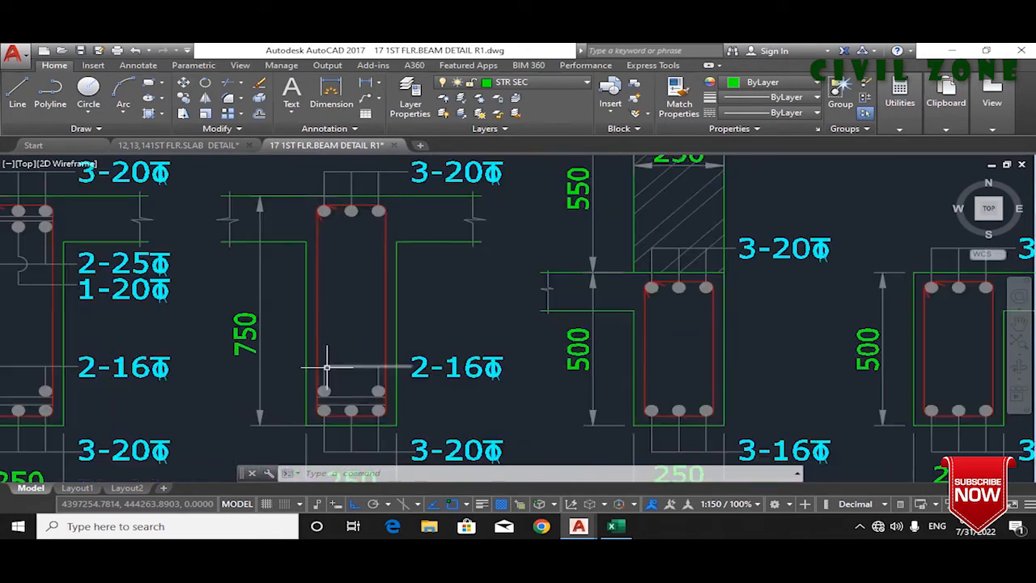
Step: In Excel, change the beam depth to 0.5 in the side-length formulas of both Grid E12-E14a stirrups, check the cutting length and save the workbook
click(613, 526)
click(530, 437)
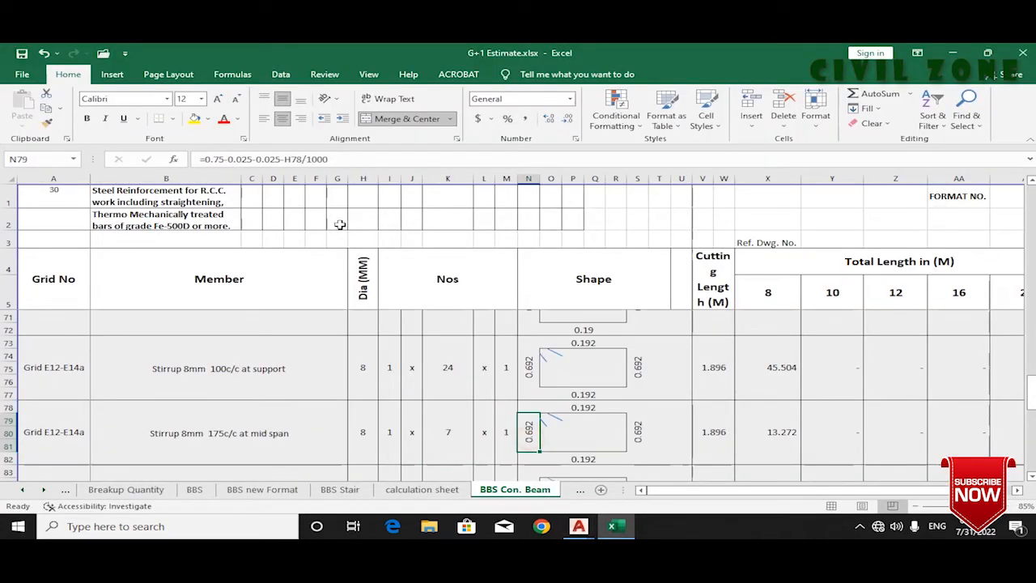
click(220, 160)
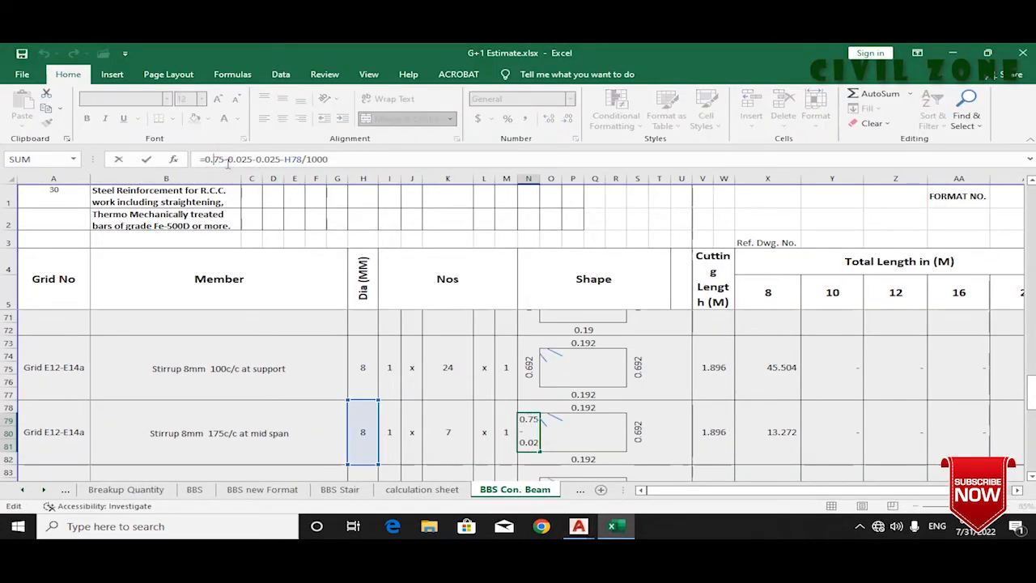
key(Return)
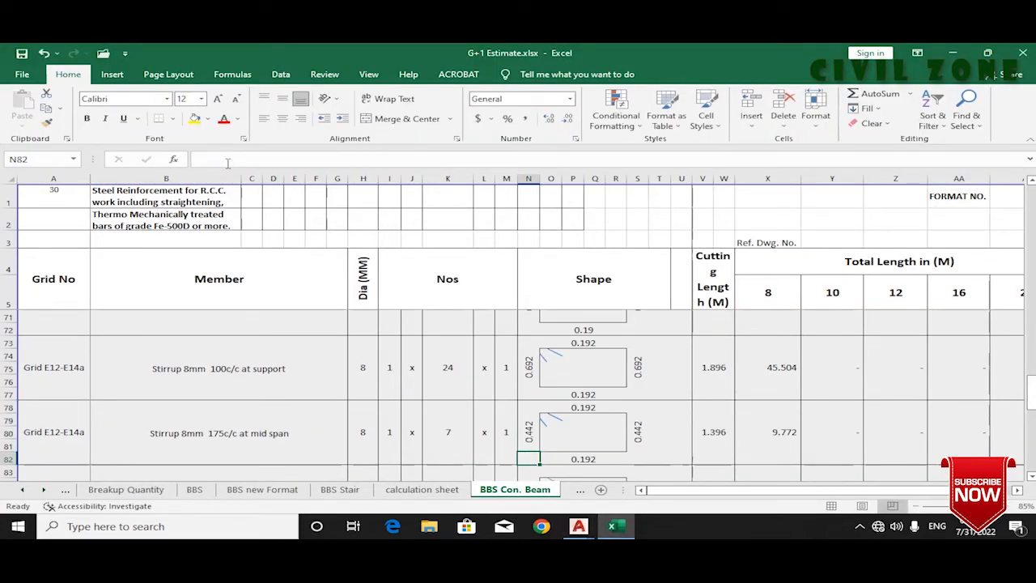
click(531, 375)
click(217, 160)
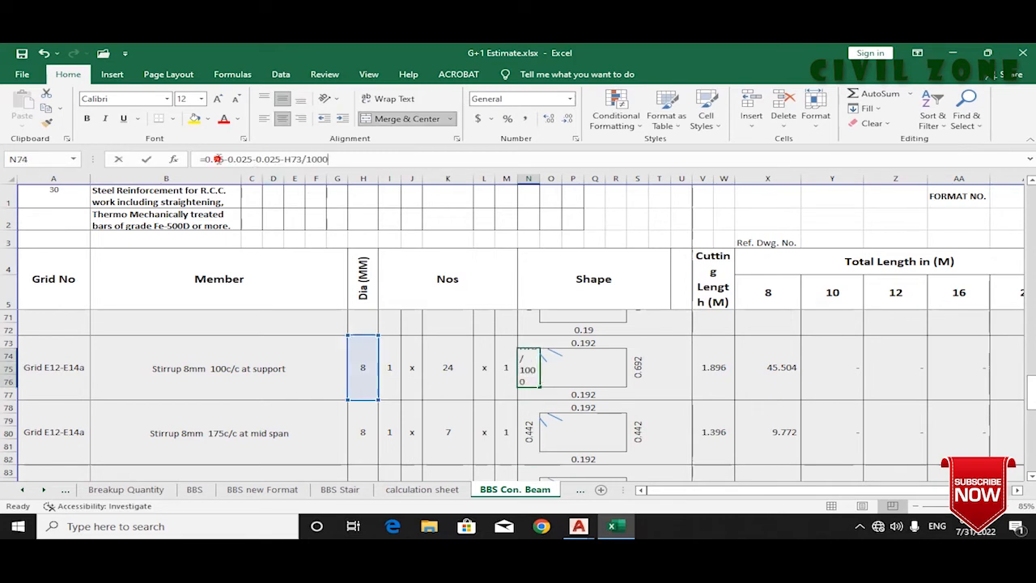
key(Return)
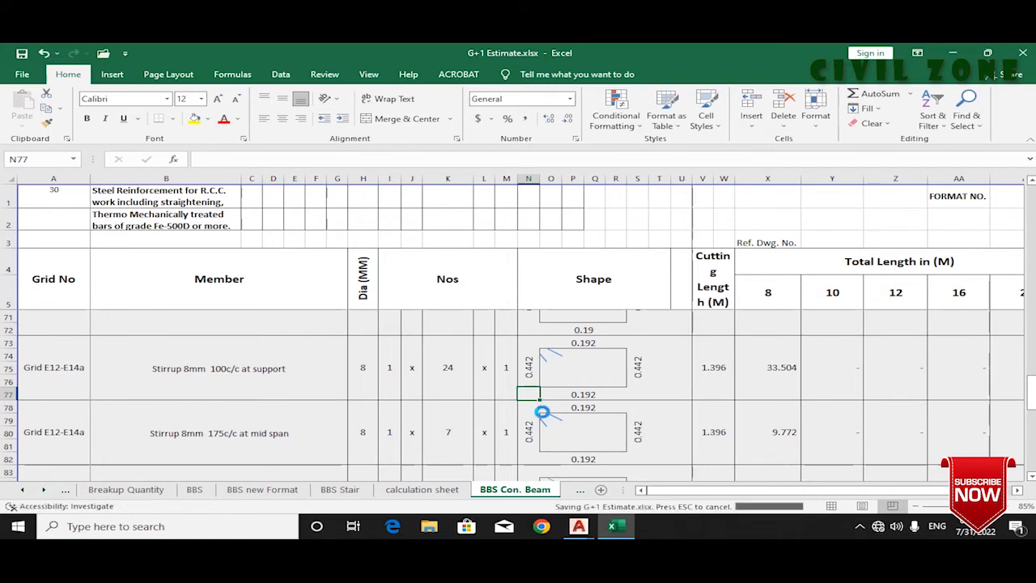
click(710, 431)
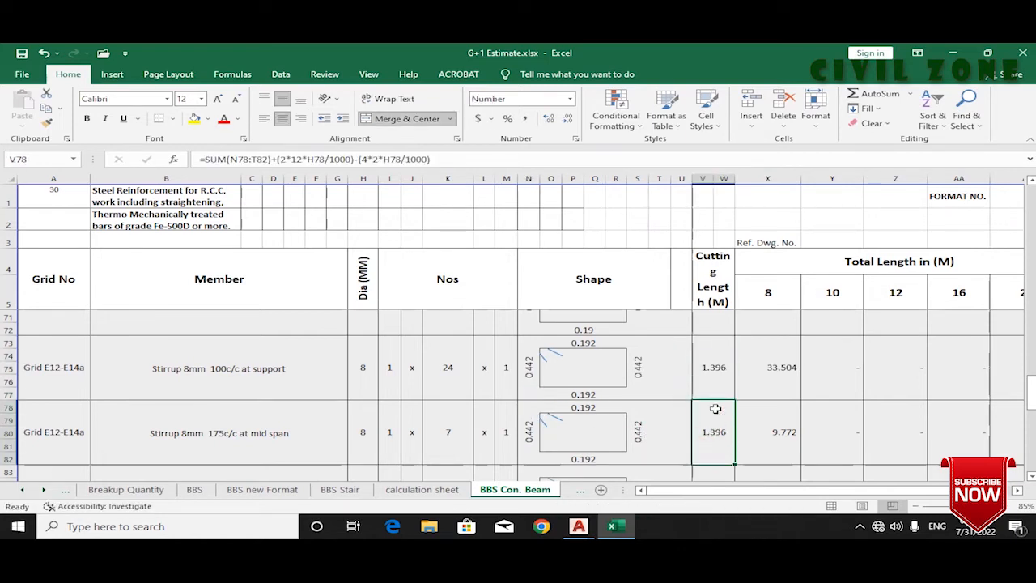
scroll(581, 418, down, 1)
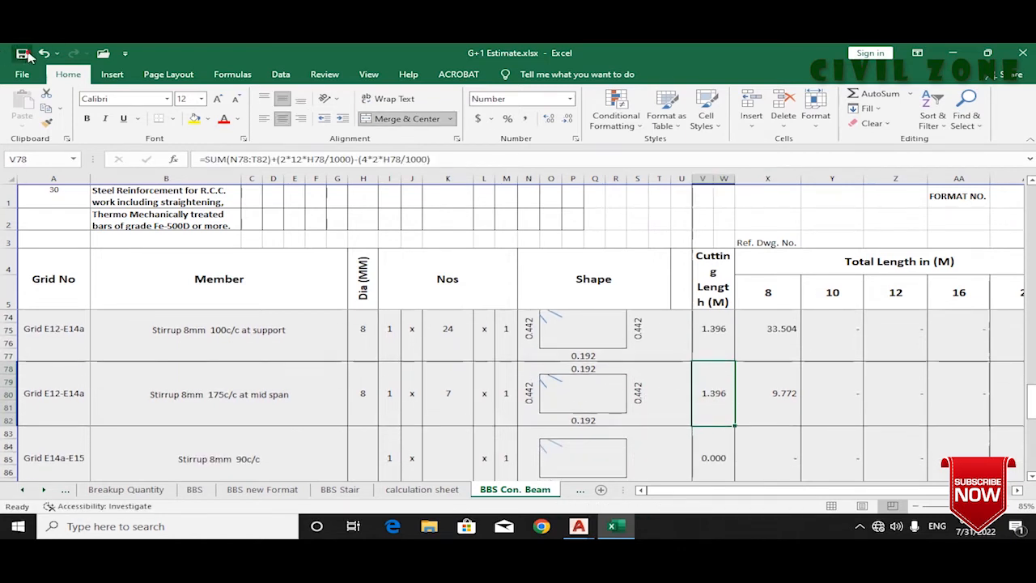
Step: Examine the stirrup callouts, section marks and grid labels of spans E12-E14a and E14a-E15 in AutoCAD's beam detail drawing
mouse_move(578, 526)
click(676, 477)
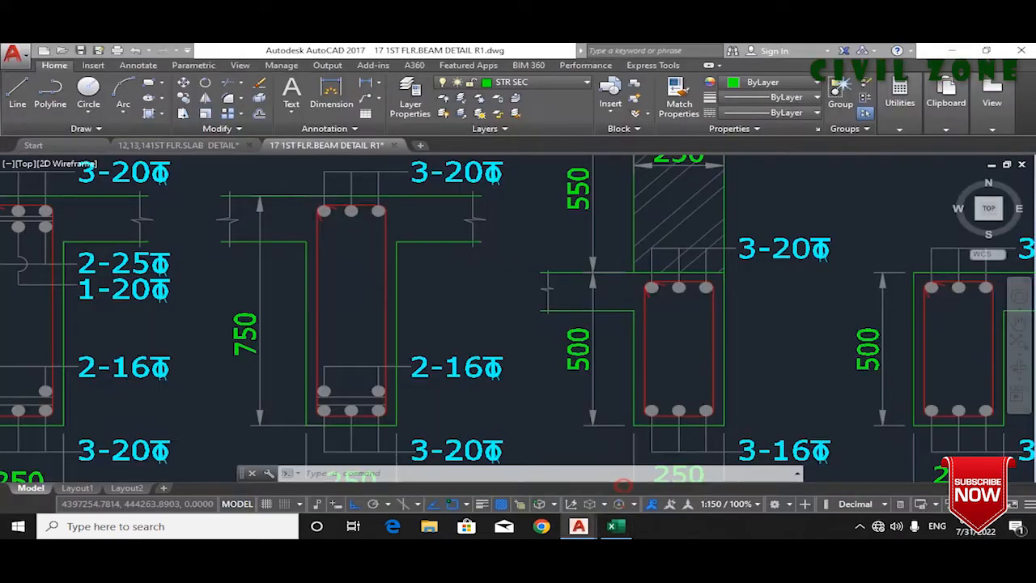
scroll(538, 276, down, 5)
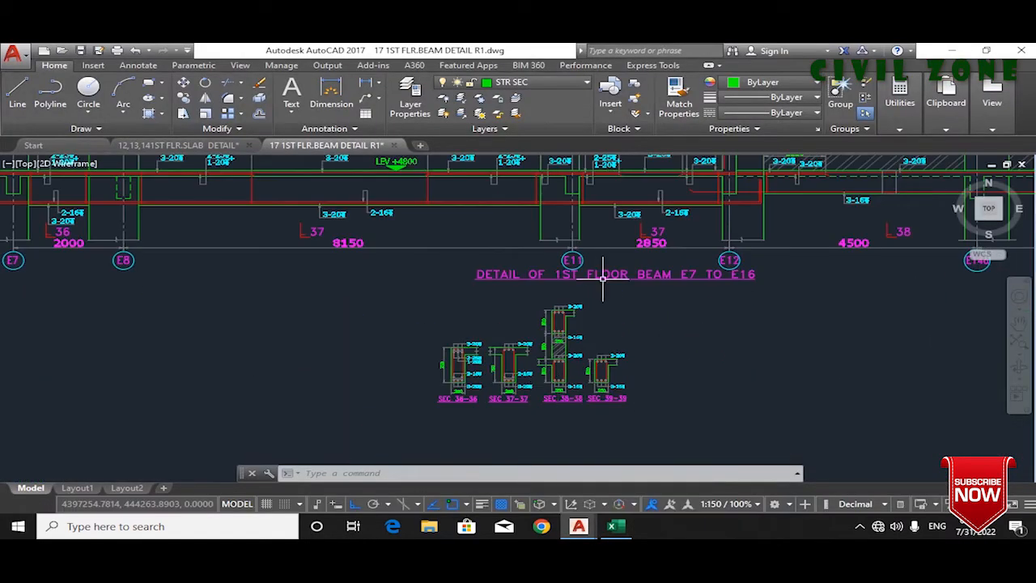
scroll(496, 414, up, 3)
drag(842, 324, 502, 324)
scroll(462, 296, up, 2)
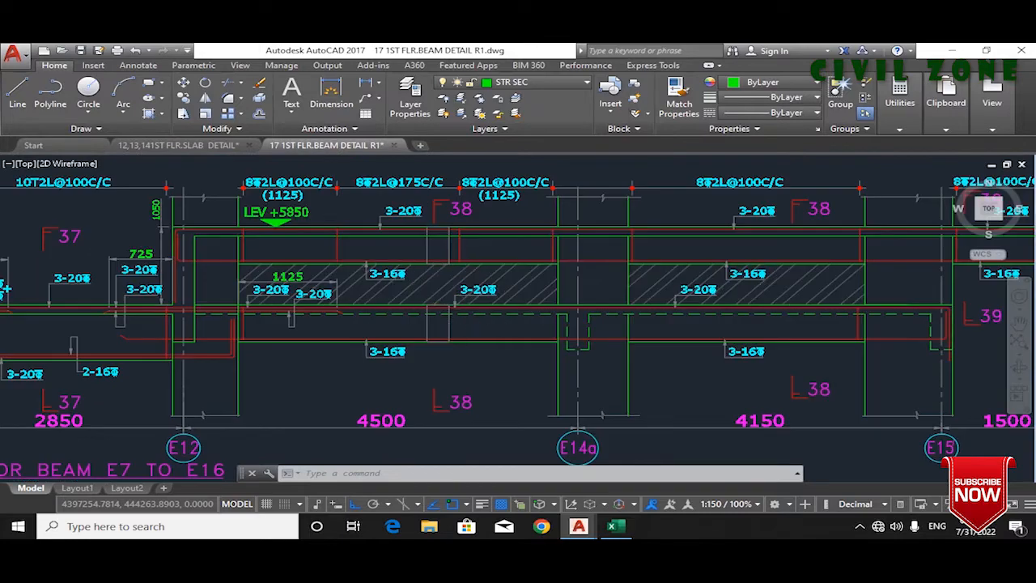
scroll(475, 324, down, 4)
scroll(613, 322, up, 2)
scroll(613, 323, up, 2)
click(612, 526)
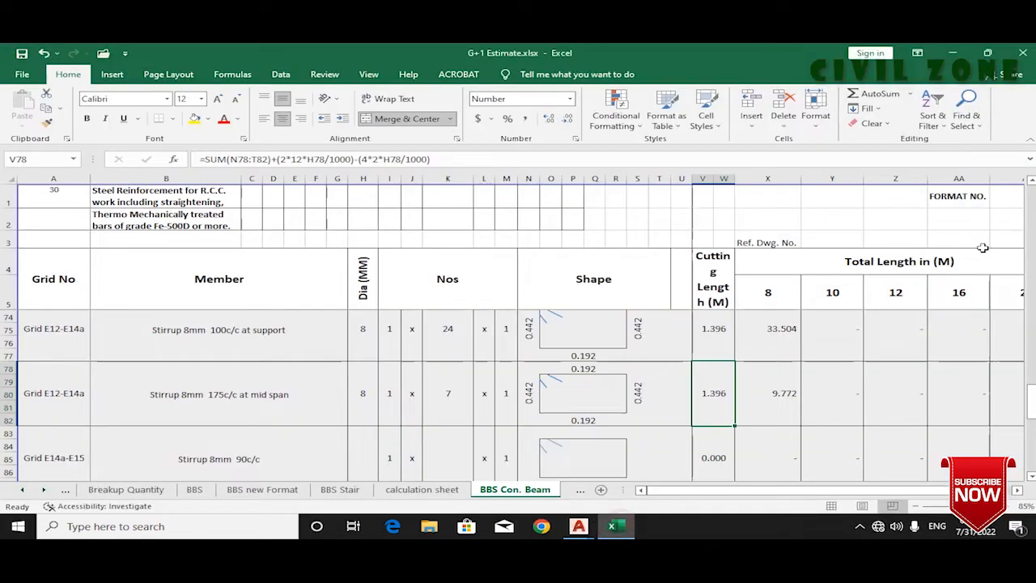
Step: In Excel, change the Grid E14a-E15 label to "Grid E14a-E15'" after checking the grid names in the AutoCAD beam elevation
scroll(135, 444, down, 1)
click(71, 389)
mouse_move(578, 526)
click(664, 474)
scroll(531, 354, down, 4)
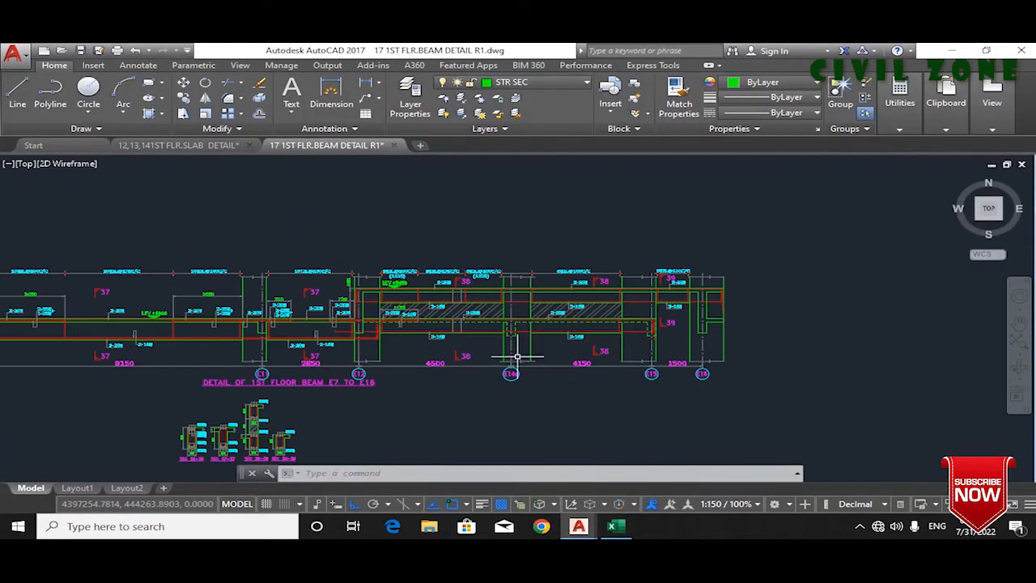
scroll(531, 354, up, 2)
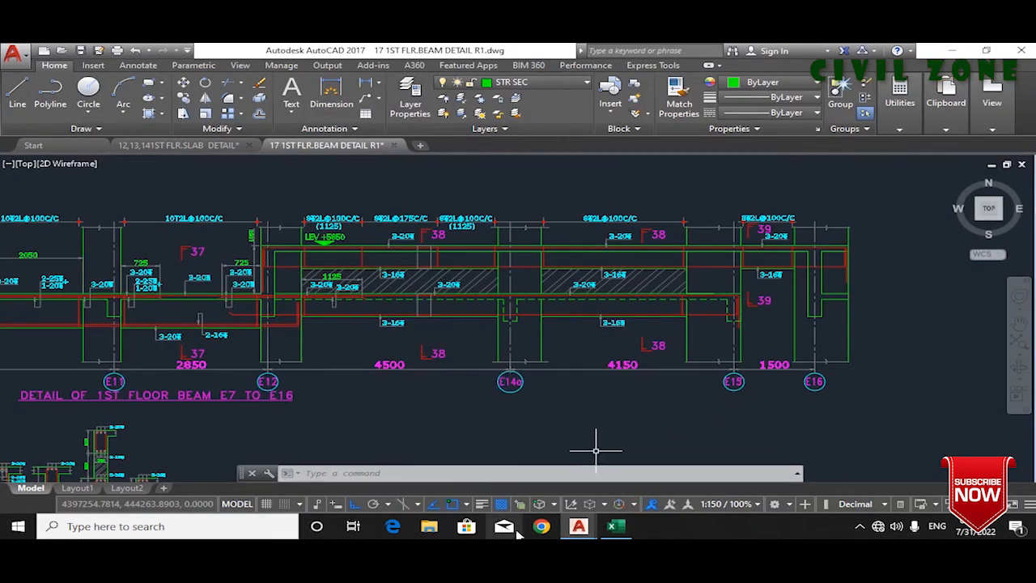
click(578, 526)
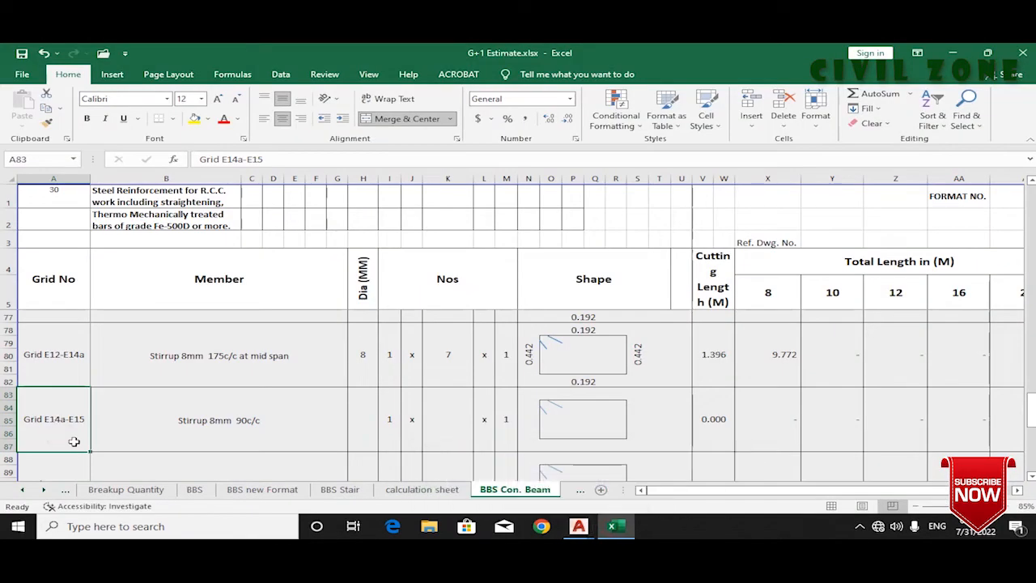
double_click(83, 421)
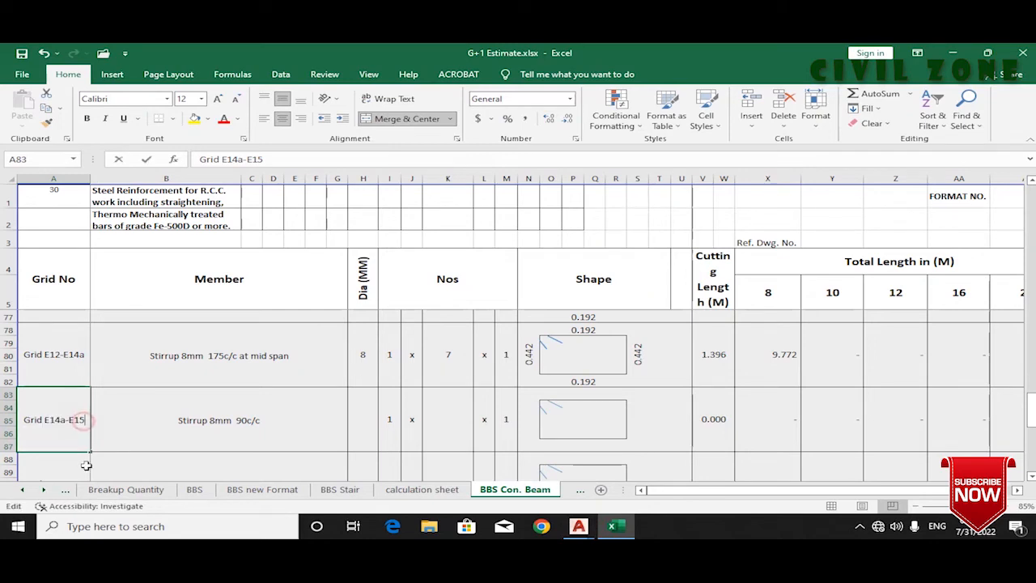
key(Return)
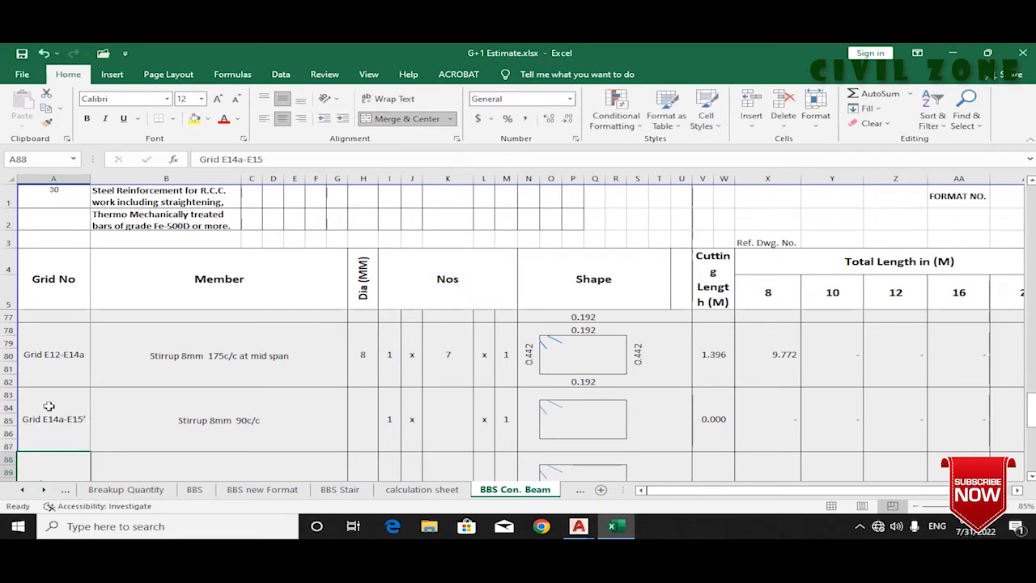
Step: Measure the clear span between the E14a and E15' column faces in AutoCAD's beam detail drawing, without placing a dimension
mouse_move(579, 525)
click(645, 489)
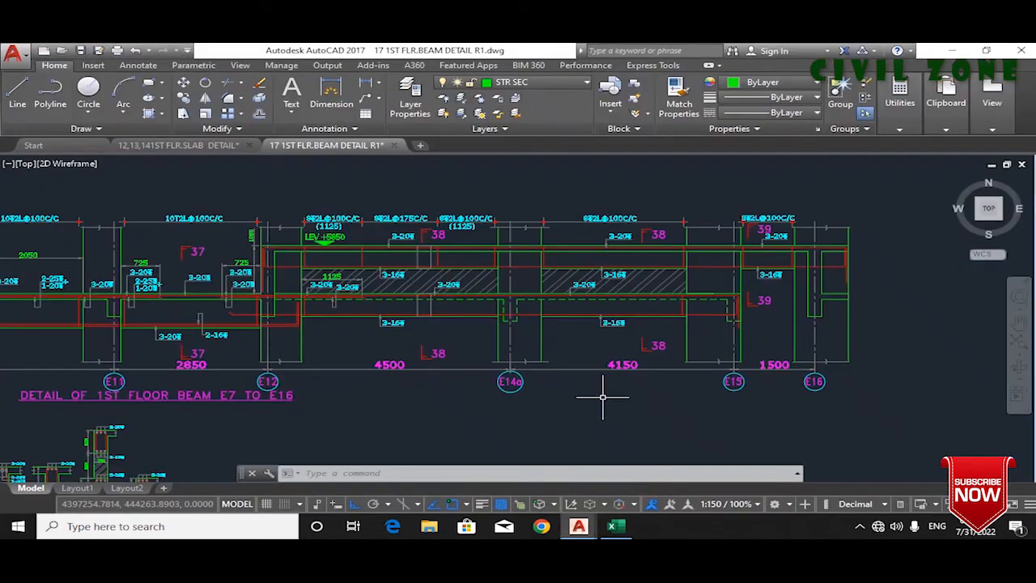
click(345, 94)
scroll(696, 328, up, 3)
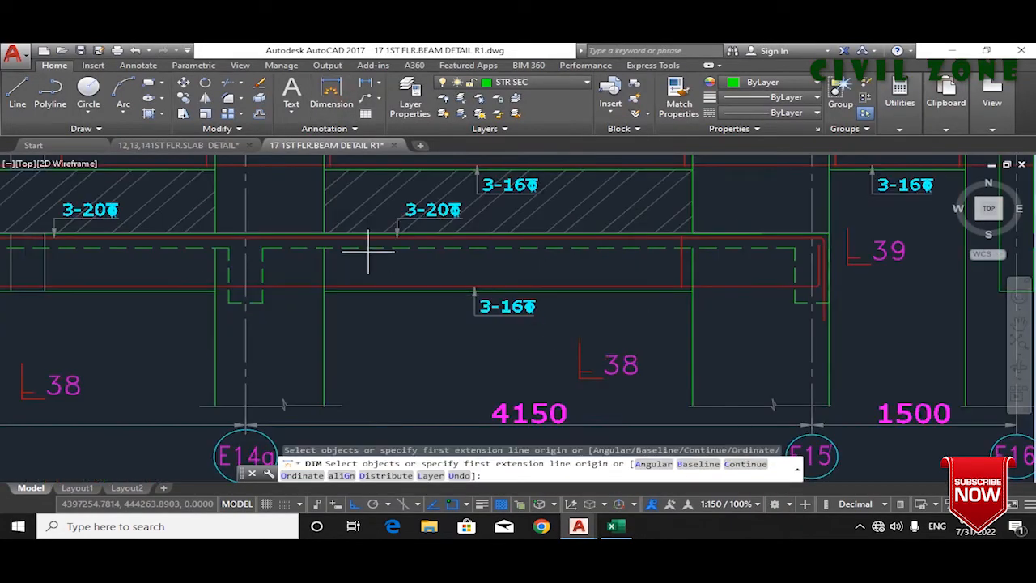
click(323, 234)
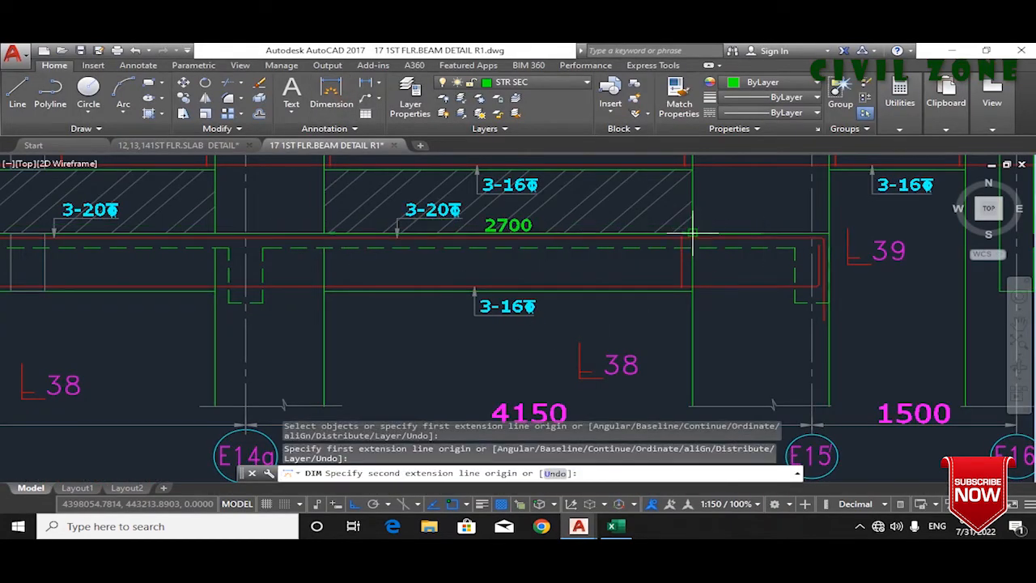
key(Escape)
Step: Measure the same clear span between the two column faces in the slab detail drawing, without placing a dimension
click(578, 526)
click(530, 479)
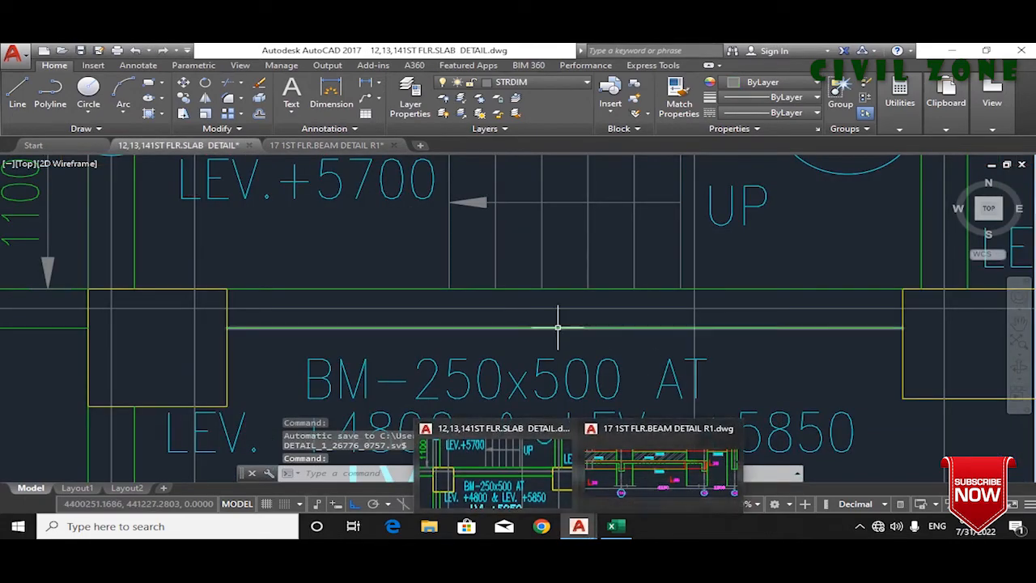
scroll(561, 329, down, 5)
click(331, 93)
scroll(682, 259, up, 5)
scroll(504, 243, down, 3)
scroll(640, 347, up, 3)
click(426, 232)
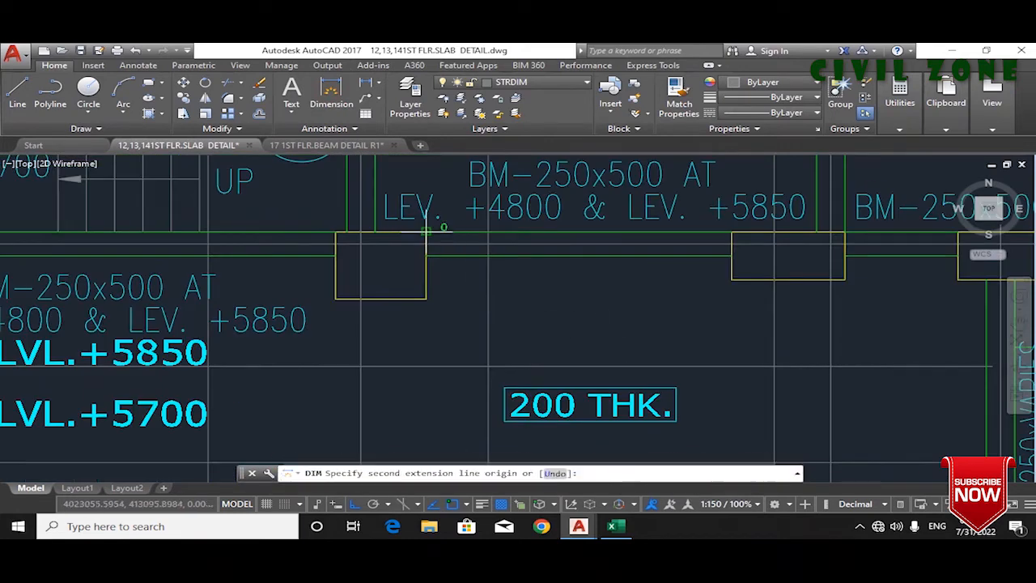
click(733, 234)
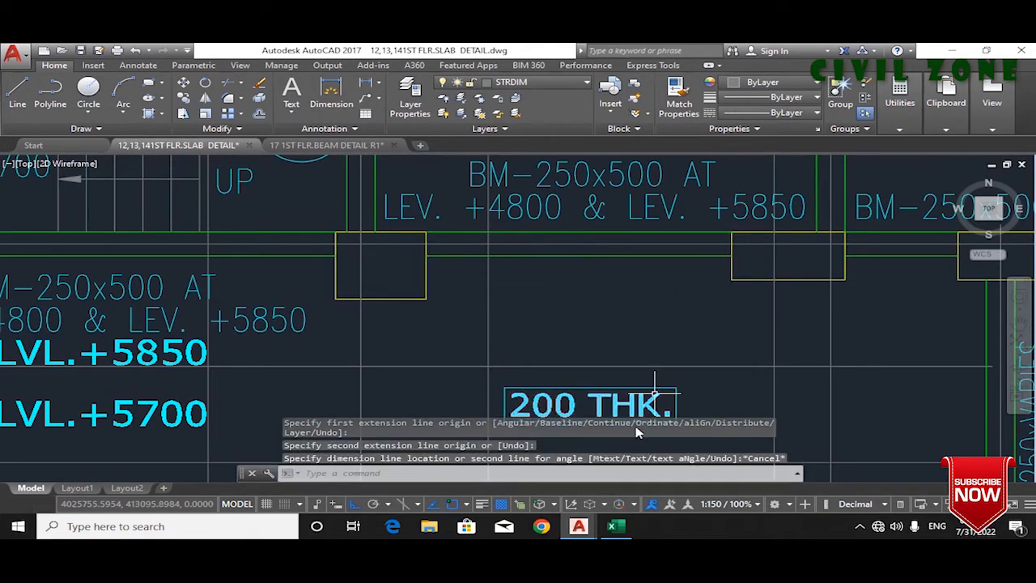
click(612, 526)
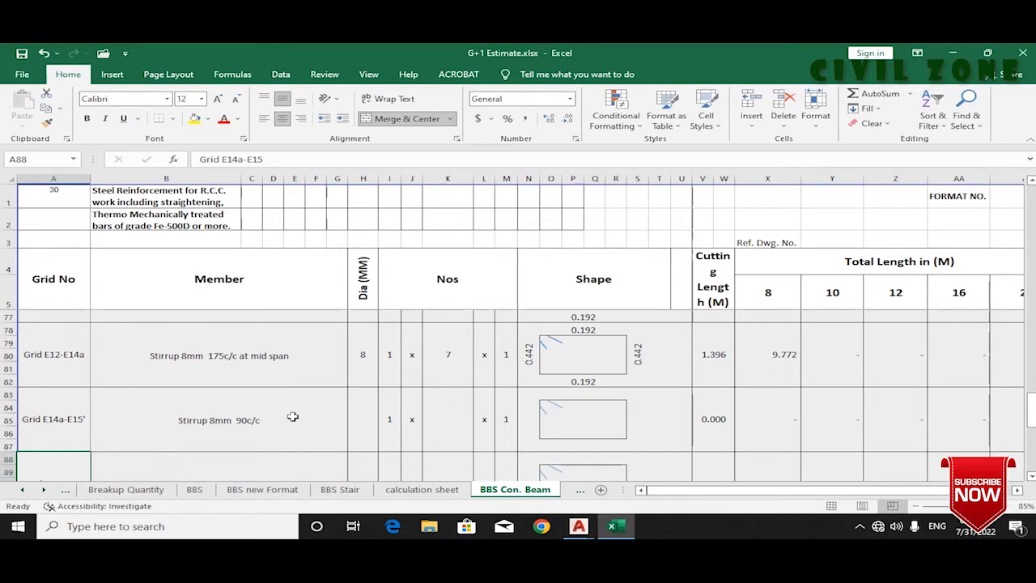
scroll(336, 424, up, 4)
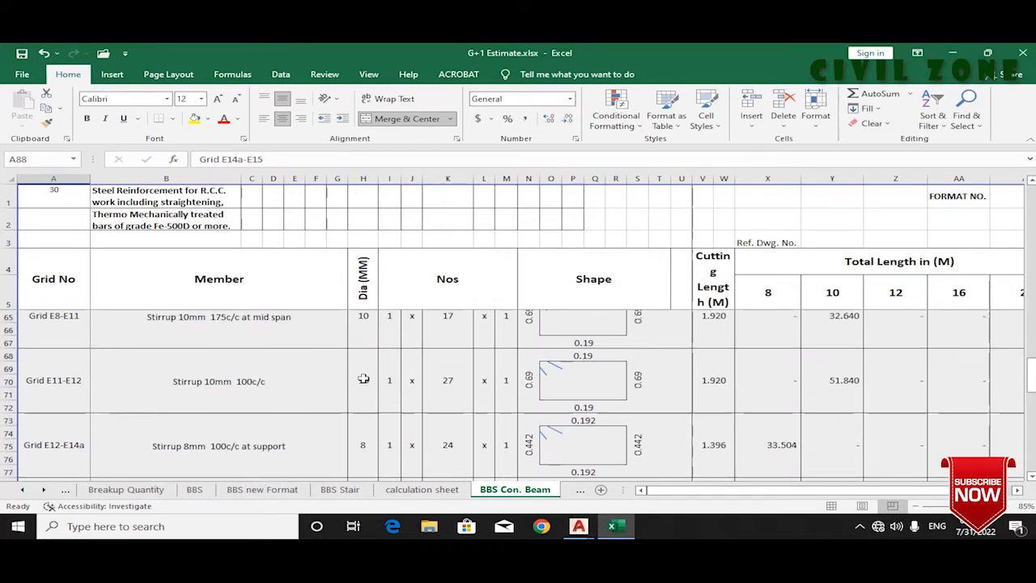
drag(36, 356, 907, 381)
key(ctrl+c)
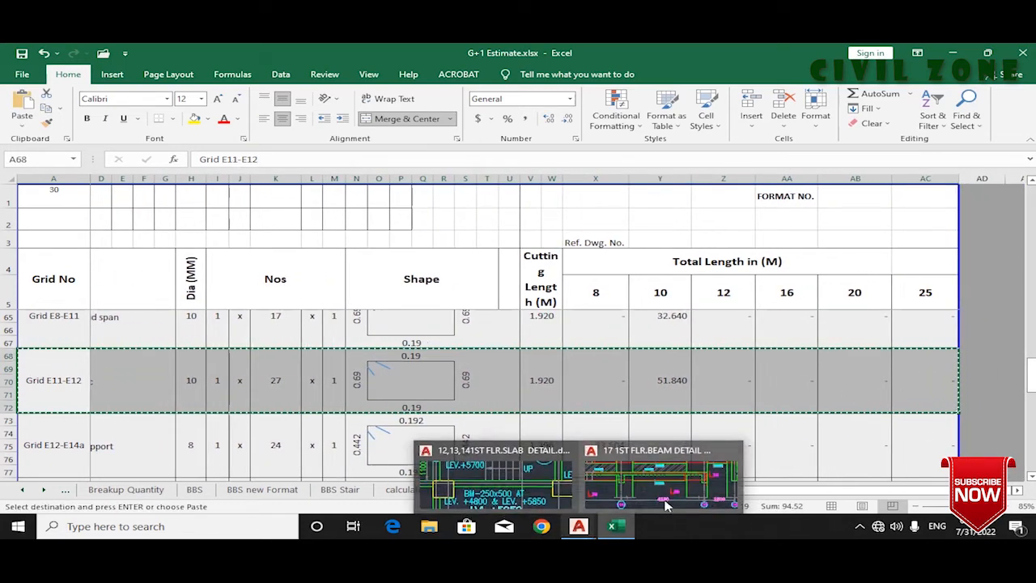
drag(784, 492, 753, 491)
scroll(485, 464, down, 3)
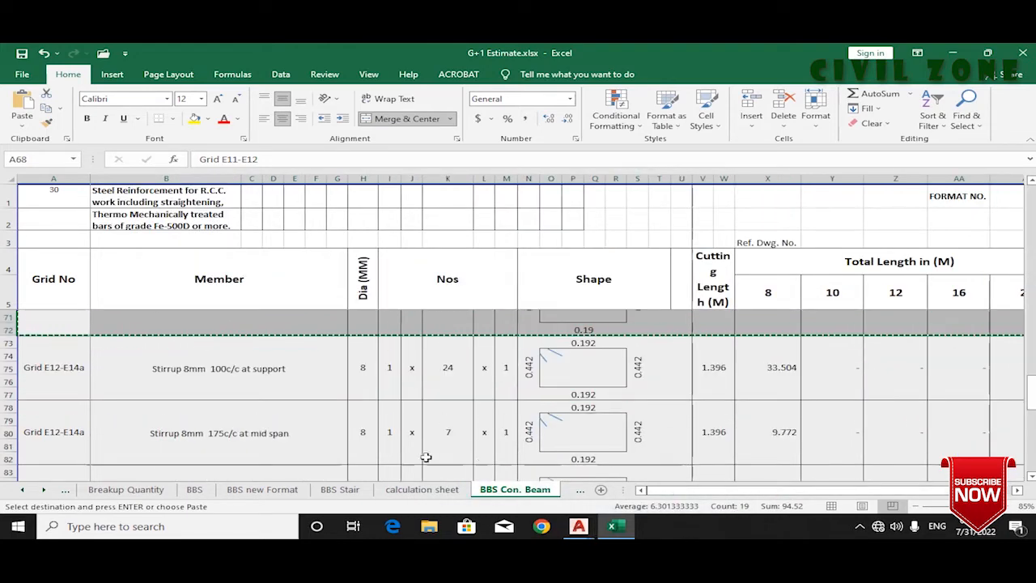
scroll(345, 443, down, 1)
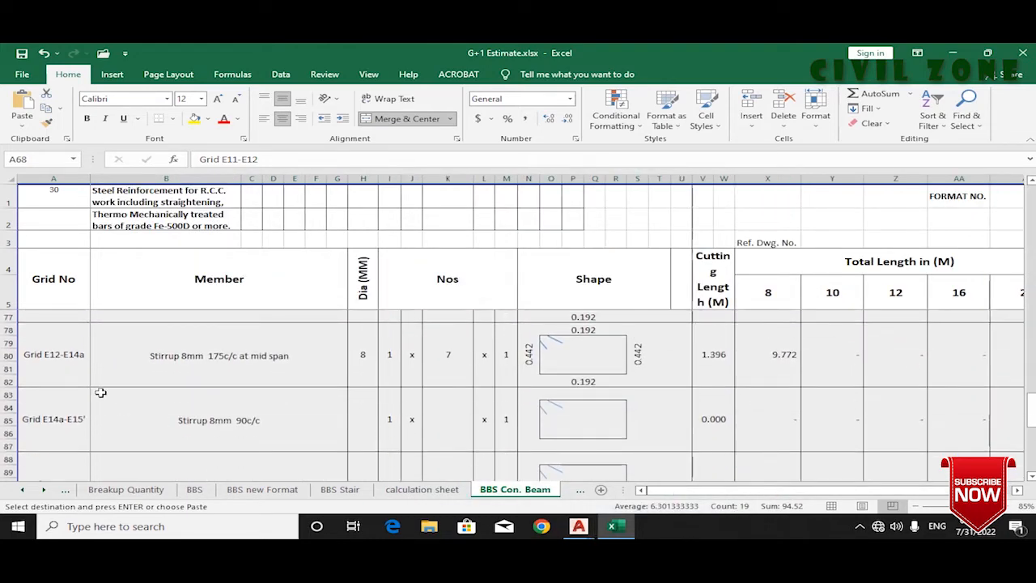
scroll(84, 402, up, 3)
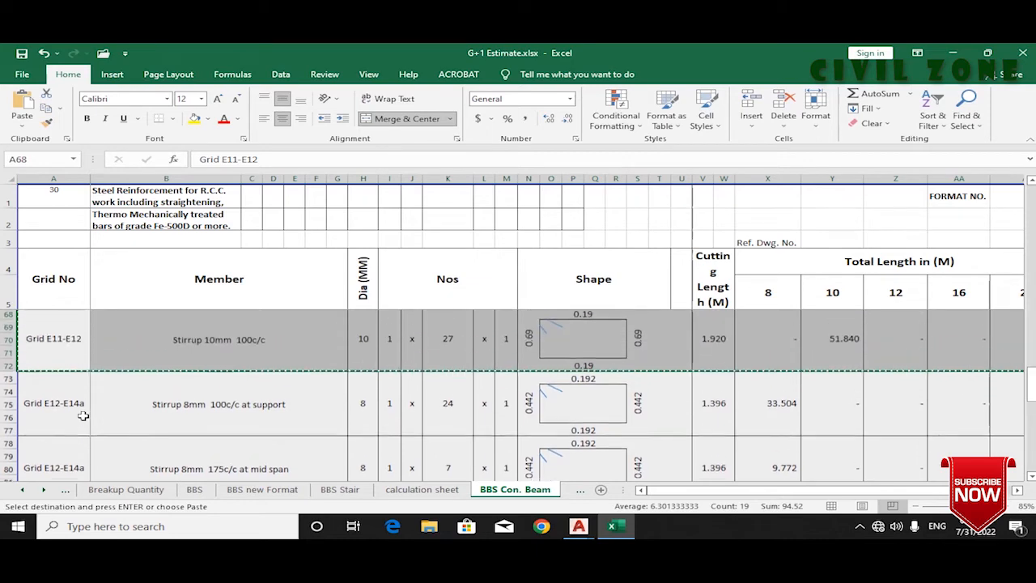
key(Escape)
Step: In Excel, copy the Grid E11-E12 stirrup entry without its grid label and paste it into the Grid E14a-E15' entry
scroll(82, 415, up, 1)
drag(92, 359, 912, 406)
key(ctrl+c)
drag(680, 490, 631, 486)
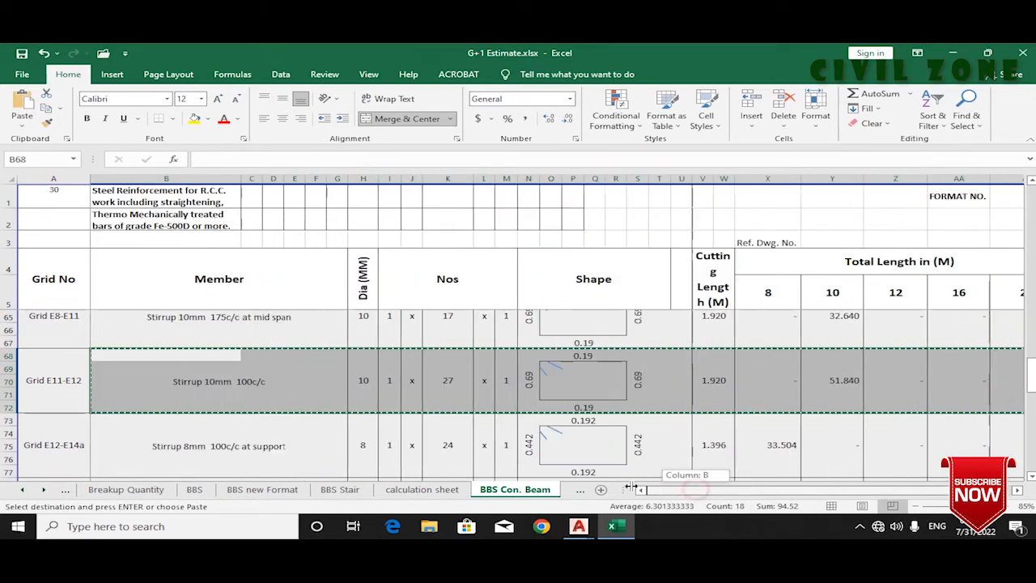
scroll(481, 433, down, 3)
click(105, 431)
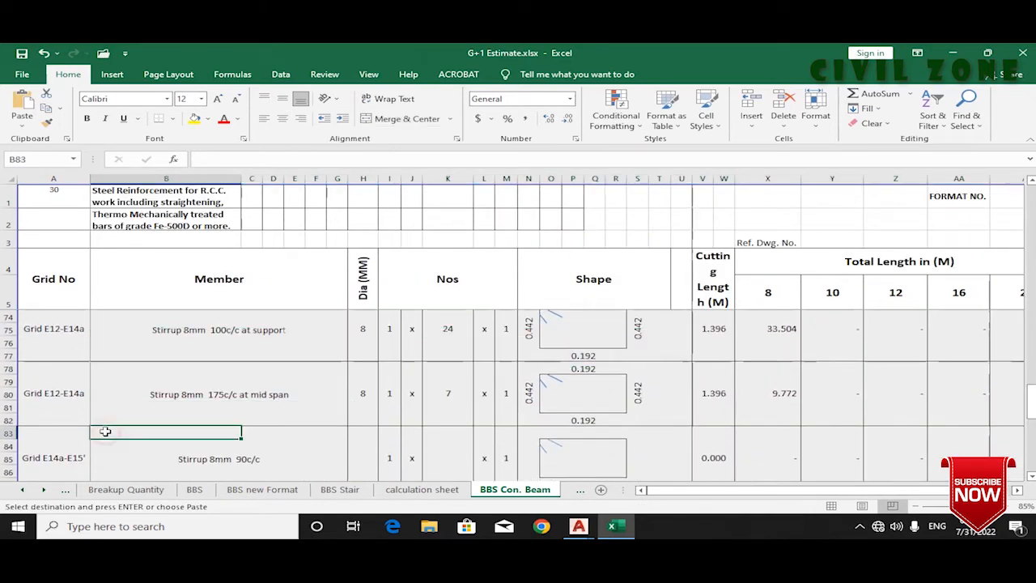
key(ctrl+v)
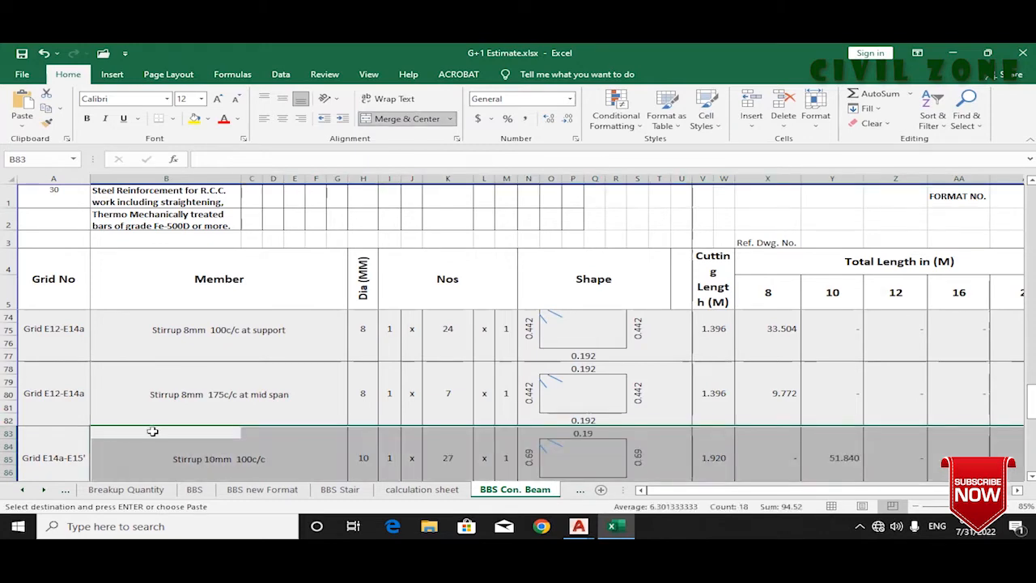
scroll(137, 432, down, 1)
click(222, 438)
Step: Check the E14a-E15' stirrup callout in AutoCAD, set the Excel entry's description to "Stirrup 8mm 100c/c" and its diameter to 8
mouse_move(579, 526)
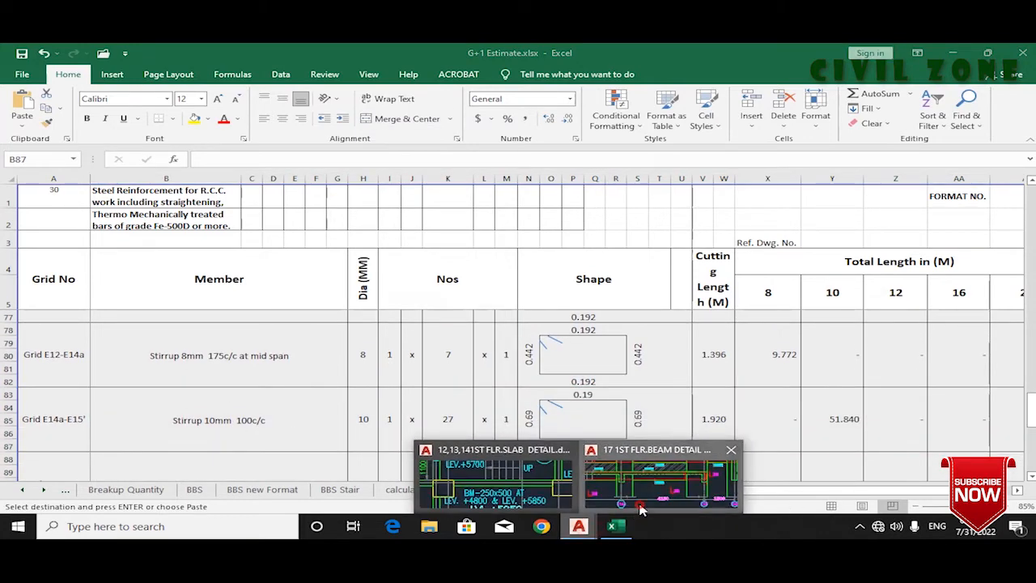
click(659, 490)
drag(580, 200, 559, 245)
scroll(557, 245, up, 2)
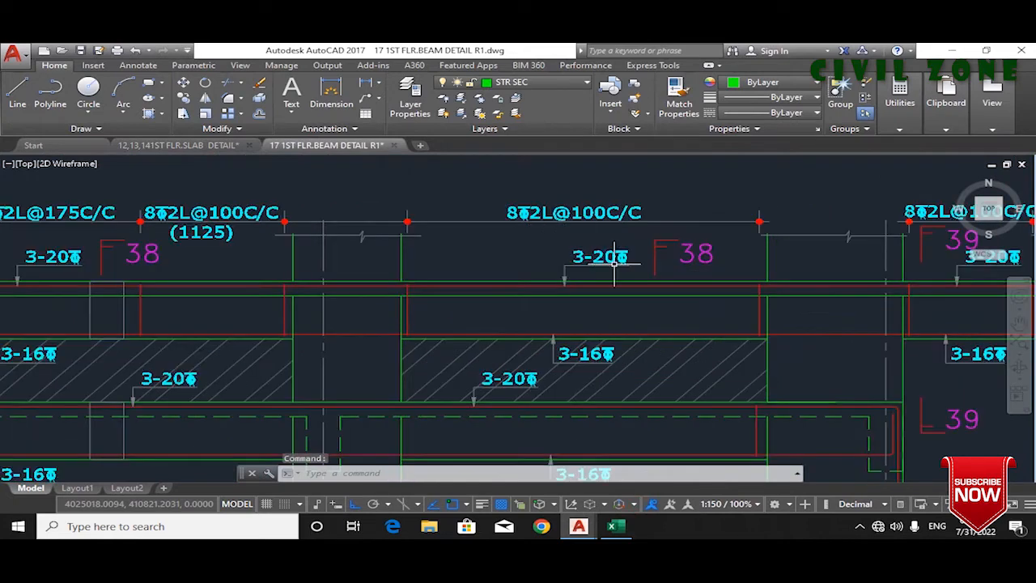
click(616, 526)
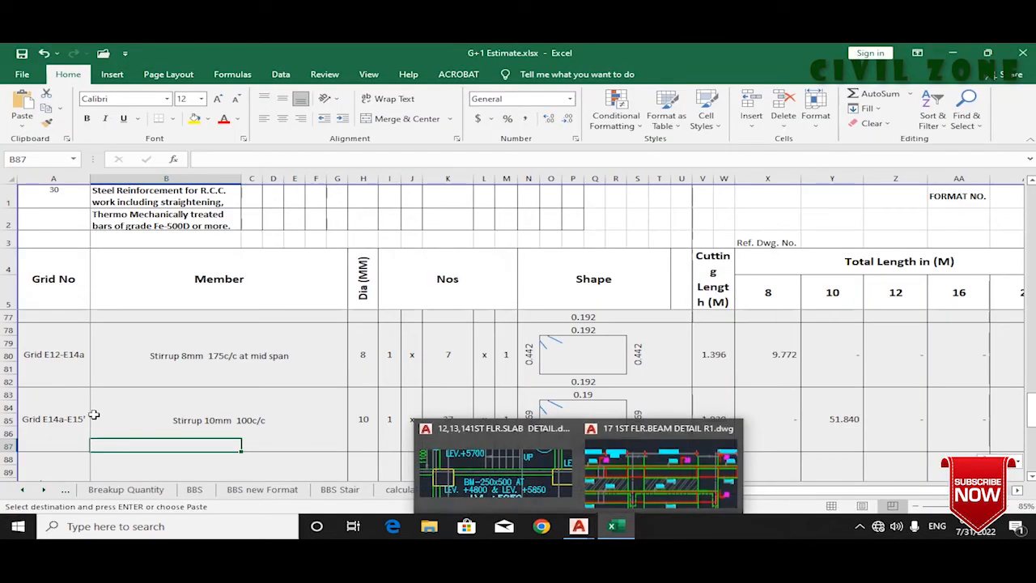
click(209, 419)
double_click(208, 422)
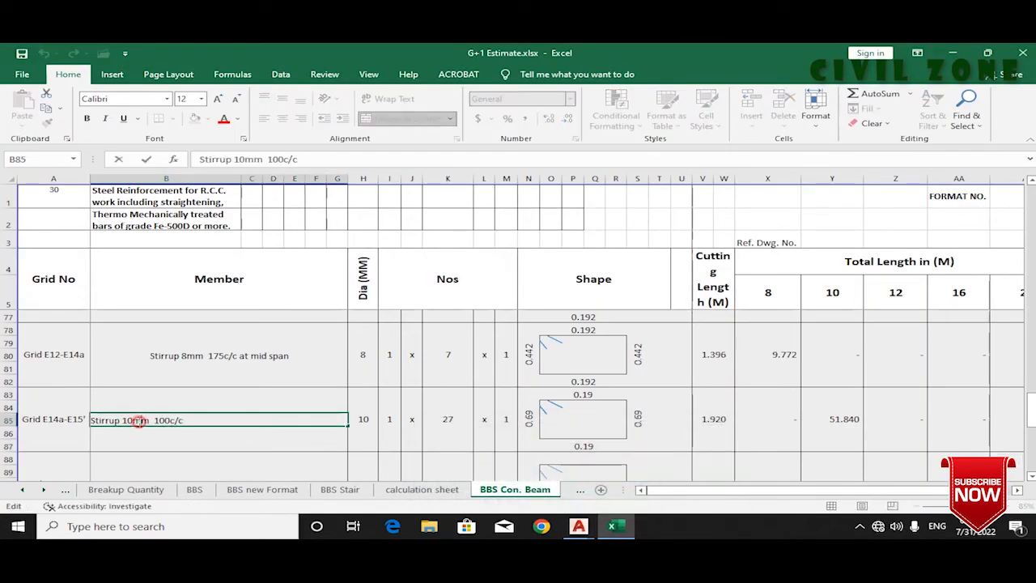
text(8)
key(Return)
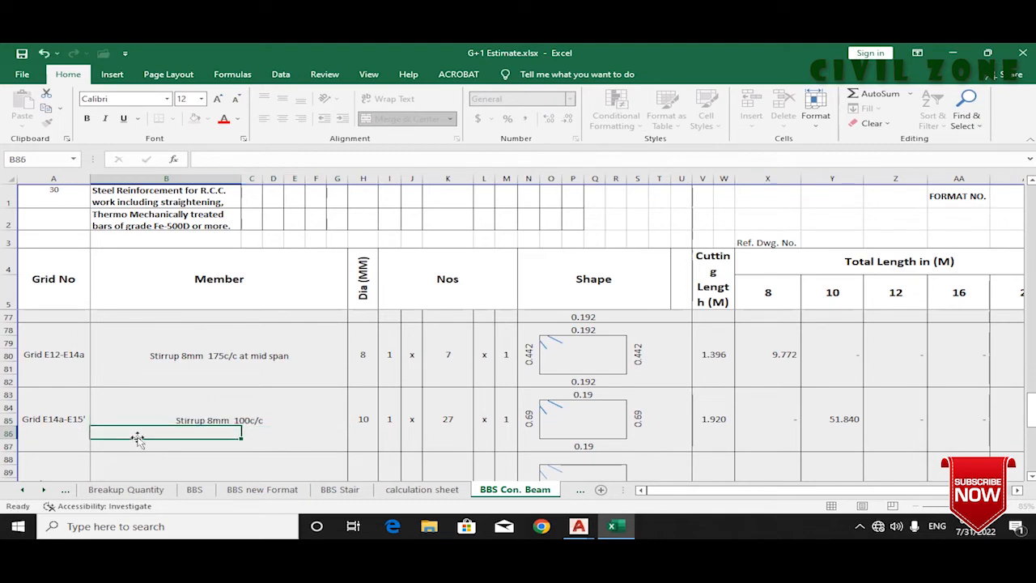
click(355, 413)
text(8)
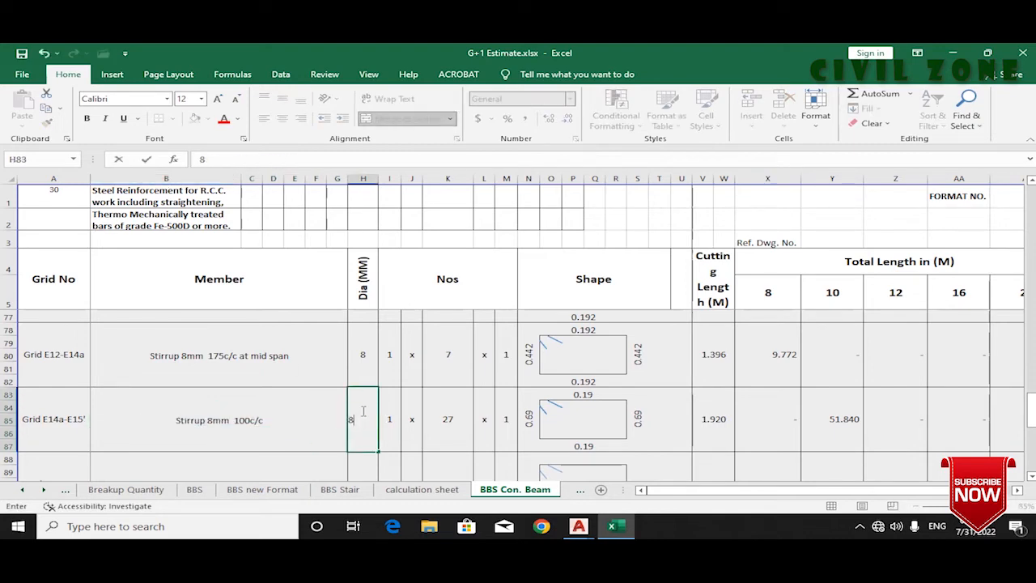
key(Return)
Step: Set the count formula of the Grid E14a-E15' stirrup to =ROUND(((2.7)/0.1)+1,0)
click(461, 427)
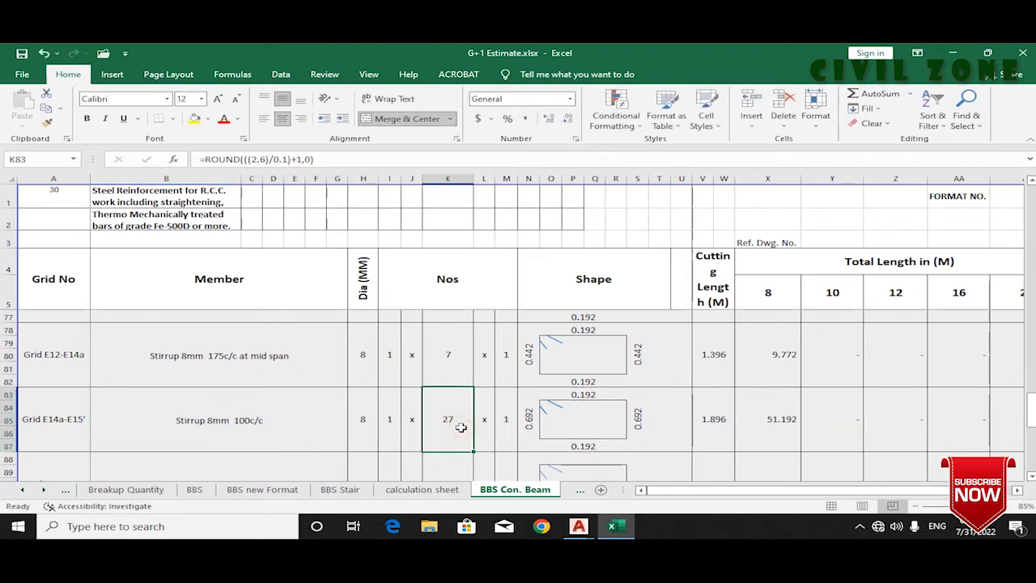
click(261, 160)
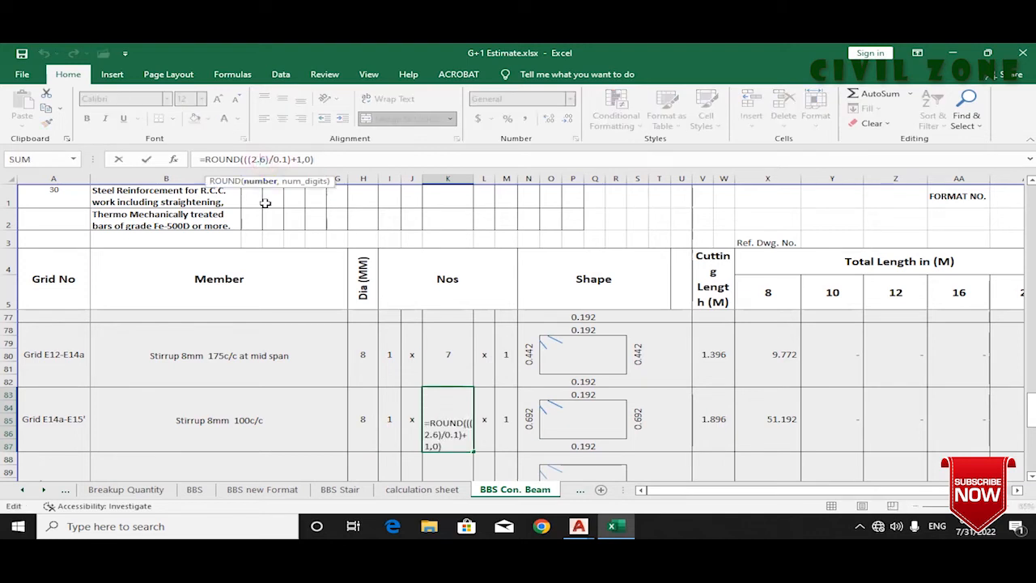
text(7)
key(Return)
click(447, 412)
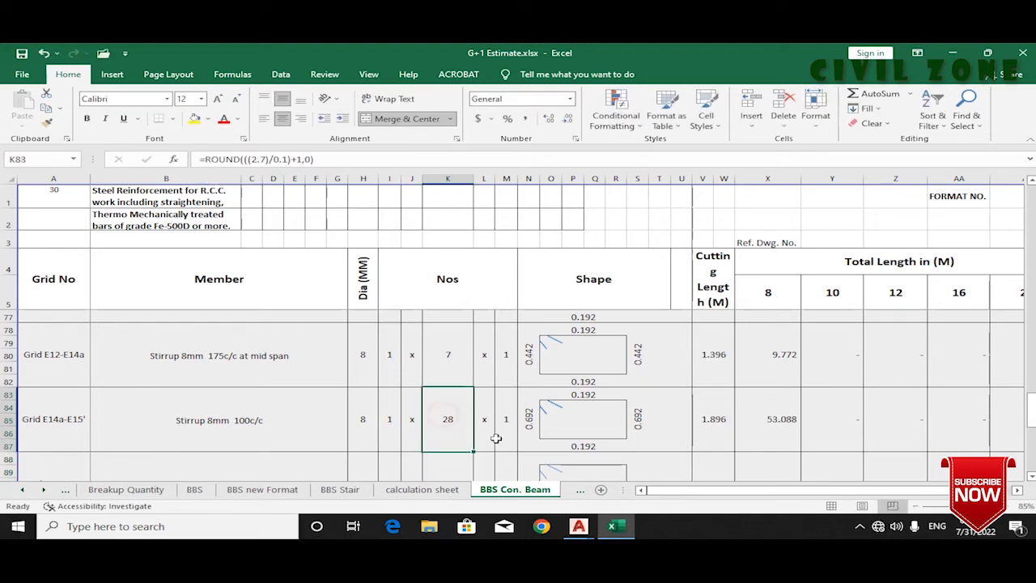
Step: Change the beam depth to 0.5 in the side-length formula of the Grid E14a-E15' stirrup
click(528, 418)
click(219, 158)
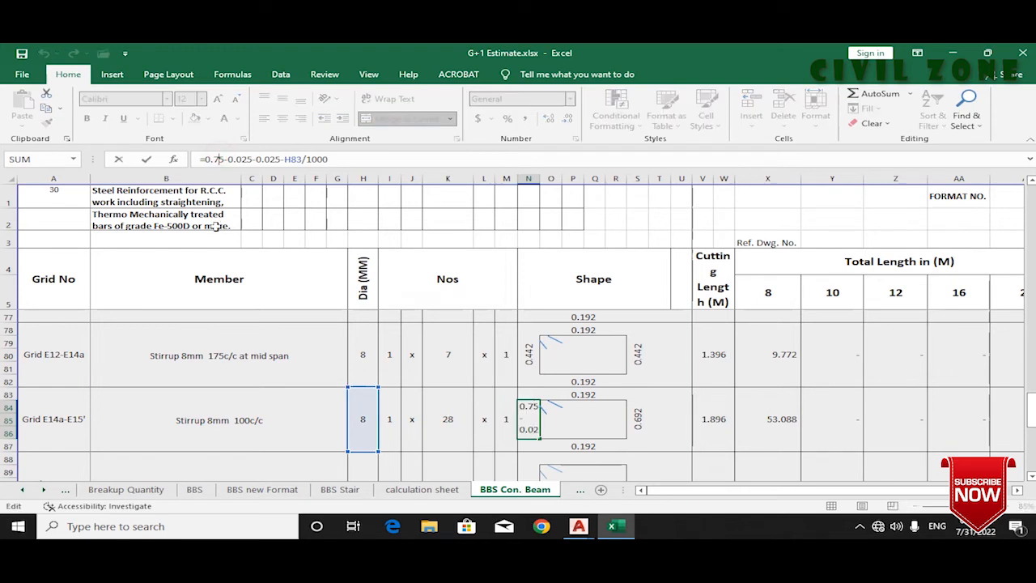
key(Return)
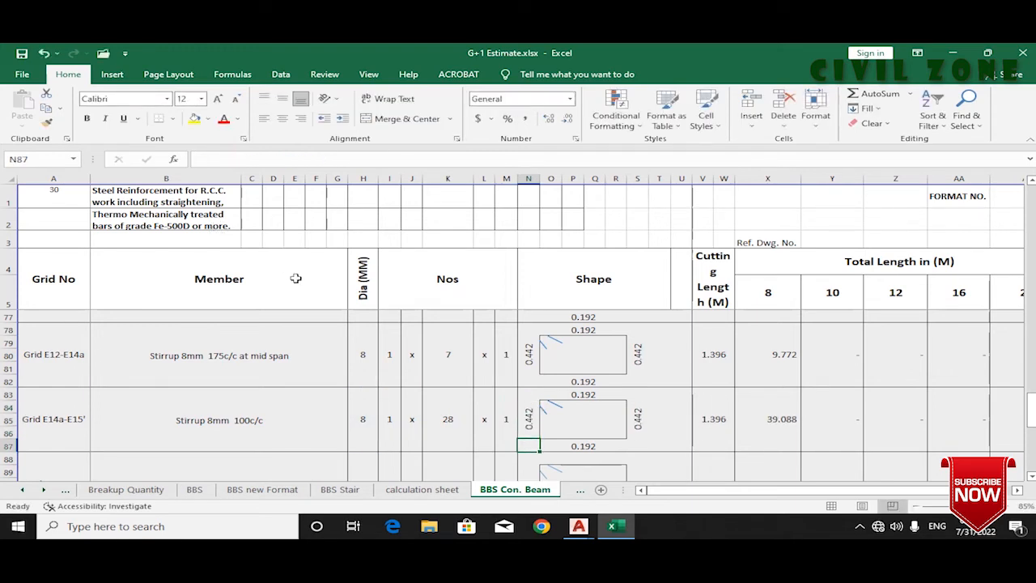
Step: Switch to AutoCAD and examine the remaining spans in the 1st floor beam detail from E7 to E16
click(579, 526)
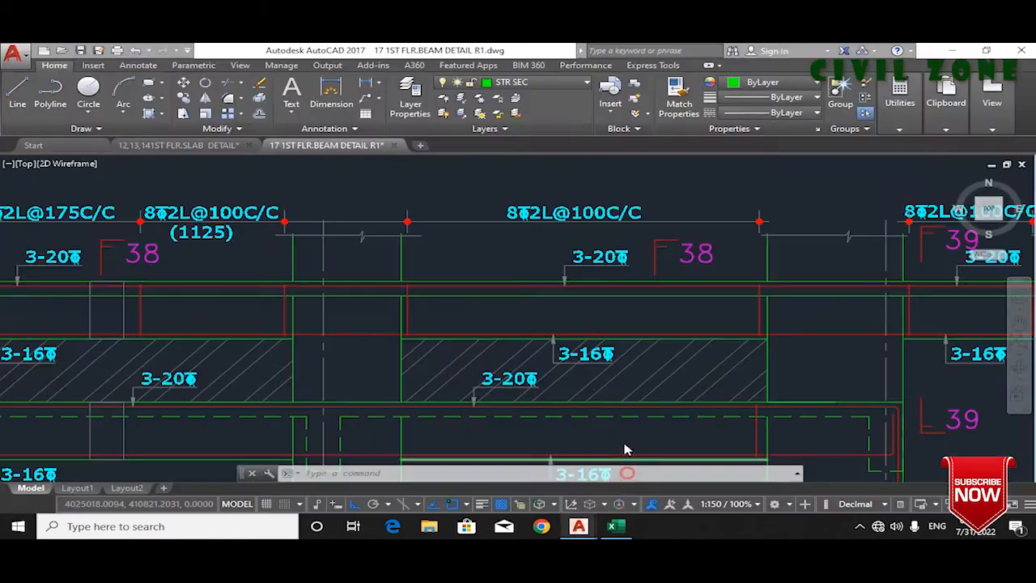
scroll(626, 344, up, 4)
scroll(802, 278, down, 4)
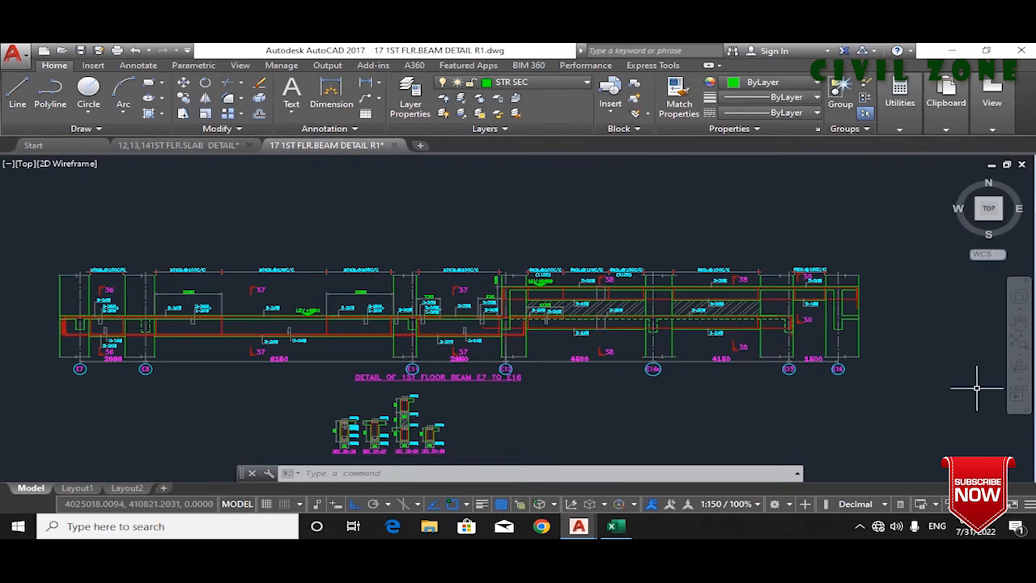
scroll(678, 342, up, 2)
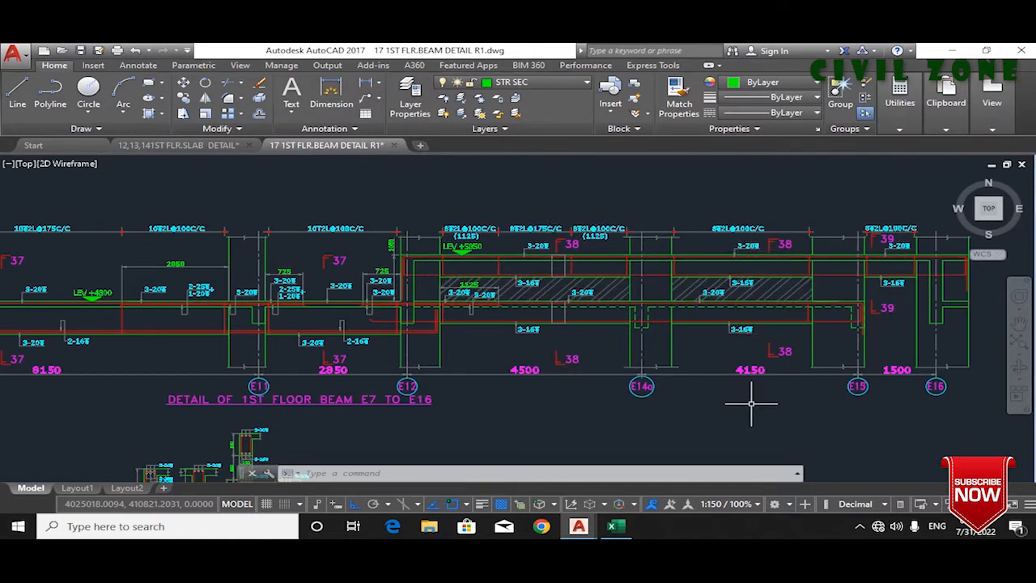
Step: In Excel, insert blank rows between the Grid E14a-E15' stirrup entry and the Grid E14a-E15 stirrup entry
click(612, 526)
scroll(410, 402, down, 2)
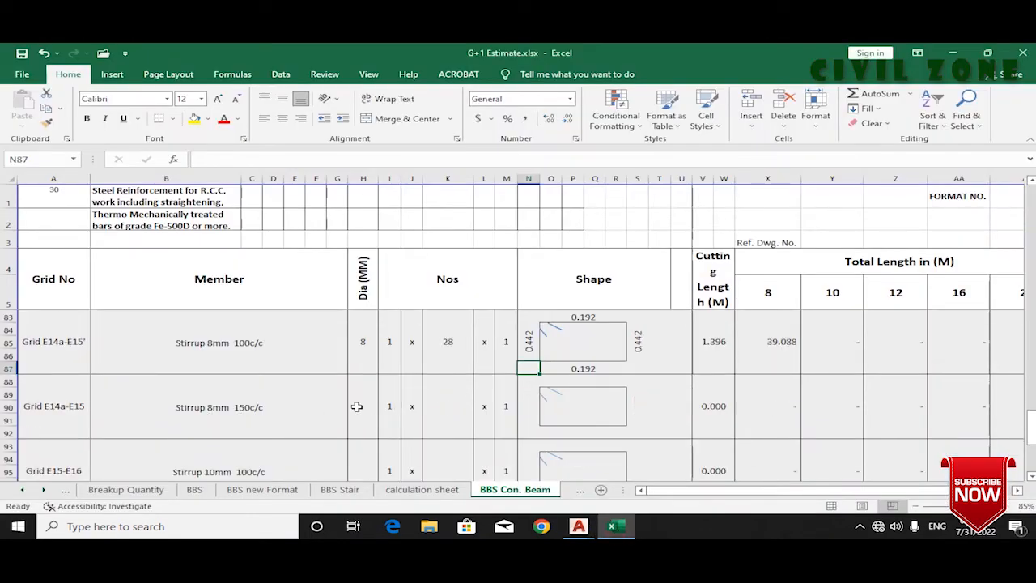
click(441, 406)
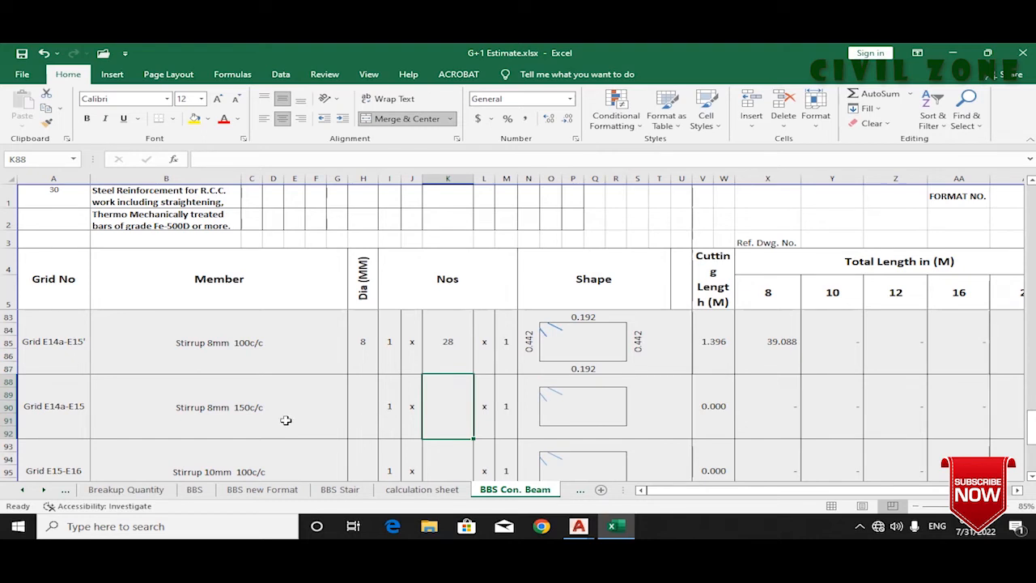
drag(4, 386, 61, 383)
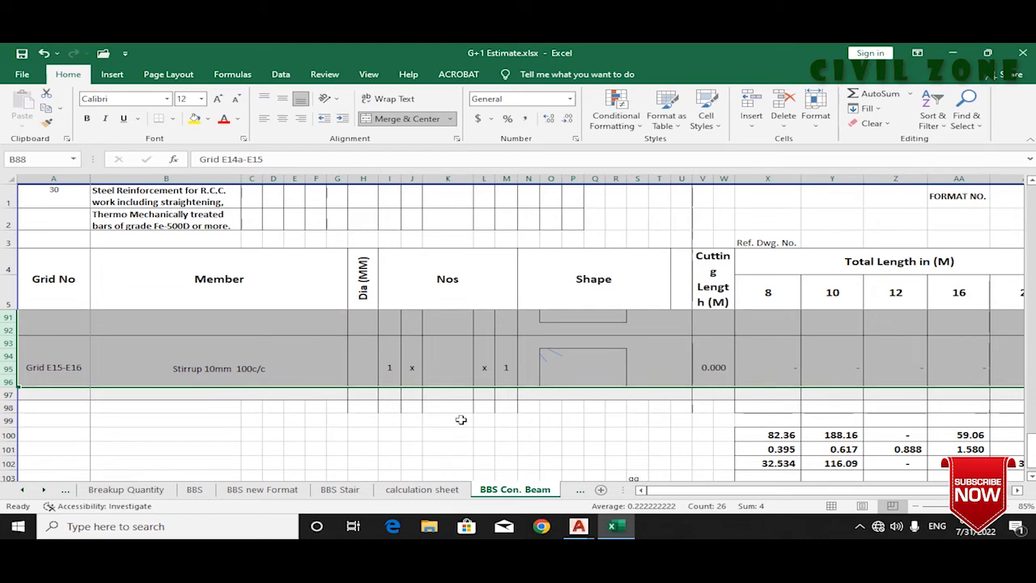
click(381, 418)
scroll(308, 433, up, 2)
drag(6, 353, 9, 407)
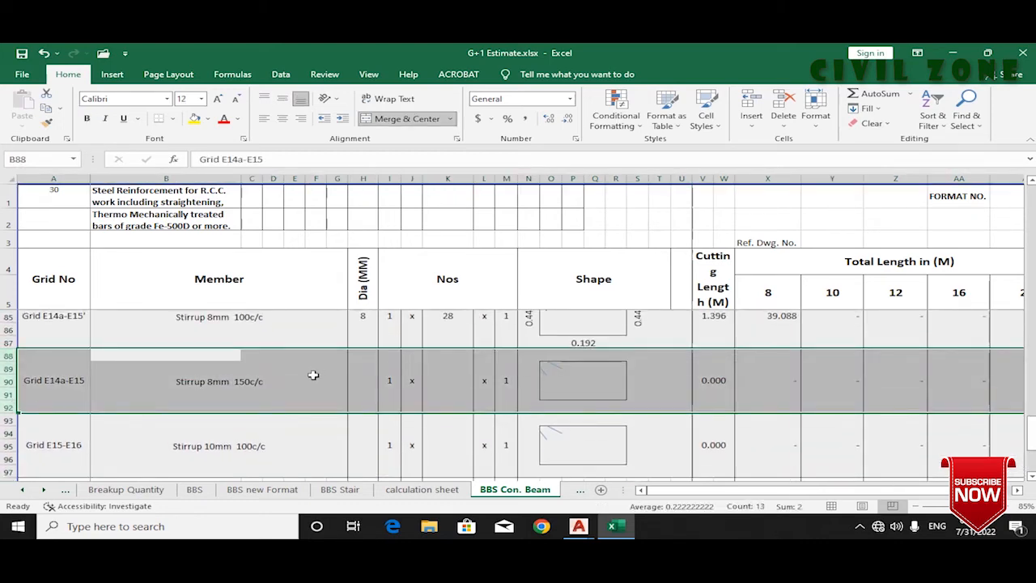
key(shift+Down)
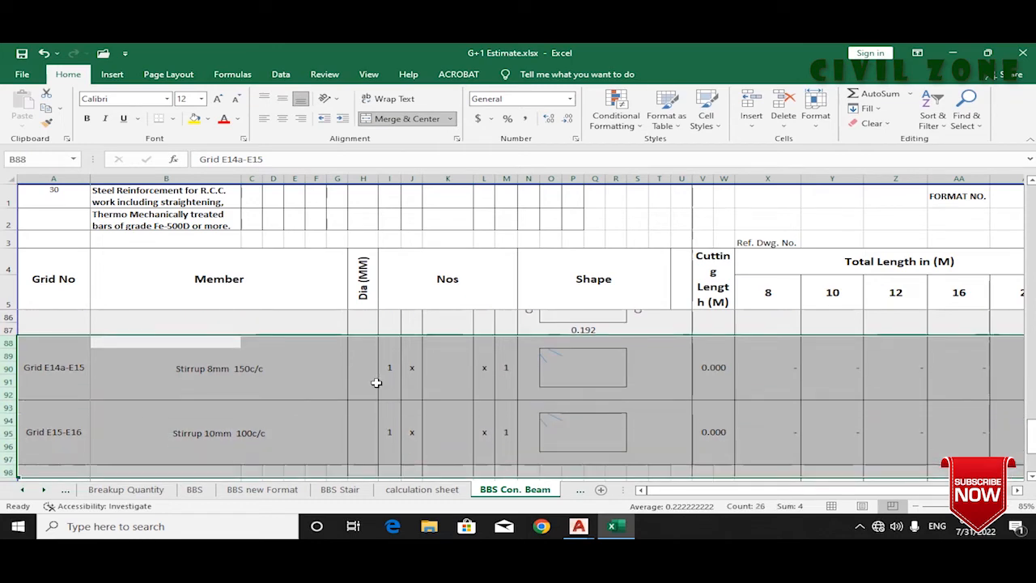
scroll(703, 405, up, 1)
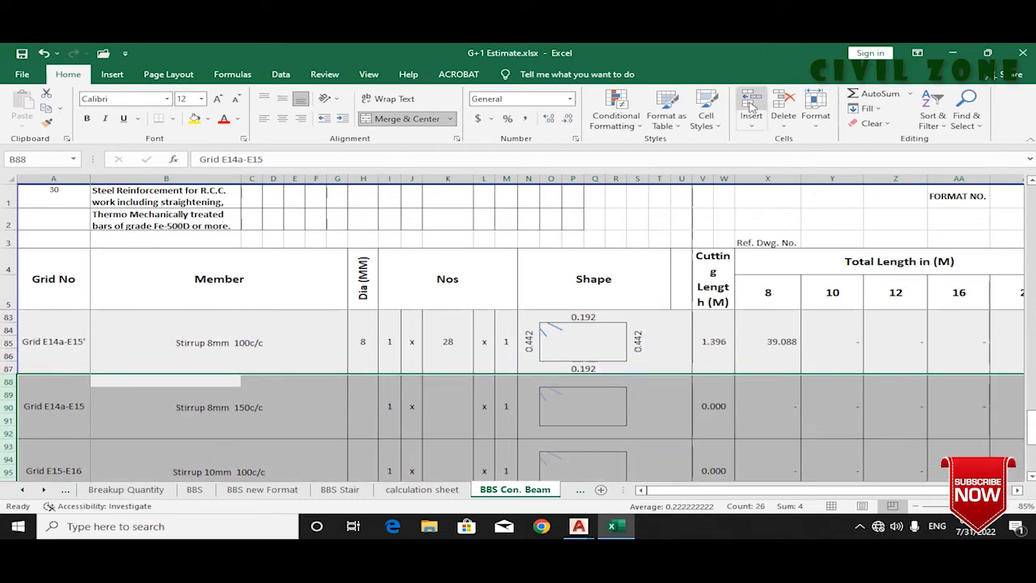
click(751, 107)
click(472, 415)
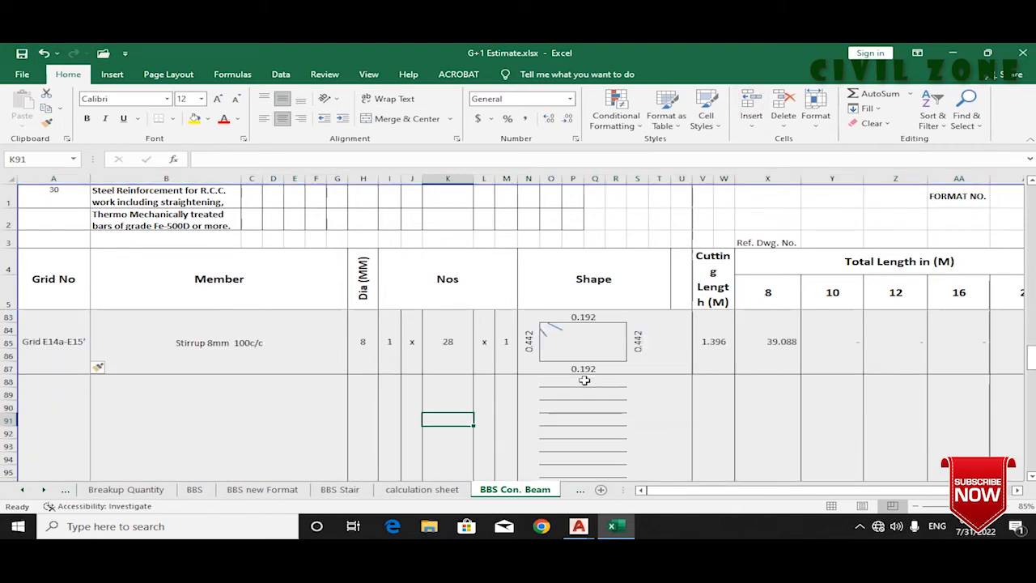
Step: In the AutoCAD beam detail drawing, examine the raised beam at level +5850 starting at grid E12
scroll(249, 416, up, 3)
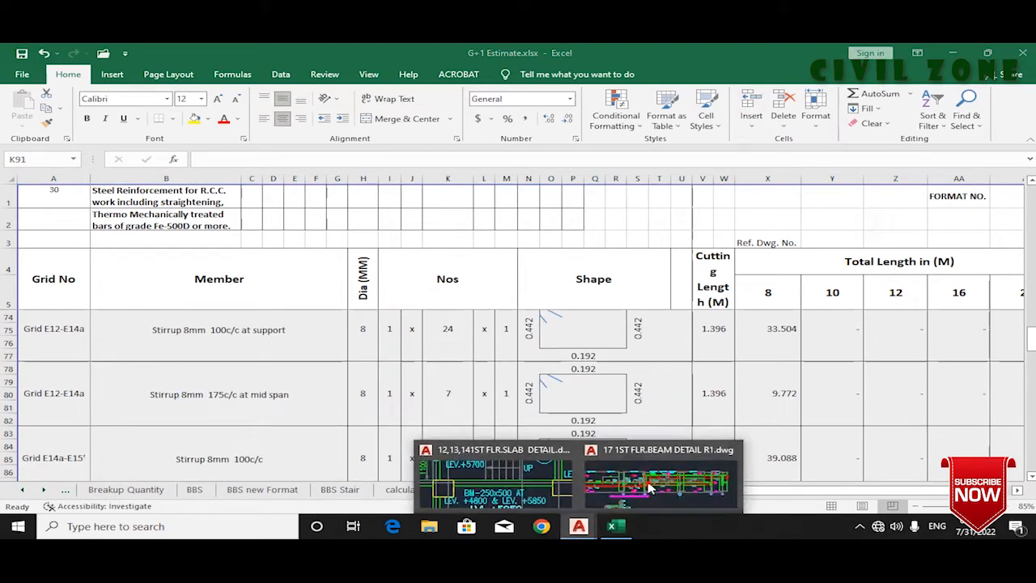
click(659, 486)
scroll(654, 284, up, 6)
scroll(560, 326, down, 4)
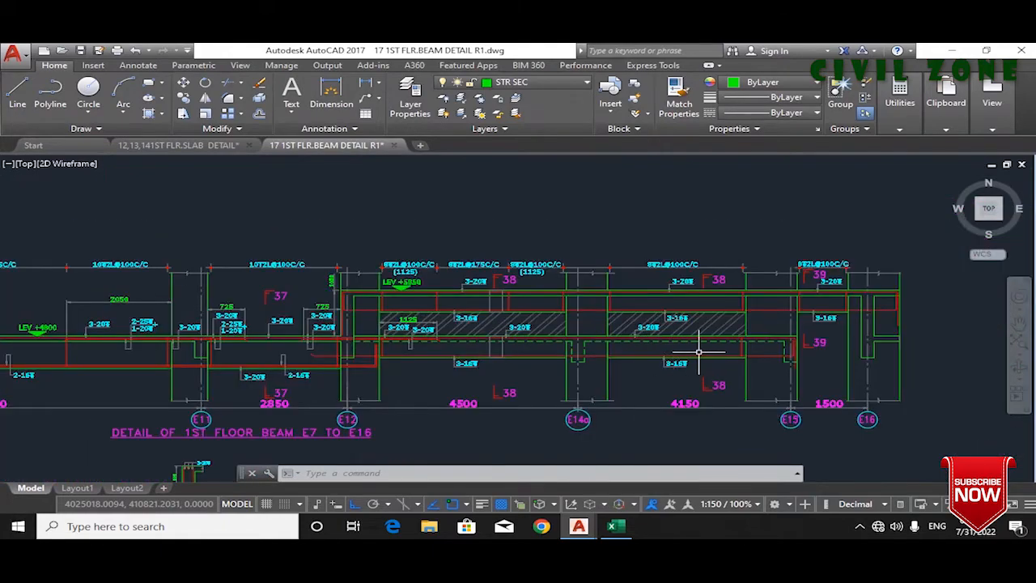
scroll(413, 243, up, 5)
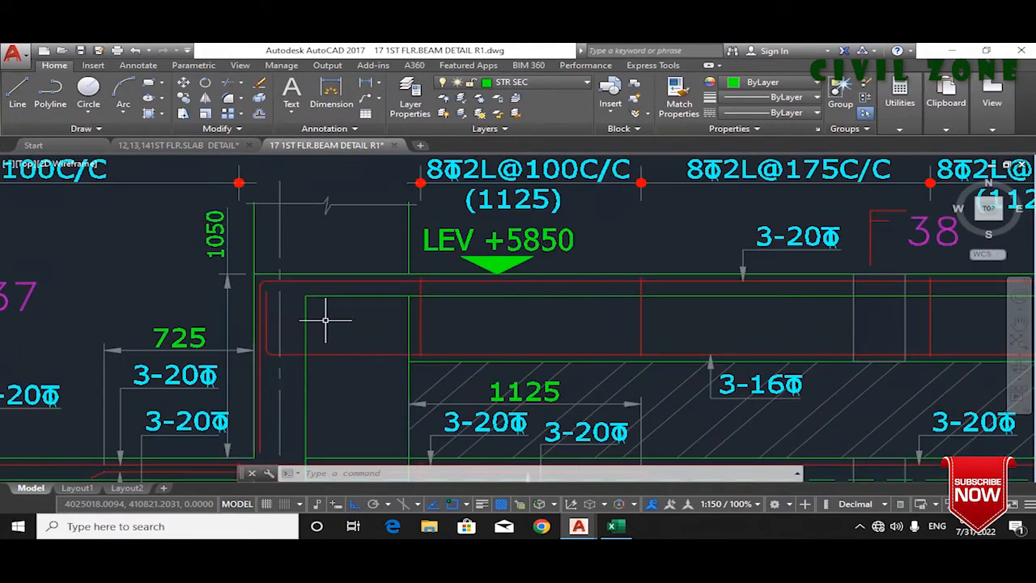
scroll(316, 299, down, 2)
scroll(390, 298, up, 2)
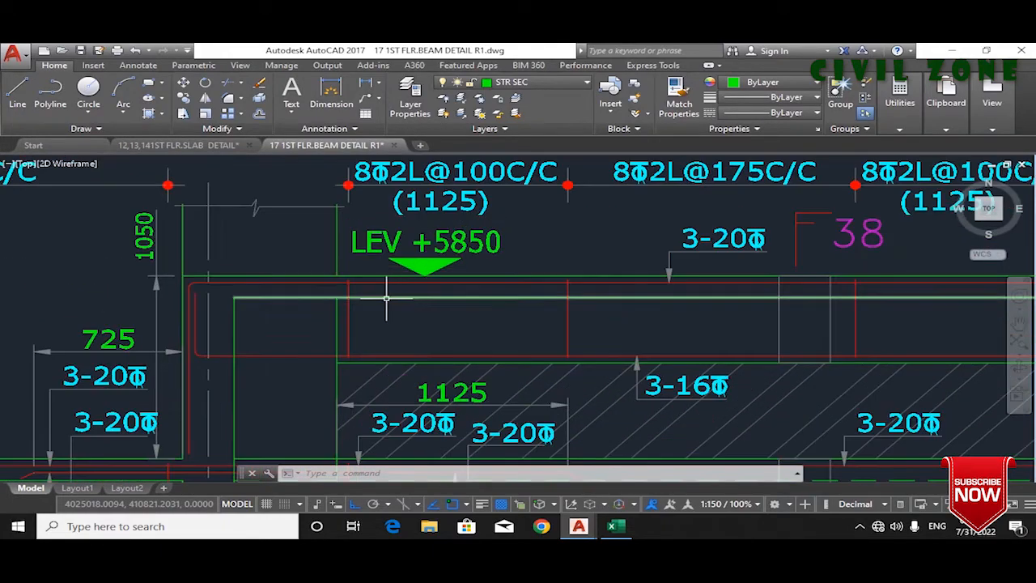
Step: Select the raised beam's top and bottom main bars to trace their extent between E12 and E16, and clear the selection
click(325, 283)
scroll(311, 288, down, 4)
scroll(709, 333, down, 3)
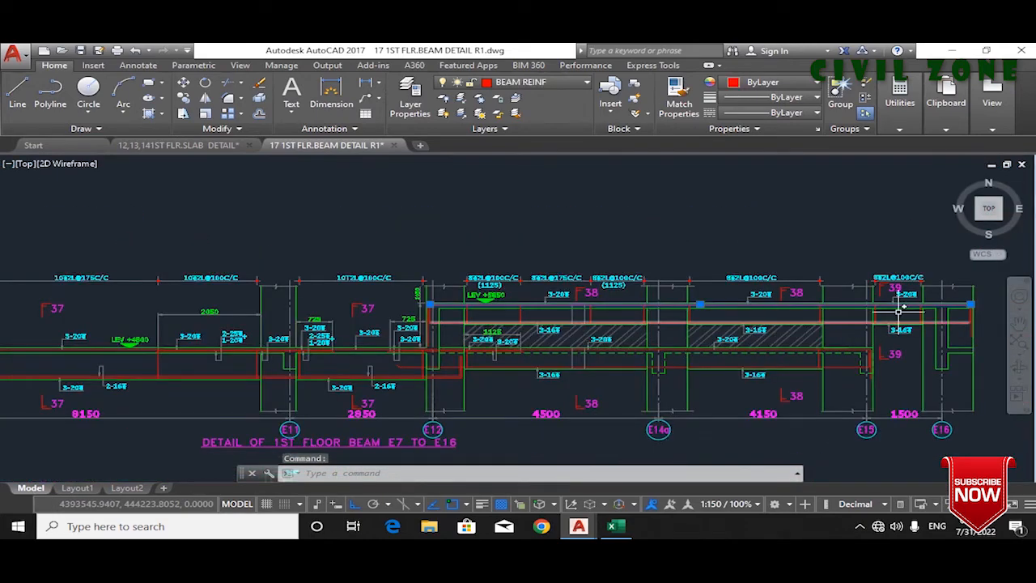
scroll(672, 316, up, 4)
click(659, 319)
scroll(659, 319, down, 2)
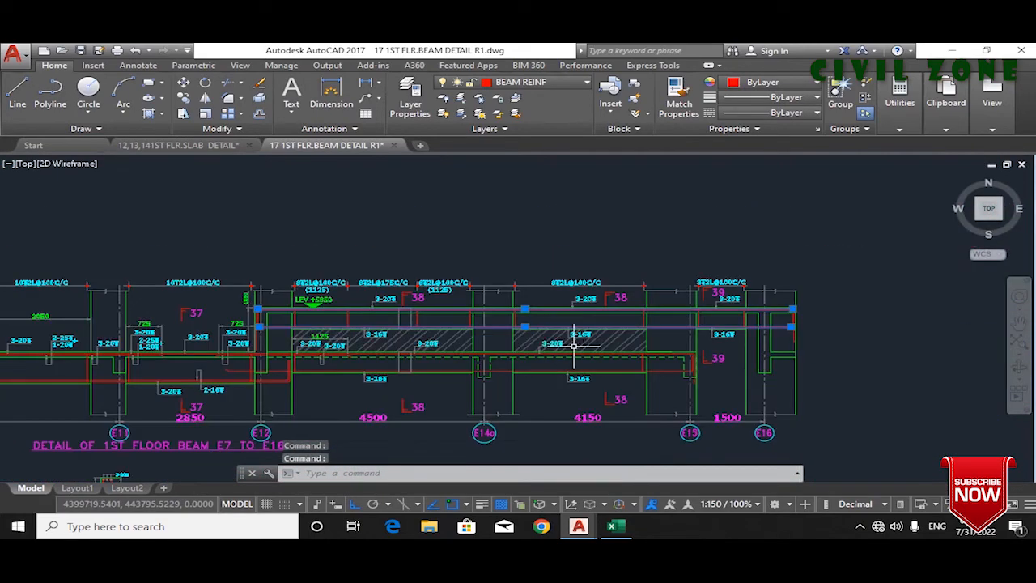
key(Escape)
scroll(303, 335, up, 3)
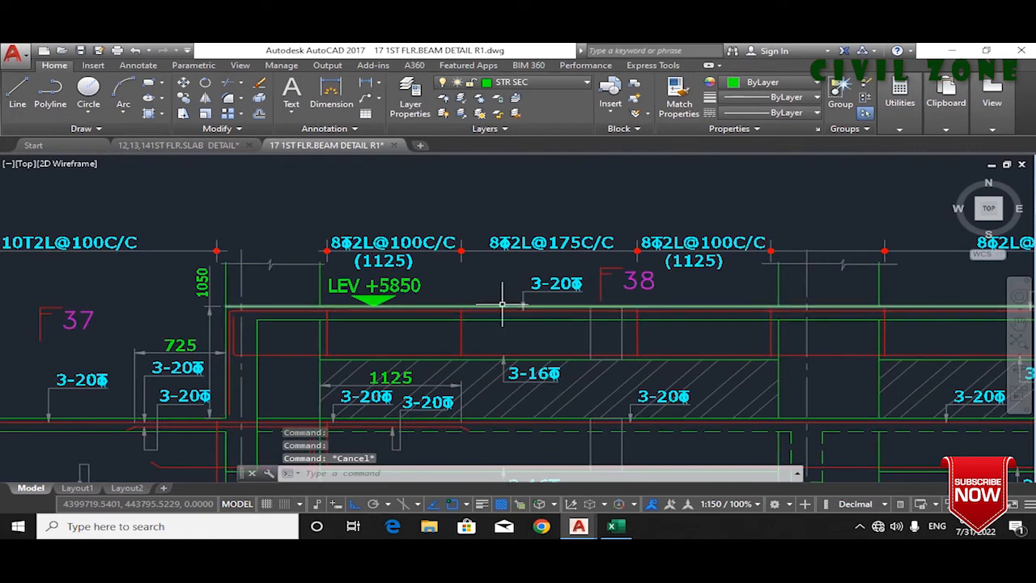
scroll(502, 324, down, 3)
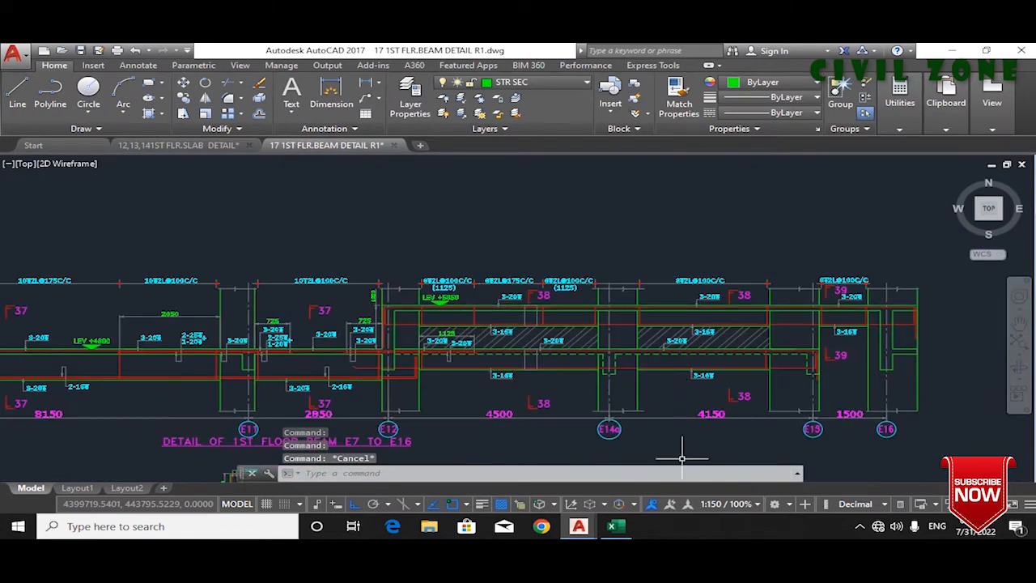
Step: In Excel, copy the 20 mm Grid E7-E12' bottom main bar entry and paste it into the new blank rows starting at A89
click(612, 526)
scroll(427, 413, up, 5)
scroll(428, 413, up, 5)
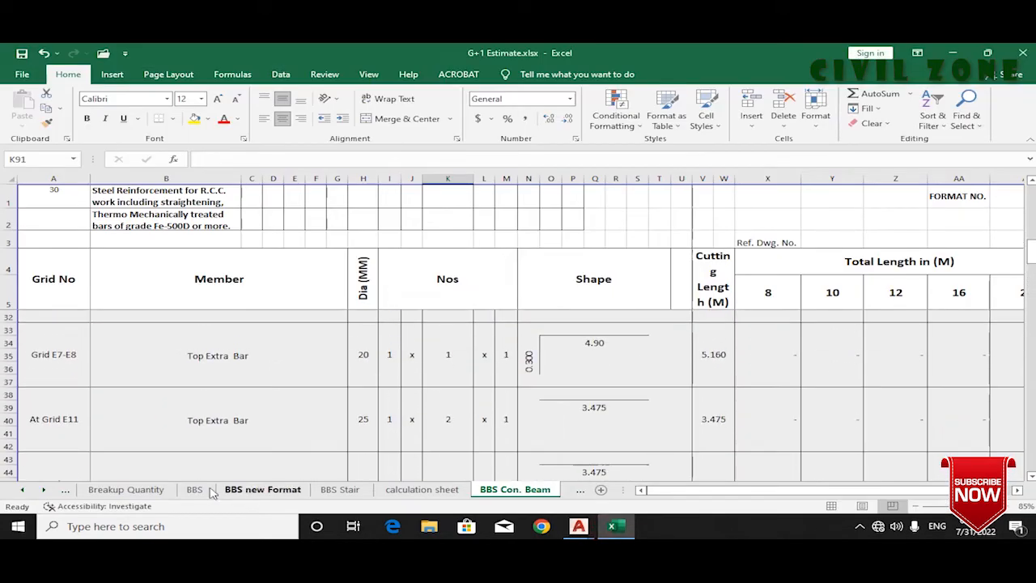
scroll(71, 371, up, 5)
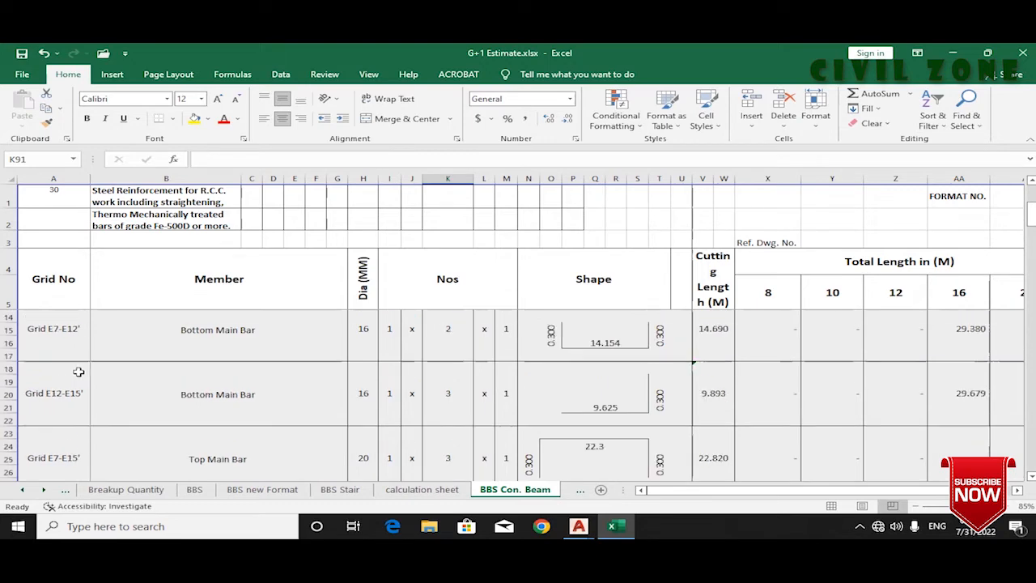
drag(39, 372, 882, 409)
key(ctrl+c)
drag(684, 491, 660, 496)
scroll(434, 424, down, 18)
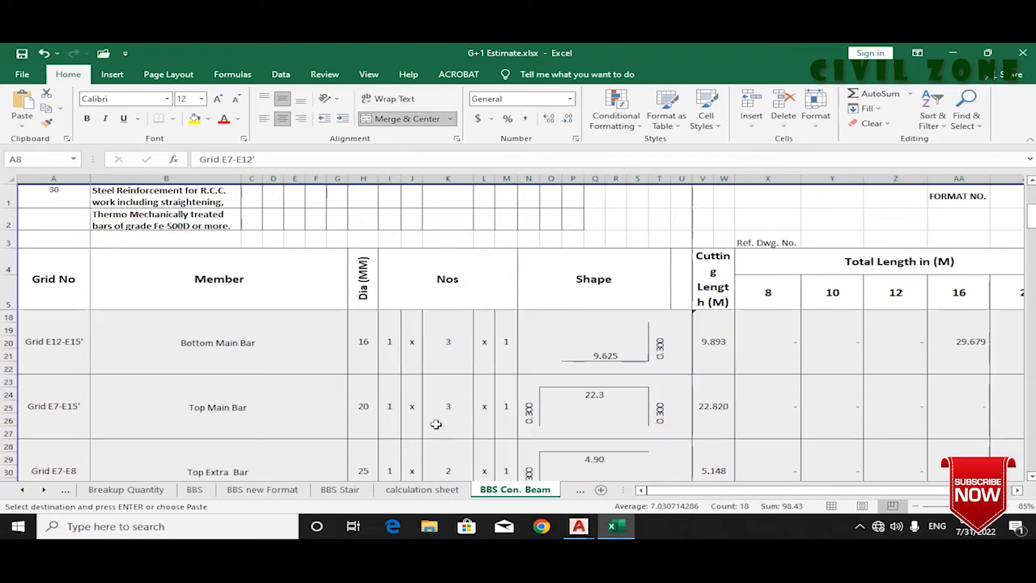
scroll(273, 415, down, 6)
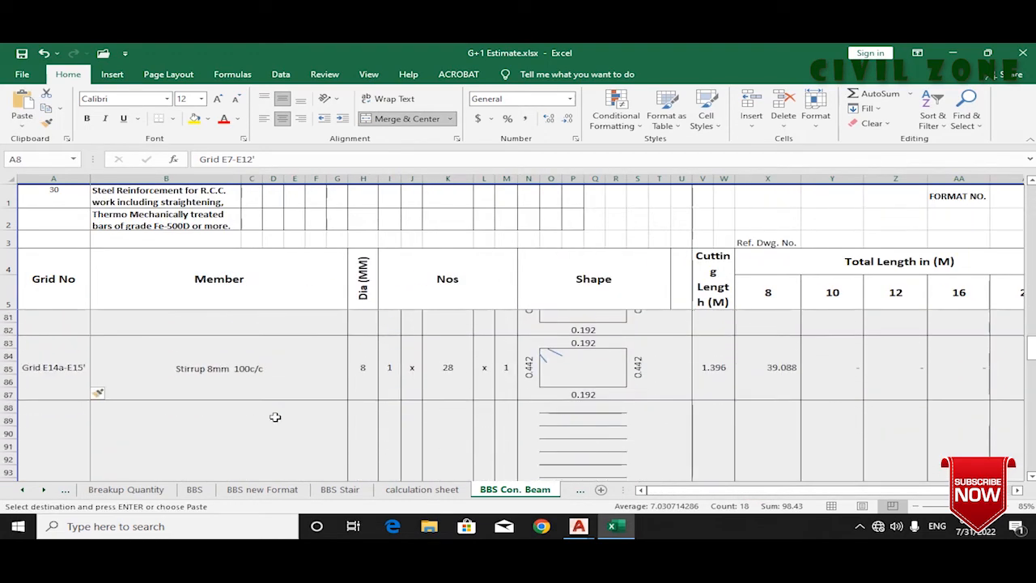
click(30, 417)
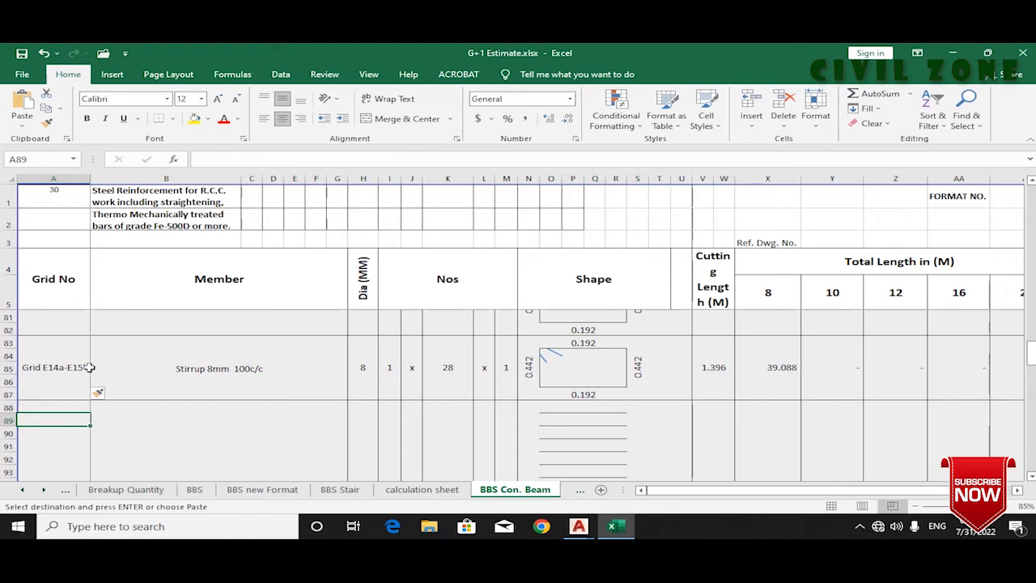
key(ctrl+v)
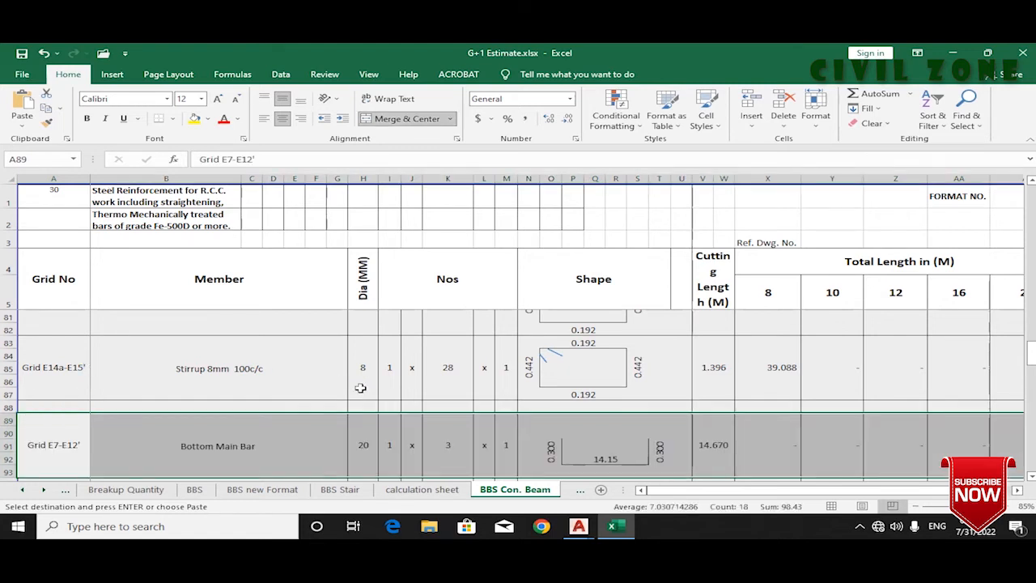
scroll(376, 378, down, 2)
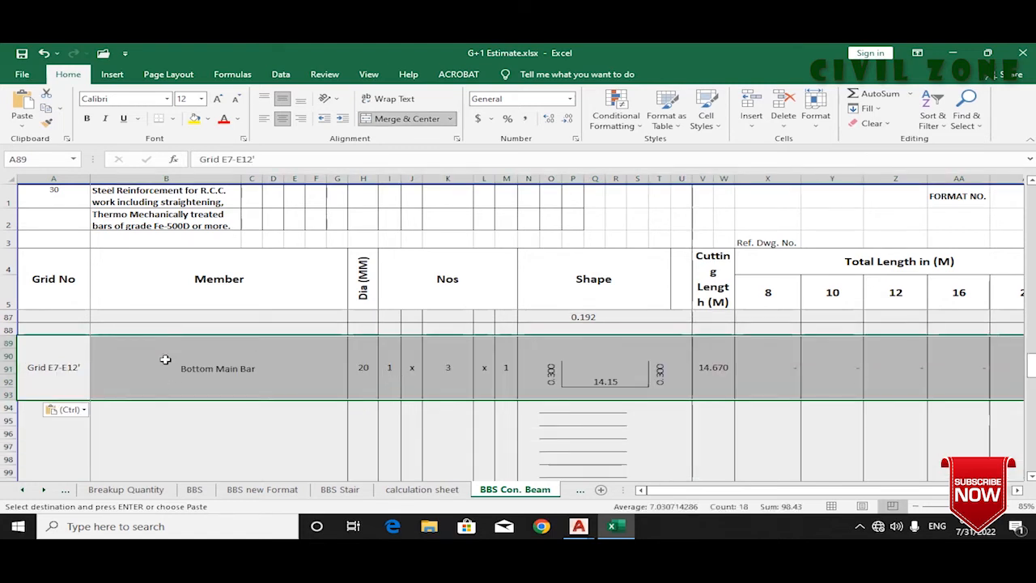
Step: Enter the heading "Double Height Beam" in B88 above the pasted bottom main bar entry and make it bold
click(128, 331)
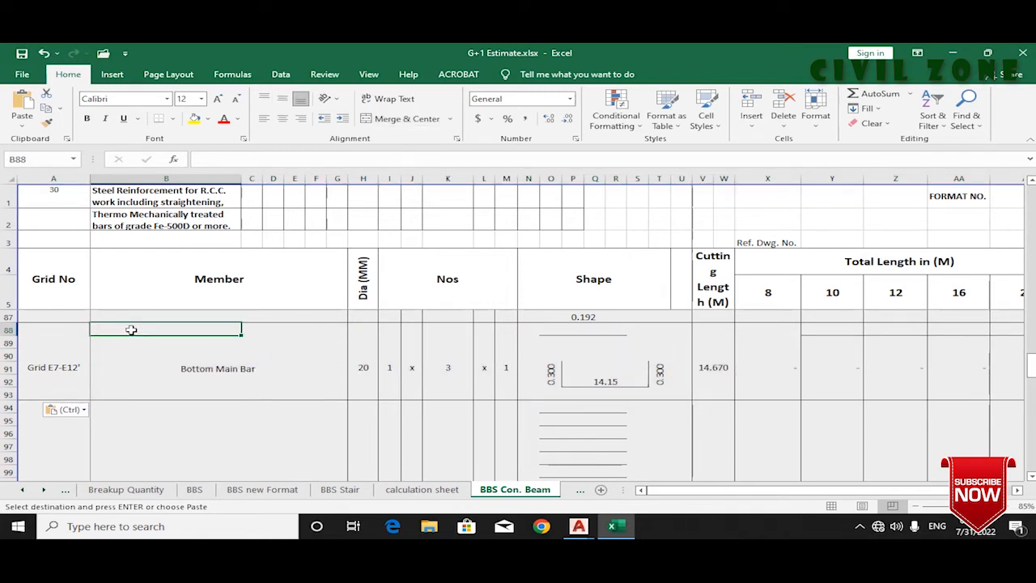
text(U)
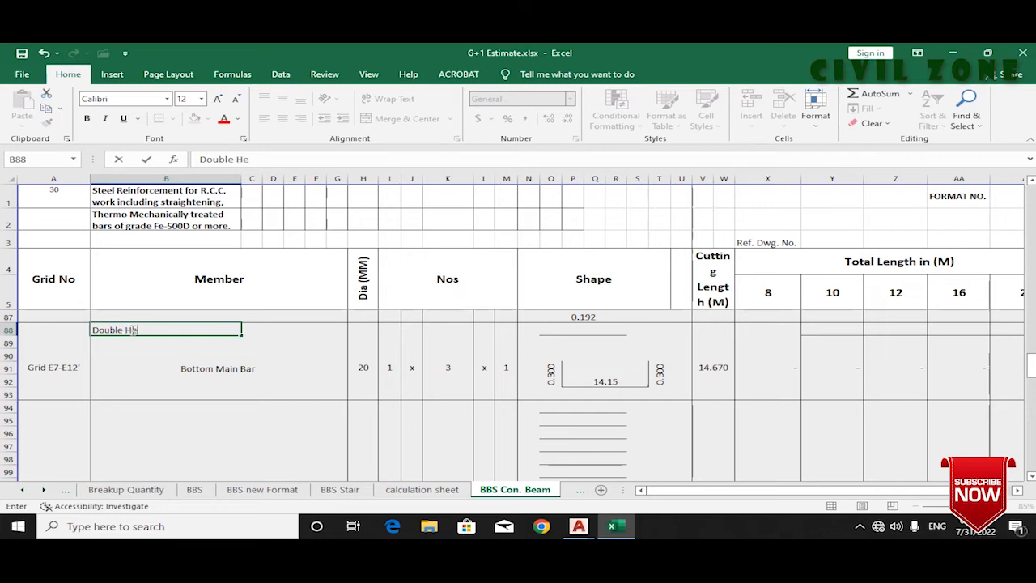
text(am)
key(Return)
click(133, 330)
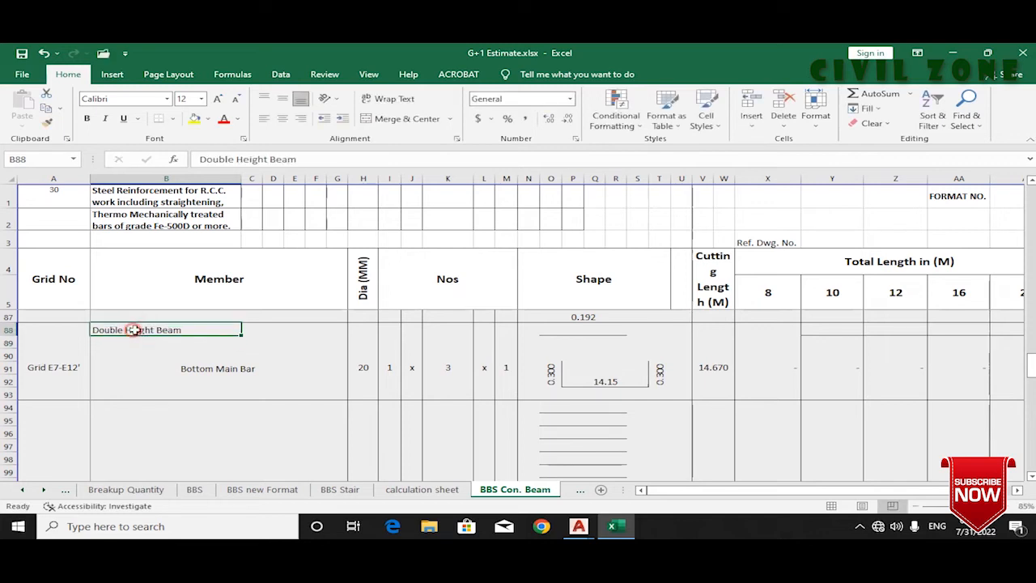
click(87, 119)
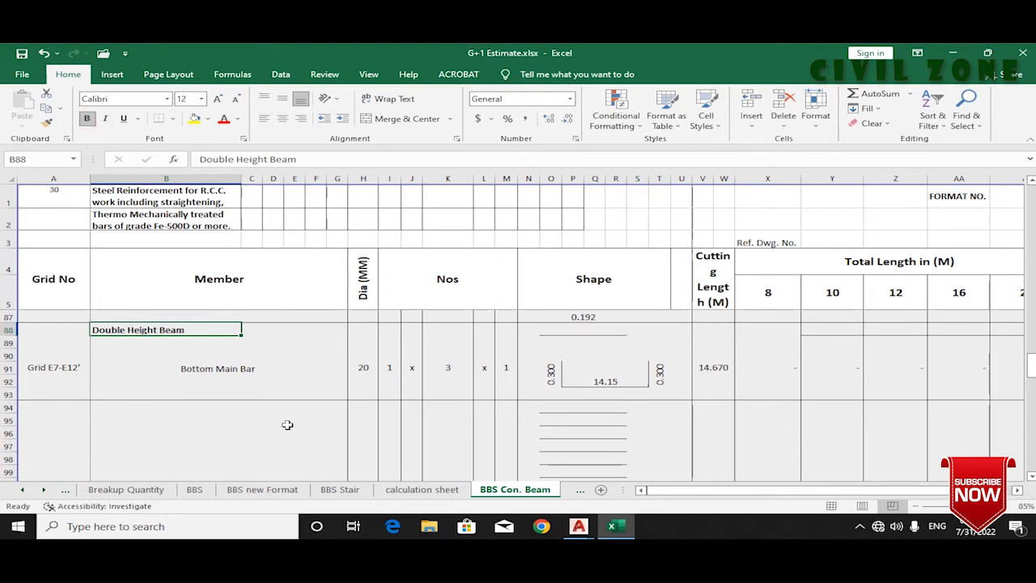
Step: Check the raised beam's end grids in AutoCAD and change the pasted bottom main bar's grid label to "Grid E12-E16" in Excel
click(223, 369)
mouse_move(579, 526)
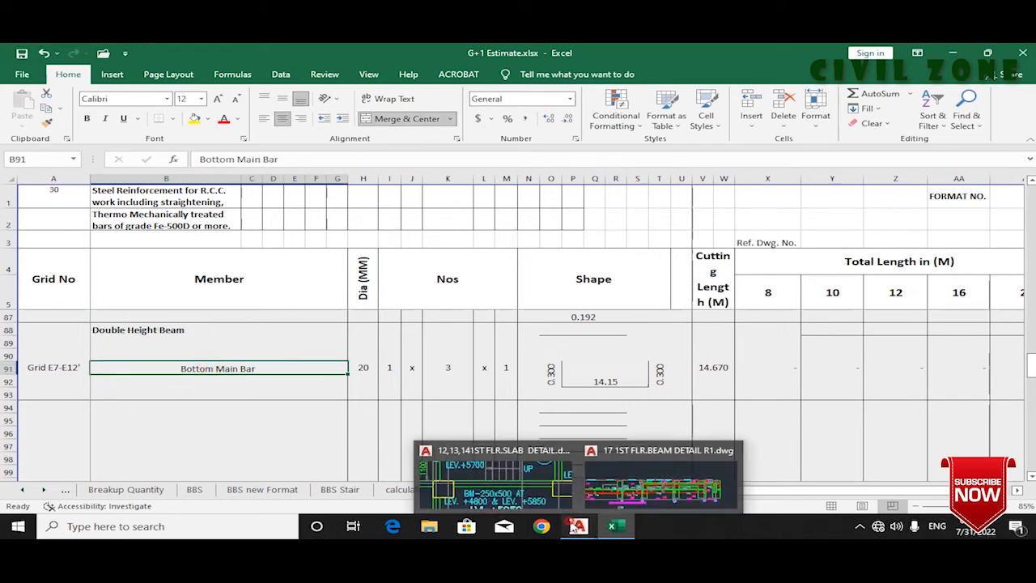
click(634, 484)
scroll(405, 428, up, 3)
scroll(306, 316, down, 3)
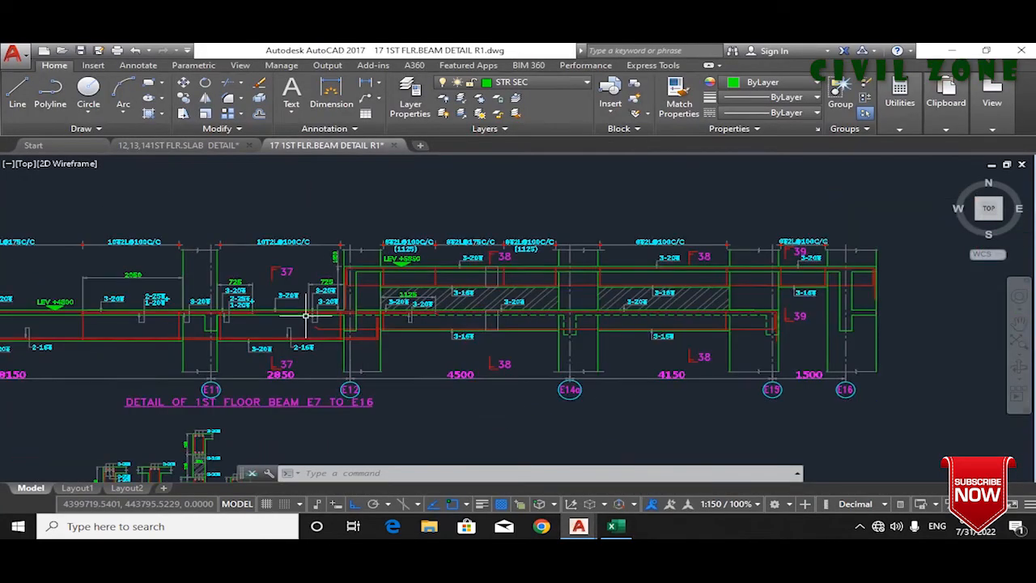
click(612, 526)
double_click(52, 366)
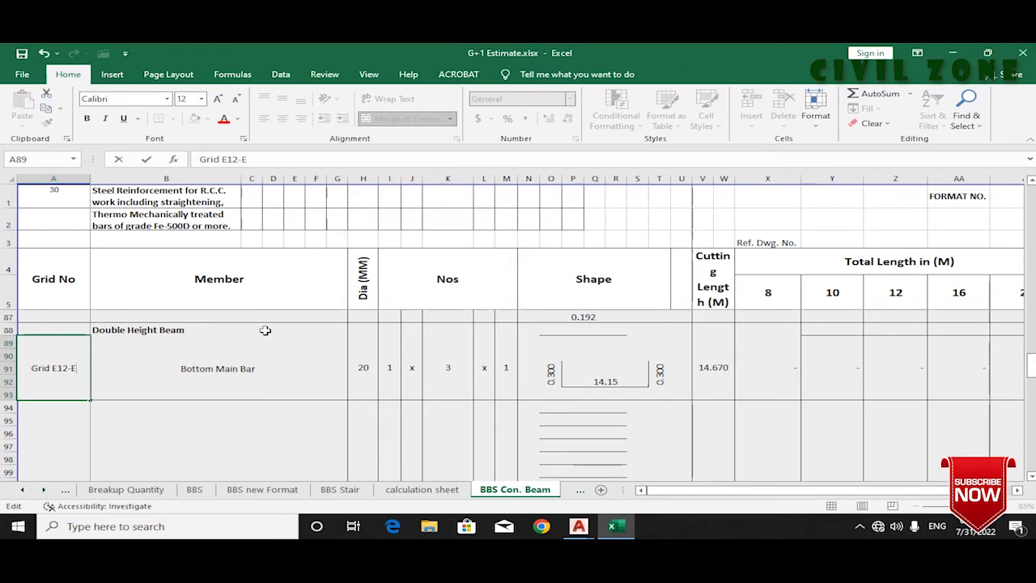
click(859, 527)
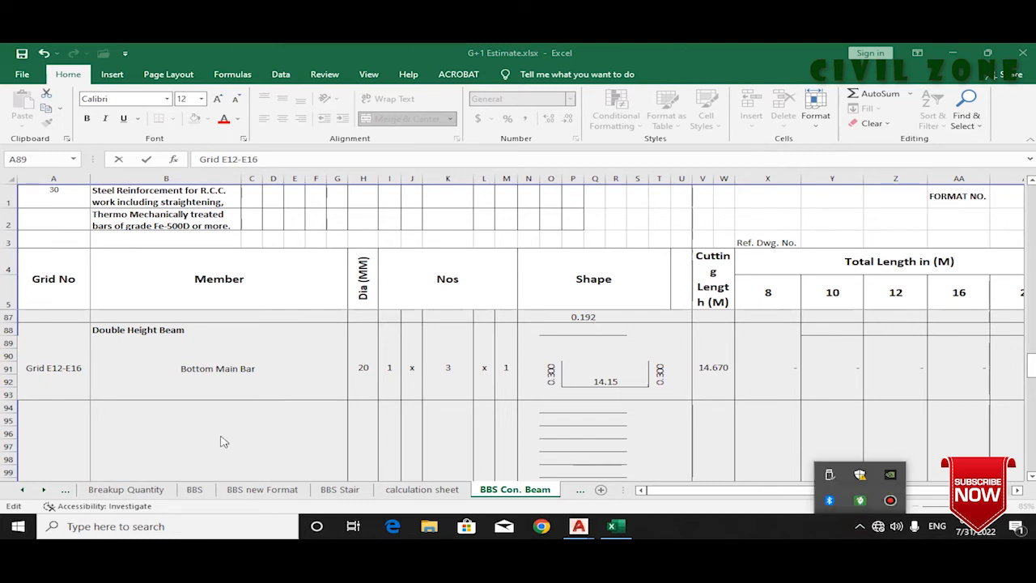
click(167, 379)
click(129, 393)
click(199, 448)
click(172, 419)
click(181, 377)
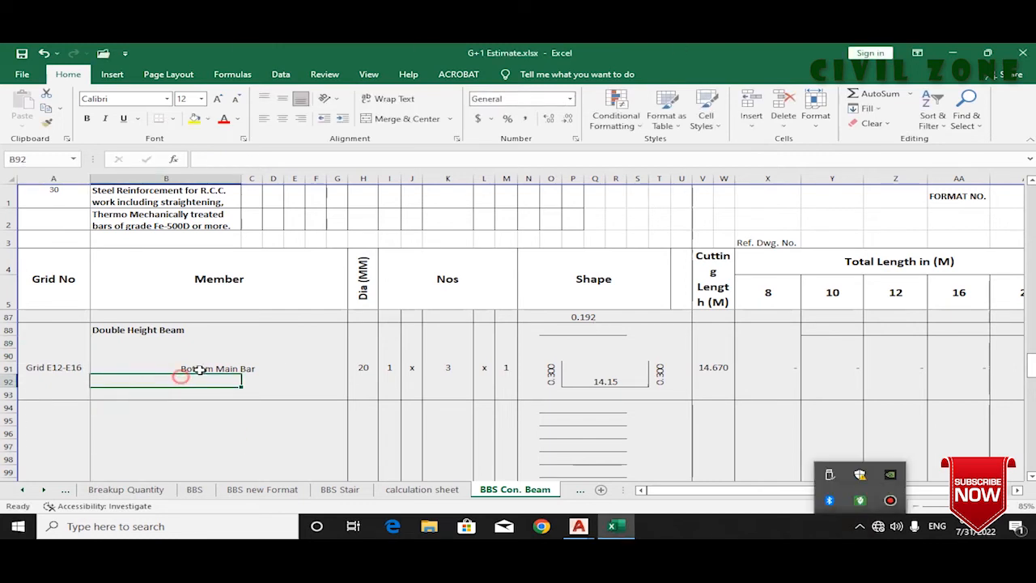
click(199, 370)
mouse_move(578, 531)
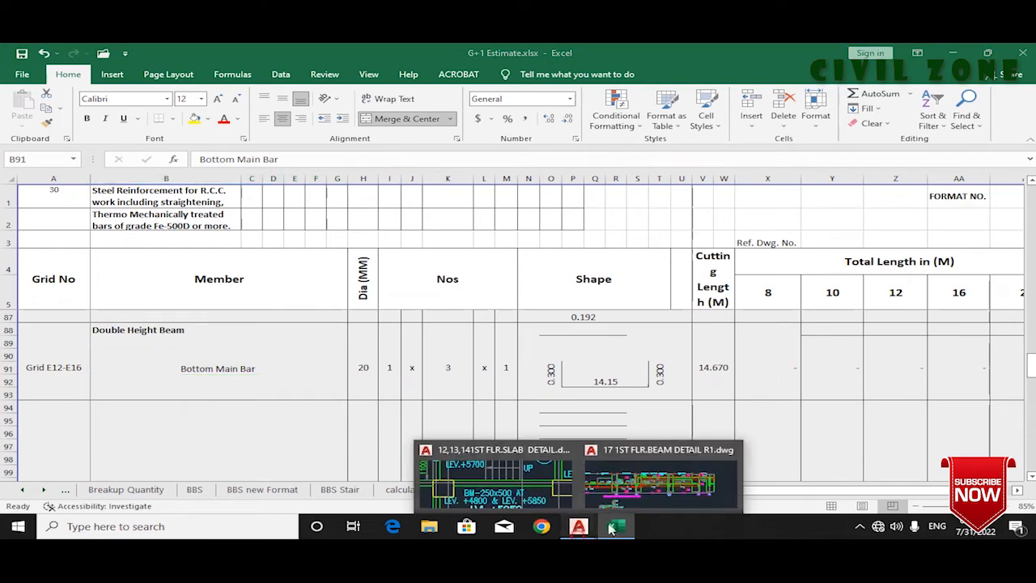
Step: Check the raised beam's bottom bars in the AutoCAD beam detail, and set the Grid E12-E16 bottom main bar's diameter to 16 mm in Excel
click(696, 474)
scroll(515, 392, up, 4)
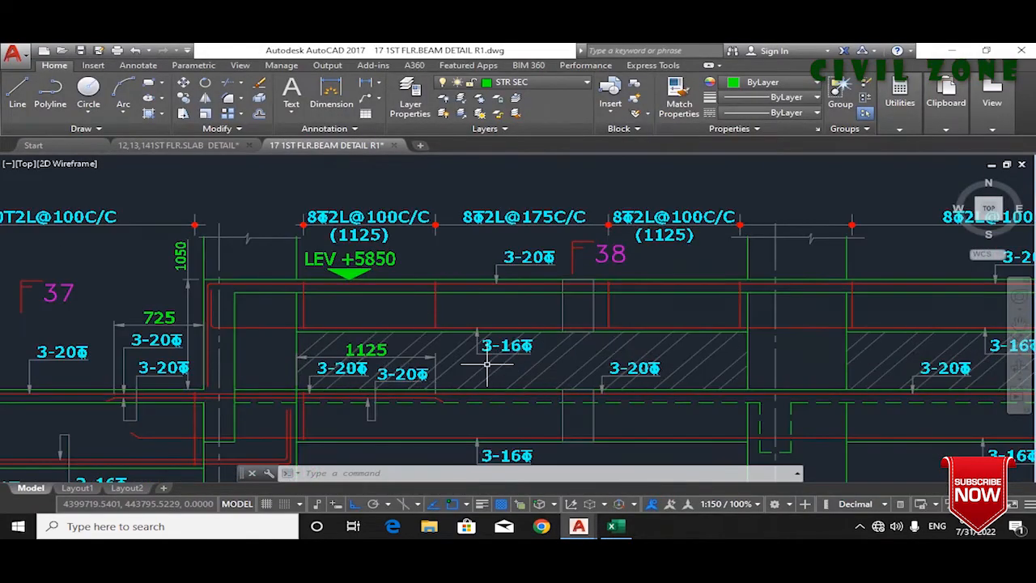
scroll(648, 427, down, 4)
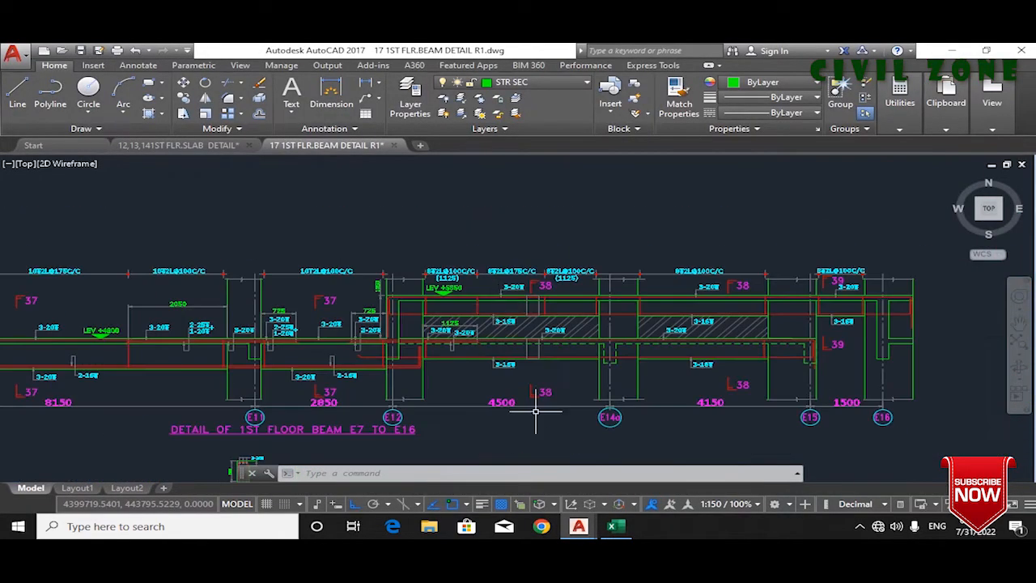
click(613, 527)
click(367, 373)
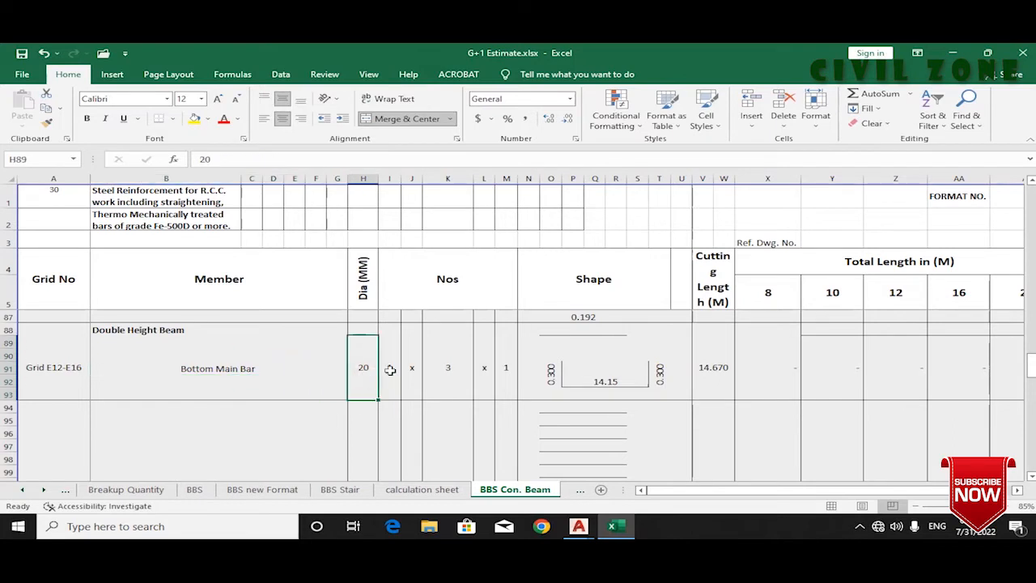
key(Return)
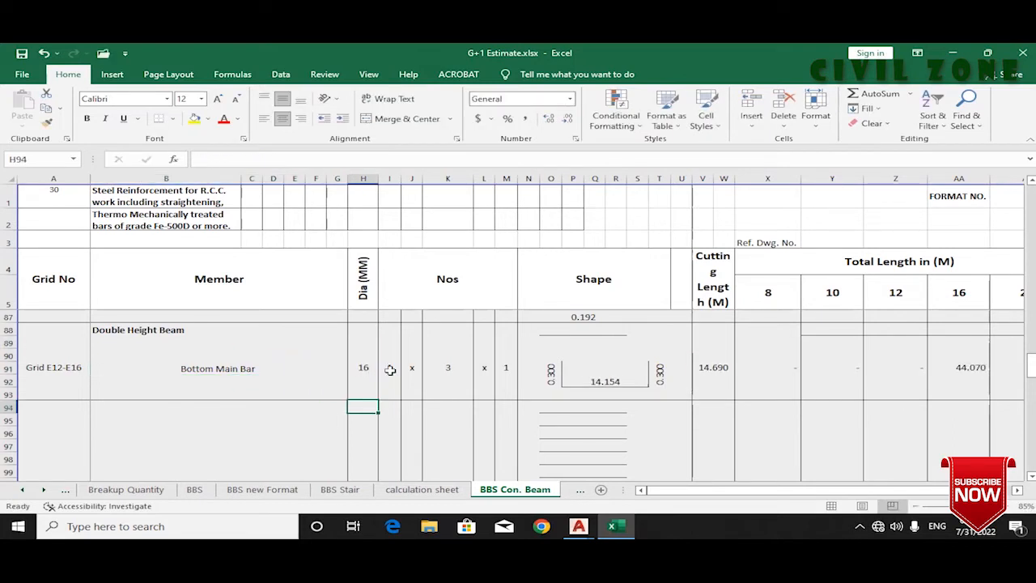
click(442, 370)
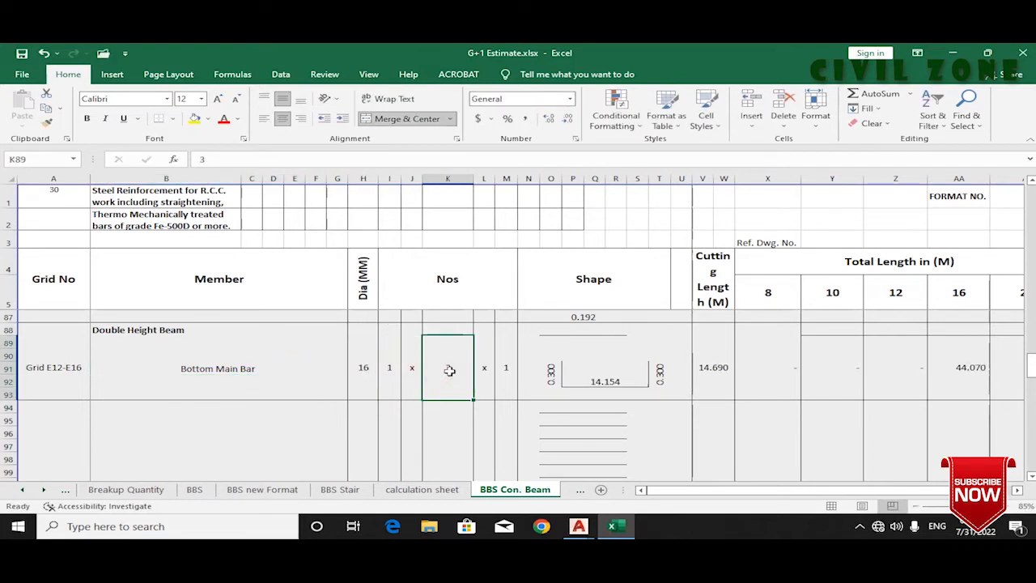
key(Right)
key(Right)
key(Right)
key(Right)
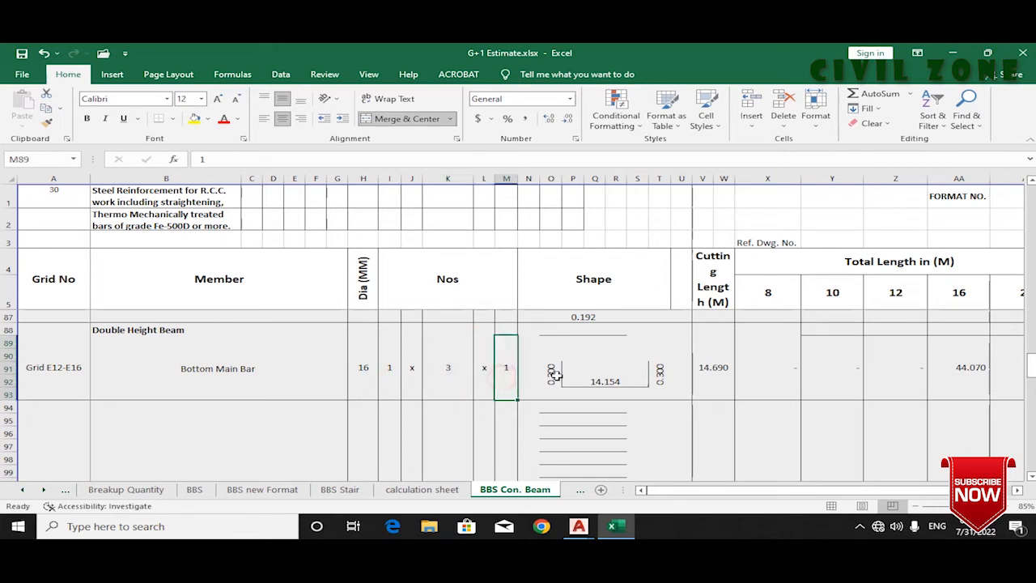
Step: Add a bottom border across the "Double Height Beam" heading row 88, including its grid number cell
click(574, 329)
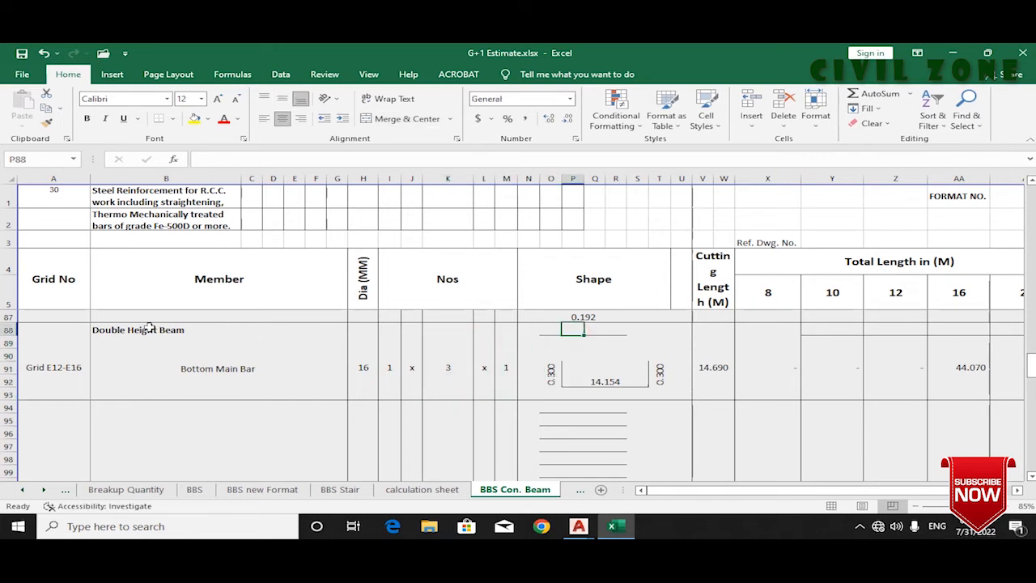
drag(138, 328, 914, 321)
click(711, 429)
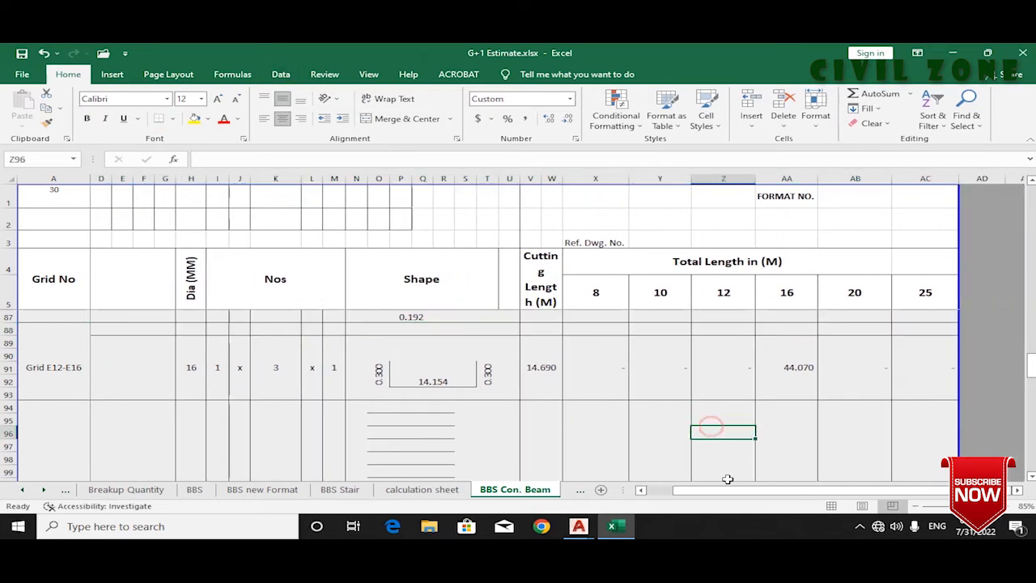
scroll(209, 404, left, 2)
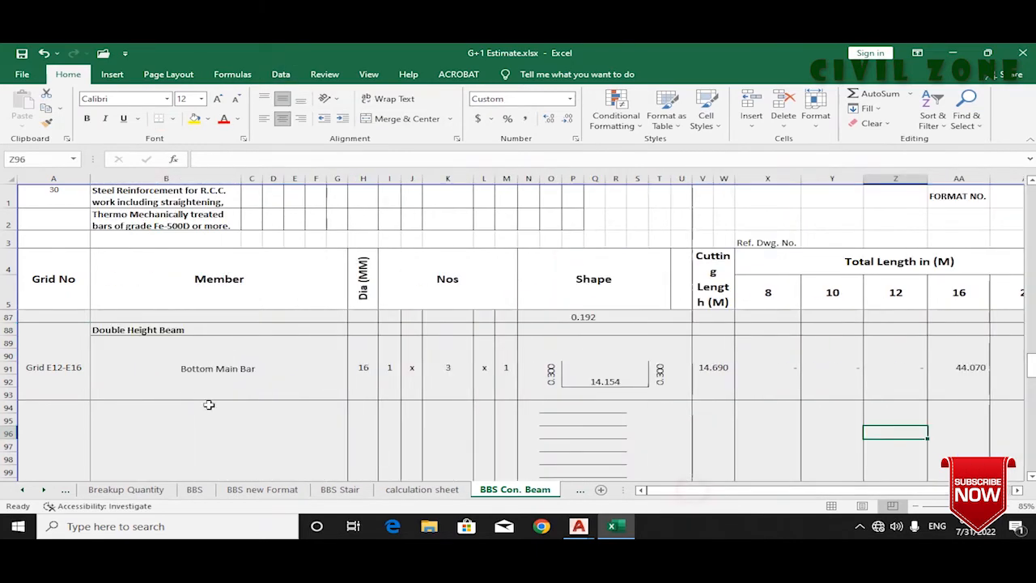
click(50, 335)
key(Up)
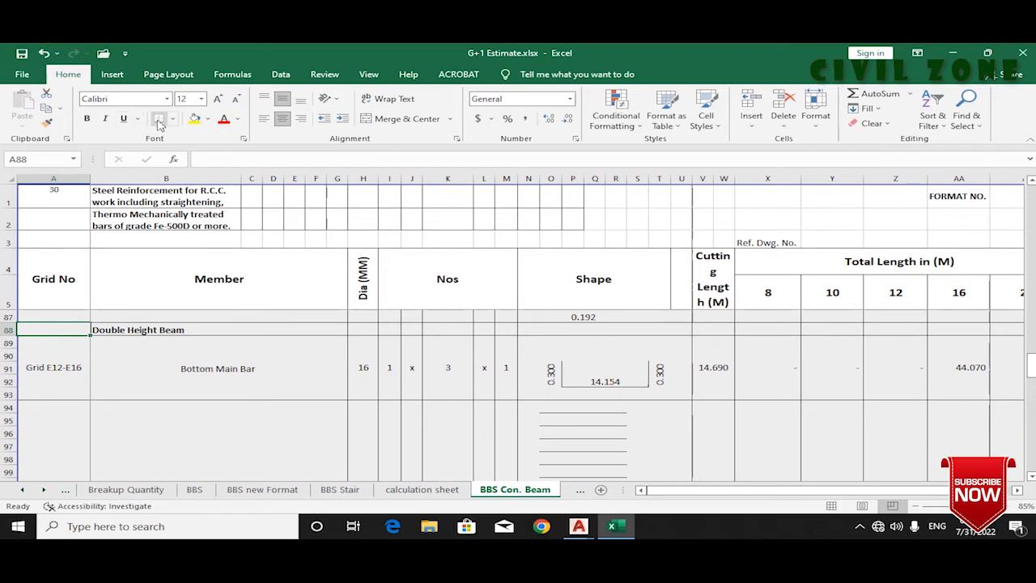
click(262, 287)
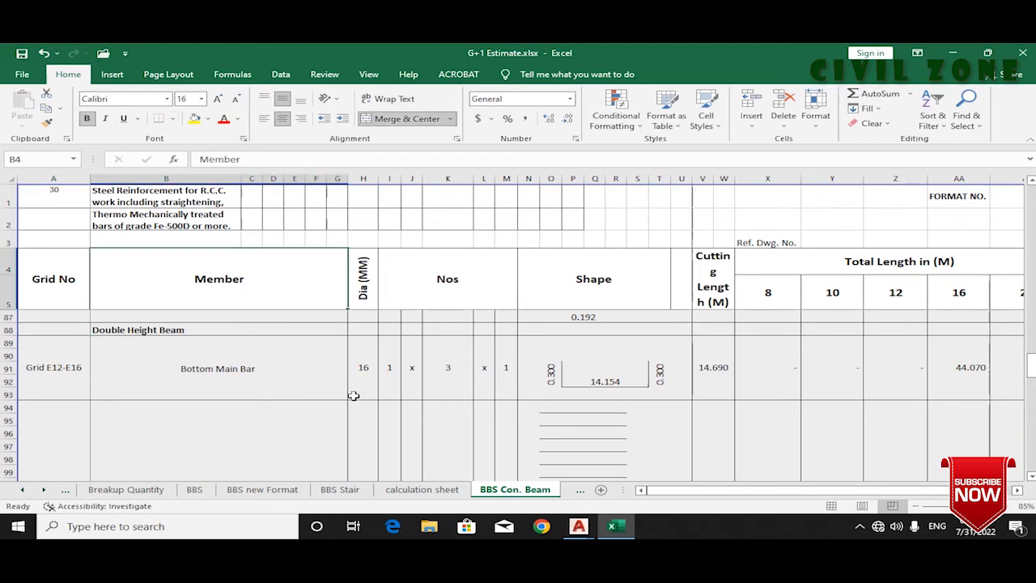
click(554, 372)
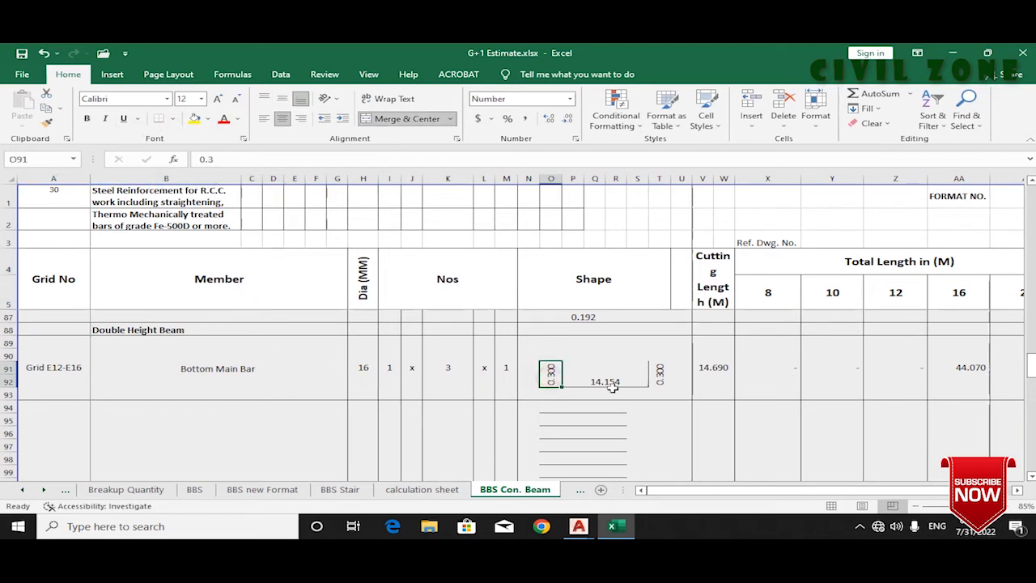
click(660, 374)
click(648, 491)
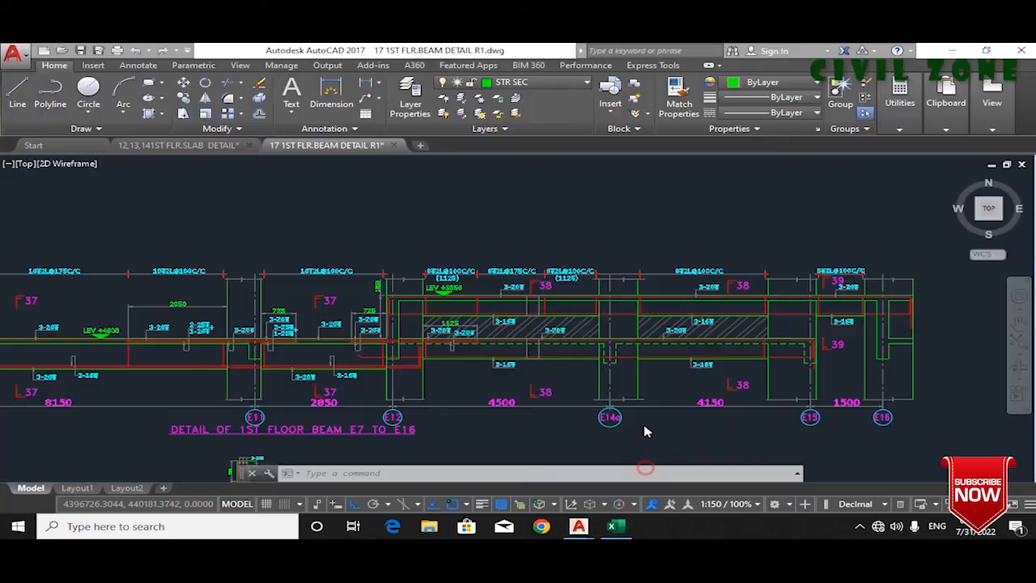
click(332, 95)
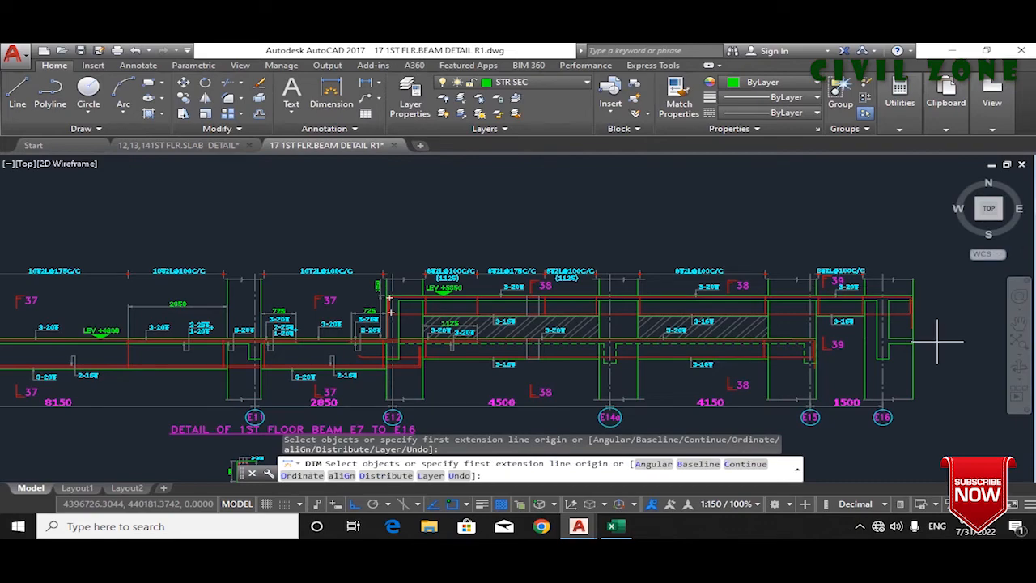
mouse_move(579, 526)
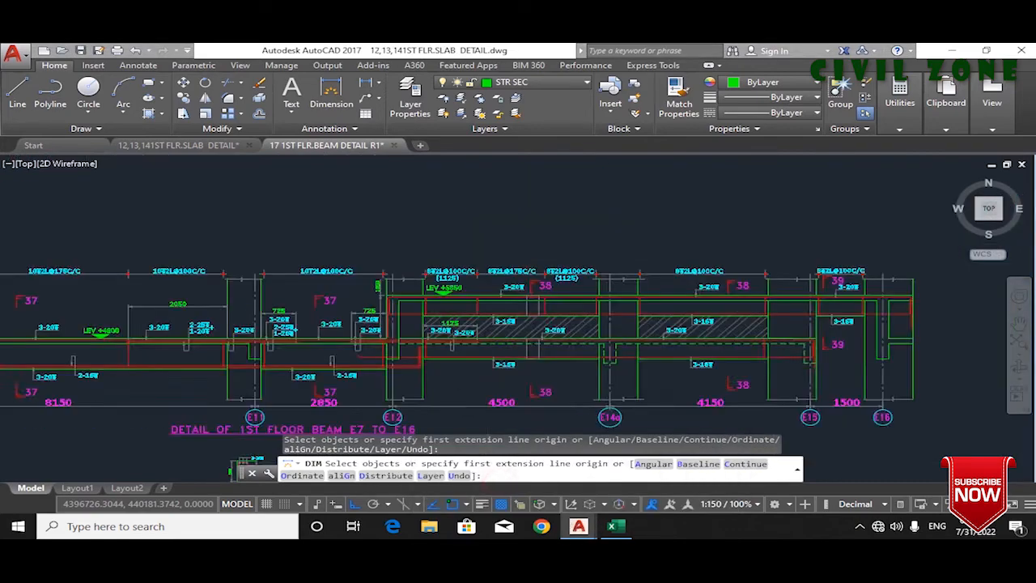
scroll(397, 243, down, 3)
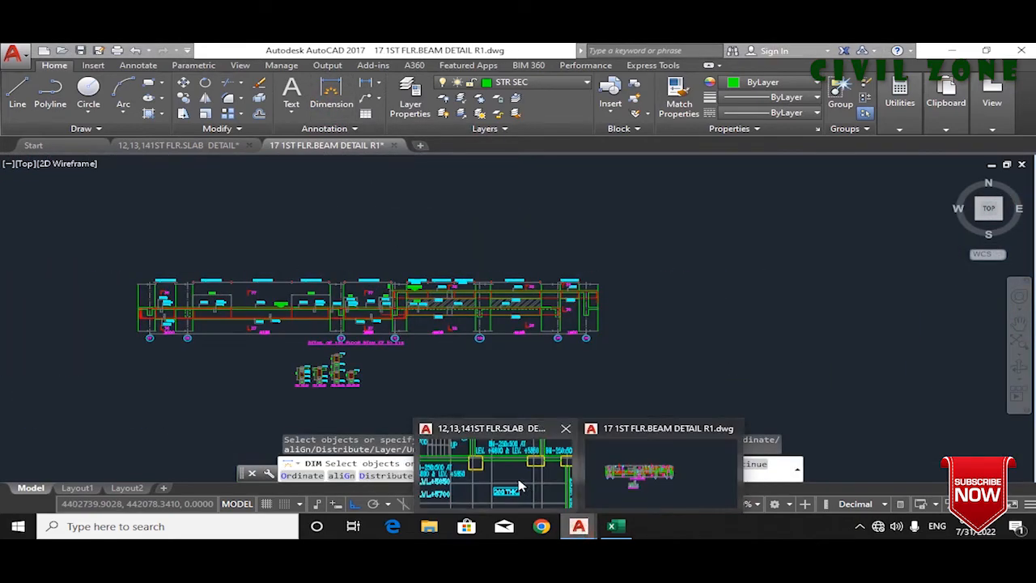
key(Escape)
scroll(470, 343, down, 2)
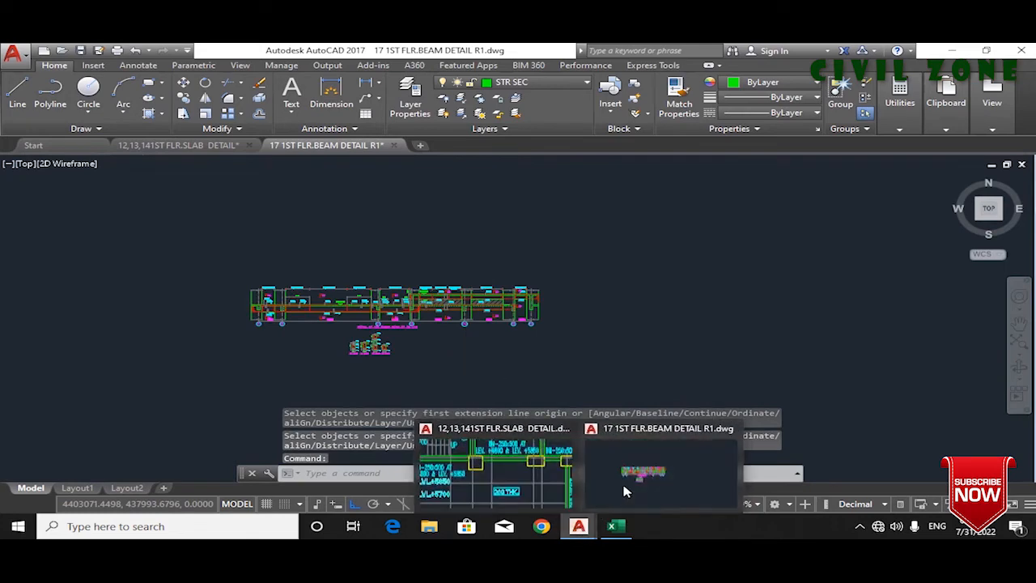
Step: Switch to the first floor slab drawing, measure the beam's length between the columns at grids 16 and 12, and discard the dimension
click(567, 480)
scroll(589, 366, down, 3)
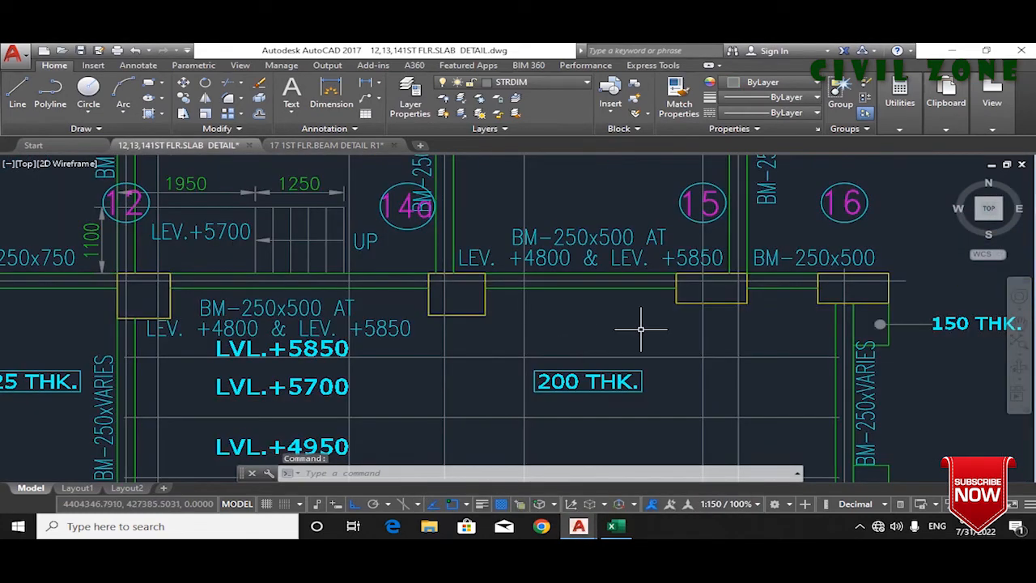
click(331, 97)
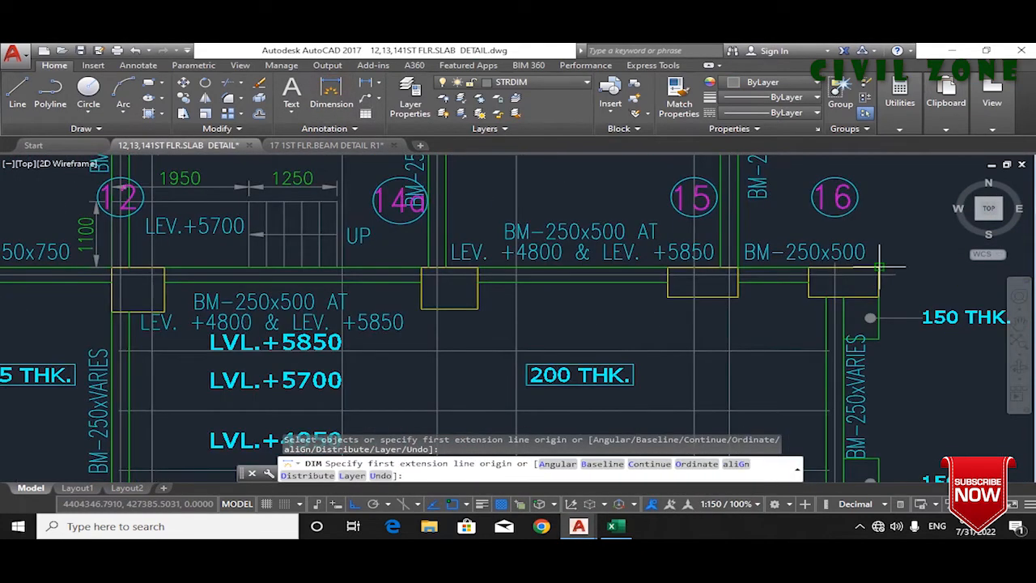
click(879, 265)
scroll(571, 314, down, 2)
scroll(507, 303, down, 2)
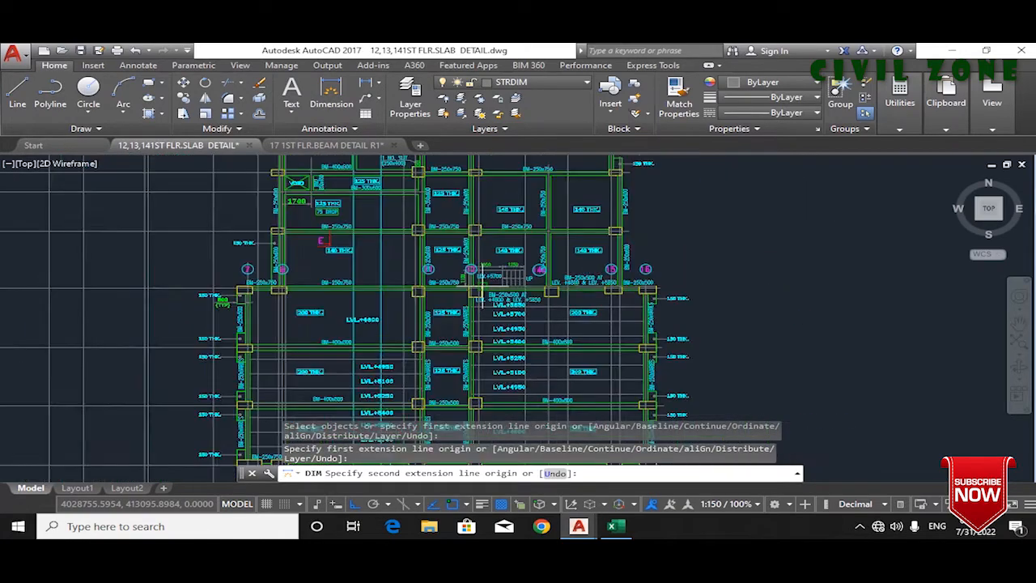
scroll(518, 293, up, 4)
click(519, 291)
scroll(519, 291, down, 3)
scroll(736, 324, up, 5)
key(Escape)
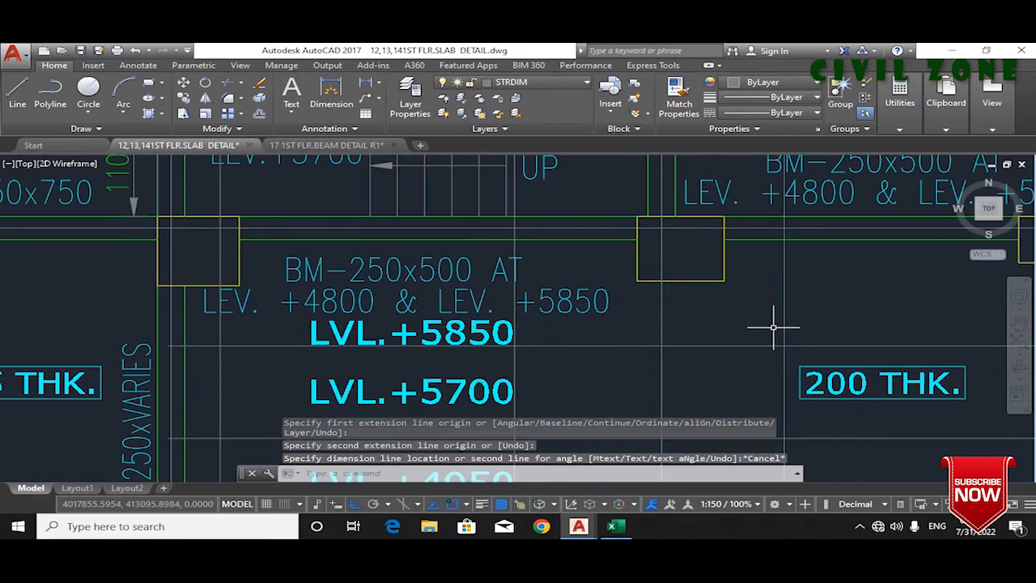
Step: Return to the first floor beam detail, measure the raised beam's overall length between its outer ends at E12 and E16, and discard the dimension
key(ctrl+Tab)
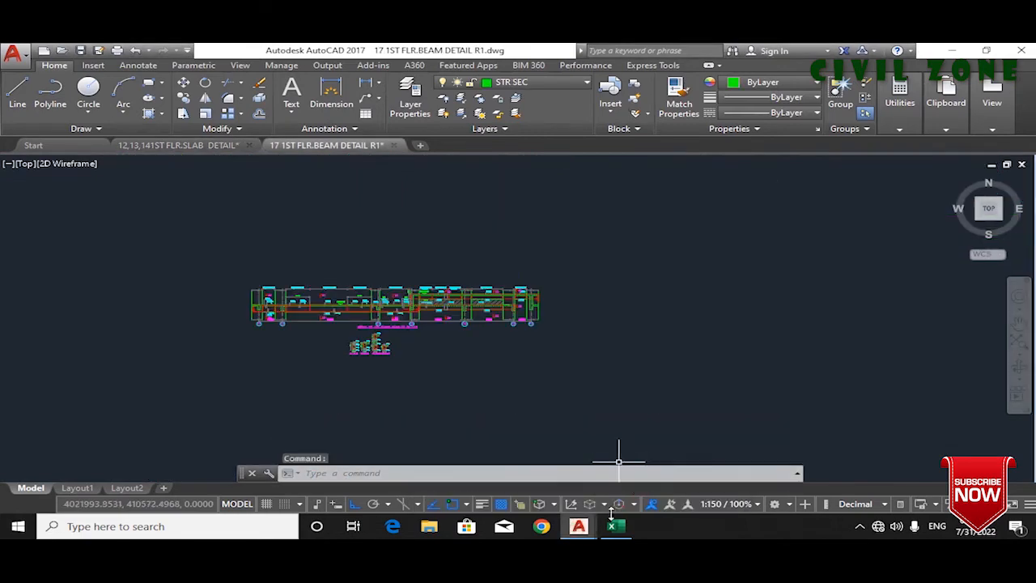
scroll(498, 388, up, 4)
click(323, 104)
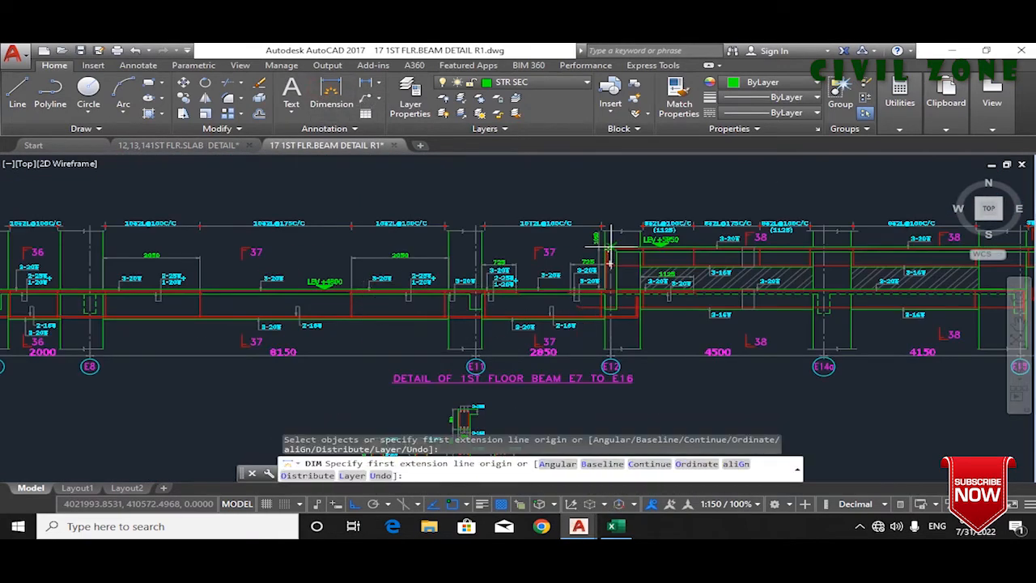
scroll(566, 243, up, 5)
click(534, 267)
scroll(454, 288, down, 6)
scroll(932, 269, up, 6)
scroll(597, 275, down, 5)
scroll(766, 290, up, 5)
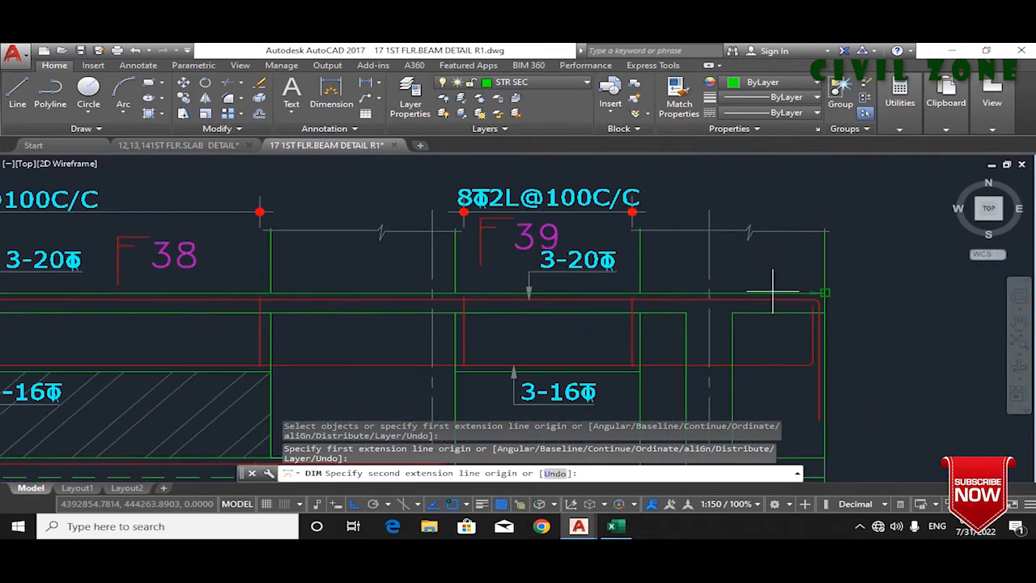
click(825, 292)
scroll(950, 306, down, 4)
scroll(602, 258, up, 4)
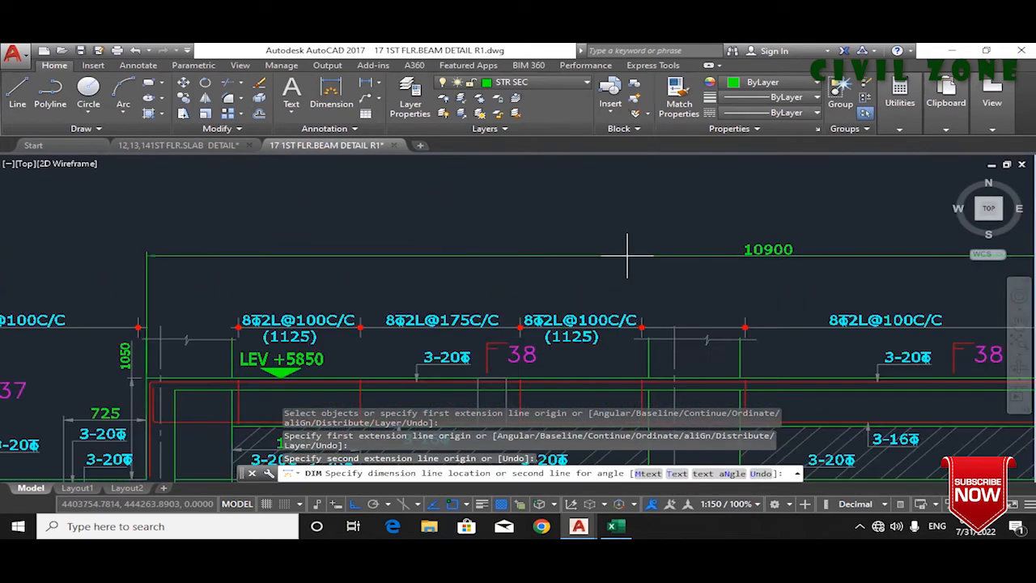
key(Escape)
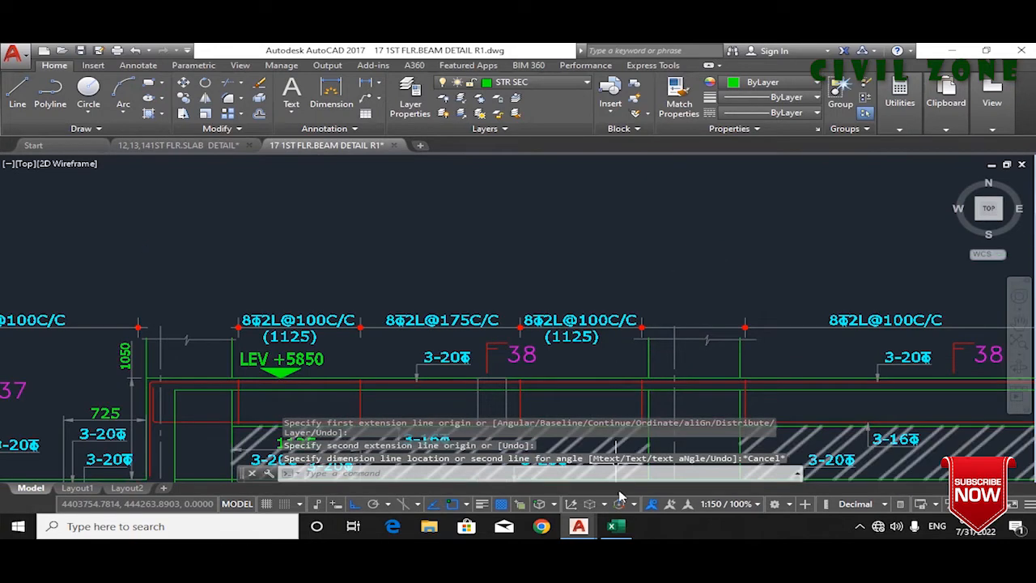
Step: In Excel, change the E12-E16 bottom main bar's straight length formula to =10.9-(2*0.04)-(H89/1000) and check its cutting length formula
mouse_move(613, 526)
click(589, 471)
click(589, 384)
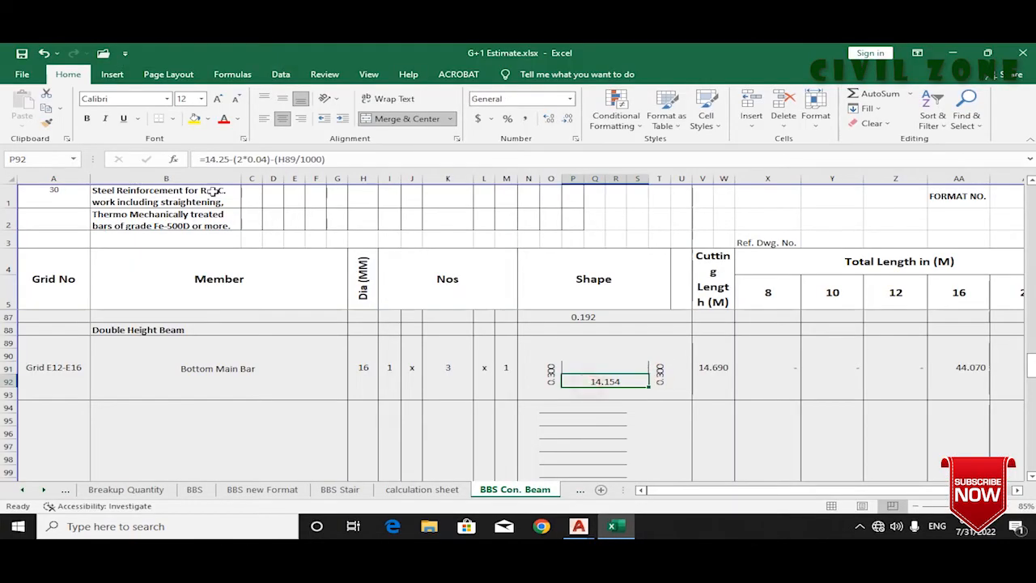
key(F2)
key(BackSpace)
key(BackSpace)
key(BackSpace)
key(BackSpace)
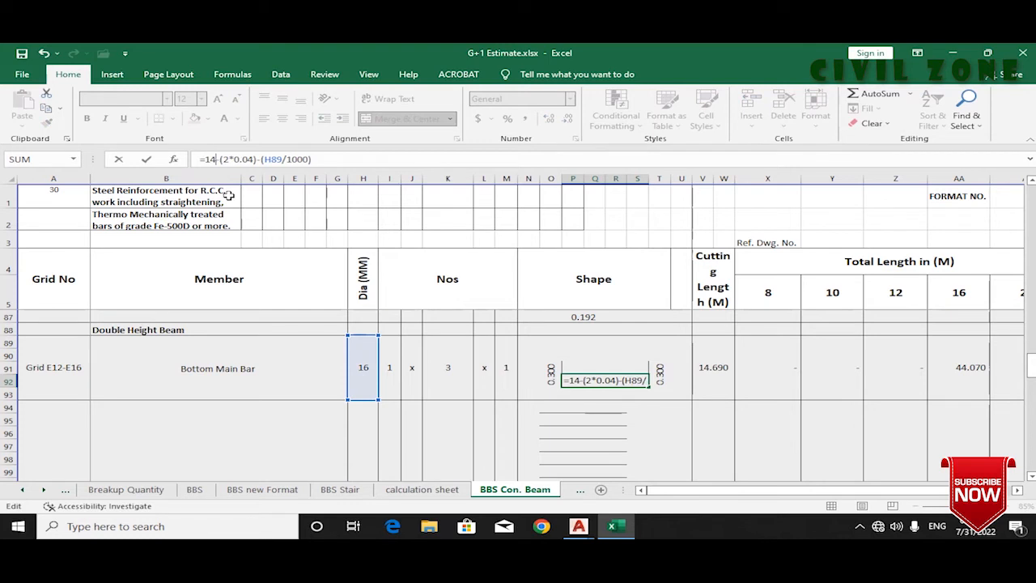
text(0.9)
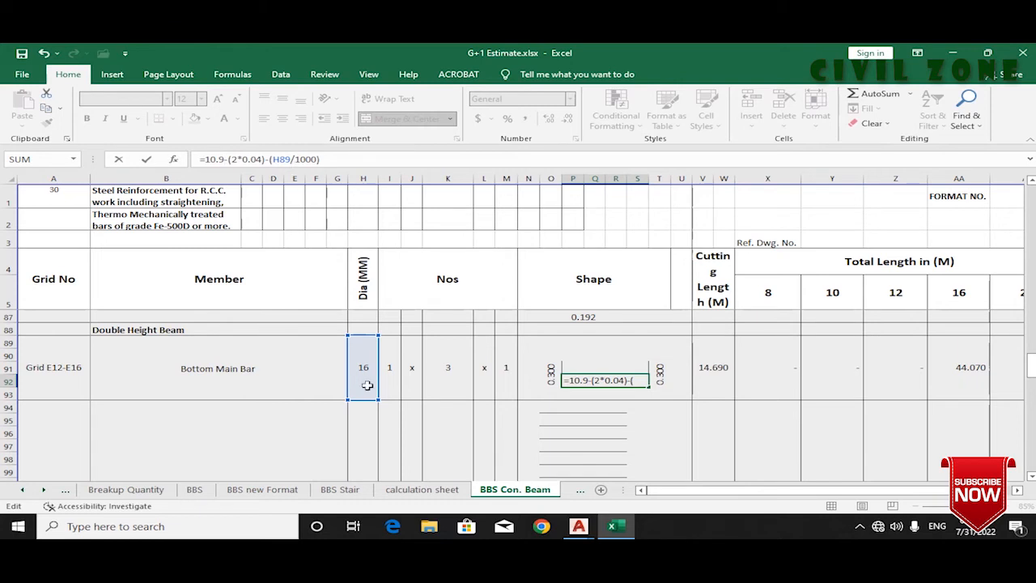
key(Return)
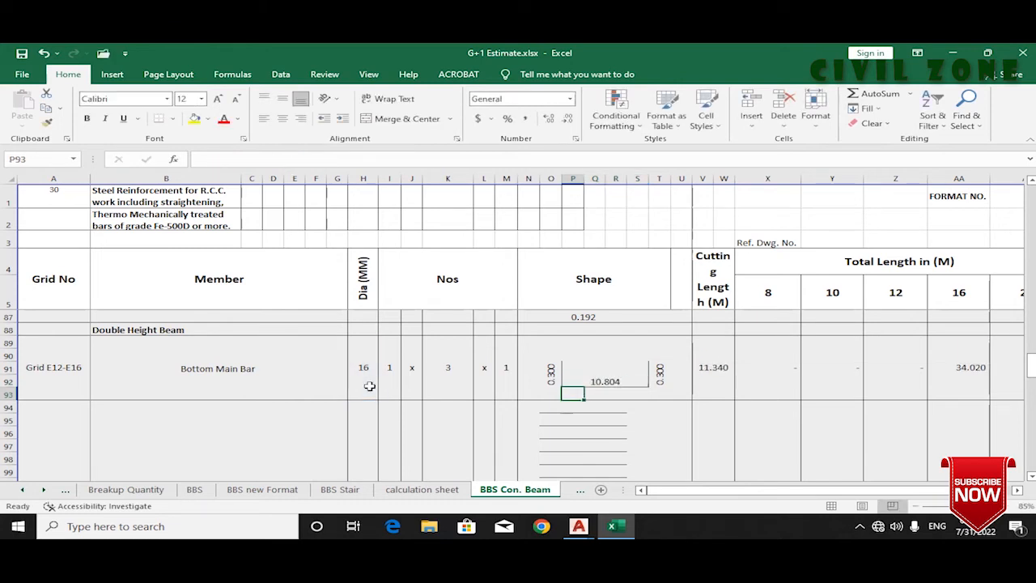
click(698, 370)
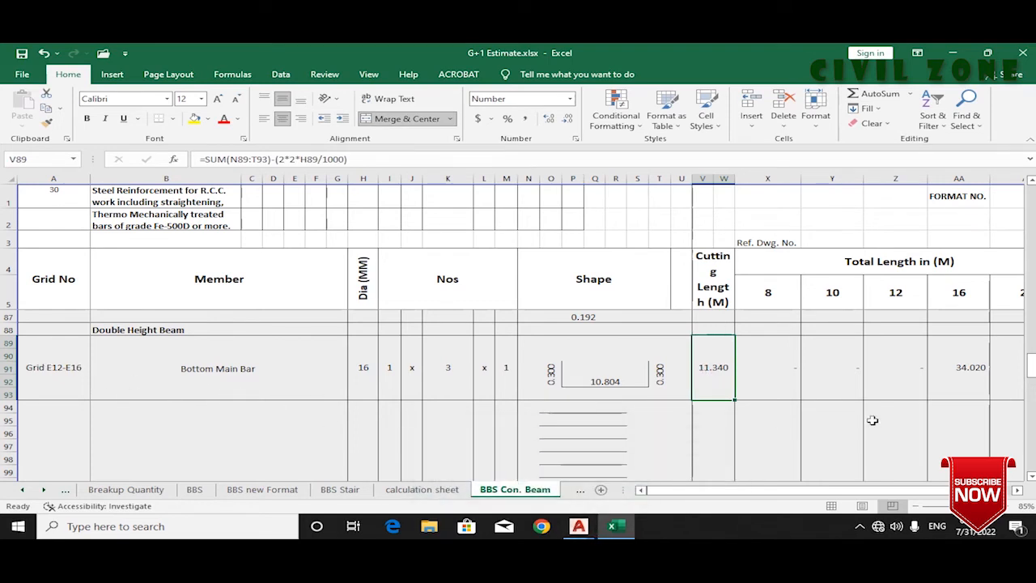
Step: Copy the 20 mm Grid E7-E15' top main bar entry and paste it below the double height beam's bottom main bar, starting at A94
scroll(869, 419, up, 20)
scroll(585, 414, down, 4)
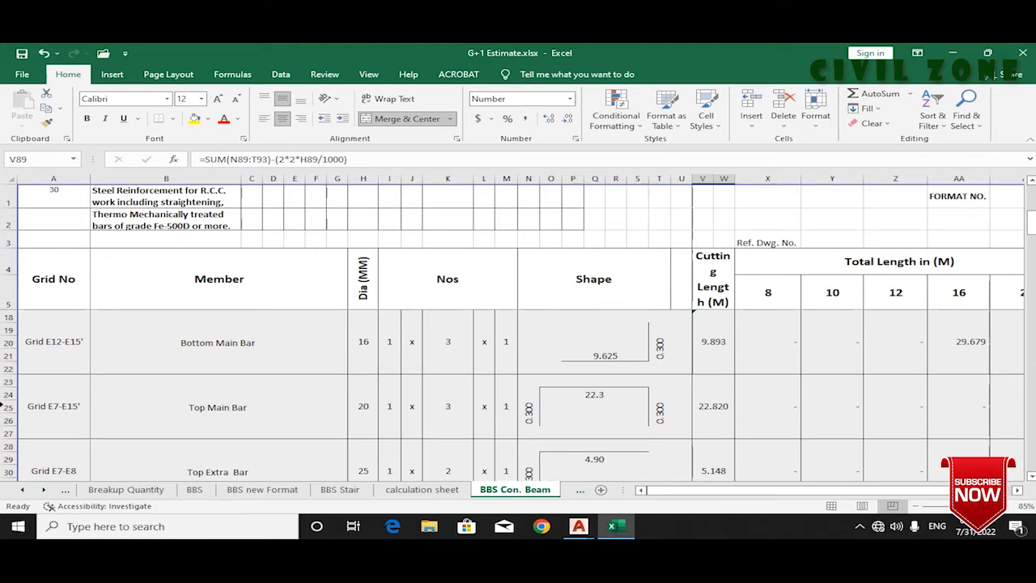
drag(38, 383, 915, 423)
key(ctrl+c)
drag(701, 489, 647, 487)
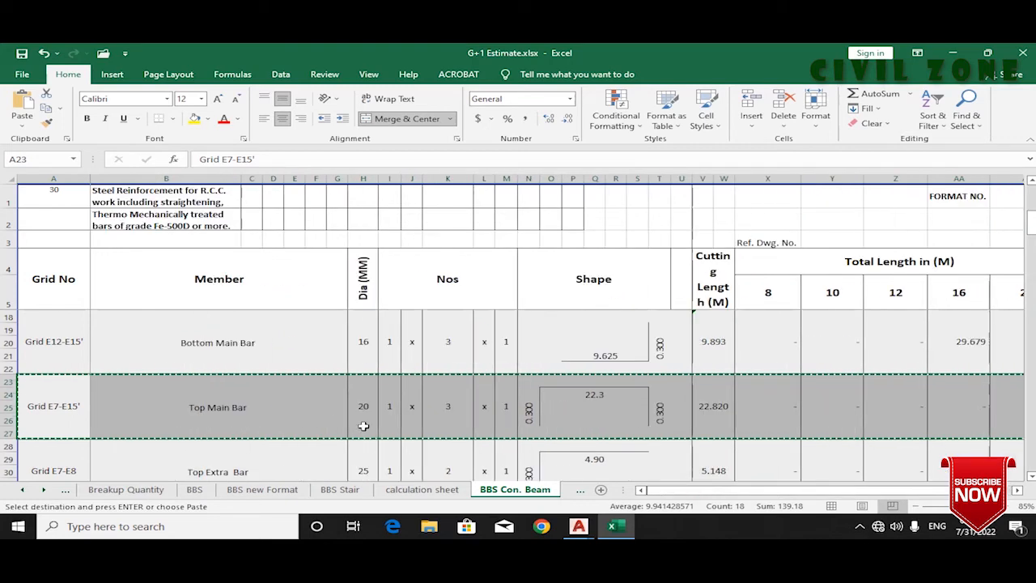
scroll(363, 426, down, 20)
scroll(157, 400, down, 3)
click(24, 404)
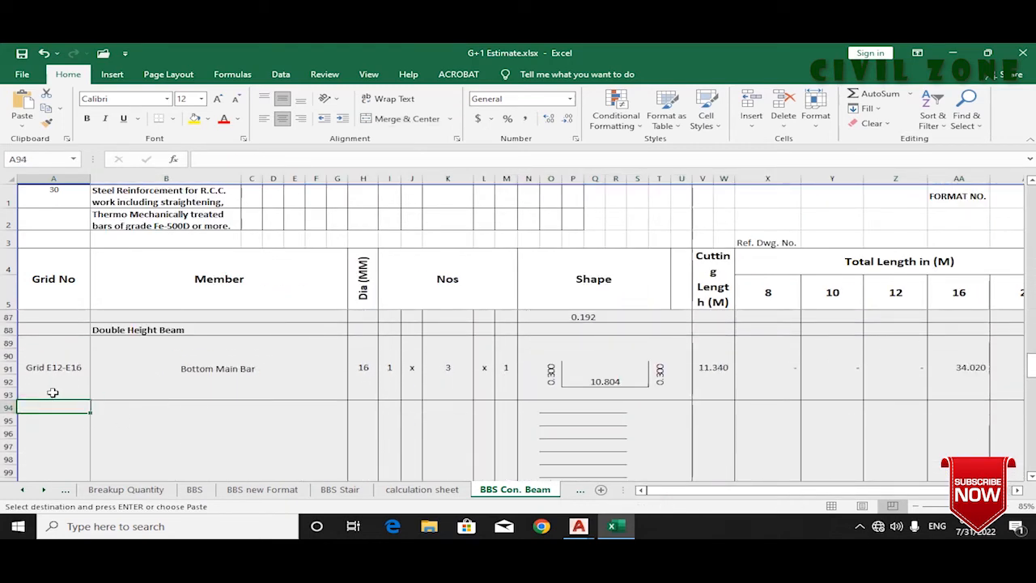
key(ctrl+v)
click(337, 444)
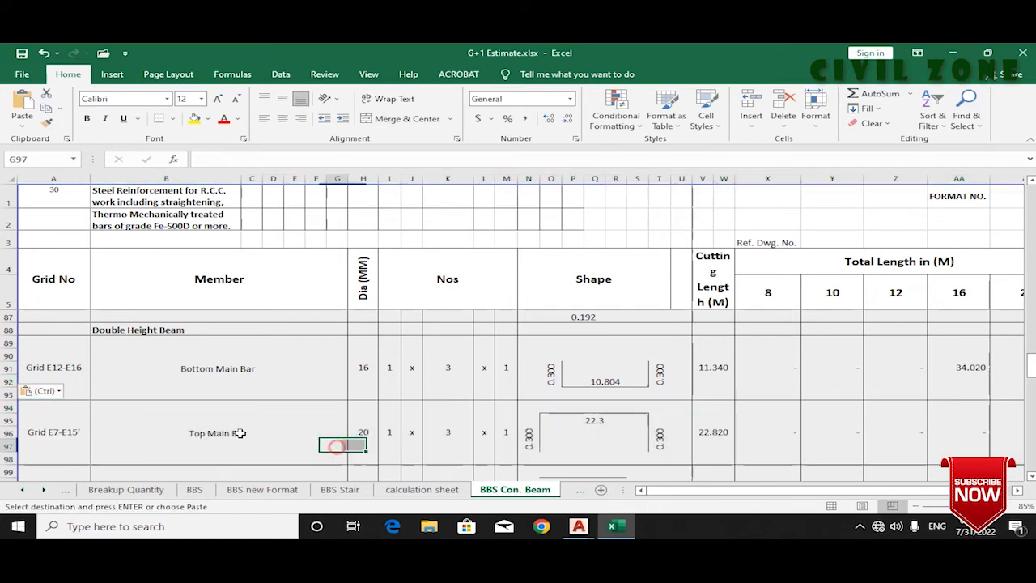
Step: Copy the Grid E12-E16 label from the double height beam's bottom main bar to its top main bar entry at A94
click(75, 375)
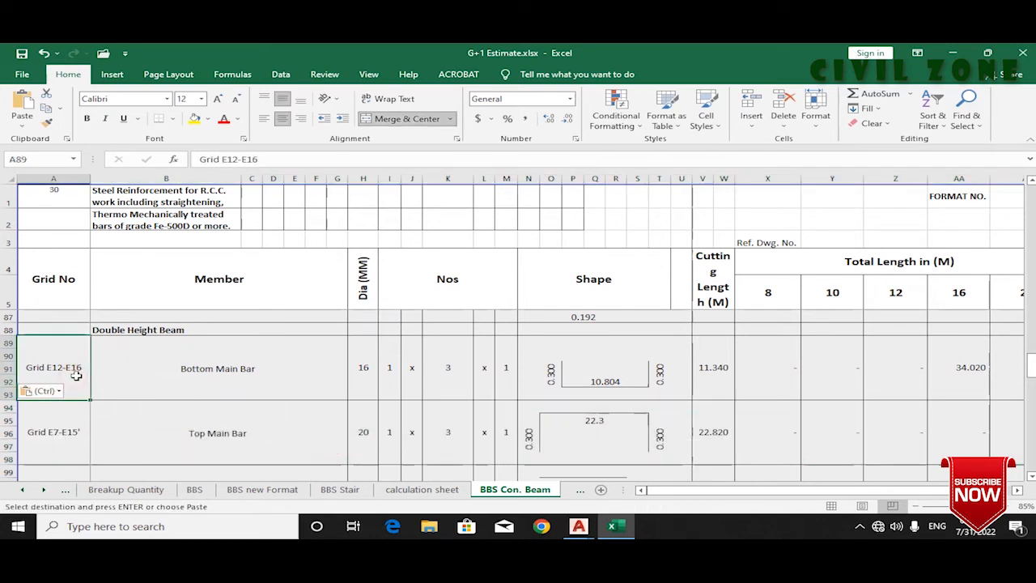
key(ctrl+c)
click(32, 418)
key(ctrl+v)
click(176, 411)
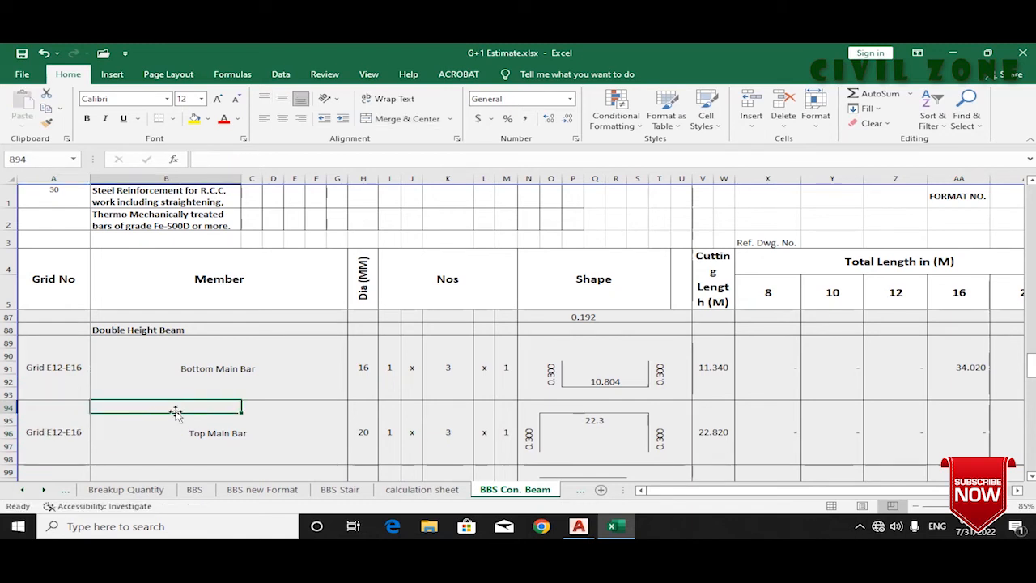
Step: Following the bottom bar's formula, set the E12-E16 top main bar's straight length to =10.9-(2*0.04)-(H94/1000)
click(603, 383)
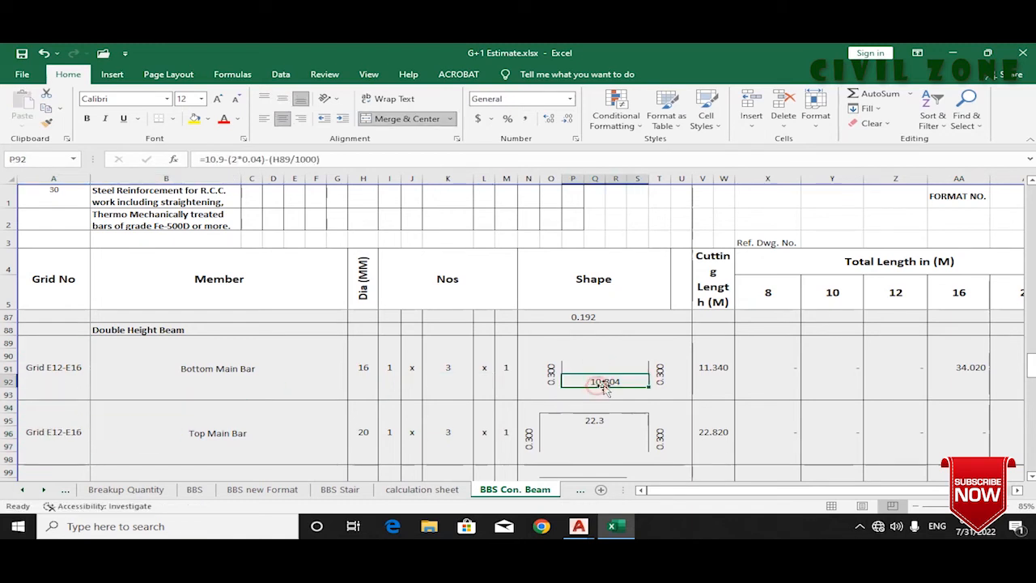
drag(329, 161, 204, 161)
key(Escape)
click(568, 424)
click(225, 159)
double_click(212, 159)
key(BackSpace)
text(10.9-(2*0)
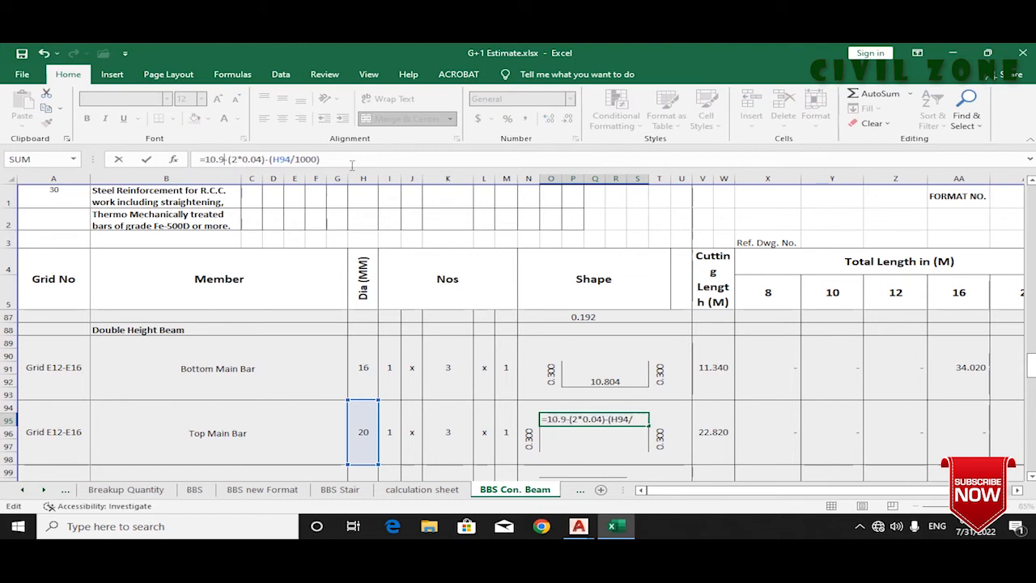
key(Return)
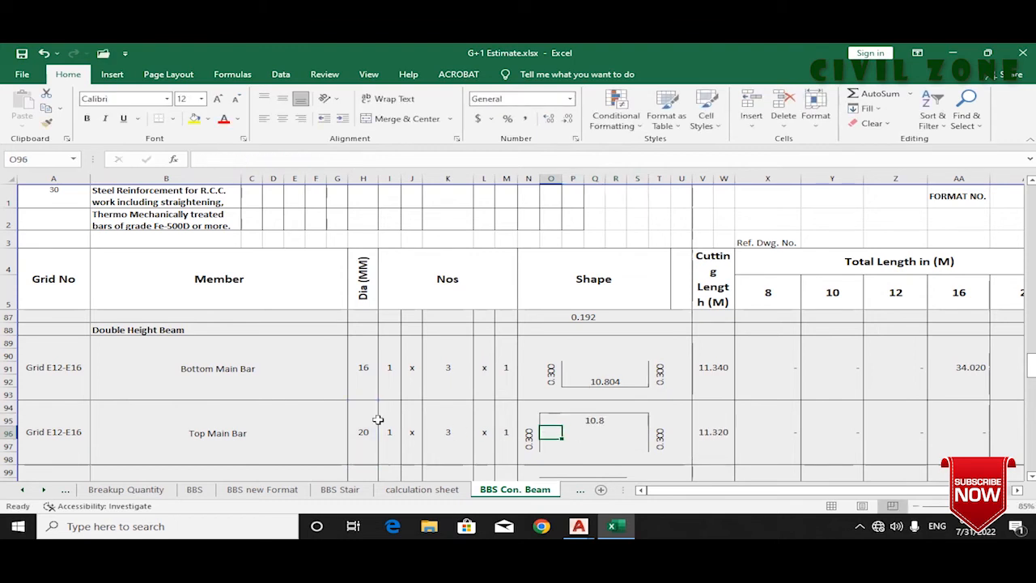
Step: Try a 16 mm diameter for the E12-E16 top main bar and undo the change
click(377, 419)
text(16)
key(Return)
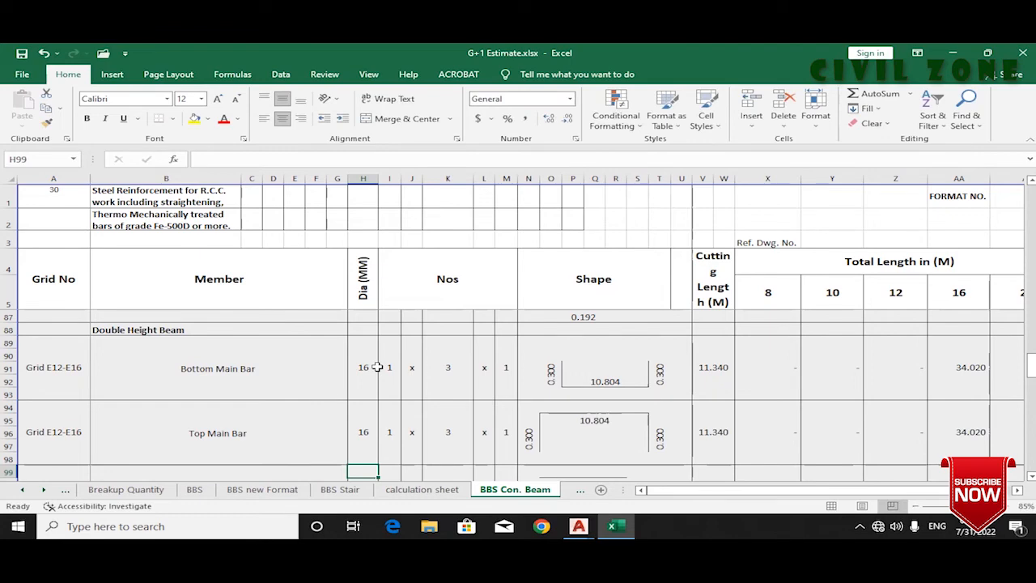
key(ctrl+z)
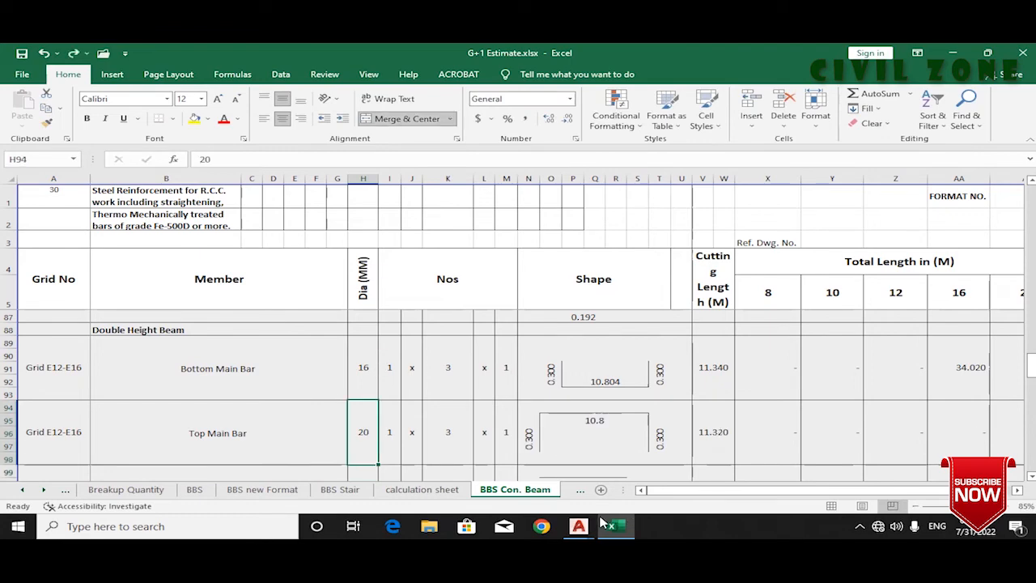
Step: Check the top bar and stirrup callouts in the AutoCAD beam detail against the E12-E16 top main bar's straight and bent lengths in Excel
mouse_move(582, 525)
click(664, 473)
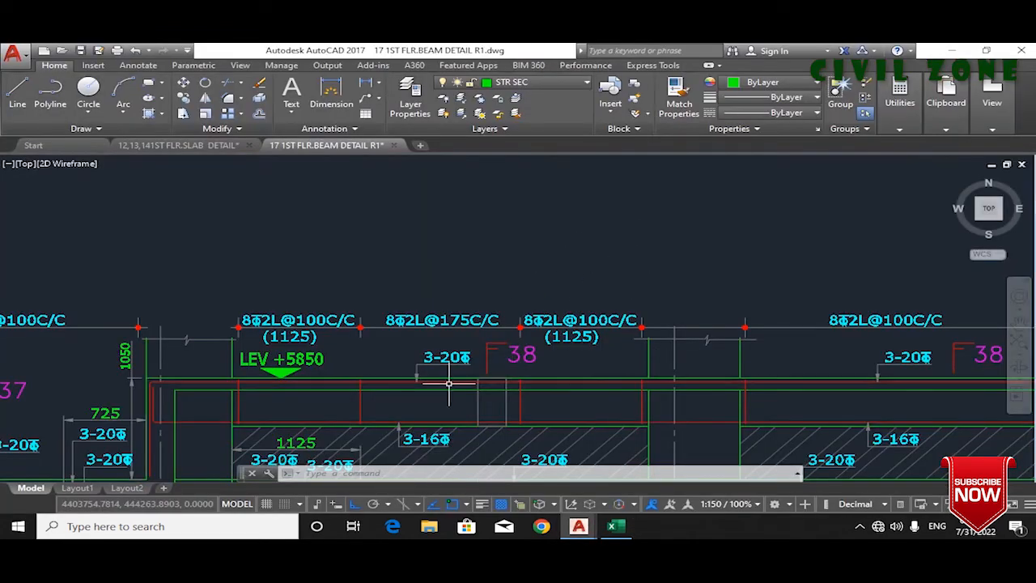
scroll(449, 383, up, 2)
scroll(479, 293, down, 4)
mouse_move(617, 526)
click(658, 504)
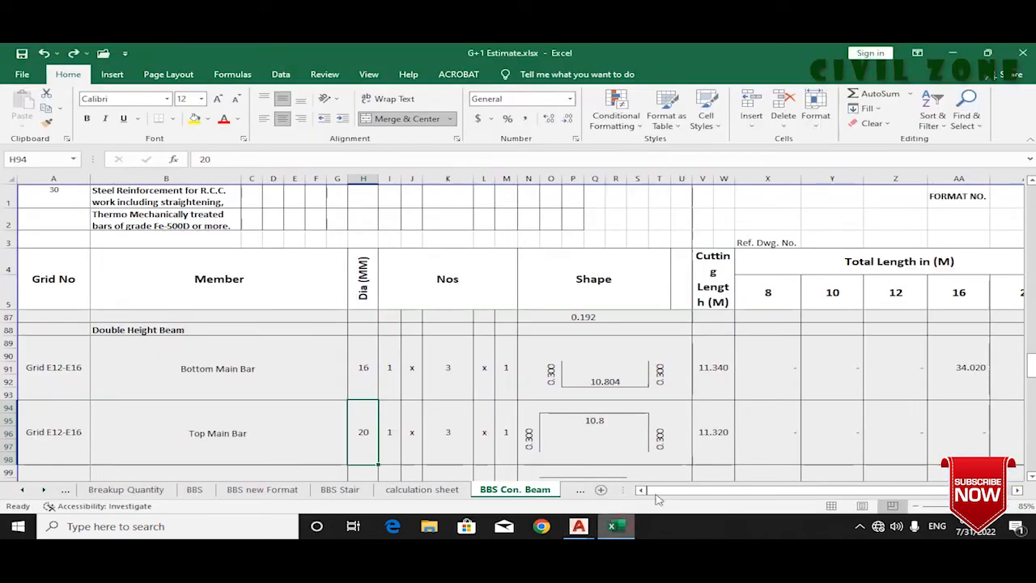
click(592, 421)
click(661, 436)
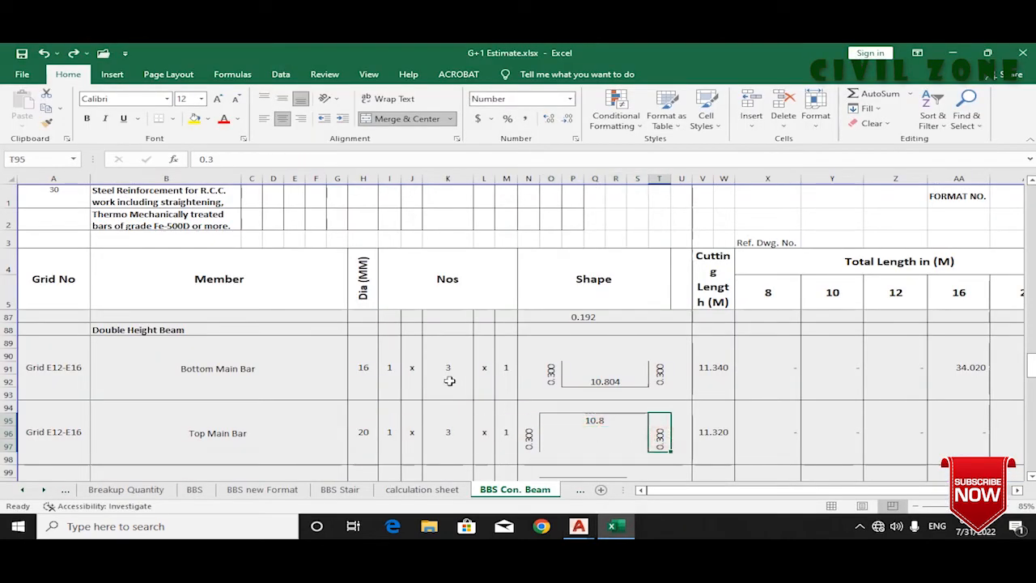
scroll(451, 377, down, 2)
scroll(546, 386, up, 1)
mouse_move(579, 527)
click(656, 463)
scroll(492, 279, down, 2)
scroll(492, 278, up, 2)
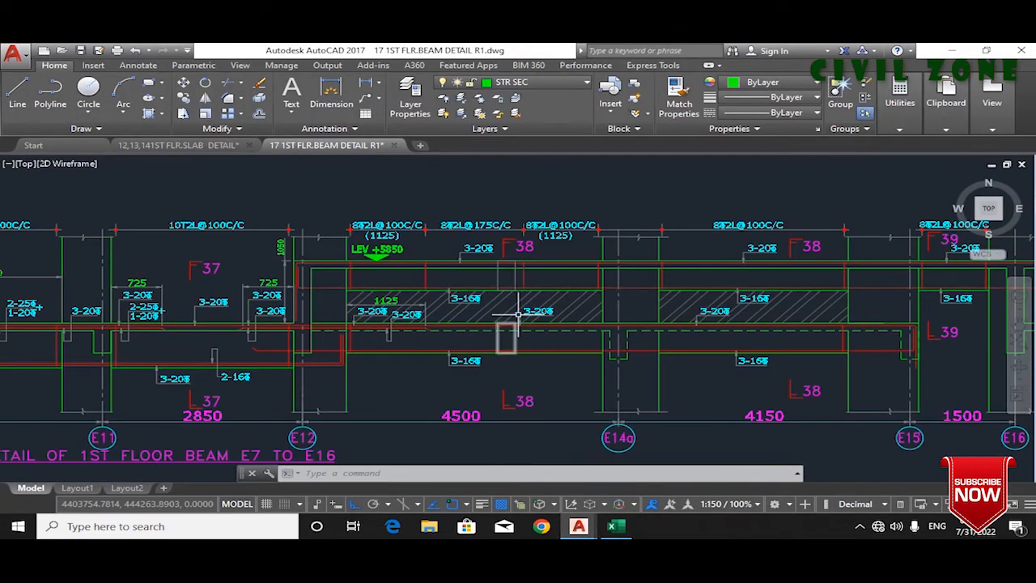
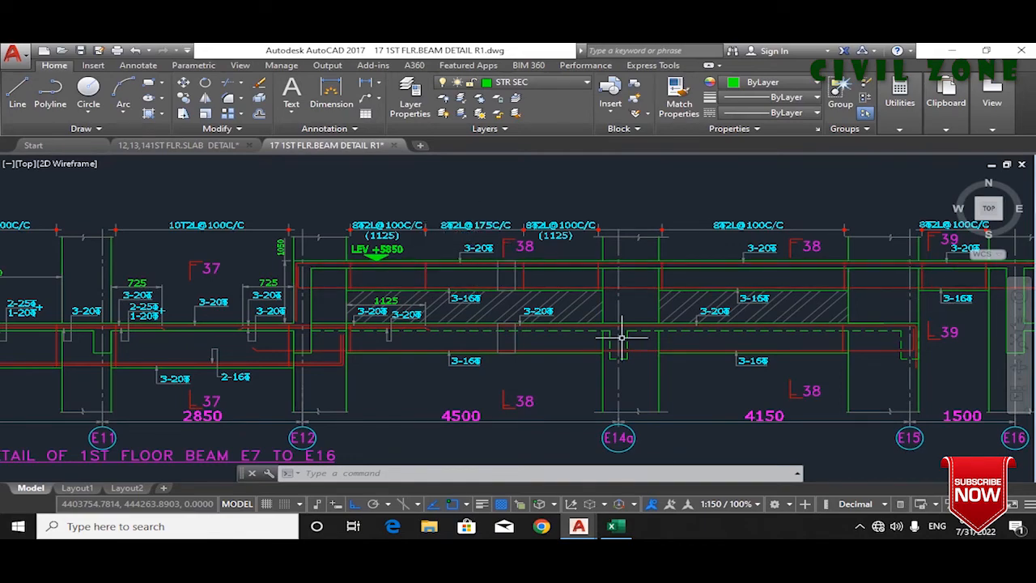
Step: In Excel, copy the two Grid E12-E14a 8 mm stirrup entries, support and mid span, and paste them below the top main bar at A99
click(613, 526)
scroll(267, 407, up, 5)
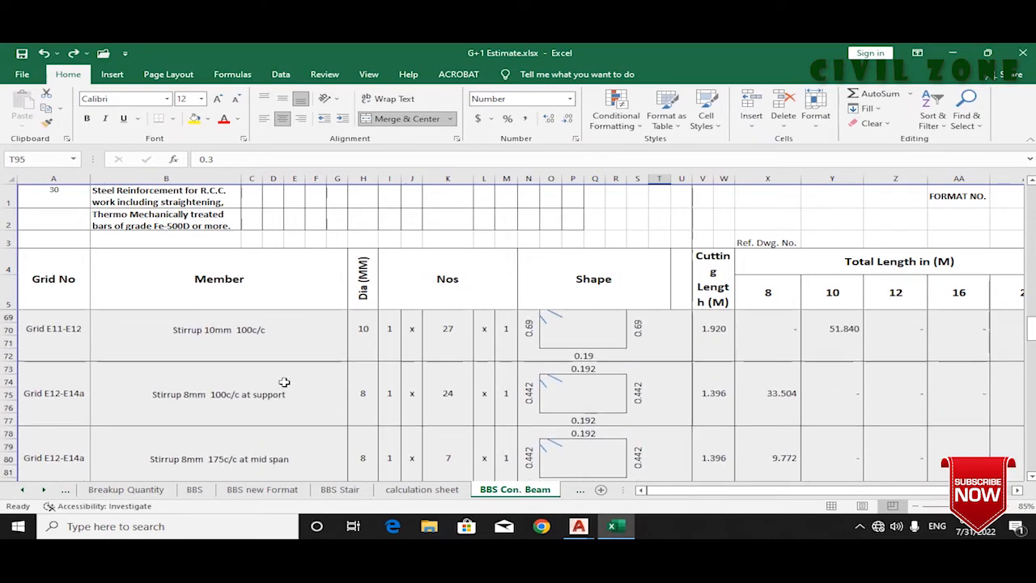
scroll(284, 383, down, 1)
drag(39, 332, 944, 416)
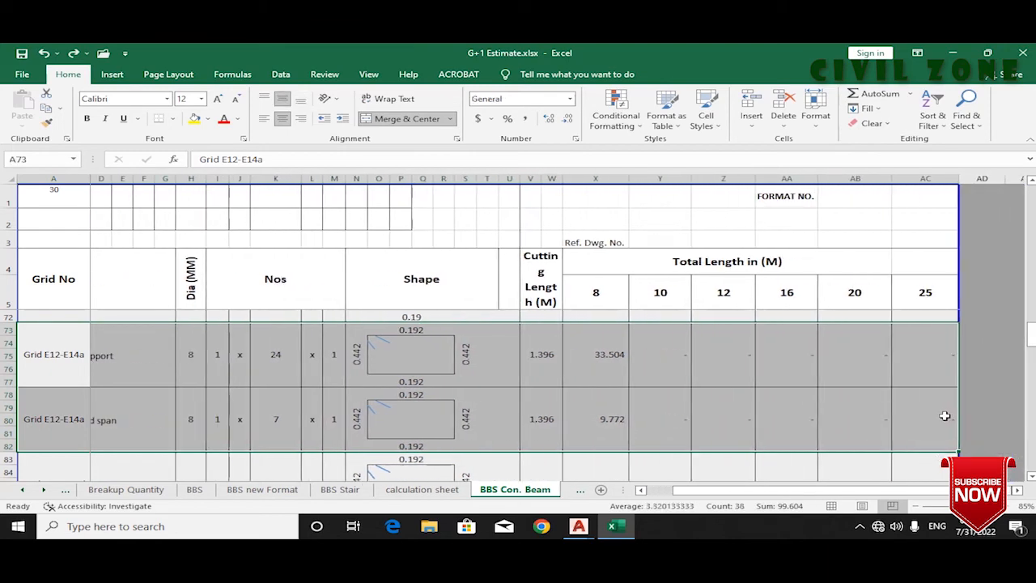
key(ctrl+c)
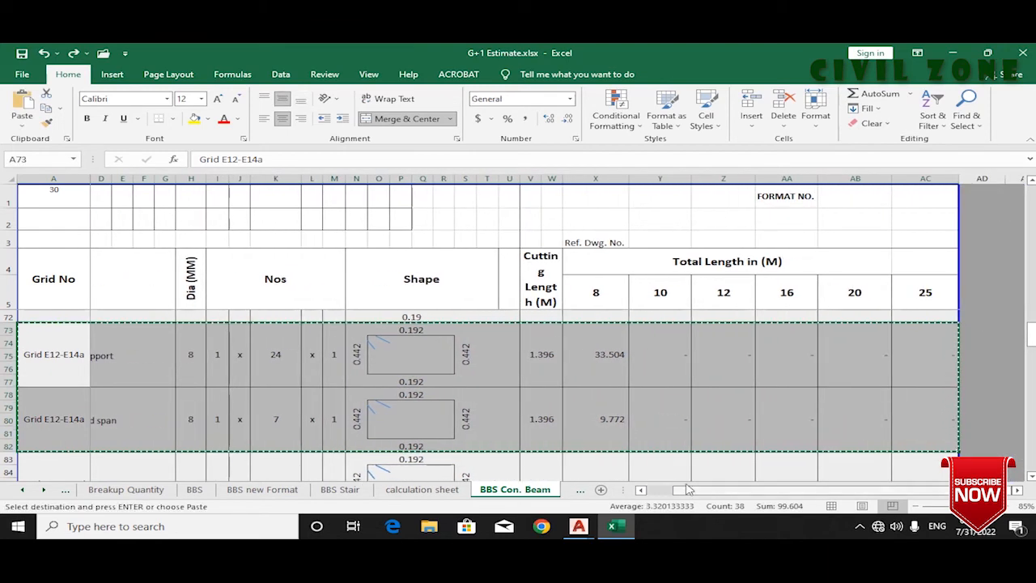
drag(690, 491, 658, 491)
scroll(502, 432, down, 7)
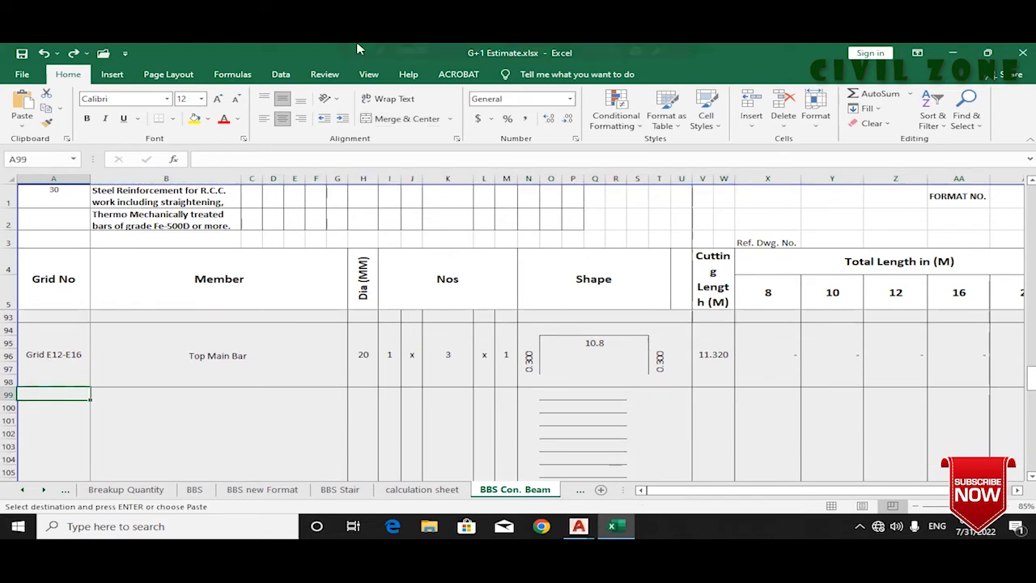
key(ctrl+v)
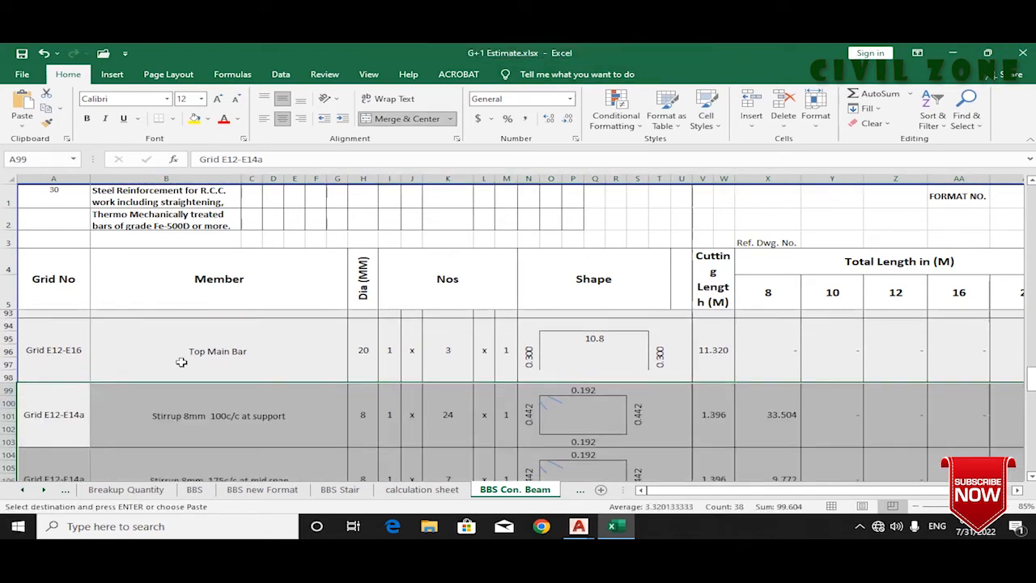
Step: Compare the grid labels of the two pasted stirrup entries with the raised beam's grids in the AutoCAD beam detail
scroll(273, 268, down, 1)
click(33, 379)
mouse_move(579, 526)
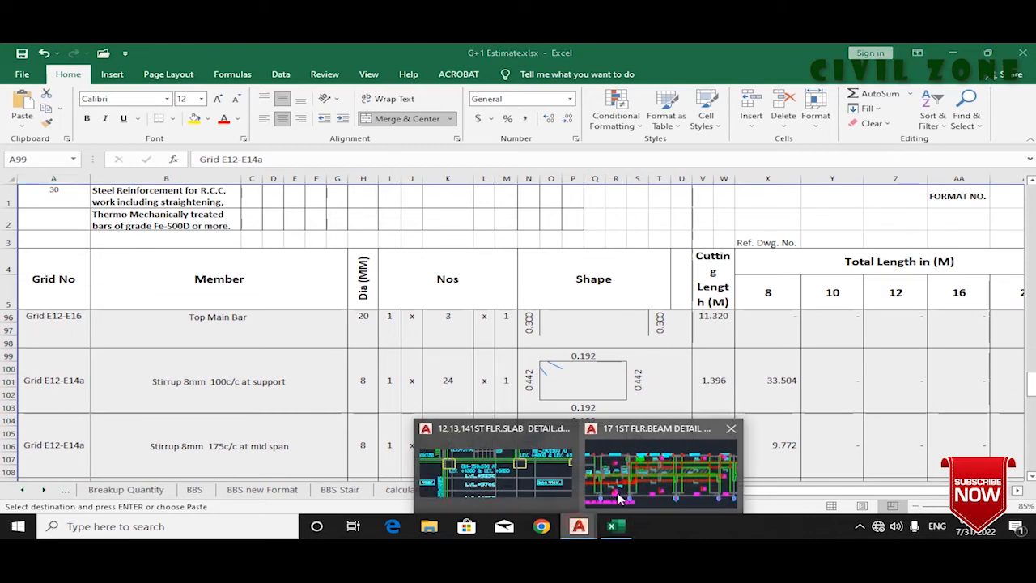
click(659, 463)
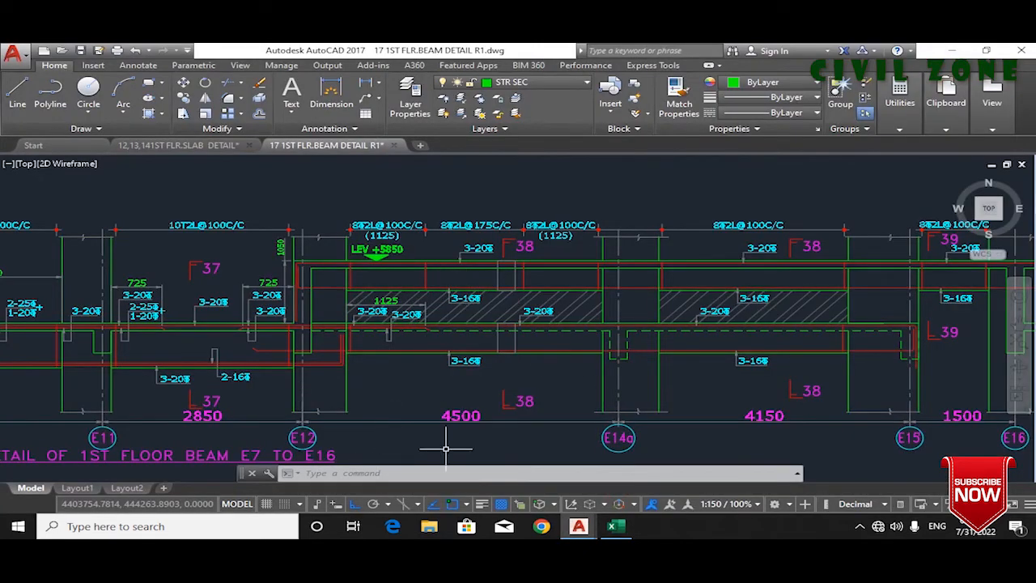
click(613, 527)
click(61, 431)
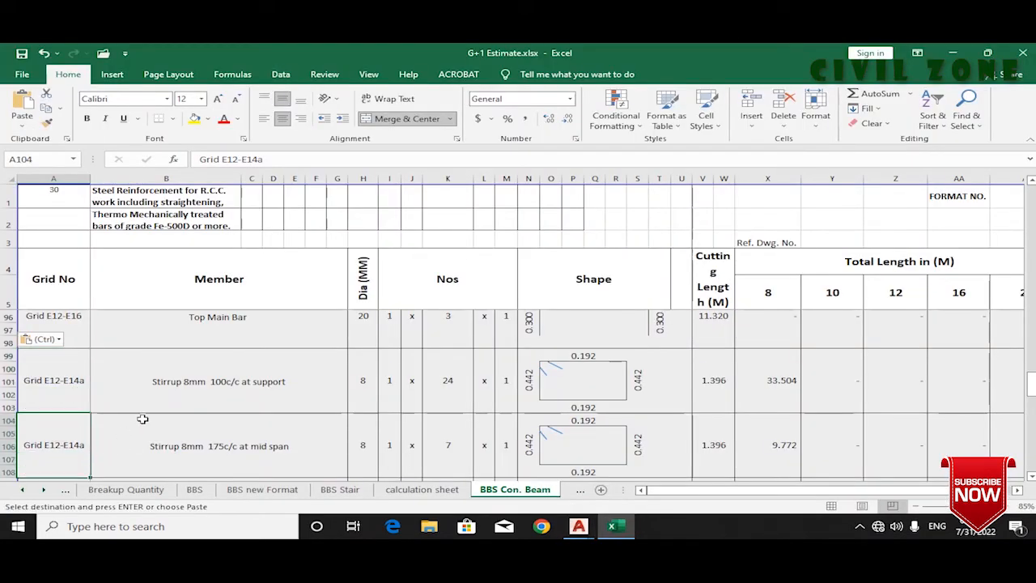
click(76, 384)
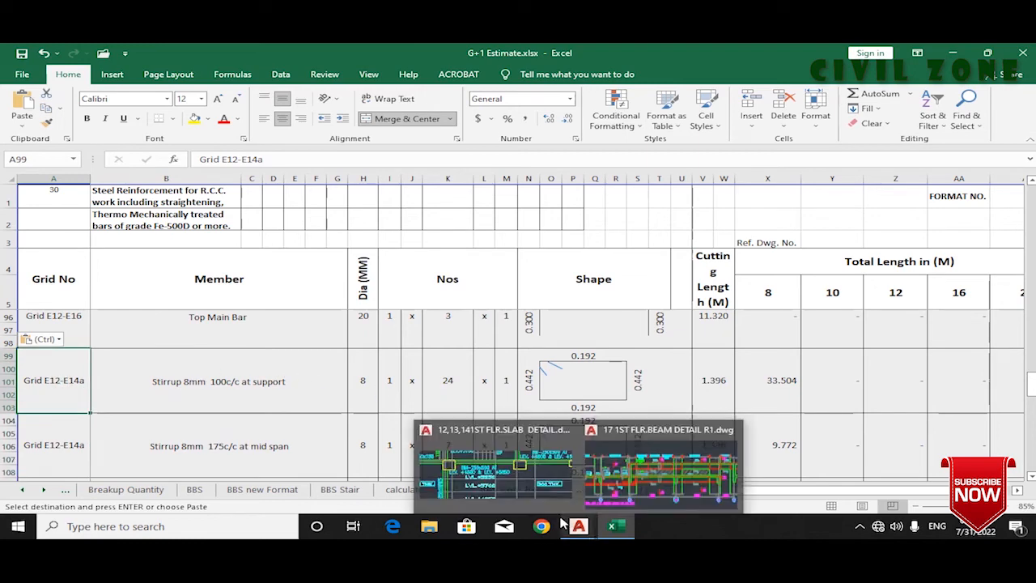
Step: Measure the raised beam's clear span between the E12 and E14a columns in AutoCAD, discard the dimension, and check the mid-span stirrup count formula in Excel
click(672, 484)
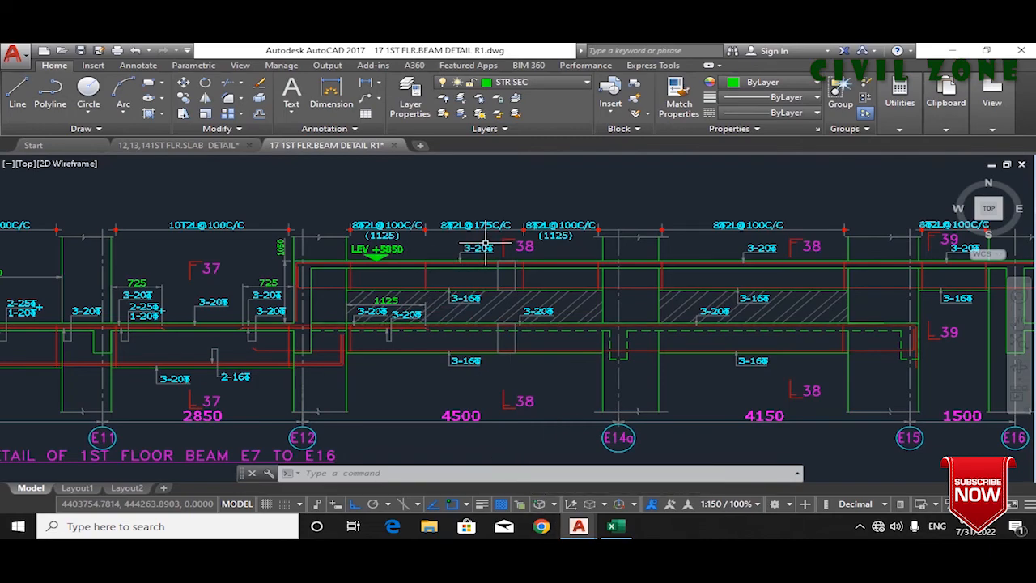
click(331, 96)
scroll(360, 234, up, 5)
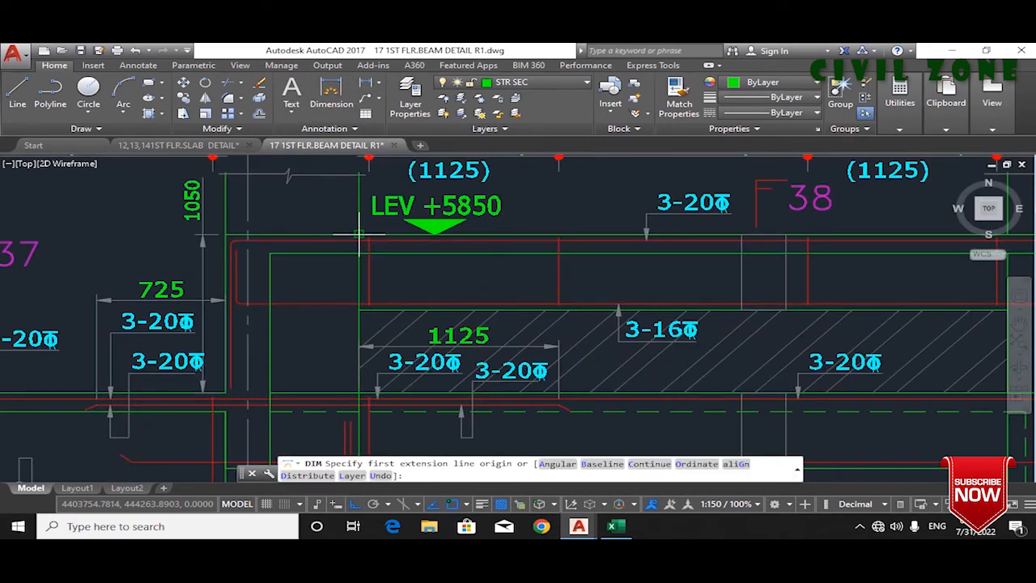
click(359, 234)
scroll(359, 234, down, 4)
scroll(483, 230, up, 4)
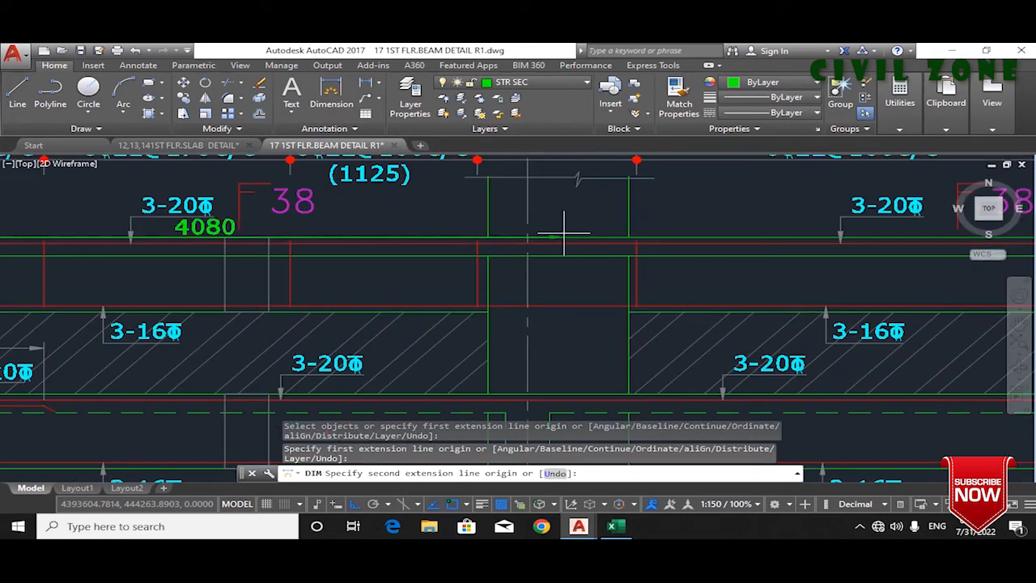
click(488, 236)
key(Escape)
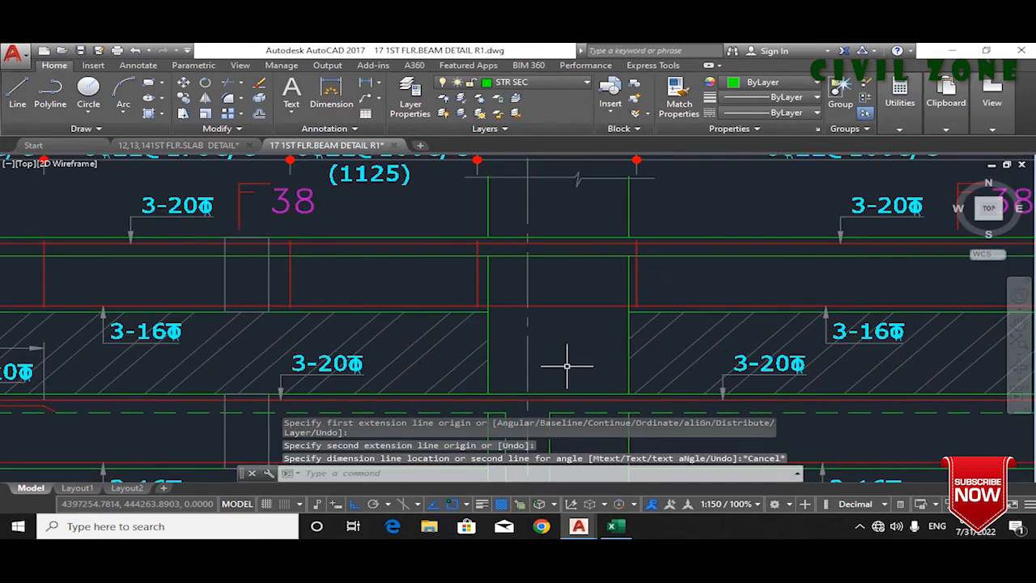
click(613, 527)
click(428, 435)
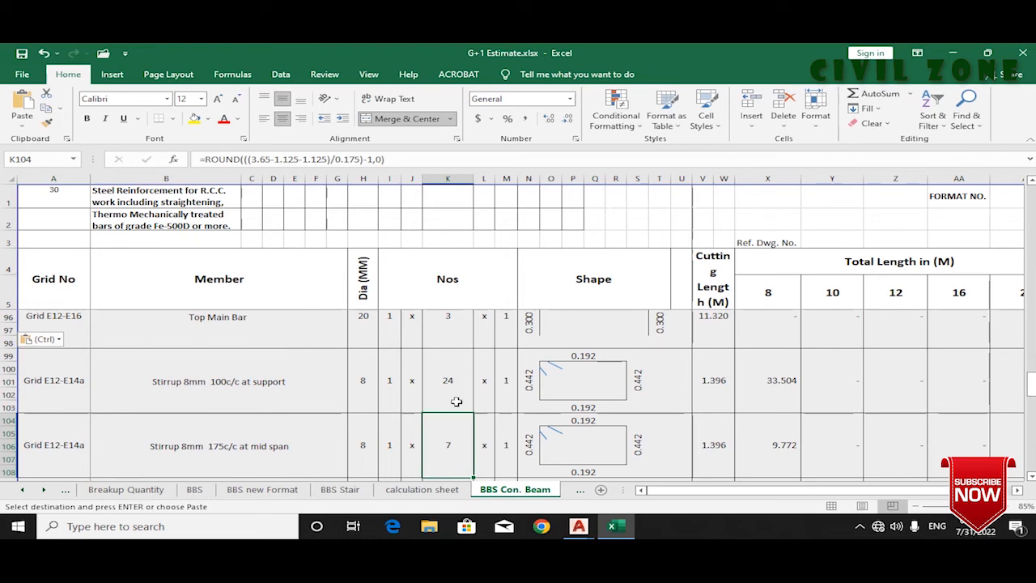
Step: Check the E14a-E15 span in the drawing, and in Excel copy the Grid E14a-E15' 8 mm 100c/c stirrup entry to A109, below the mid-span stirrups
scroll(457, 402, down, 3)
click(633, 466)
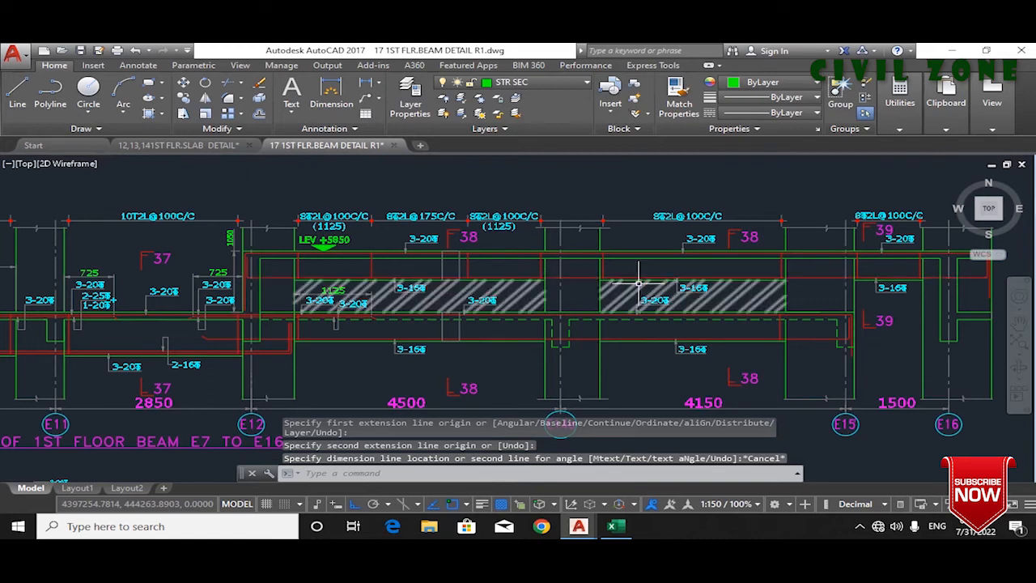
drag(755, 315, 678, 314)
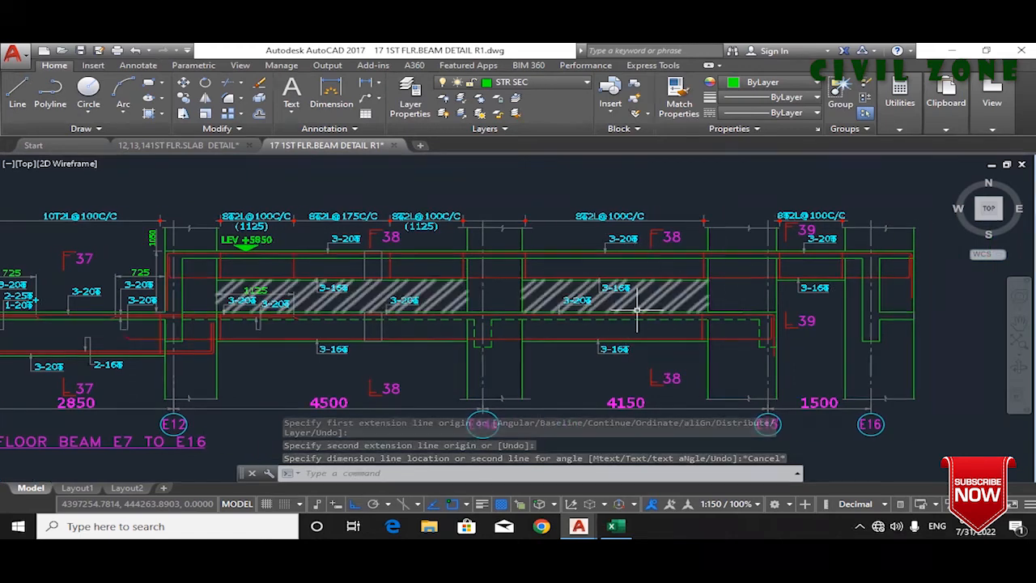
click(612, 526)
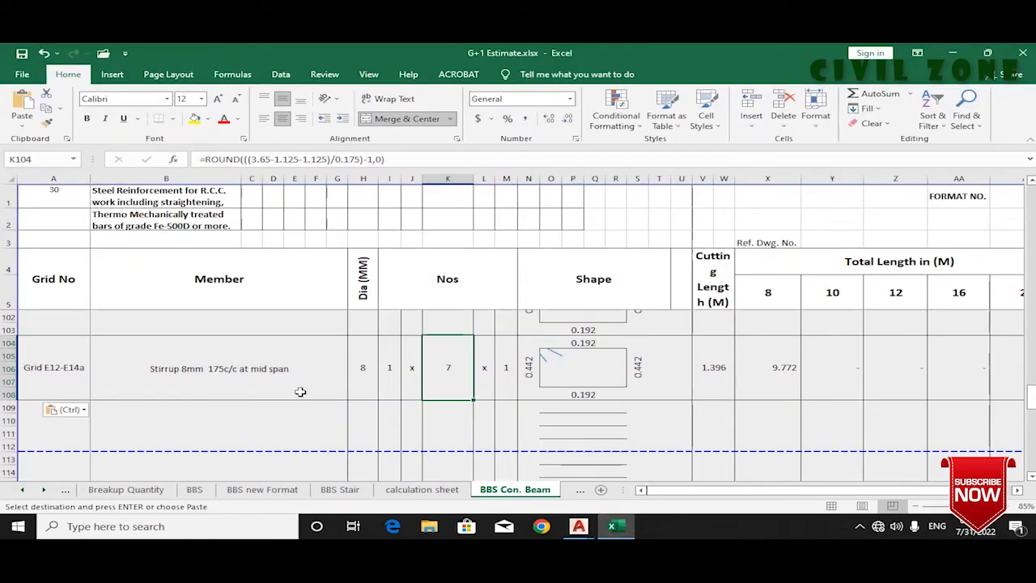
scroll(319, 391, up, 1)
scroll(335, 400, up, 5)
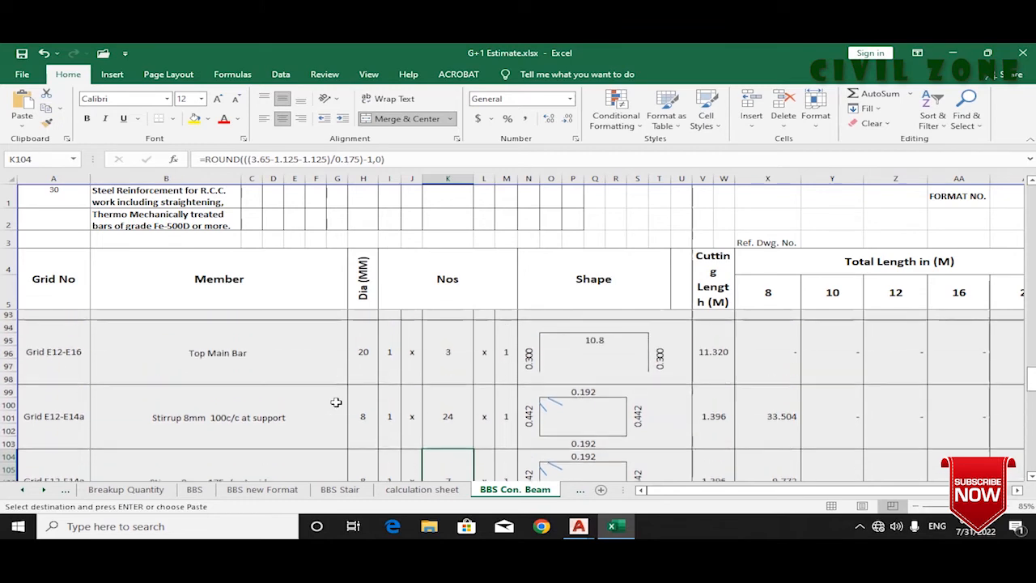
scroll(336, 402, up, 1)
drag(57, 347, 912, 355)
key(ctrl+c)
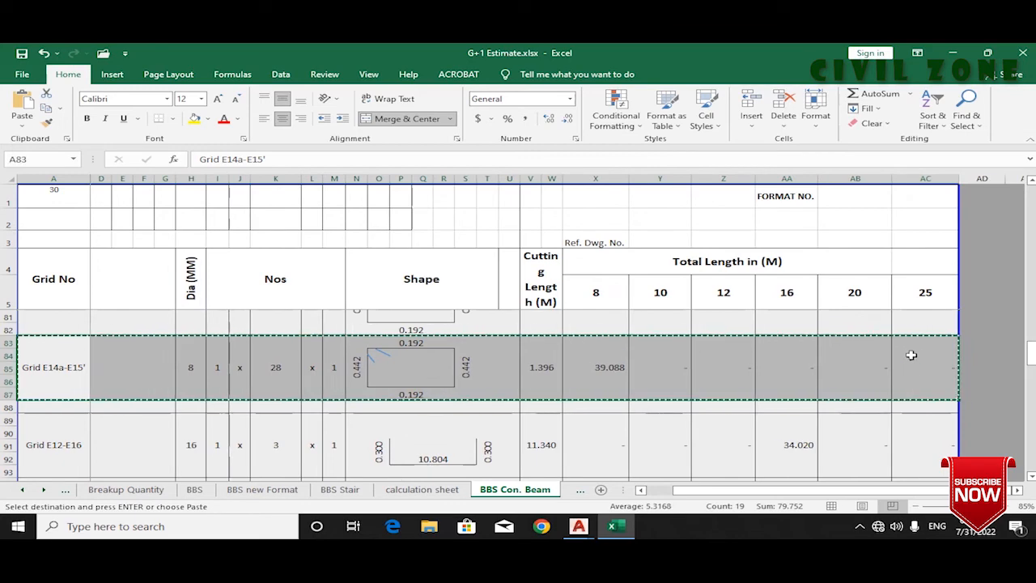
drag(715, 492, 559, 488)
scroll(347, 405, down, 8)
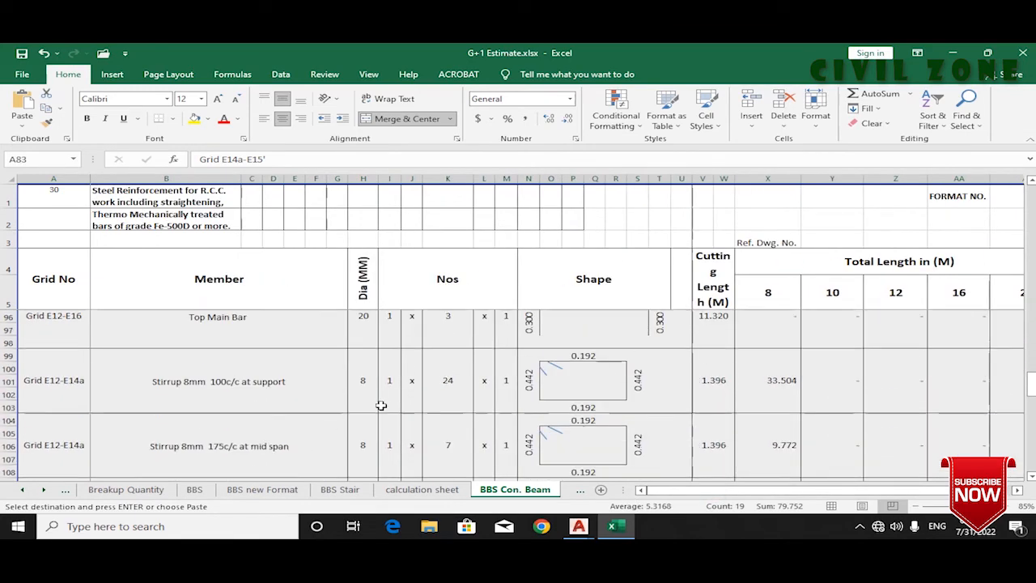
click(40, 370)
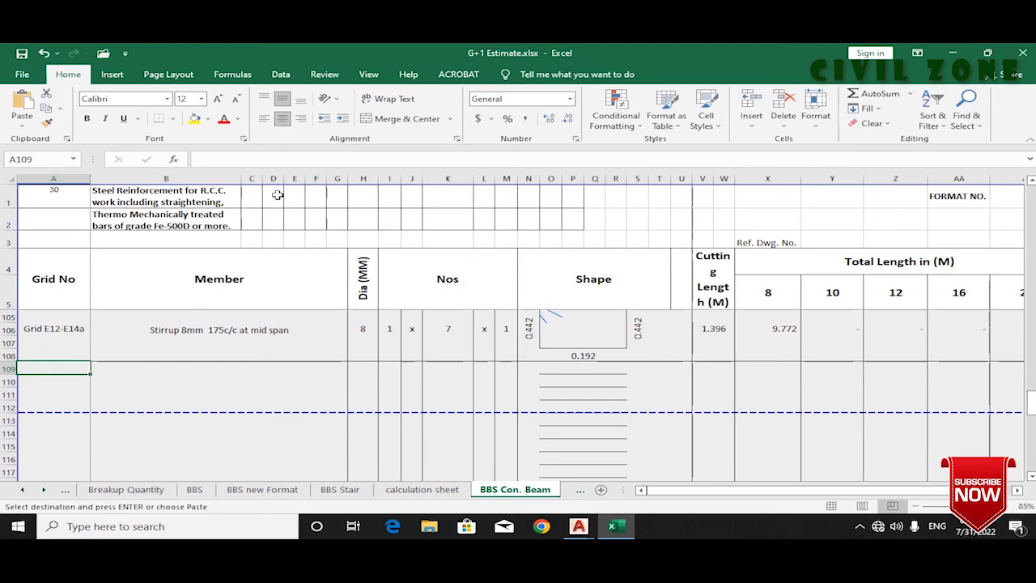
key(ctrl+v)
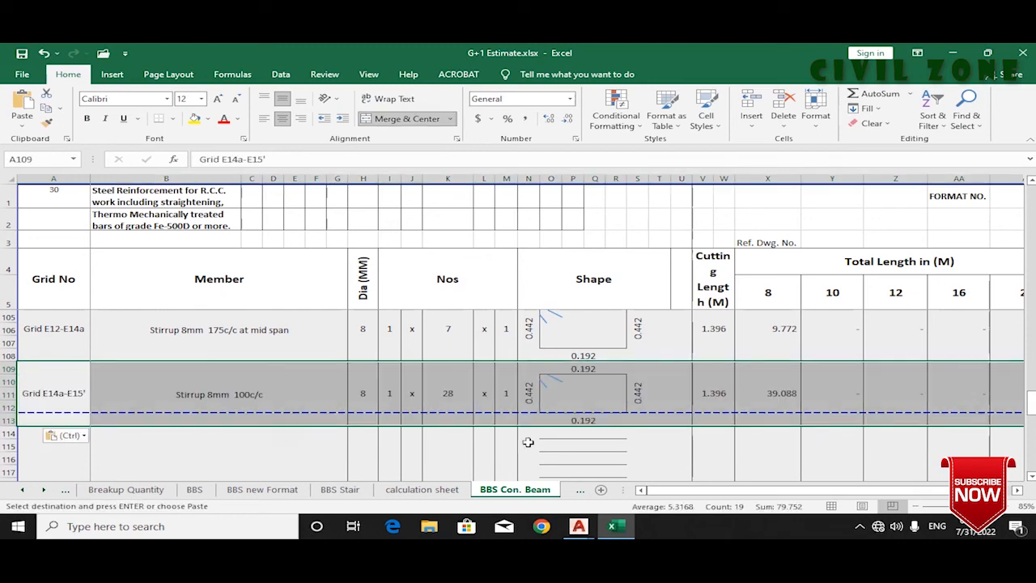
Step: Measure the raised beam's clear span between the E15 and E16 columns in the AutoCAD beam detail, then discard the dimension
mouse_move(580, 528)
click(607, 493)
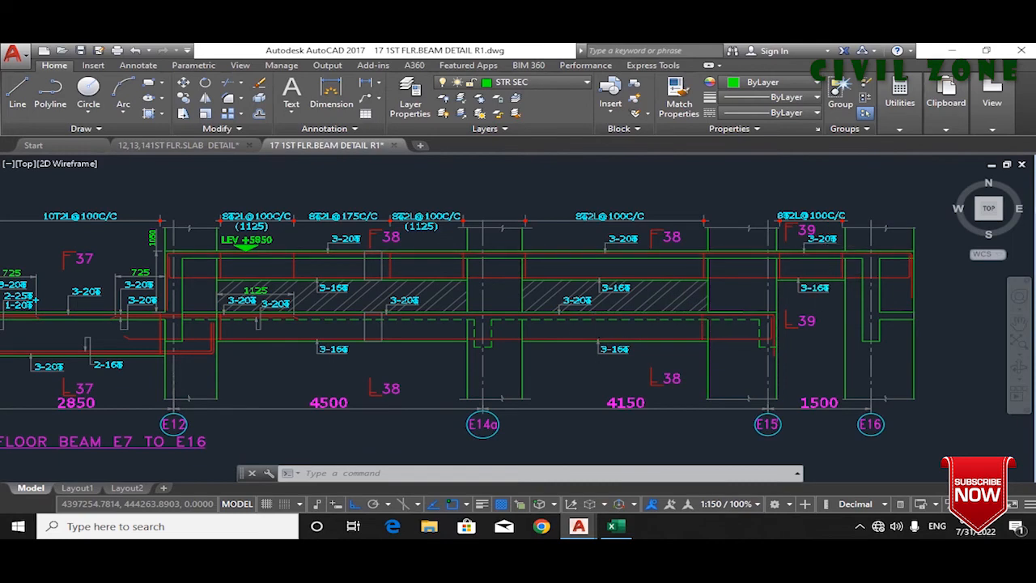
scroll(823, 255, up, 2)
click(347, 99)
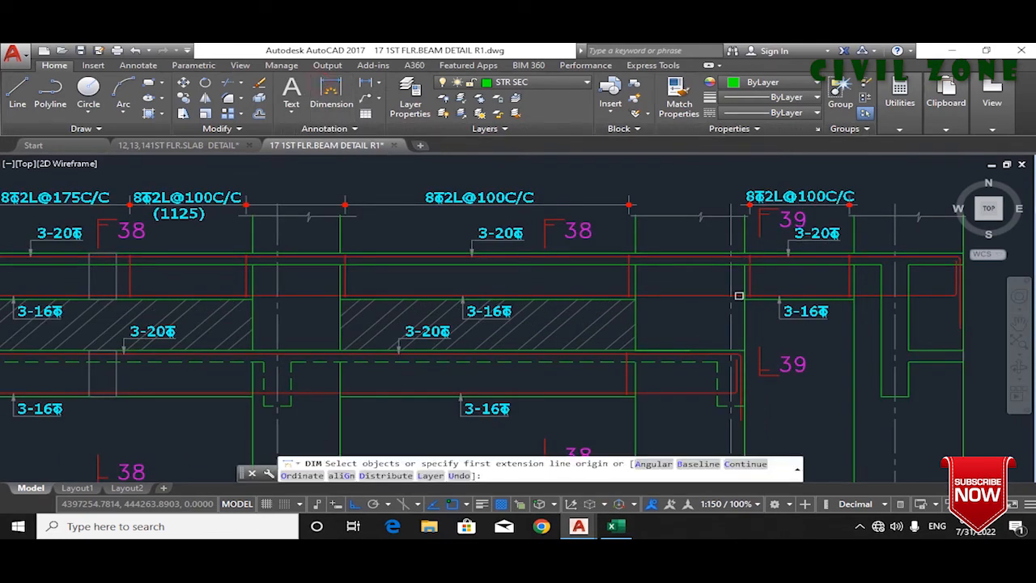
click(745, 254)
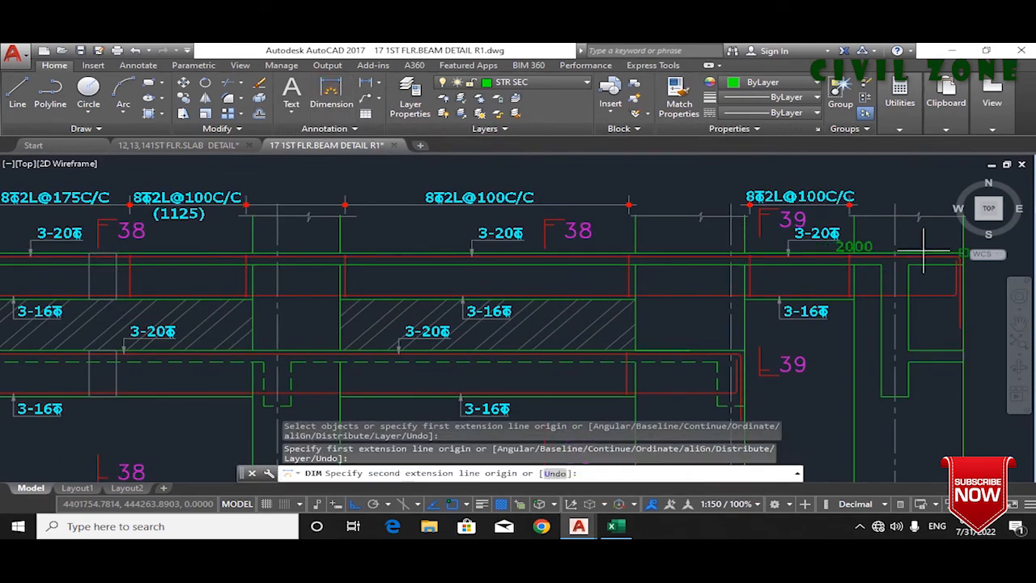
click(850, 258)
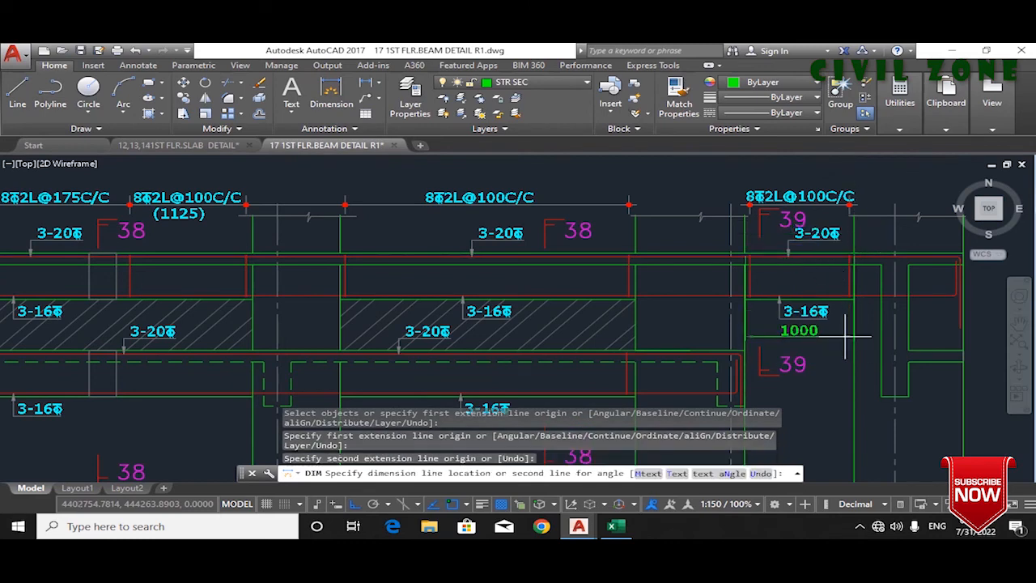
key(Escape)
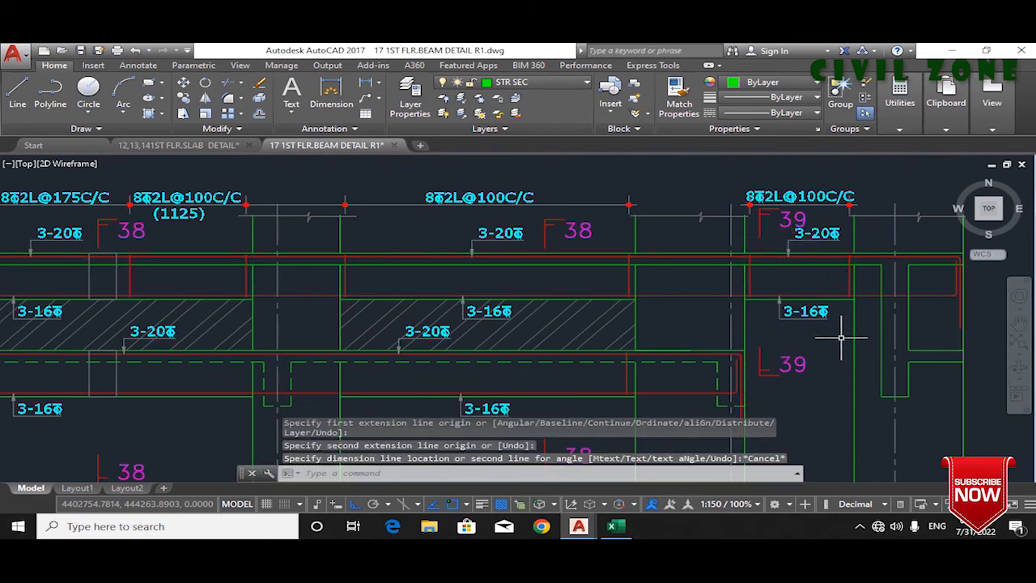
Step: Measure the clear distance between the grid 15 and 16 columns in the AutoCAD slab detail drawing and discard the dimension
mouse_move(578, 526)
click(539, 478)
scroll(596, 317, down, 5)
scroll(596, 317, up, 5)
click(331, 91)
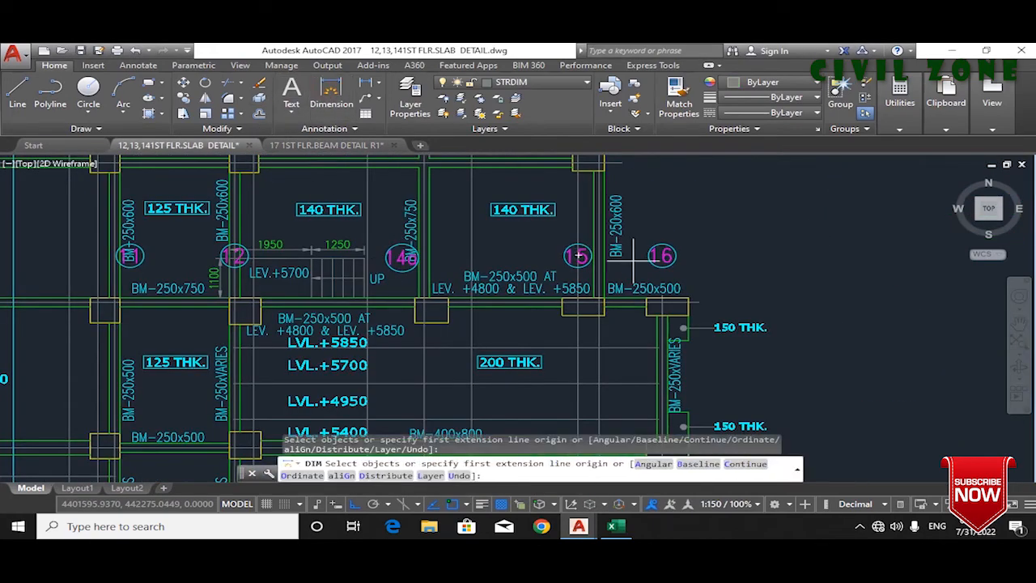
scroll(649, 330, up, 5)
click(650, 331)
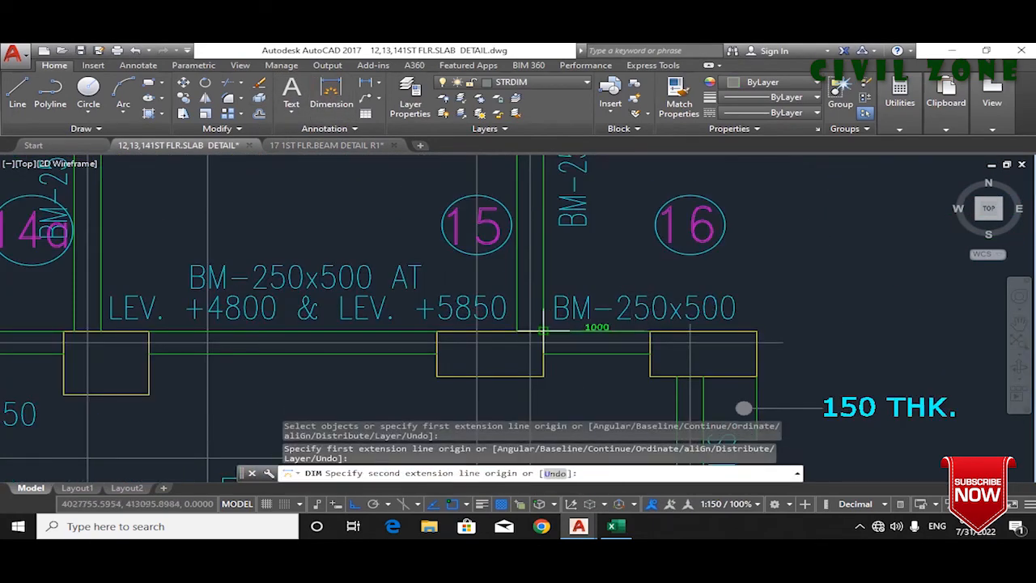
click(542, 330)
key(Escape)
scroll(611, 265, down, 5)
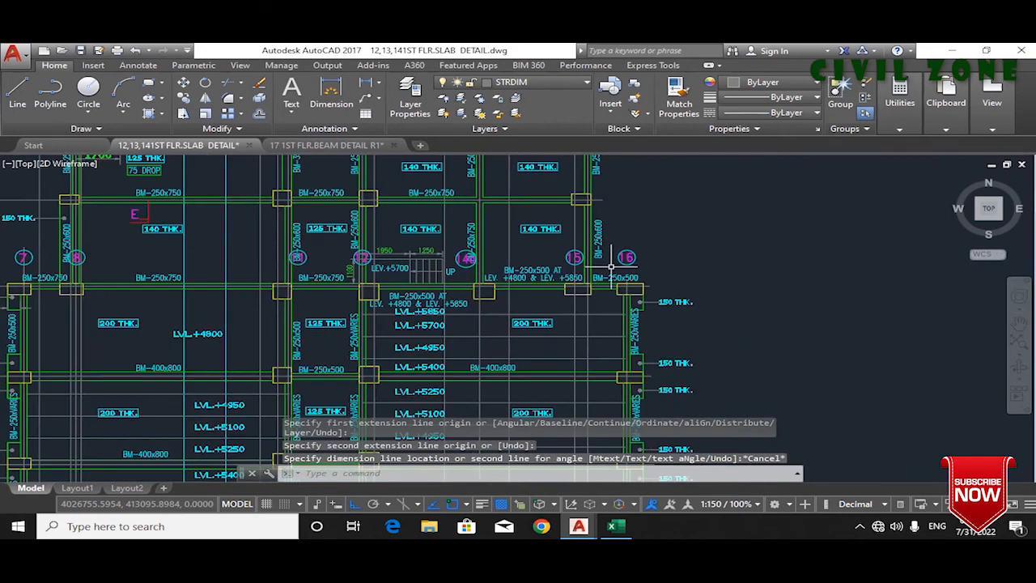
Step: In Excel, copy the Grid E7-E8 10 mm 100c/c stirrup entry and paste it at A114, below the Grid E14a-E15' stirrups
click(612, 526)
scroll(488, 421, down, 2)
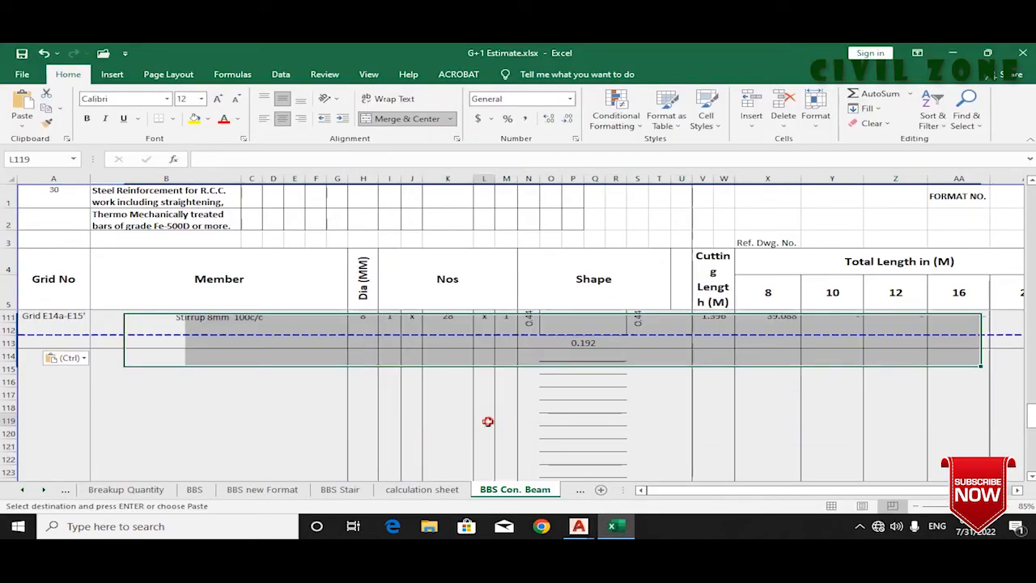
scroll(375, 428, up, 20)
scroll(405, 373, down, 8)
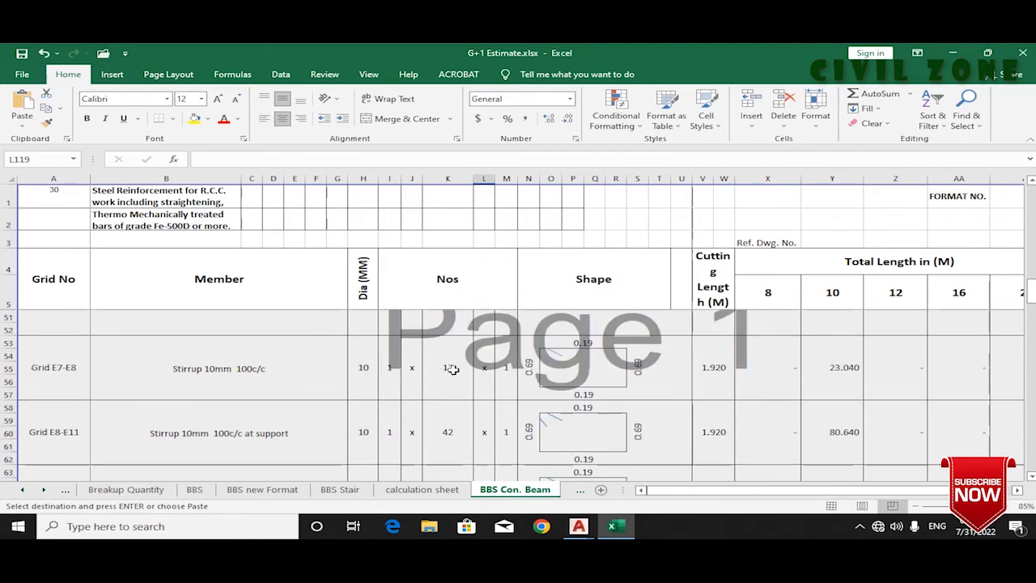
click(450, 366)
drag(60, 358, 912, 385)
key(ctrl+c)
drag(696, 489, 605, 490)
scroll(306, 453, down, 20)
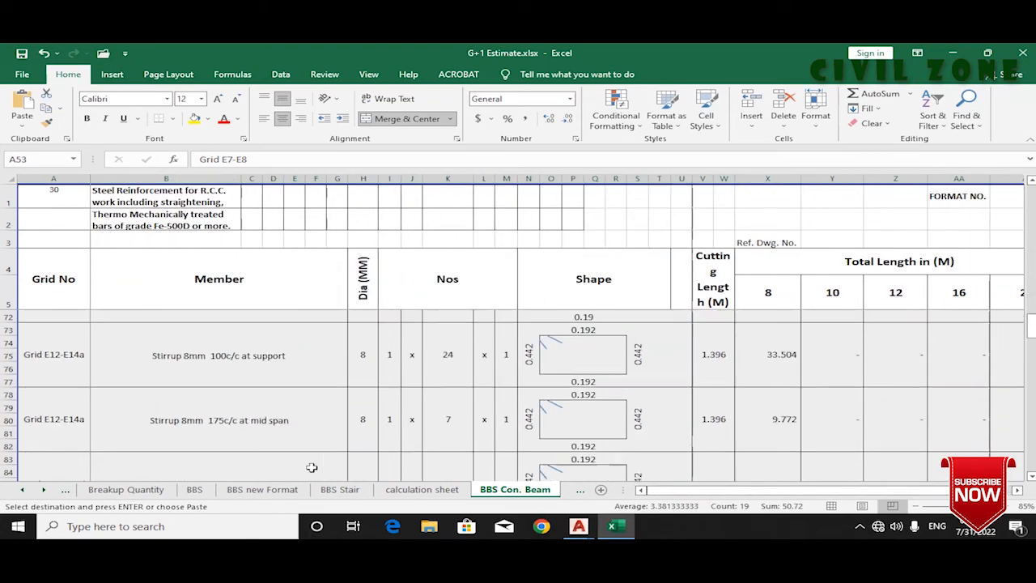
scroll(306, 454, up, 2)
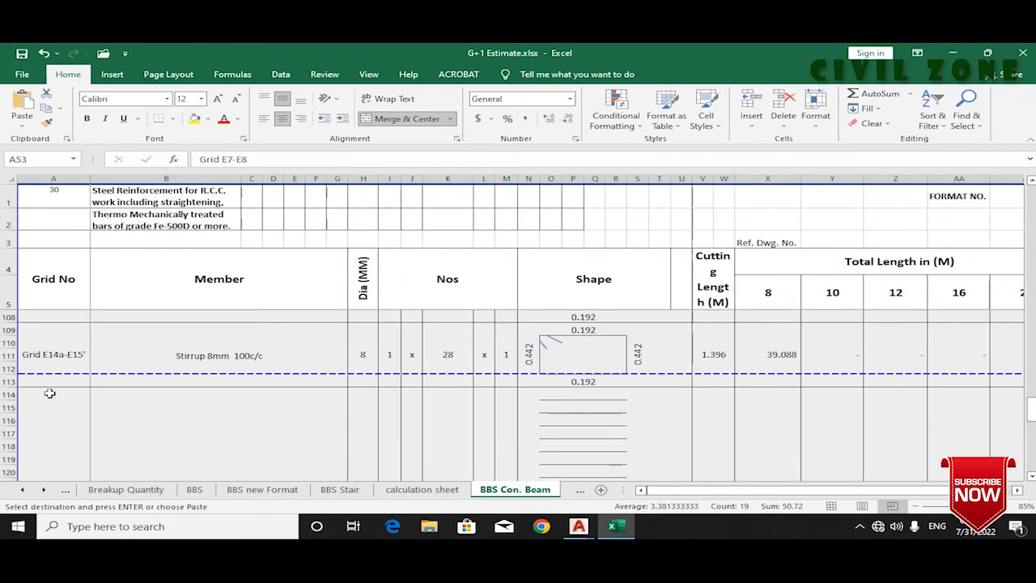
click(44, 394)
key(ctrl+v)
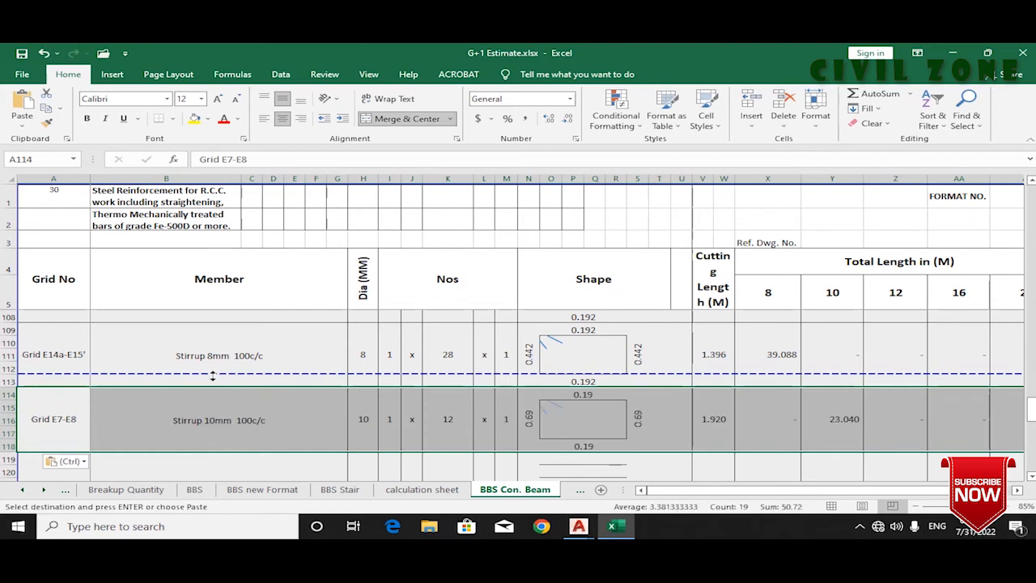
Step: Check the last span's grid names in the AutoCAD beam detail and relabel the pasted stirrup entry in Excel as Grid E15'-E16
click(155, 397)
mouse_move(578, 526)
click(659, 478)
scroll(639, 322, down, 3)
scroll(695, 415, up, 3)
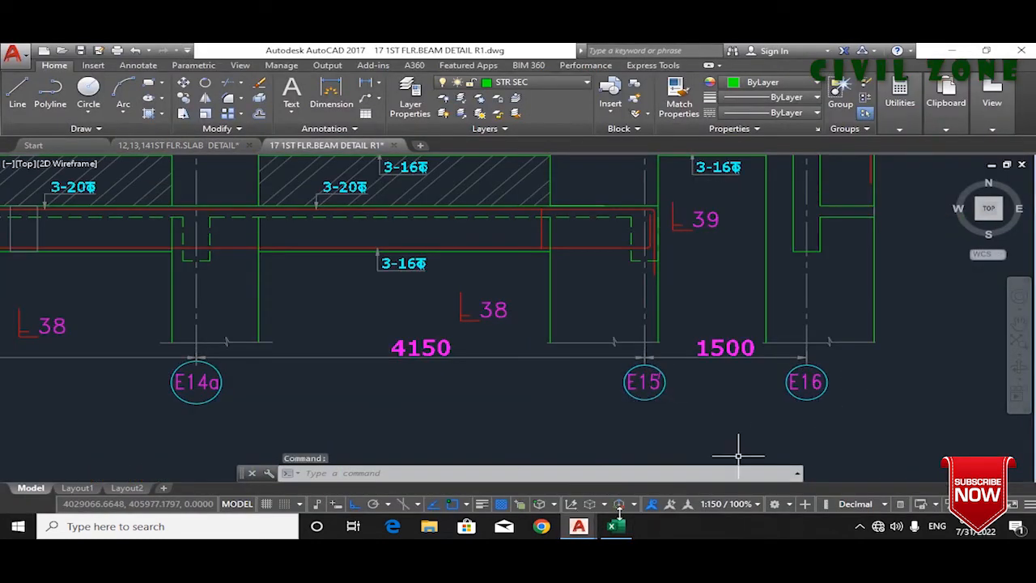
click(613, 526)
click(72, 403)
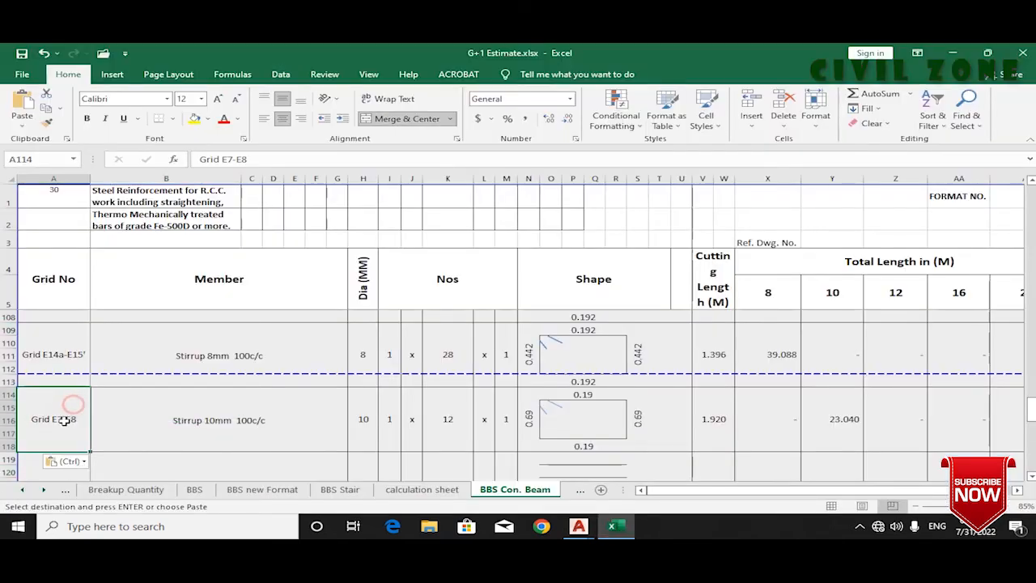
double_click(64, 421)
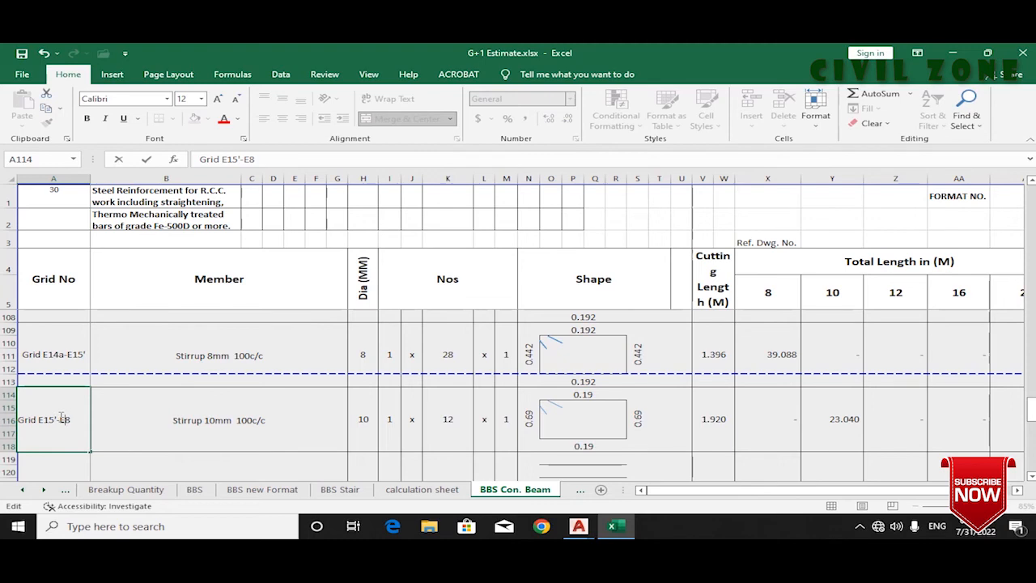
text(15'-E16)
key(Return)
click(60, 417)
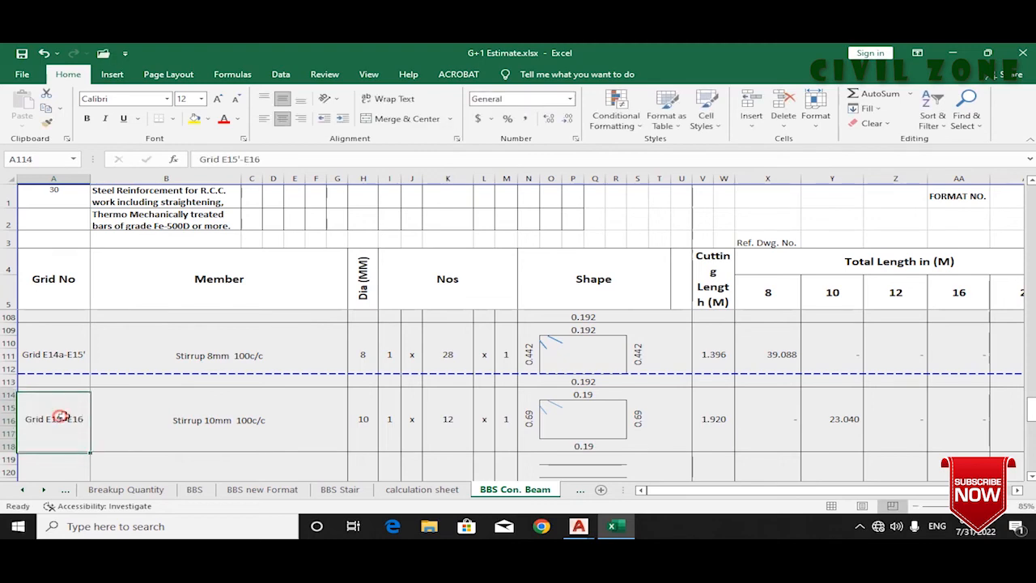
Step: Check the stirrup callout above the E15-E16 span in the AutoCAD beam detail against the pasted entry's description
scroll(347, 432, down, 2)
scroll(300, 410, up, 1)
click(252, 394)
double_click(215, 384)
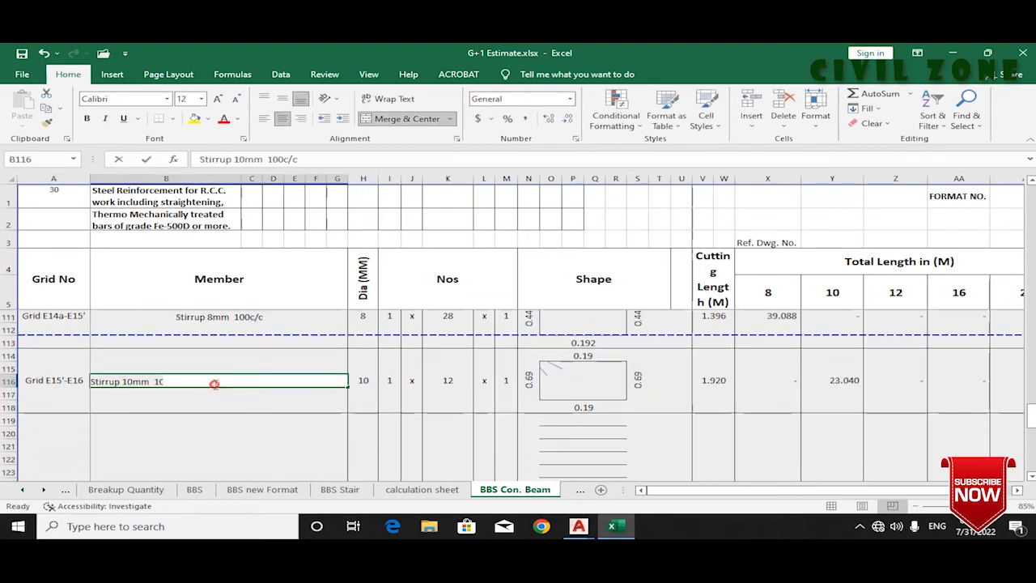
click(275, 473)
click(578, 534)
click(654, 469)
scroll(640, 263, down, 3)
scroll(640, 263, up, 5)
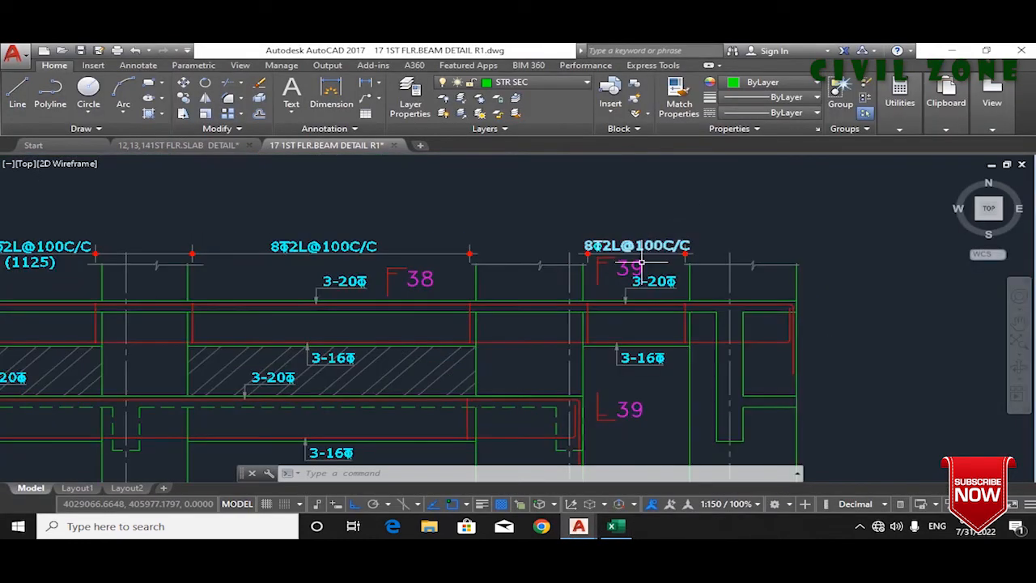
Step: In Excel, change the Grid E15'-E16 description to Stirrup 8mm 100c/c and set its bar diameter to 8
click(612, 526)
double_click(203, 387)
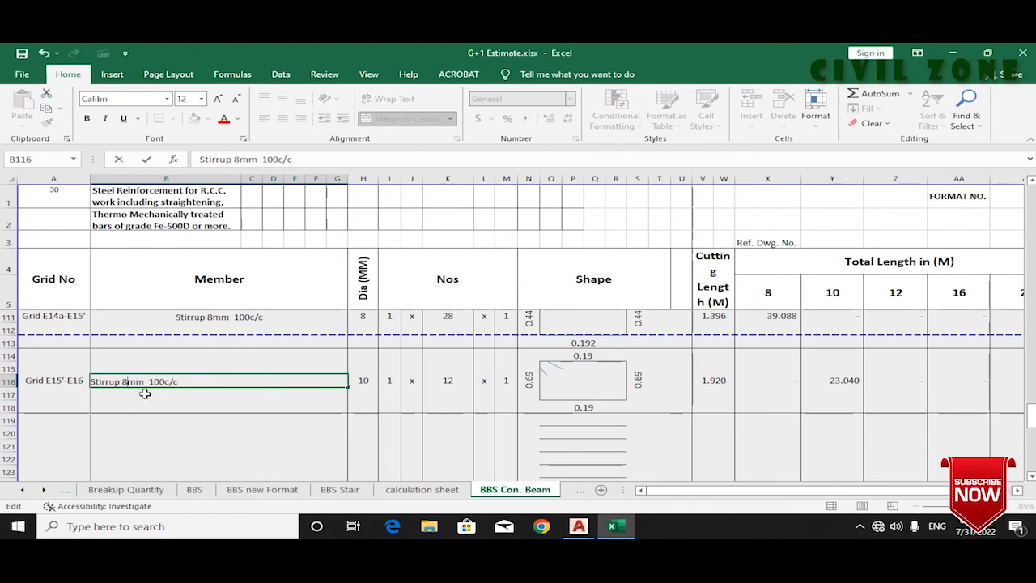
text(8)
key(Return)
click(350, 380)
text(8)
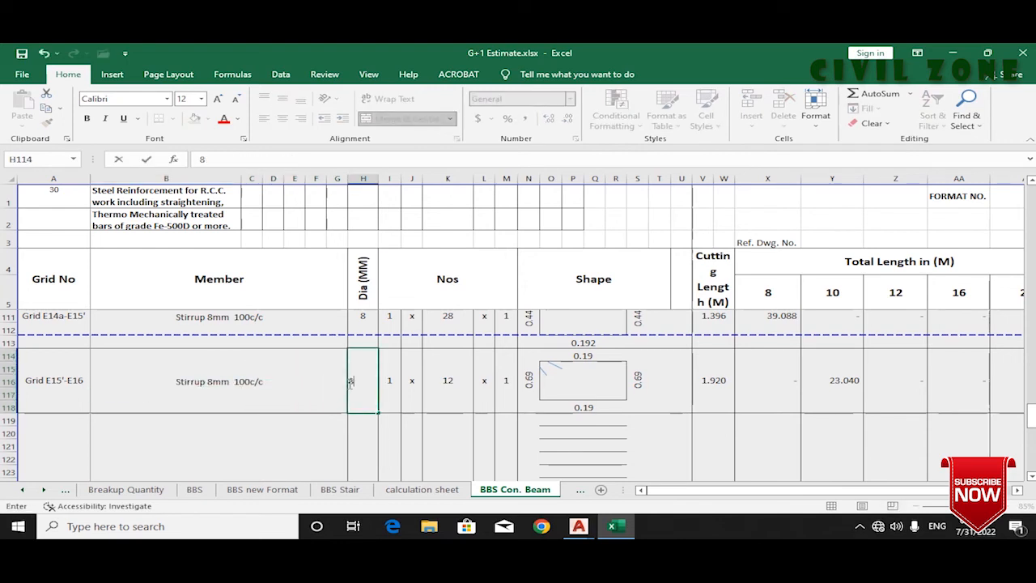
key(Return)
Step: Set the span in the Grid E15'-E16 stirrup count formula to 1, giving =ROUND((1/0.1)+1,0)
click(451, 379)
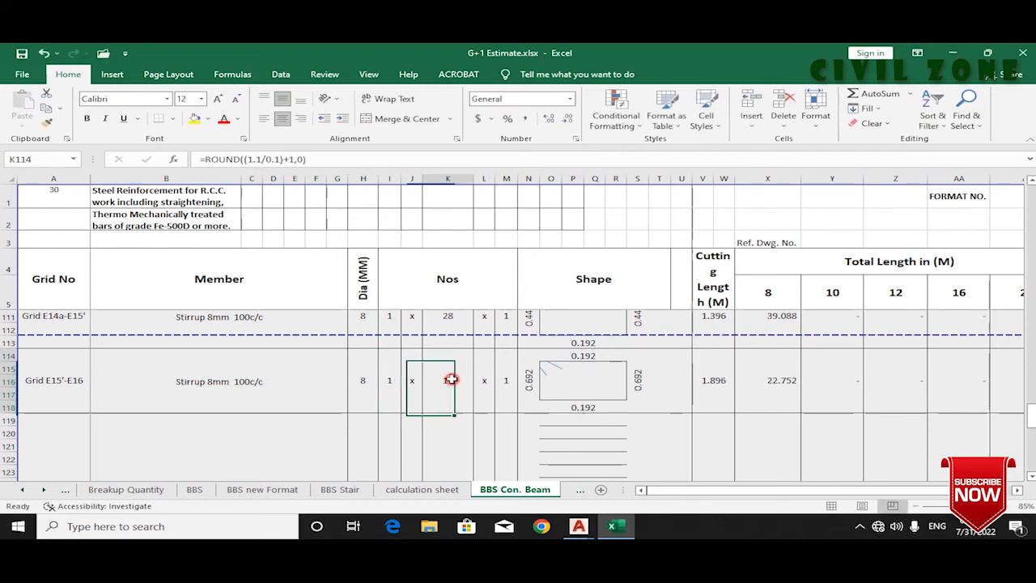
click(254, 159)
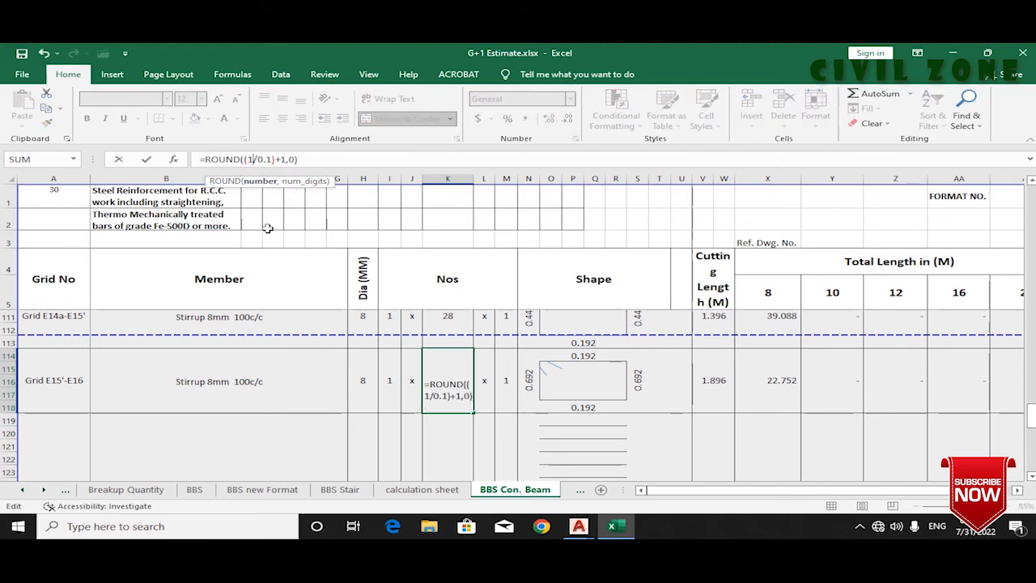
key(Return)
click(440, 388)
Step: Change the beam depth in the Grid E15'-E16 stirrup's height formula to 0.5
click(495, 388)
click(529, 379)
click(214, 160)
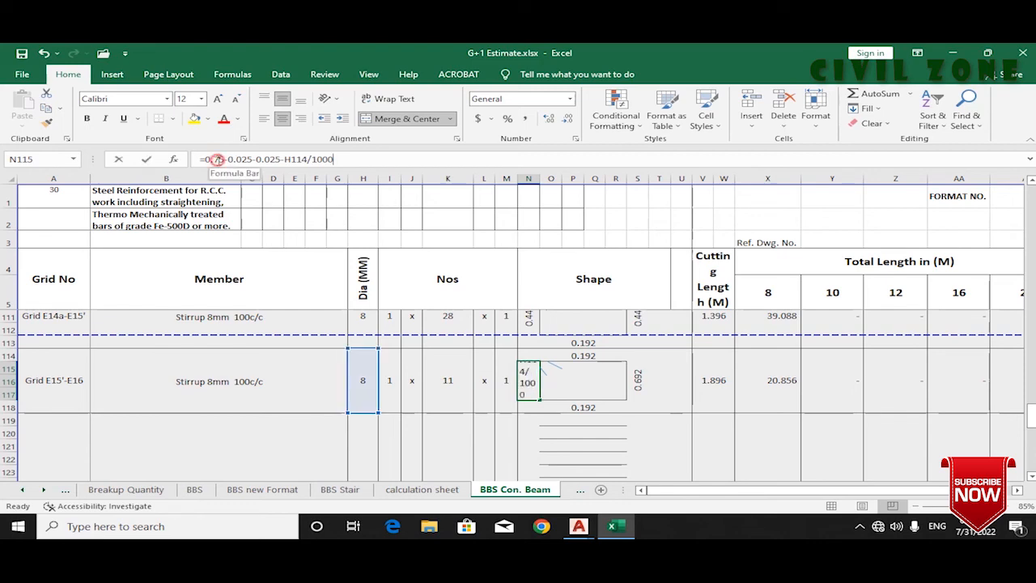
key(BackSpace)
key(Return)
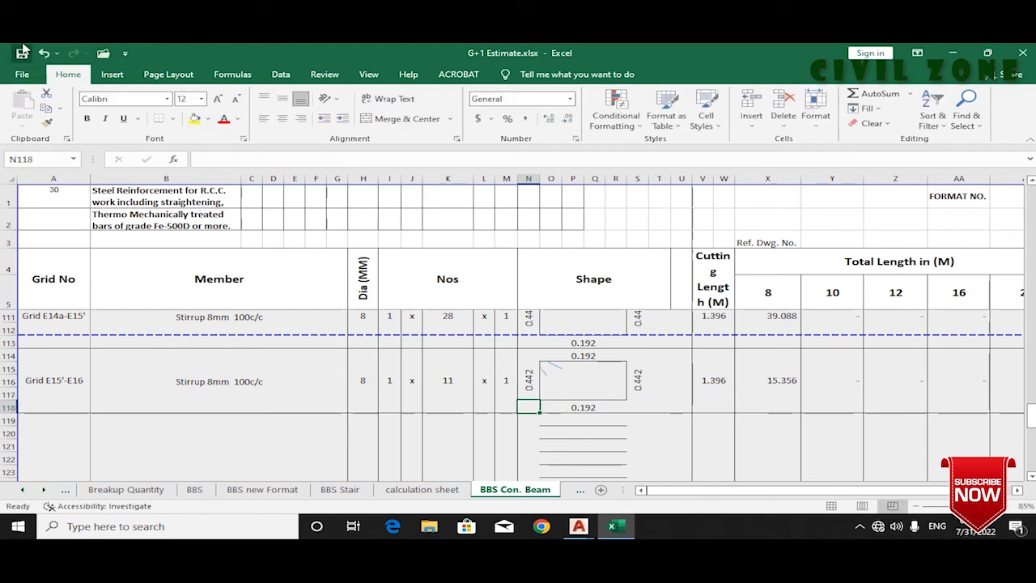
Step: Review the raised beam's bar and stirrup callouts in the AutoCAD beam detail and compare them with sections 38-38 and 39-39
mouse_move(580, 528)
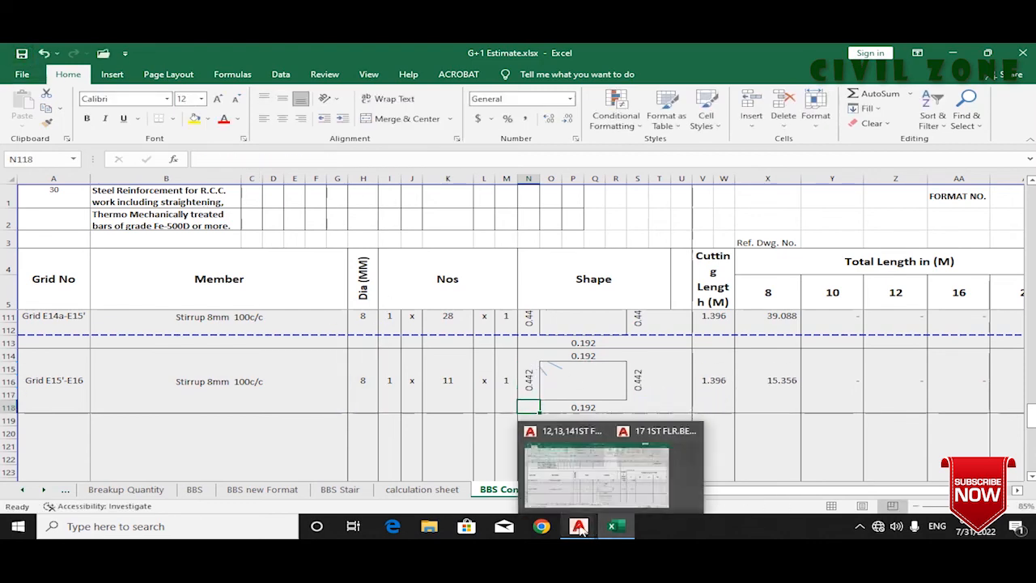
click(660, 441)
scroll(694, 262, down, 3)
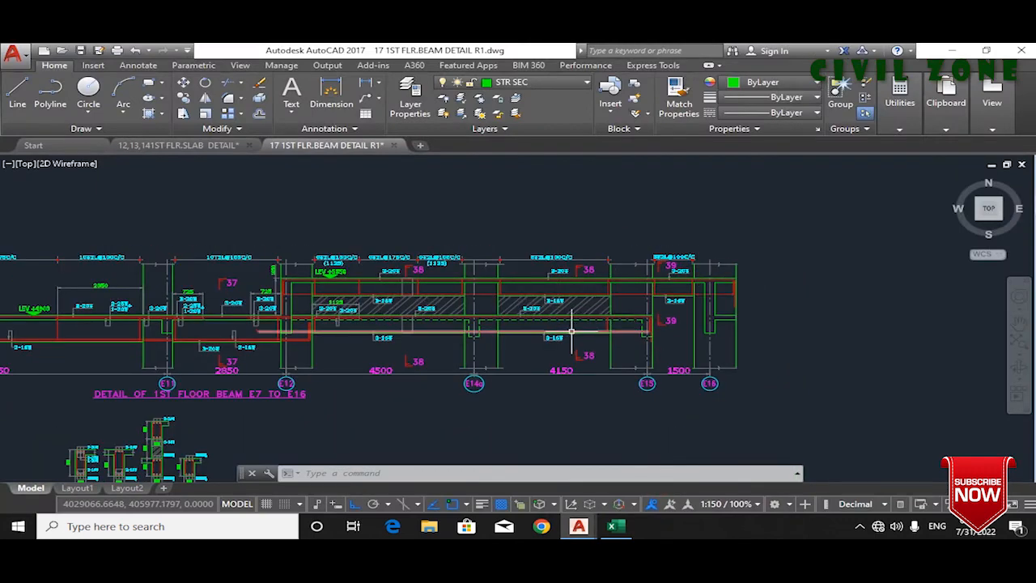
scroll(669, 306, up, 4)
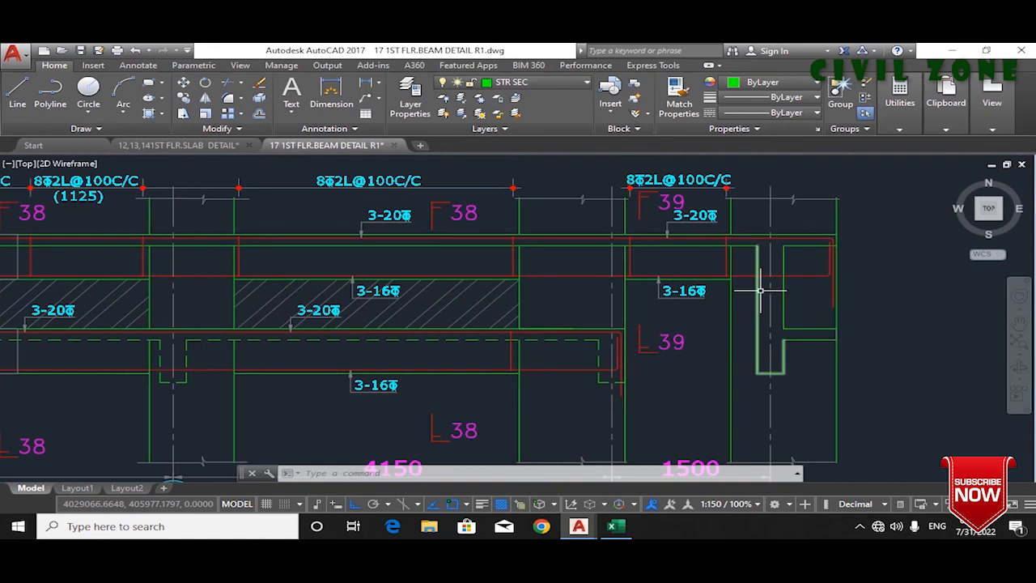
scroll(761, 290, down, 5)
scroll(453, 393, up, 6)
scroll(417, 256, down, 1)
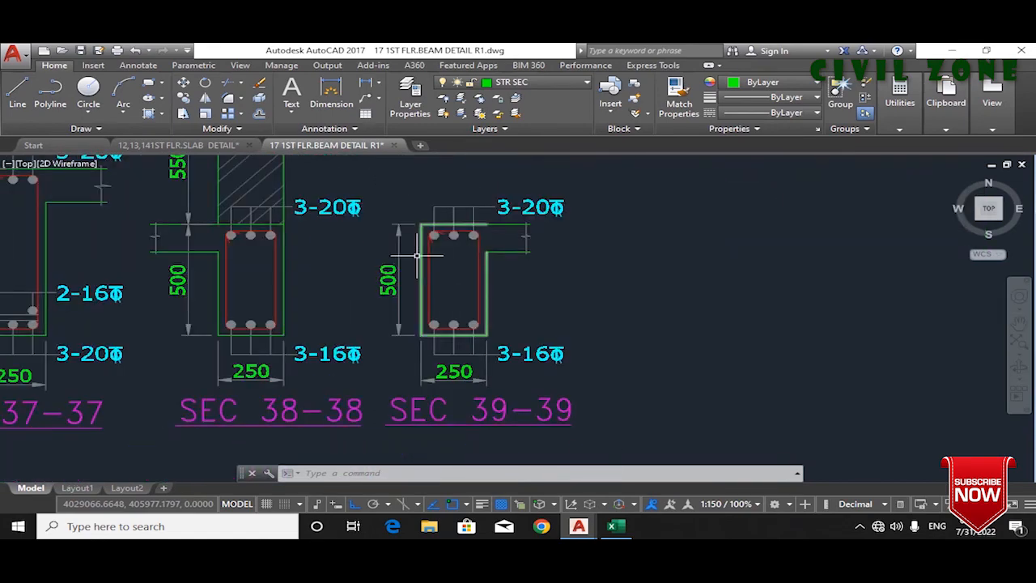
scroll(845, 354, down, 8)
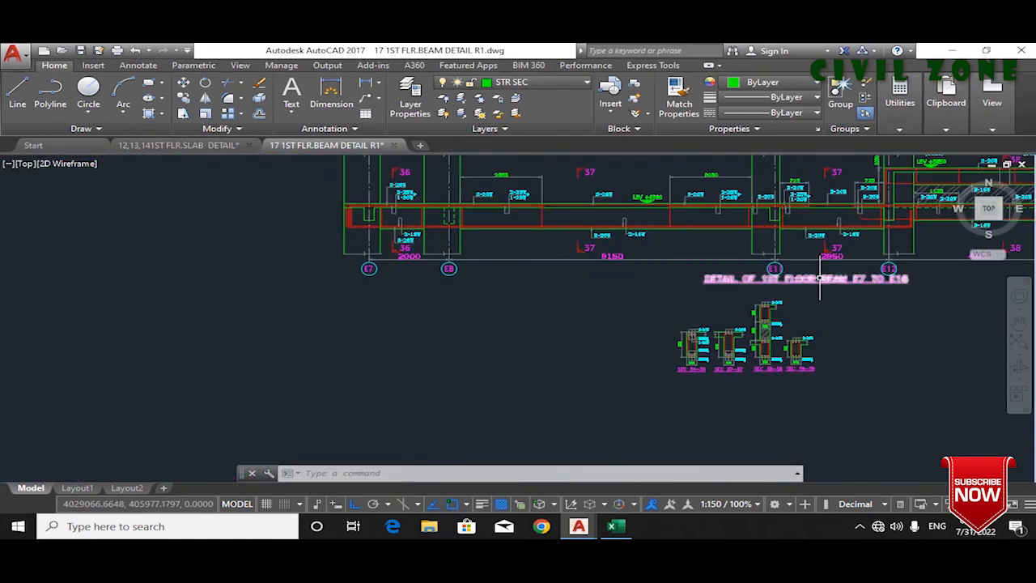
drag(819, 277, 491, 409)
scroll(931, 306, up, 5)
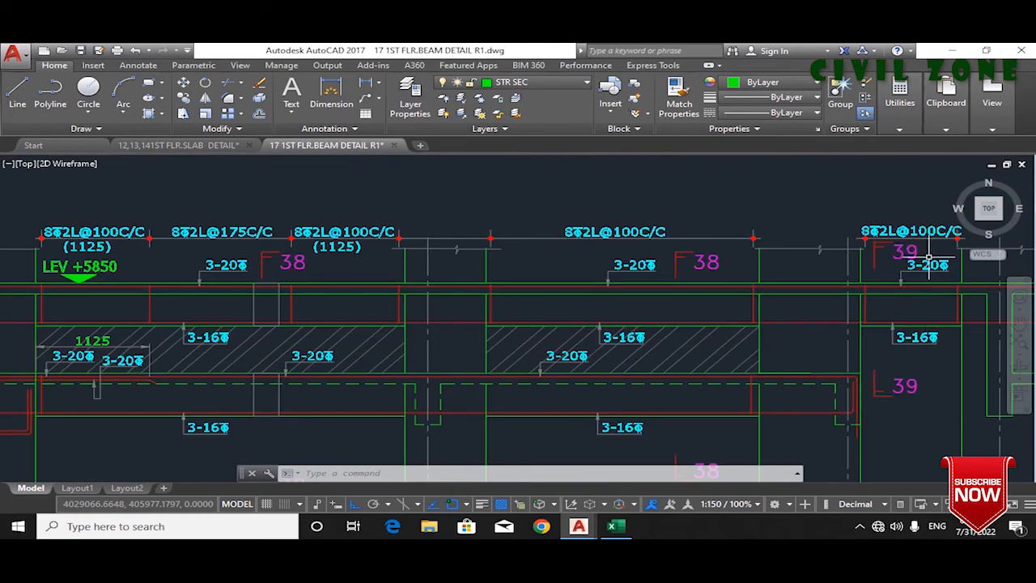
scroll(931, 295, up, 2)
scroll(931, 365, down, 9)
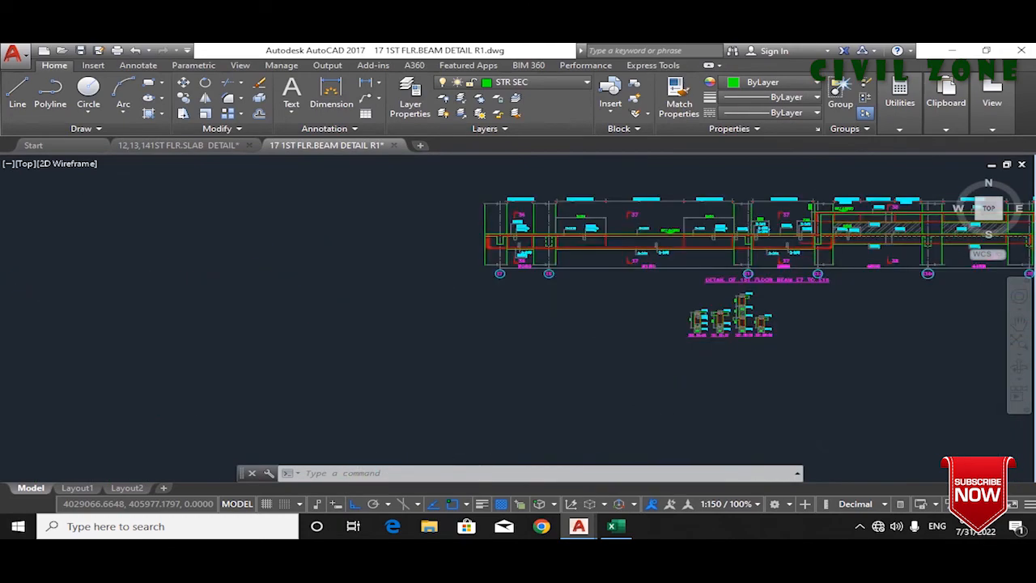
scroll(838, 276, up, 7)
scroll(838, 278, up, 4)
drag(834, 280, 634, 346)
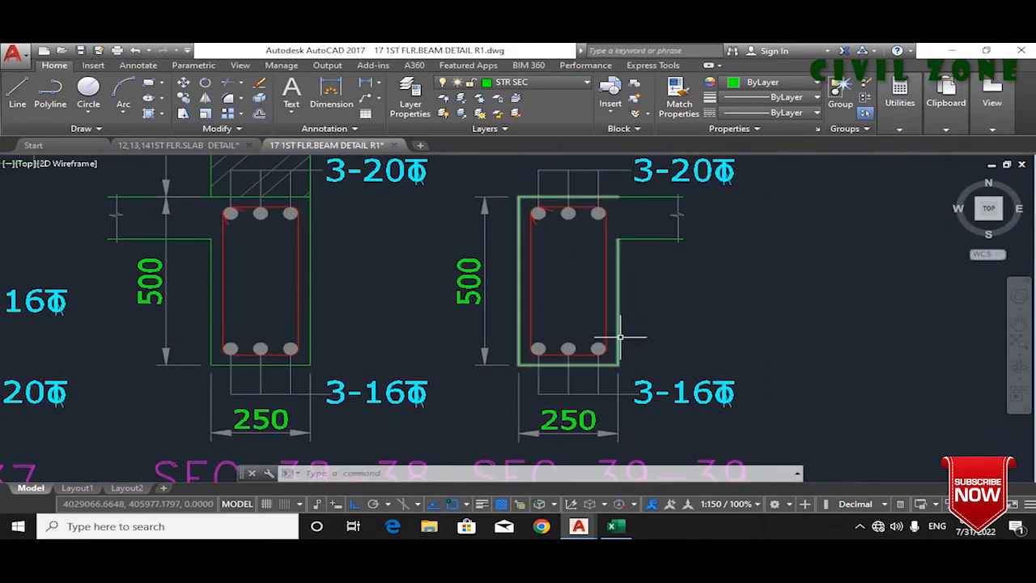
Step: In Excel, delete leftover rows 119 to 137 and the extra row below the Grid E15'-E16 stirrup, and save the workbook
mouse_move(612, 526)
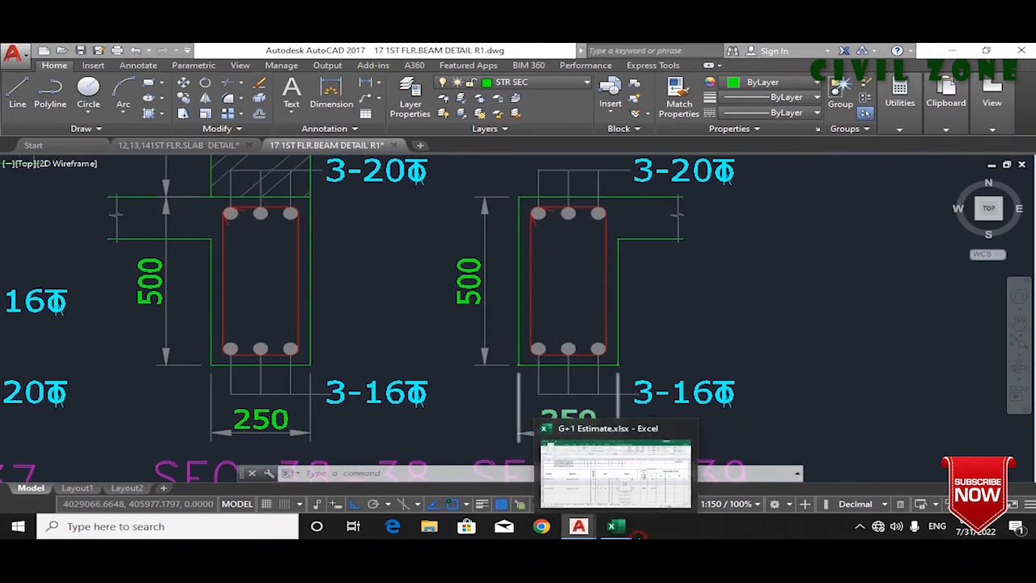
click(615, 482)
scroll(644, 355, down, 2)
scroll(530, 396, up, 1)
drag(8, 380, 144, 397)
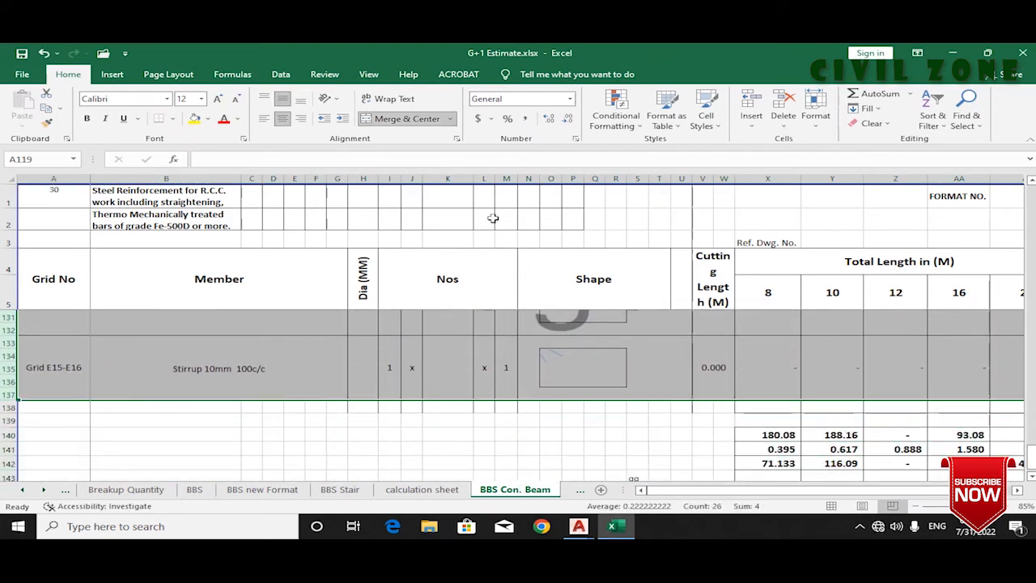
click(783, 105)
click(637, 354)
click(6, 394)
click(783, 105)
click(606, 298)
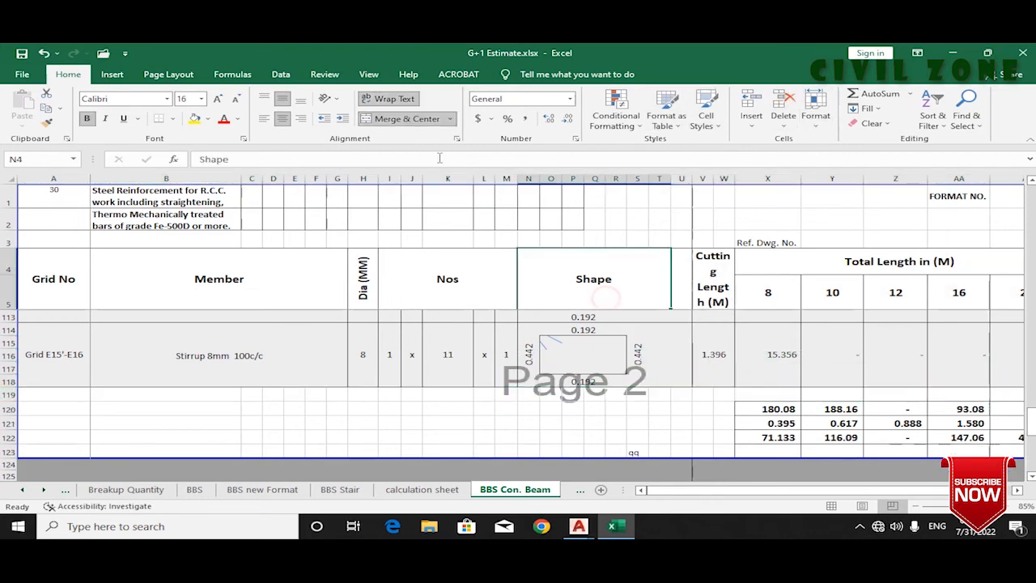
key(ctrl+s)
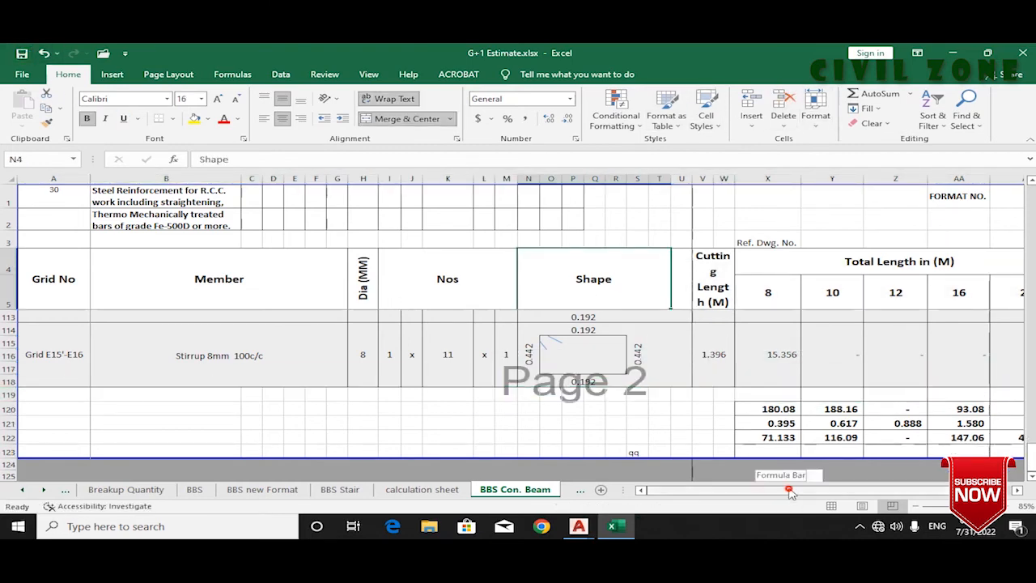
Step: Check the formulas for the total steel weight in AC123 and the 25 mm bars' total length in AC120
drag(790, 492, 828, 491)
click(874, 449)
click(925, 449)
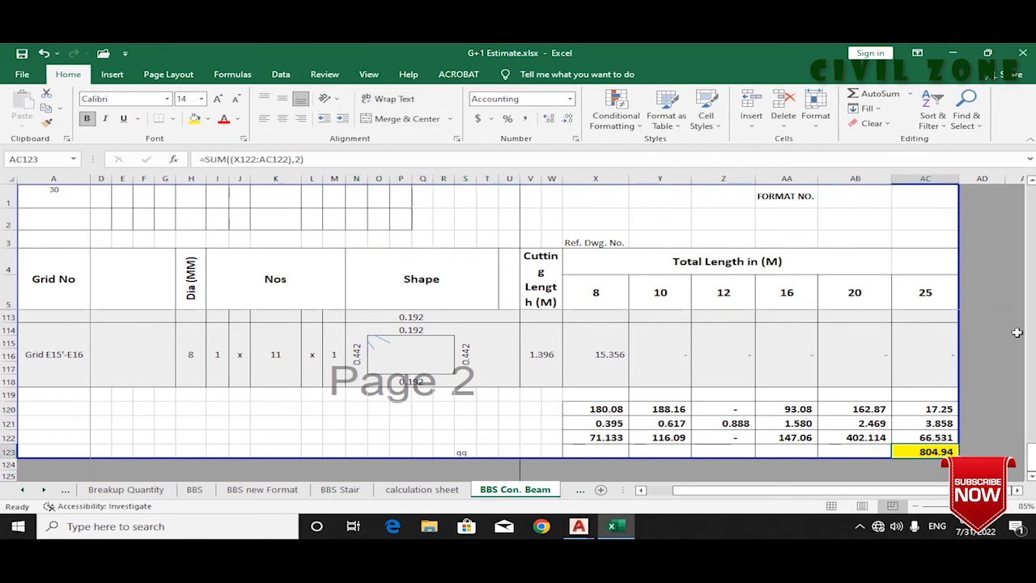
click(930, 408)
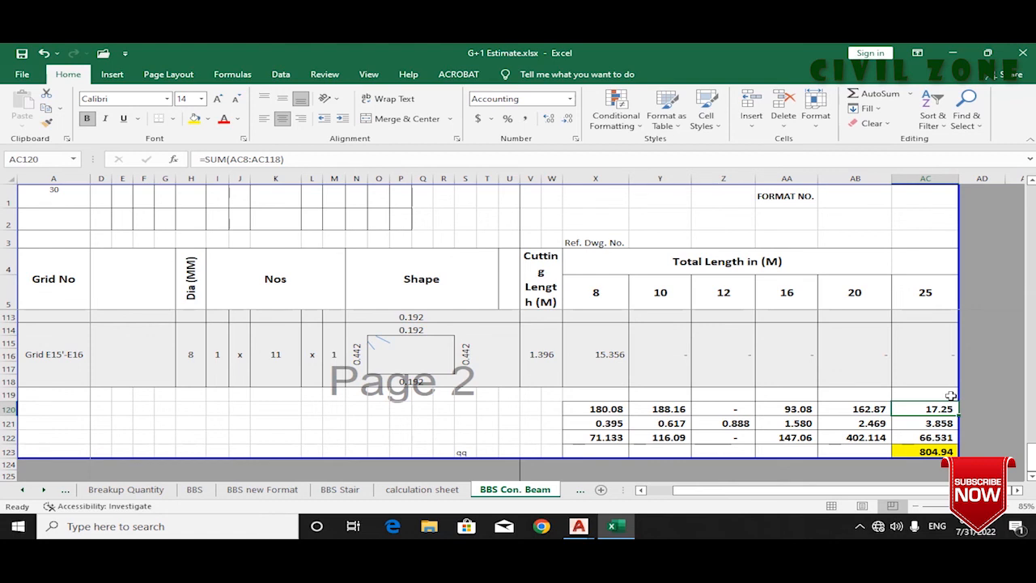
Step: Try adding a division to the total steel weight formula in AC123, and undo it
click(921, 451)
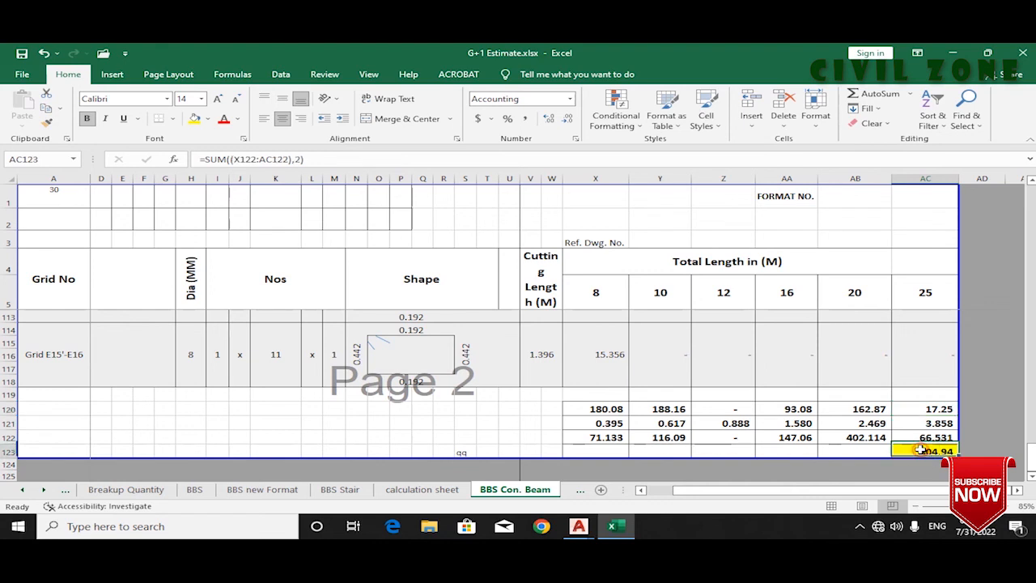
click(336, 158)
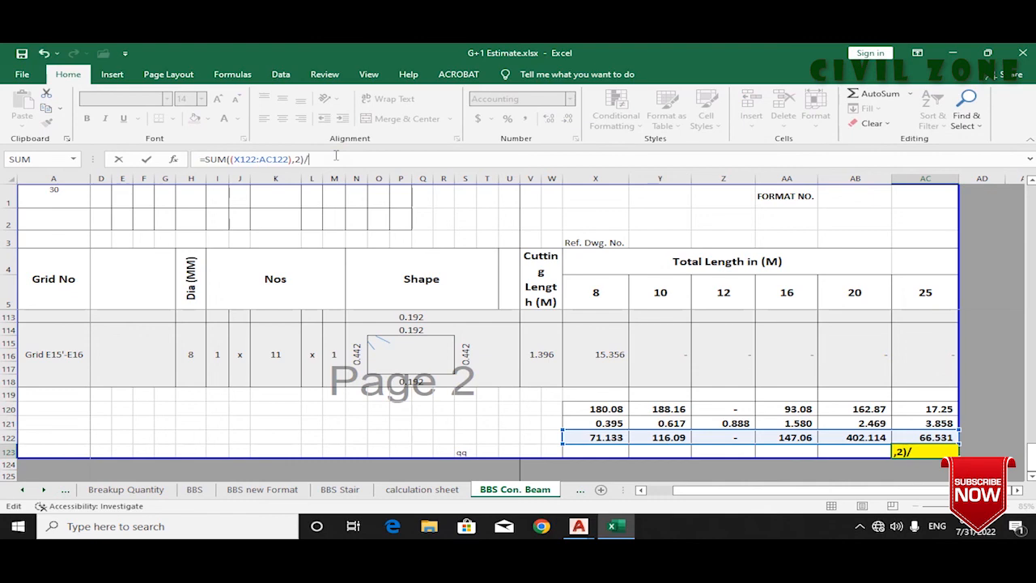
key(Return)
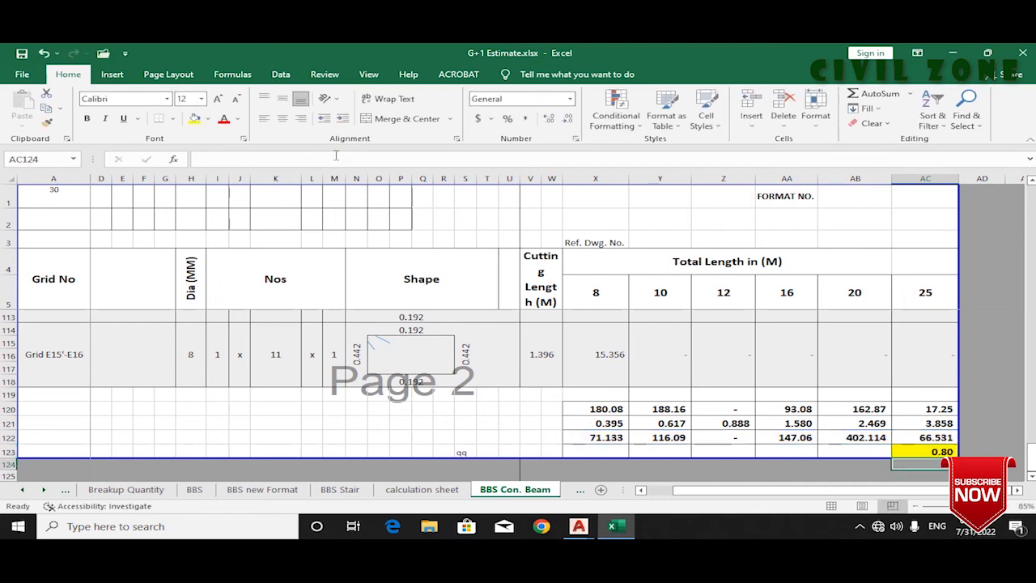
key(ctrl+z)
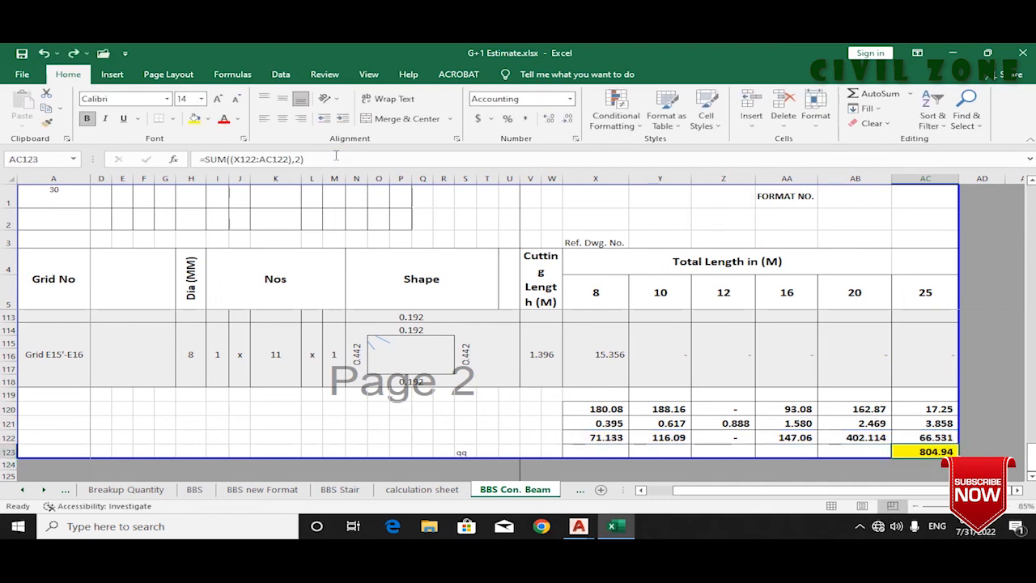
Step: Slightly reduce the height of header row 5 and widen the Cutting Length (M) columns V and W
click(371, 332)
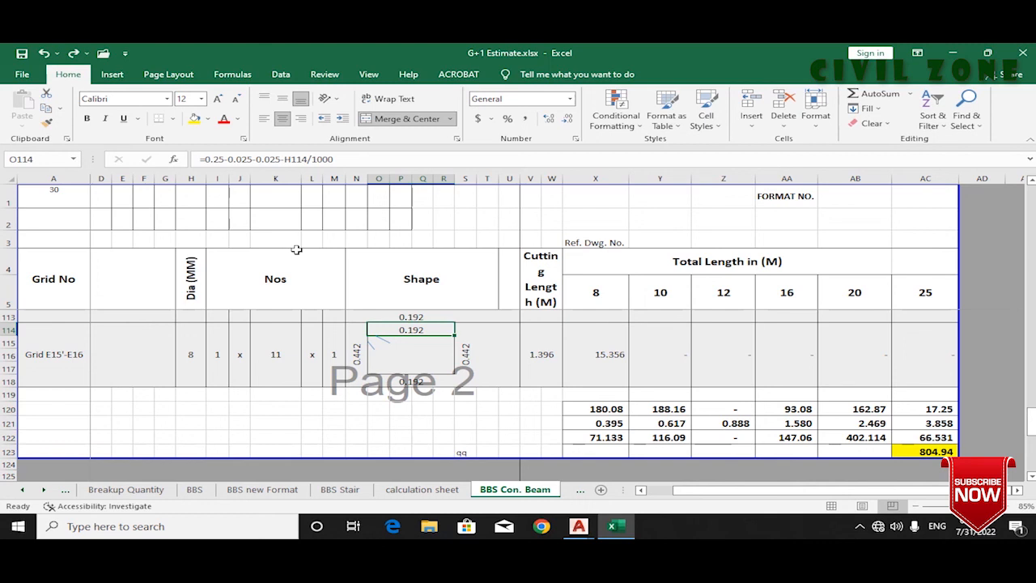
click(443, 381)
scroll(443, 377, up, 5)
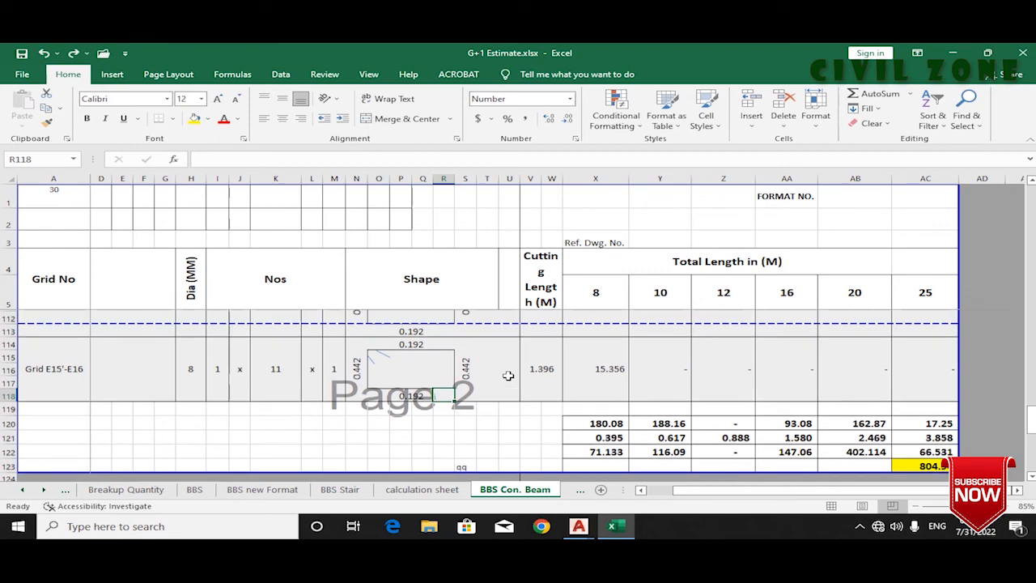
drag(793, 495, 769, 494)
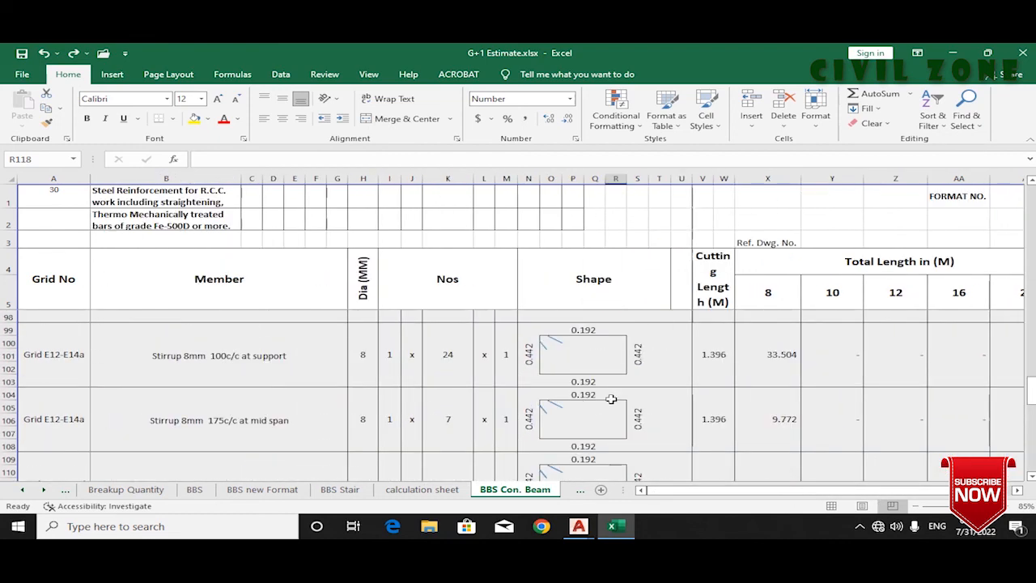
scroll(636, 398, down, 3)
scroll(652, 406, up, 20)
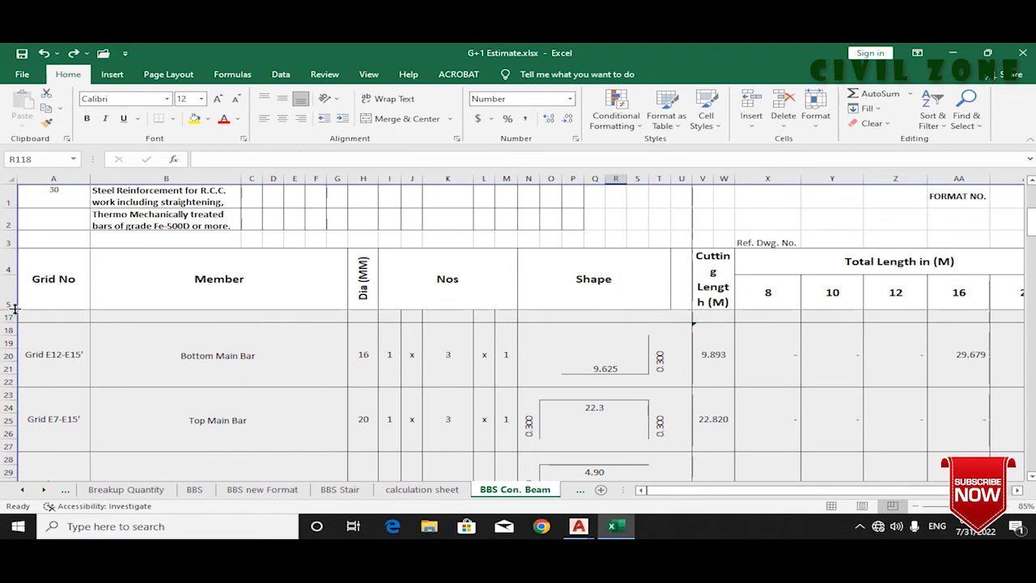
drag(15, 309, 14, 302)
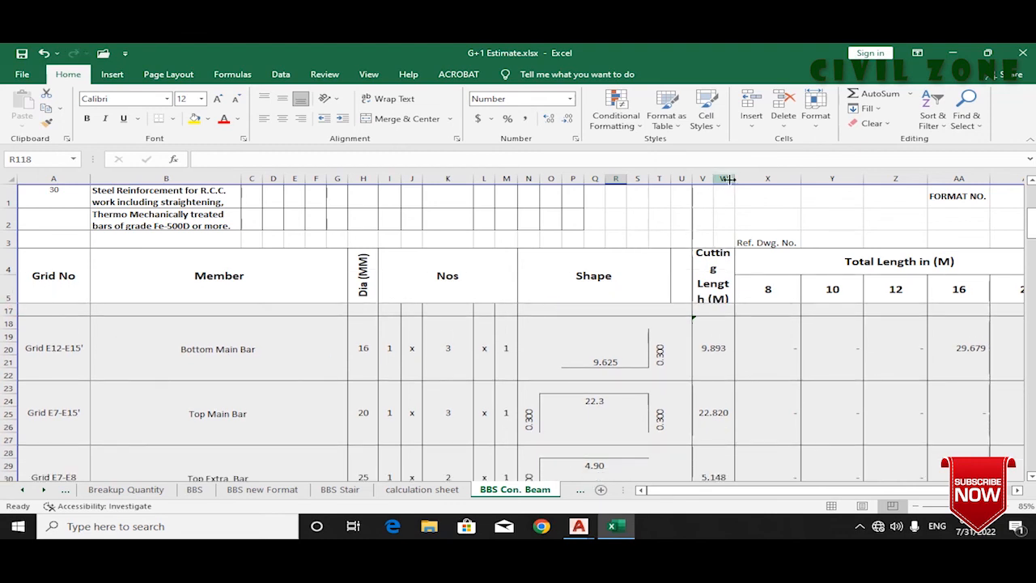
drag(713, 180, 727, 180)
click(727, 287)
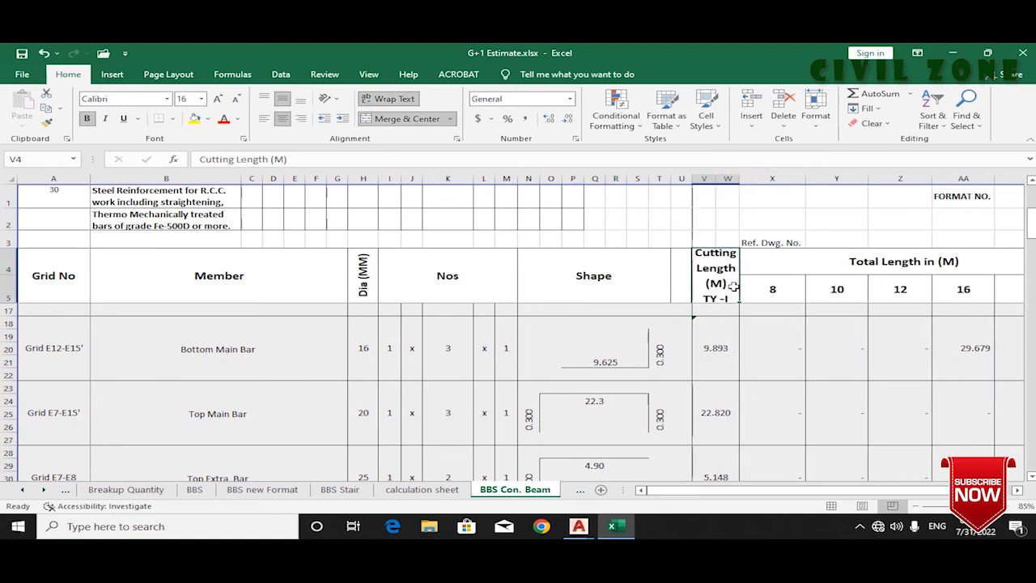
Step: Review the schedule's main bars, extra bars and stirrups down through the raised beam entries to the total steel weight
drag(676, 490, 729, 501)
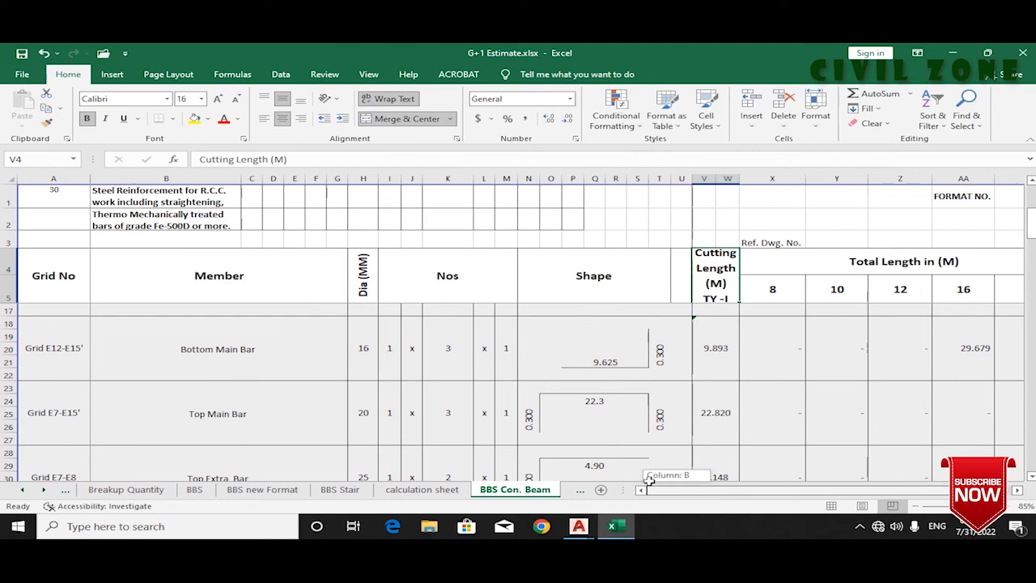
scroll(668, 419, down, 7)
scroll(668, 419, down, 3)
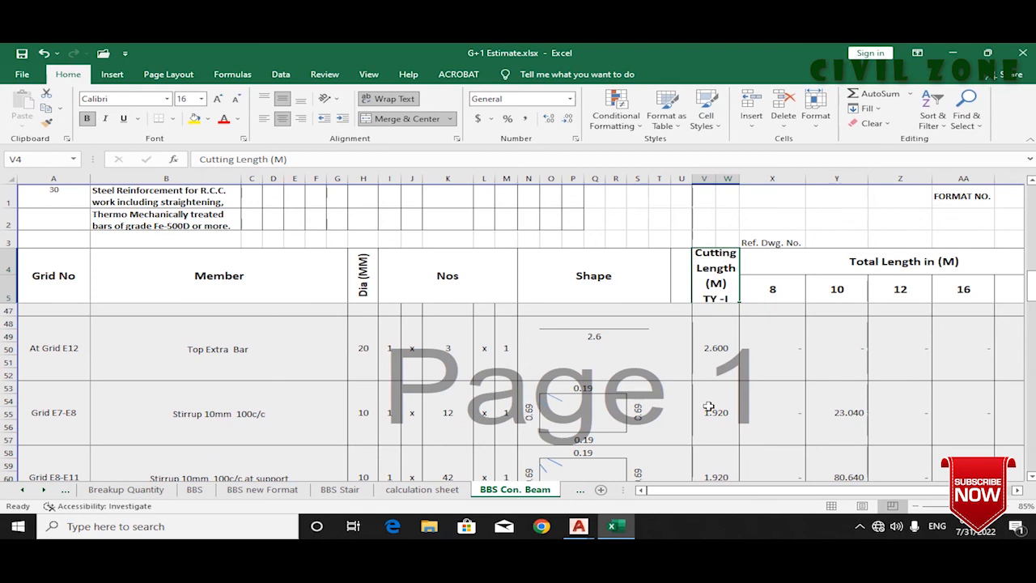
scroll(621, 445, down, 3)
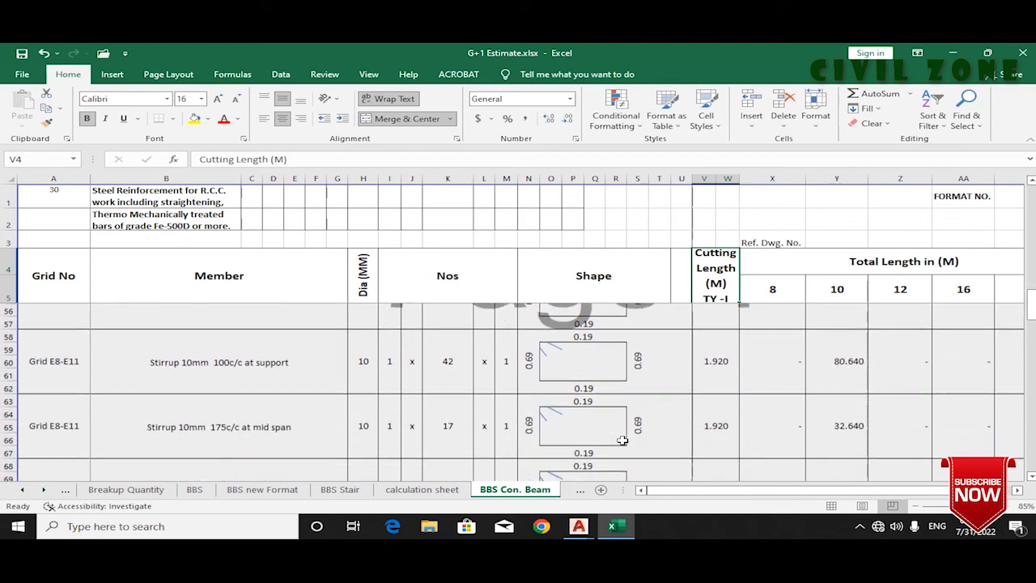
scroll(623, 439, down, 1)
scroll(615, 433, down, 5)
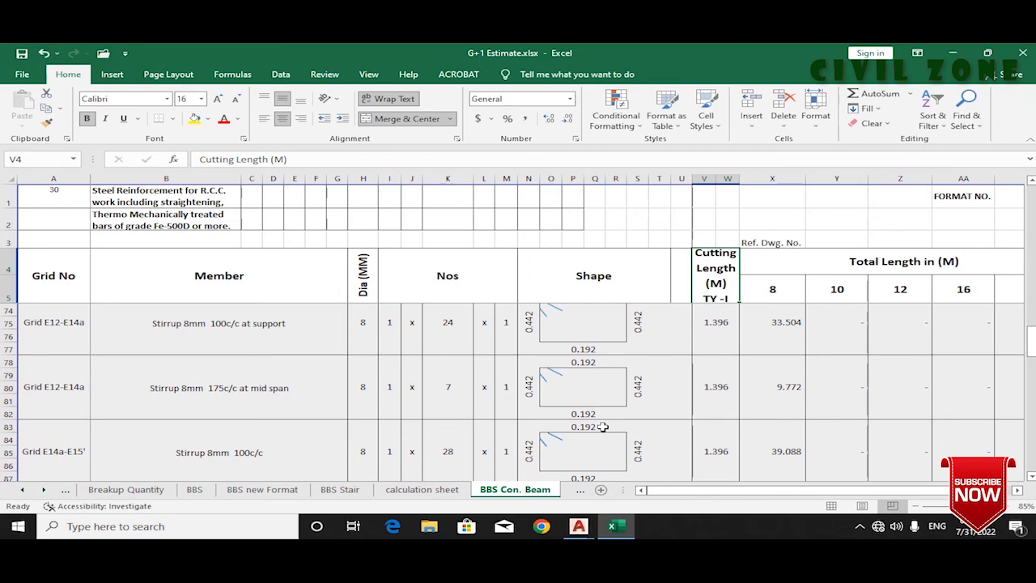
scroll(603, 427, down, 5)
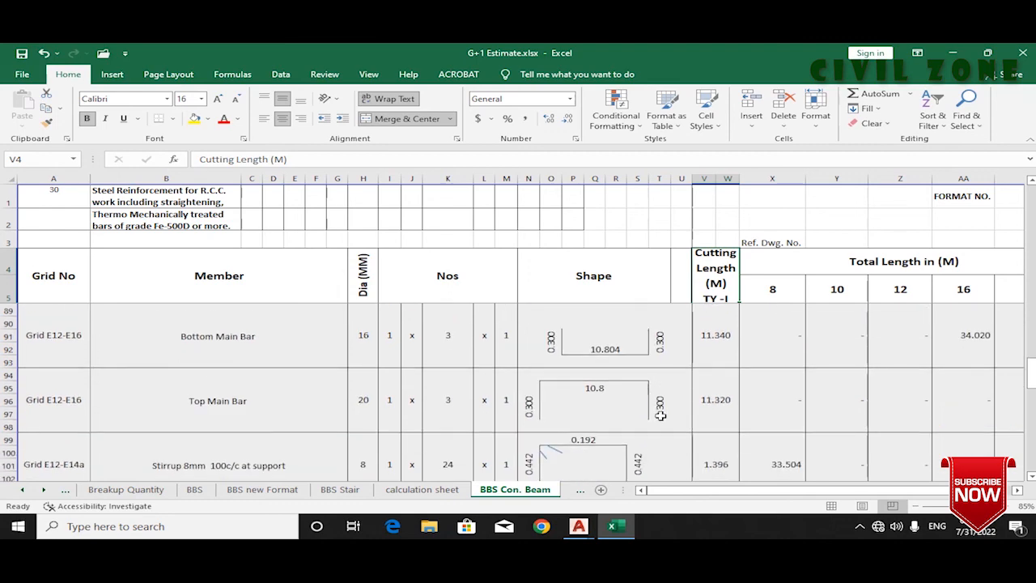
scroll(674, 470, down, 10)
scroll(697, 449, up, 2)
drag(725, 491, 762, 488)
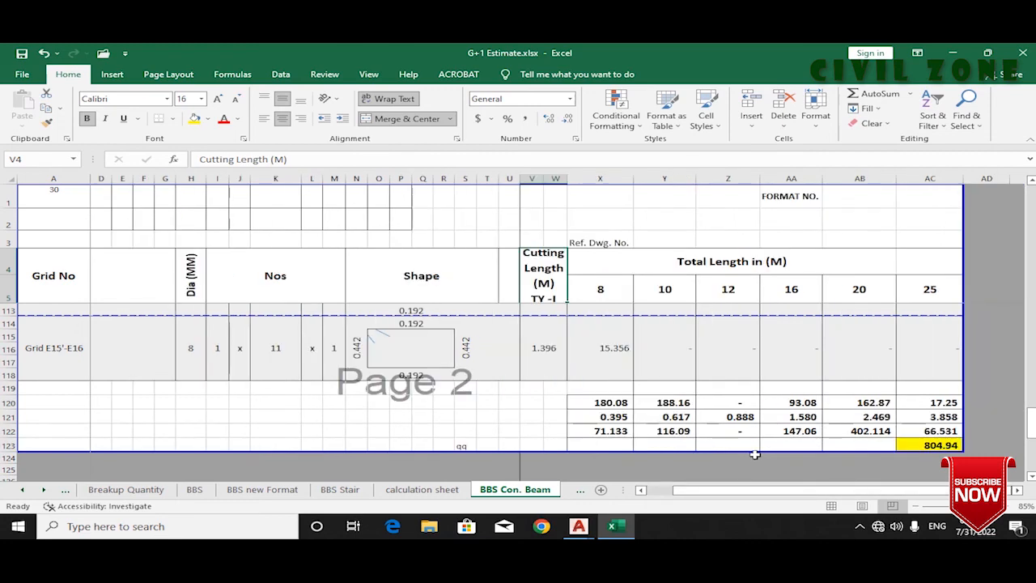
click(728, 446)
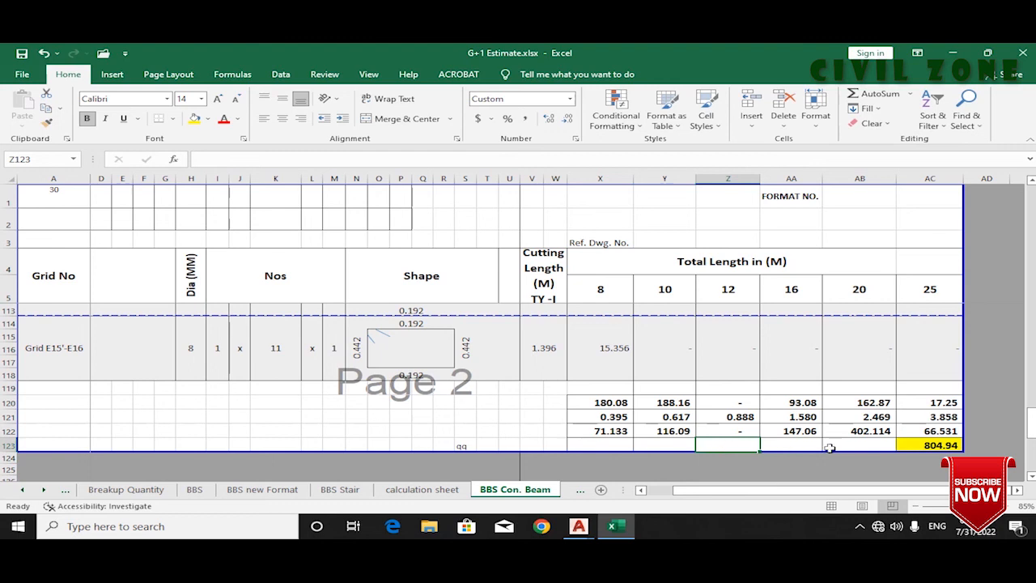
click(911, 444)
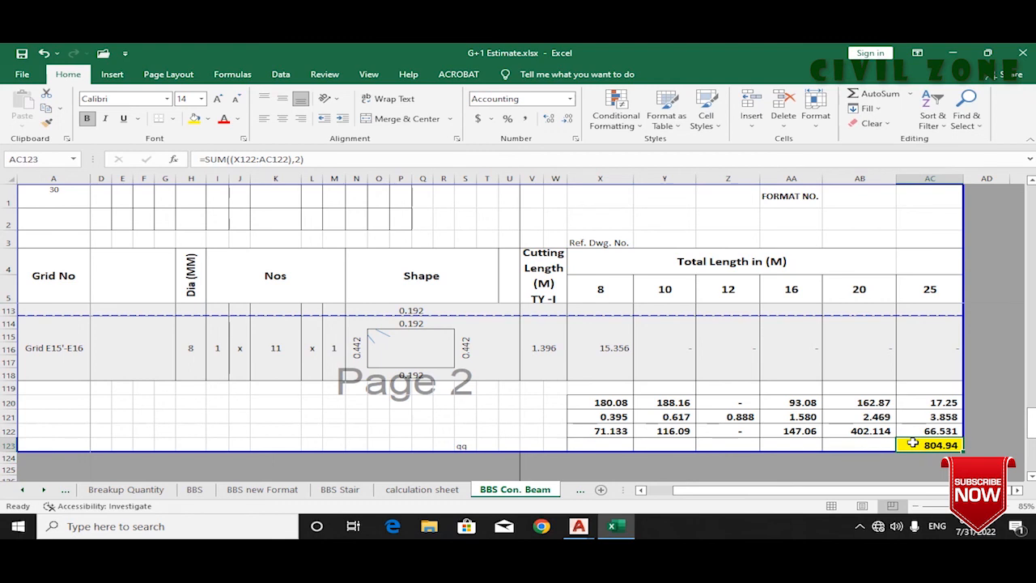